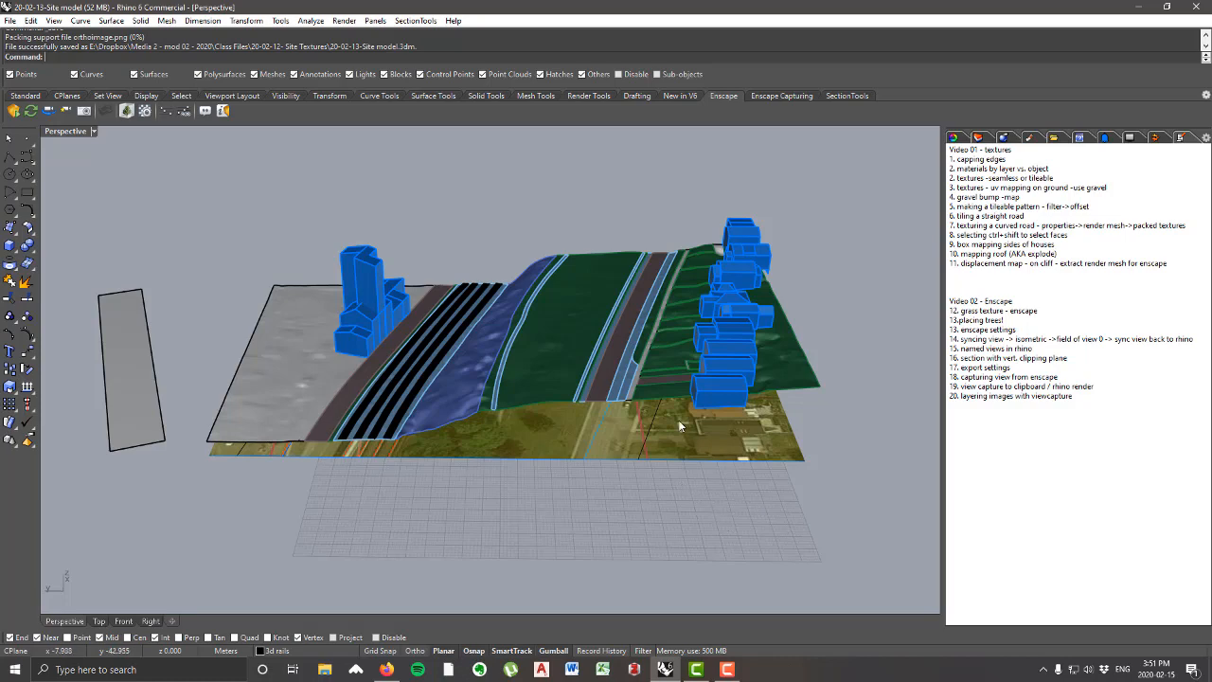
Step: Examine the site model from several angles and view the layered terrain reference image in Firefox
right_drag(679, 426, 676, 407)
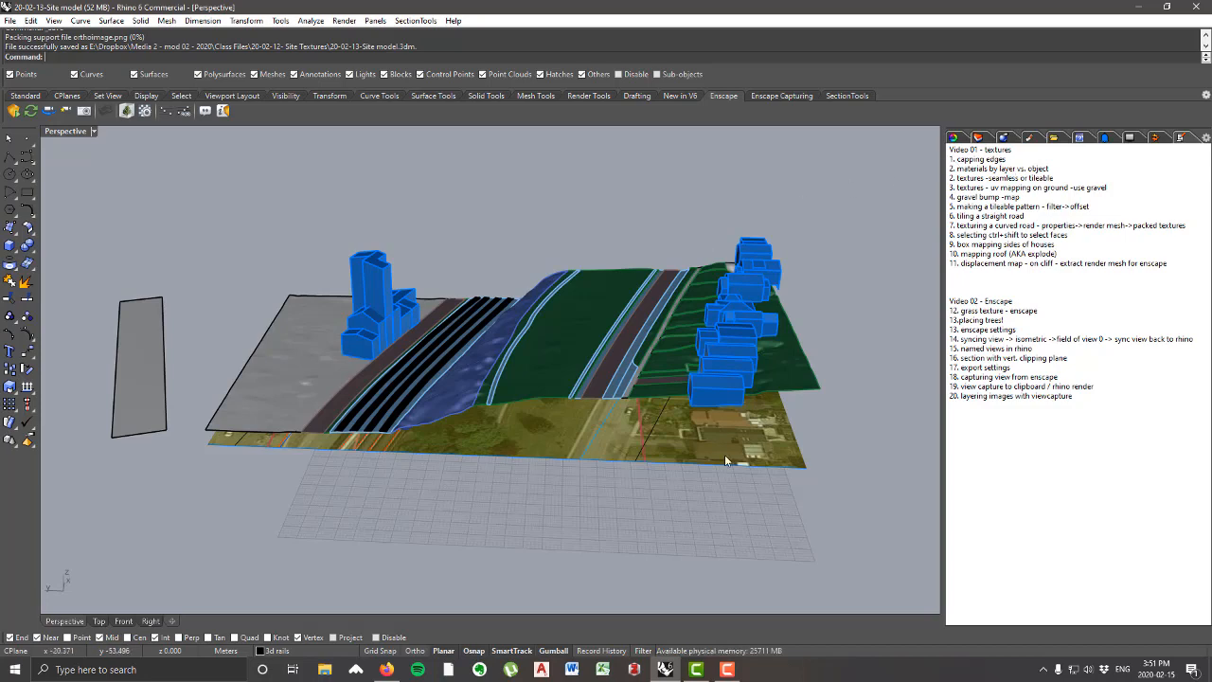
right_drag(660, 330, 454, 346)
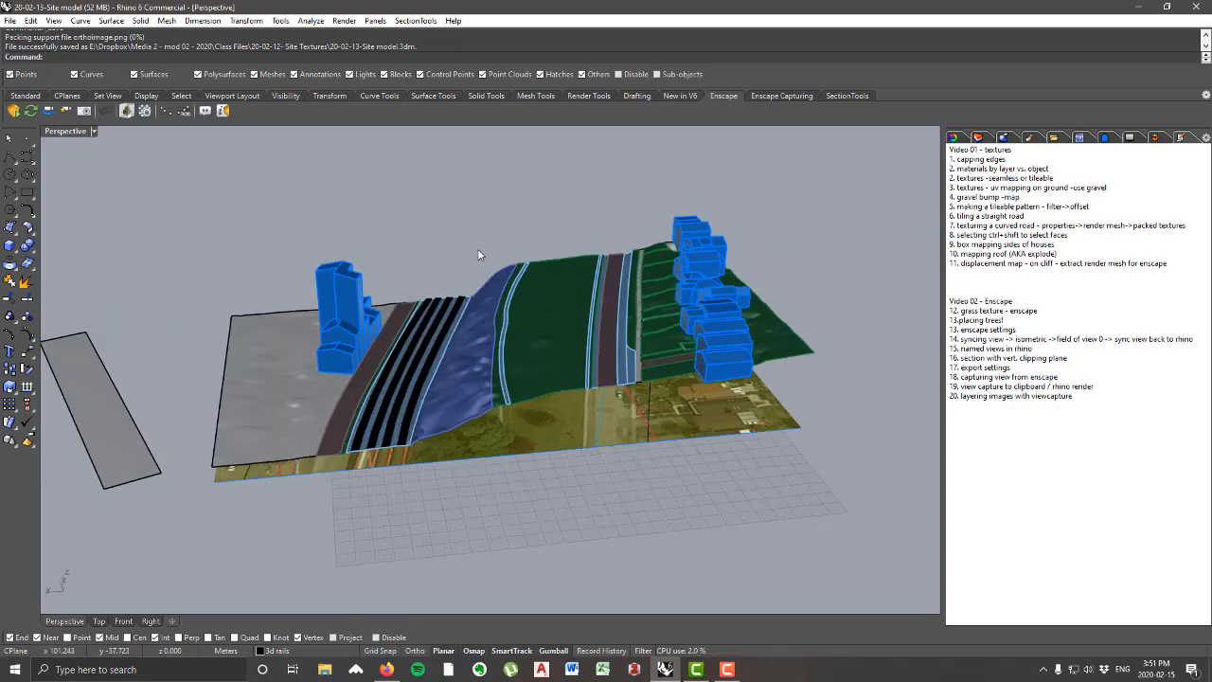
click(386, 669)
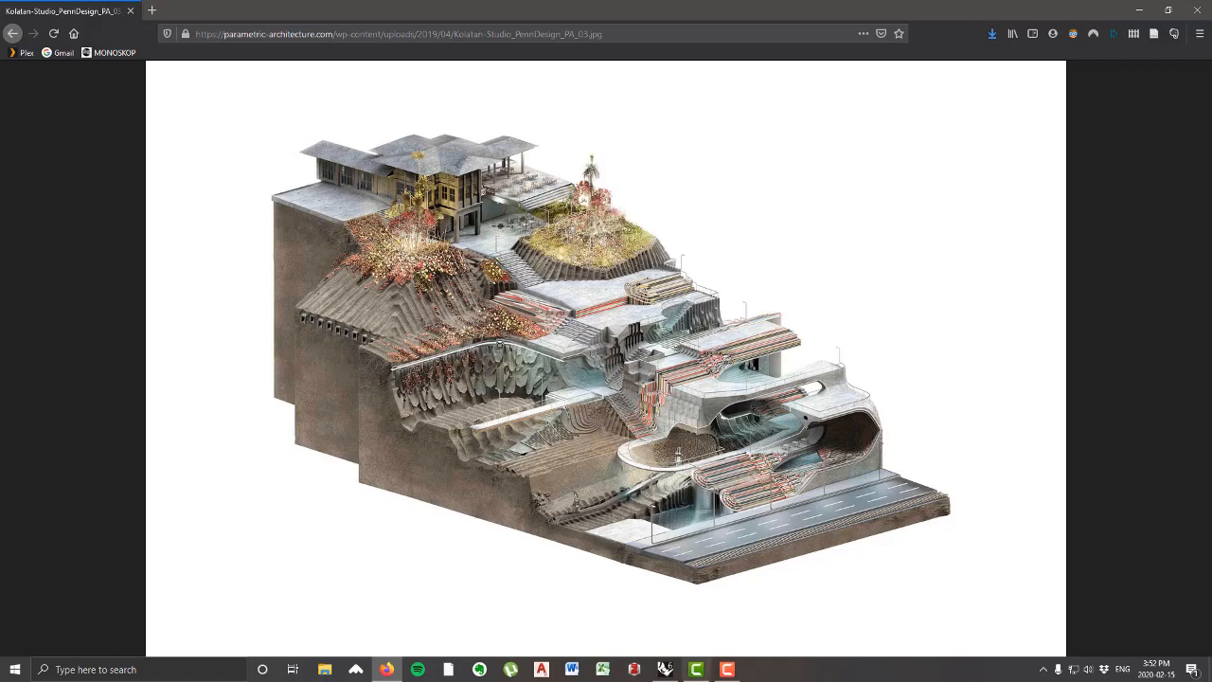
click(664, 670)
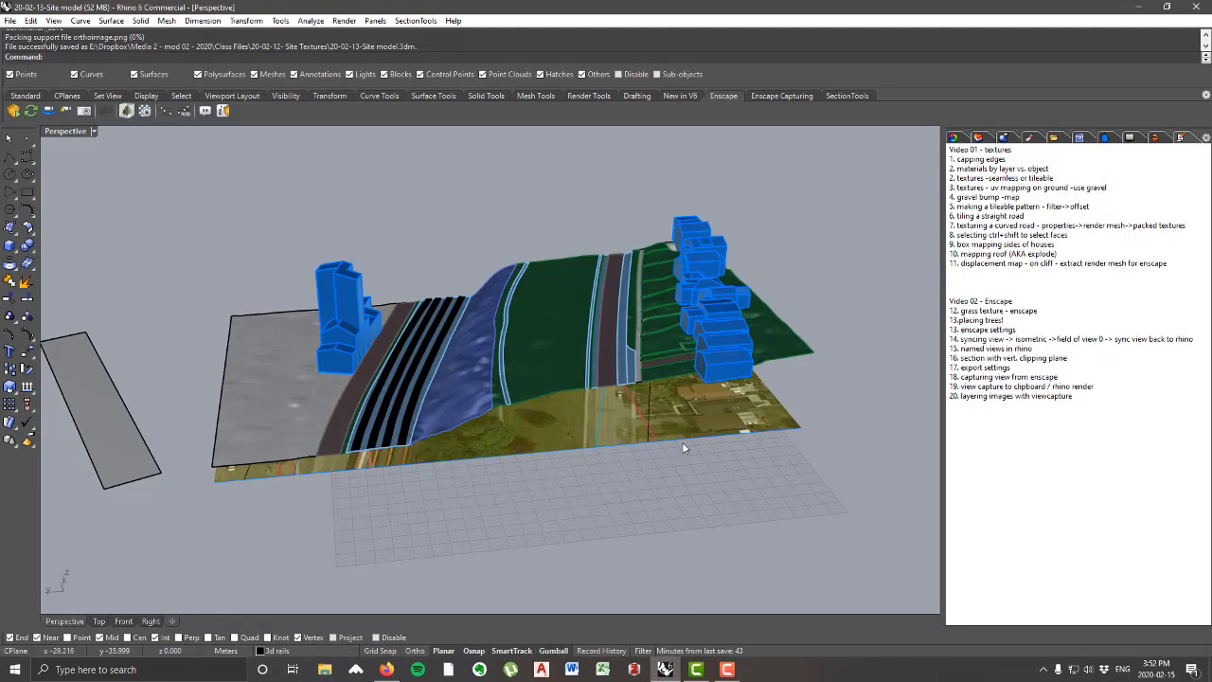
right_drag(681, 442, 530, 493)
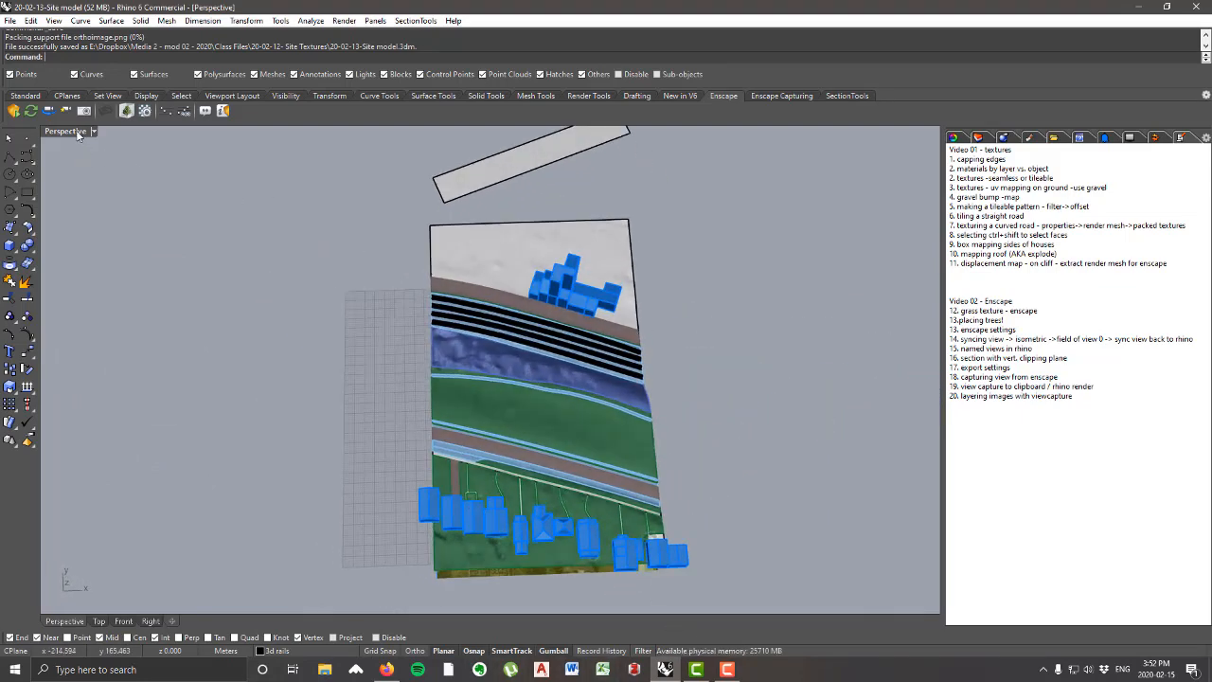
right_drag(568, 452, 728, 338)
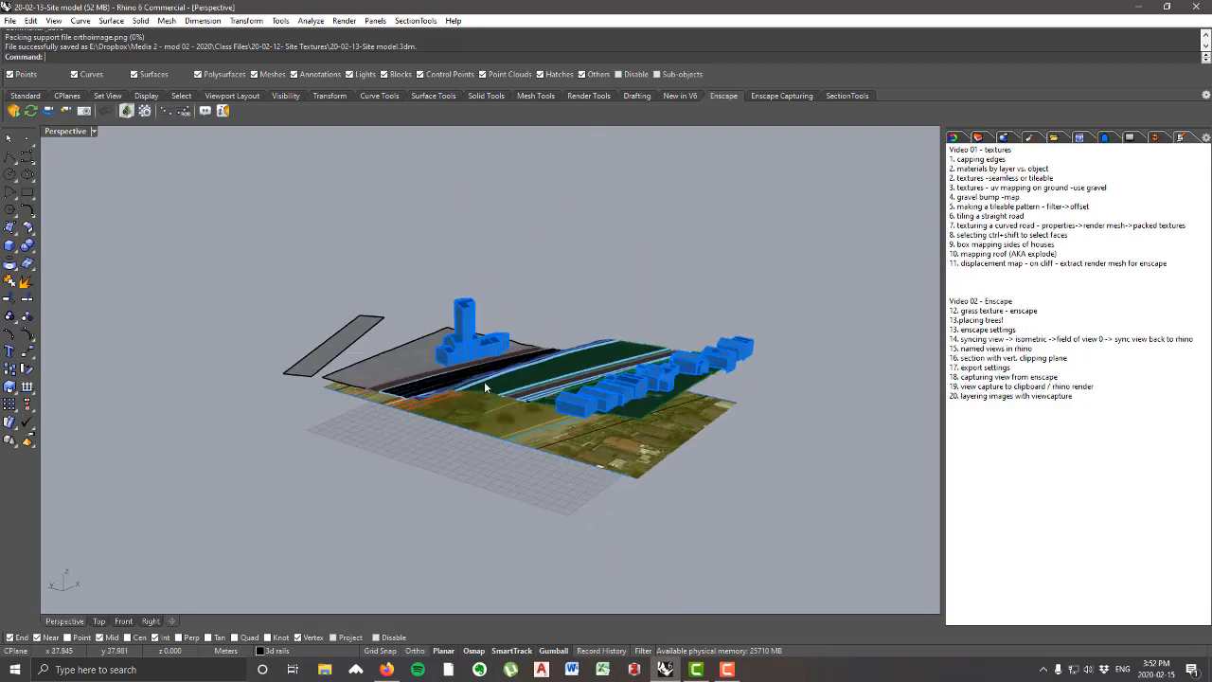
right_drag(485, 386, 537, 402)
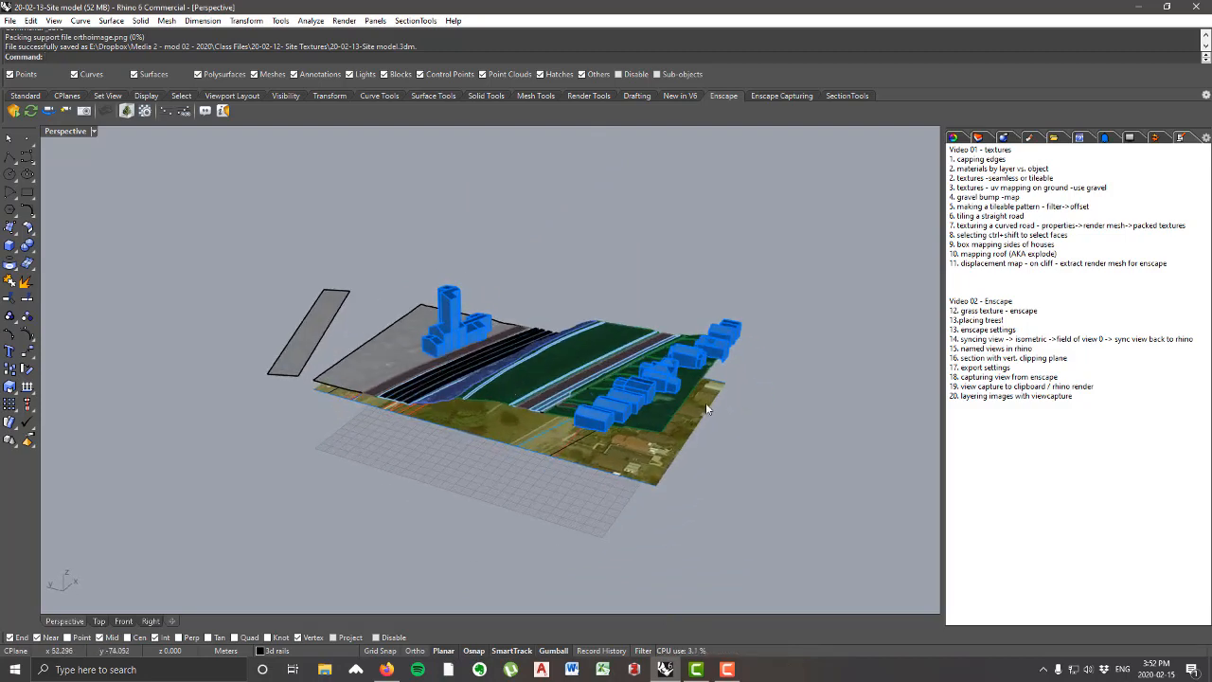
Step: Look through the Dropbox folder Media 2 - mod 02 - 2020 > Class Files > 20-02-12- Site Textures in File Explorer, leaving it closed
click(325, 669)
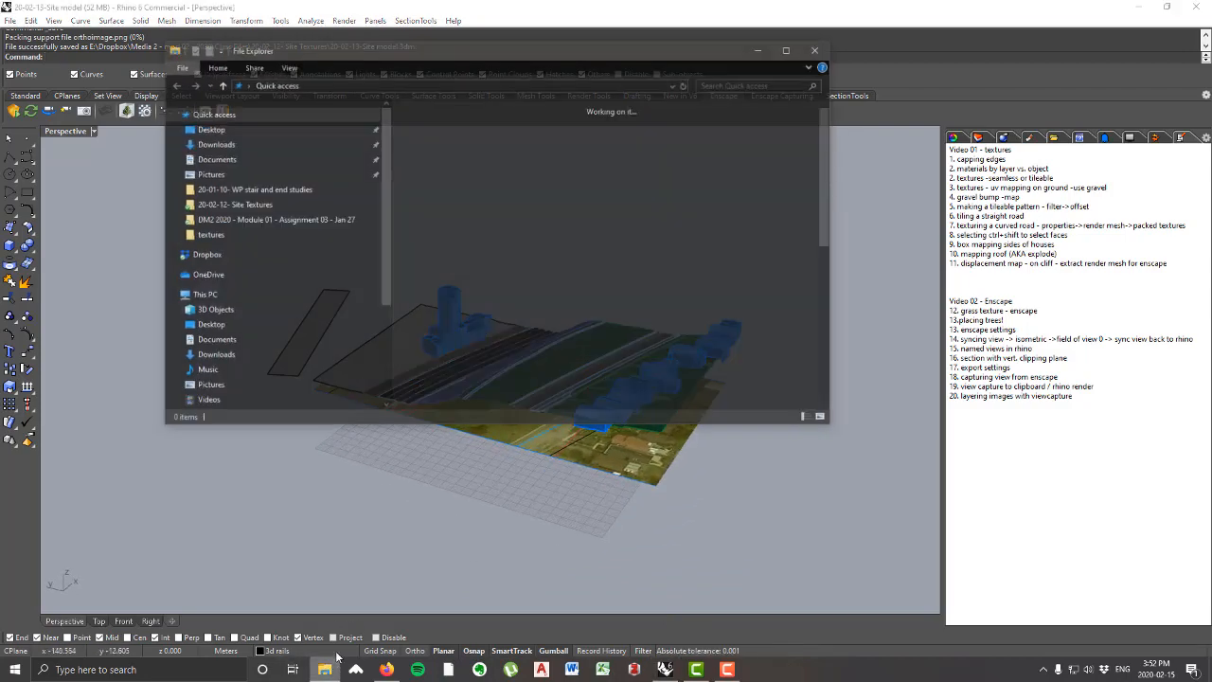
click(228, 256)
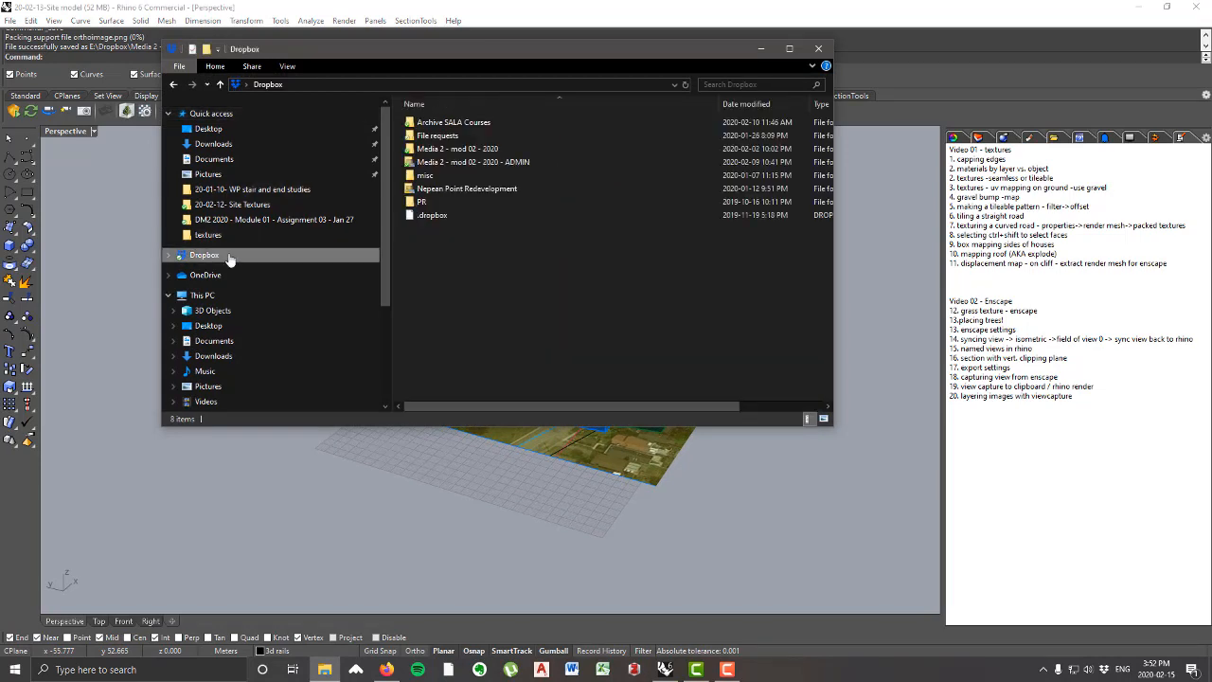
double_click(441, 148)
click(440, 126)
double_click(439, 126)
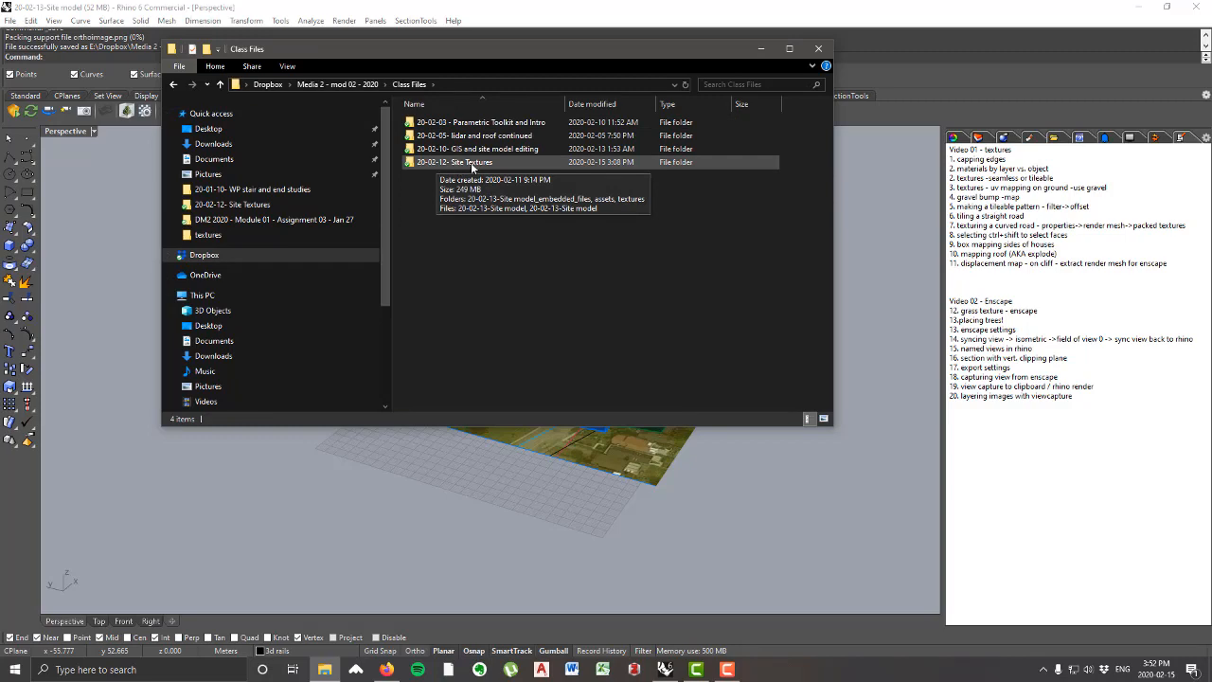
double_click(477, 167)
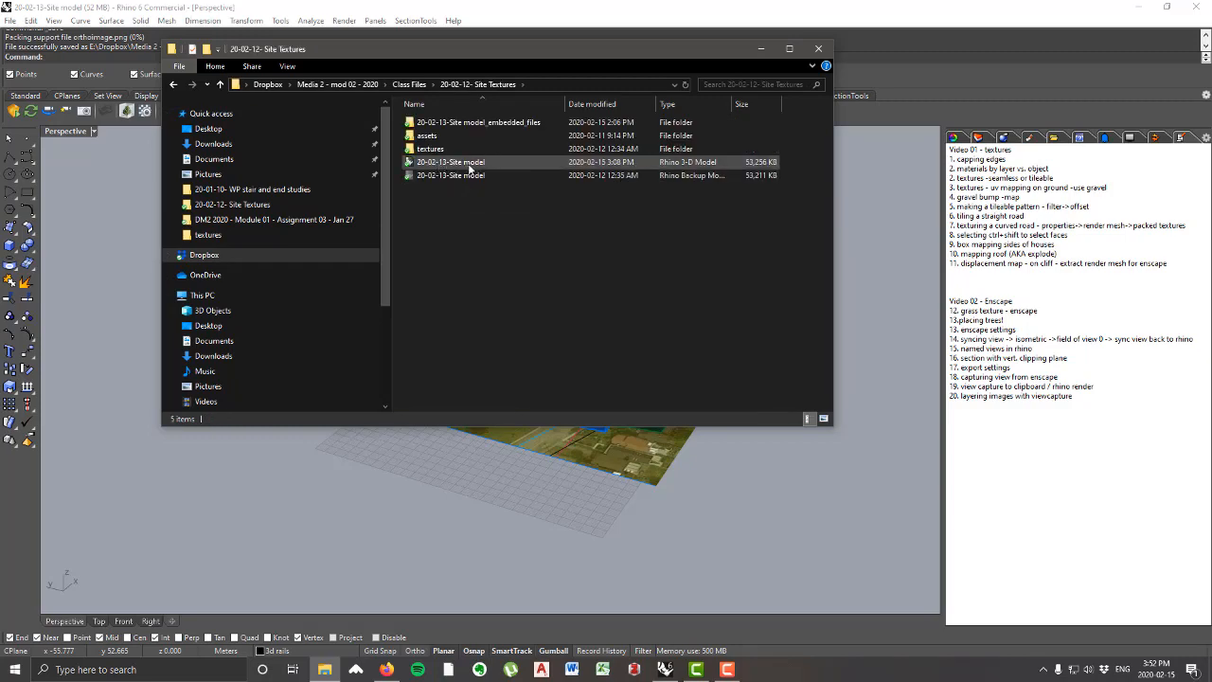
click(818, 48)
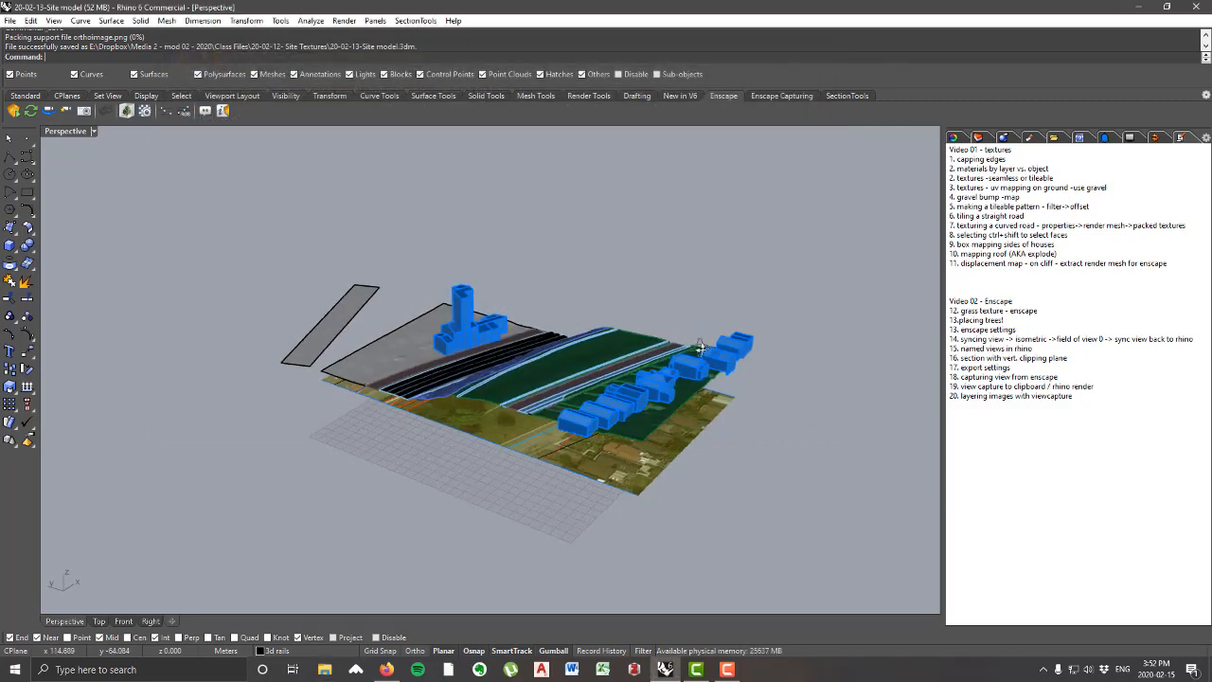
Step: Create a new layer named "side sections" and make it the current layer
right_drag(585, 396, 565, 431)
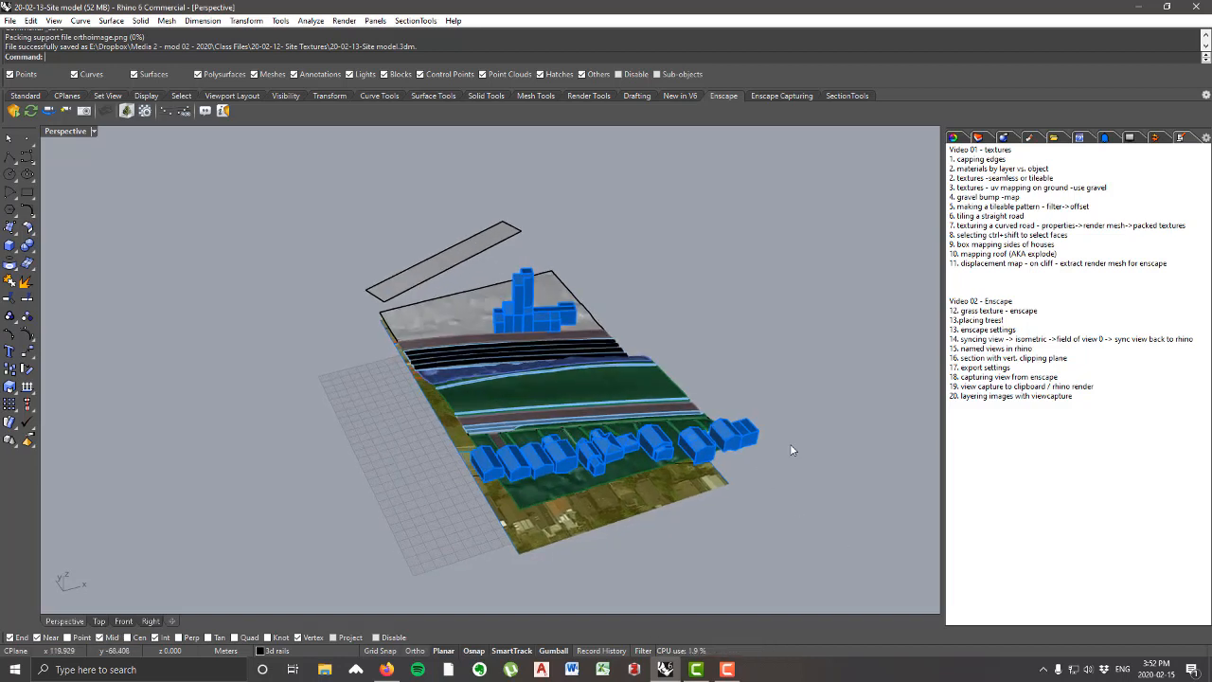
click(981, 138)
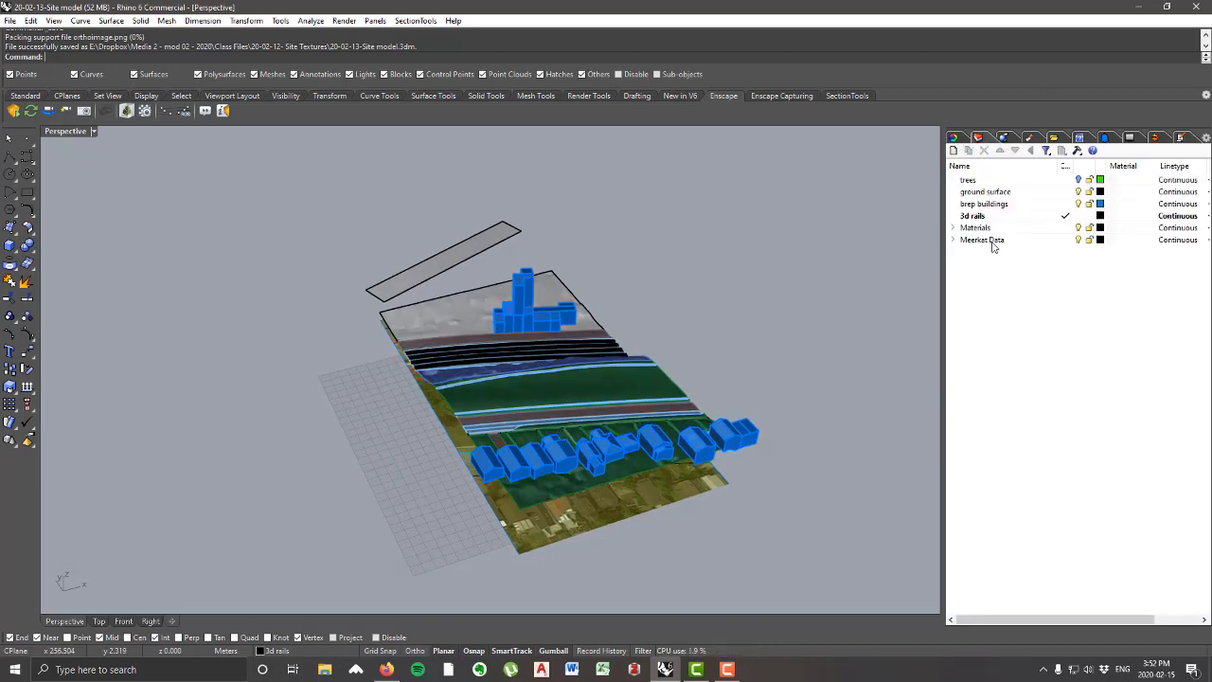
right_click(989, 271)
click(1025, 278)
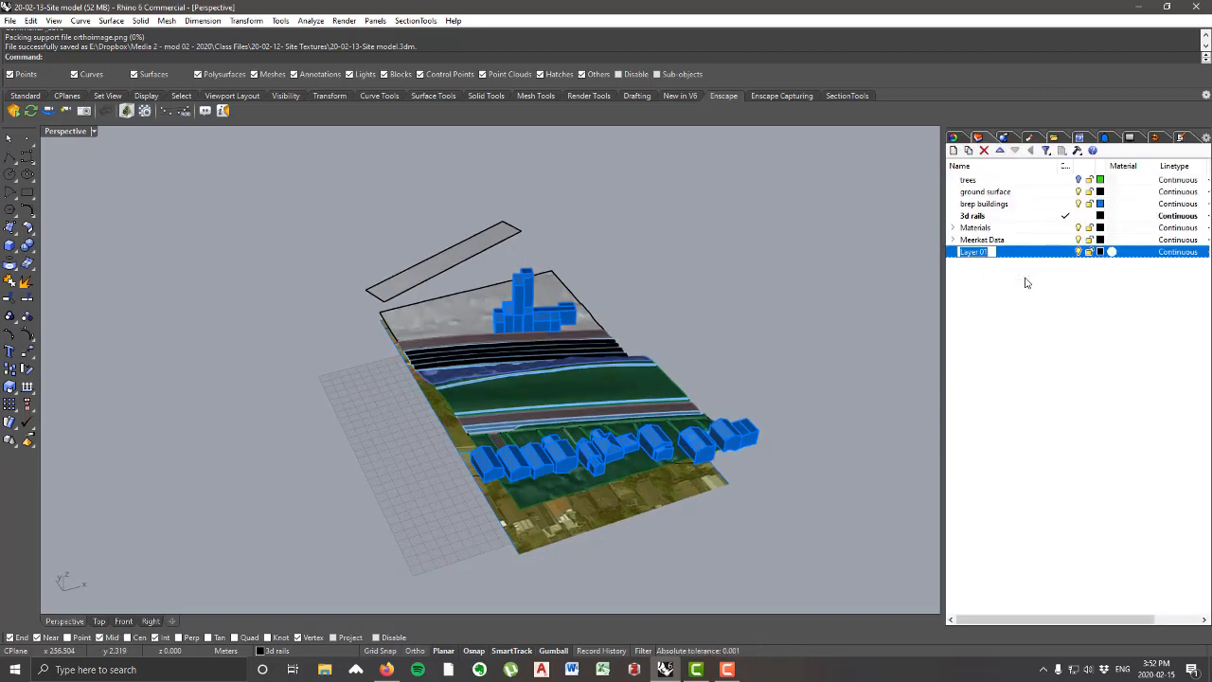
key(BackSpace)
text(side section)
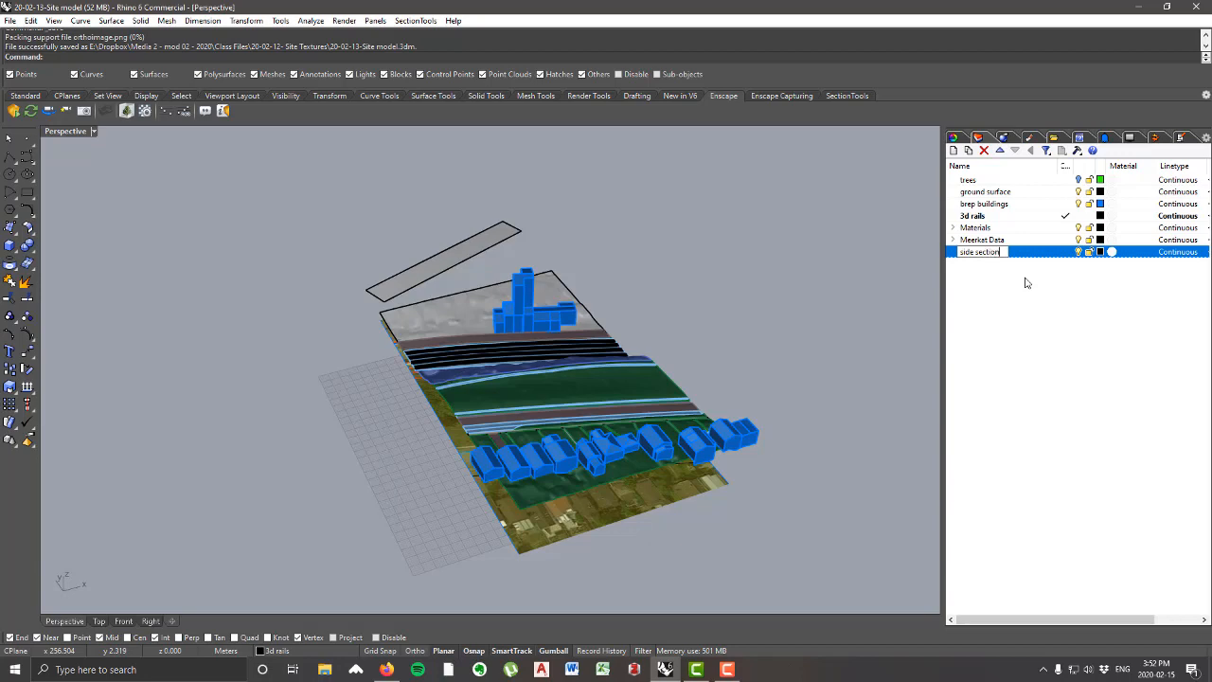
text(s)
key(Return)
click(1067, 252)
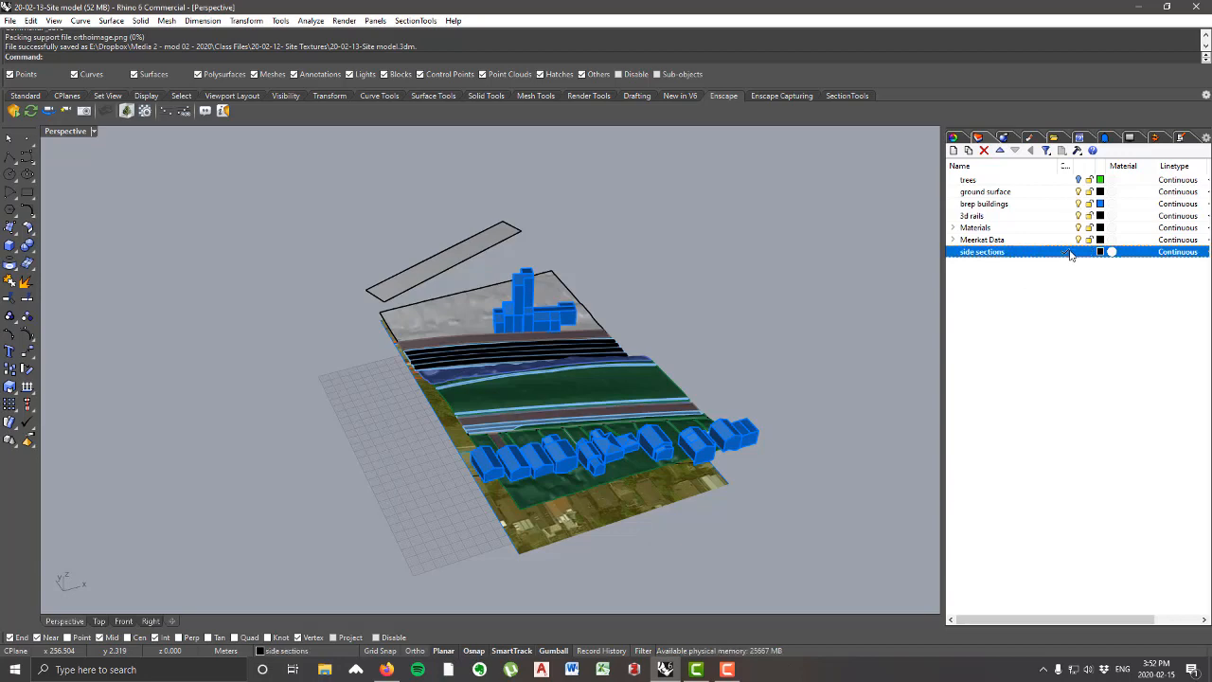
Step: In the Top view, draw a rectangle around the site from its northwest corner to near its southeast corner, with projected object snaps enabled
right_drag(493, 363, 298, 405)
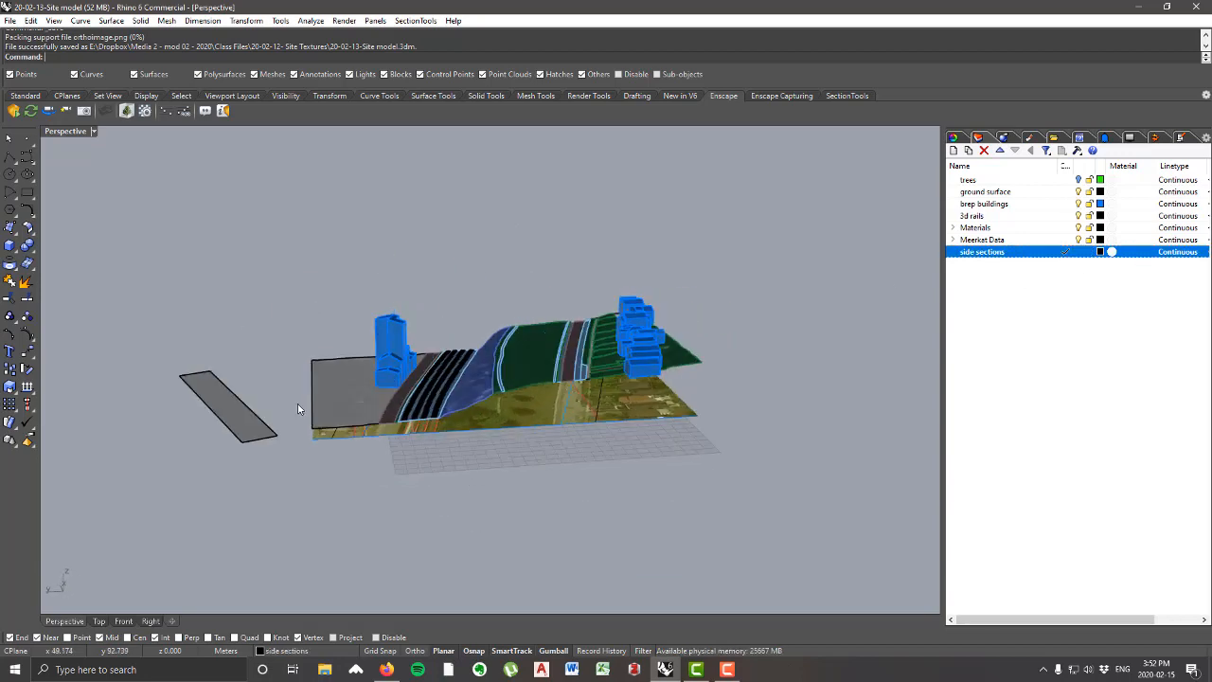
double_click(54, 132)
double_click(54, 132)
scroll(587, 350, down, 6)
right_drag(578, 354, 586, 263)
scroll(609, 288, up, 4)
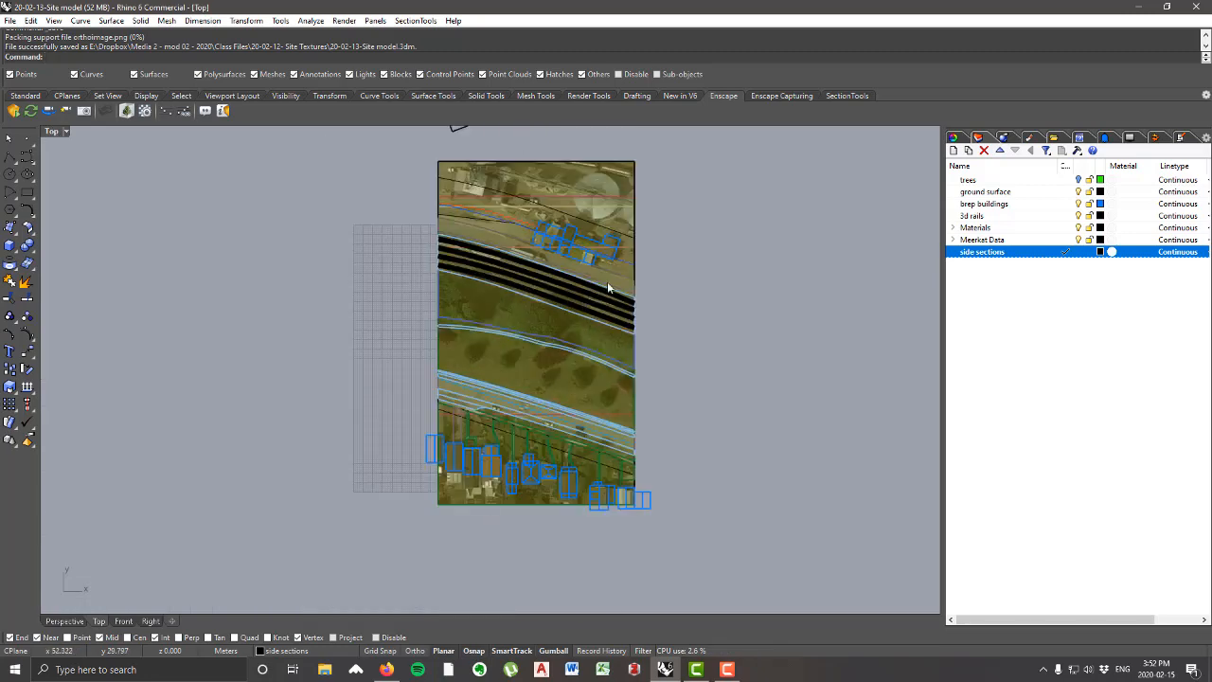
click(27, 193)
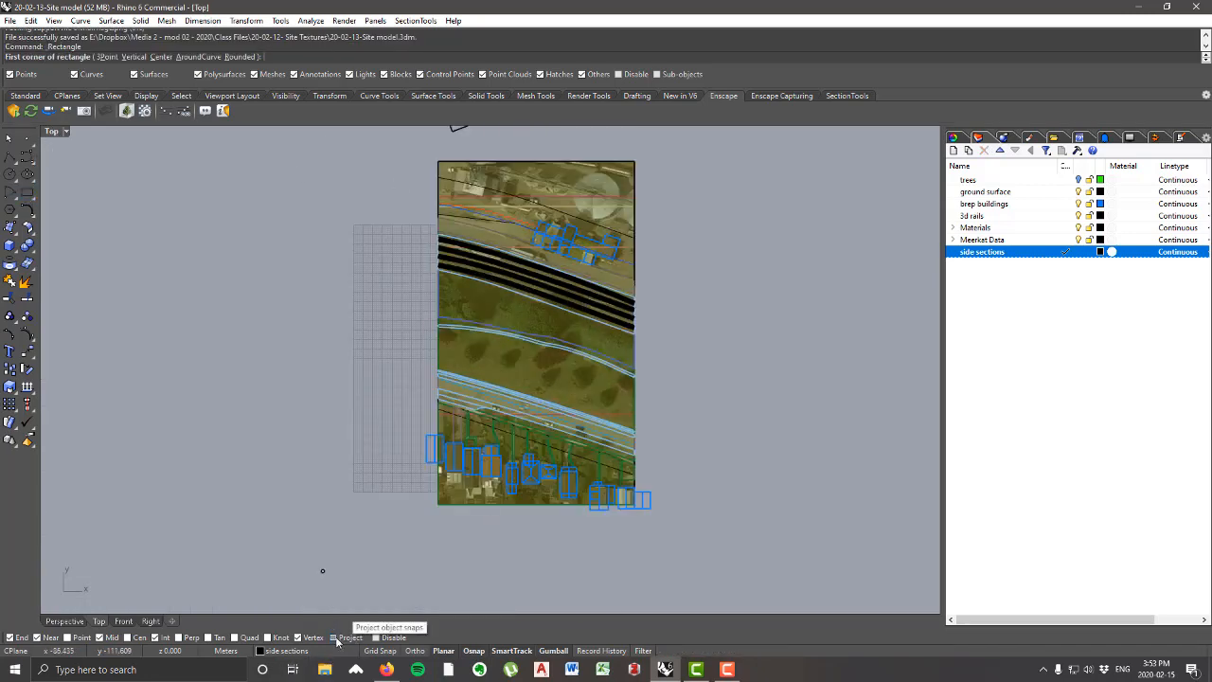
click(351, 639)
click(441, 157)
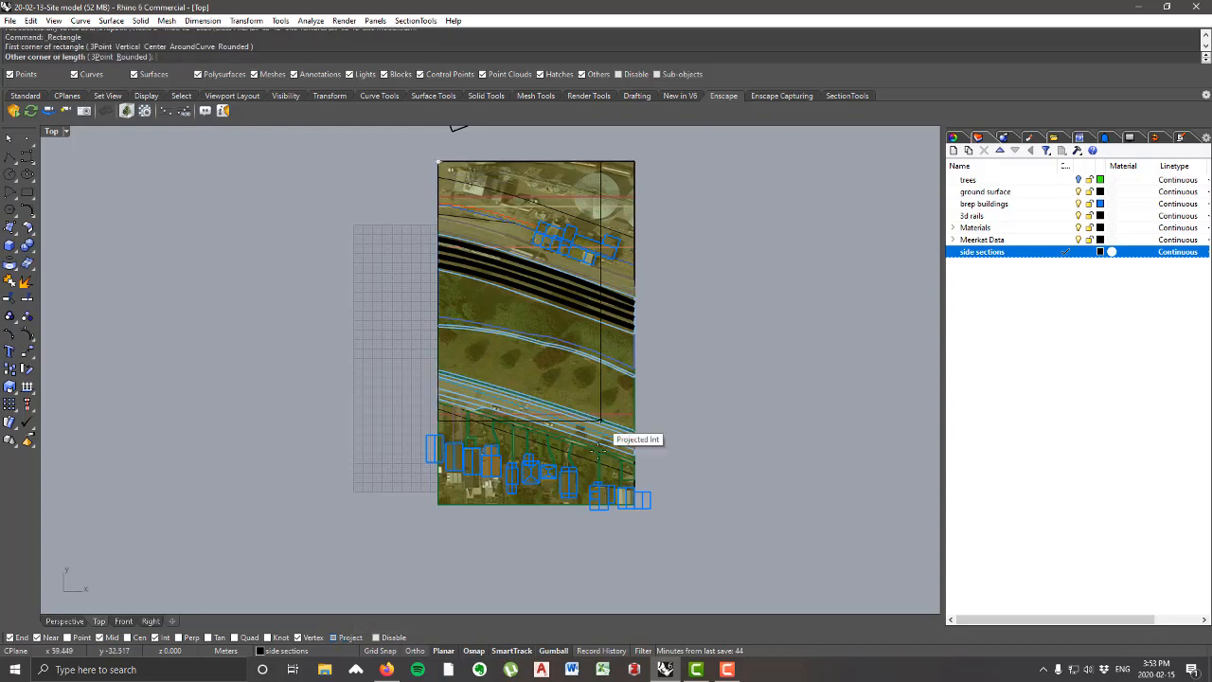
scroll(653, 519, up, 5)
click(641, 518)
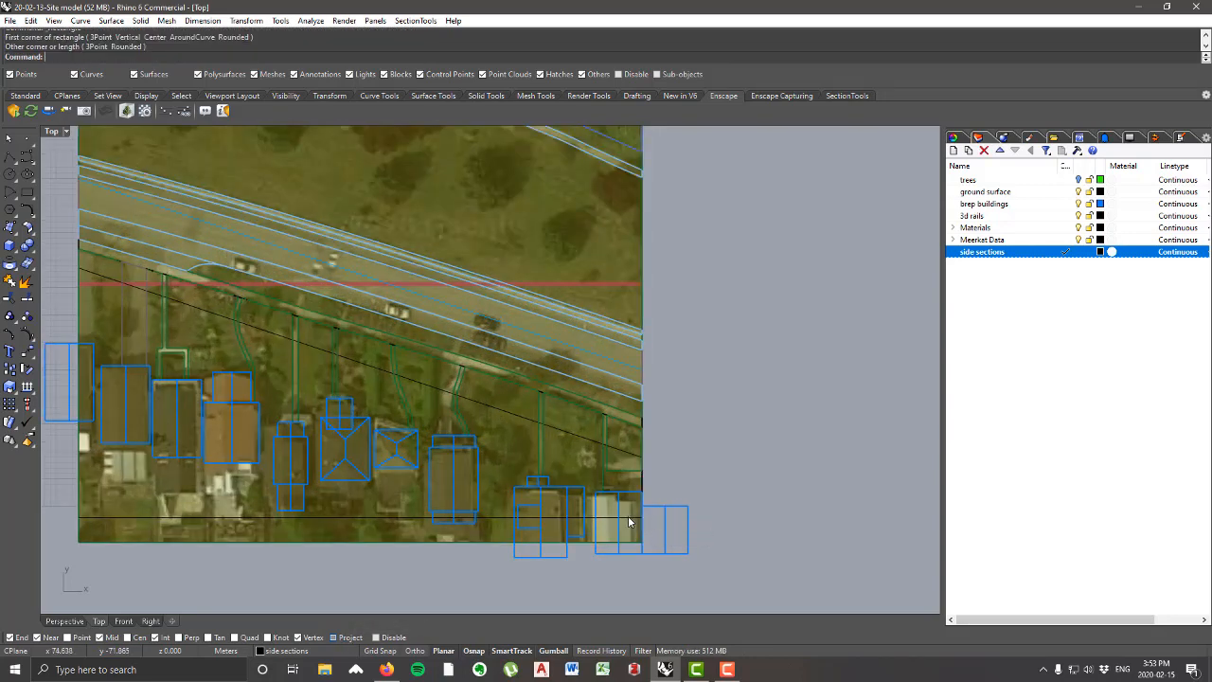
Step: Extrude the site rectangle straight up about 52 m as an open surface, with BothSides set to No
scroll(628, 511, down, 5)
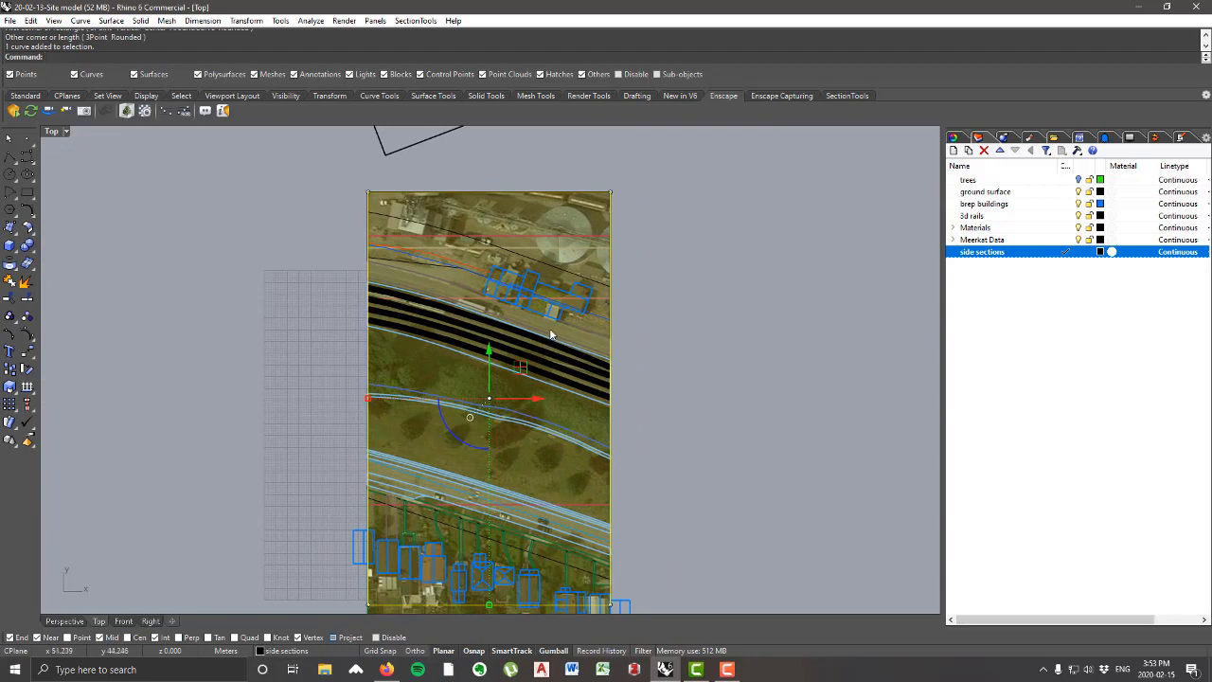
right_drag(552, 414, 581, 283)
scroll(576, 471, up, 4)
scroll(517, 505, down, 2)
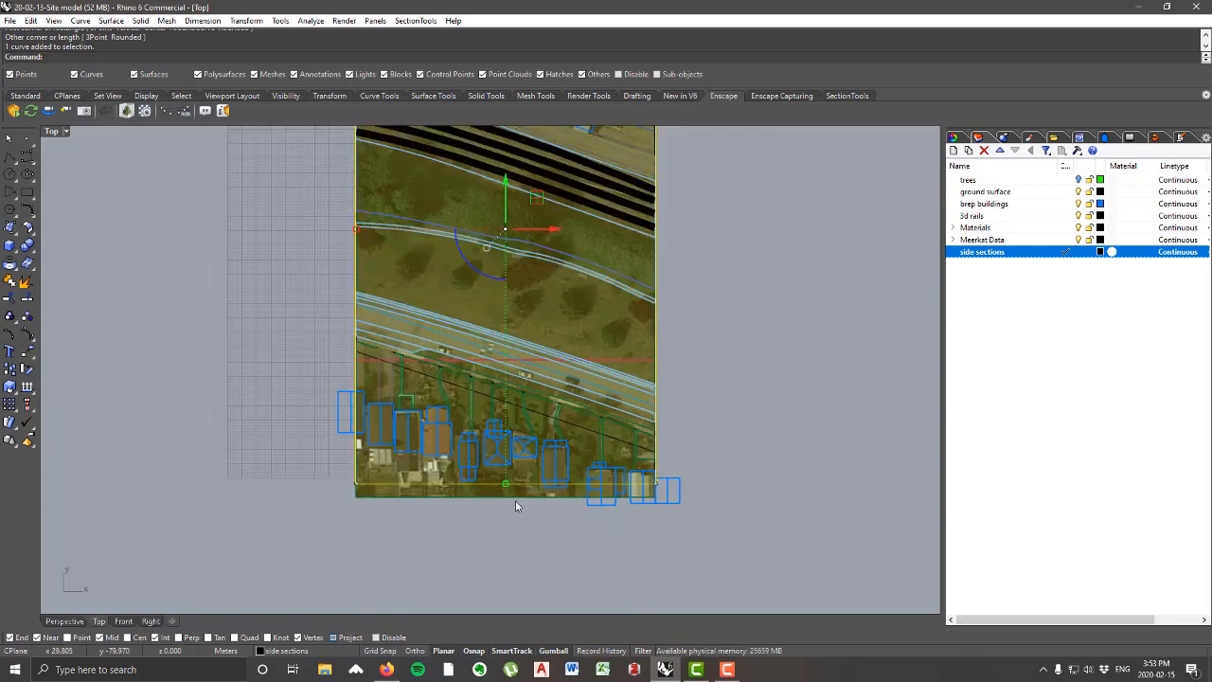
scroll(516, 507, down, 2)
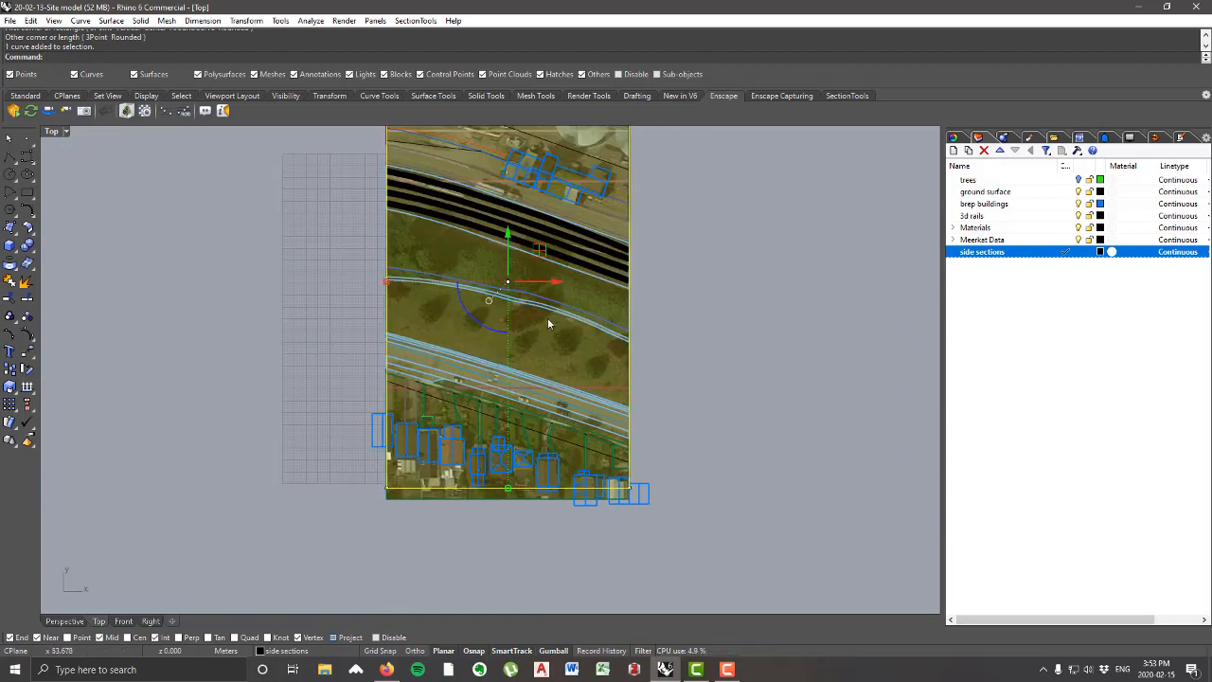
double_click(54, 132)
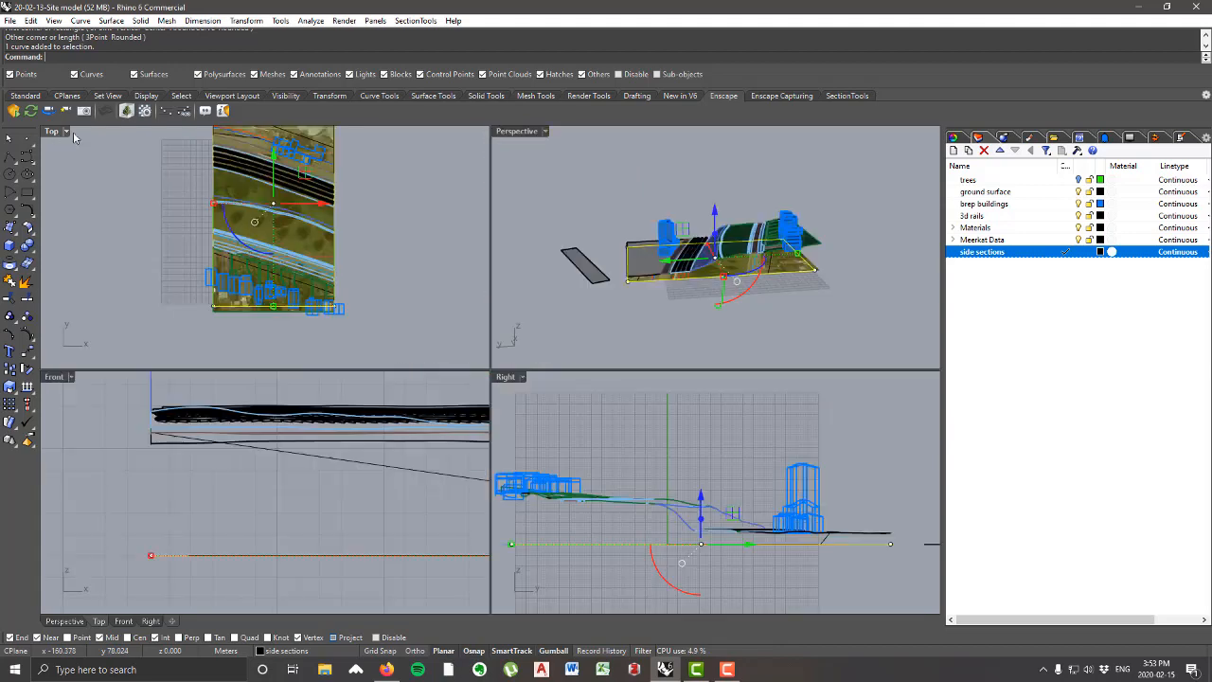
double_click(523, 132)
right_drag(536, 322, 542, 313)
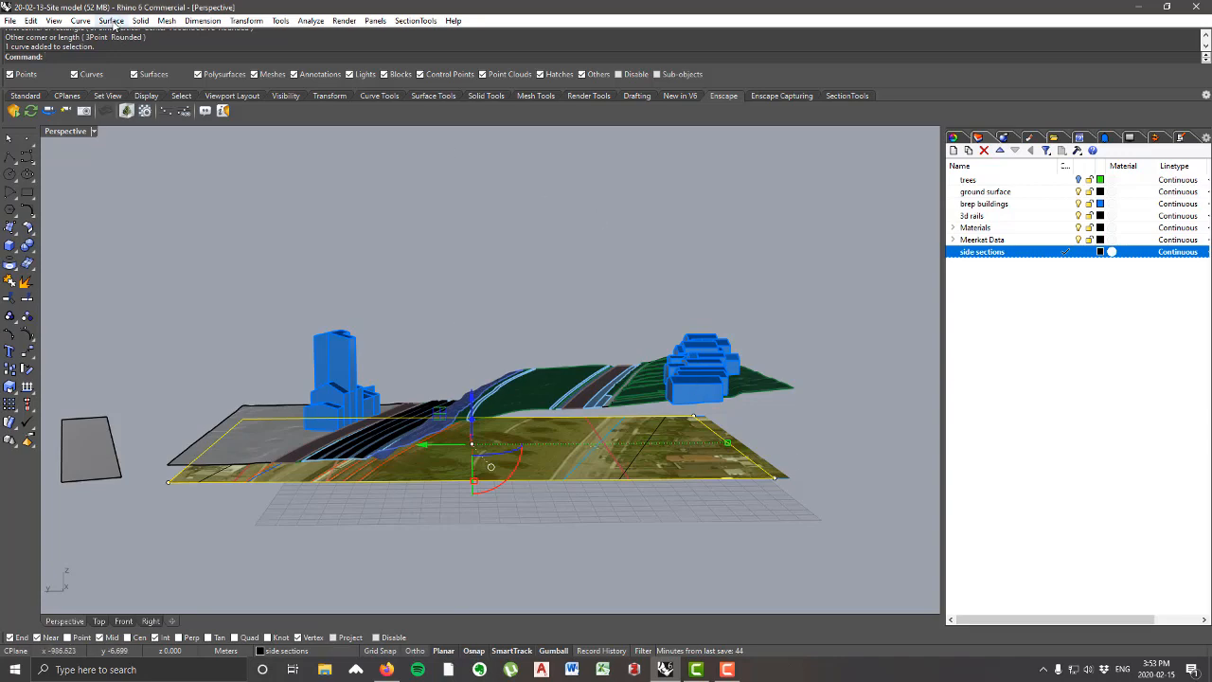
click(111, 20)
mouse_move(241, 199)
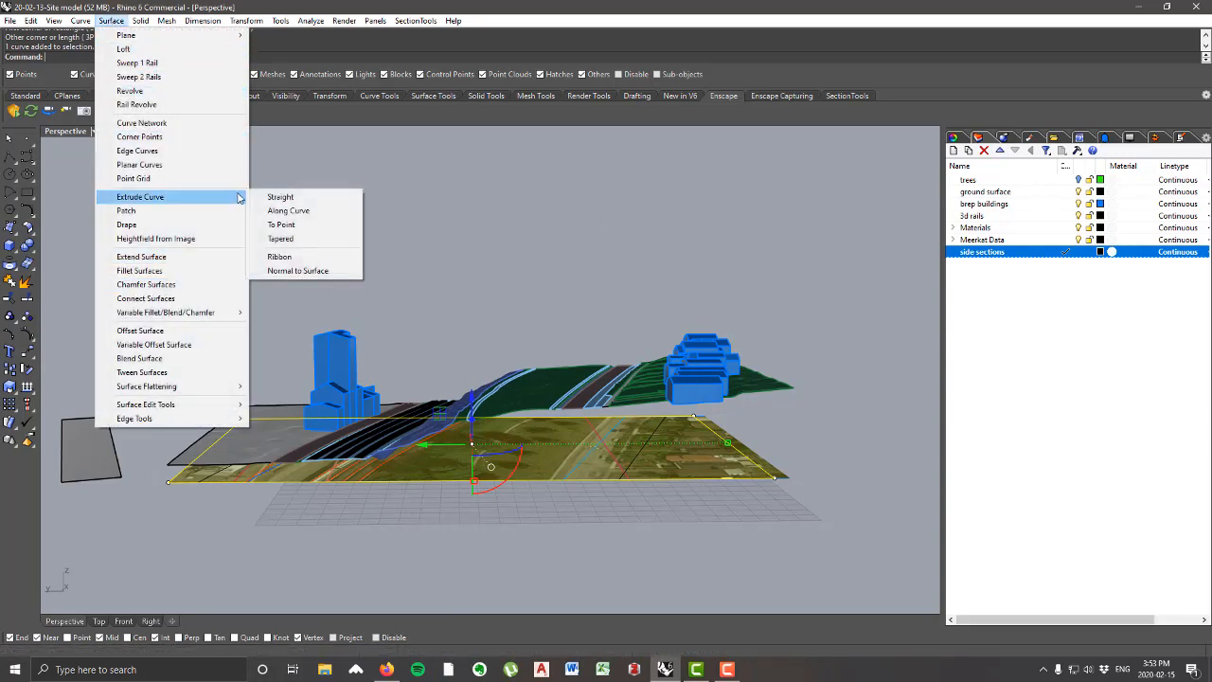
click(284, 196)
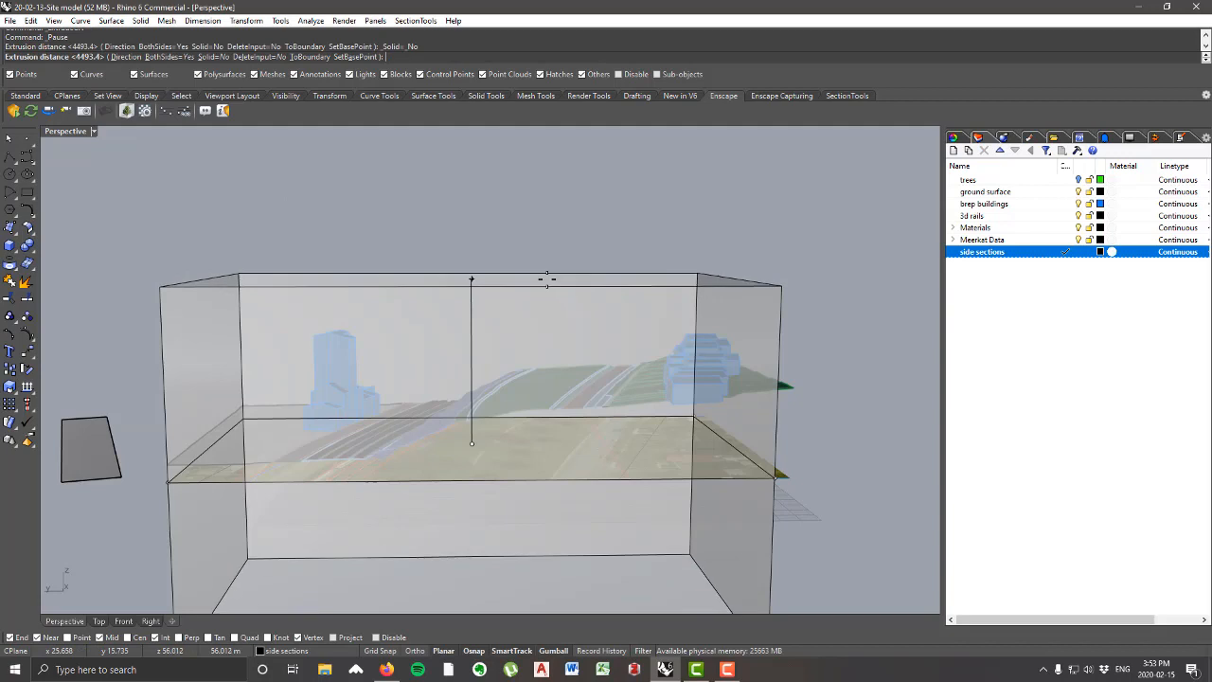
scroll(530, 293, down, 4)
scroll(538, 299, up, 5)
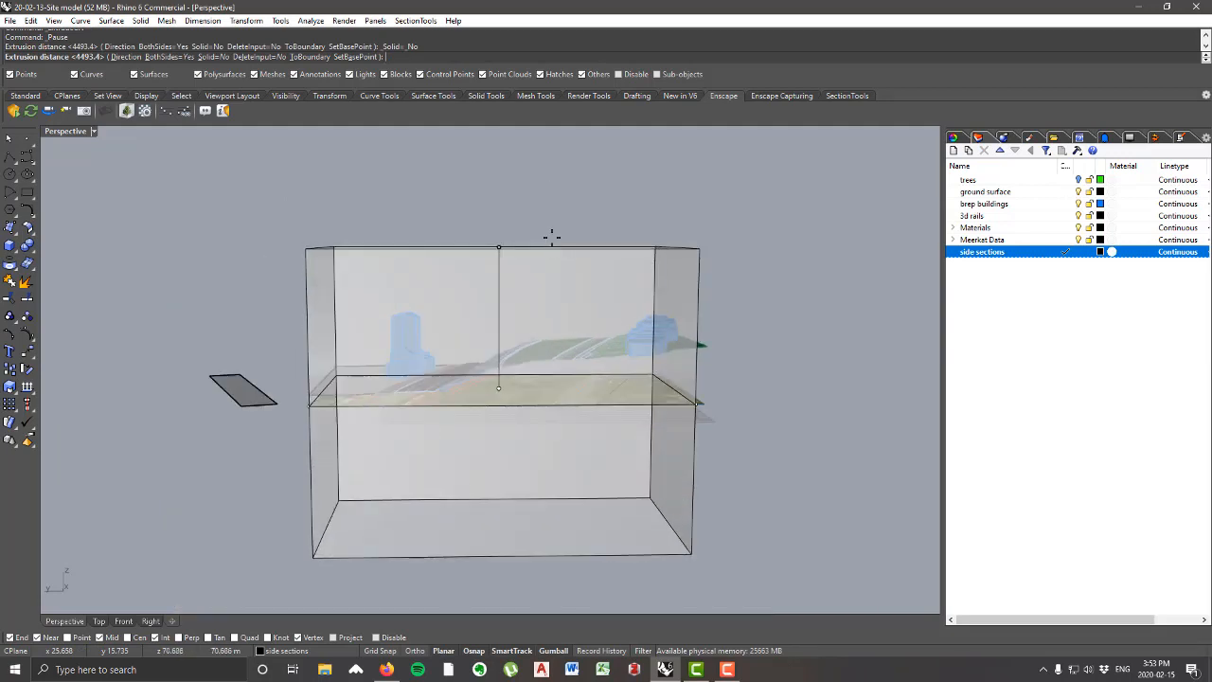
click(171, 56)
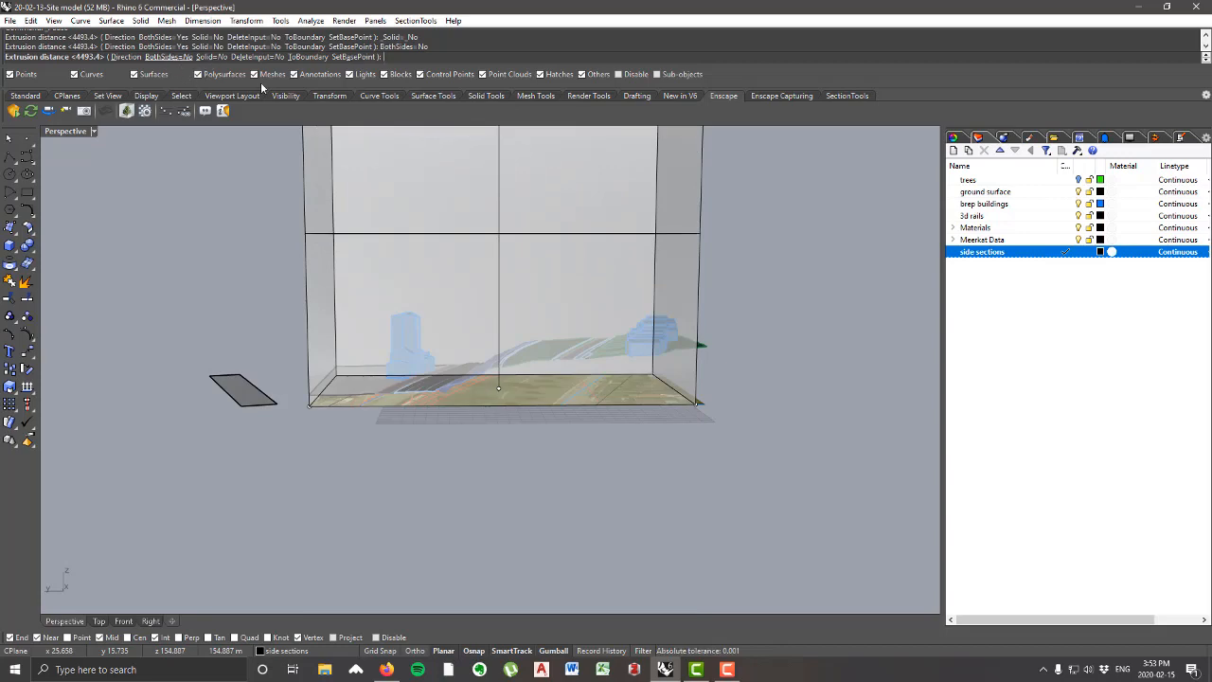
scroll(561, 294, up, 5)
click(560, 294)
Step: Delete the base rectangle curve, keeping the extruded walls around the site
scroll(568, 297, down, 5)
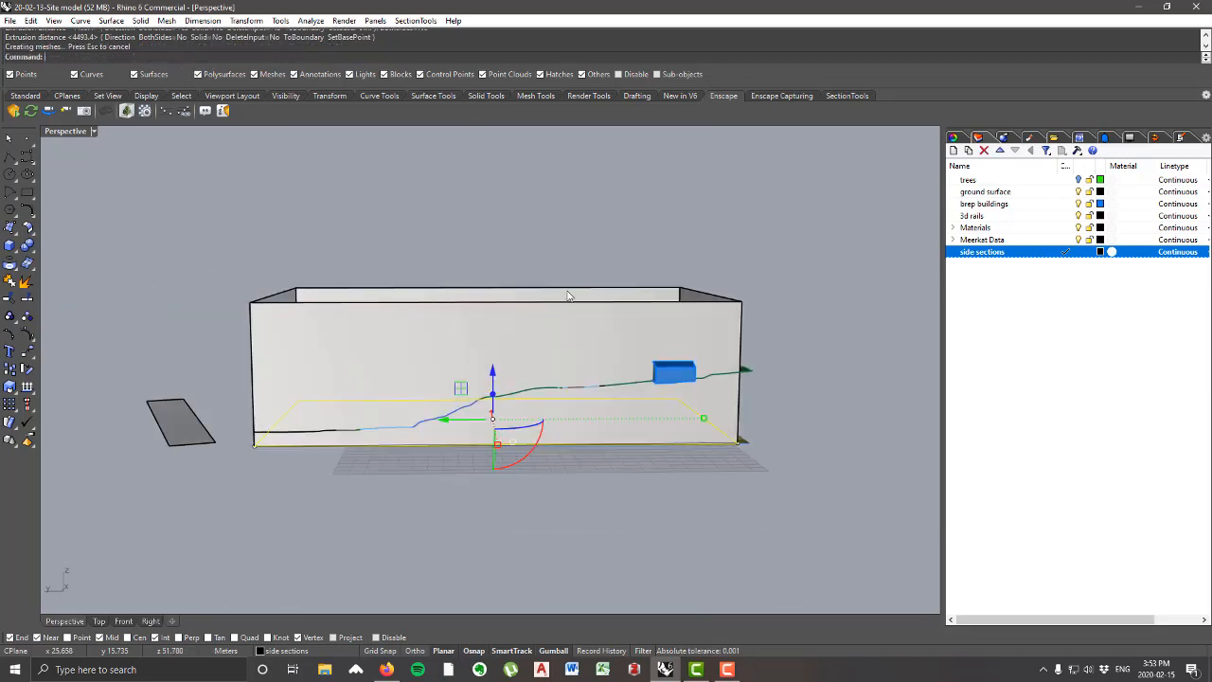
right_drag(433, 274, 489, 295)
right_drag(705, 342, 629, 265)
right_drag(715, 435, 760, 412)
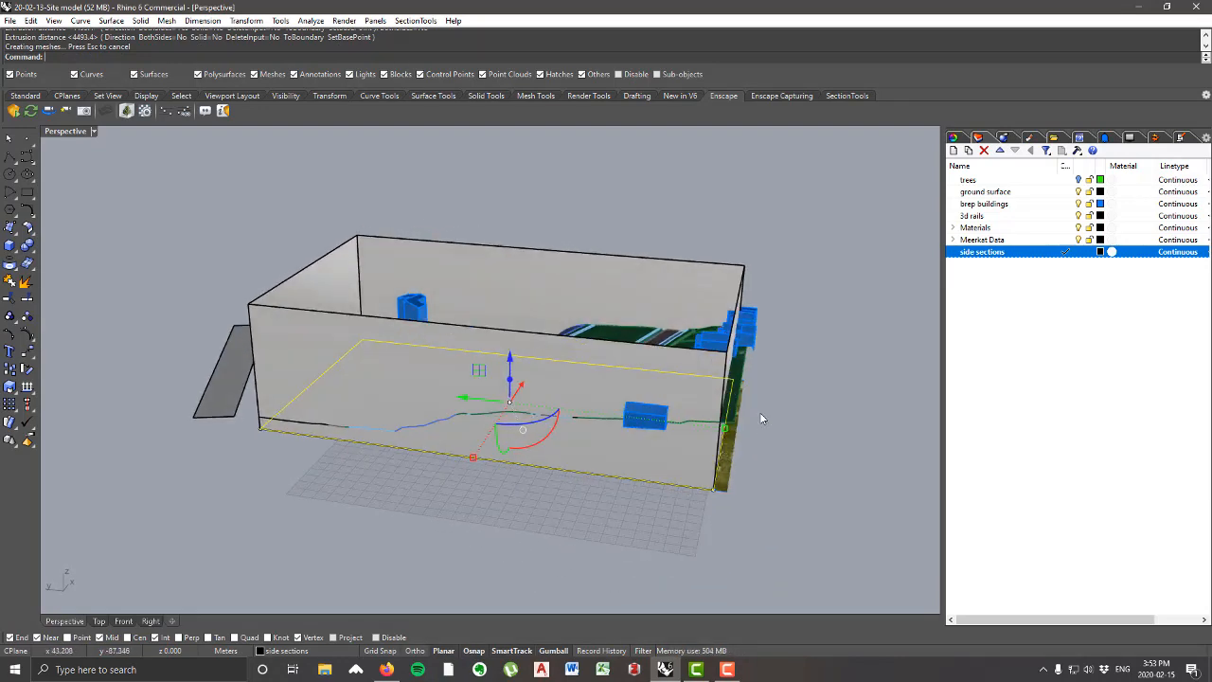
scroll(739, 390, up, 4)
scroll(730, 333, down, 3)
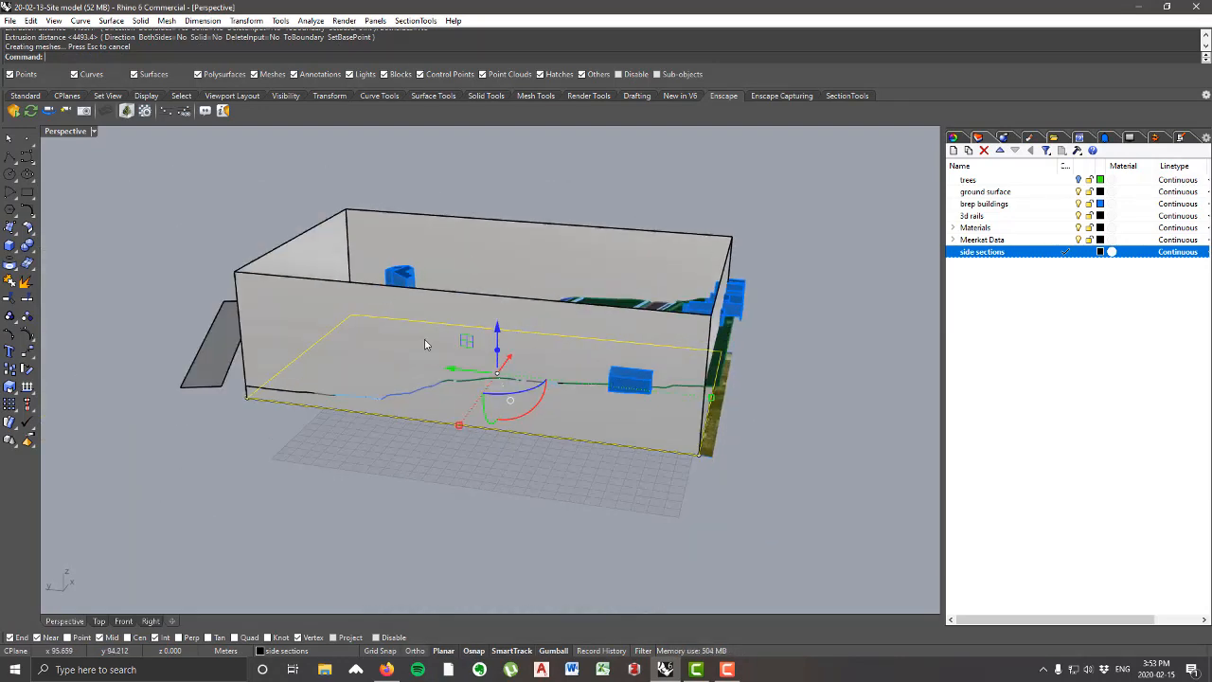
right_drag(425, 344, 445, 364)
key(Delete)
scroll(718, 441, up, 8)
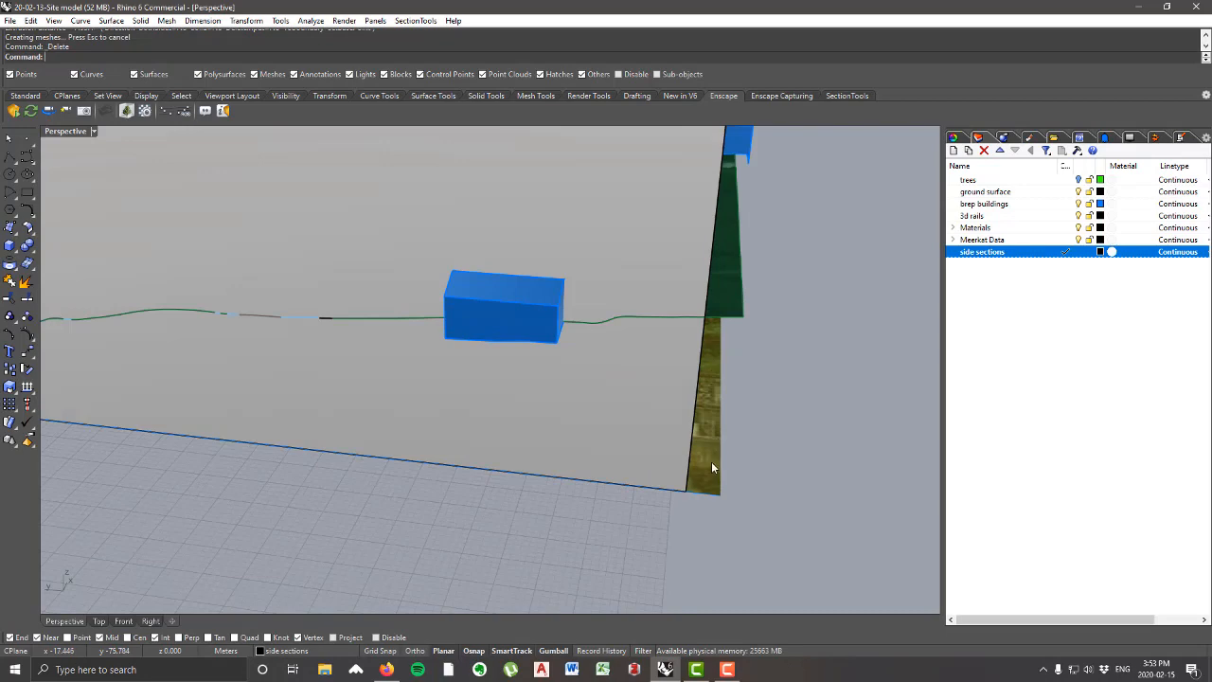
Step: Hide the Meerkat Data layer
scroll(712, 461, down, 5)
scroll(711, 454, up, 5)
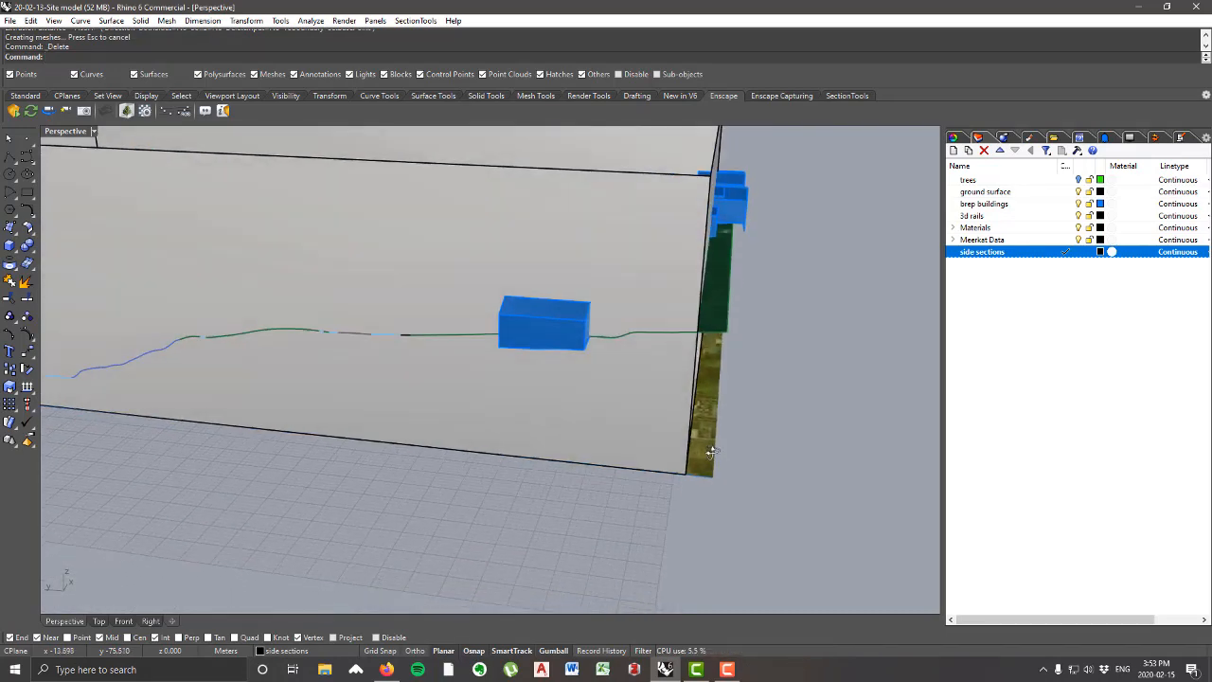
right_drag(712, 452, 714, 463)
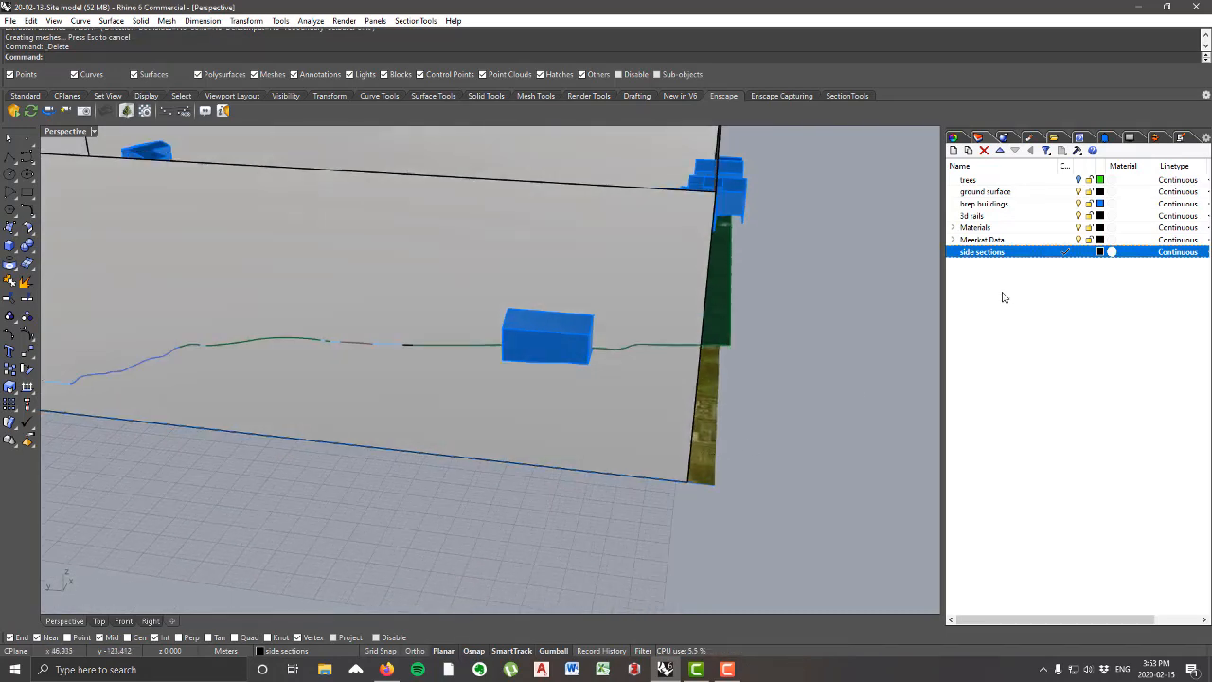
click(1079, 239)
scroll(568, 485, down, 5)
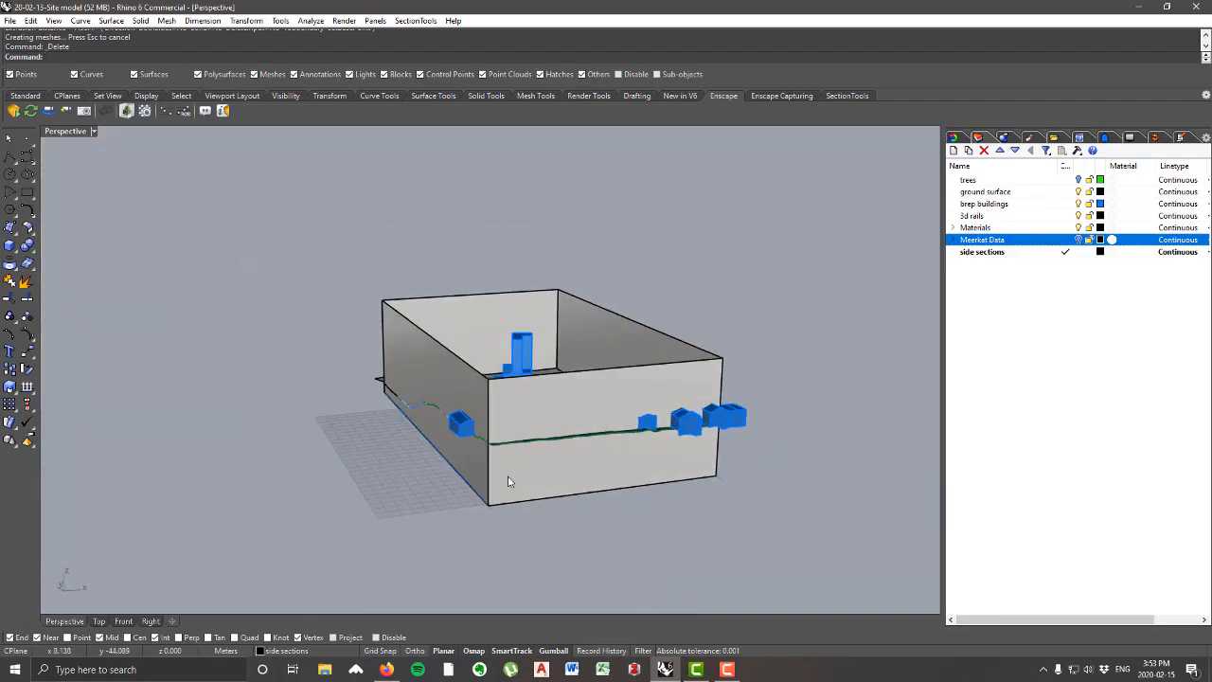
Step: Delete the stray curve running along the base of the long side wall
right_drag(598, 512, 843, 348)
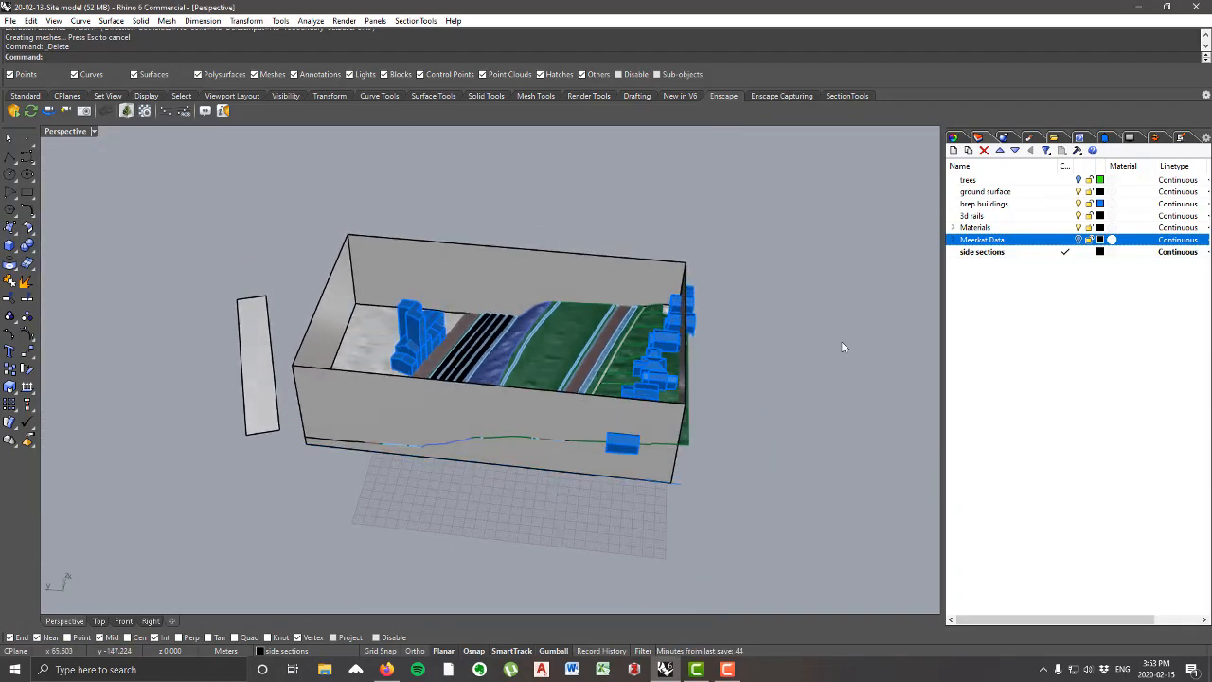
right_drag(558, 406, 319, 428)
right_drag(660, 478, 606, 403)
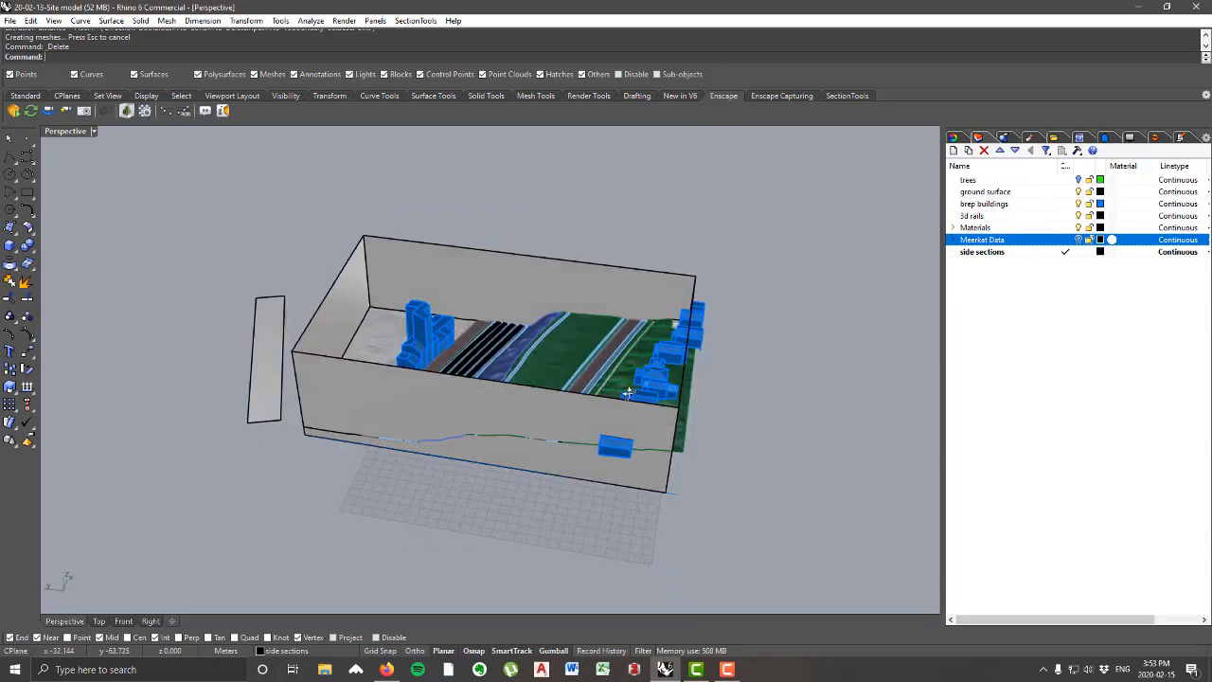
click(672, 497)
right_drag(672, 497, 717, 460)
click(725, 484)
key(Delete)
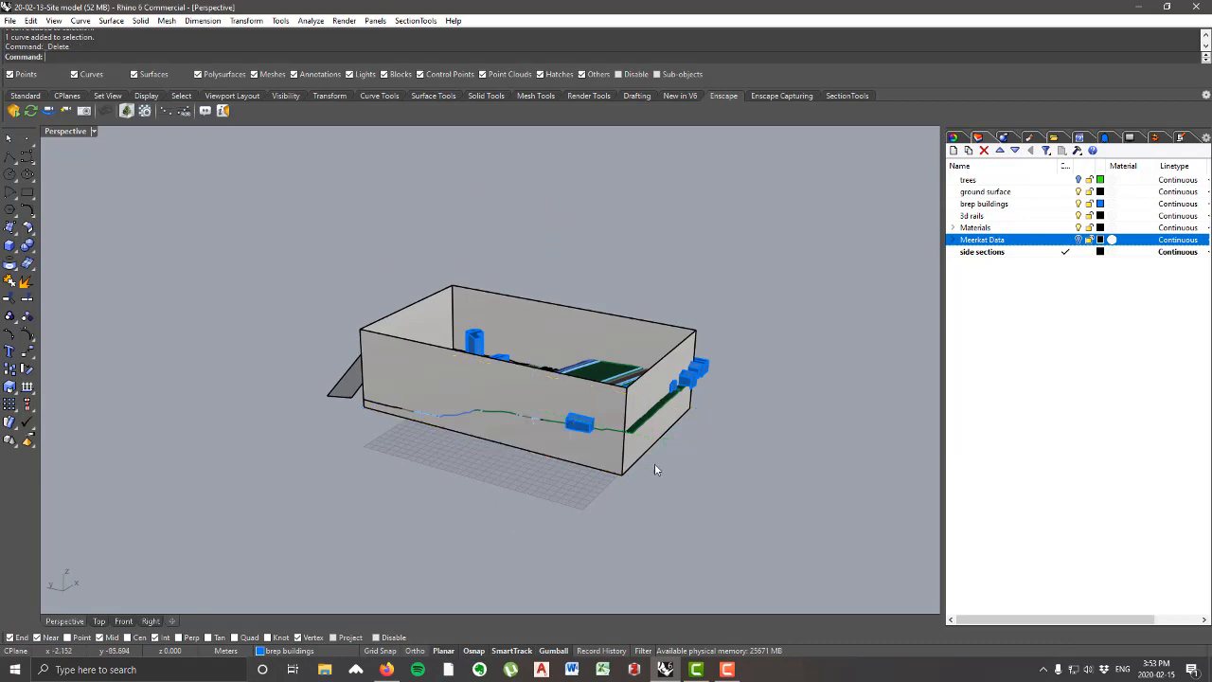
Step: Split the green ground surface and the buildings protruding through the walls, using the extruded walls as the cutting object
scroll(628, 432, up, 5)
right_drag(577, 405, 469, 405)
click(469, 404)
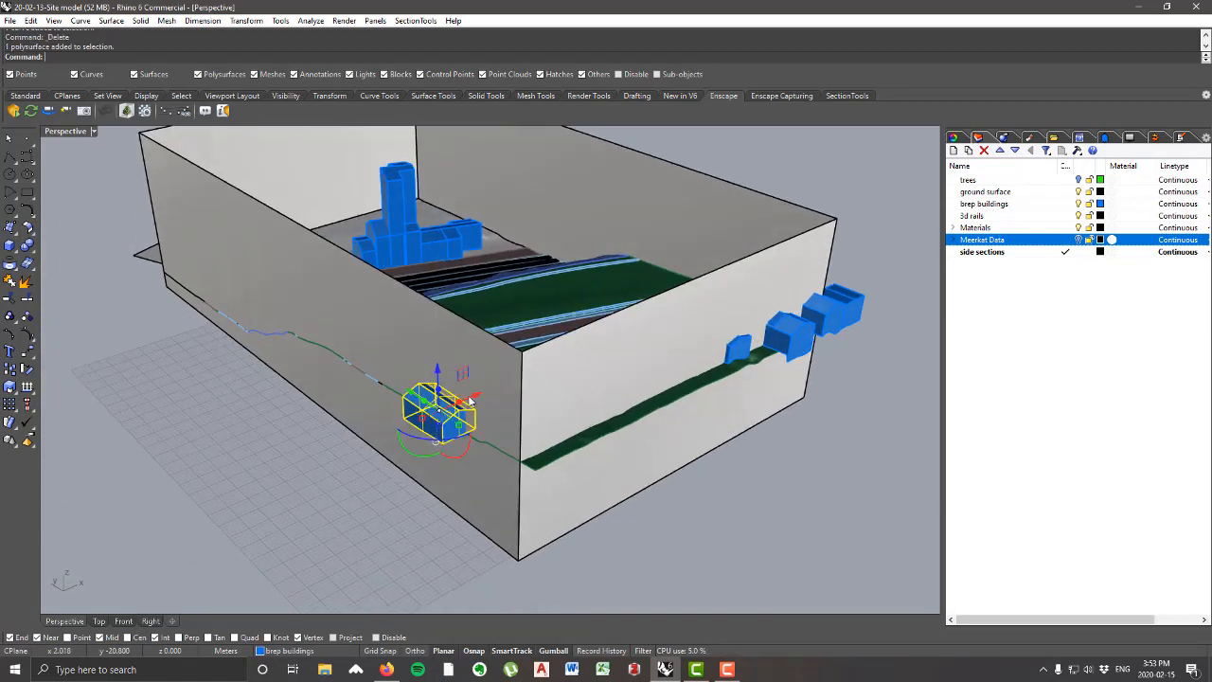
shift+click(569, 450)
right_drag(790, 350, 743, 365)
scroll(743, 366, up, 8)
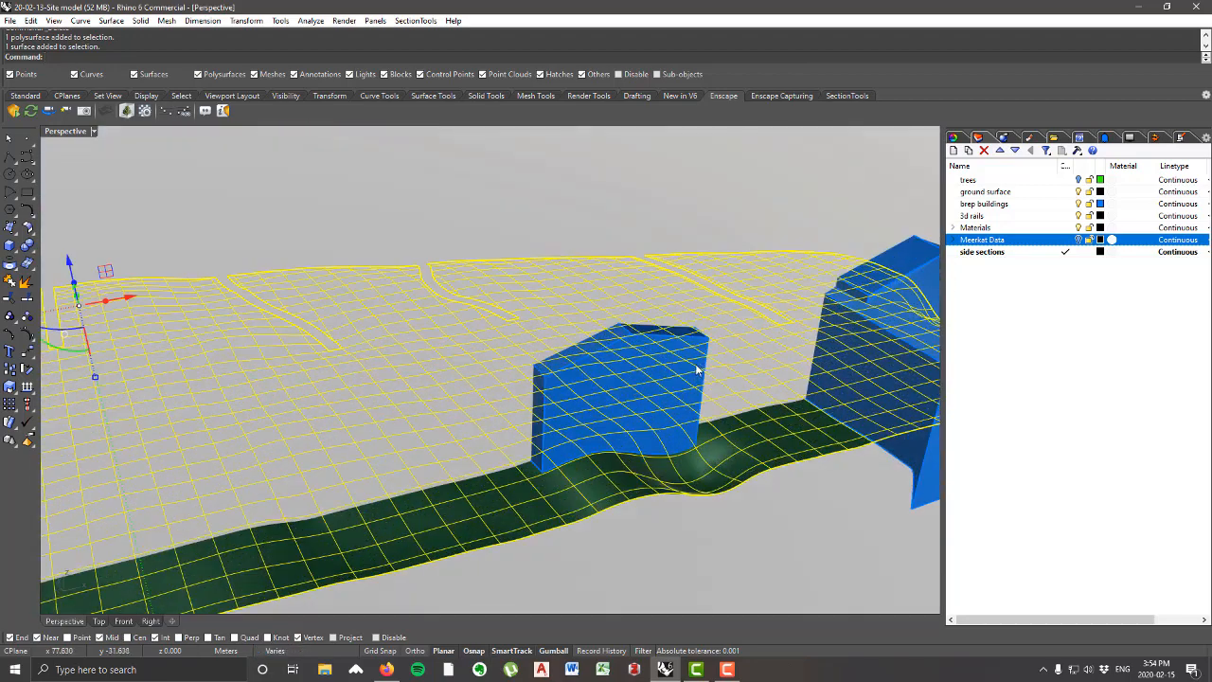
shift+click(663, 375)
scroll(664, 376, down, 8)
scroll(748, 382, up, 6)
shift+click(545, 410)
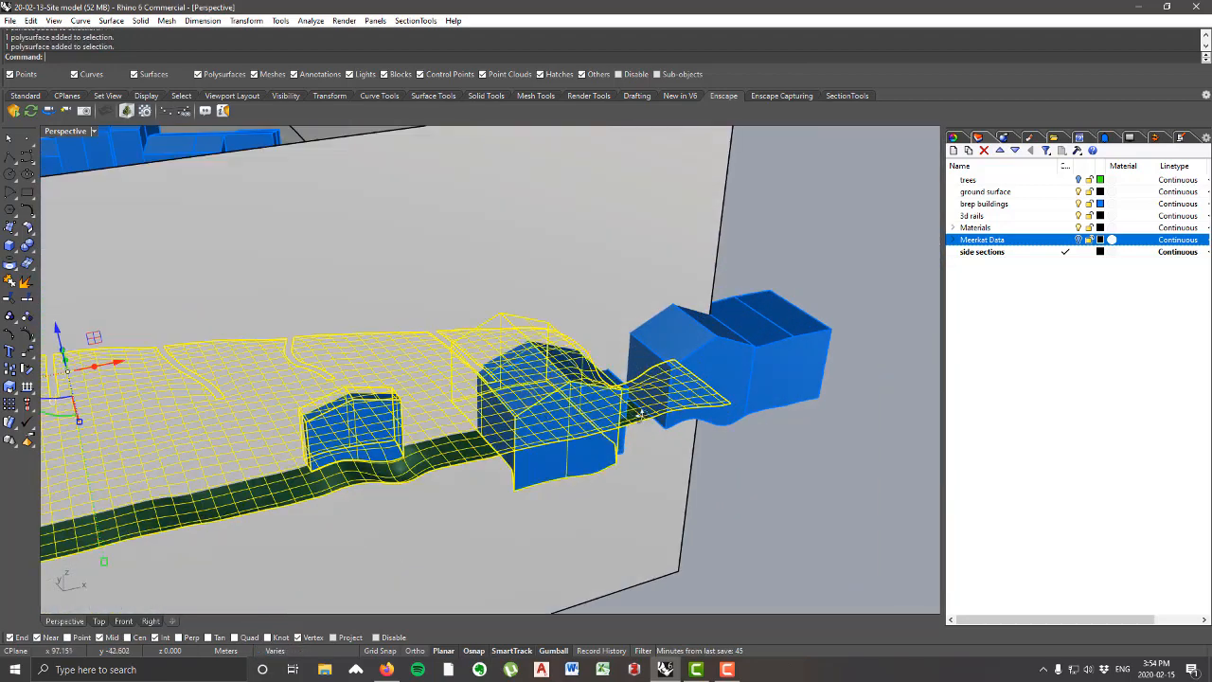
right_drag(637, 409, 485, 474)
shift+click(476, 483)
shift+click(368, 407)
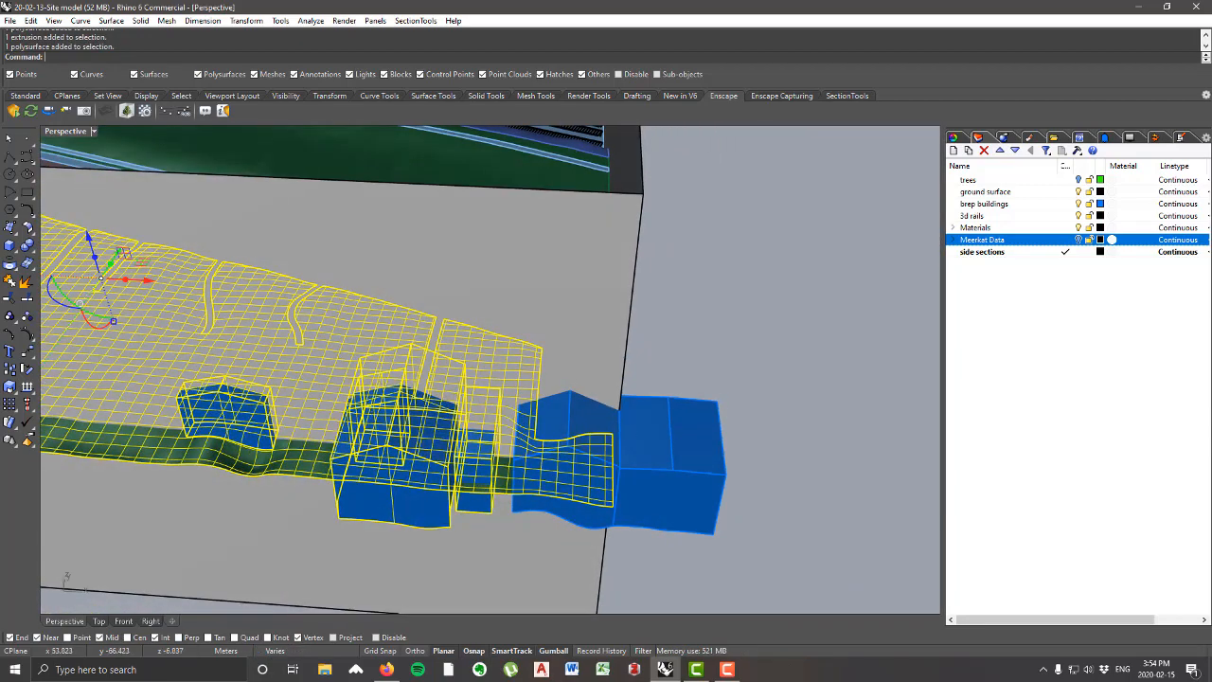
shift+click(578, 439)
shift+click(661, 439)
right_drag(663, 441, 413, 329)
scroll(580, 455, down, 8)
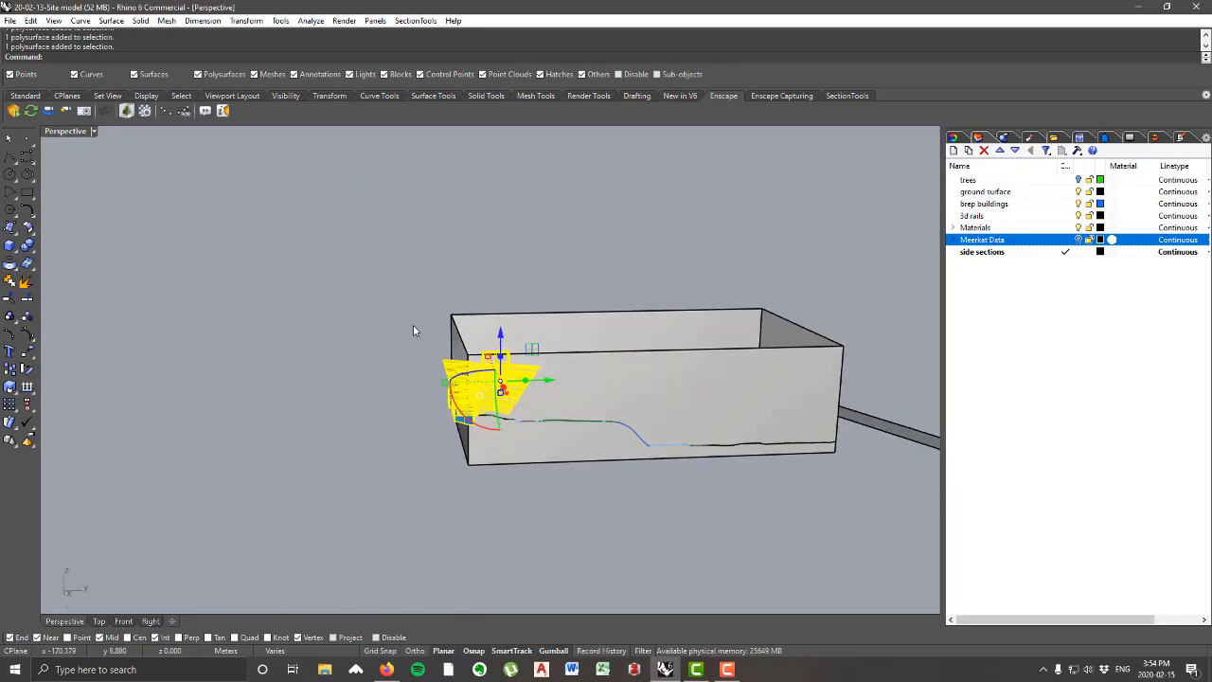
click(27, 299)
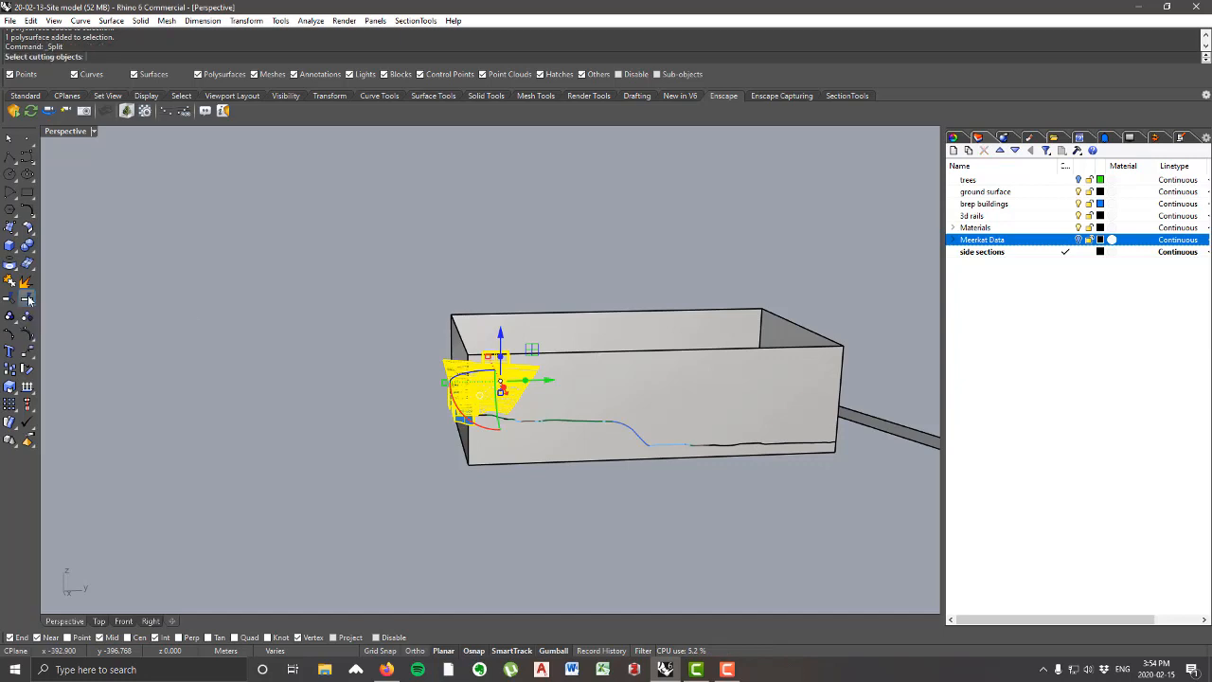
right_drag(706, 412, 584, 375)
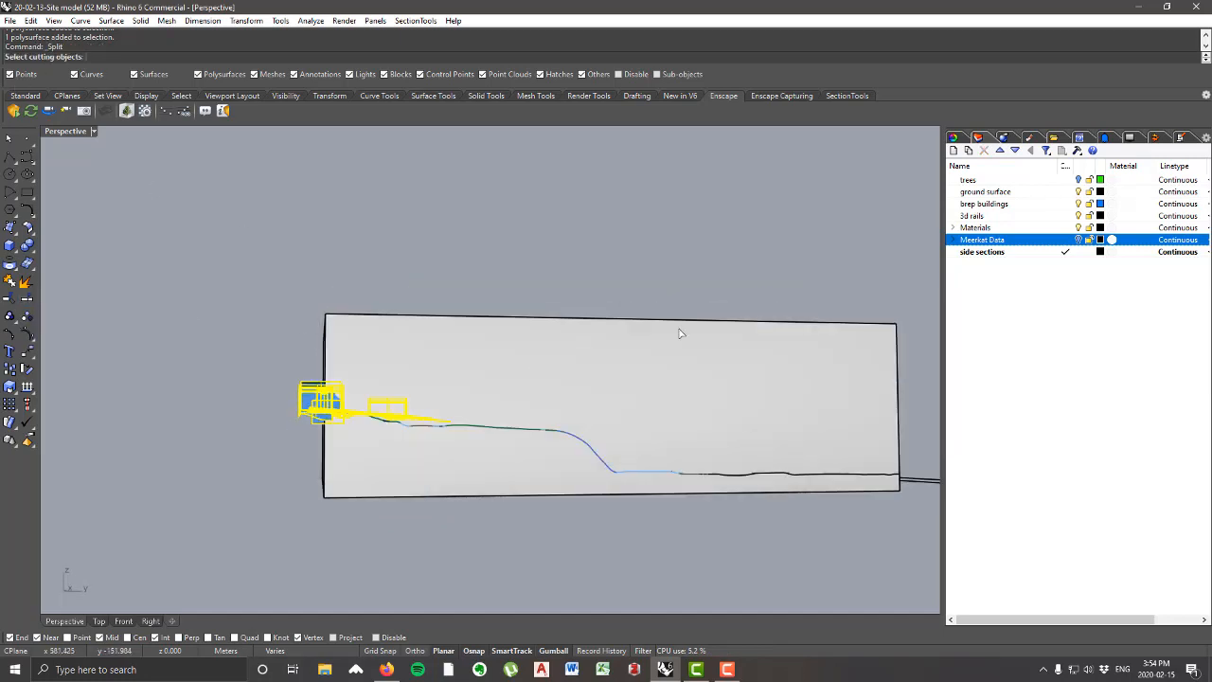
click(622, 354)
key(Return)
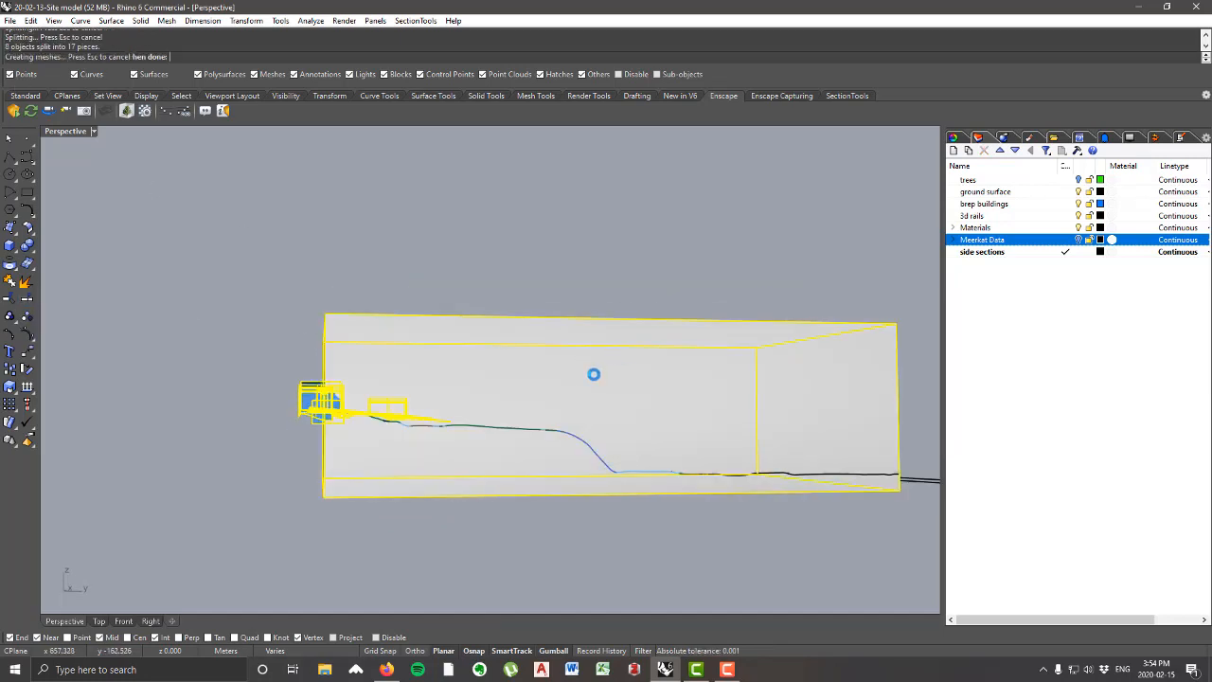
Step: Delete the cut-off building pieces outside the short wall near the site corner
mouse_move(544, 379)
right_down()
mouse_move(695, 411)
mouse_move(717, 401)
mouse_move(698, 330)
mouse_move(649, 325)
mouse_move(626, 398)
right_up()
scroll(689, 365, up, 4)
click(689, 365)
drag(610, 525, 555, 343)
right_drag(555, 343, 530, 414)
key(Delete)
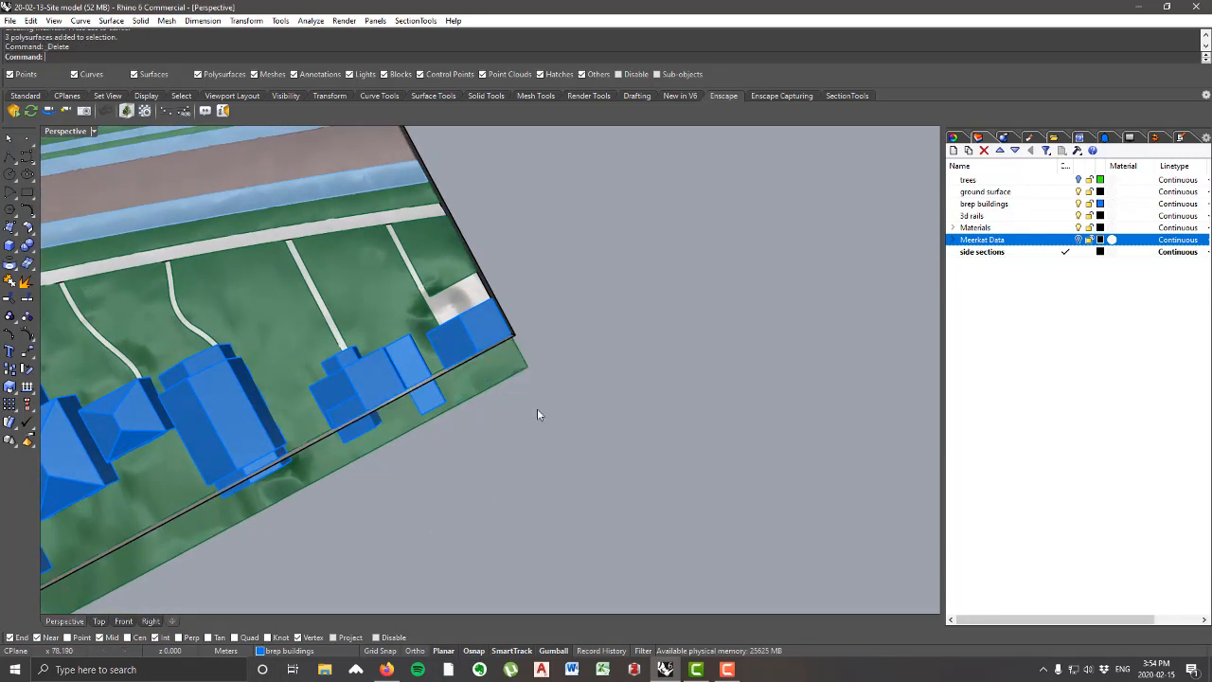
click(433, 396)
key(Delete)
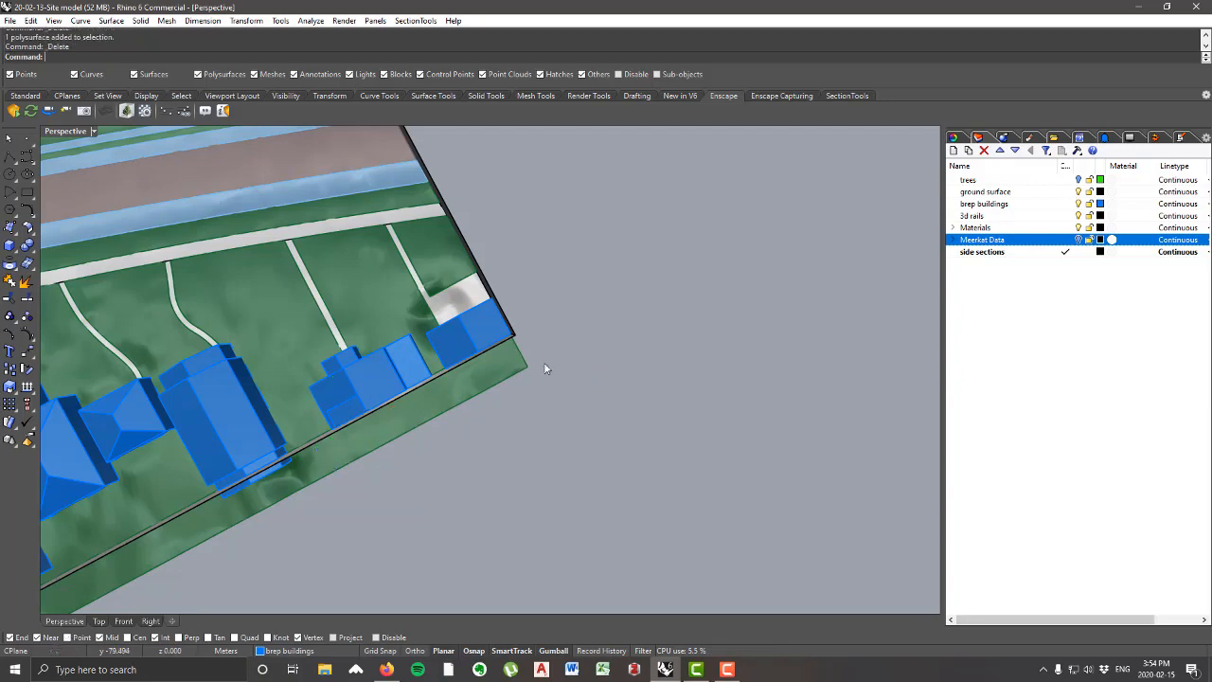
Step: Delete the ground strip and the remaining building piece left outside the short wall
right_drag(543, 367, 485, 383)
click(485, 384)
scroll(748, 330, down, 8)
right_drag(540, 327, 643, 275)
scroll(578, 302, up, 9)
key(Delete)
click(555, 280)
scroll(555, 280, down, 8)
scroll(698, 261, up, 9)
key(Delete)
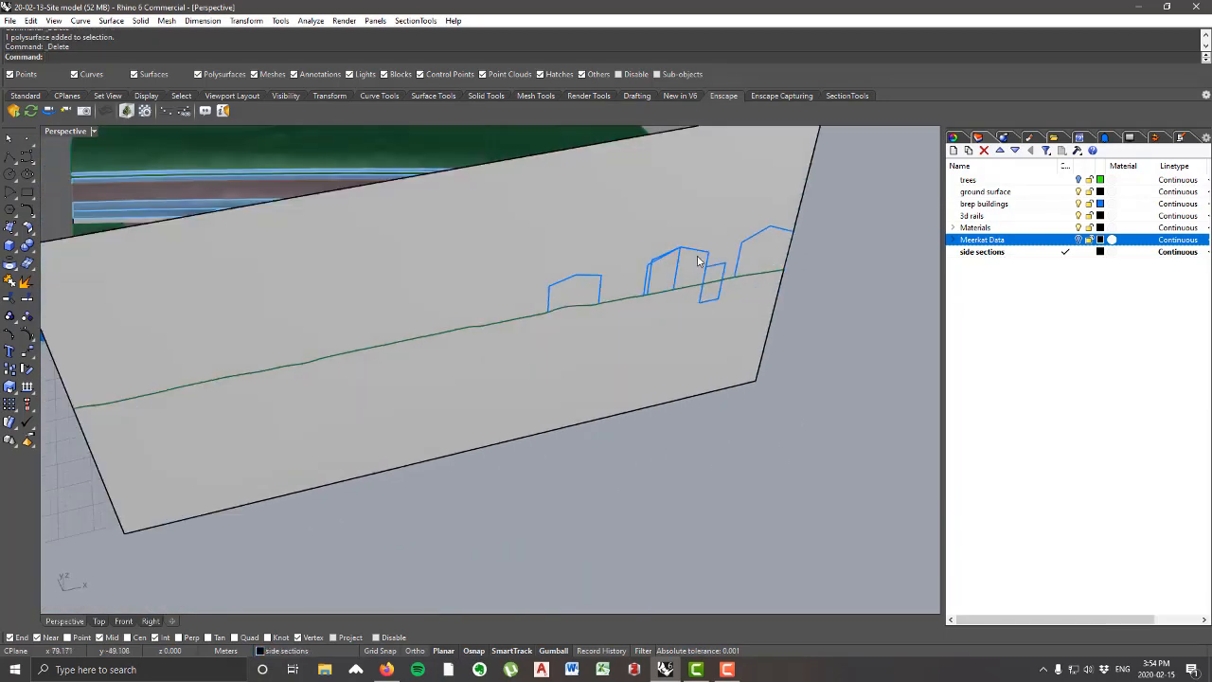
Step: Delete the building piece protruding outside the long wall near the other corner
scroll(698, 261, down, 8)
right_drag(571, 338, 516, 322)
scroll(516, 322, up, 8)
click(522, 336)
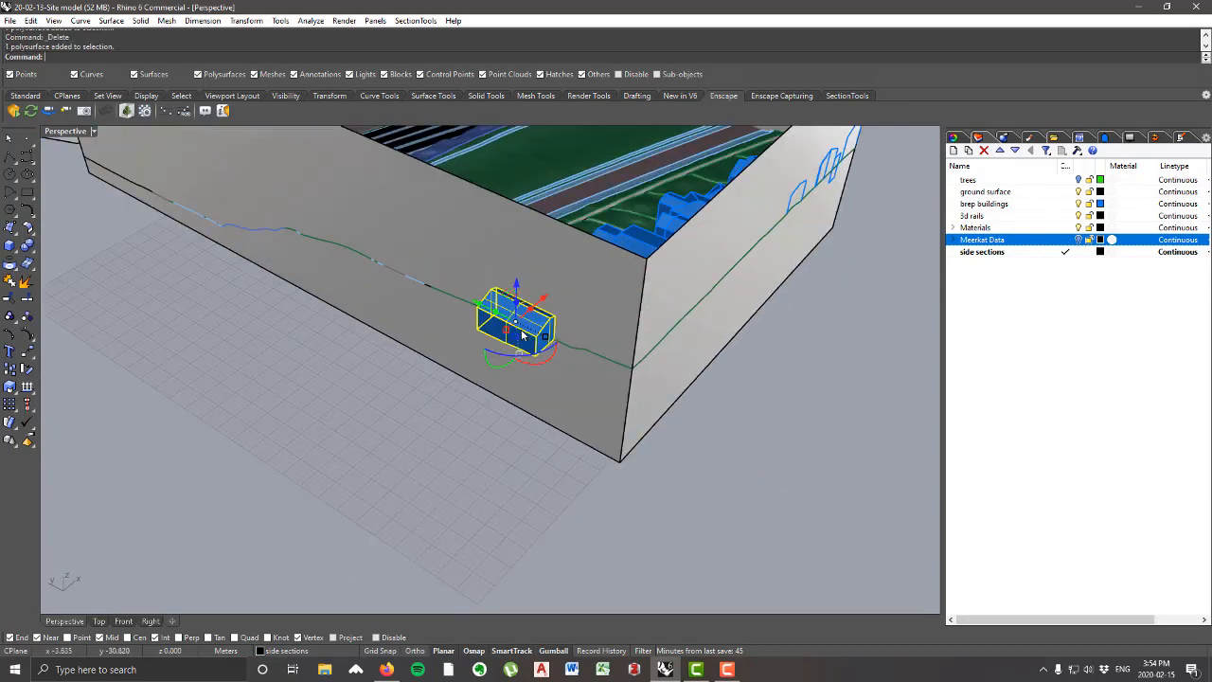
key(Delete)
scroll(479, 355, down, 8)
right_drag(395, 360, 730, 382)
scroll(590, 379, up, 8)
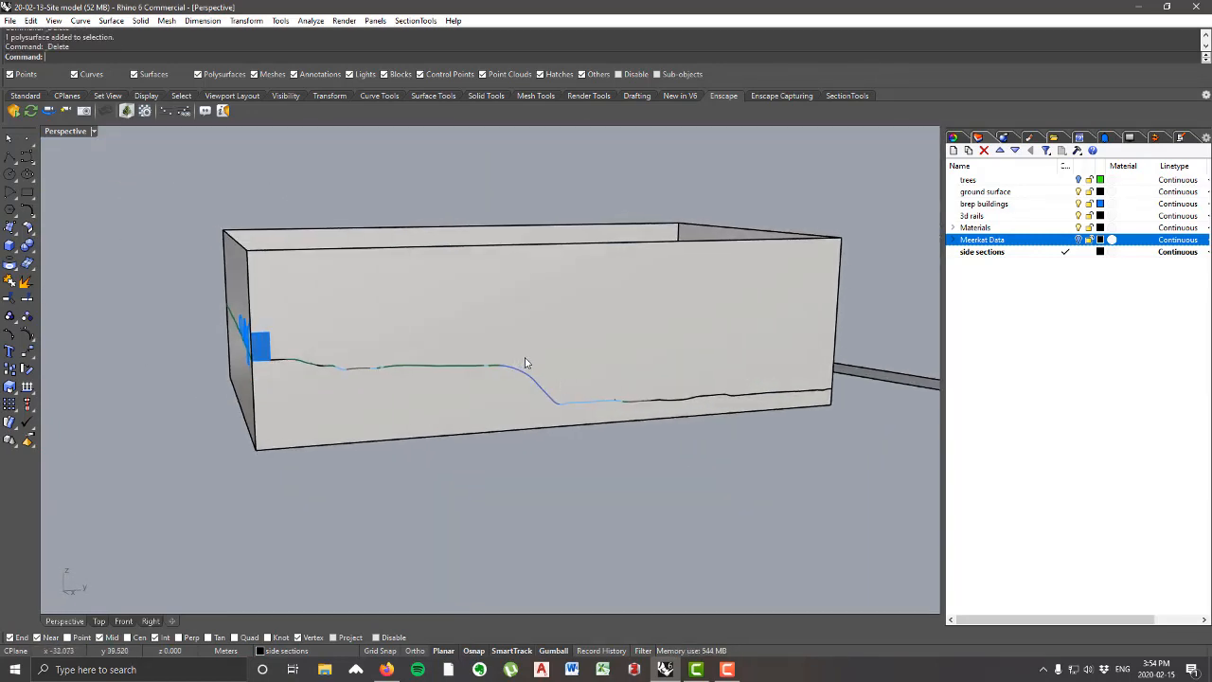
scroll(446, 335, up, 8)
click(388, 381)
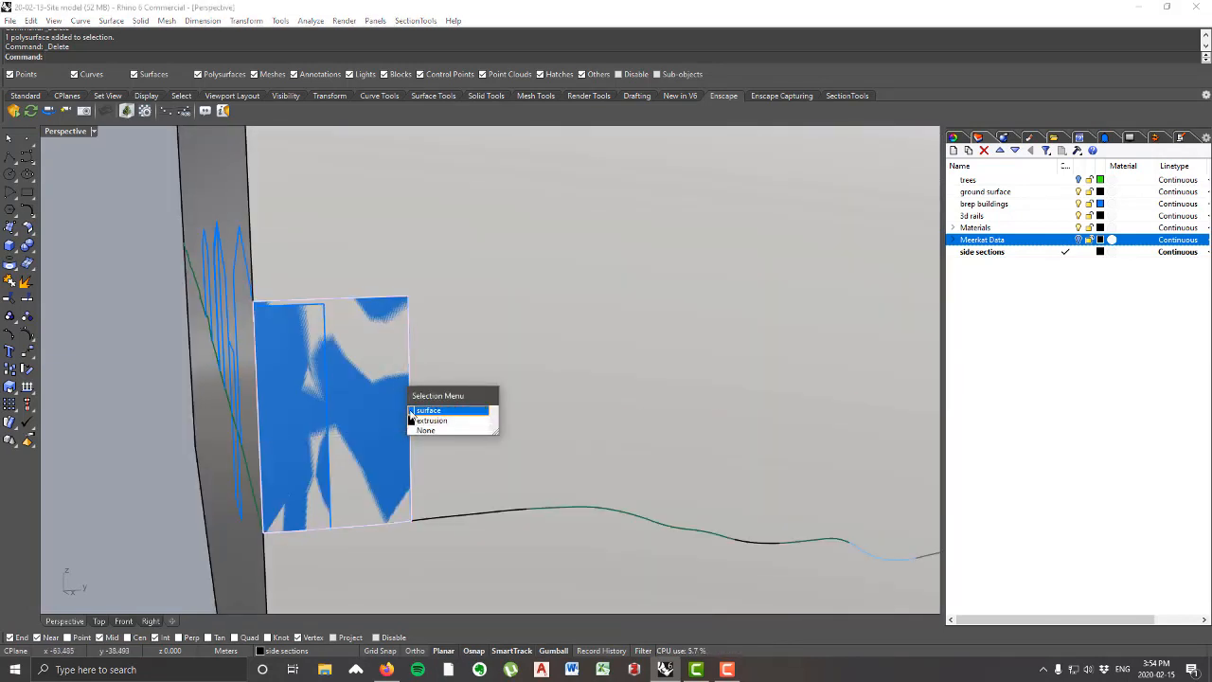
click(355, 255)
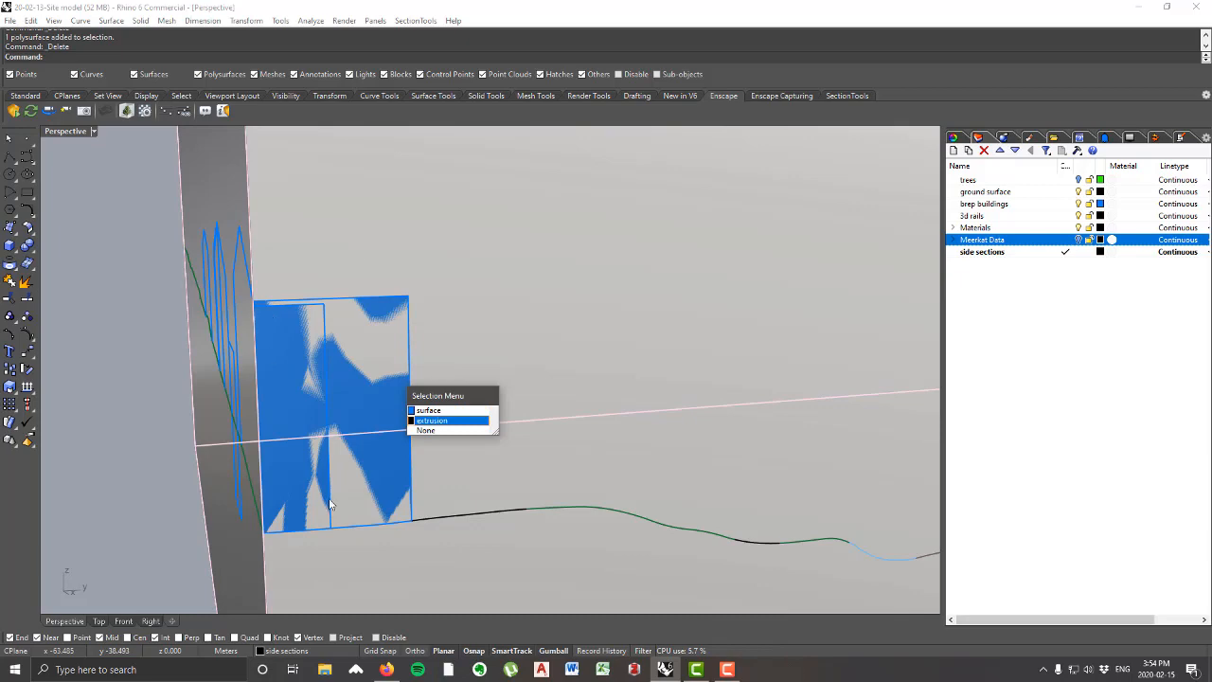
right_click(147, 314)
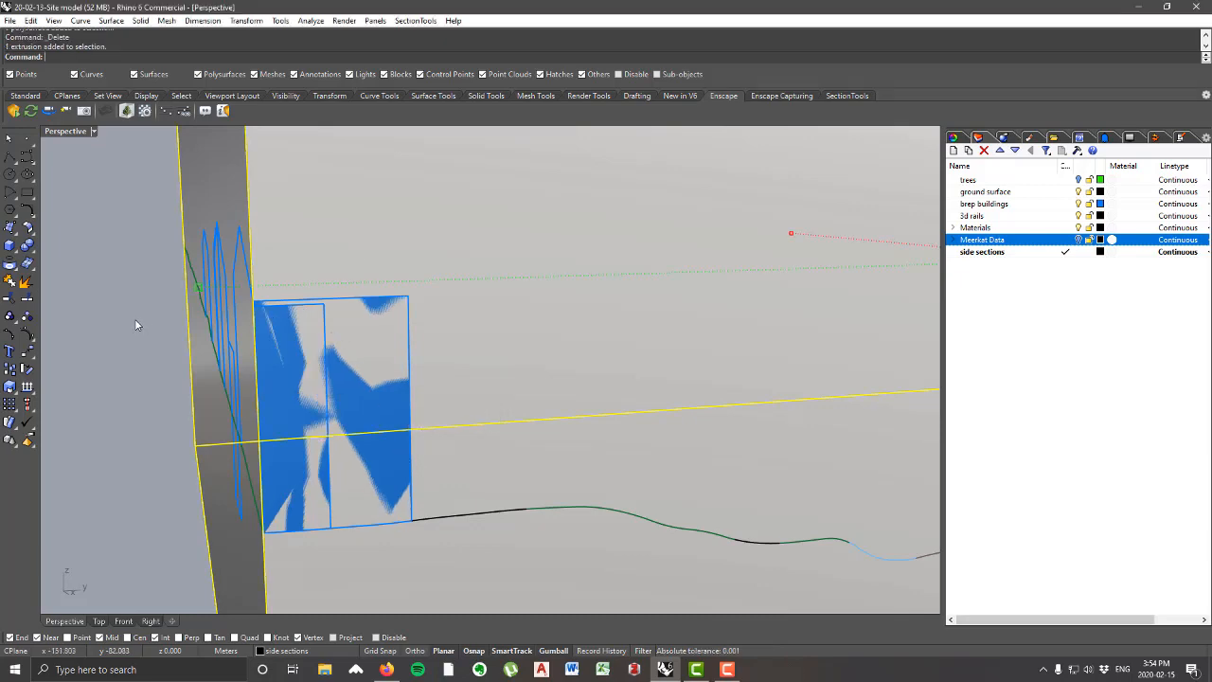
click(135, 319)
Step: Delete the two loose building surfaces lying flush with the long wall at the corner, keeping the wall extrusion
right_drag(388, 401, 389, 310)
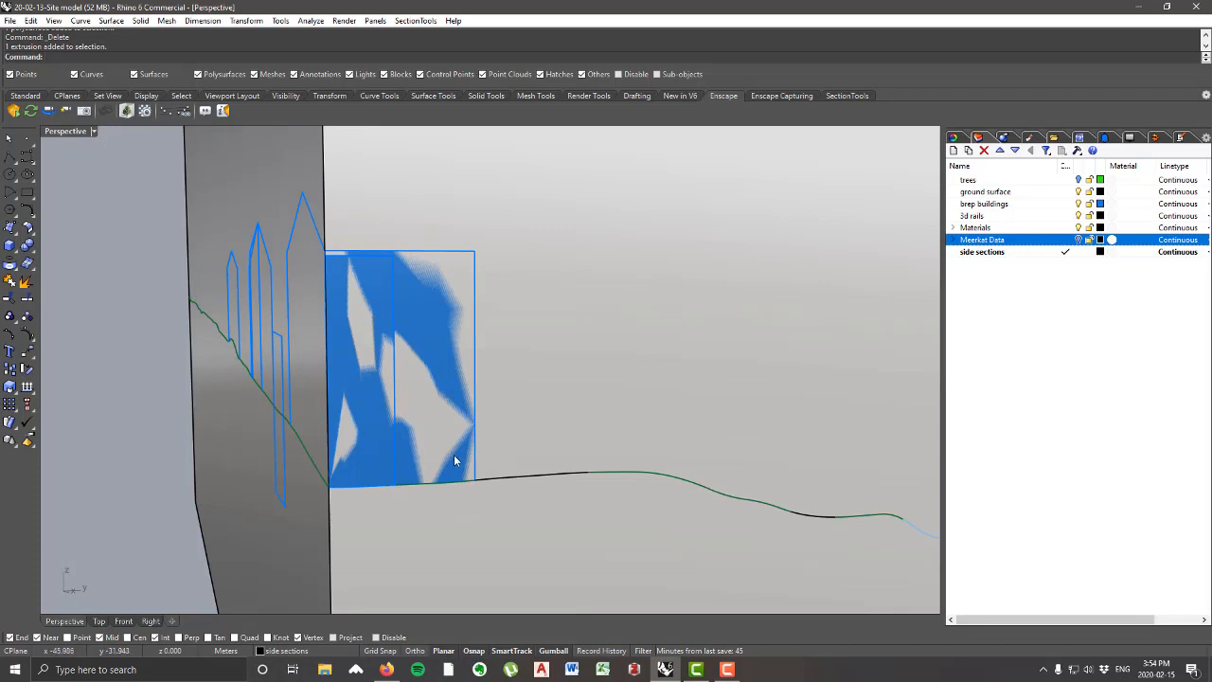
right_drag(455, 391, 474, 403)
right_drag(449, 336, 493, 377)
click(481, 405)
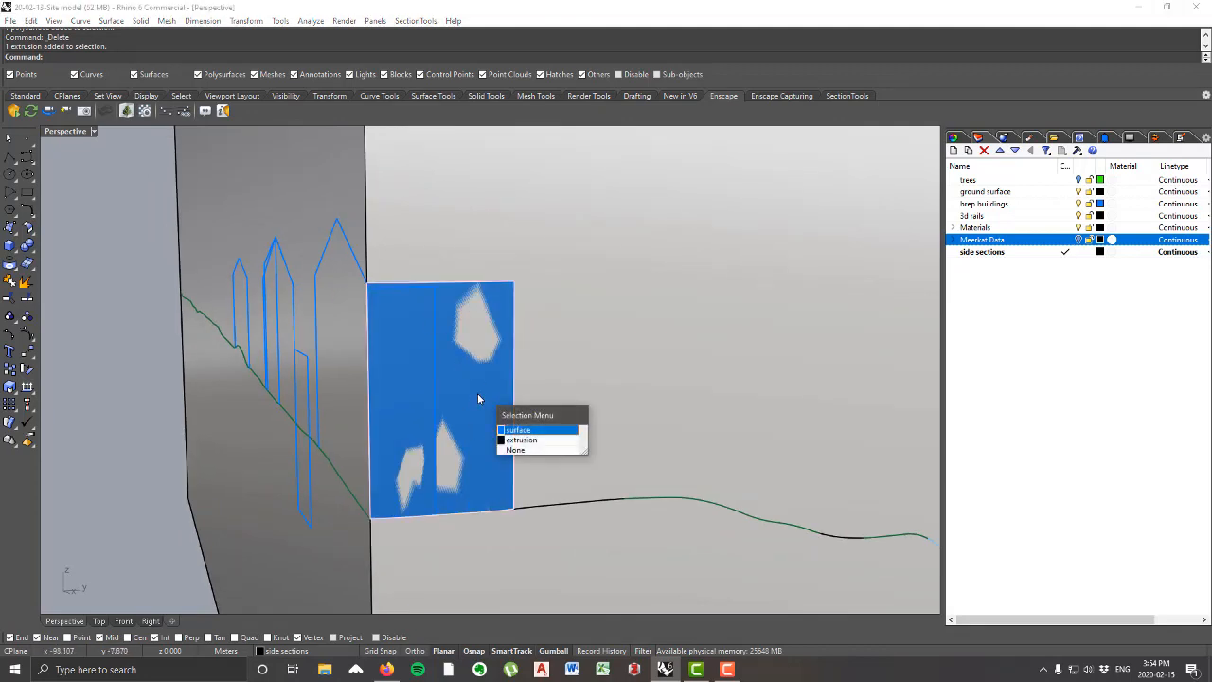
click(562, 432)
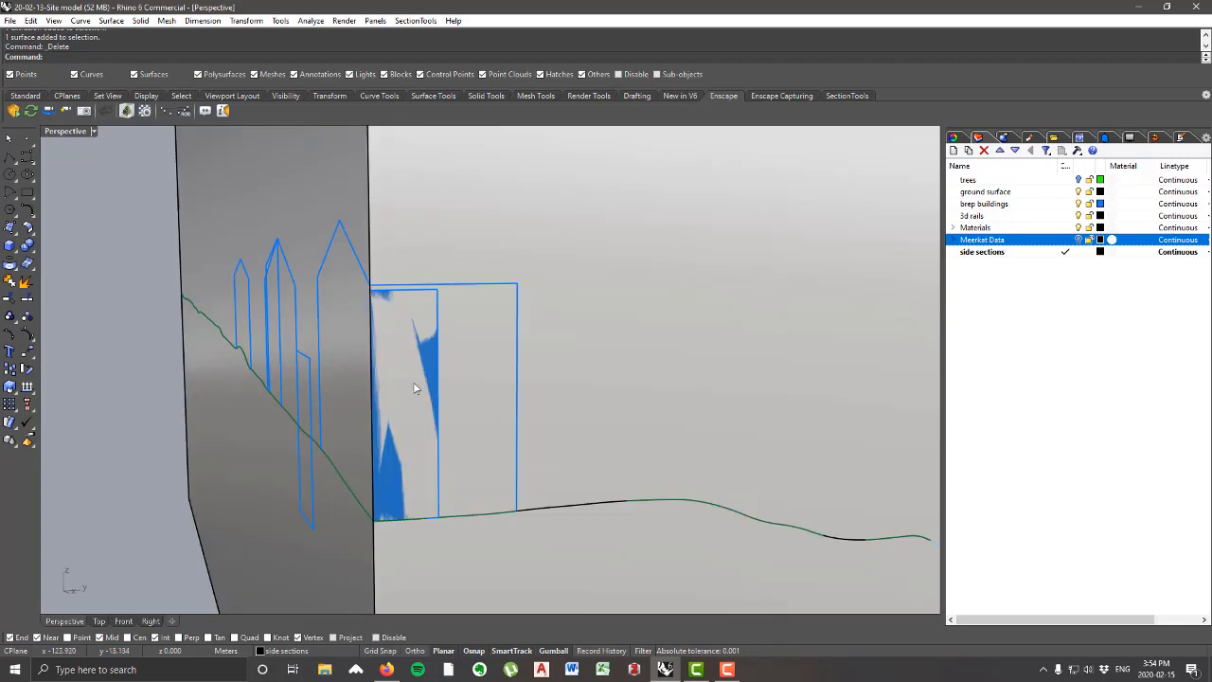
click(416, 388)
click(443, 415)
key(Delete)
scroll(432, 386, down, 8)
right_drag(433, 386, 407, 395)
scroll(474, 398, down, 7)
right_drag(524, 404, 594, 400)
scroll(594, 400, up, 4)
right_drag(379, 402, 680, 344)
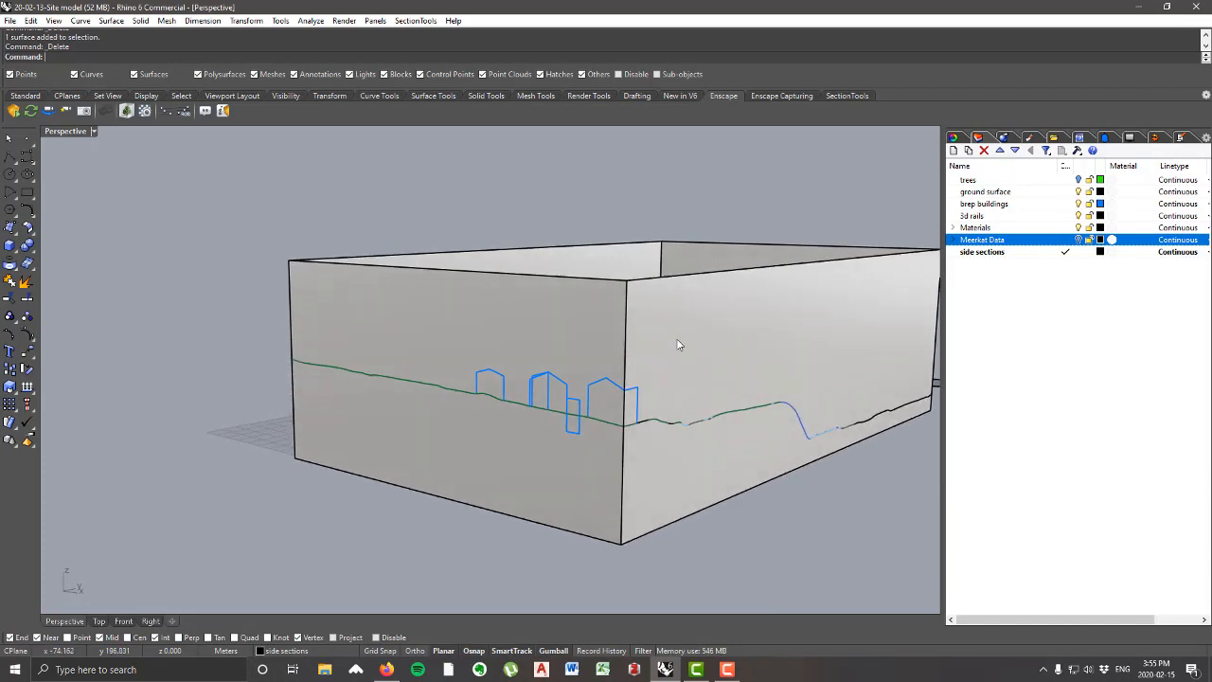
click(680, 345)
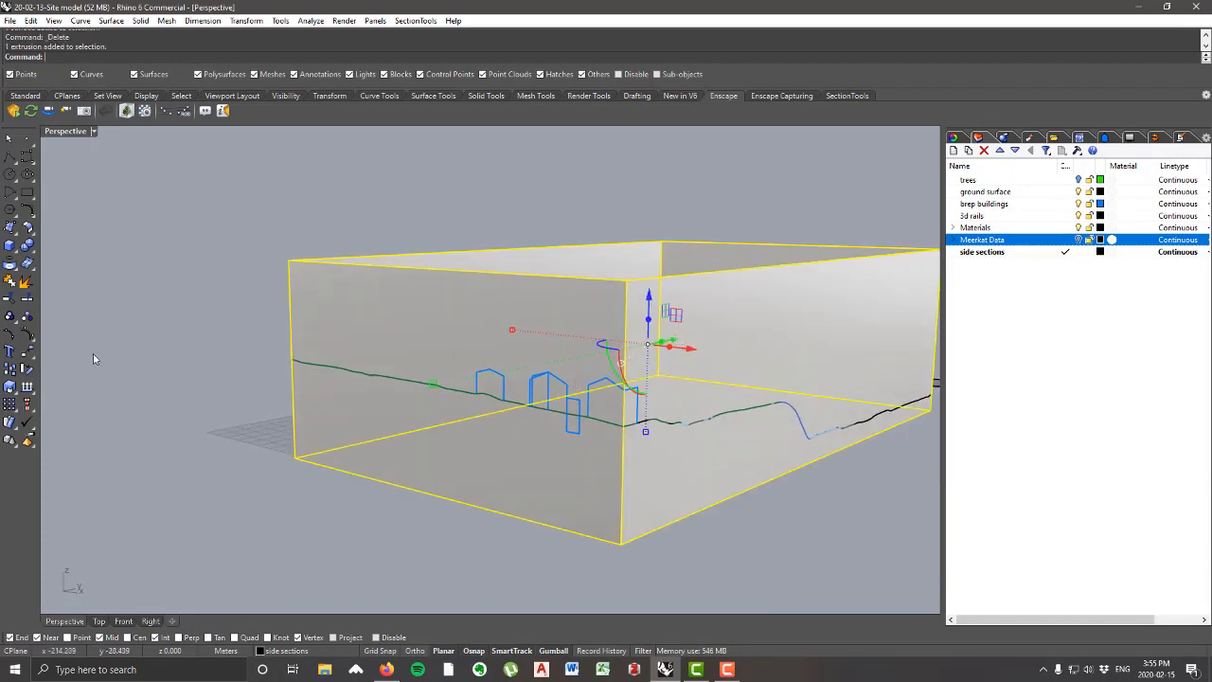
click(26, 298)
click(456, 397)
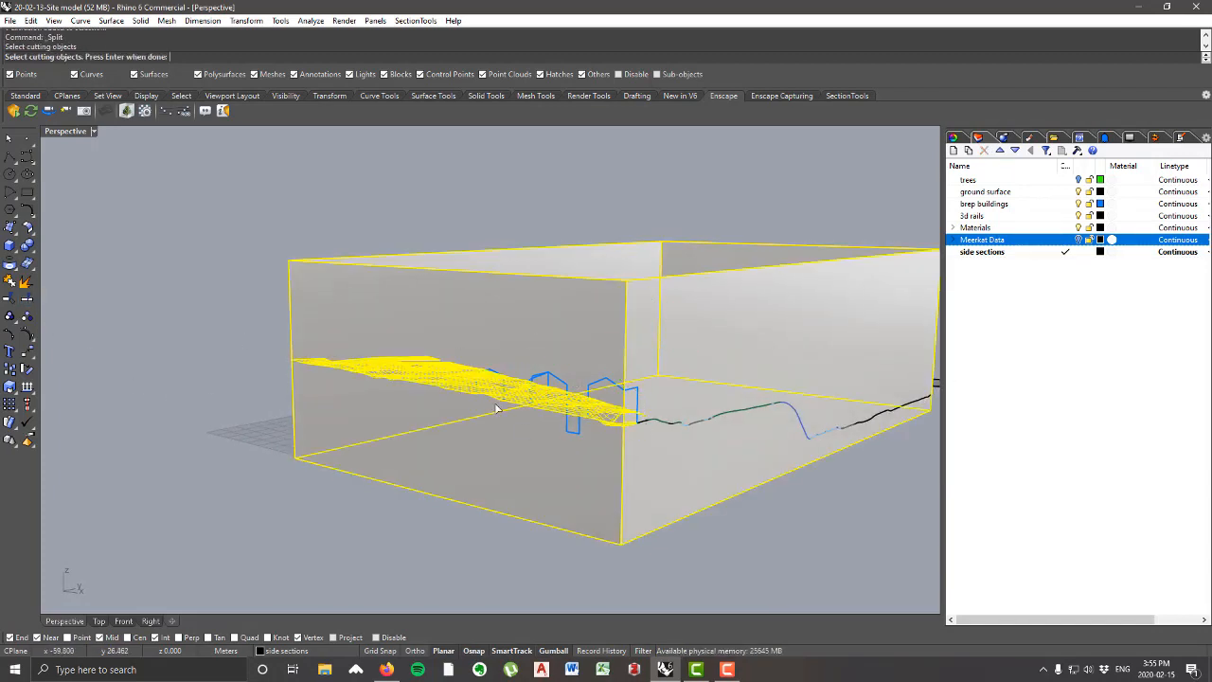
right_drag(495, 408, 584, 445)
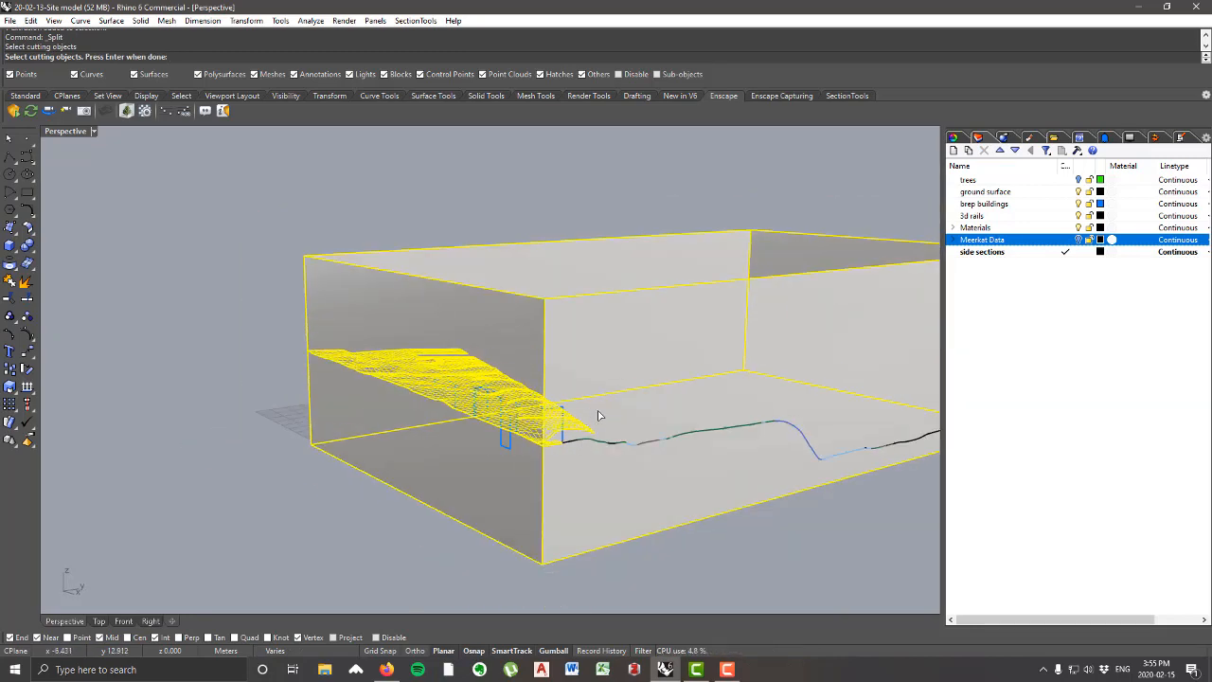
key(Escape)
key(Escape)
Step: Start splitting the wall extrusion, picking the ground surface and the buildings along the short wall as cutting objects
click(607, 350)
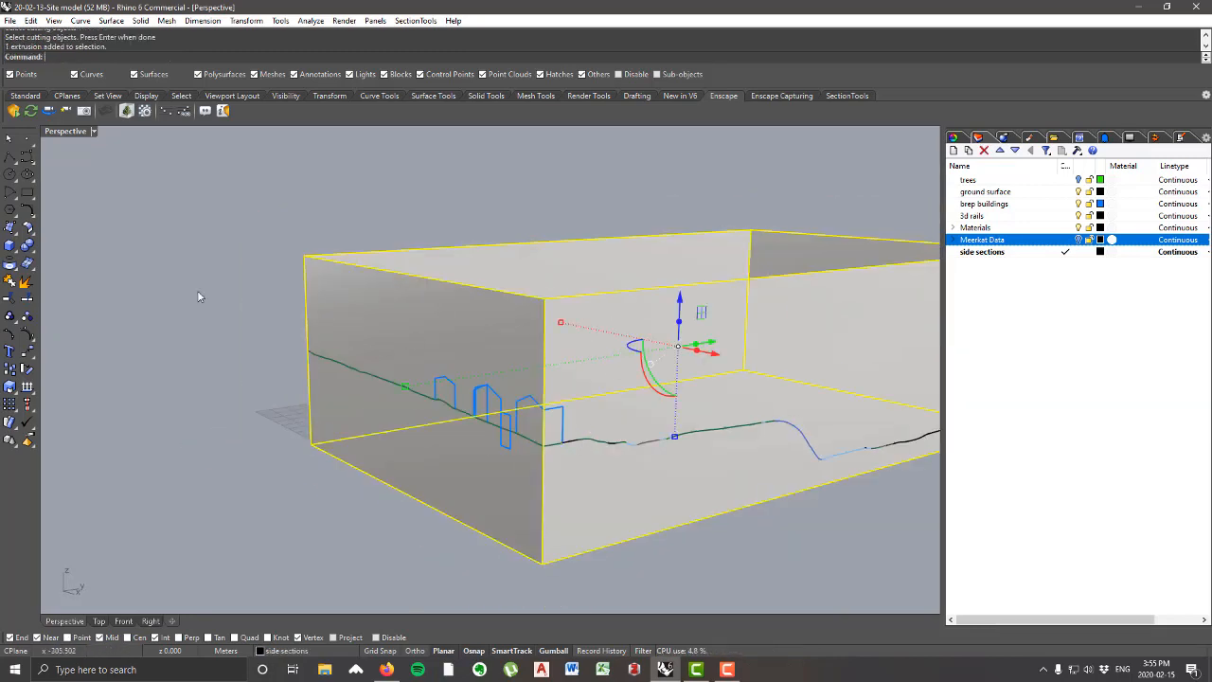
click(27, 299)
right_drag(351, 379, 373, 388)
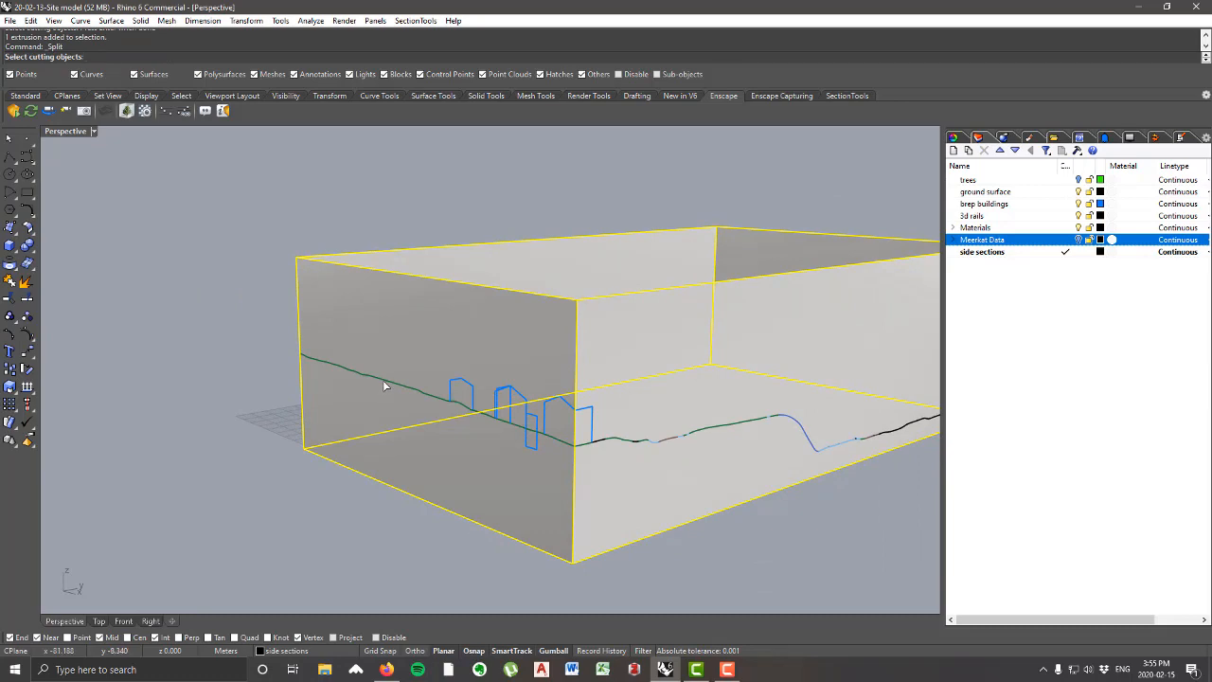
click(382, 380)
scroll(568, 420, up, 4)
right_drag(493, 421, 672, 390)
scroll(671, 389, down, 5)
scroll(606, 370, up, 6)
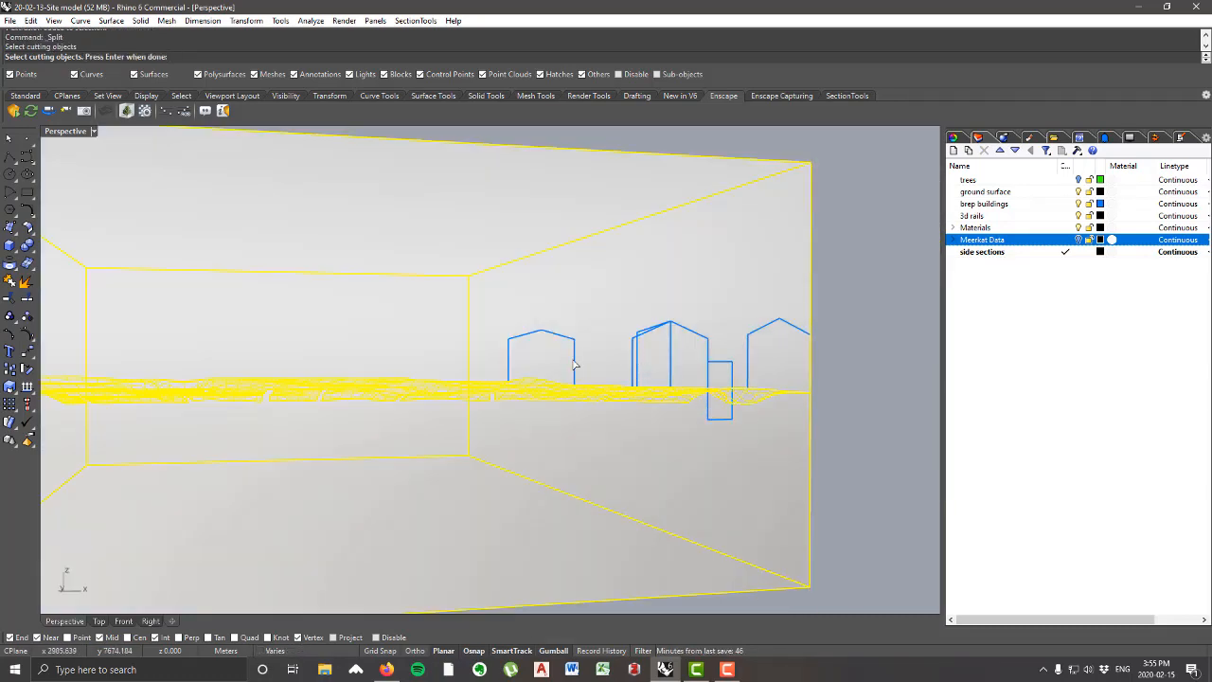
click(544, 337)
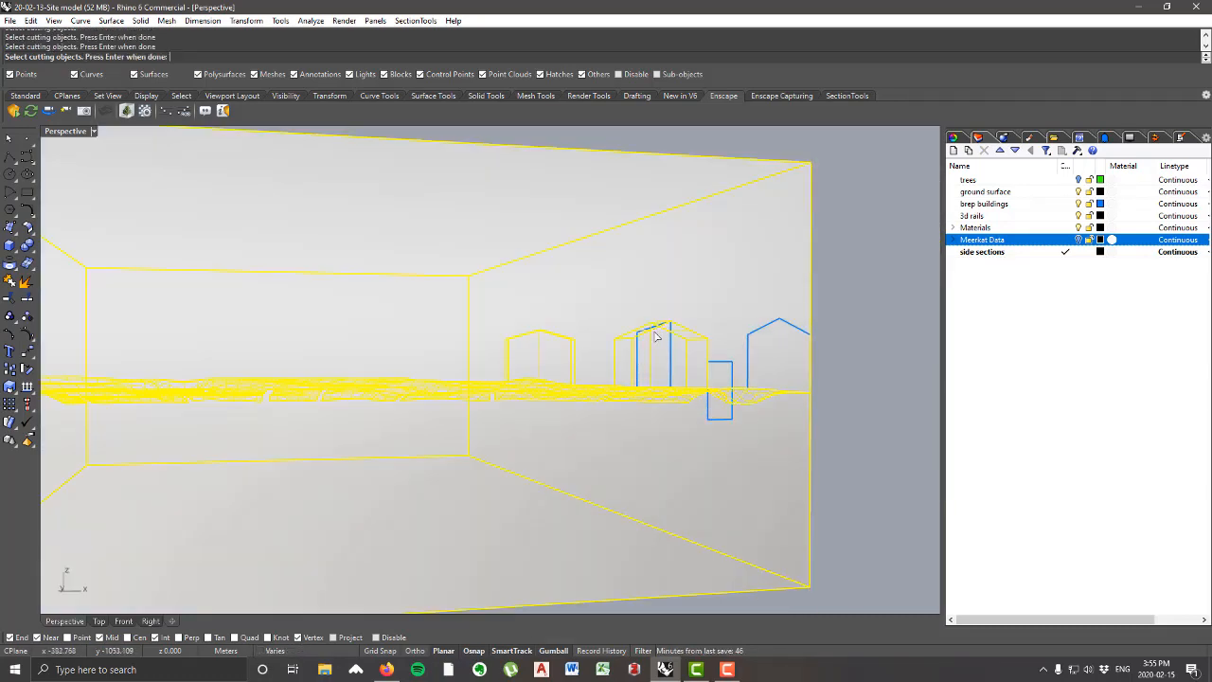
click(649, 335)
click(732, 371)
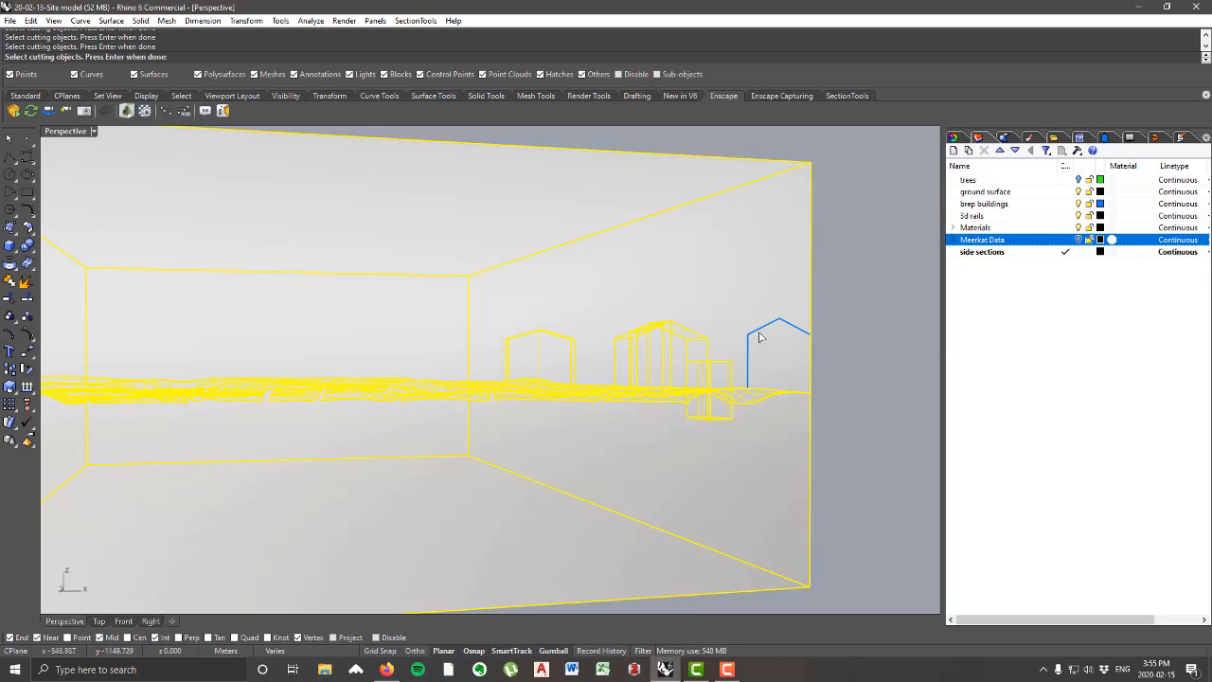
click(758, 334)
Step: Add the adjoining ground strips that meet the long wall near the building corner to the cutting objects
right_drag(758, 334, 569, 455)
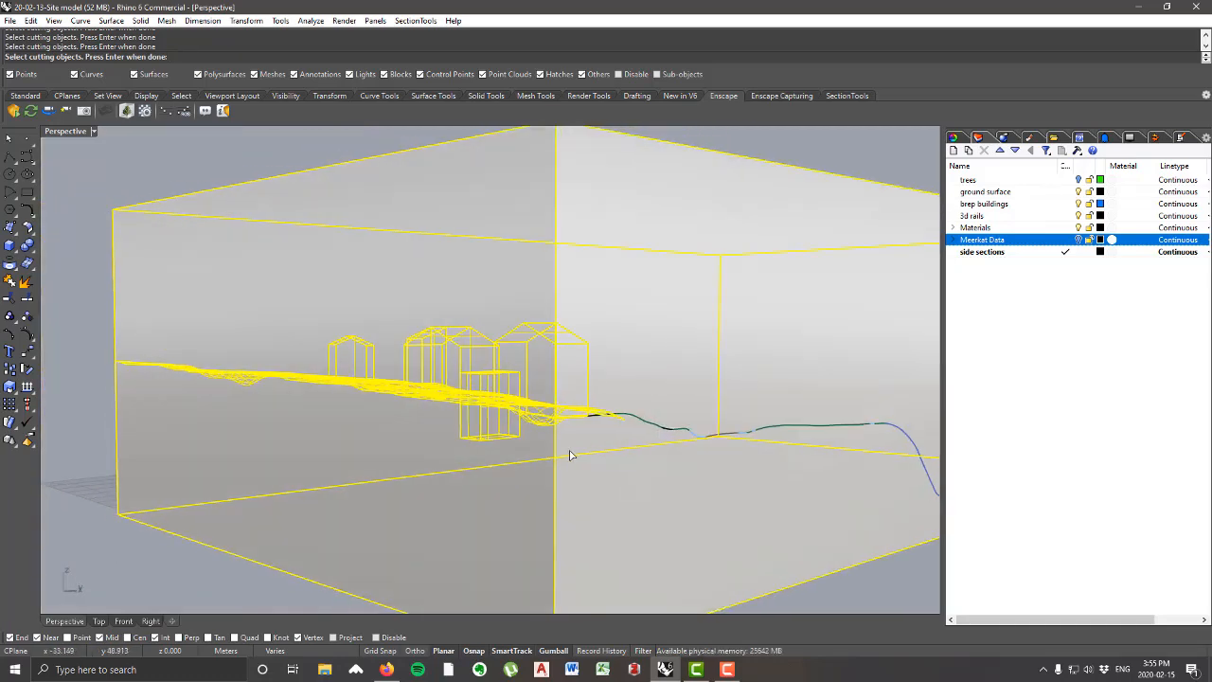
click(624, 425)
scroll(603, 417, up, 2)
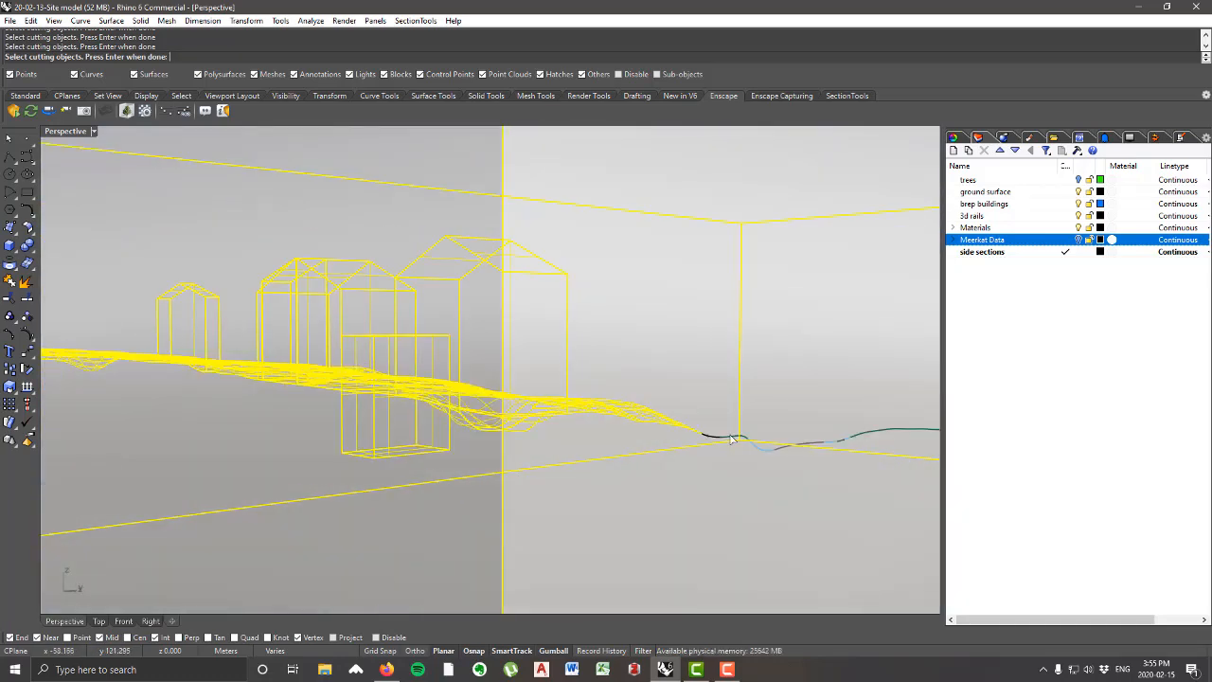
click(767, 449)
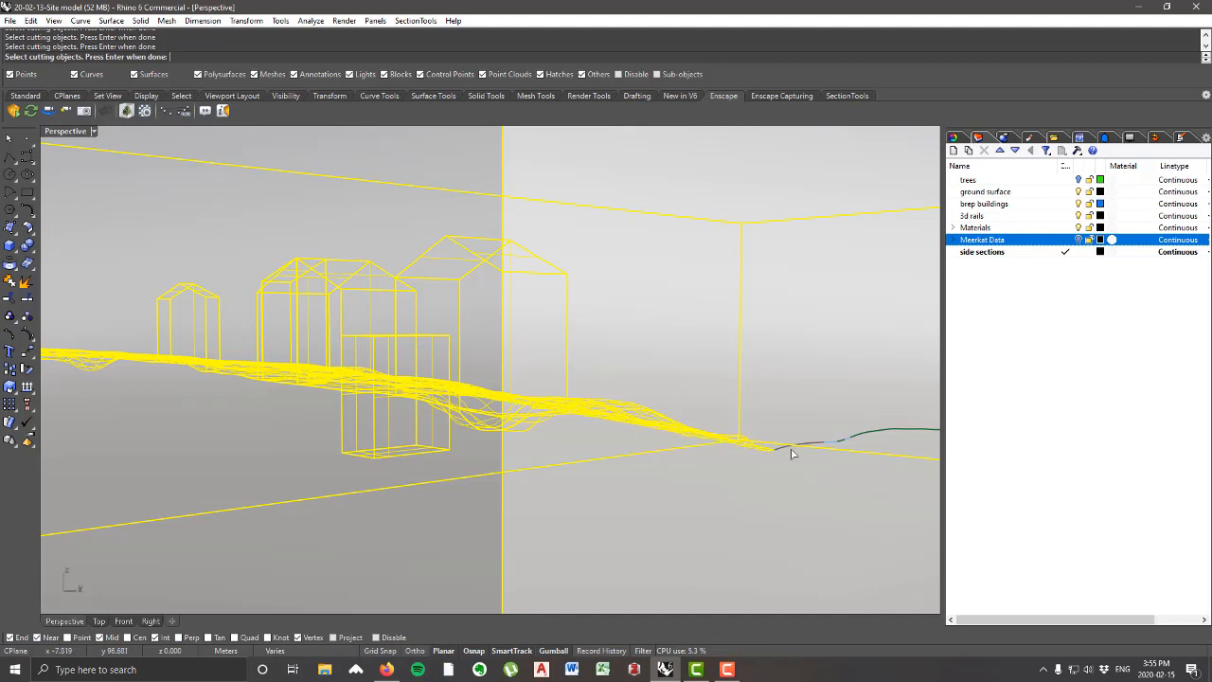
click(782, 449)
click(833, 442)
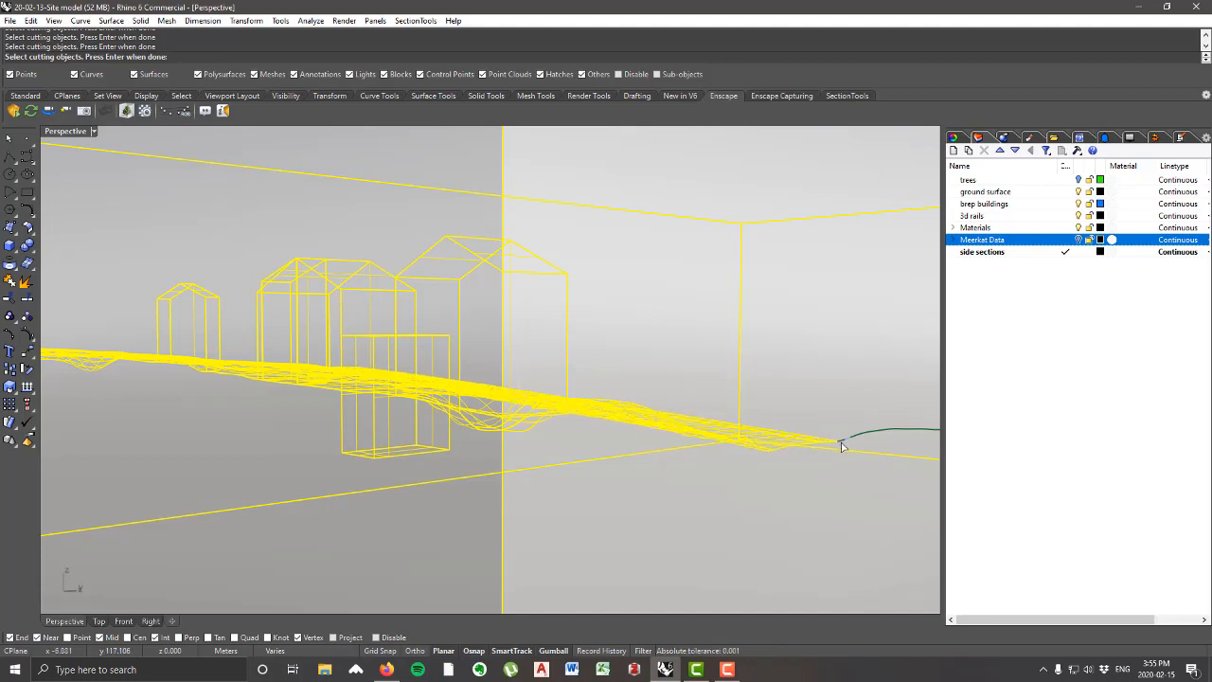
click(855, 439)
click(861, 437)
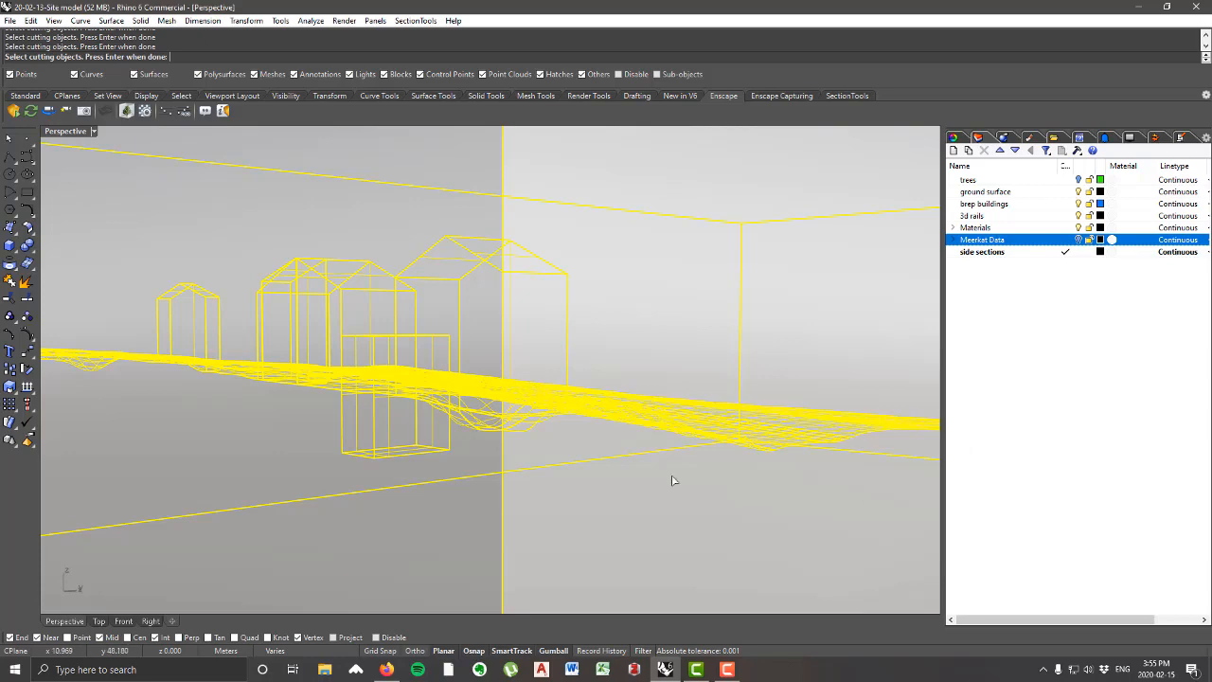
Step: Add the remaining ground surfaces down the slope to the far end as cutting objects and complete the wall split
scroll(674, 482, down, 5)
right_drag(674, 481, 578, 466)
scroll(613, 448, up, 4)
scroll(578, 462, down, 3)
scroll(579, 456, up, 1)
click(572, 462)
click(602, 497)
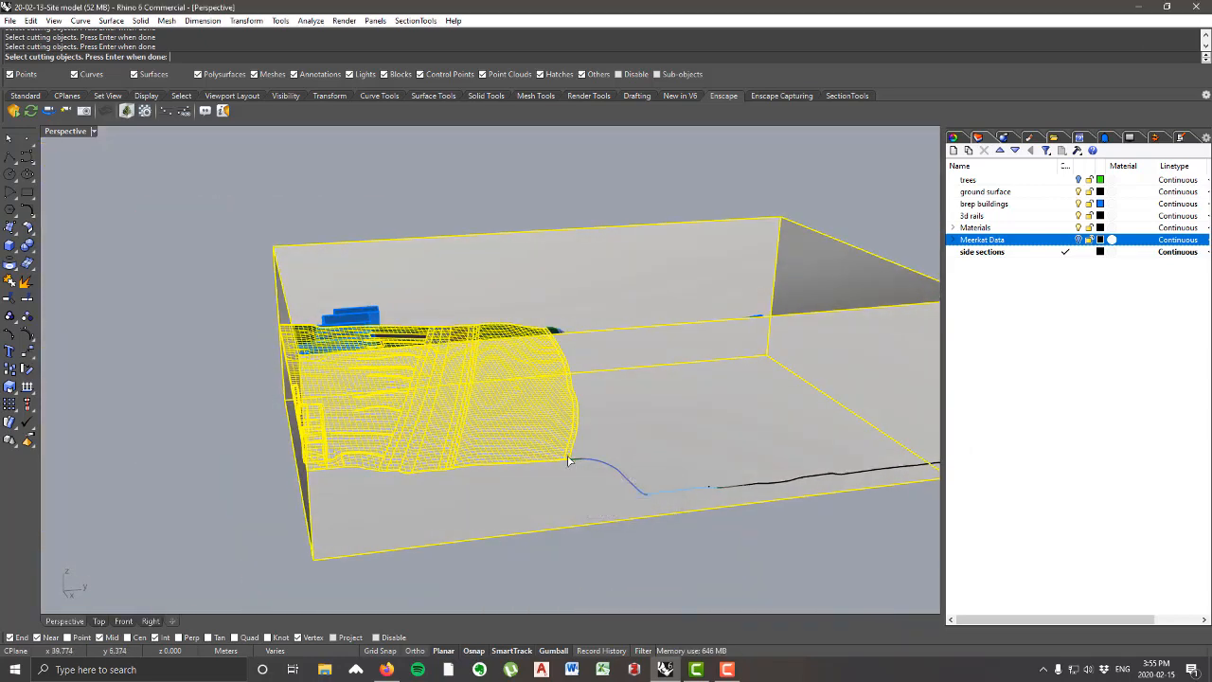
scroll(571, 463, up, 4)
scroll(682, 493, up, 1)
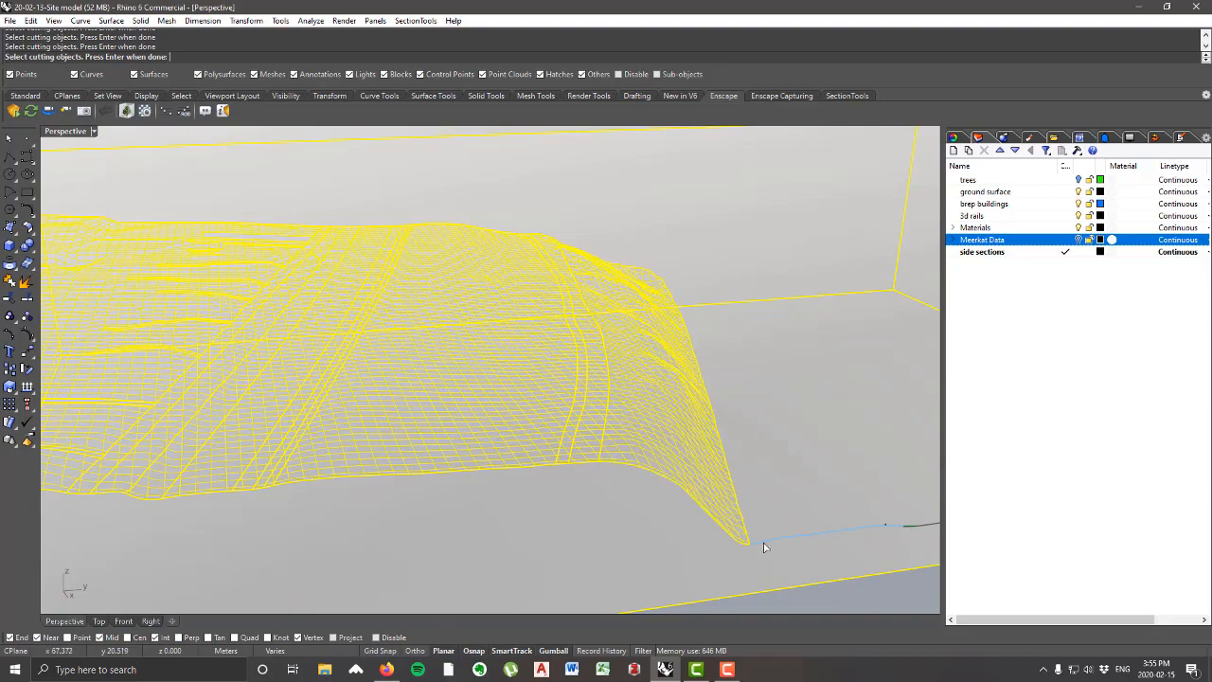
scroll(765, 548, down, 5)
scroll(573, 516, up, 5)
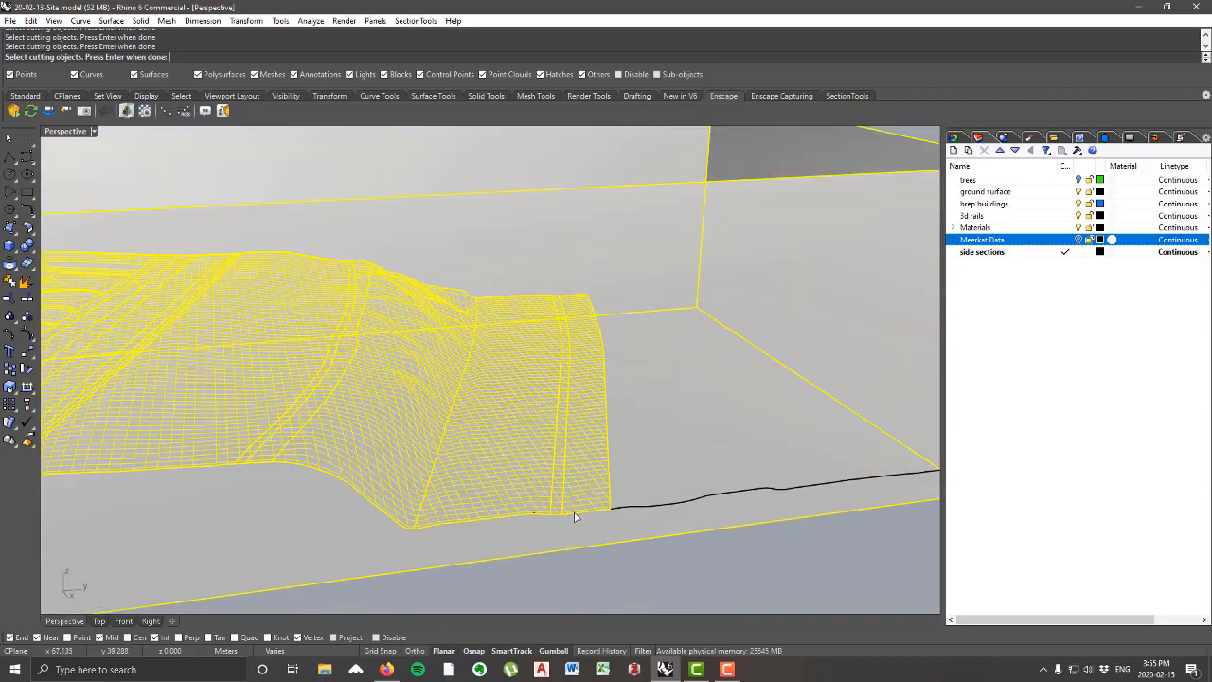
click(632, 512)
click(682, 554)
scroll(615, 521, down, 6)
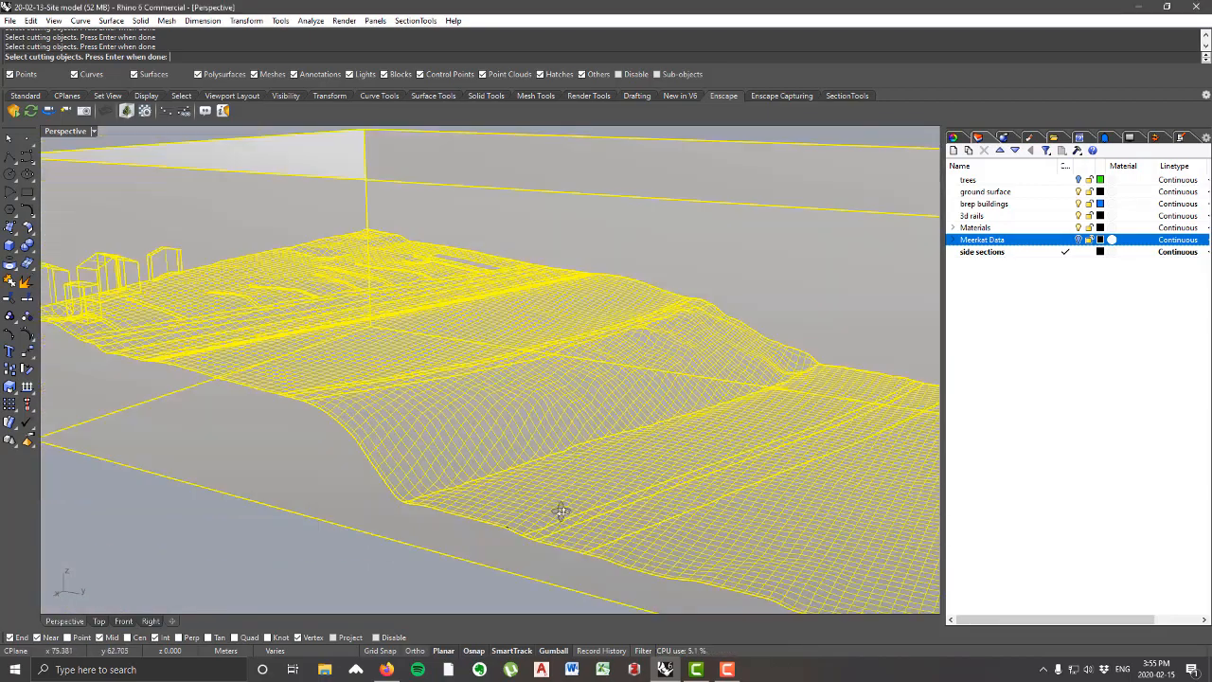
scroll(678, 534, up, 8)
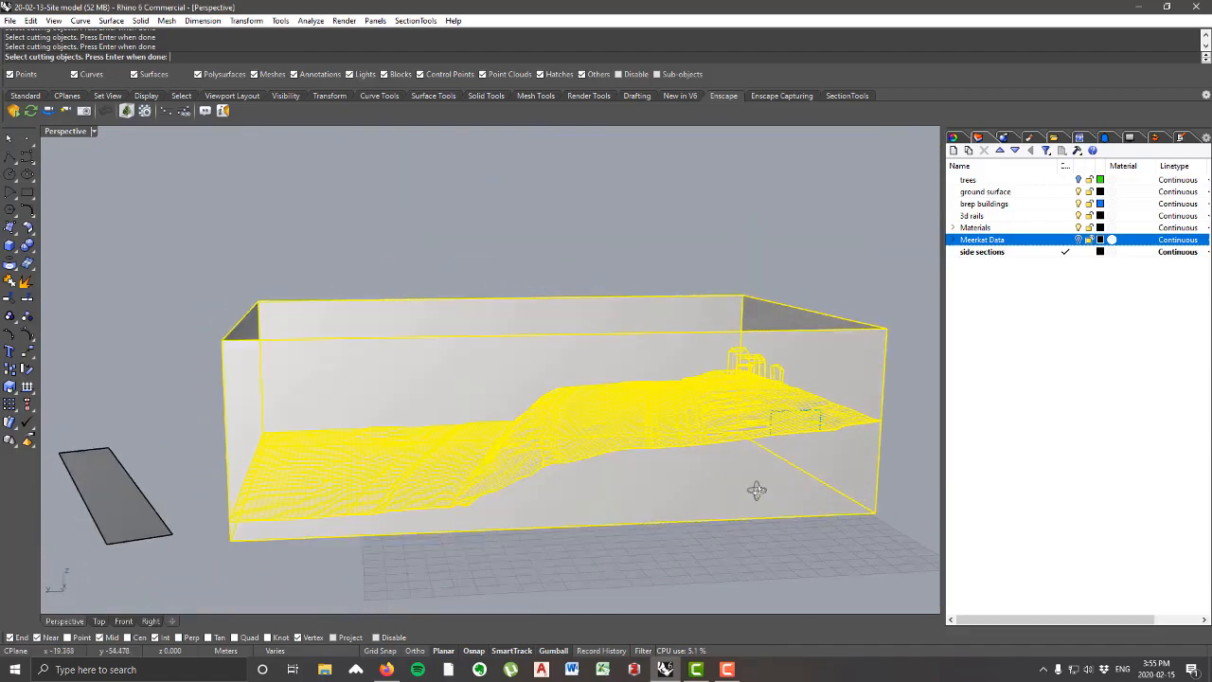
scroll(560, 474, down, 5)
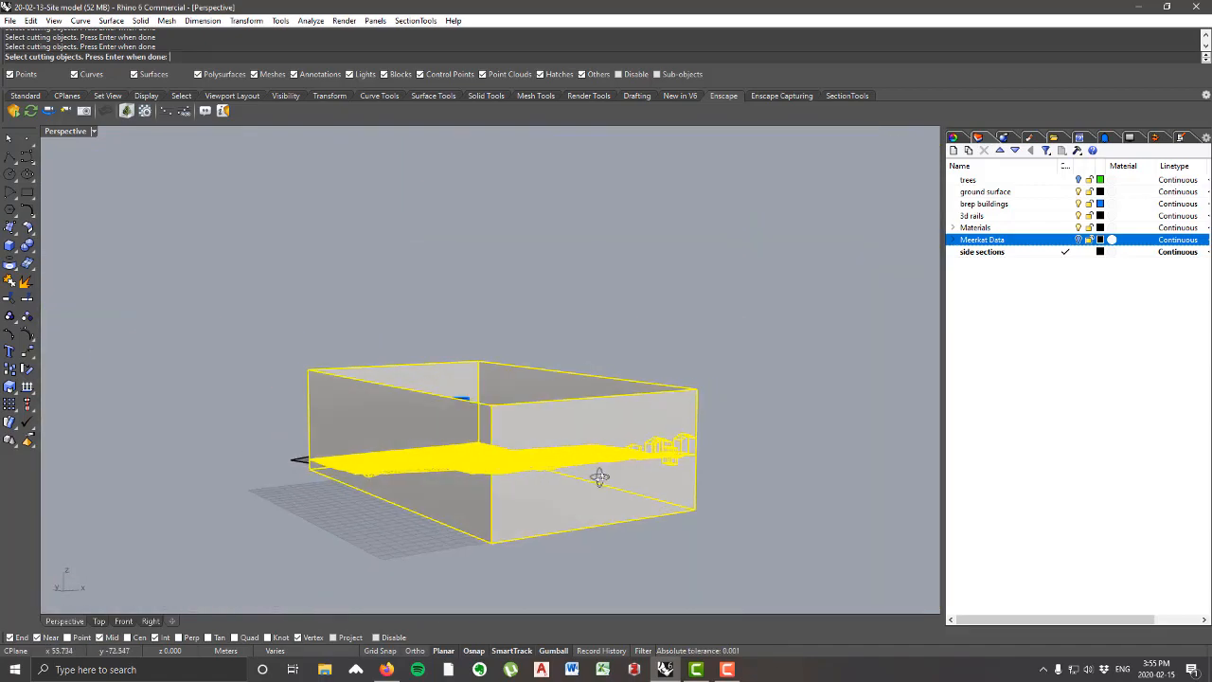
key(Return)
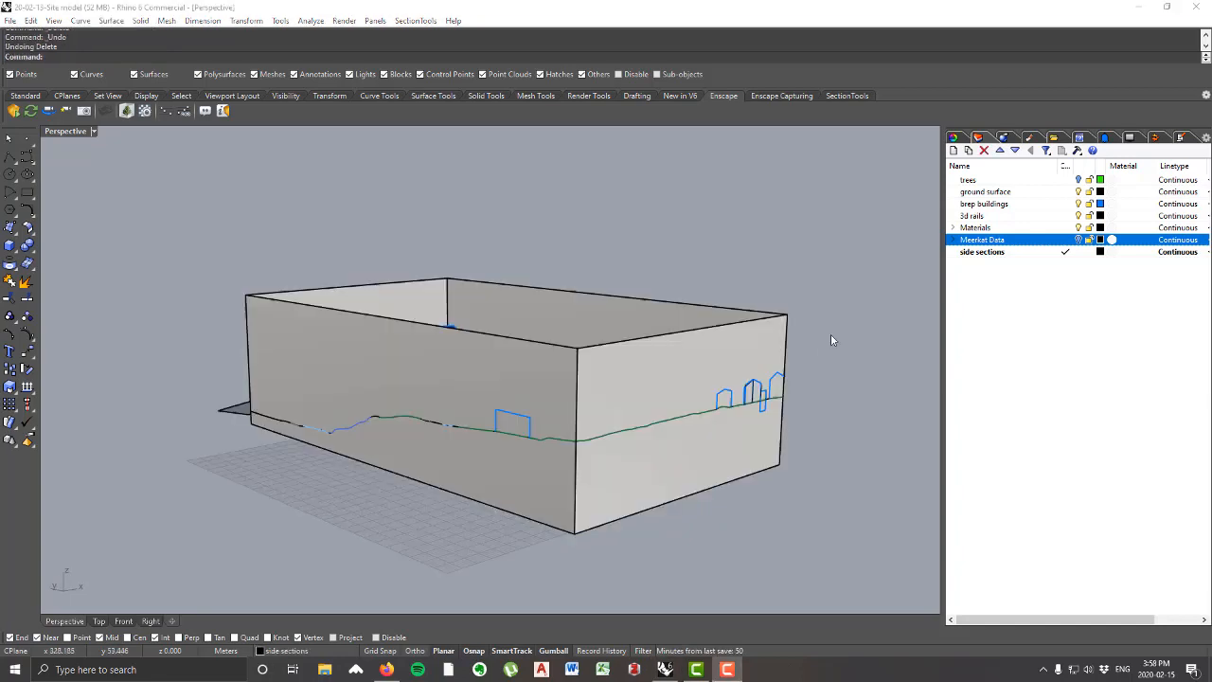
Step: Delete the upper part of the split wall above the terrain and building profiles
right_drag(830, 340, 632, 357)
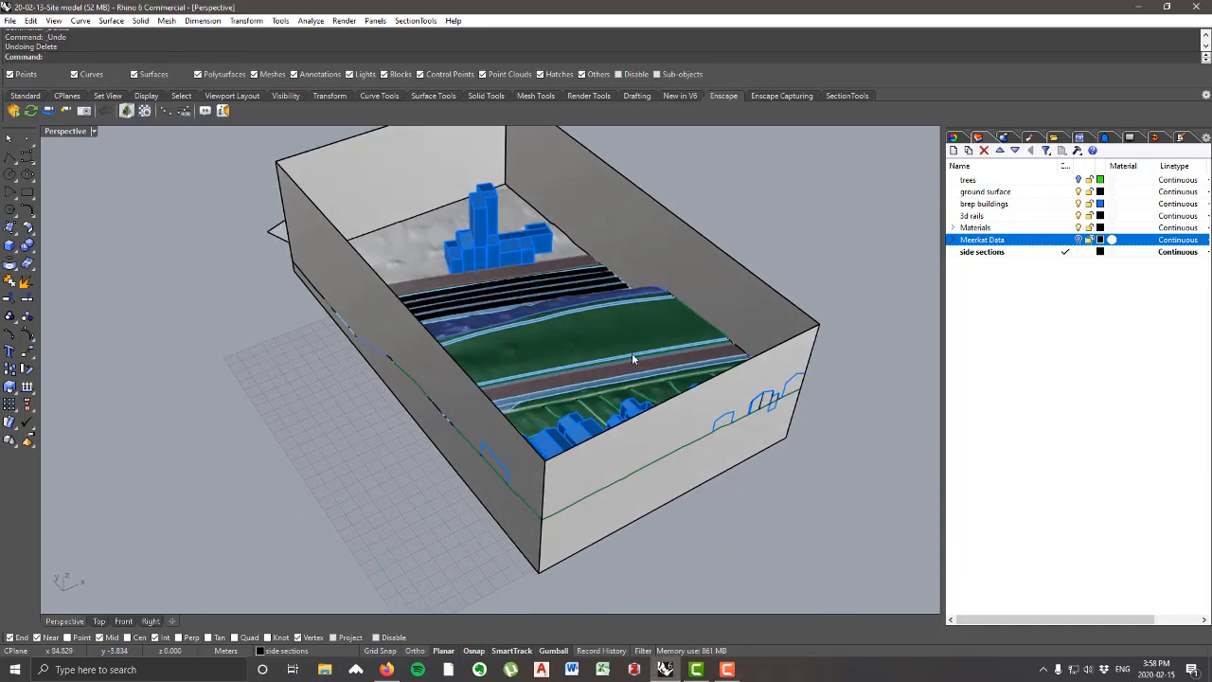
right_drag(723, 521, 638, 441)
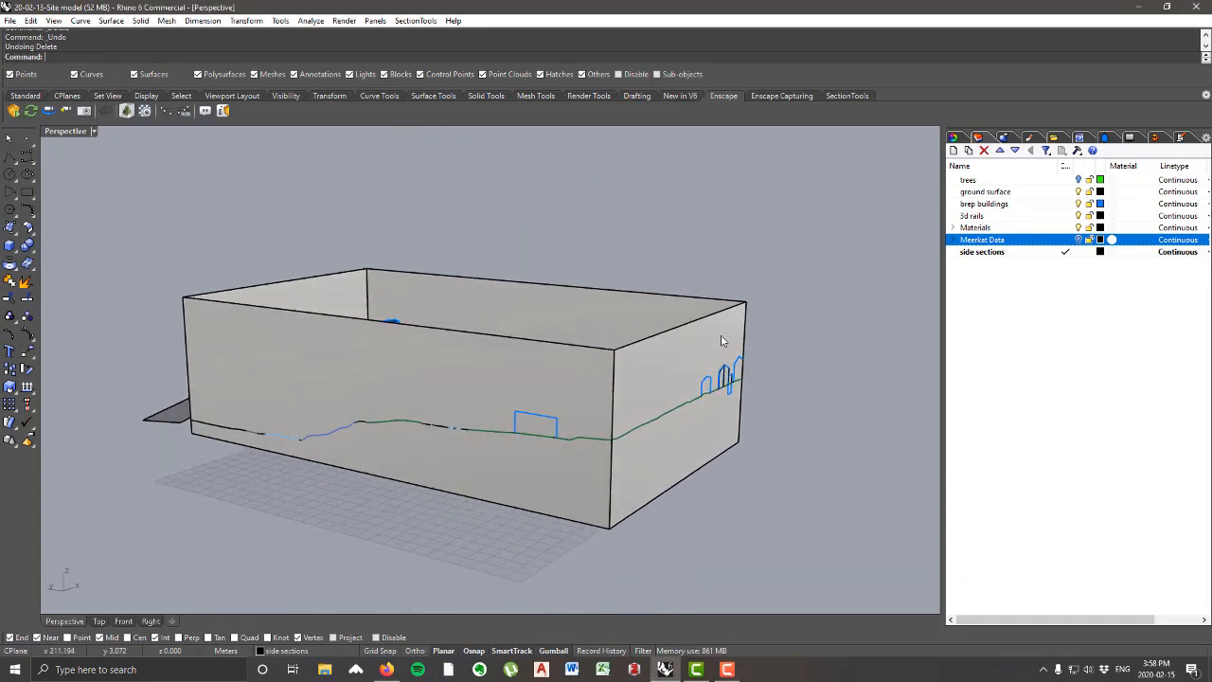
right_drag(722, 340, 674, 389)
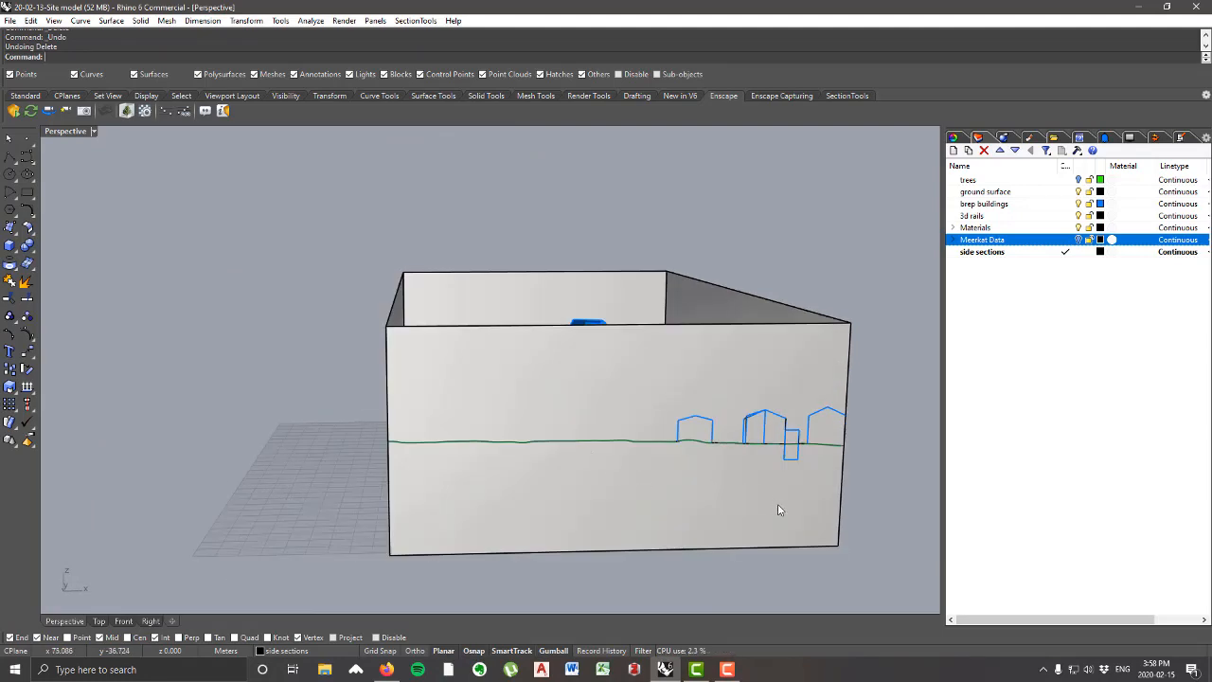
right_drag(776, 498, 628, 444)
right_drag(774, 404, 729, 396)
click(637, 382)
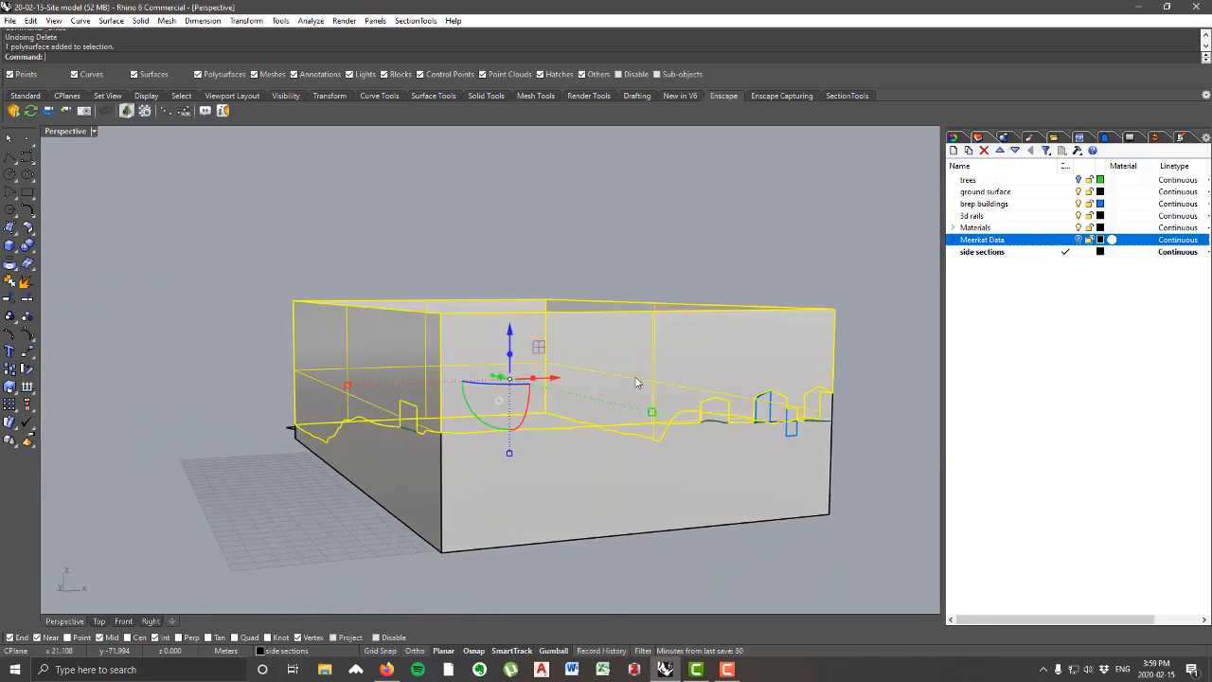
key(Delete)
Step: Join the lower perimeter wall with the wall pieces closing the cut buildings along the short side
scroll(726, 433, up, 5)
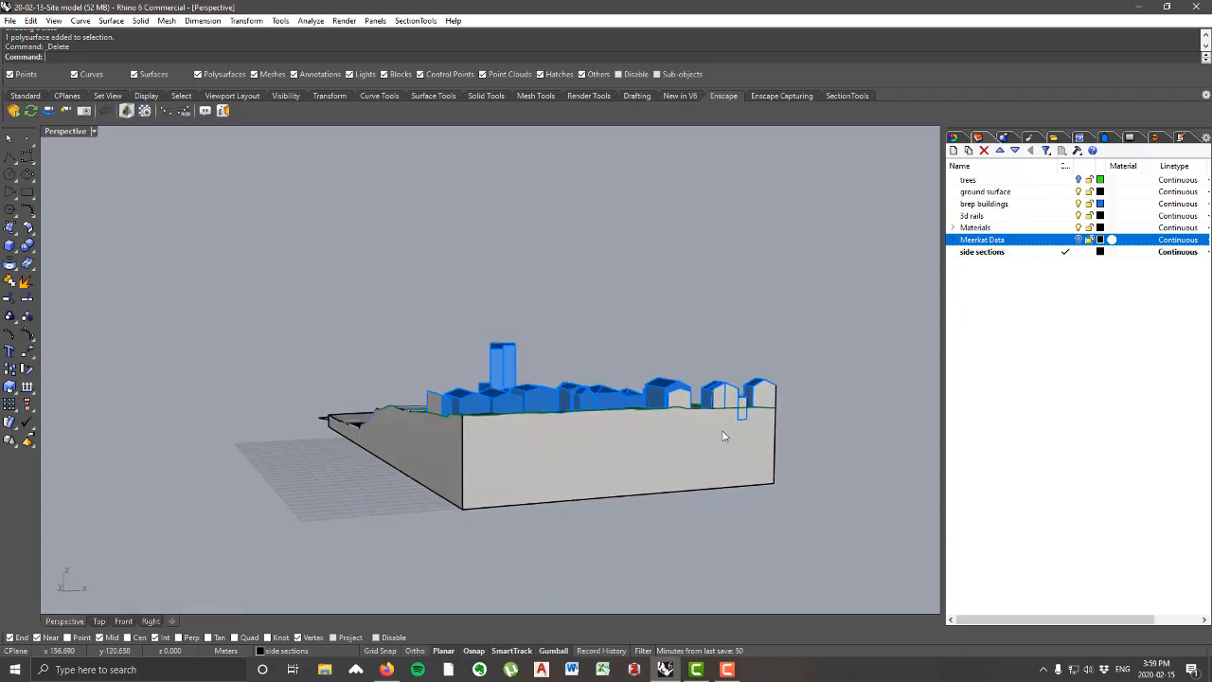
scroll(689, 448, up, 8)
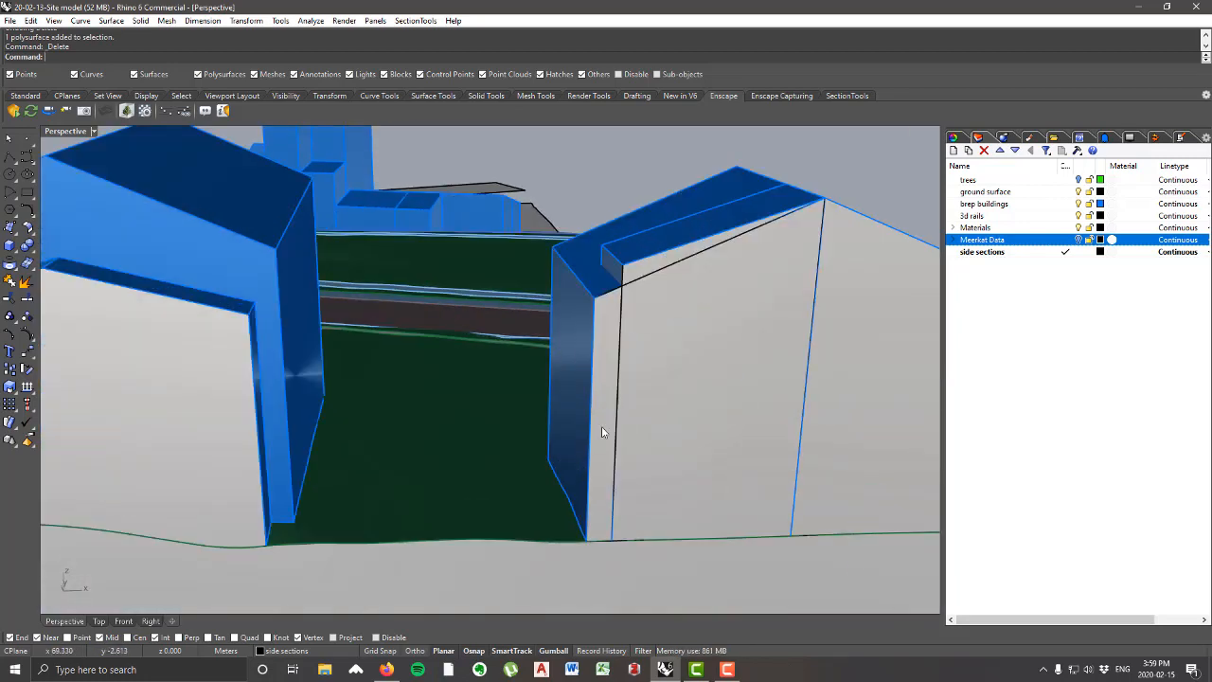
click(705, 412)
shift+click(874, 377)
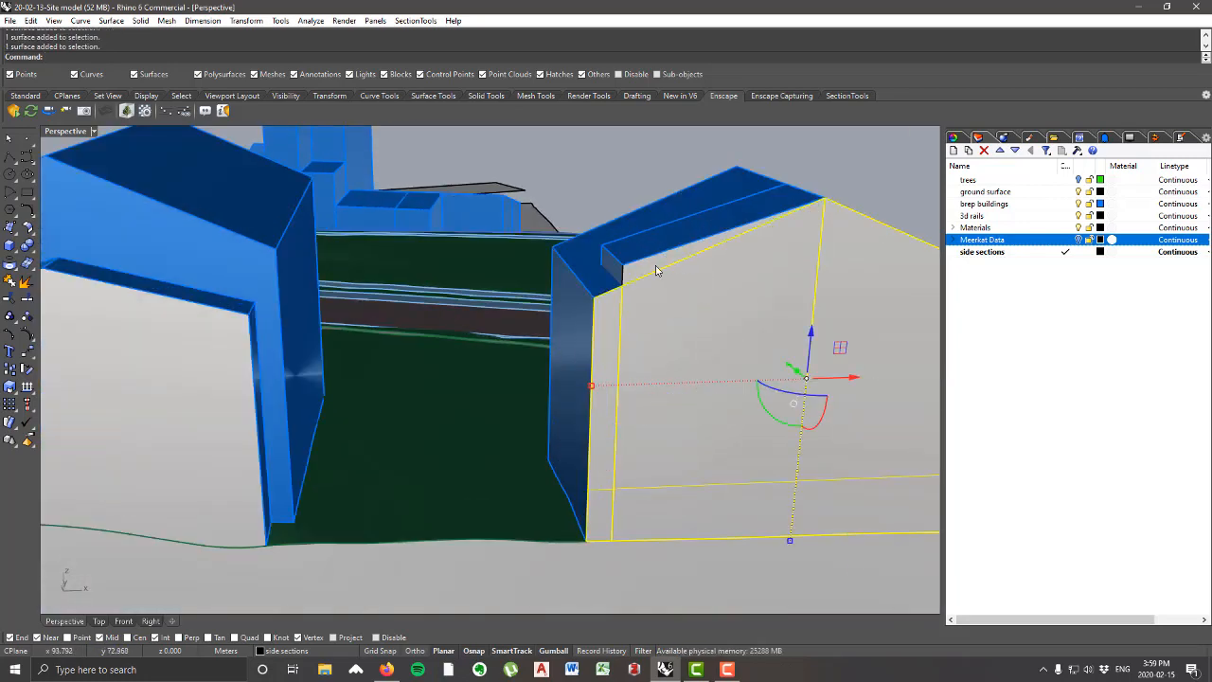
scroll(663, 289, down, 8)
shift+click(609, 429)
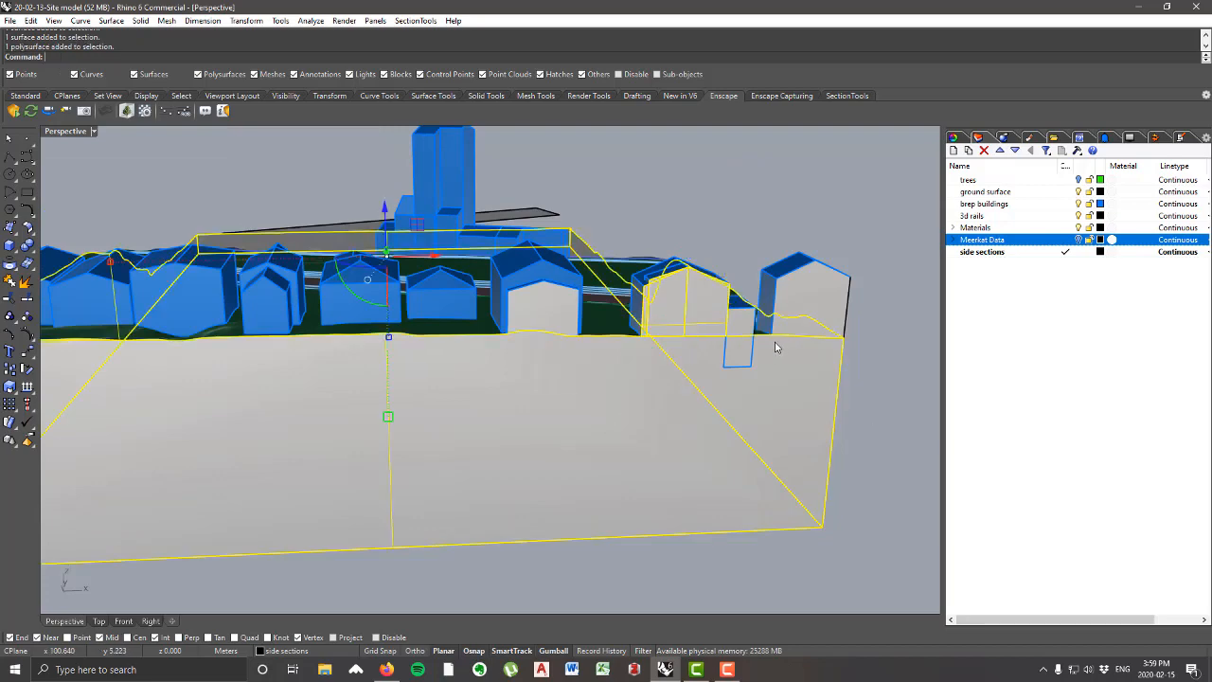
scroll(729, 367, up, 4)
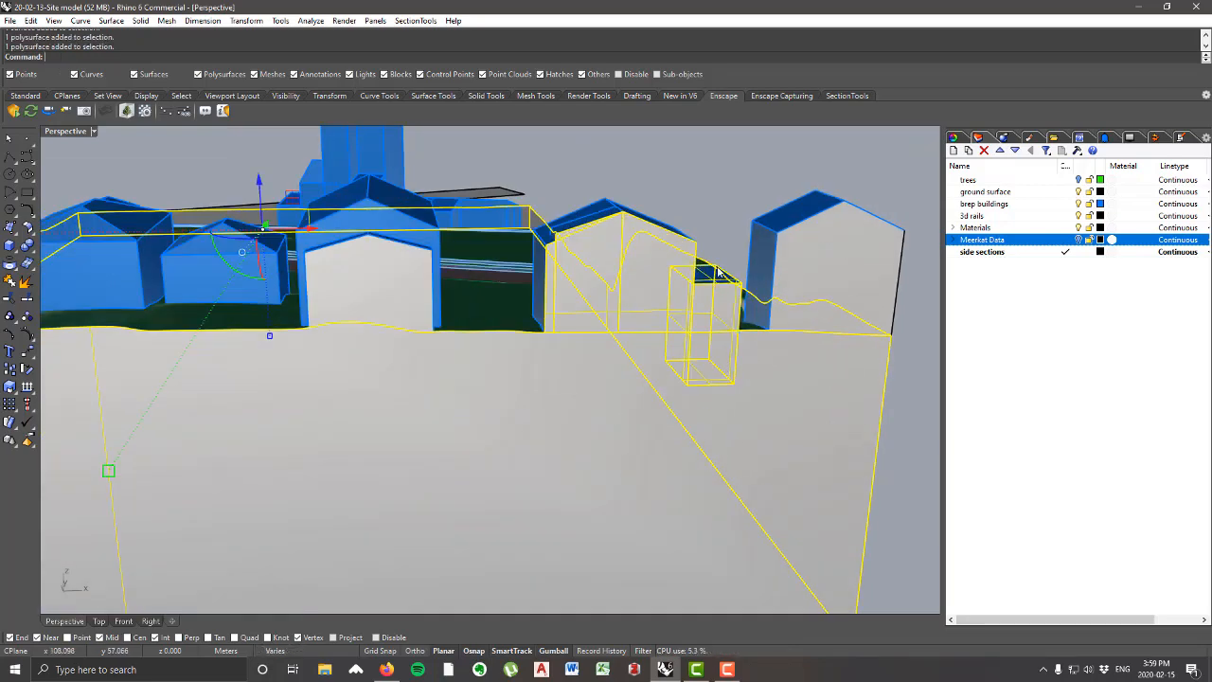
ctrl+click(718, 271)
shift+click(852, 264)
shift+click(400, 285)
scroll(667, 393, down, 10)
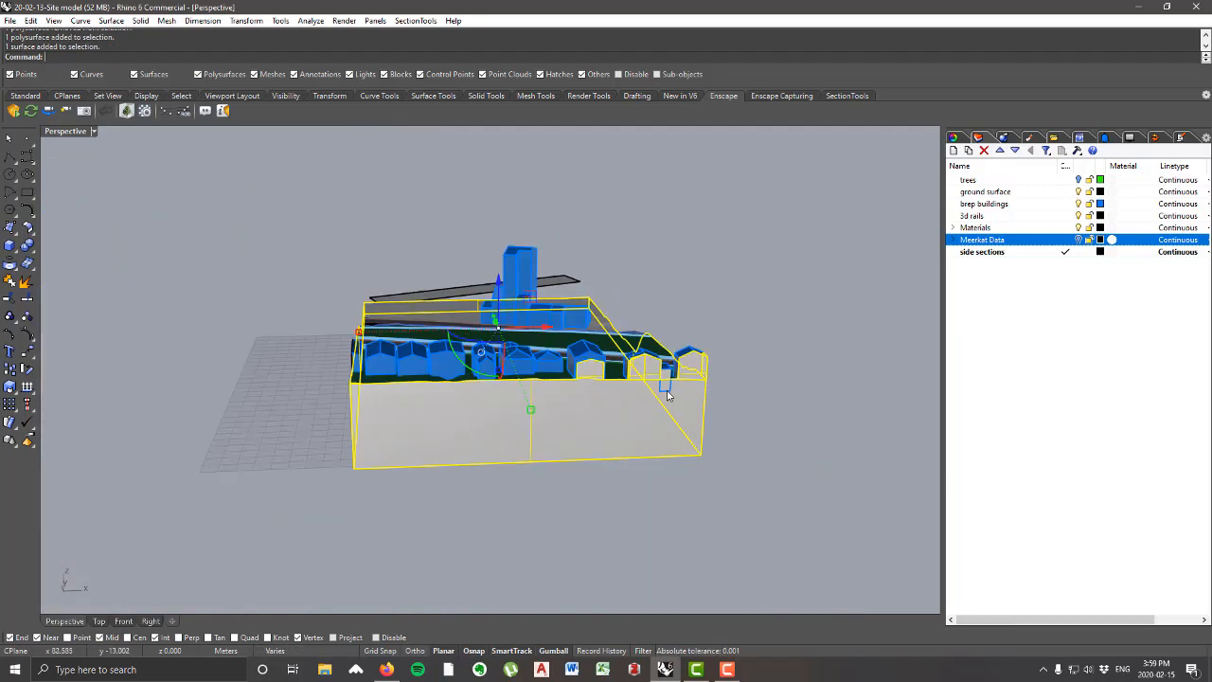
right_drag(667, 394, 773, 424)
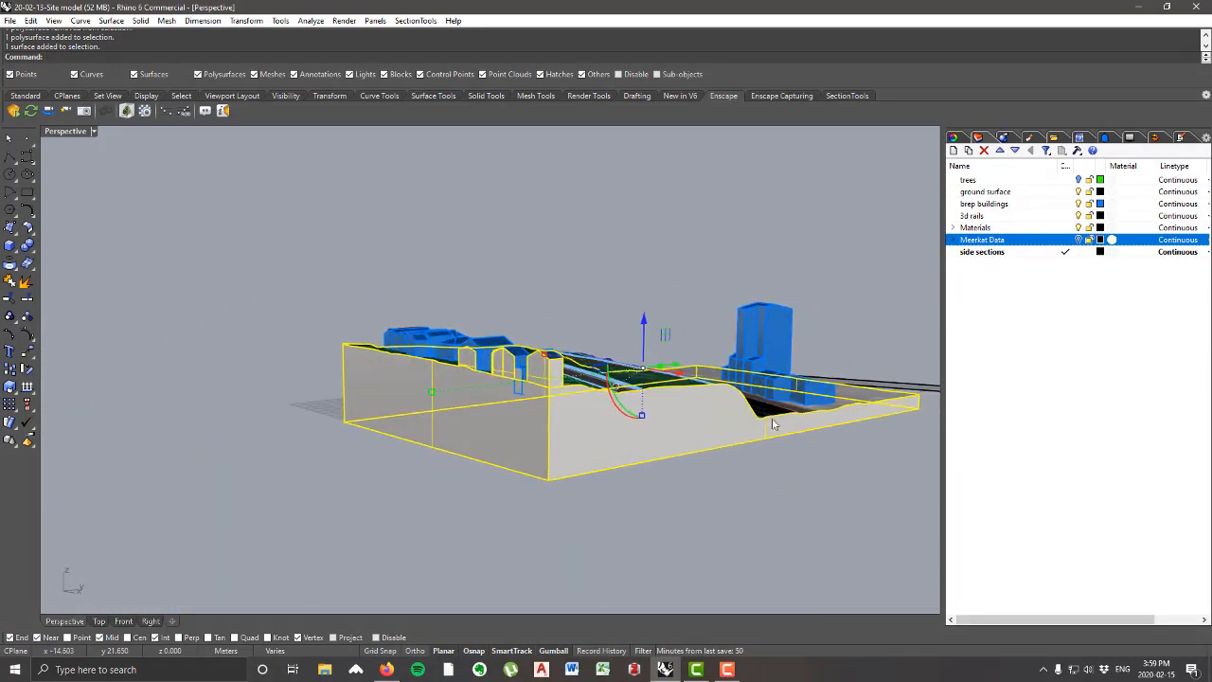
click(10, 280)
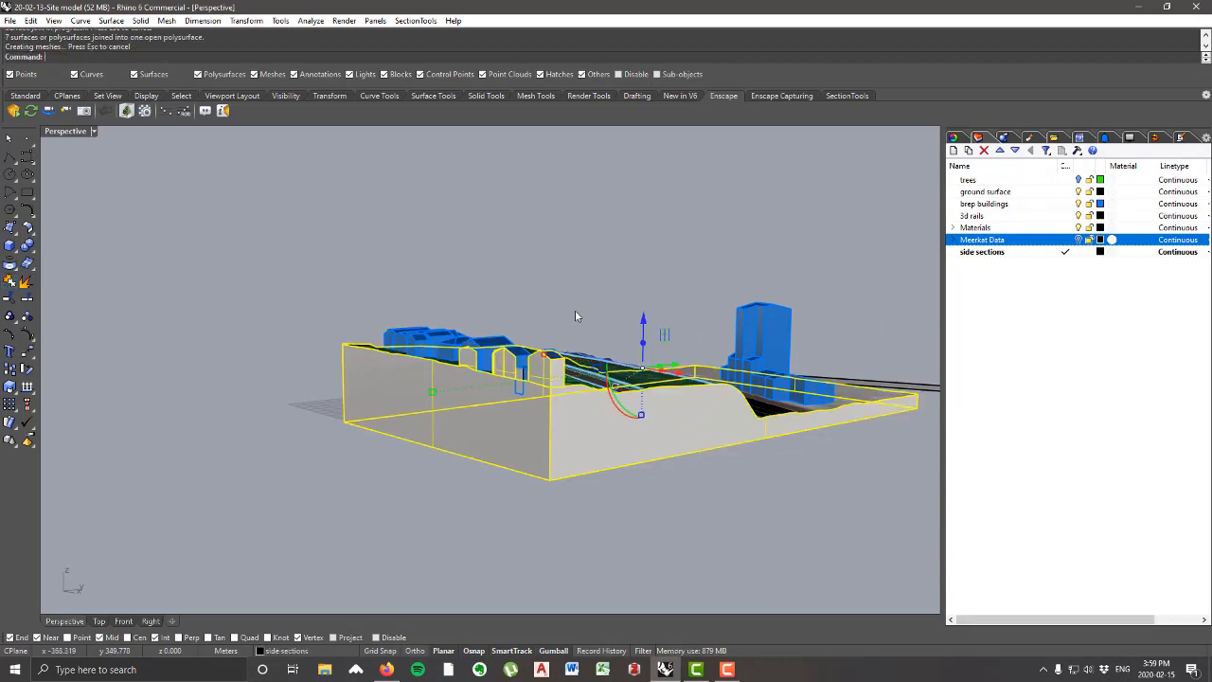
Step: Merge all coplanar faces of the joined side-section wall
scroll(475, 351, up, 5)
right_drag(401, 414, 460, 389)
click(577, 273)
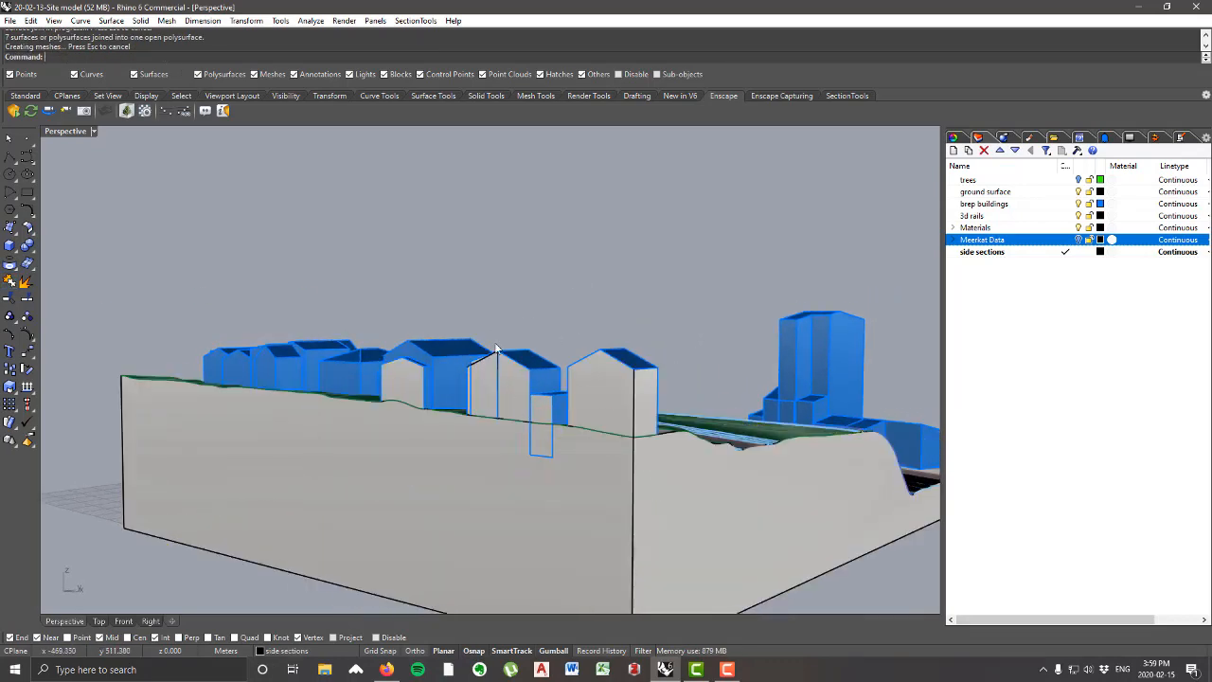
click(501, 491)
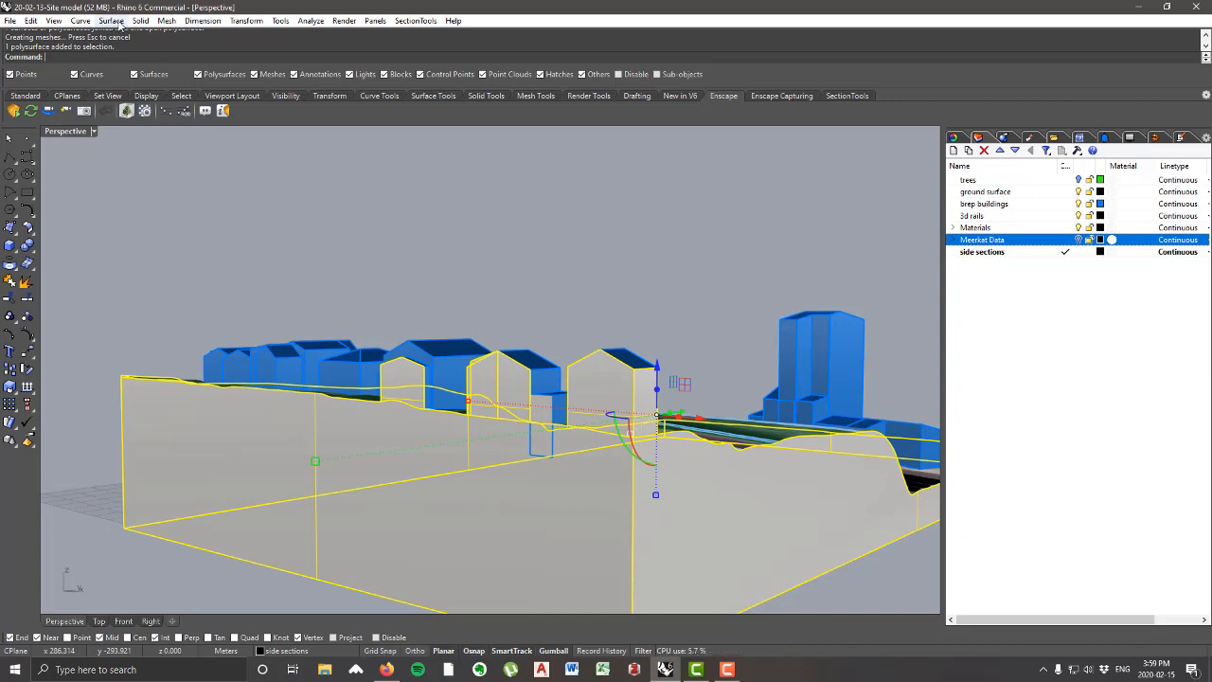
click(140, 20)
mouse_move(243, 464)
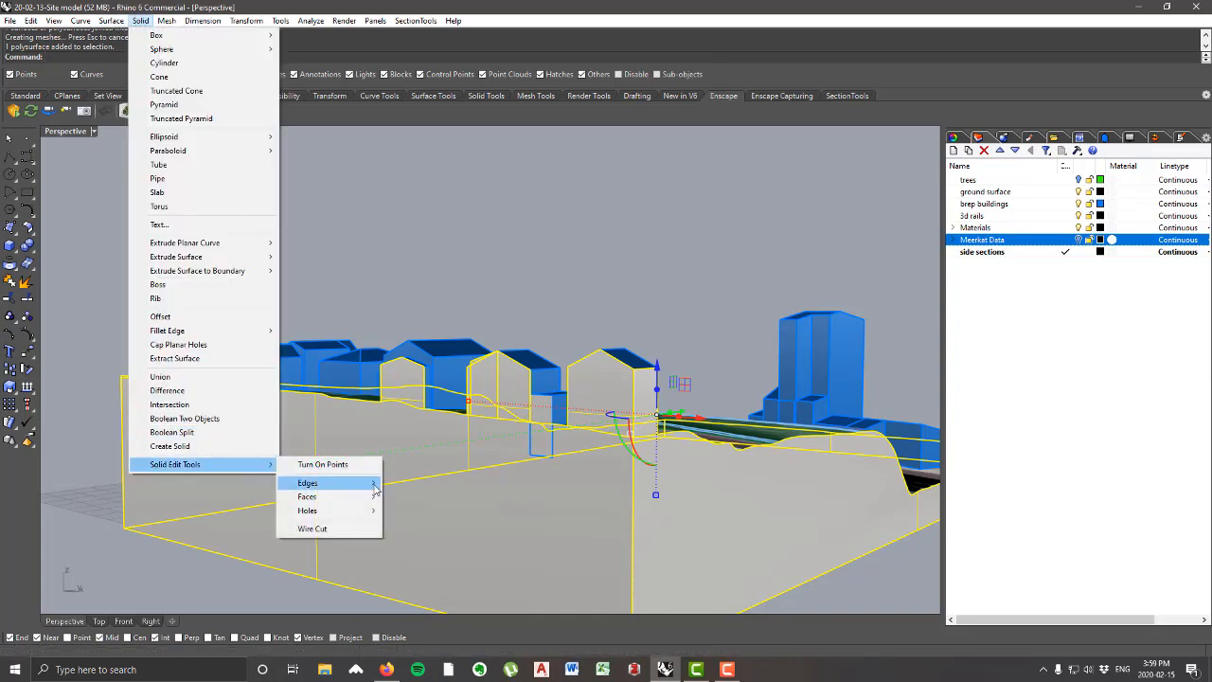
mouse_move(370, 498)
click(467, 556)
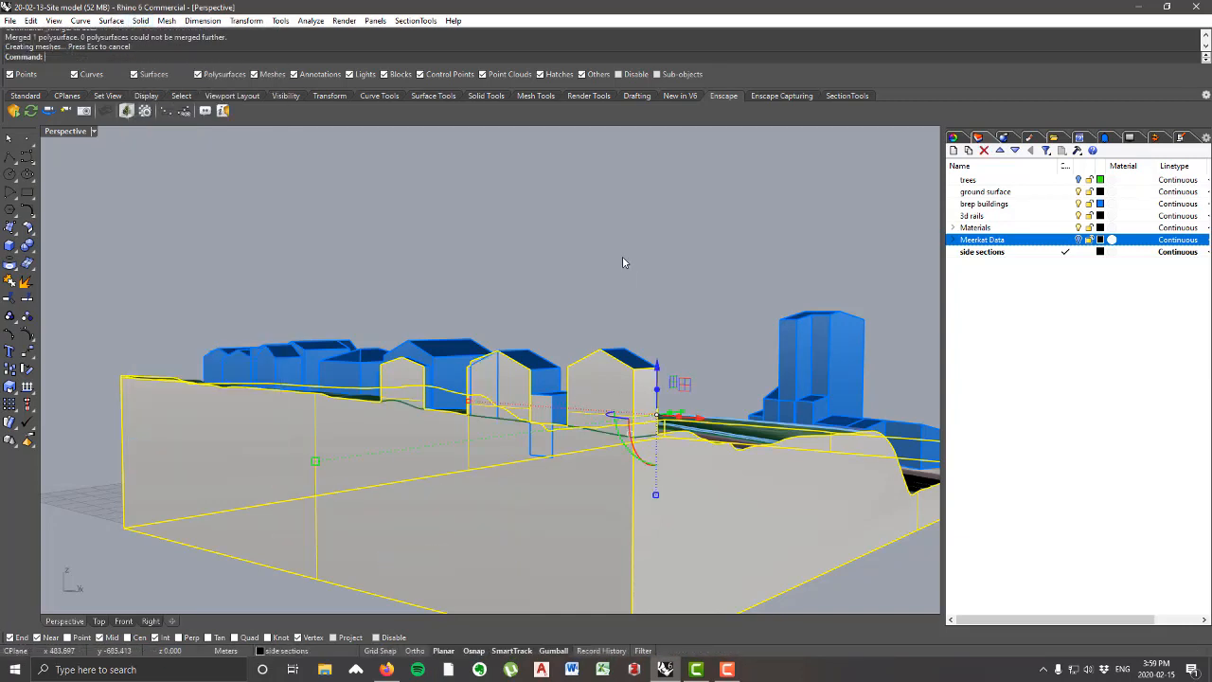
right_drag(500, 537, 547, 505)
scroll(434, 461, down, 6)
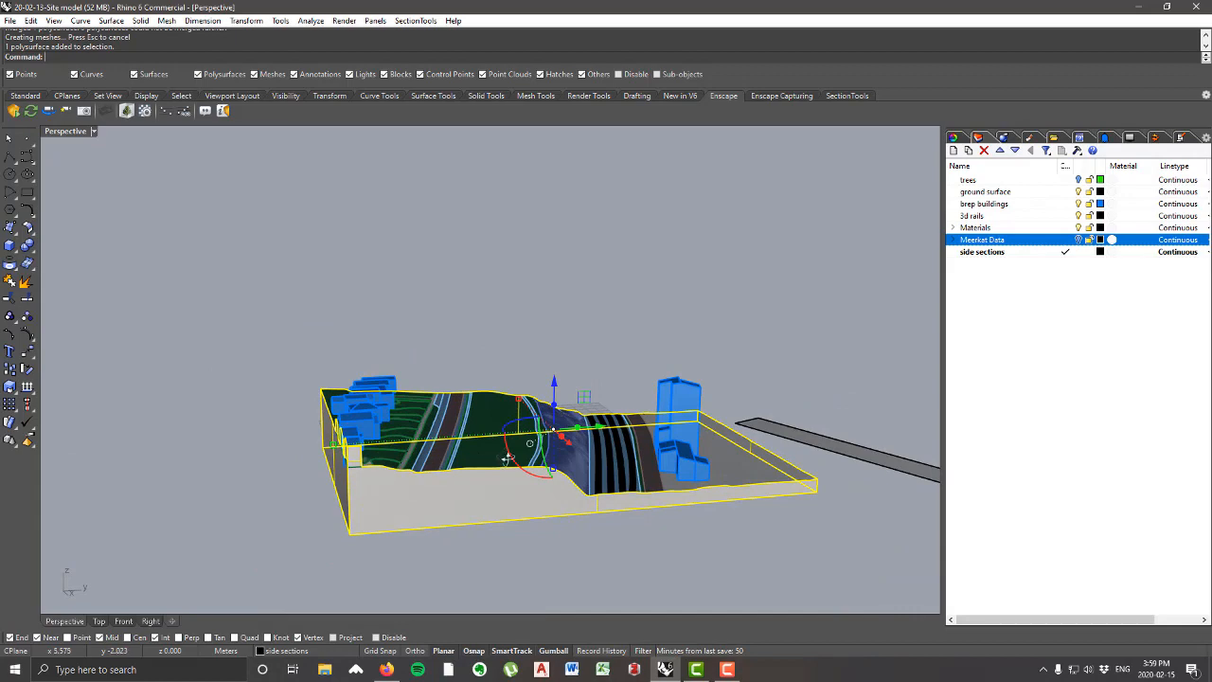
right_drag(507, 458, 547, 491)
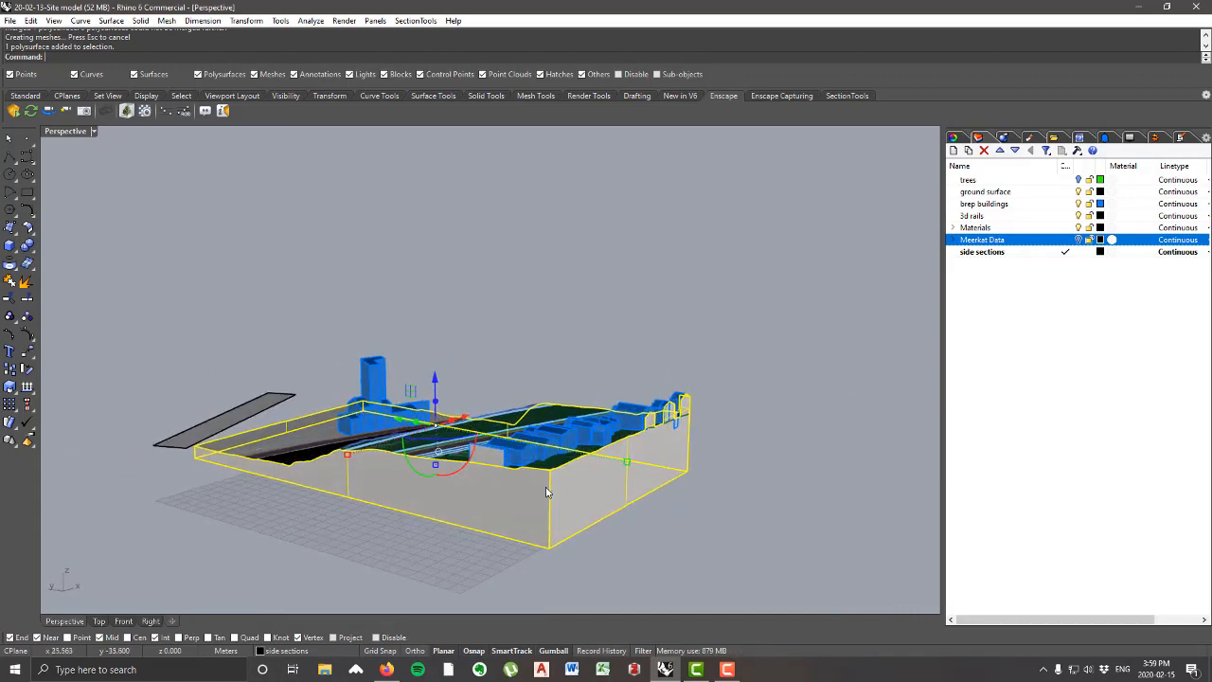
Step: Join the wall piece closing the cut building on the long side to the perimeter wall and merge all coplanar faces
scroll(476, 473, up, 5)
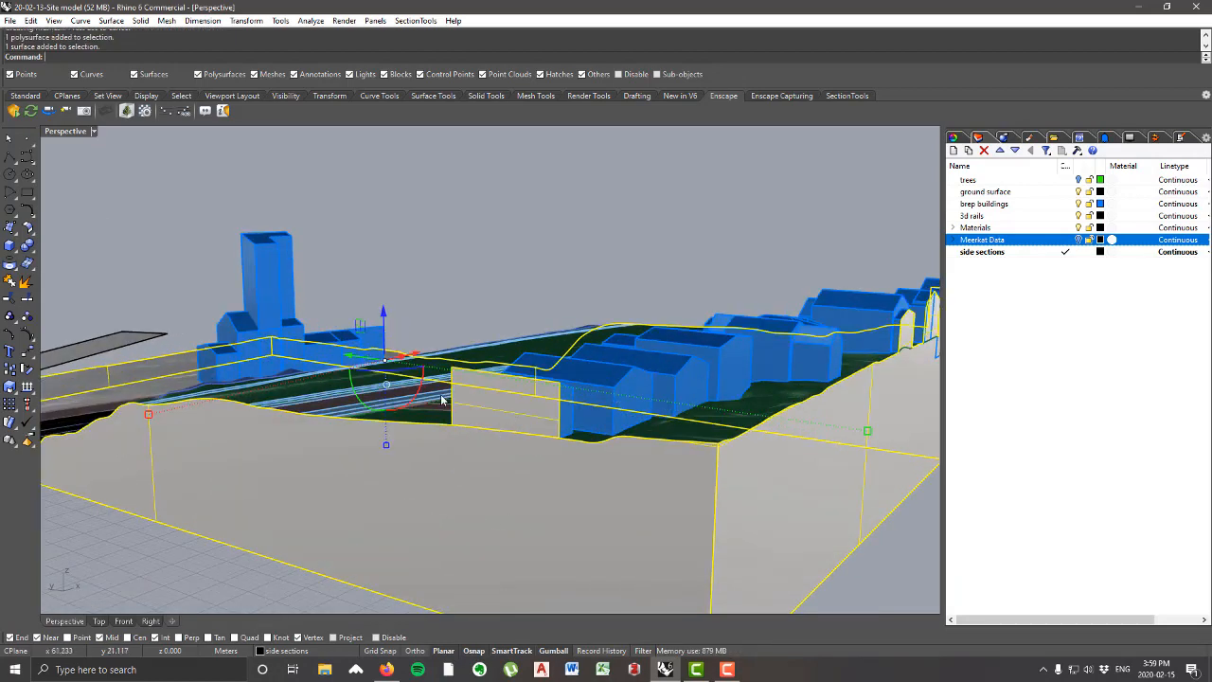
click(10, 282)
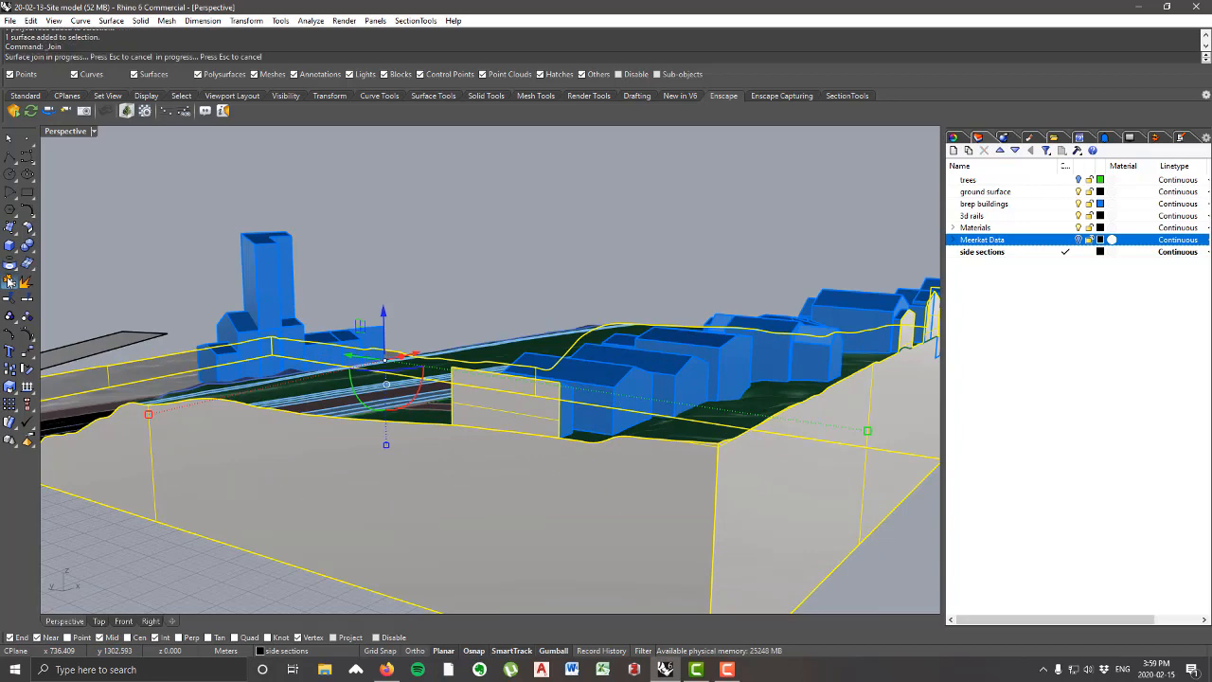
click(140, 20)
mouse_move(261, 464)
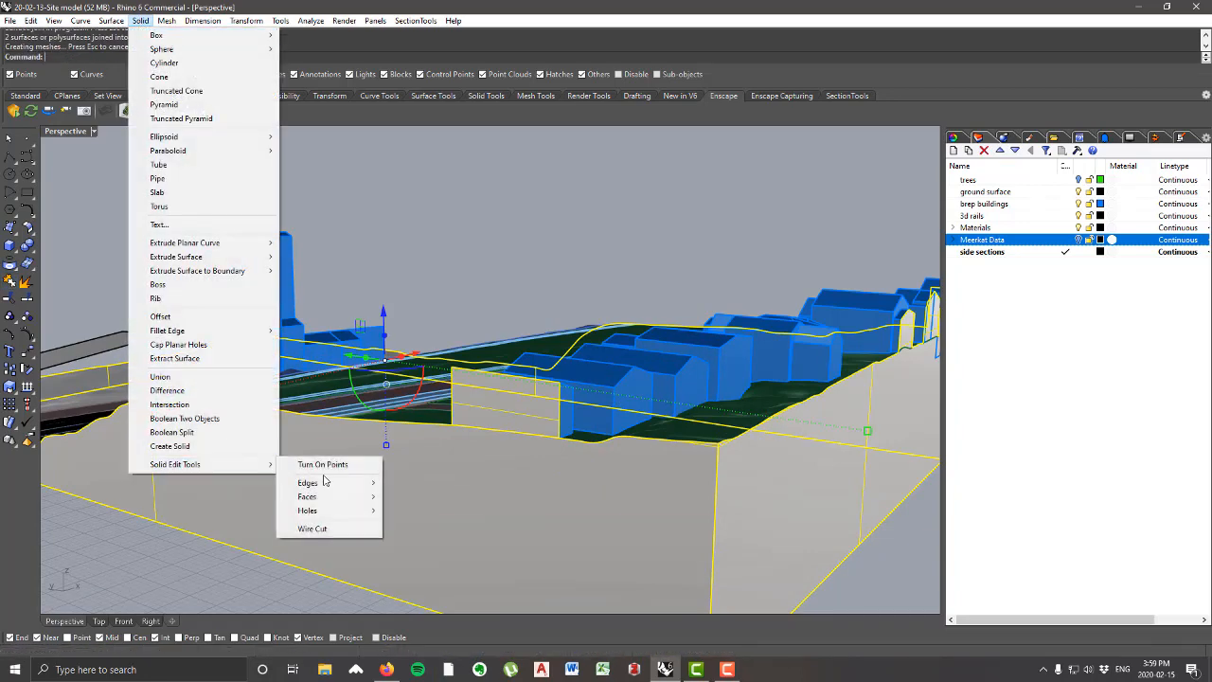
mouse_move(360, 502)
click(420, 555)
Step: Examine the merged side-section wall from several sides, checking how it follows the terrain and closes the cut buildings
scroll(555, 319, down, 5)
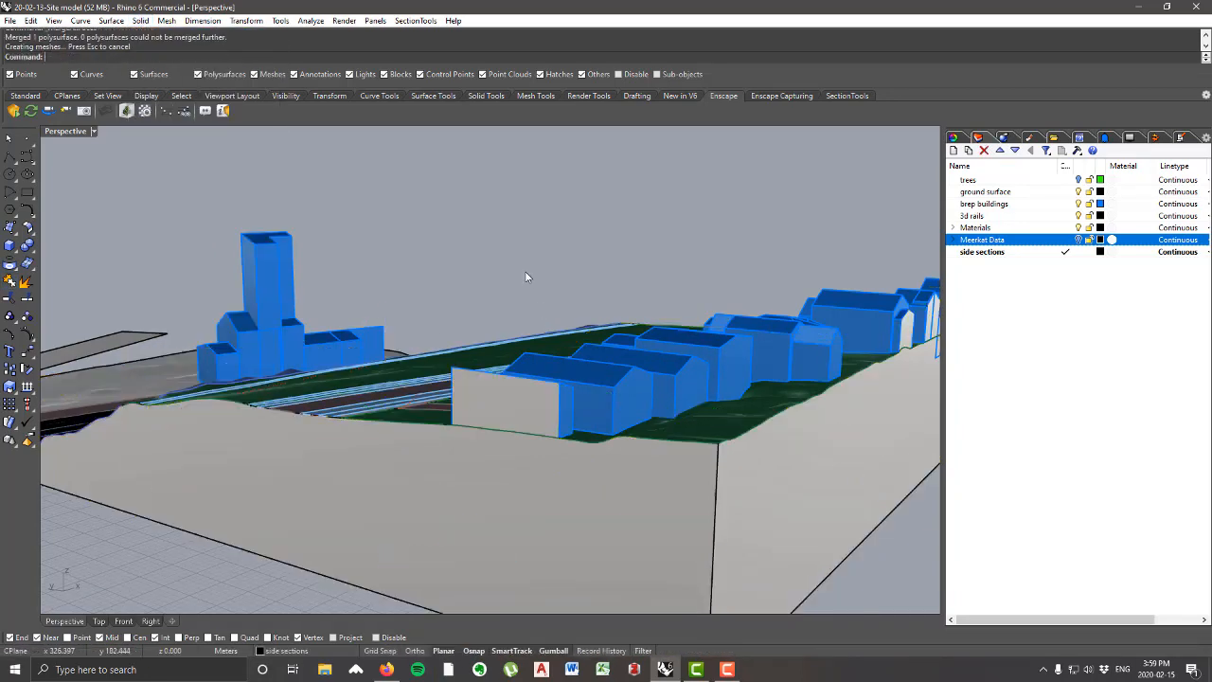
right_drag(555, 319, 439, 319)
scroll(439, 312, up, 3)
click(502, 384)
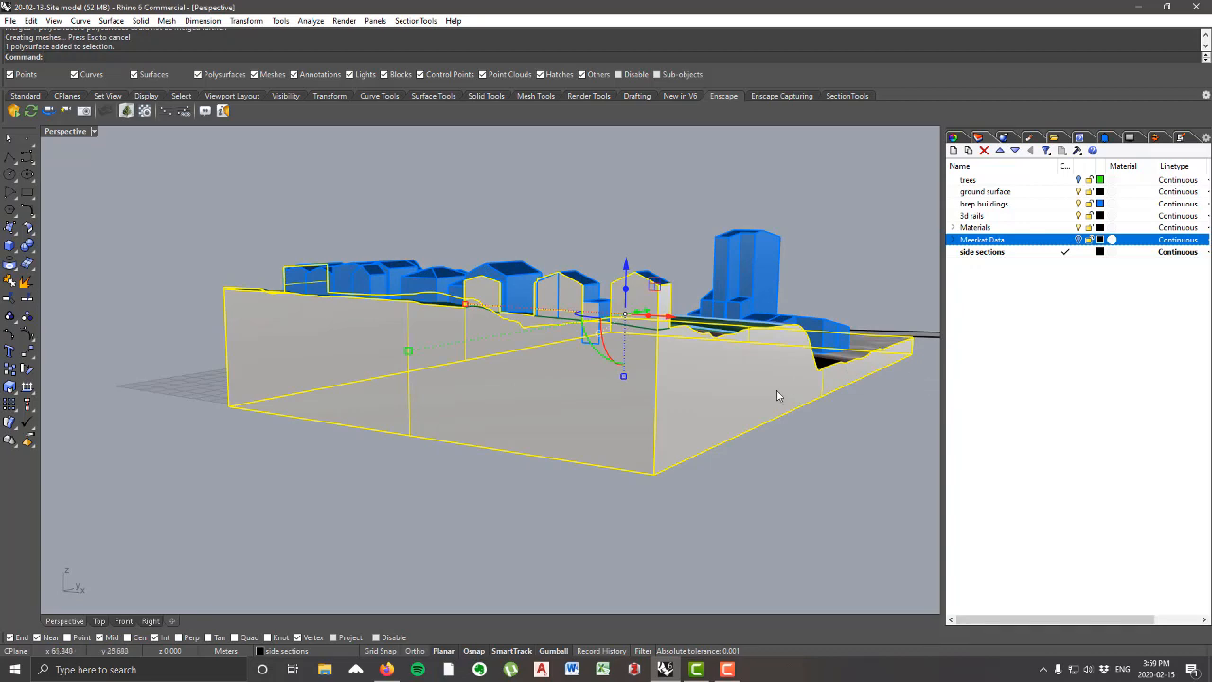
right_drag(809, 456, 774, 459)
right_drag(439, 396, 492, 320)
right_drag(761, 388, 919, 324)
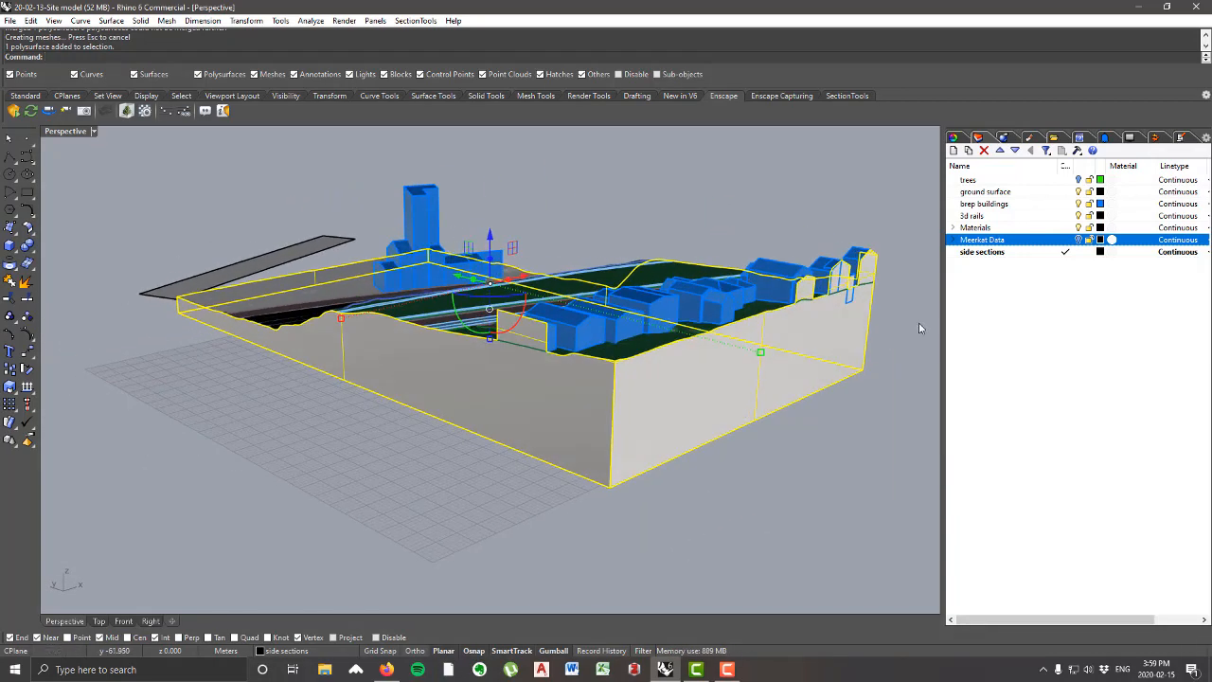
click(881, 202)
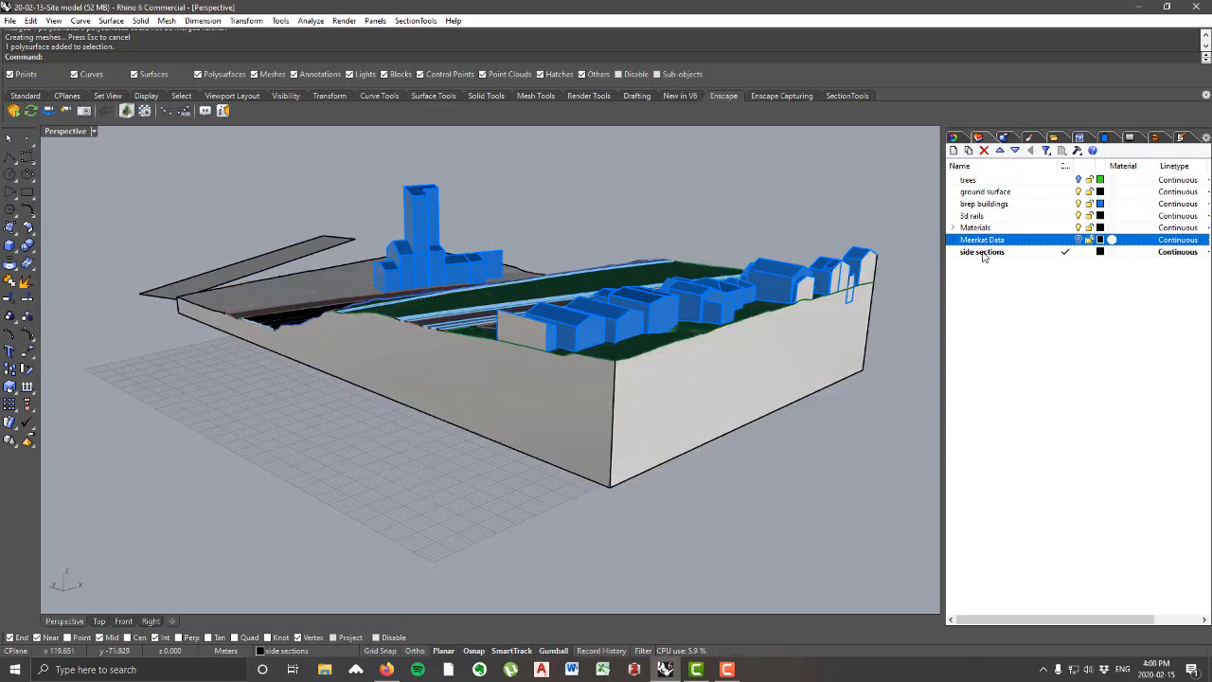
Step: Assign a new Custom material named "Side Section" to the side sections layer
click(1114, 253)
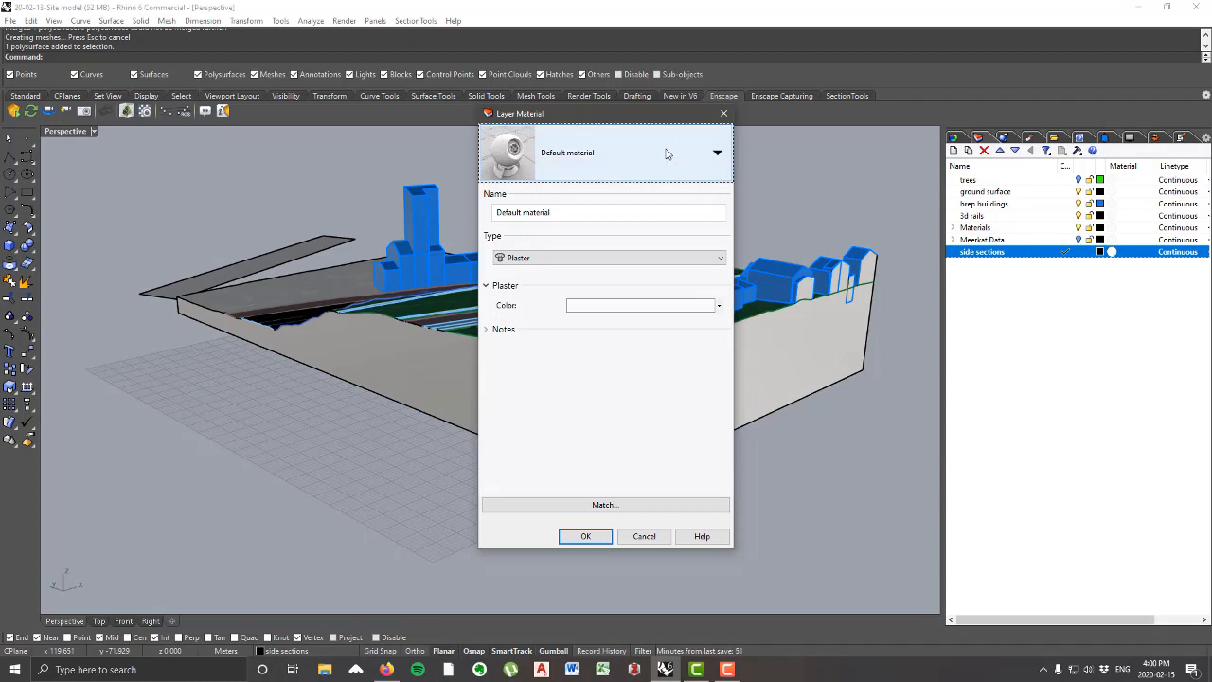
click(667, 154)
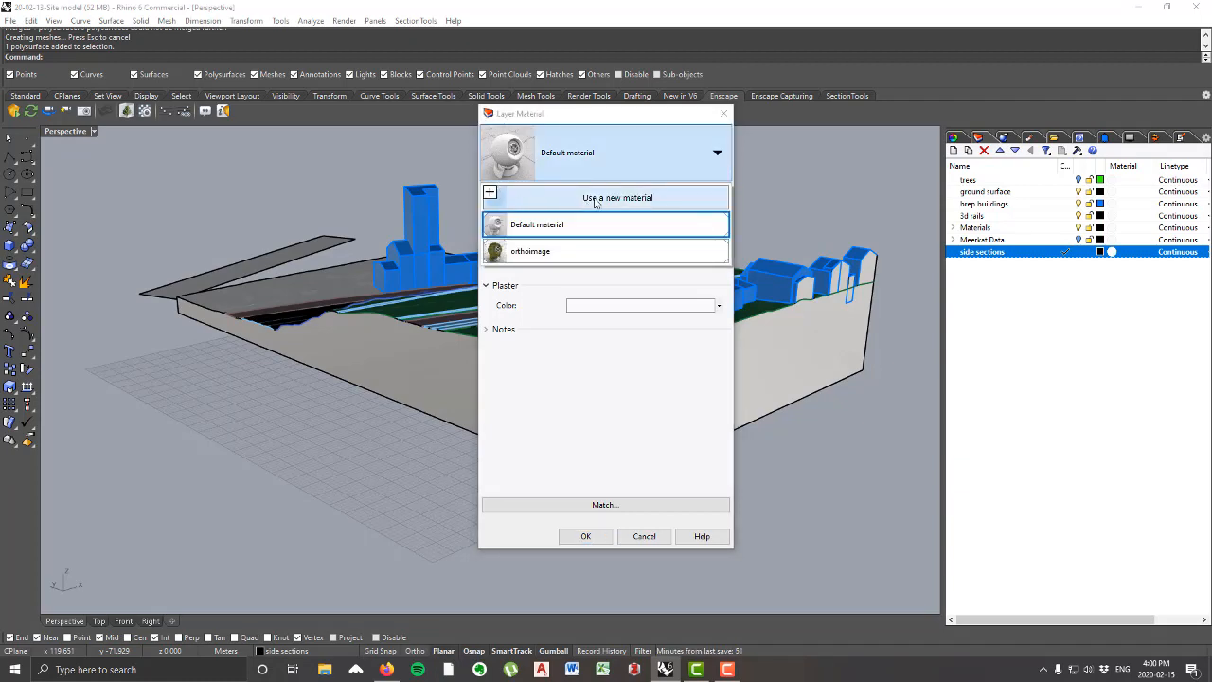
click(700, 153)
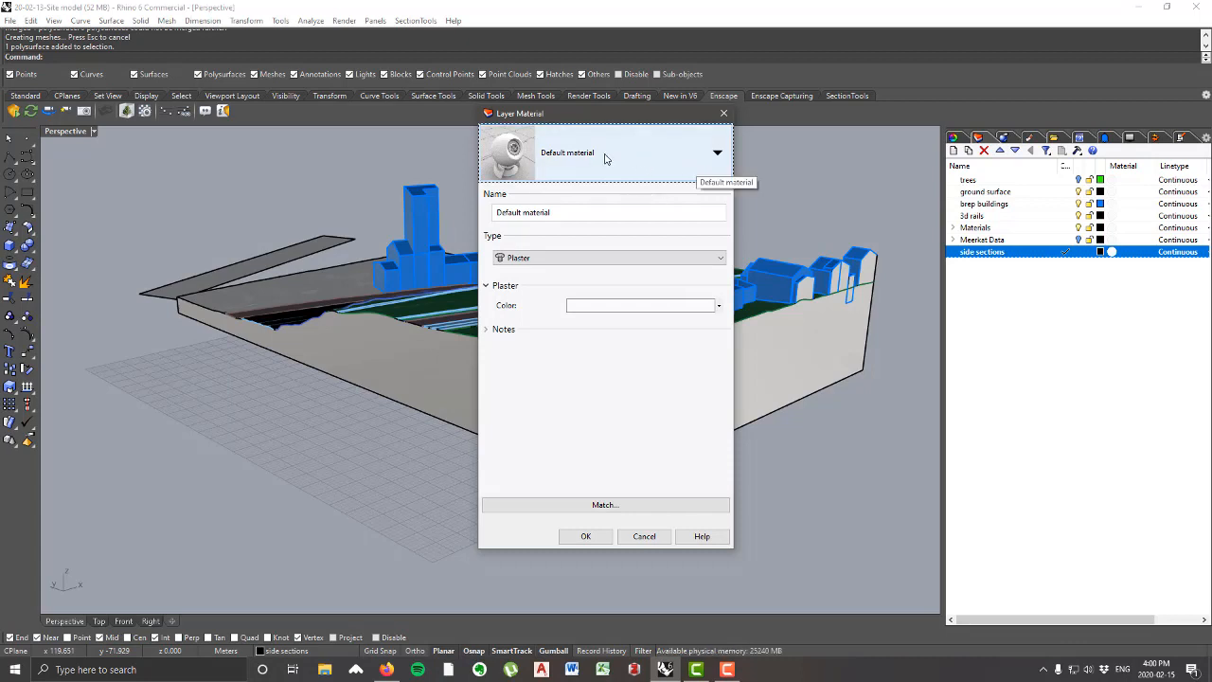
click(668, 159)
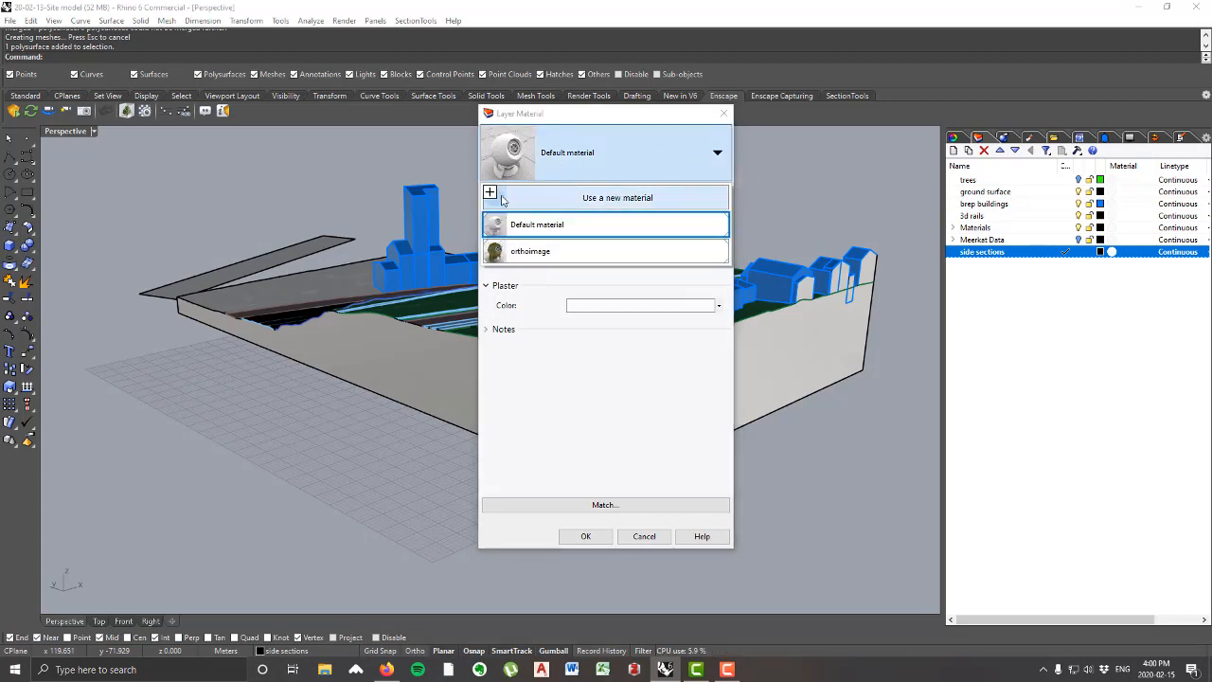
click(554, 198)
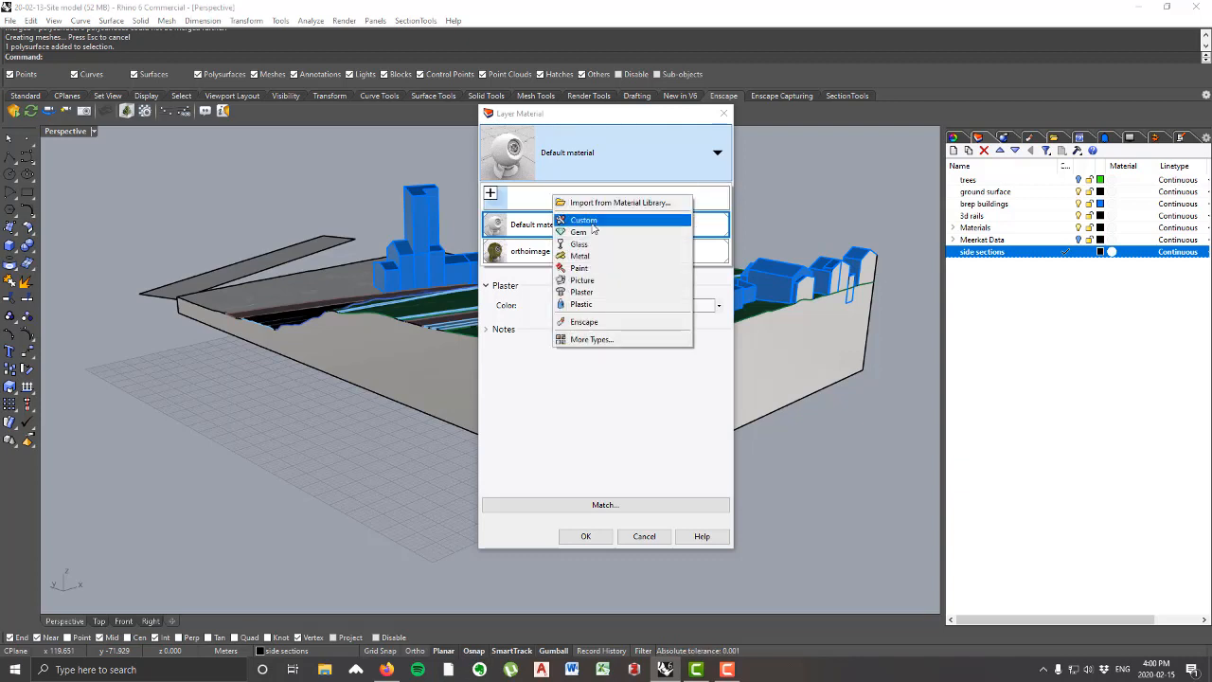
click(584, 220)
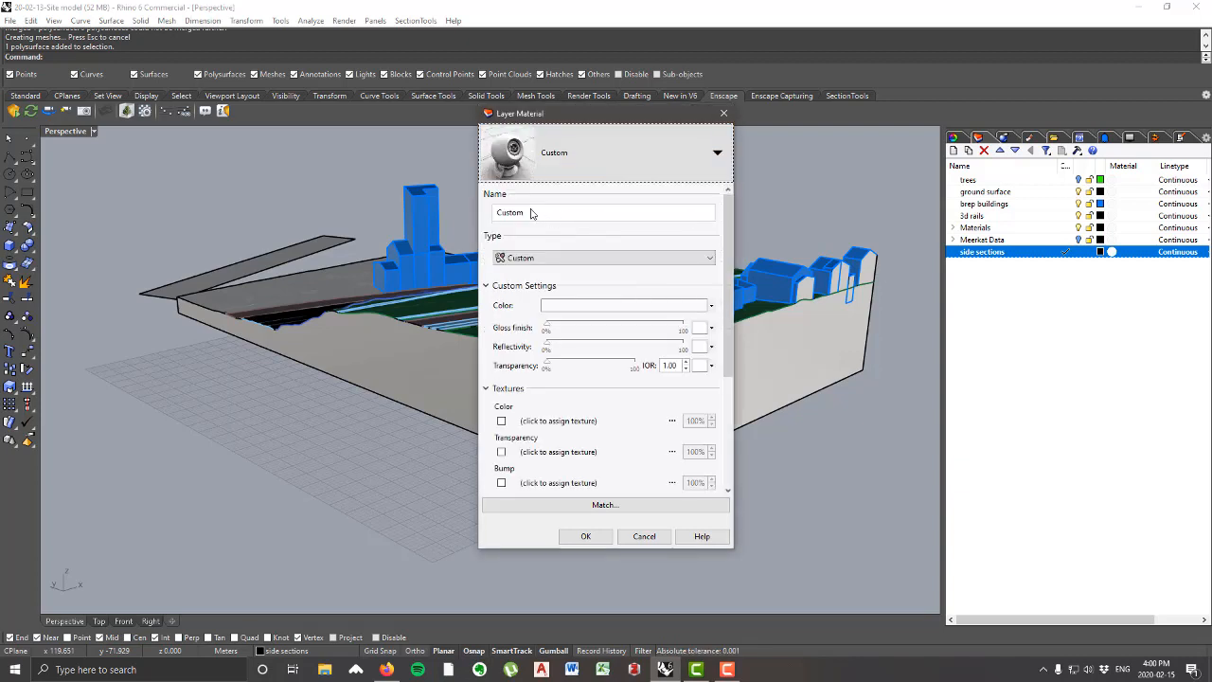
drag(566, 217, 452, 210)
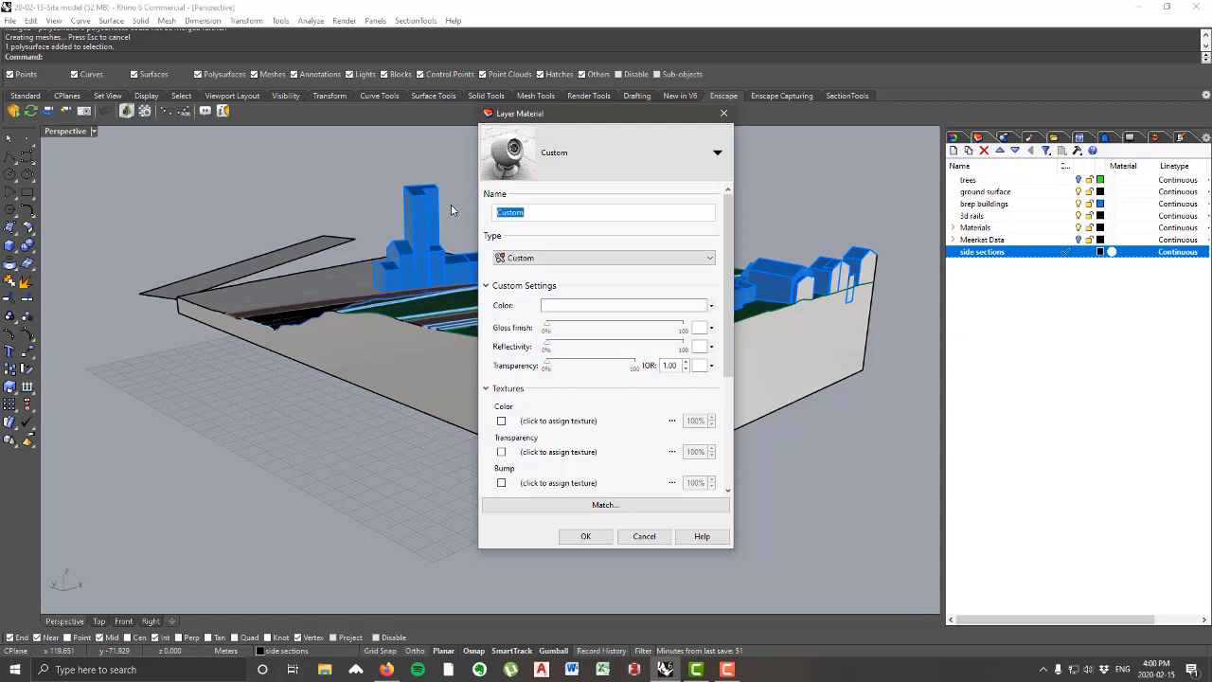
text(Side Section)
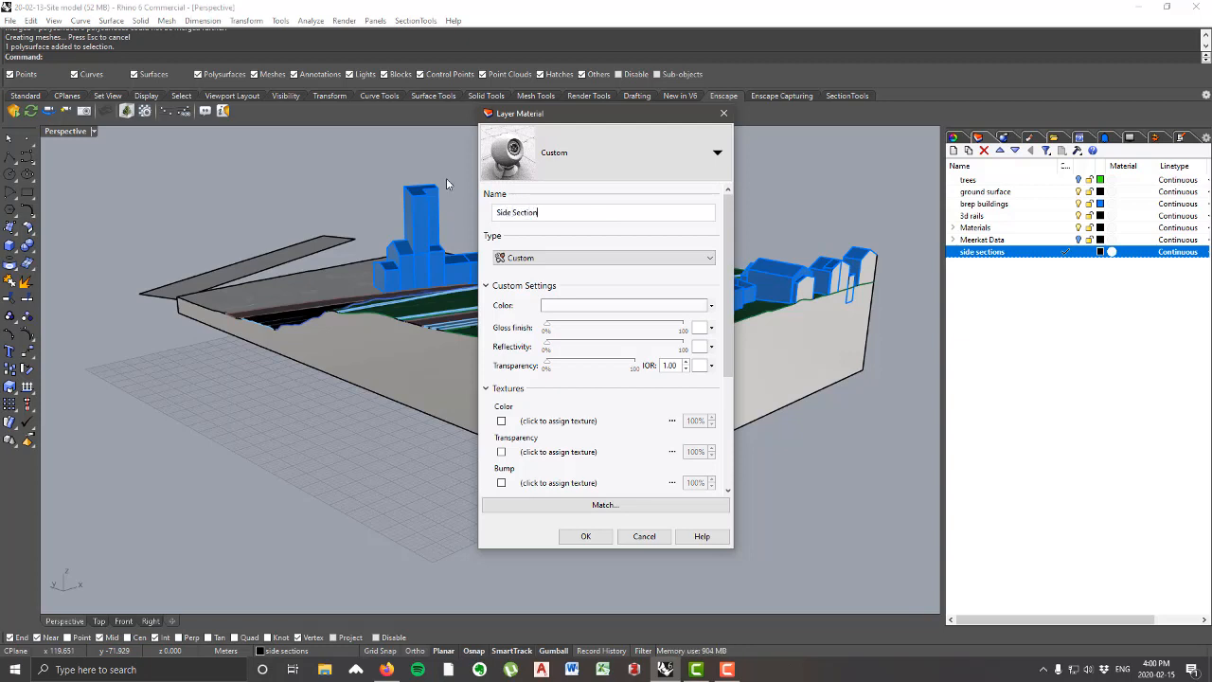
Step: Set the Side Section material's base color to Black
click(636, 284)
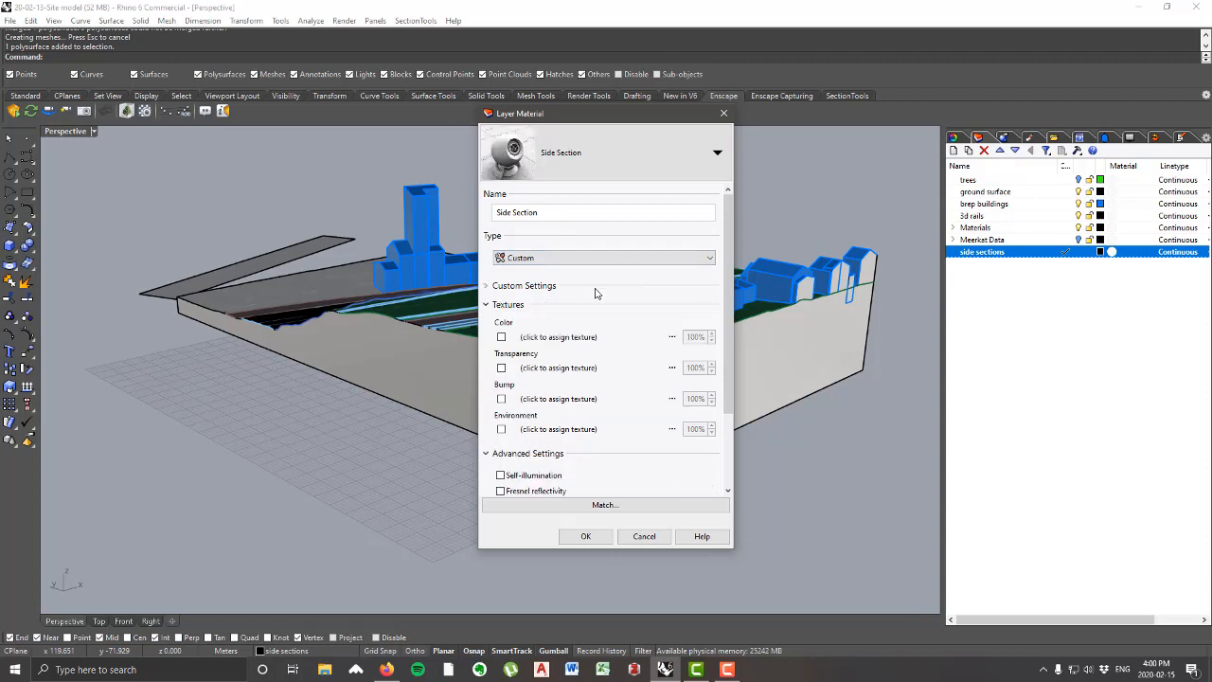
click(536, 287)
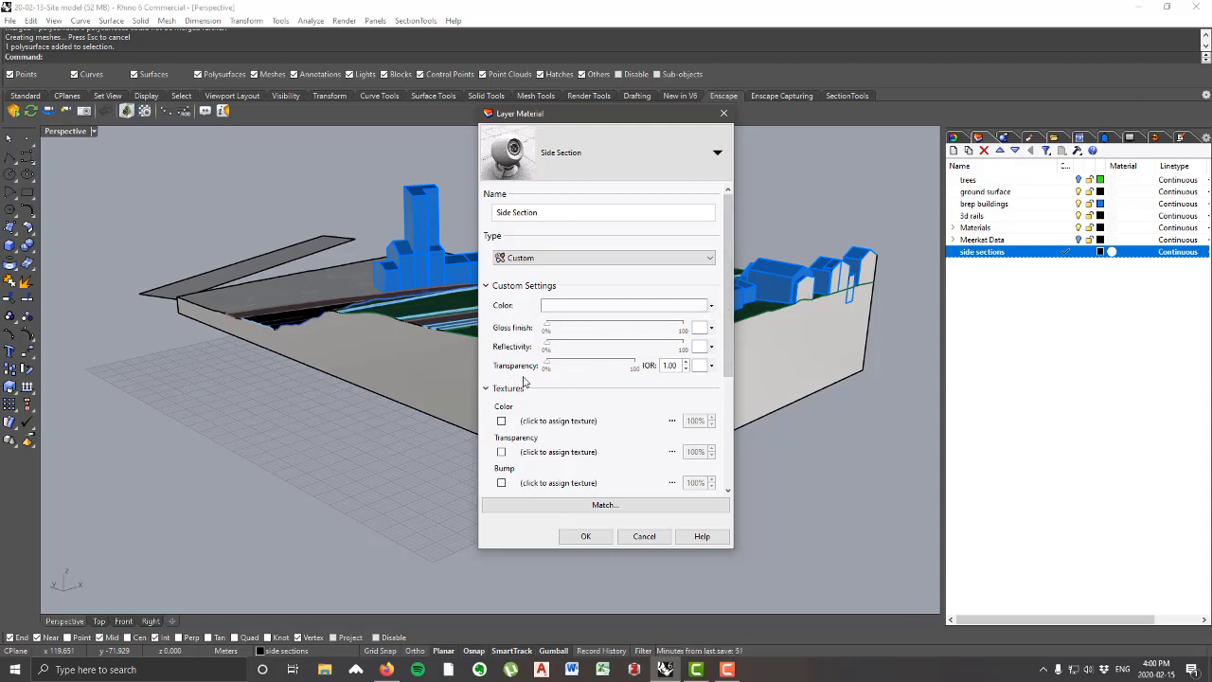
click(657, 310)
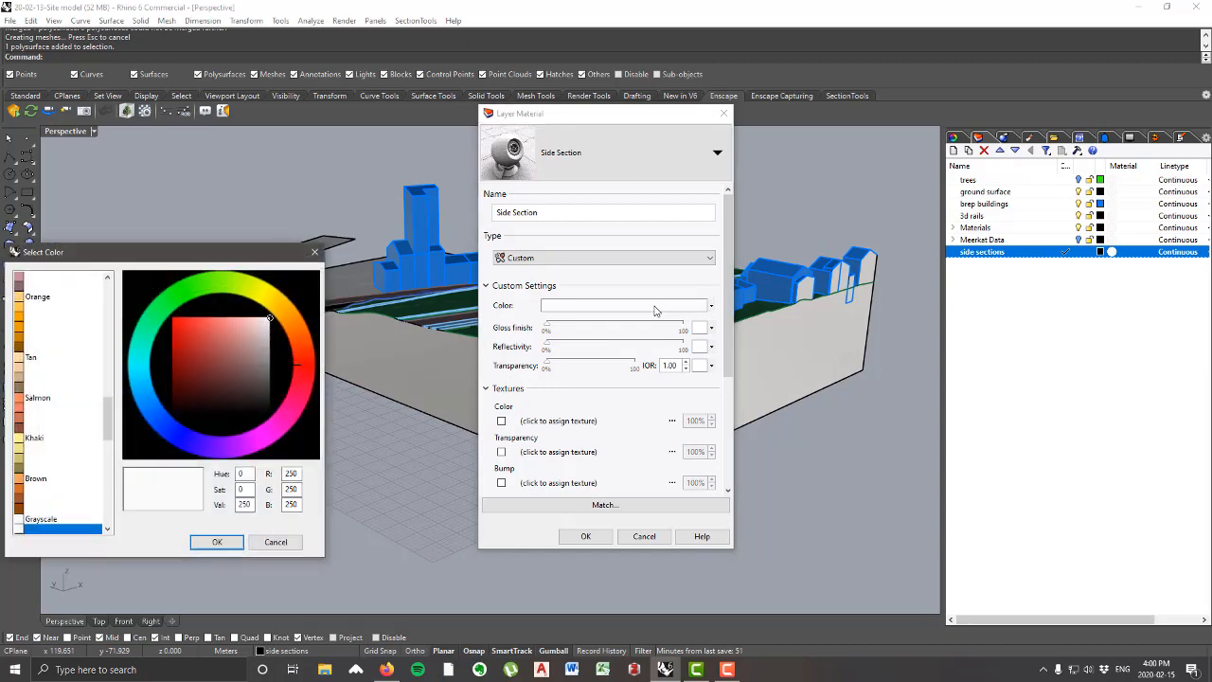
click(99, 426)
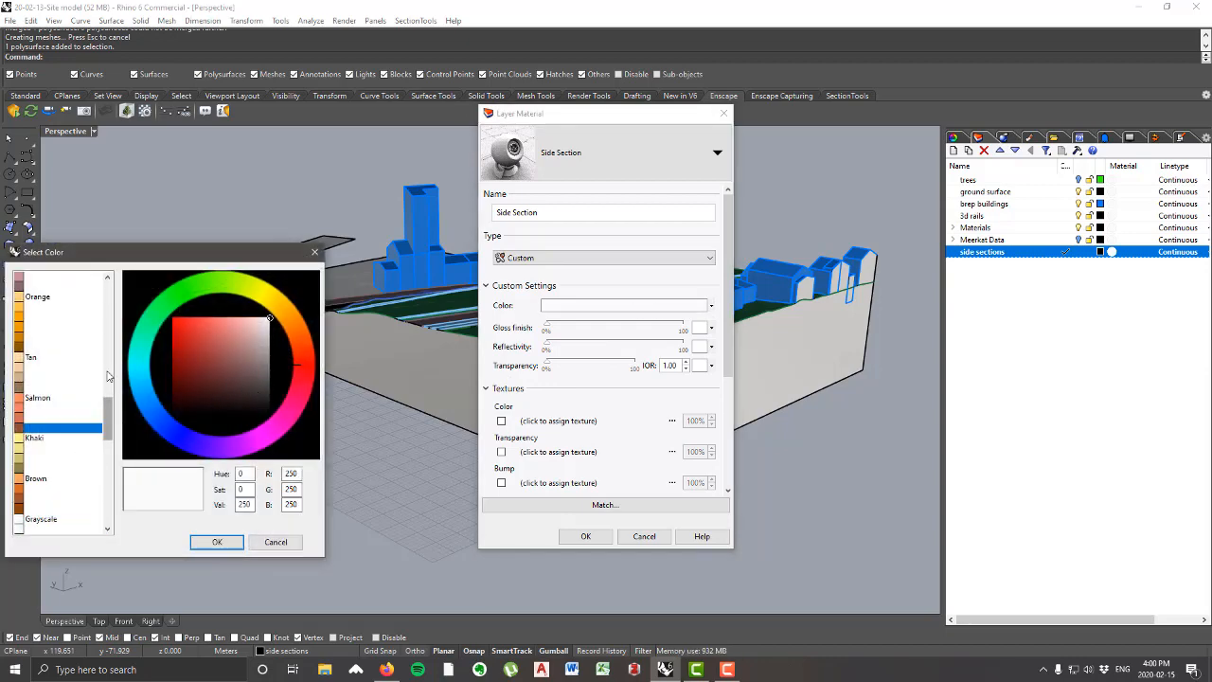
drag(110, 420, 109, 292)
click(47, 316)
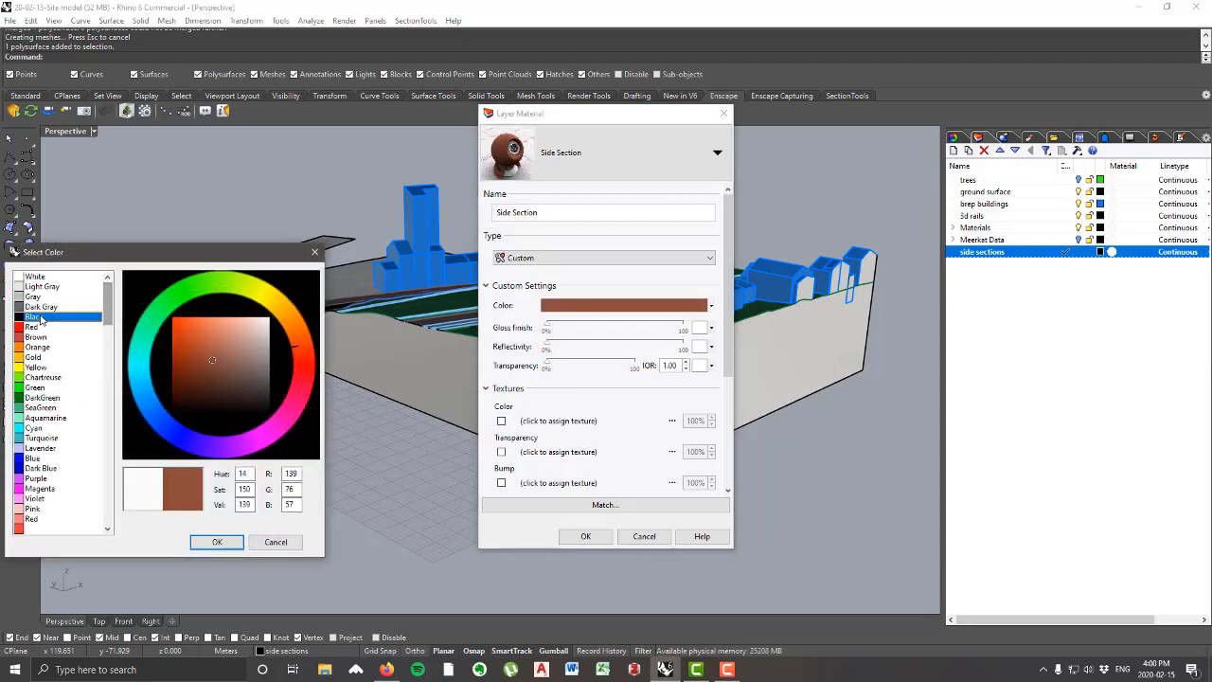
click(217, 542)
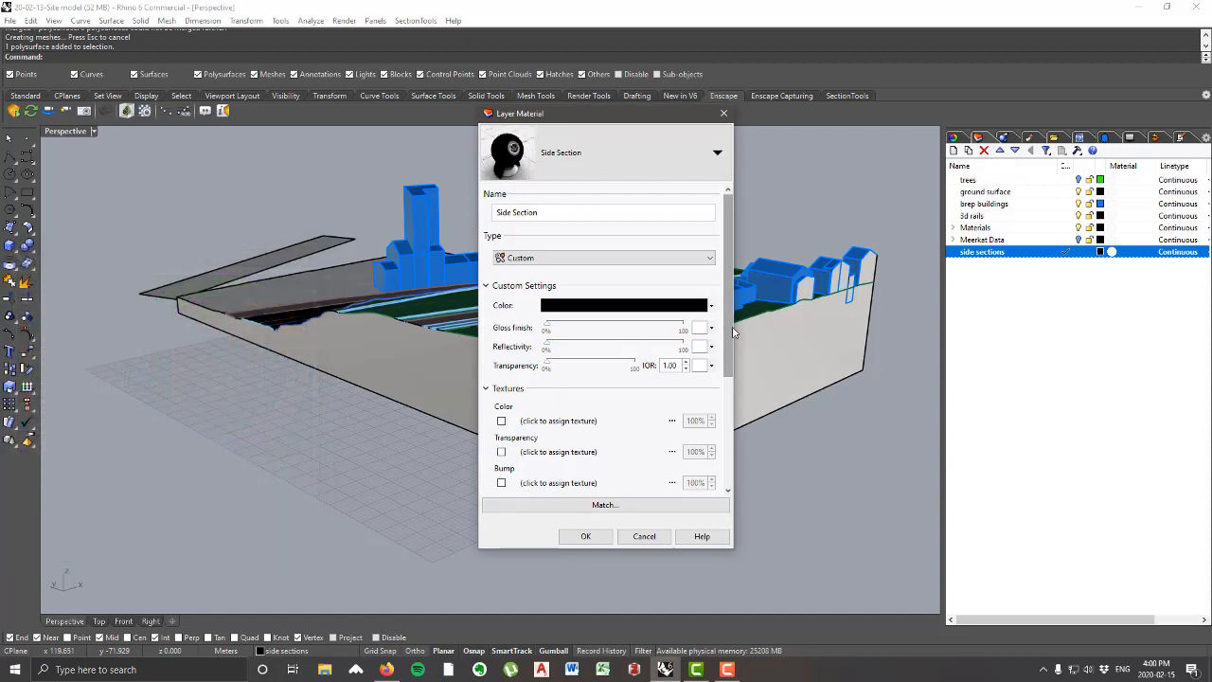
Step: Enable self-illumination for the Side Section material and accept the layer material settings
drag(731, 331, 736, 451)
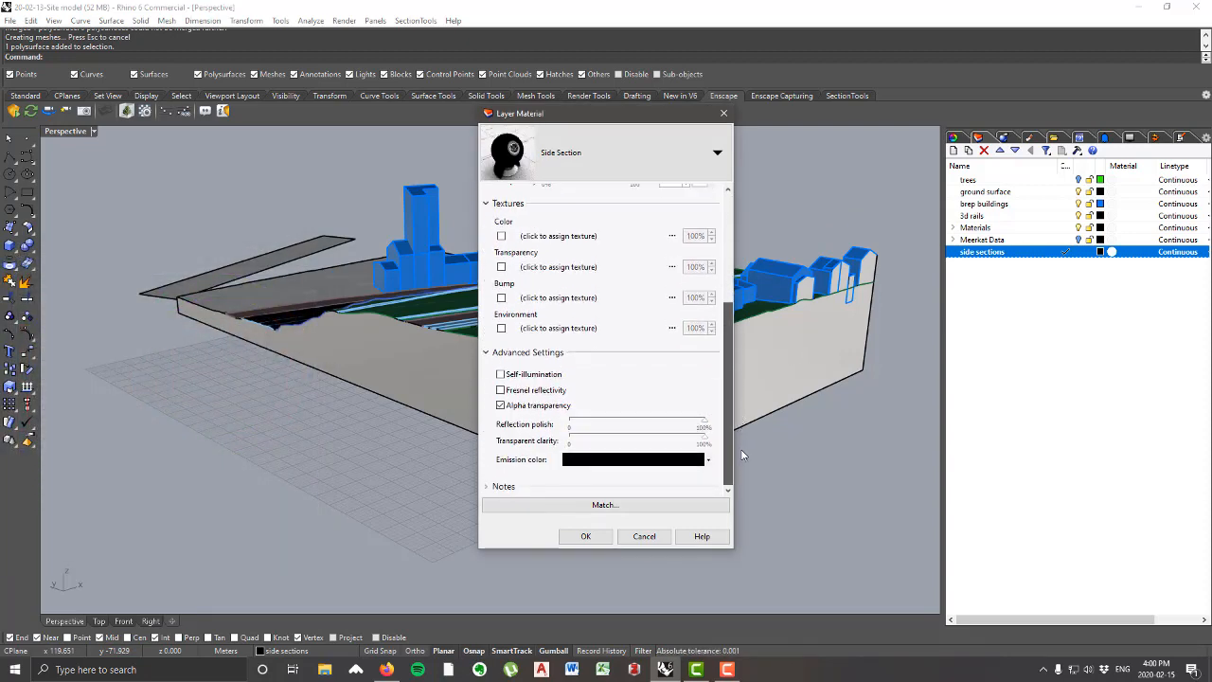
click(500, 375)
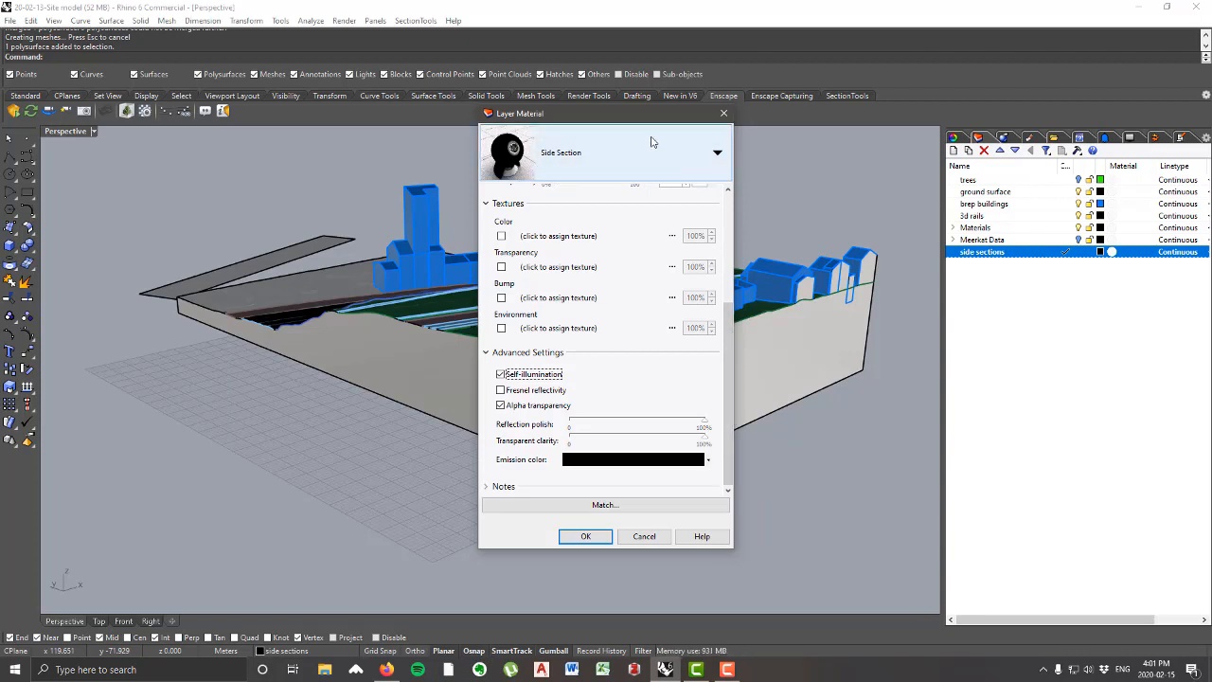
click(589, 542)
Step: Switch the Perspective view to the Rendered display mode
right_drag(760, 465, 772, 502)
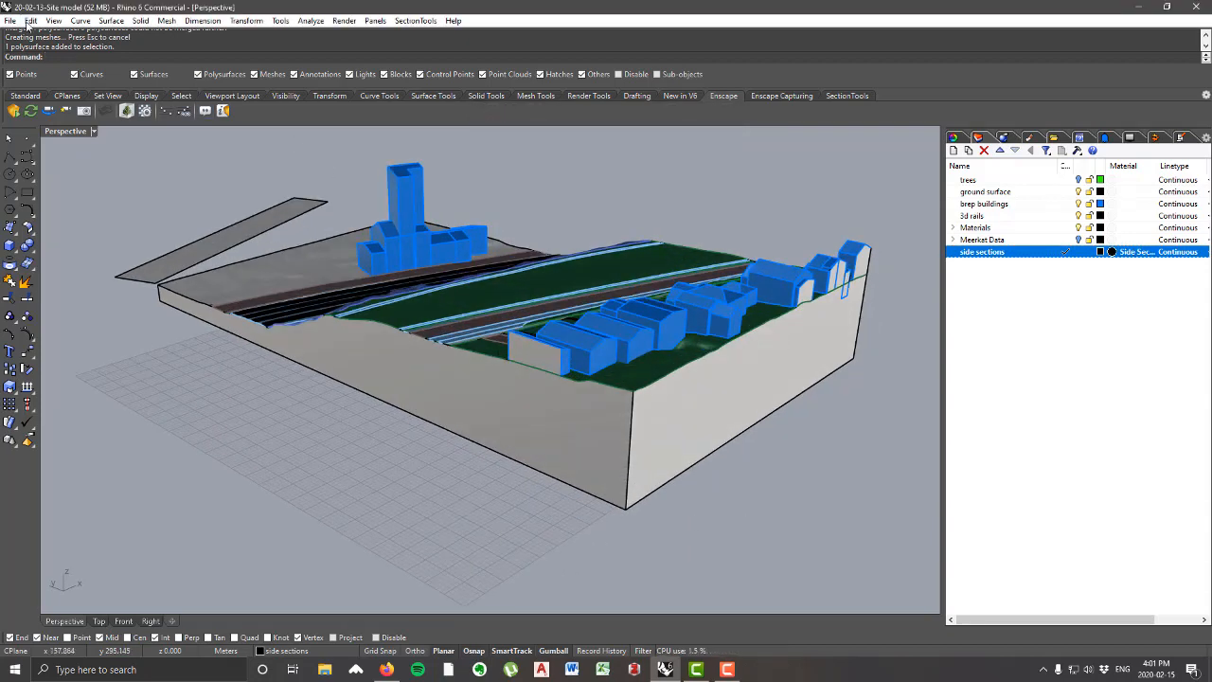
click(54, 20)
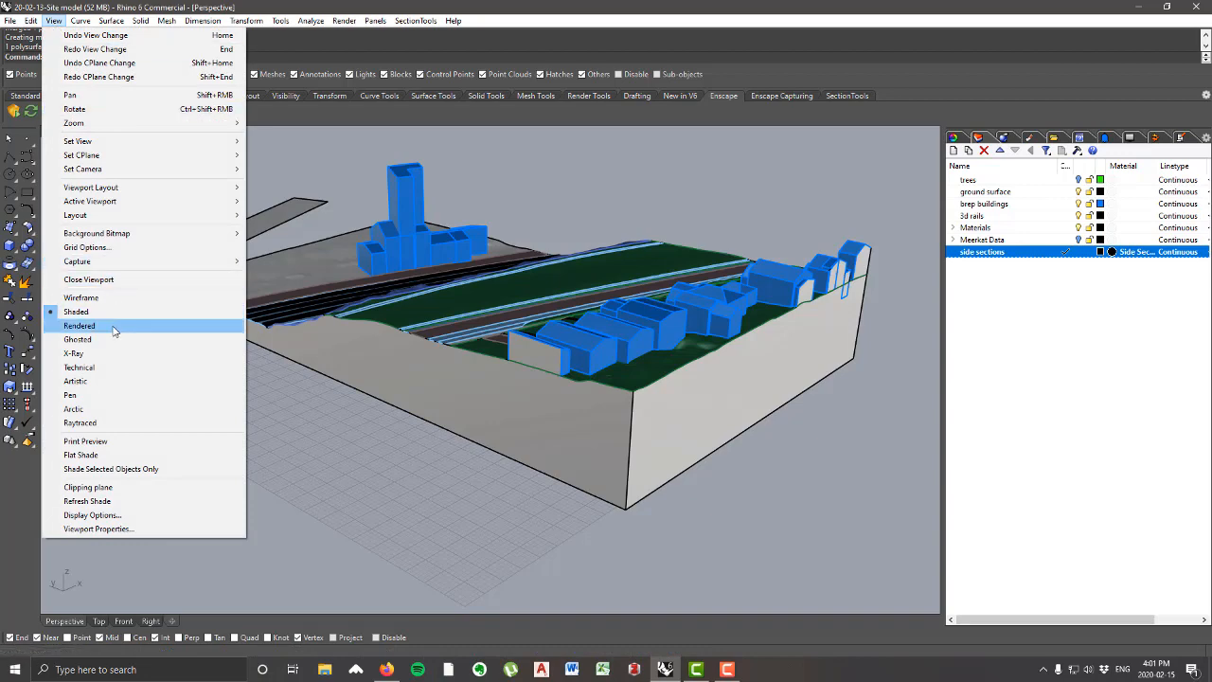
click(79, 325)
right_drag(369, 322, 733, 344)
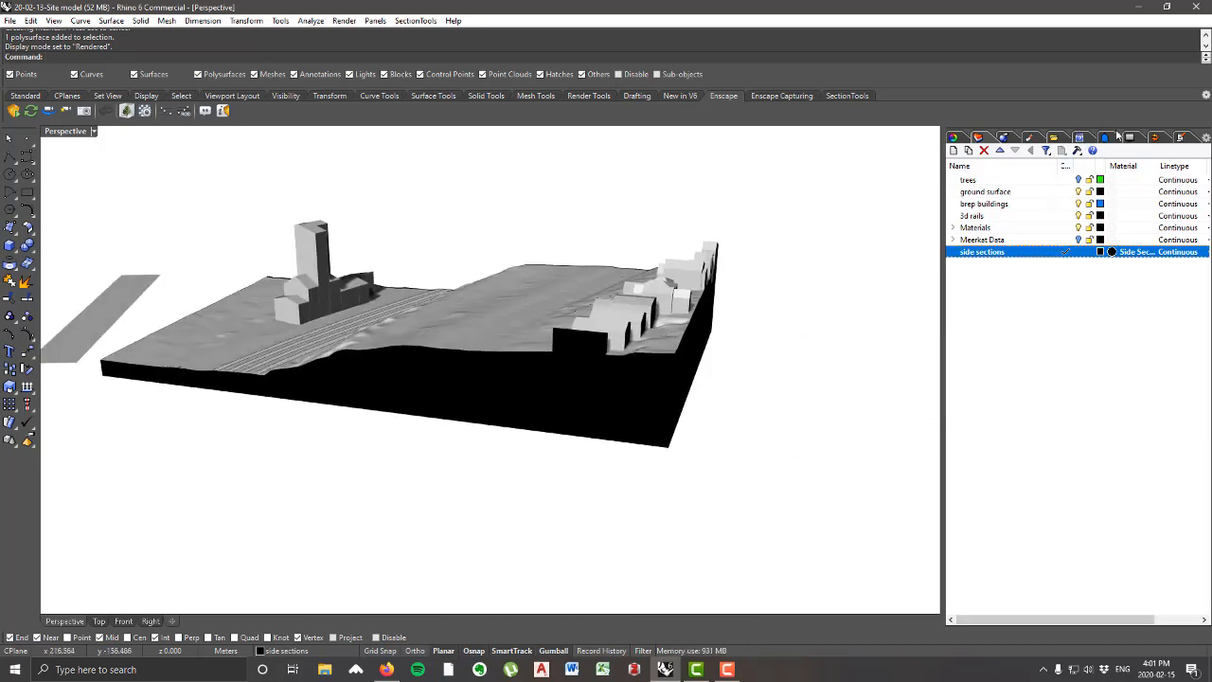
Step: Consult the topic list in the notes and examine the rendered site model's black side sections from several angles
click(1180, 137)
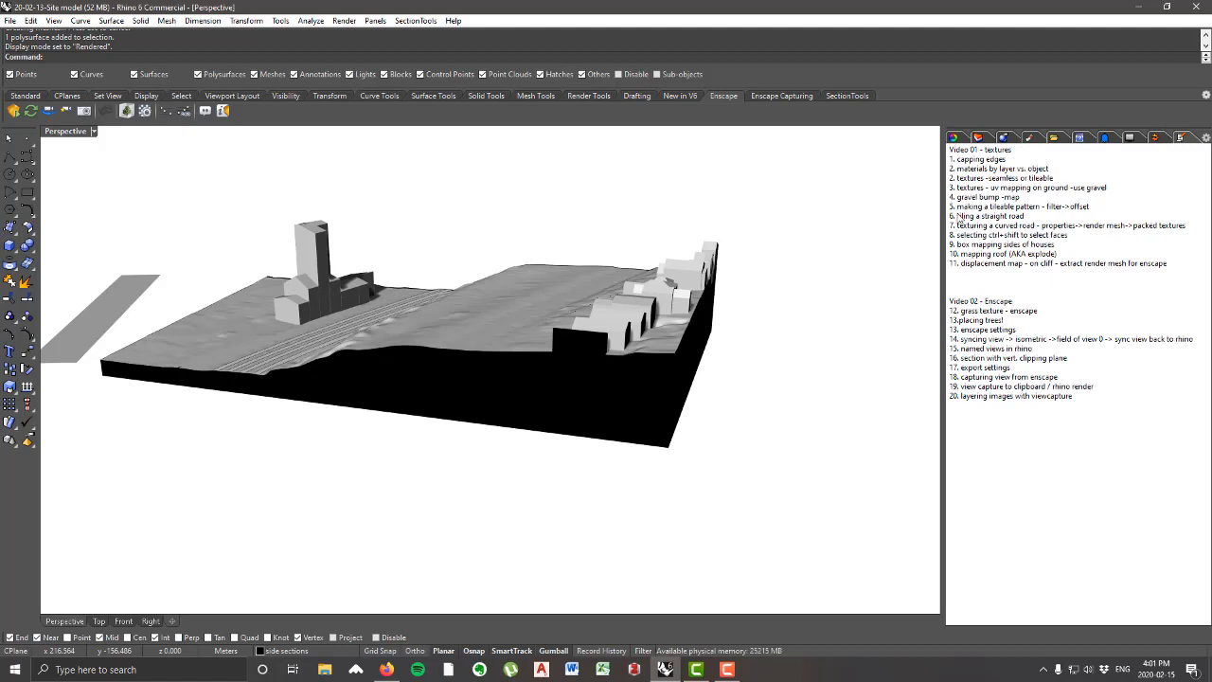
right_drag(756, 282, 751, 287)
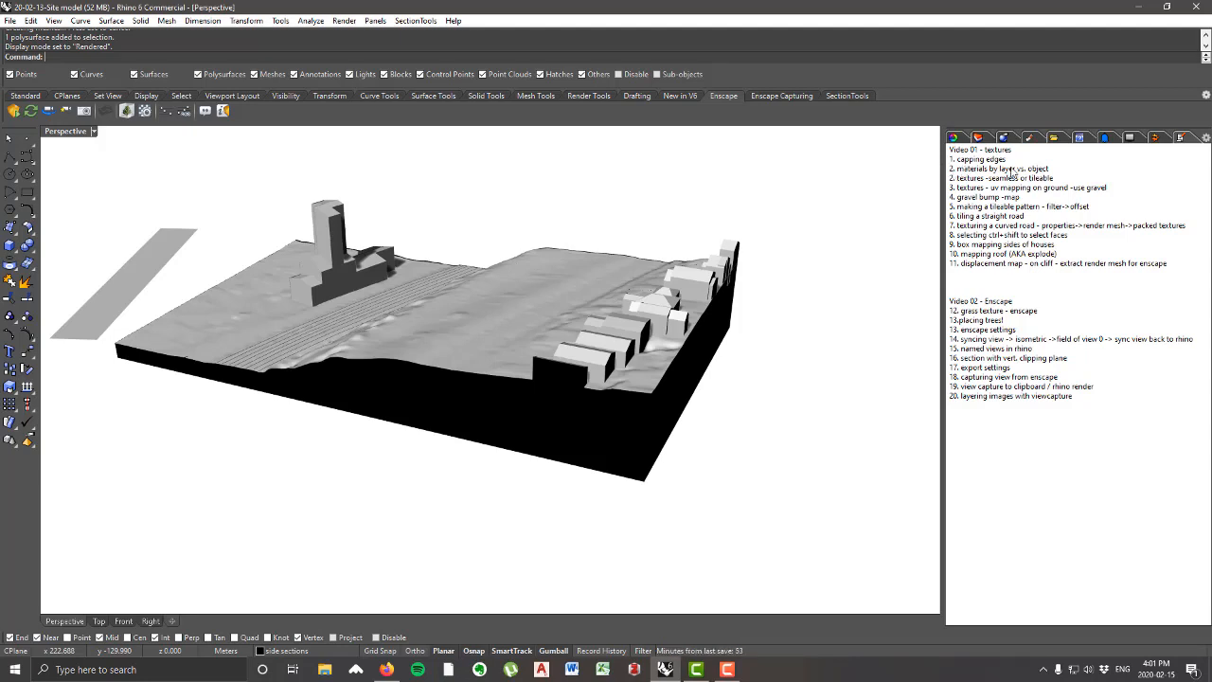
scroll(801, 308, down, 5)
right_drag(596, 275, 452, 189)
scroll(669, 274, up, 7)
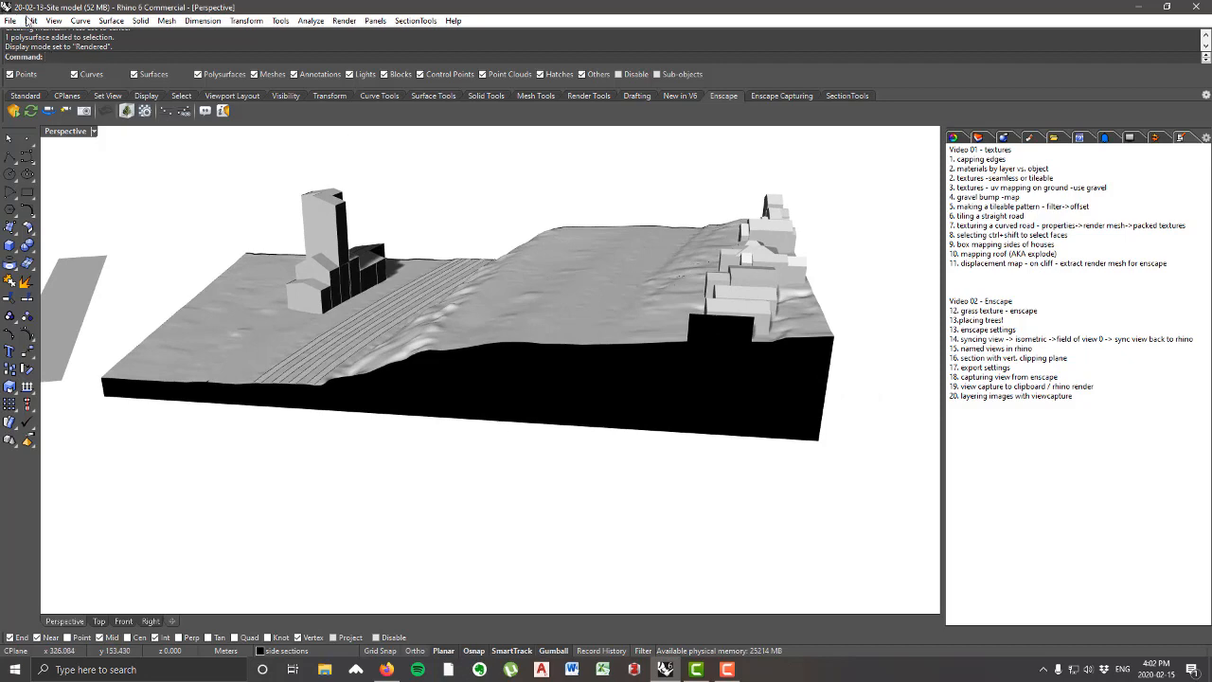
right_drag(268, 312, 549, 455)
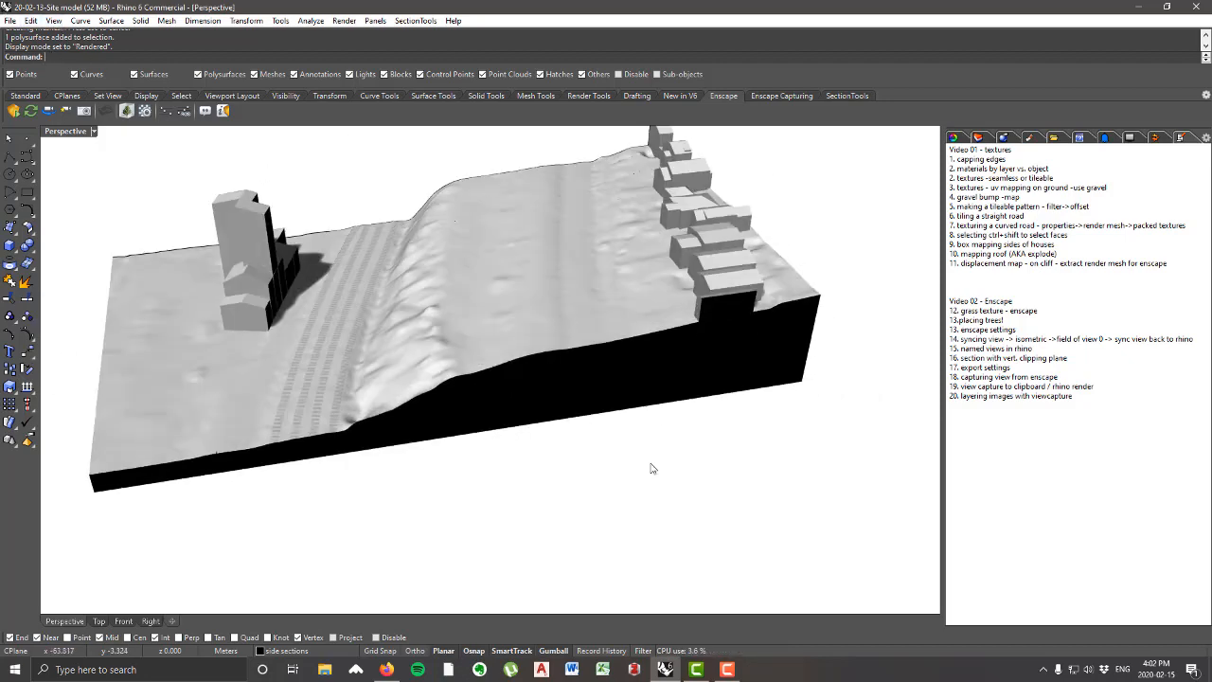
scroll(652, 407, down, 4)
right_drag(595, 370, 511, 327)
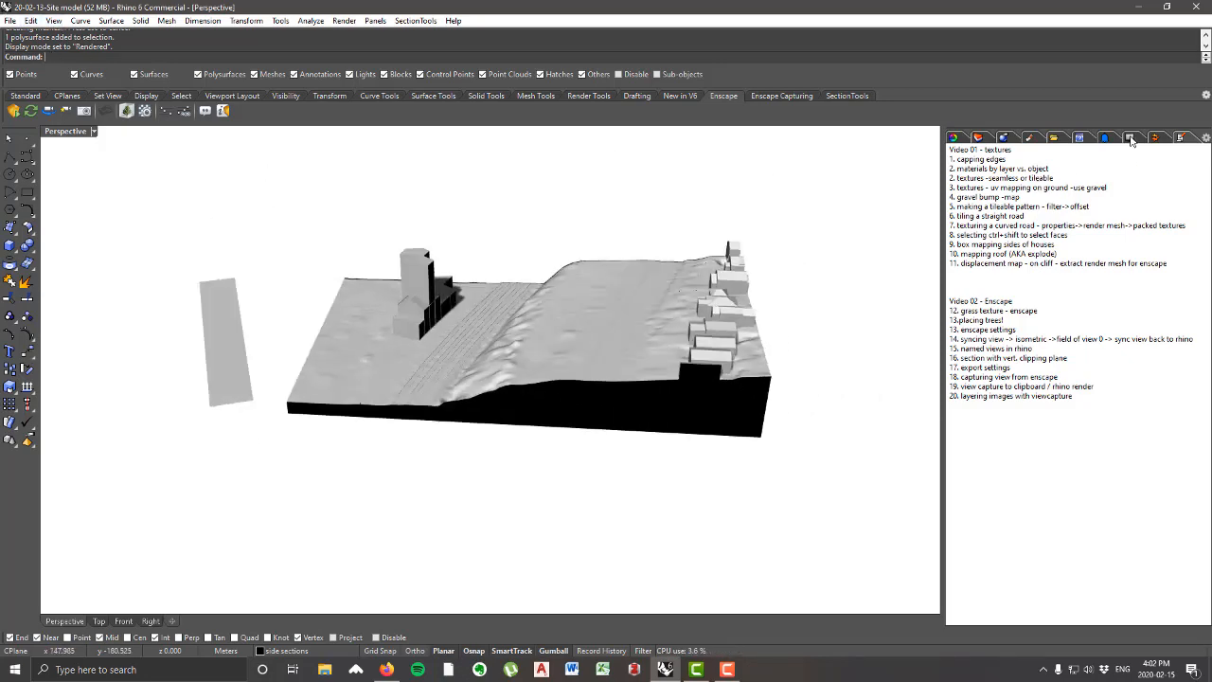
Step: Show surface edges in the Rendered display of the Perspective view
click(1079, 137)
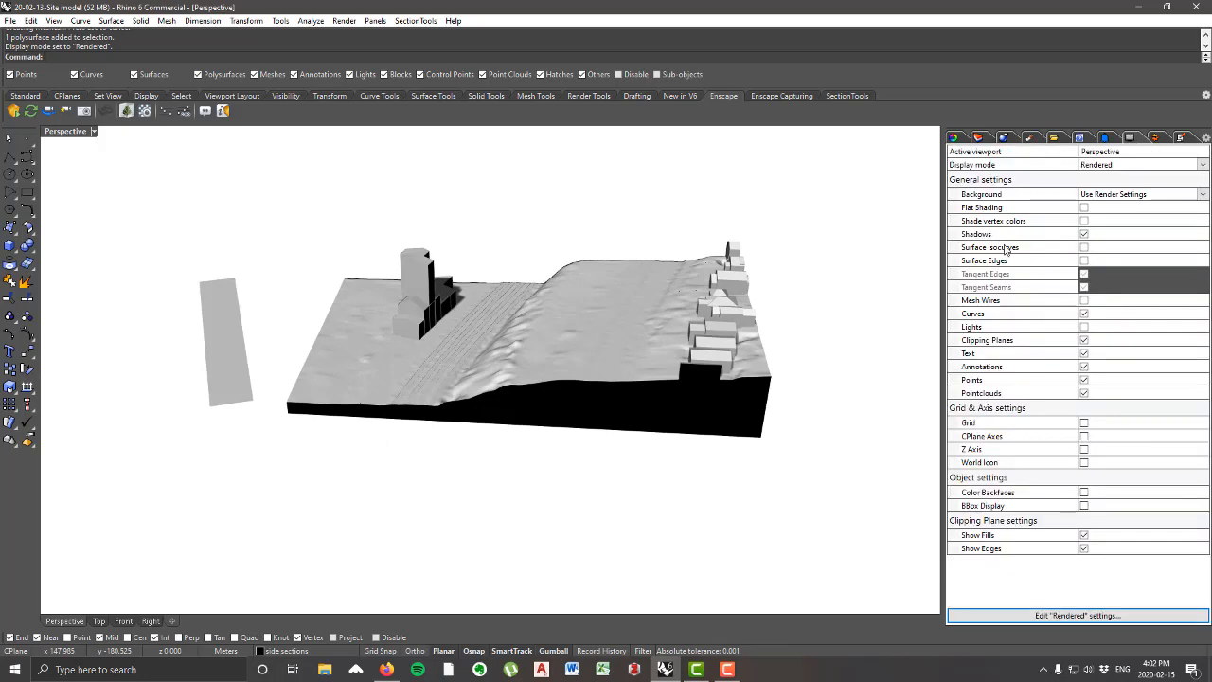
click(1084, 261)
right_drag(618, 353, 655, 345)
right_drag(610, 408, 629, 440)
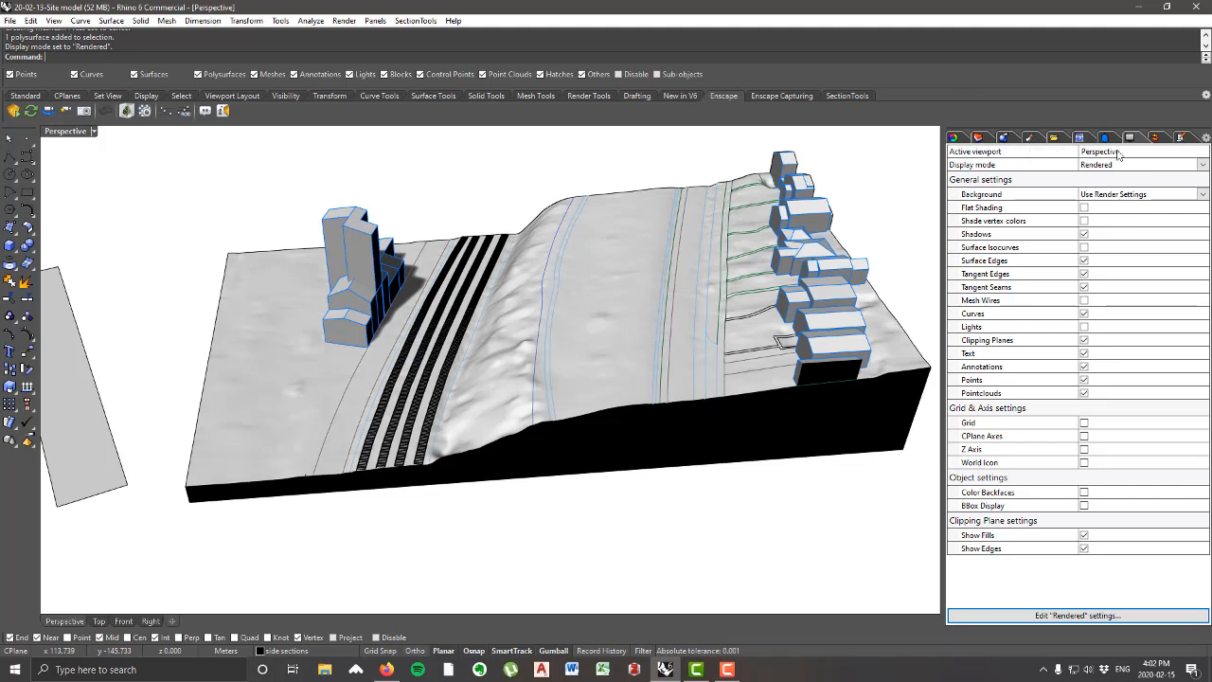
Step: Create a new Custom material in the materials list and name it gravel
click(1205, 139)
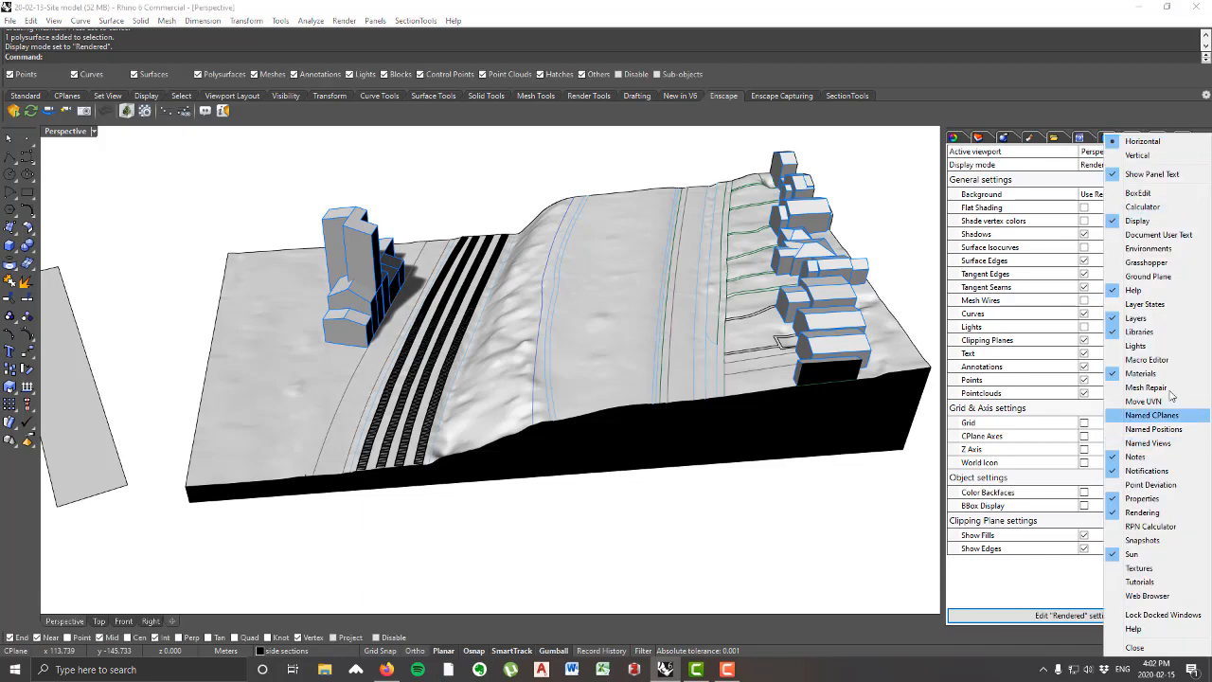
click(1033, 141)
click(1033, 141)
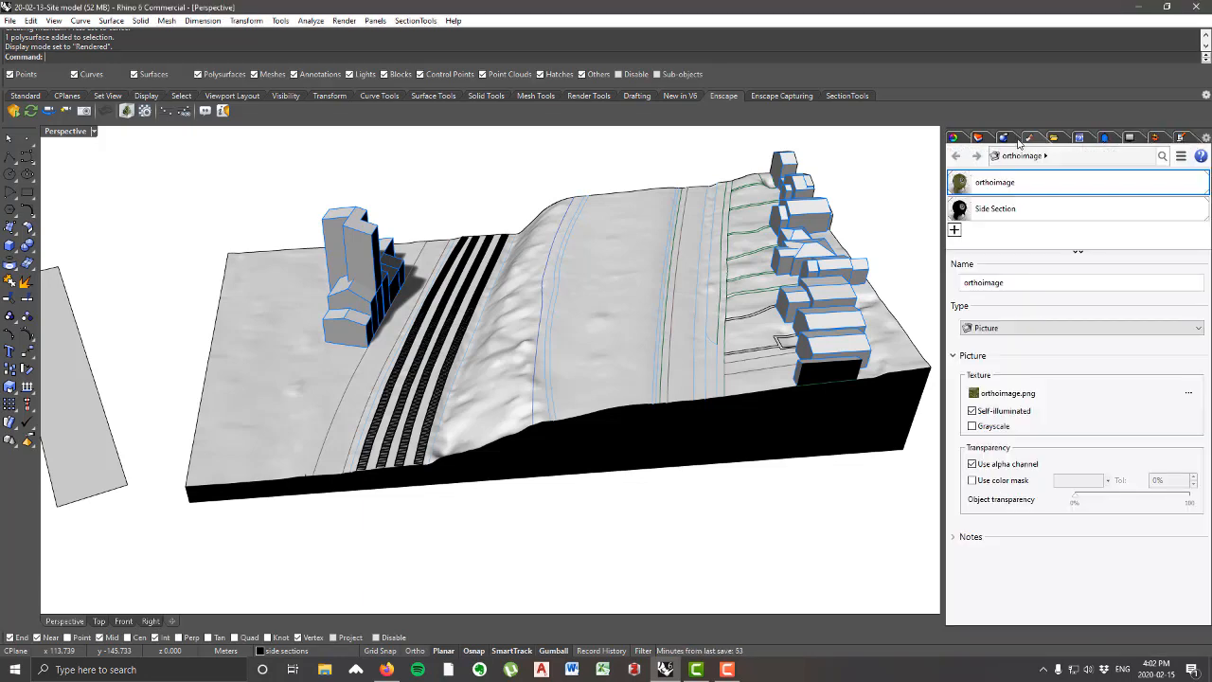
click(954, 231)
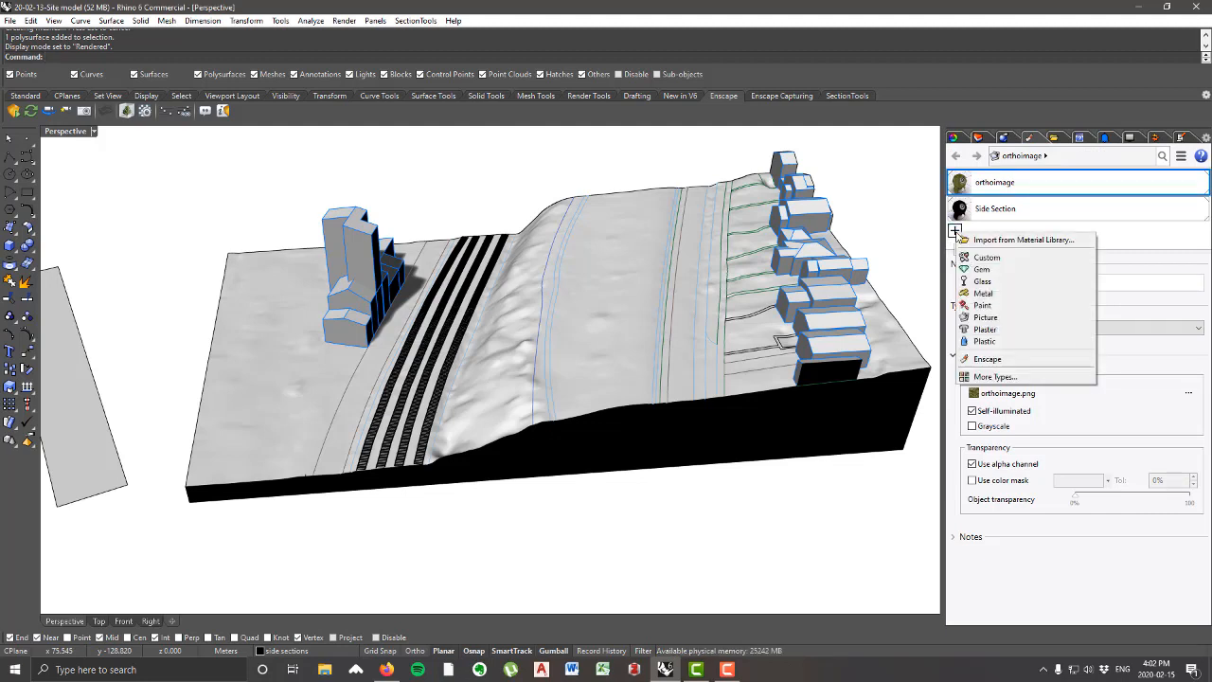
click(1012, 264)
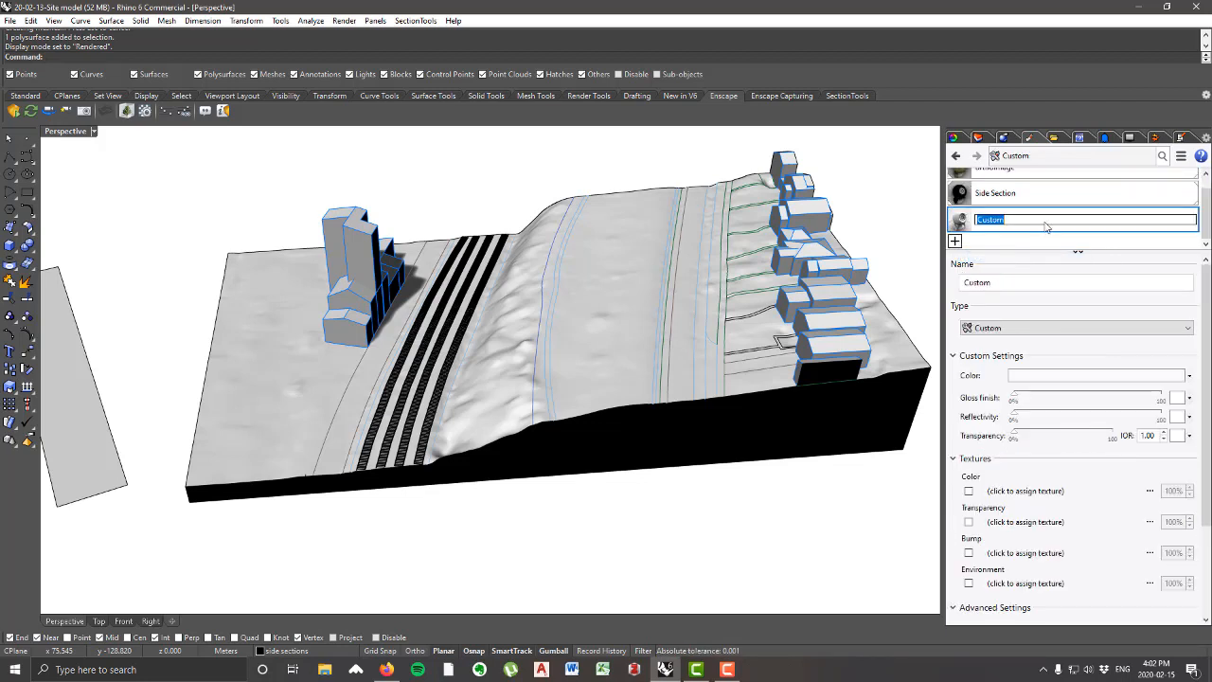
text(gravel)
key(Return)
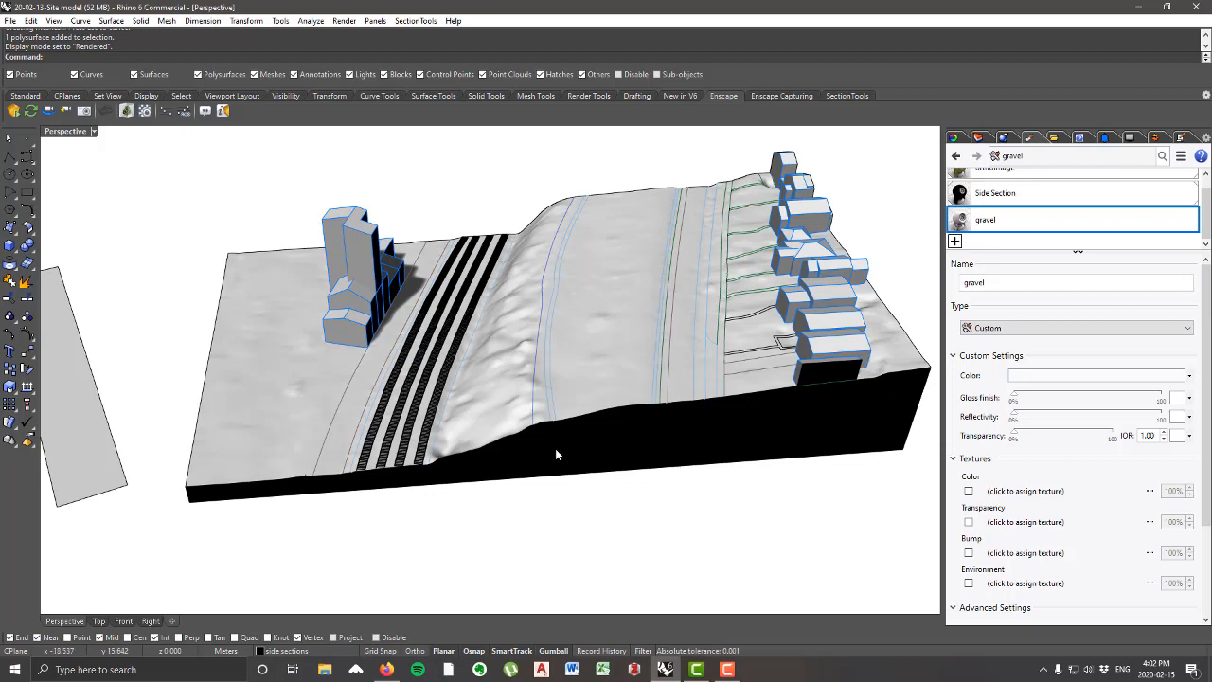
Step: Assign the gravel image from the textures folder inside 20-02-12- Site Textures as the gravel material's color texture
right_drag(556, 448, 562, 422)
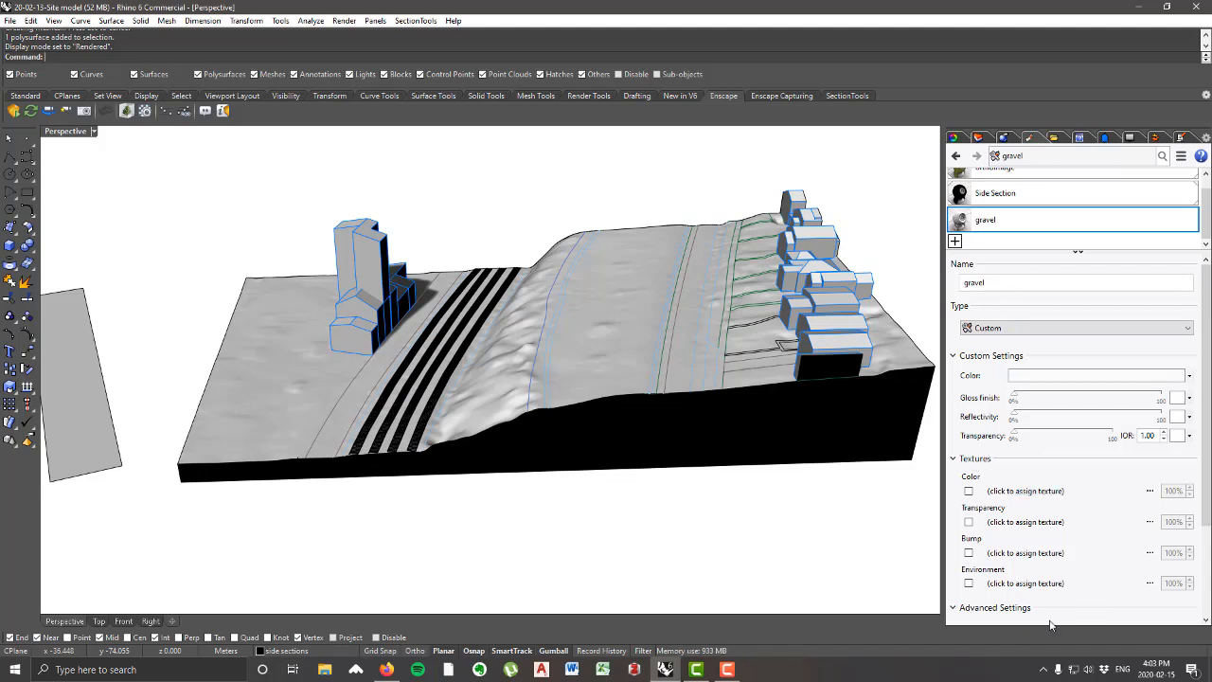
click(1025, 490)
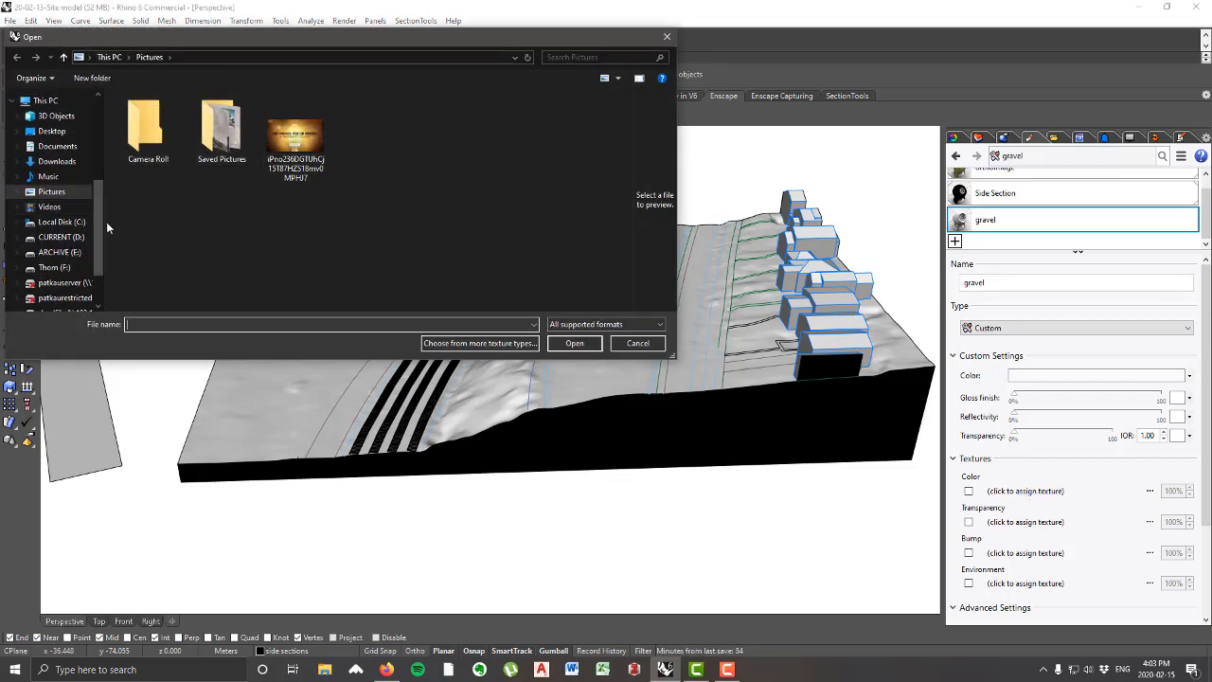
scroll(94, 218, up, 2)
scroll(87, 205, up, 3)
click(38, 246)
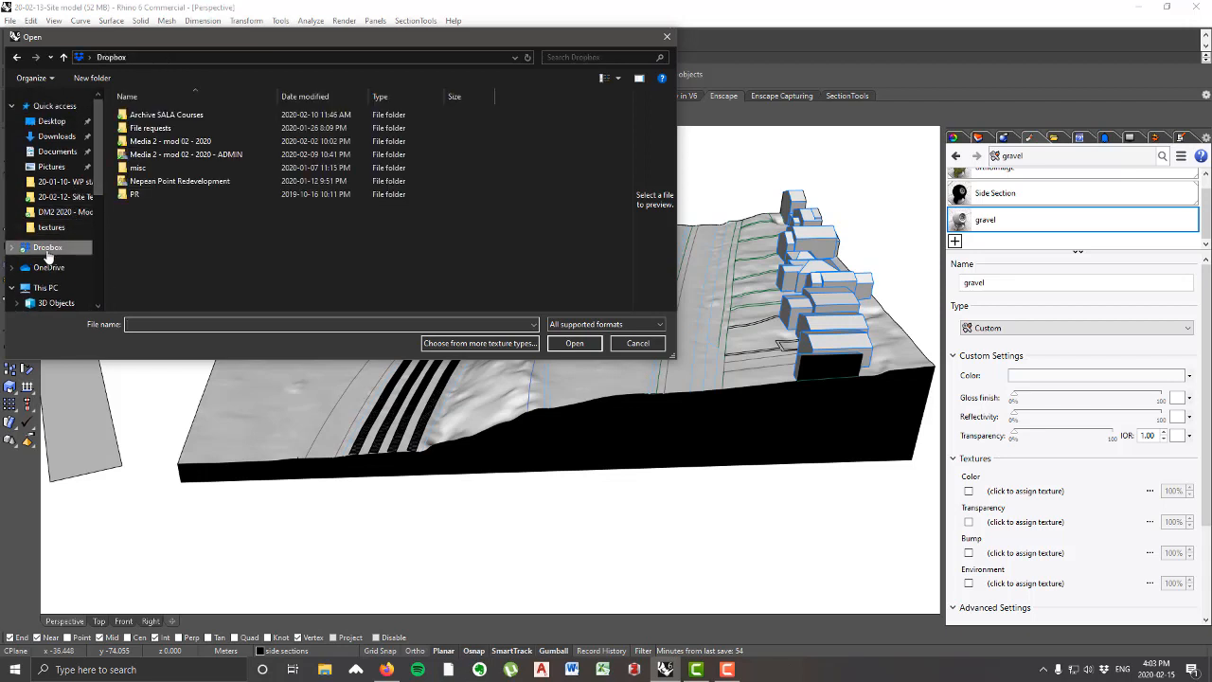
double_click(208, 142)
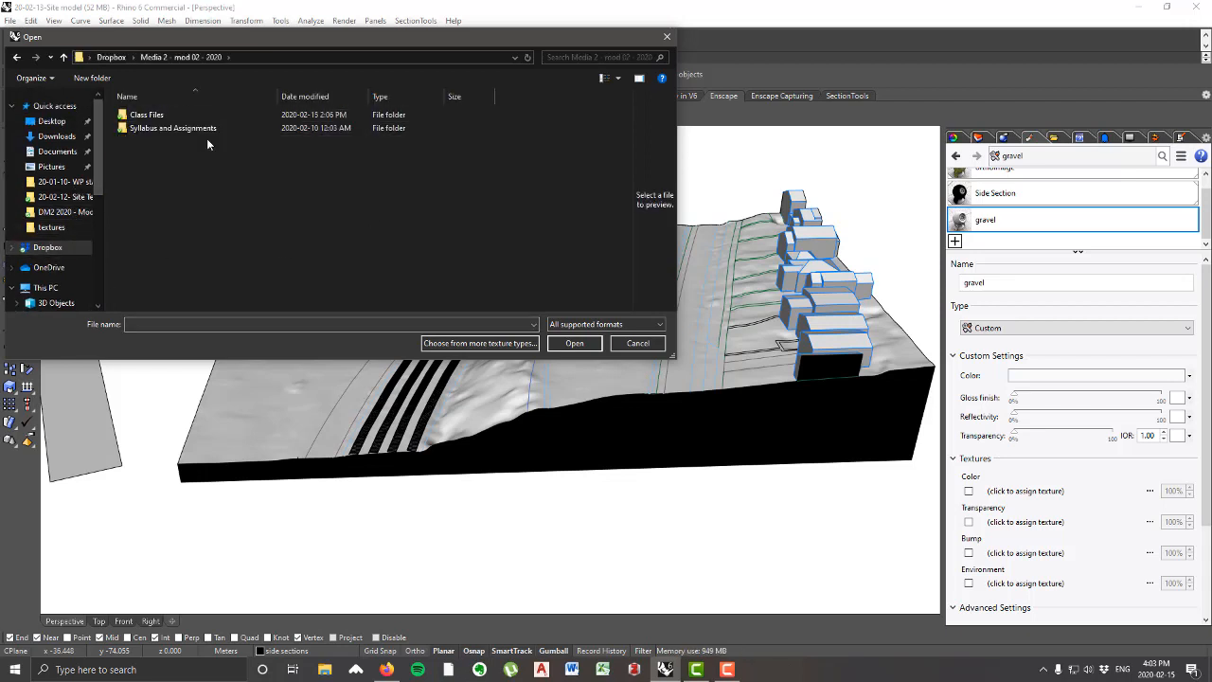
double_click(151, 115)
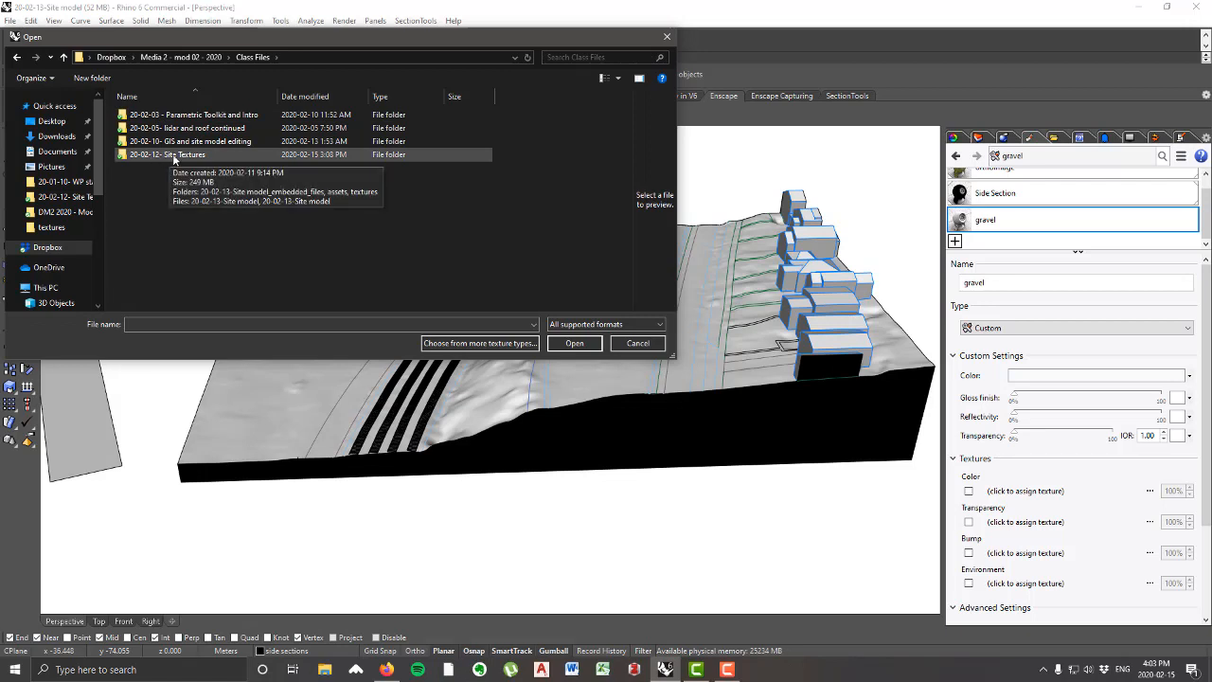
click(173, 159)
double_click(172, 155)
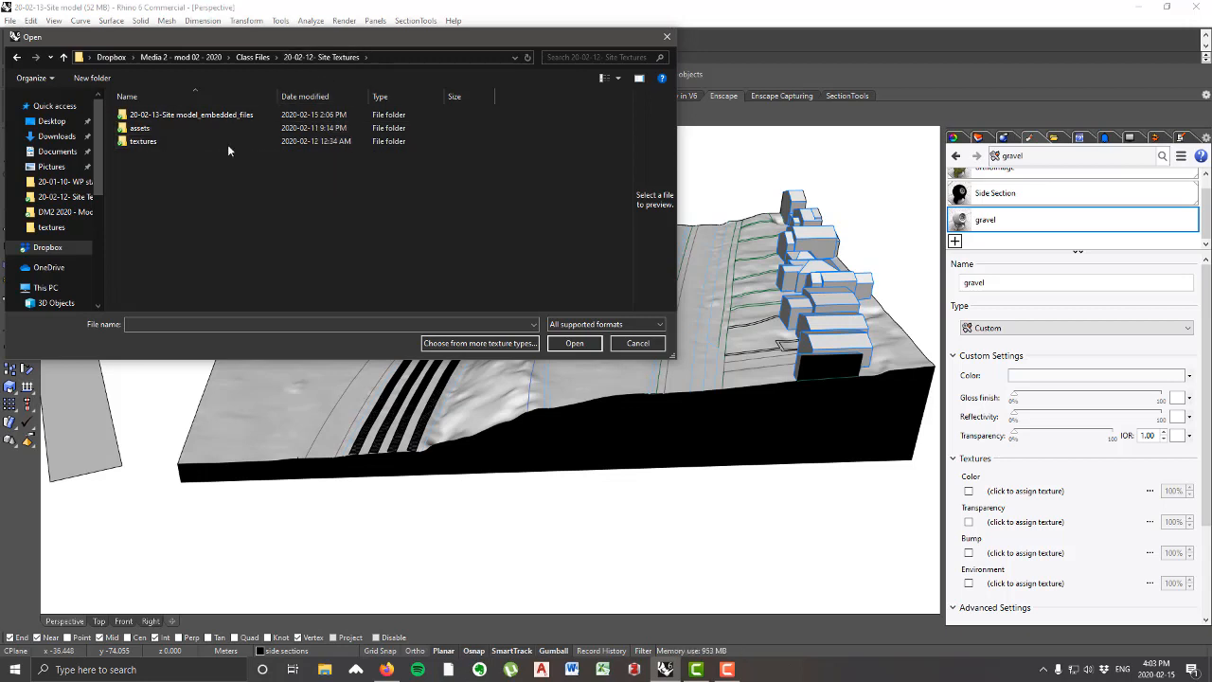
click(154, 142)
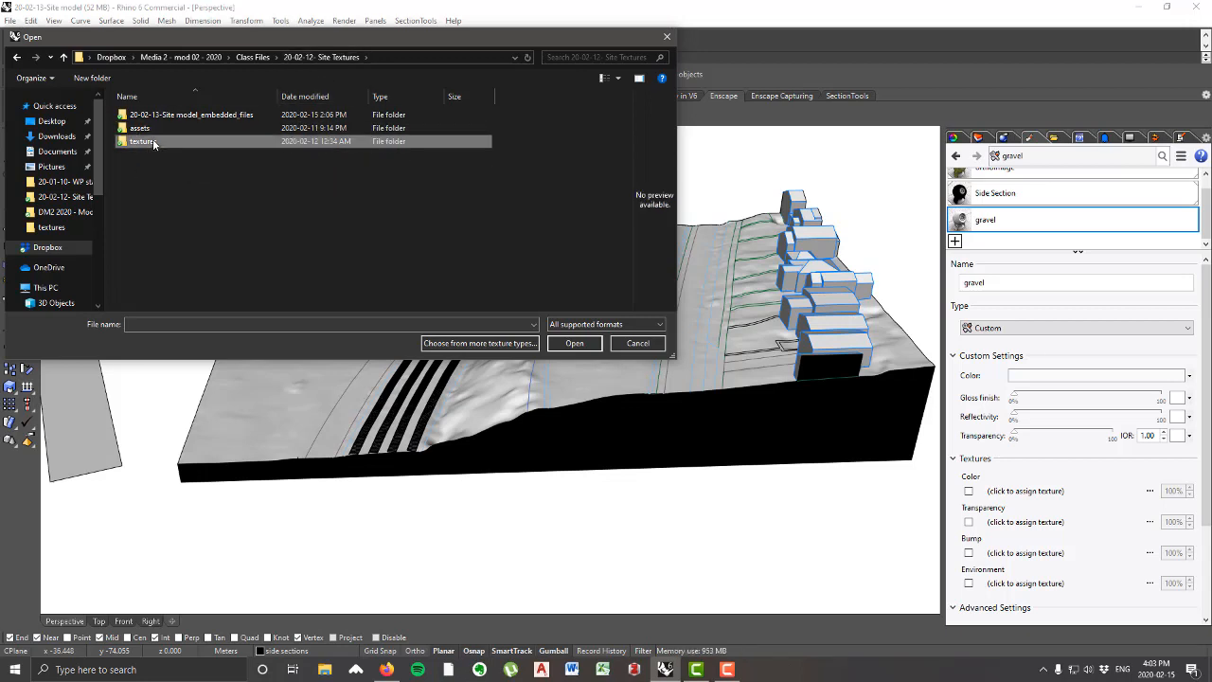
double_click(187, 143)
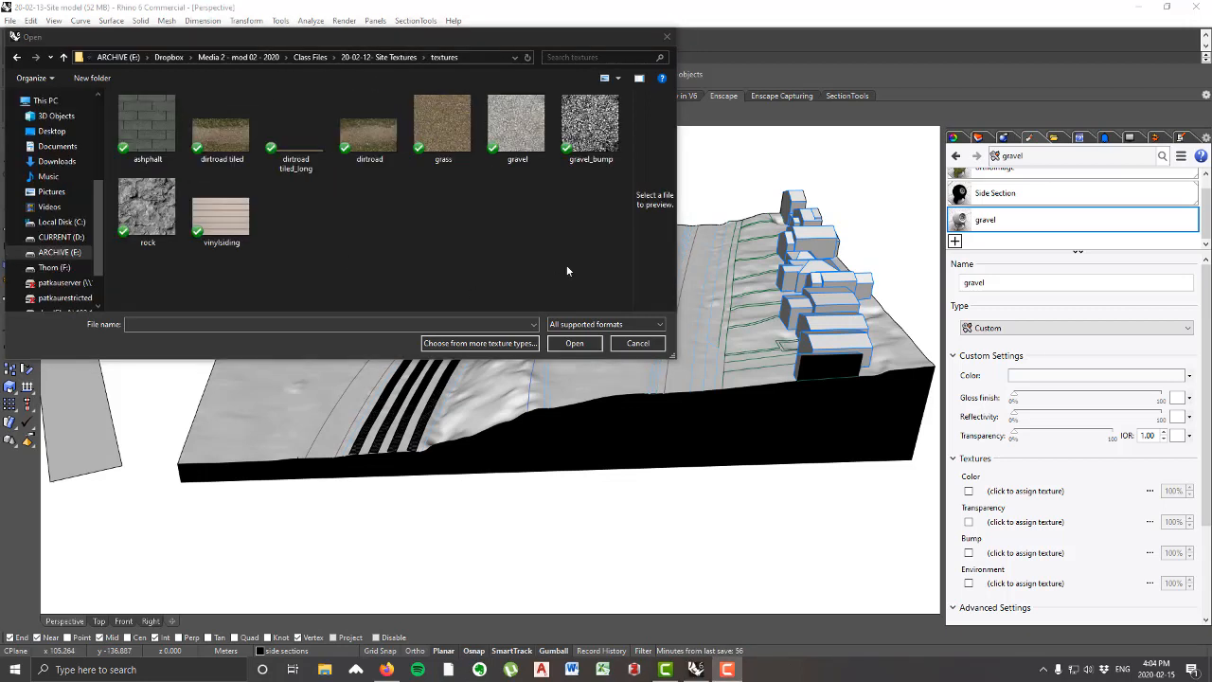
click(529, 140)
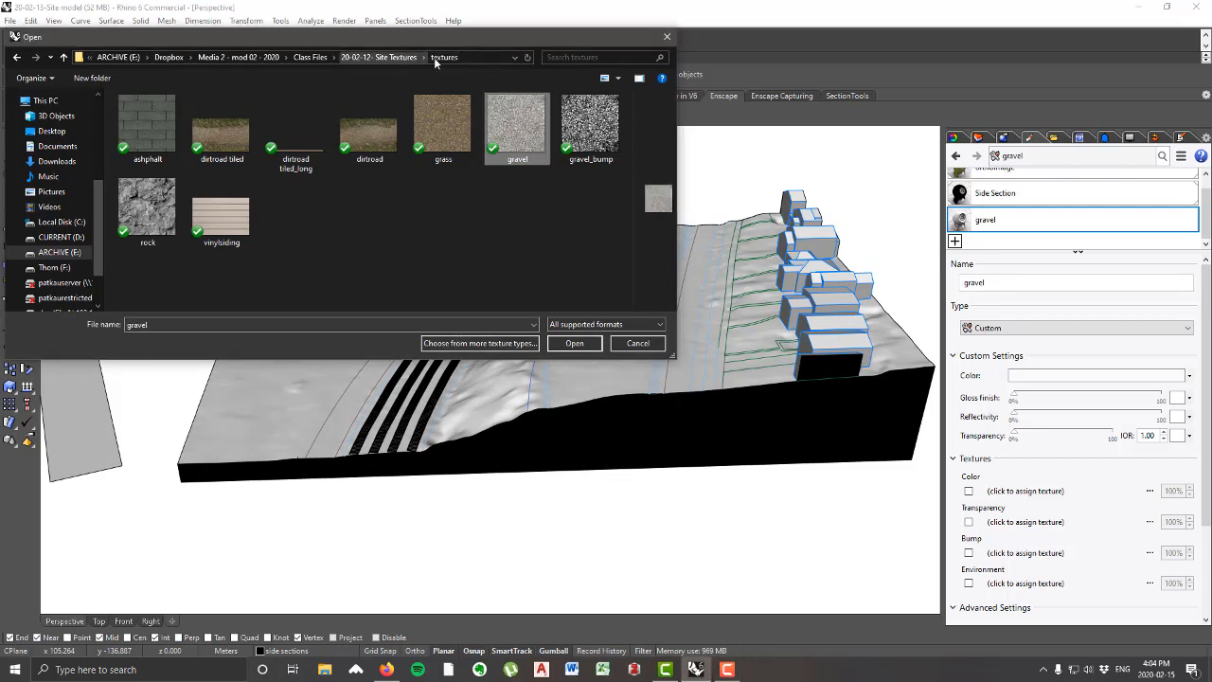
click(573, 345)
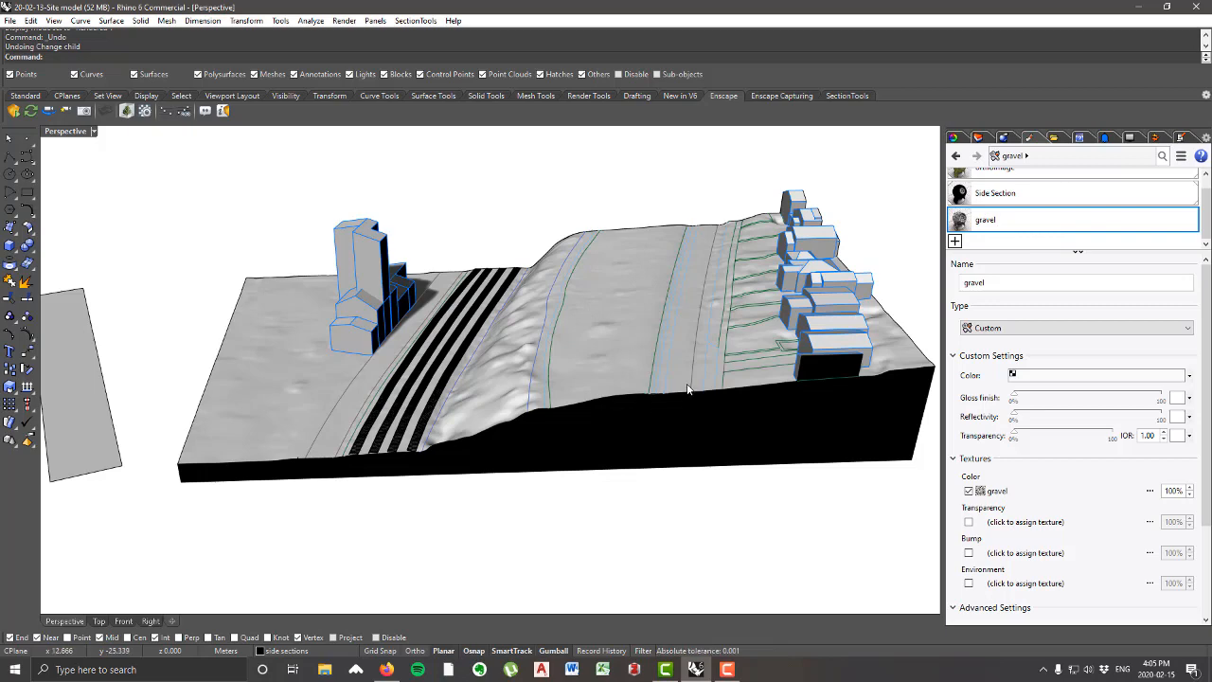
Step: Assign the gravel material to the ground surface under the tower building beside the railway tracks, and clear the selection
mouse_move(688, 385)
right_down()
mouse_move(709, 376)
mouse_move(698, 372)
right_up()
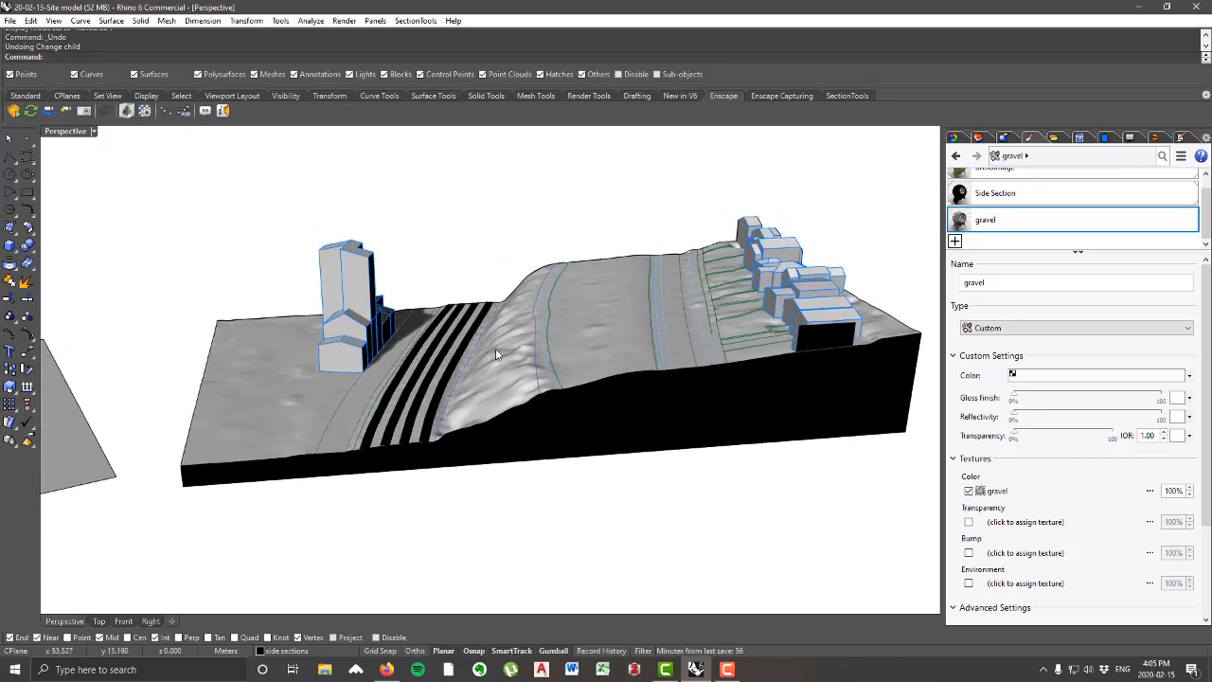
scroll(496, 355, up, 4)
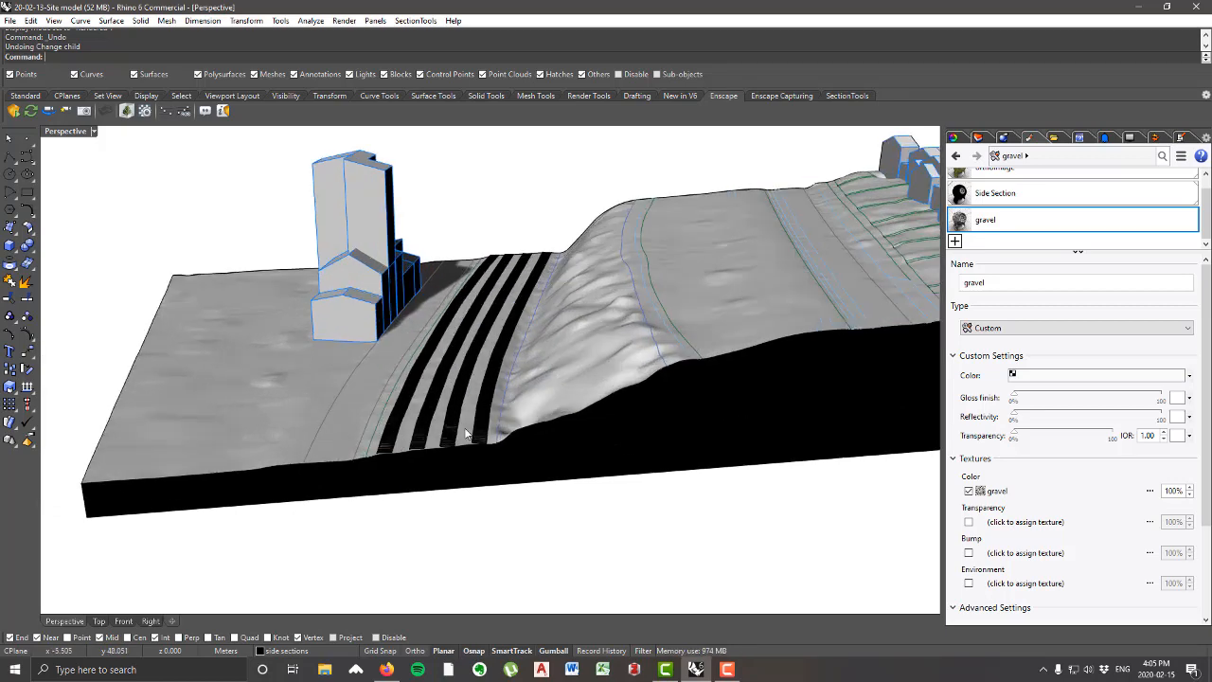
scroll(465, 433, up, 3)
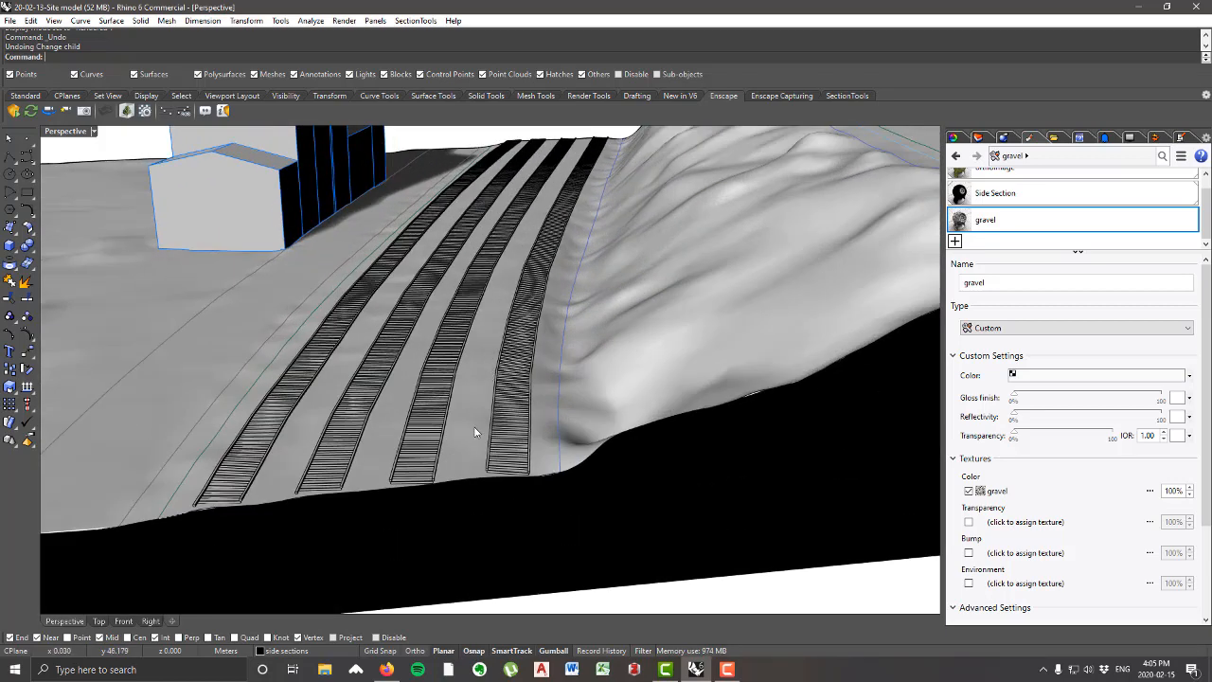
scroll(492, 375, down, 3)
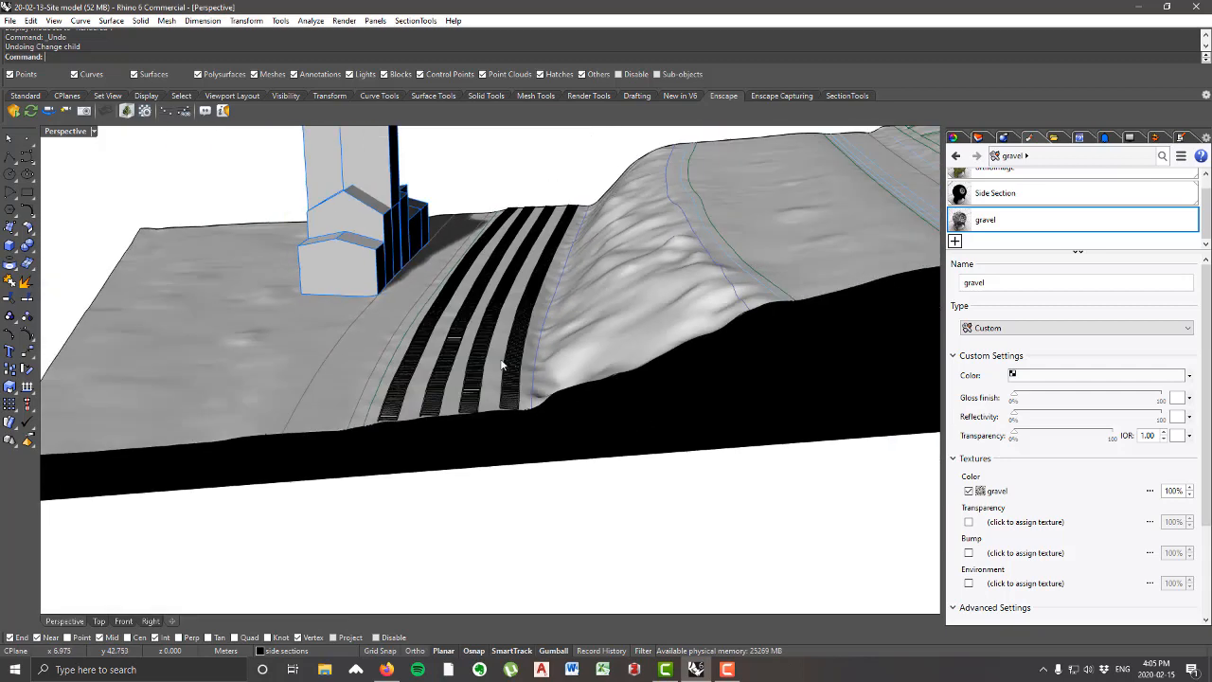
click(260, 347)
scroll(266, 334, down, 4)
right_drag(266, 334, 411, 243)
scroll(411, 243, up, 5)
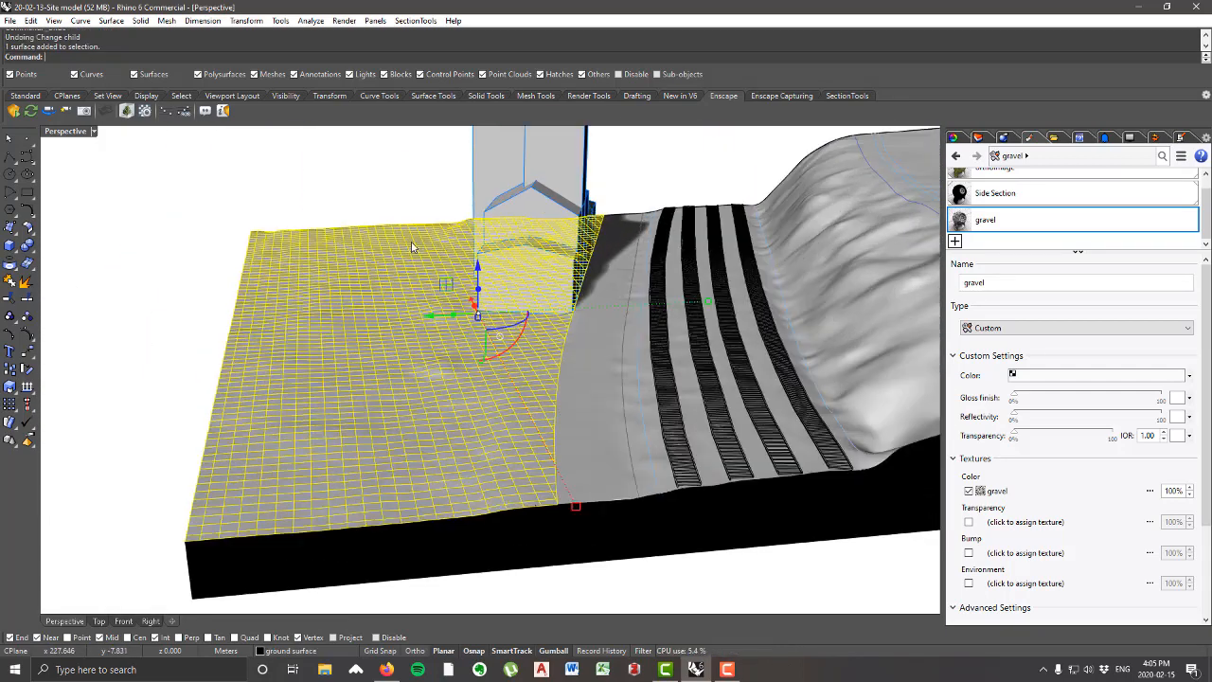
scroll(465, 444, down, 6)
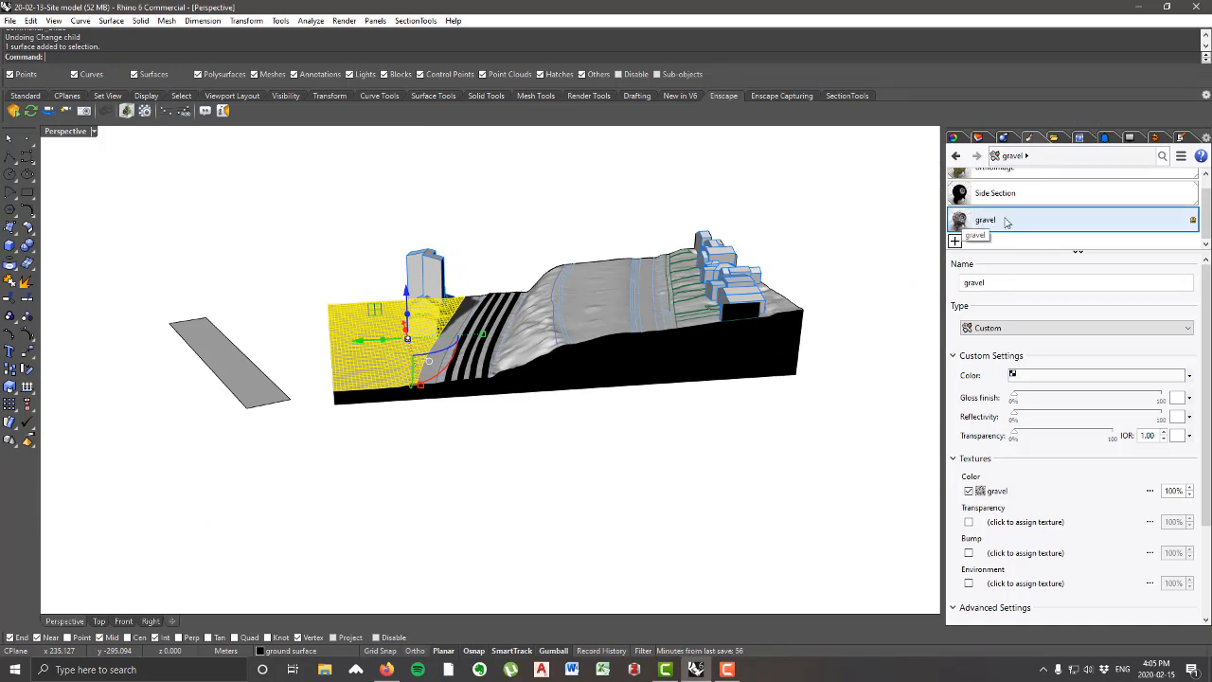
scroll(398, 303, up, 4)
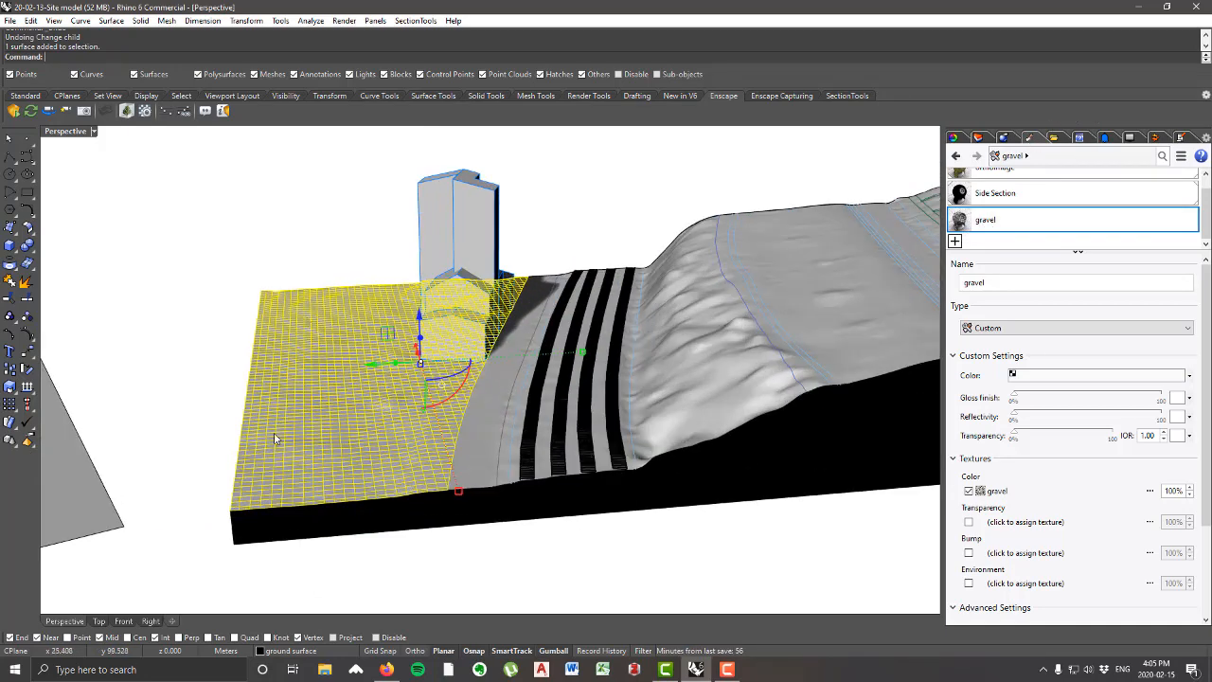
right_click(998, 228)
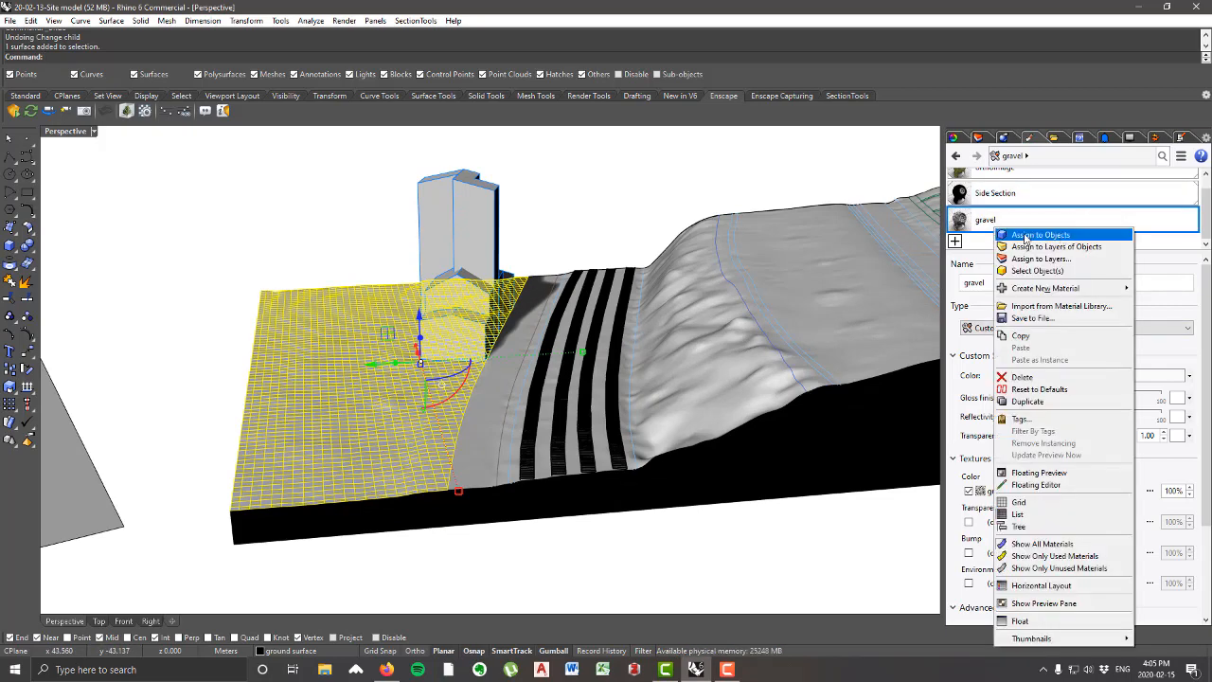
click(1042, 235)
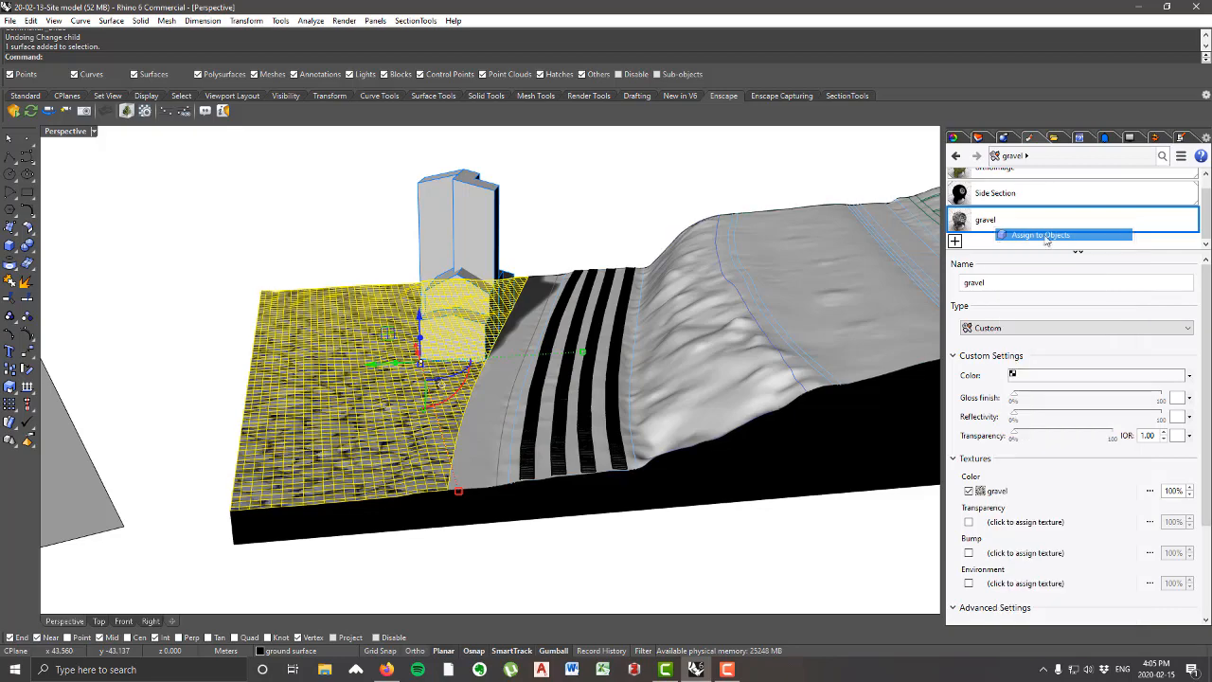
click(268, 246)
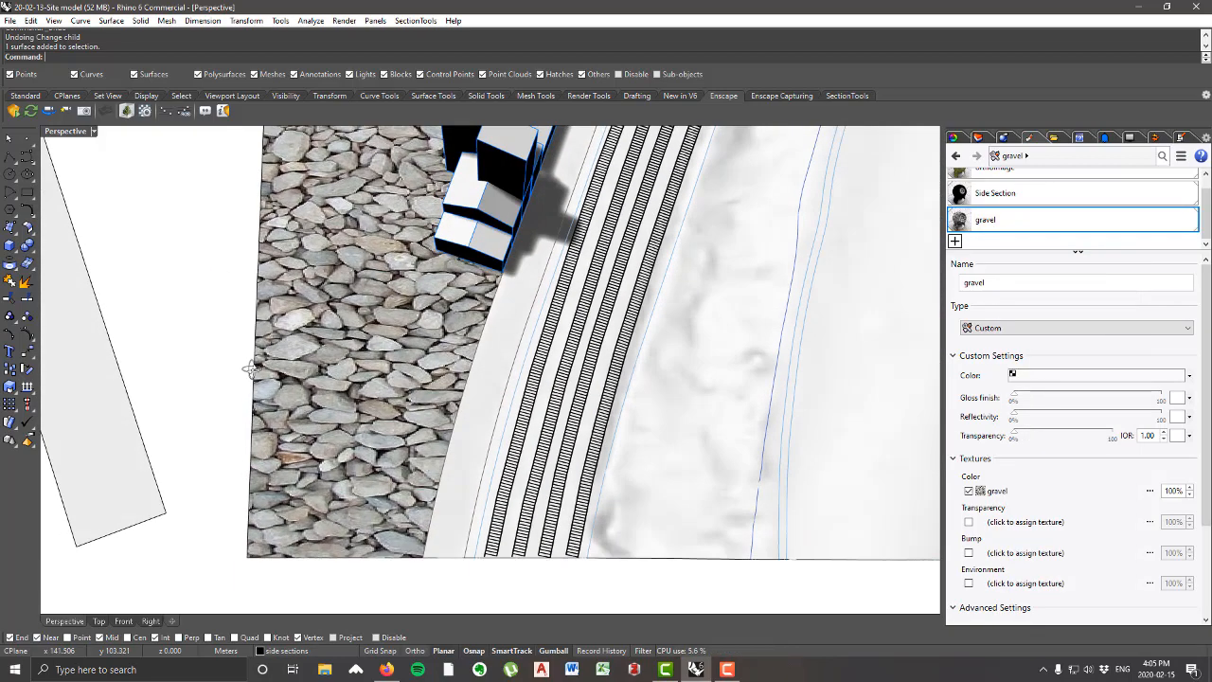
Step: Assign the gravel_bump image as the gravel material's bump texture
right_drag(252, 369, 299, 314)
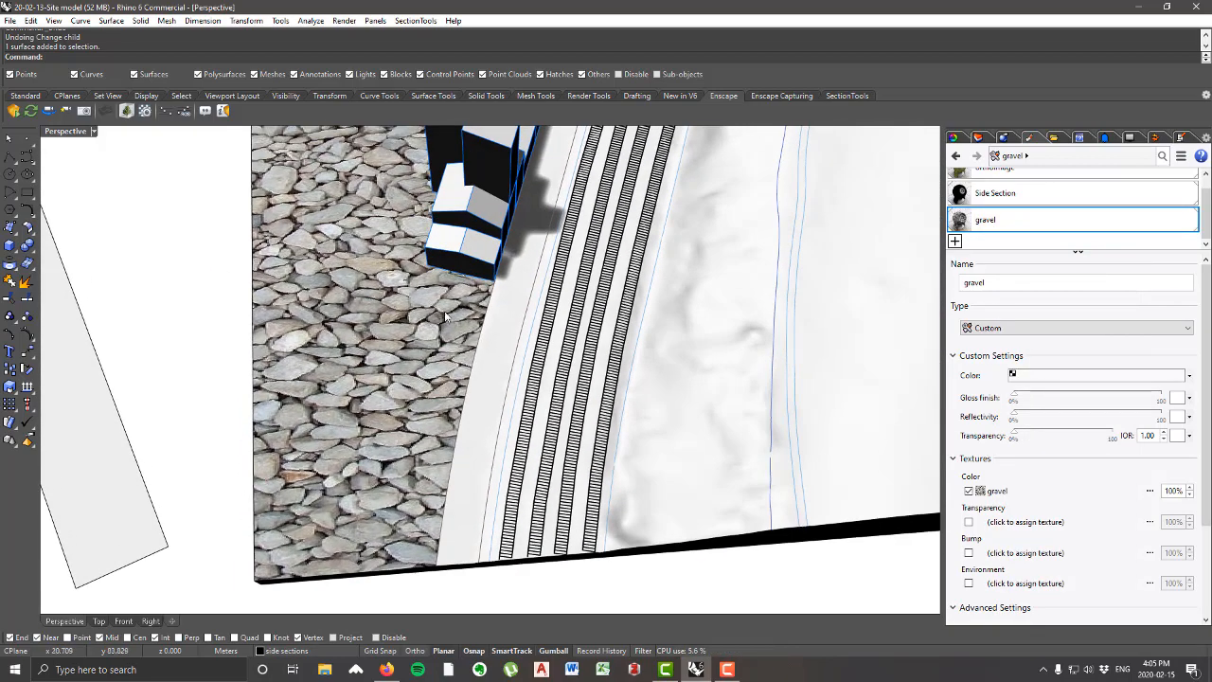
scroll(417, 317, down, 5)
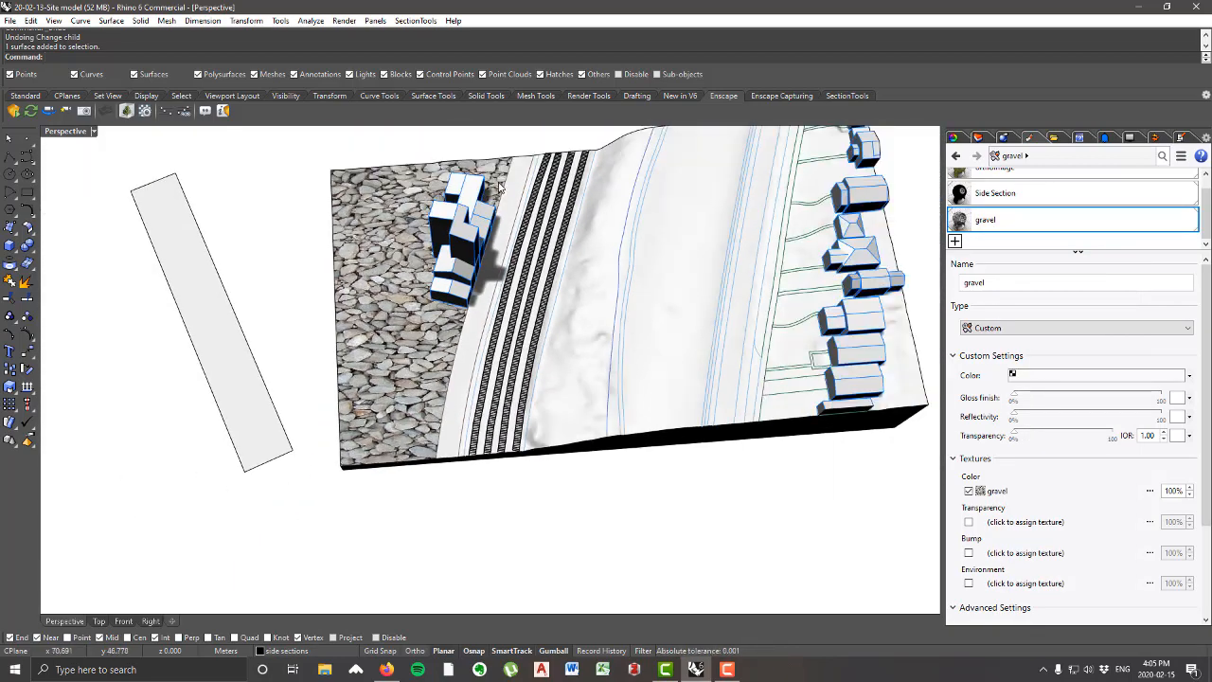
mouse_move(414, 437)
right_down()
mouse_move(435, 444)
mouse_move(407, 450)
right_up()
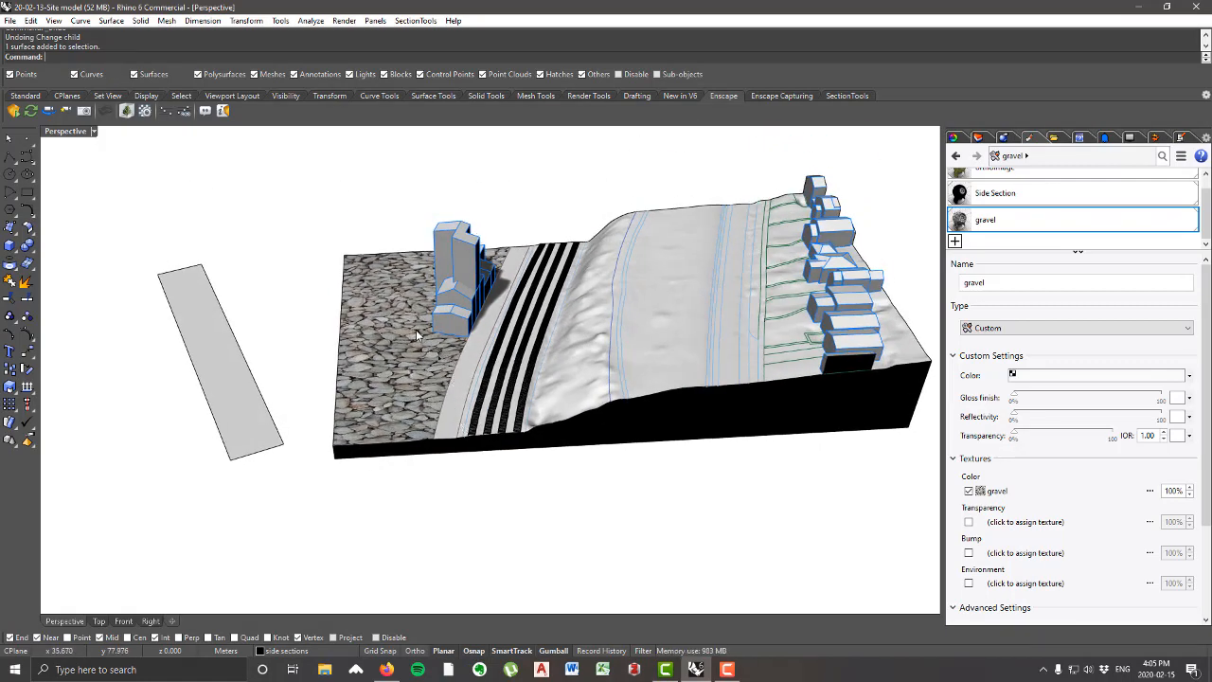
scroll(409, 325, up, 2)
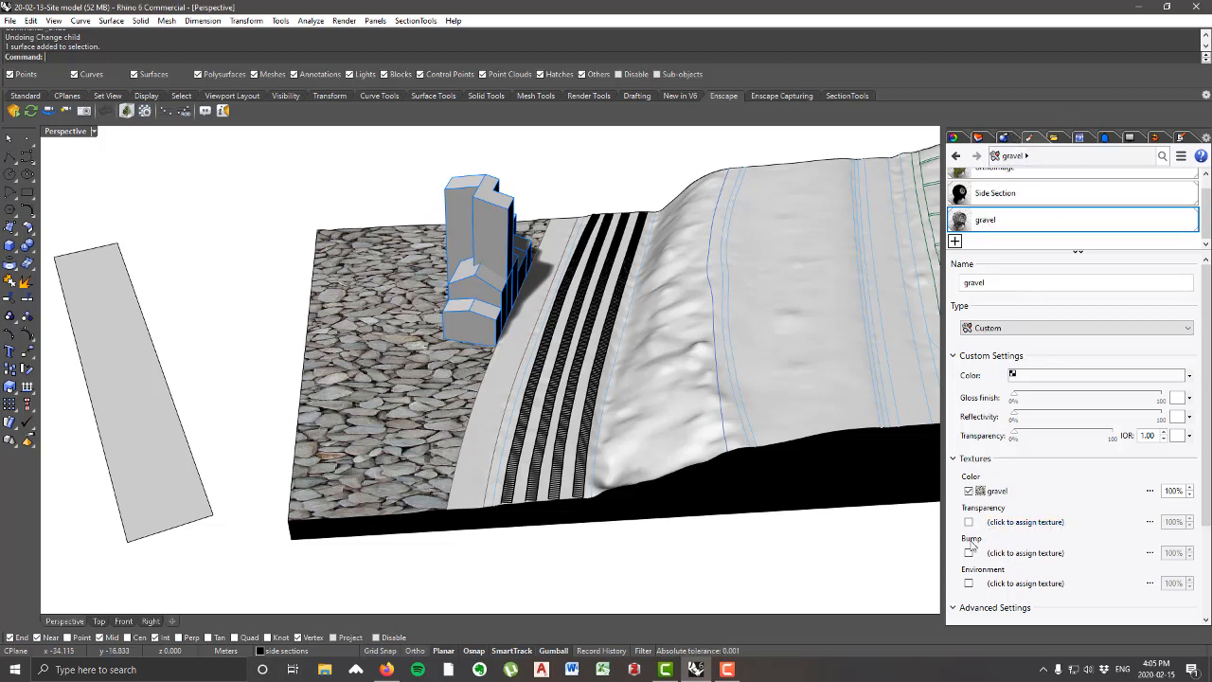
click(1027, 553)
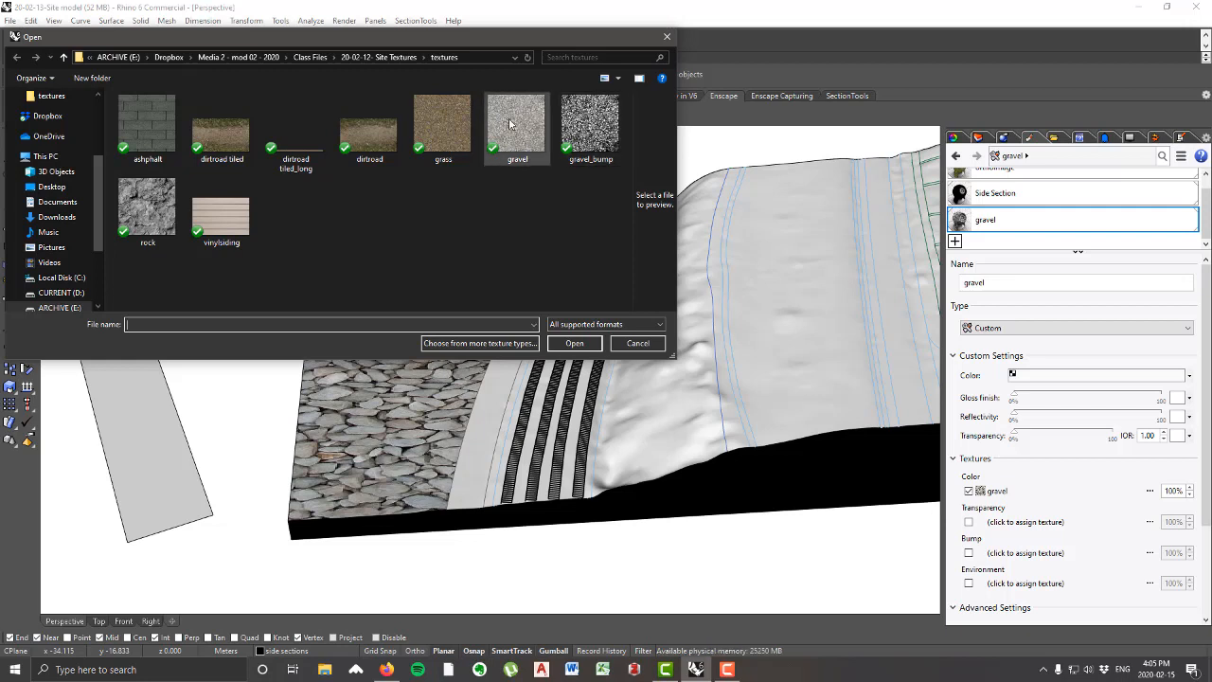
click(587, 132)
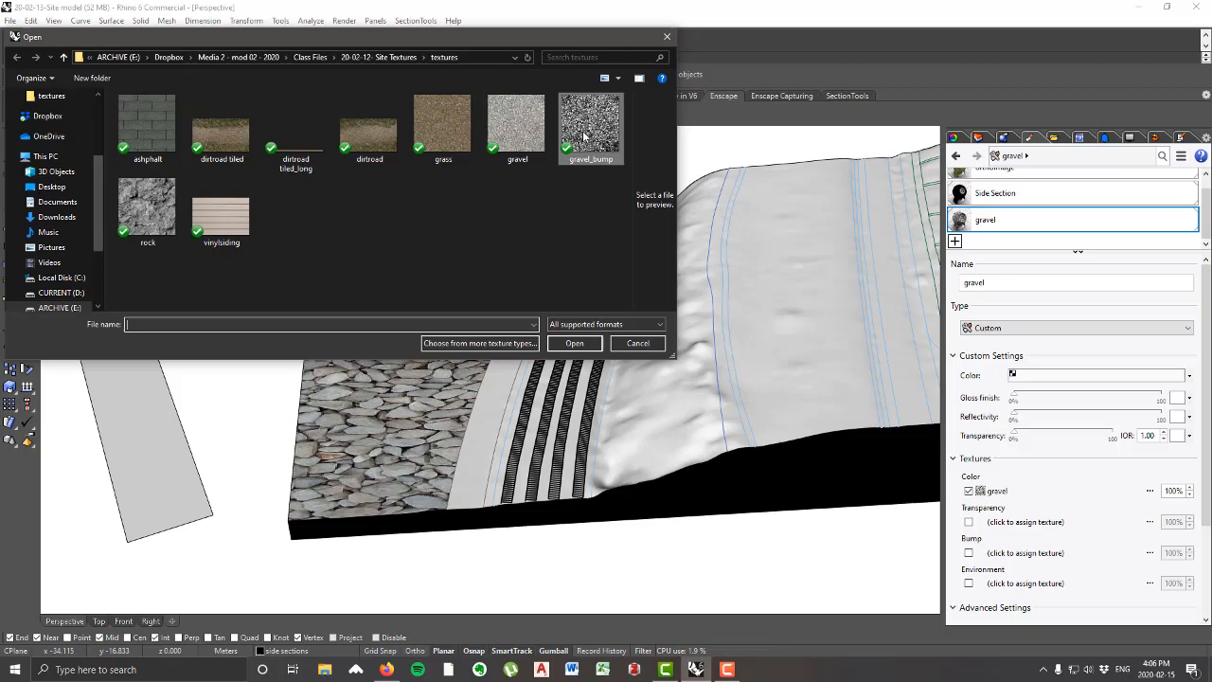
click(573, 341)
Step: Examine the bump effect on the gravel ground surface around the tower building from several angles and distances
scroll(313, 391, up, 3)
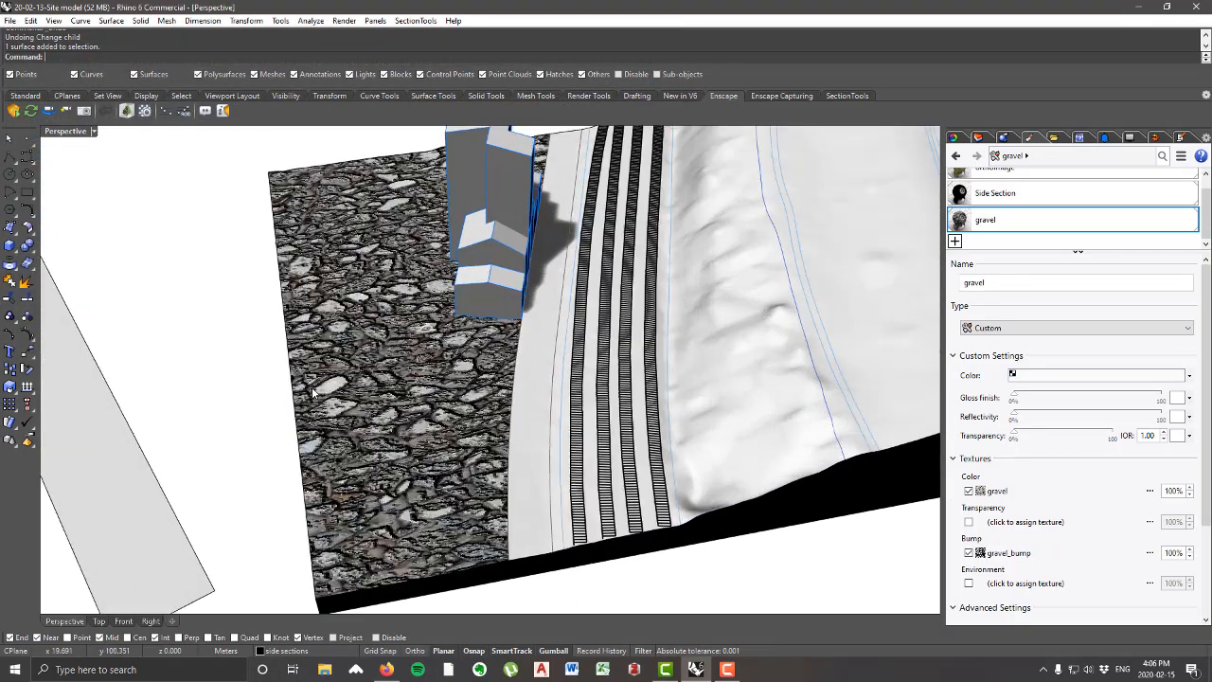
right_drag(312, 392, 417, 364)
scroll(416, 366, down, 4)
scroll(417, 367, up, 4)
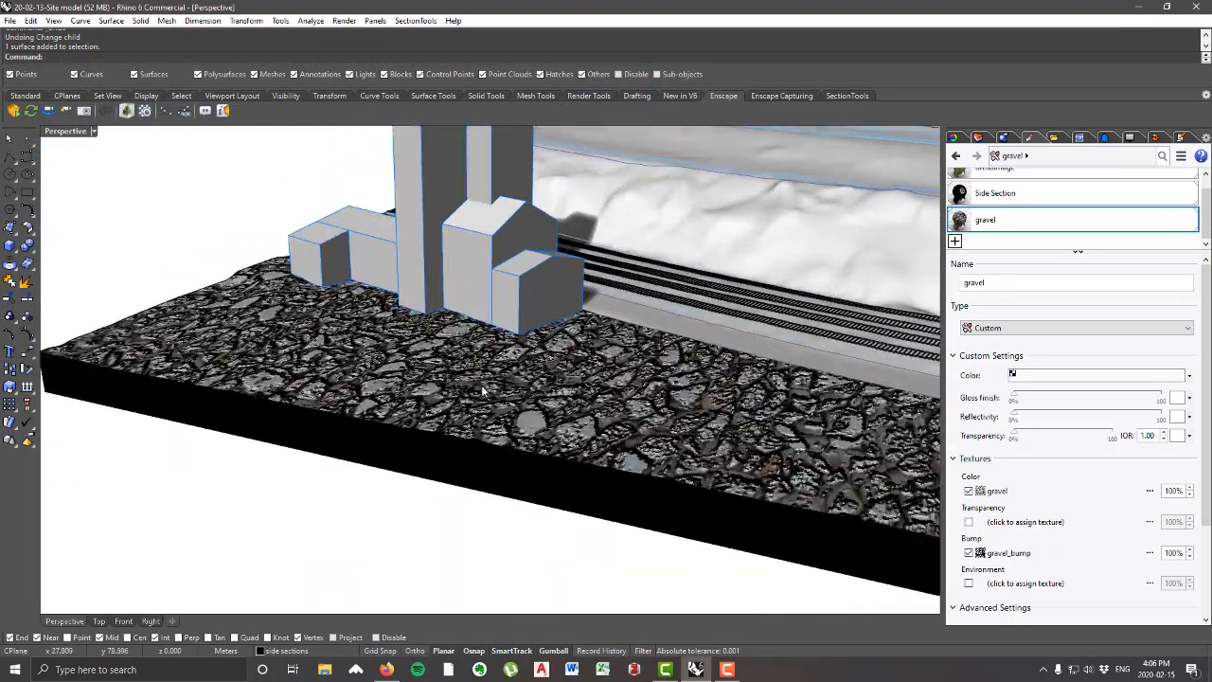
right_drag(483, 390, 574, 443)
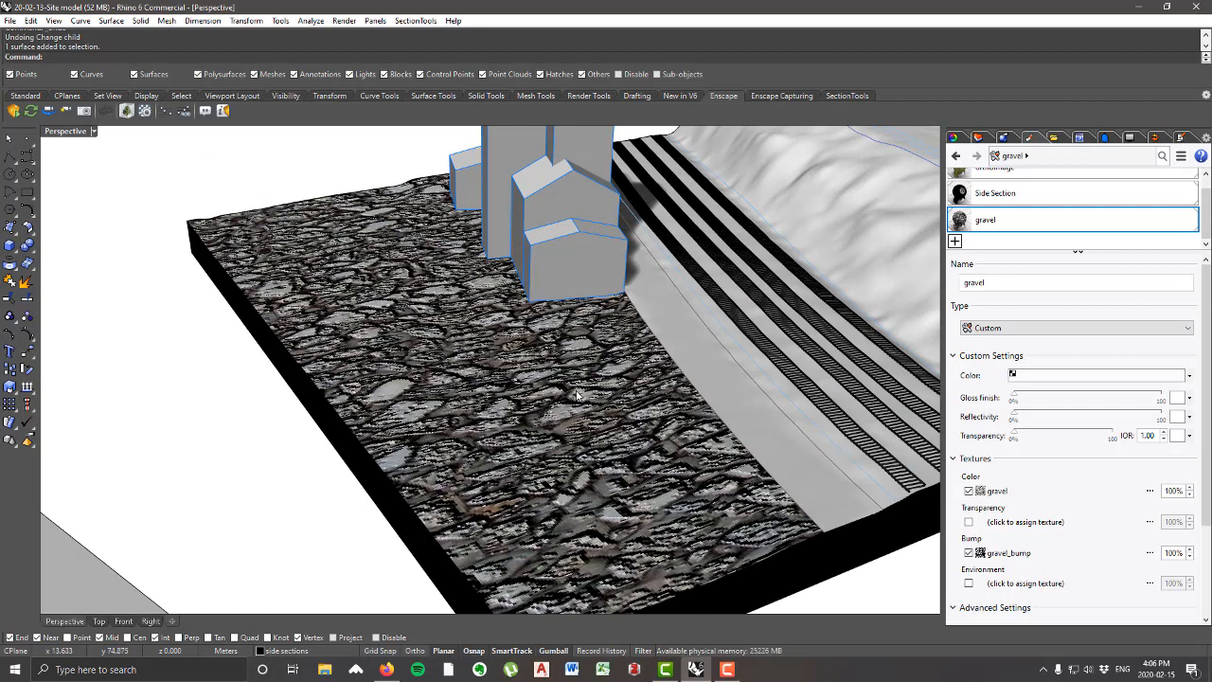
scroll(559, 388, down, 5)
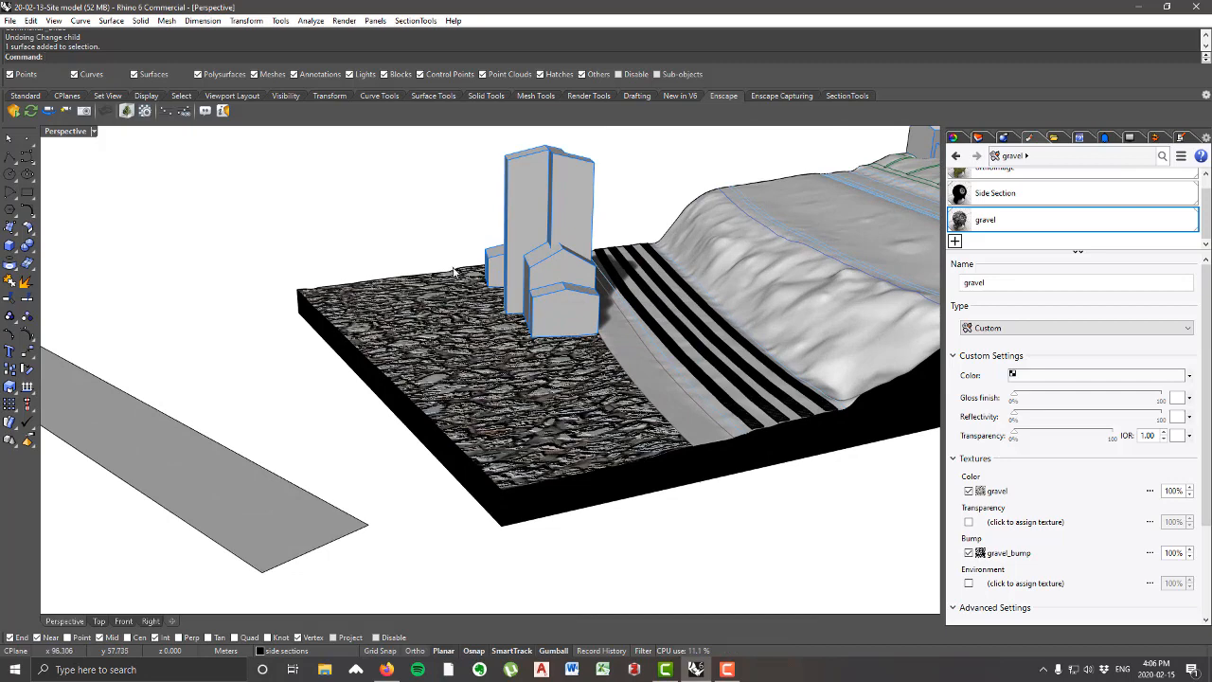
right_drag(451, 317, 407, 322)
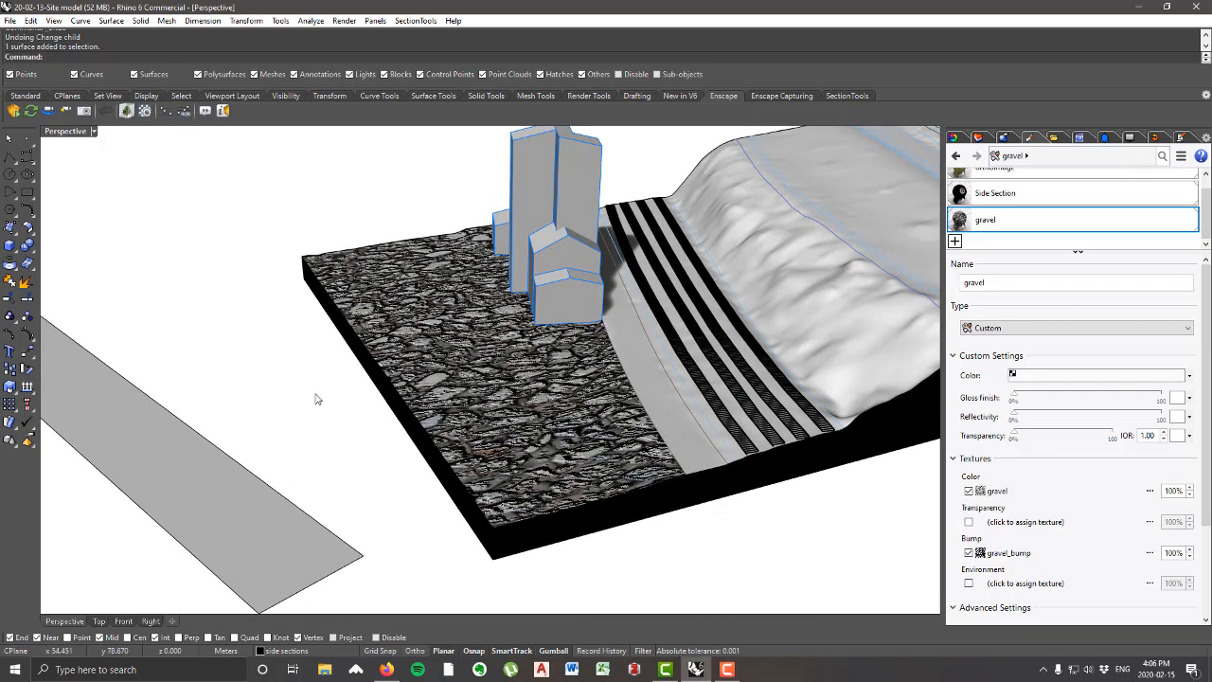
Step: Switch to Photoshop and try to open gravel.jpg from the recent files
click(106, 661)
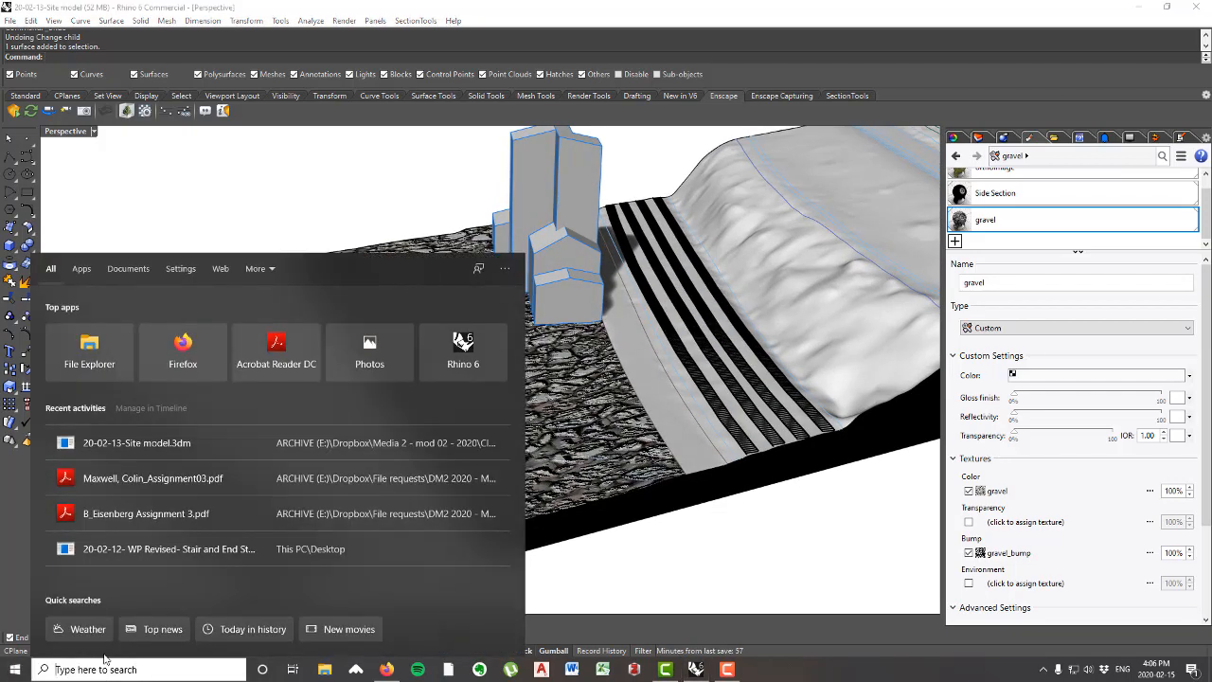
text(photo)
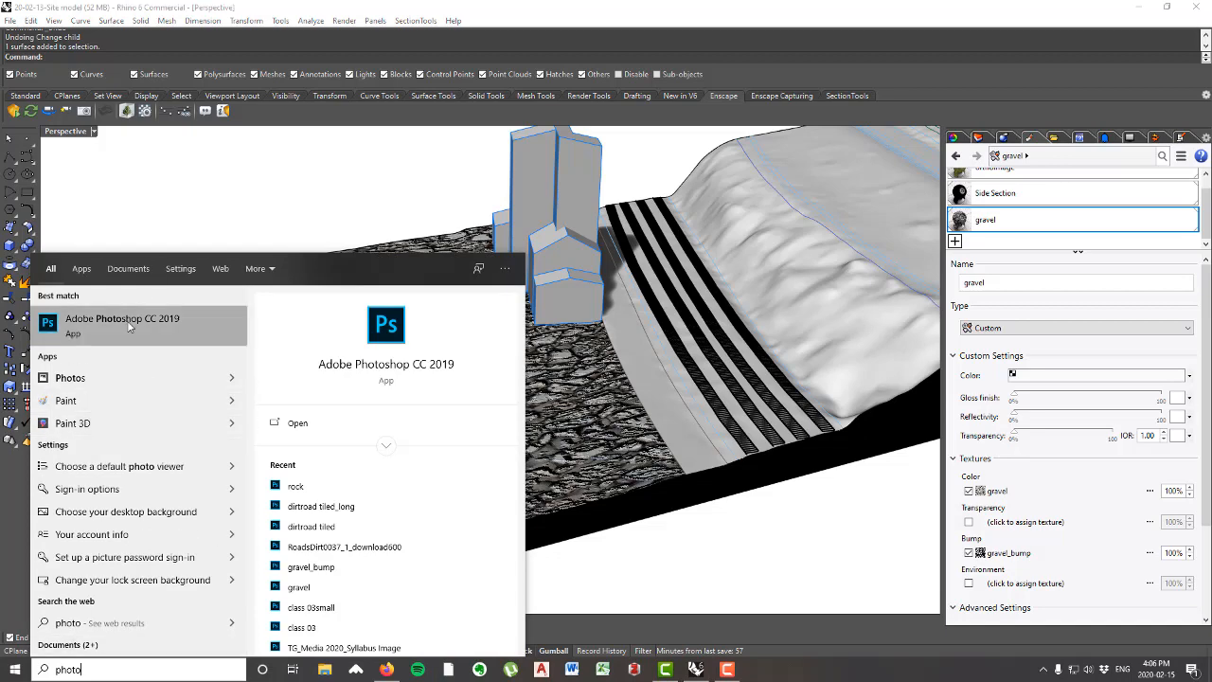
click(128, 327)
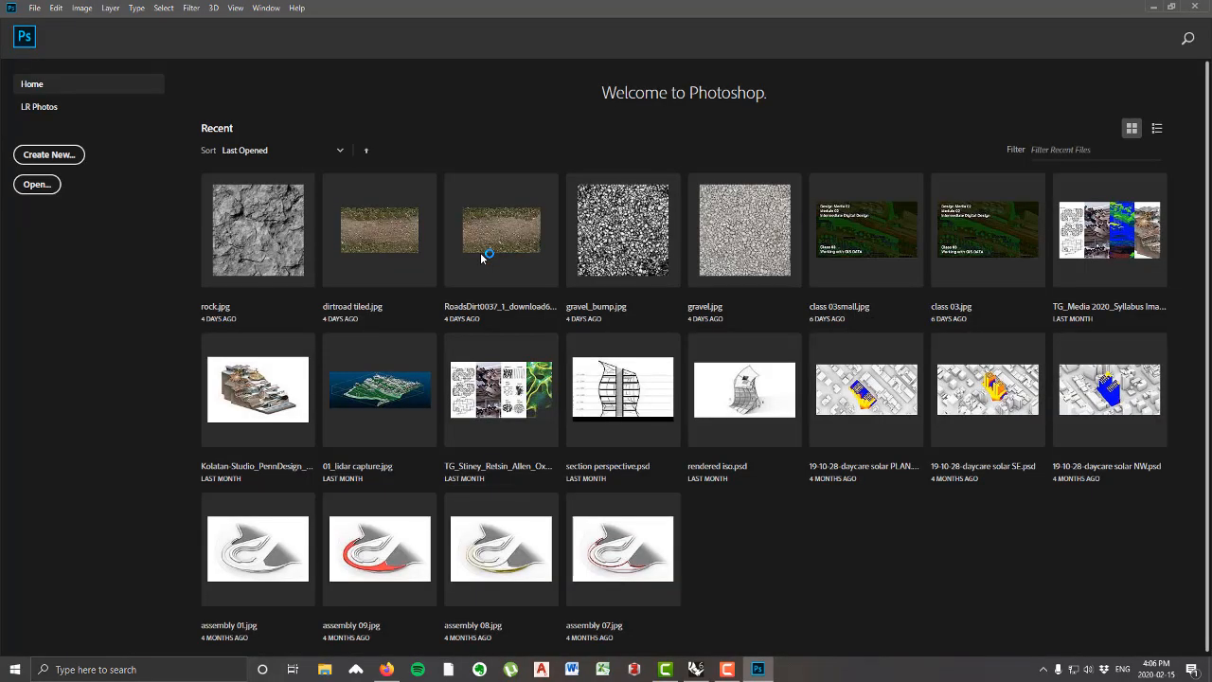
click(755, 246)
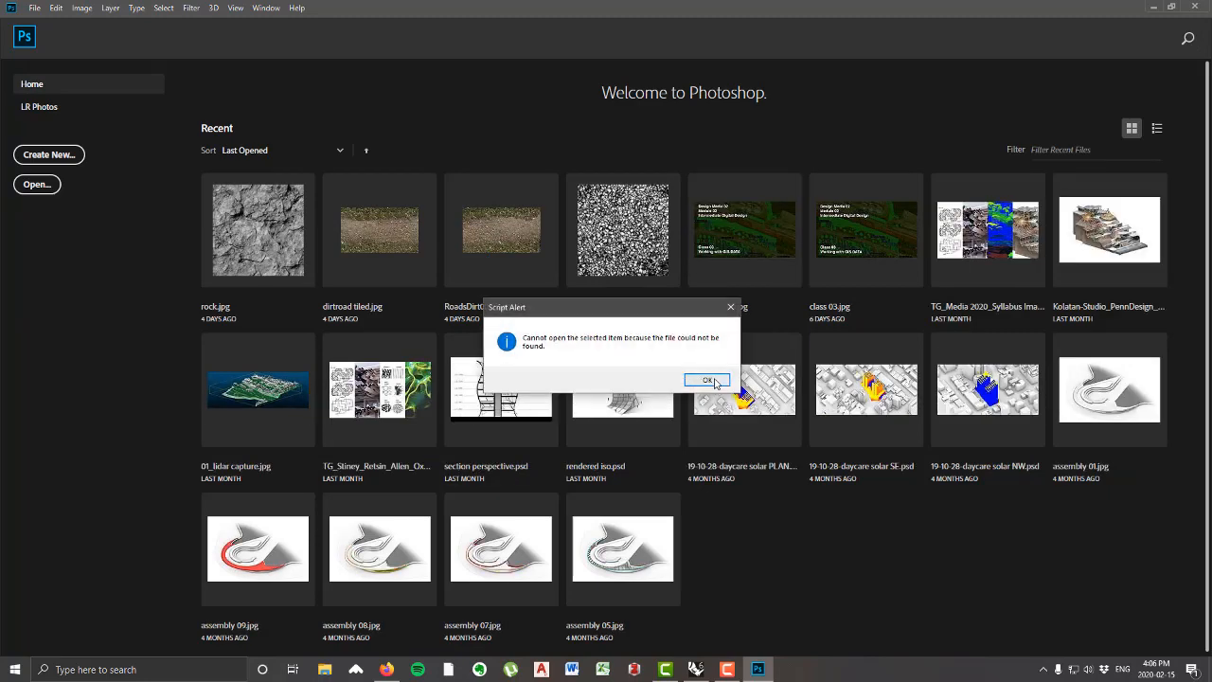
click(708, 379)
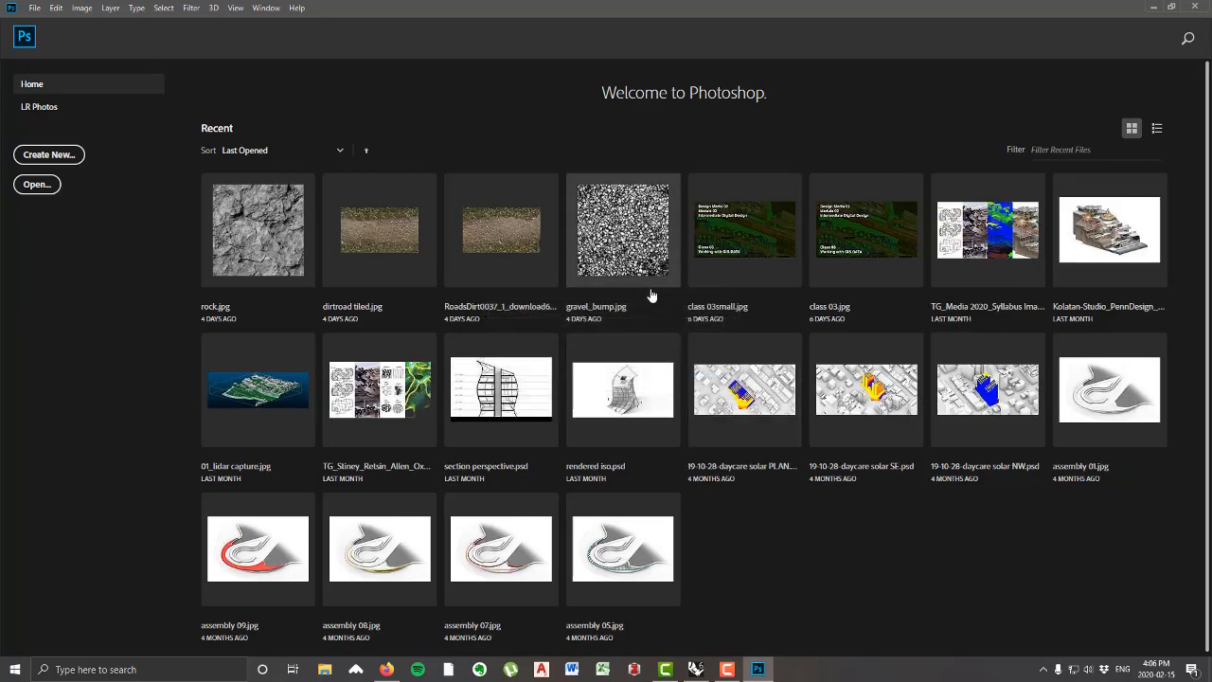
Step: Open the gravel image from the Dropbox textures folder under Media 2 - mod 02 - 2020, Class Files, 20-02-12- Site Textures
click(39, 184)
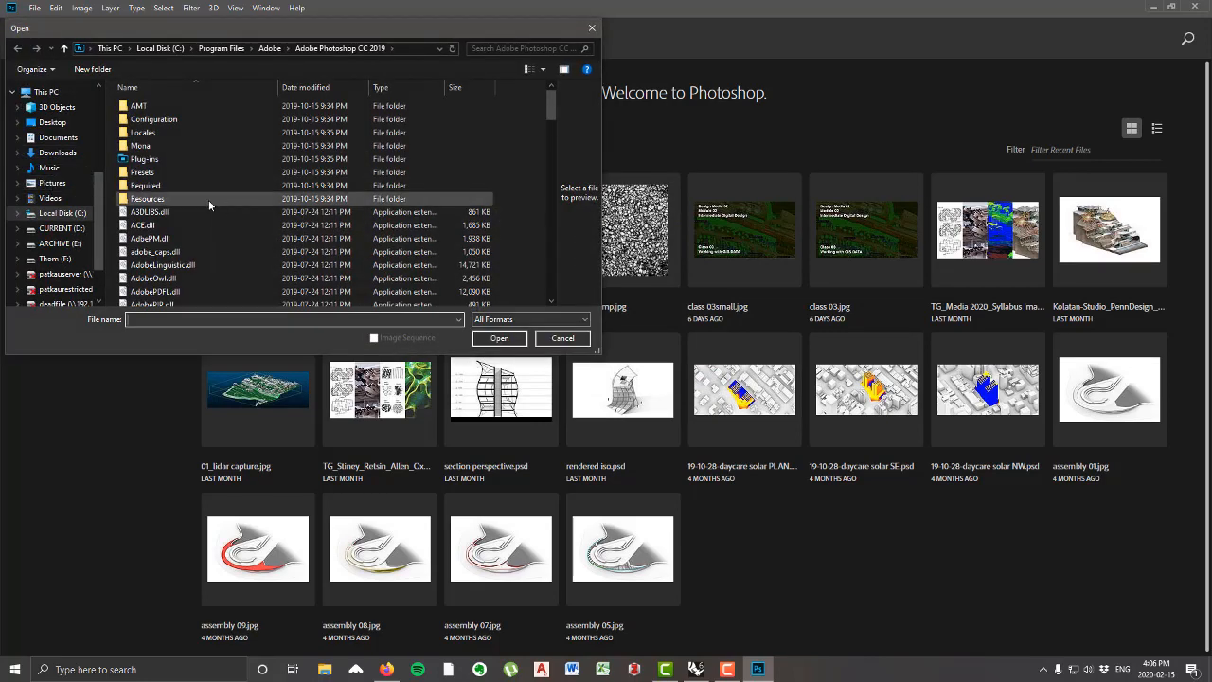
scroll(65, 206, up, 4)
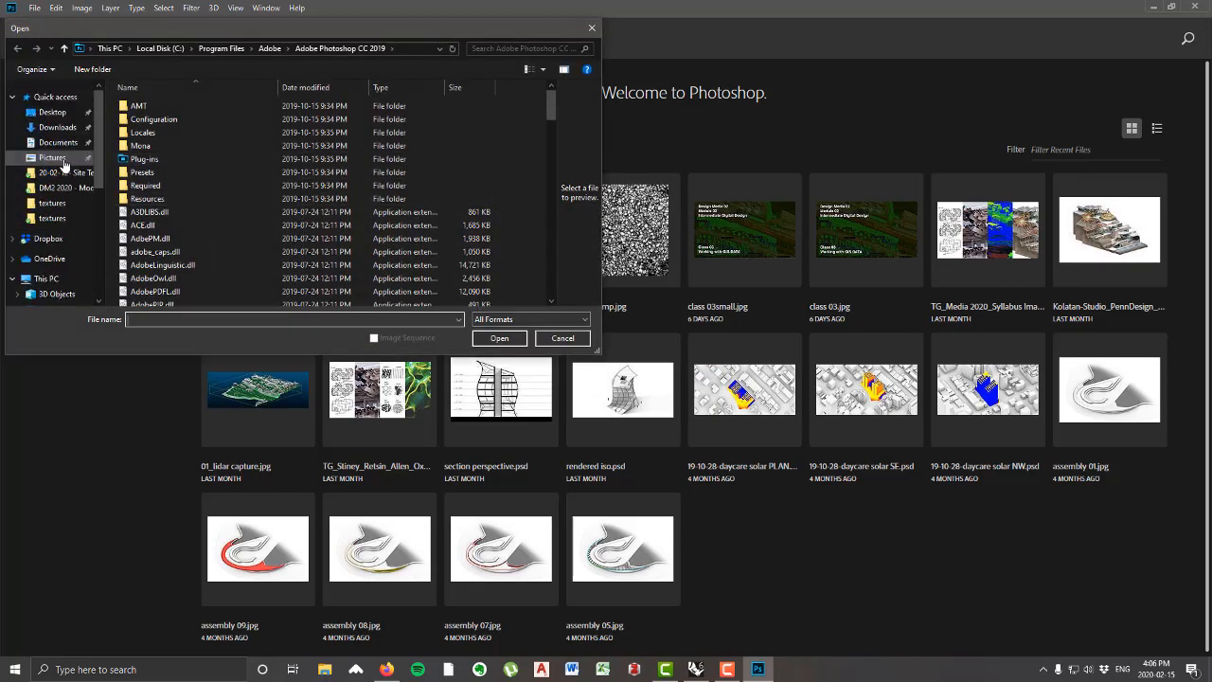
click(46, 239)
double_click(175, 134)
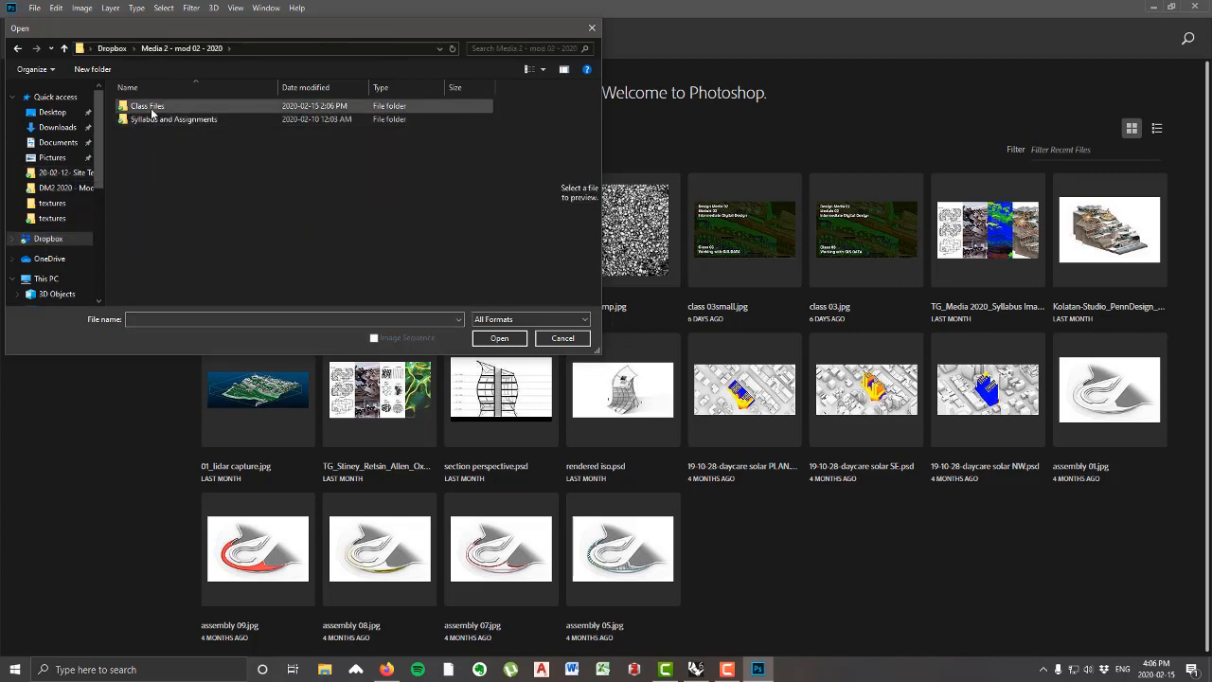
double_click(162, 108)
double_click(159, 148)
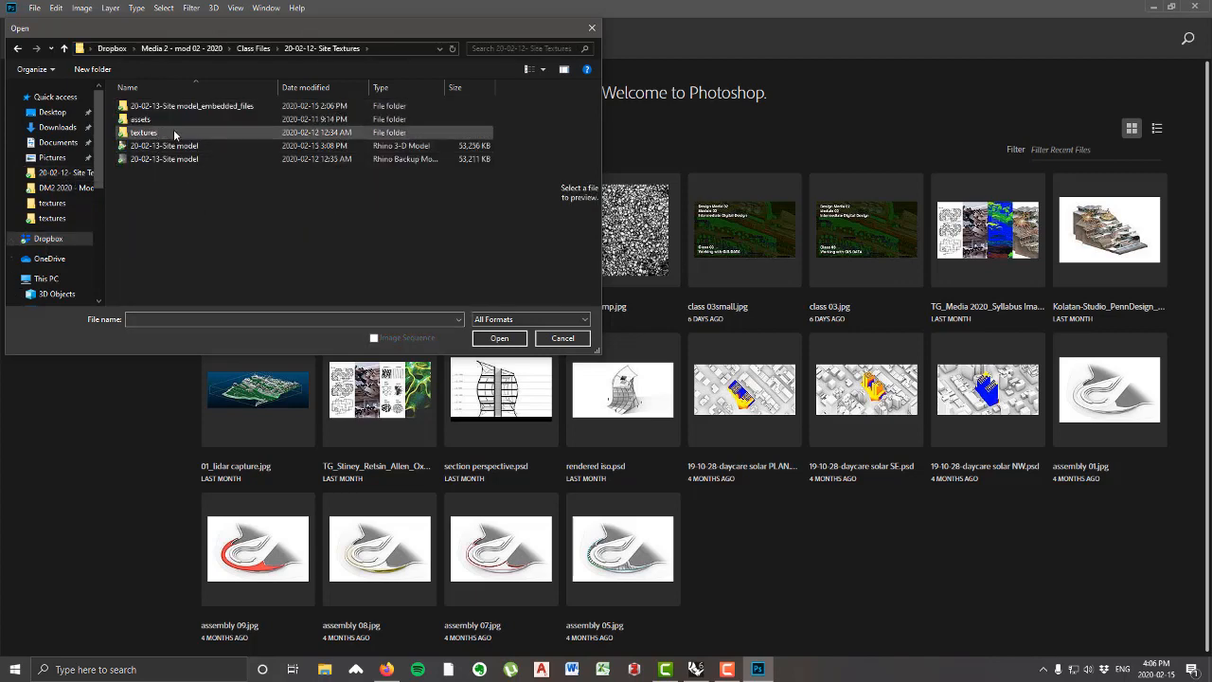
double_click(163, 133)
double_click(528, 119)
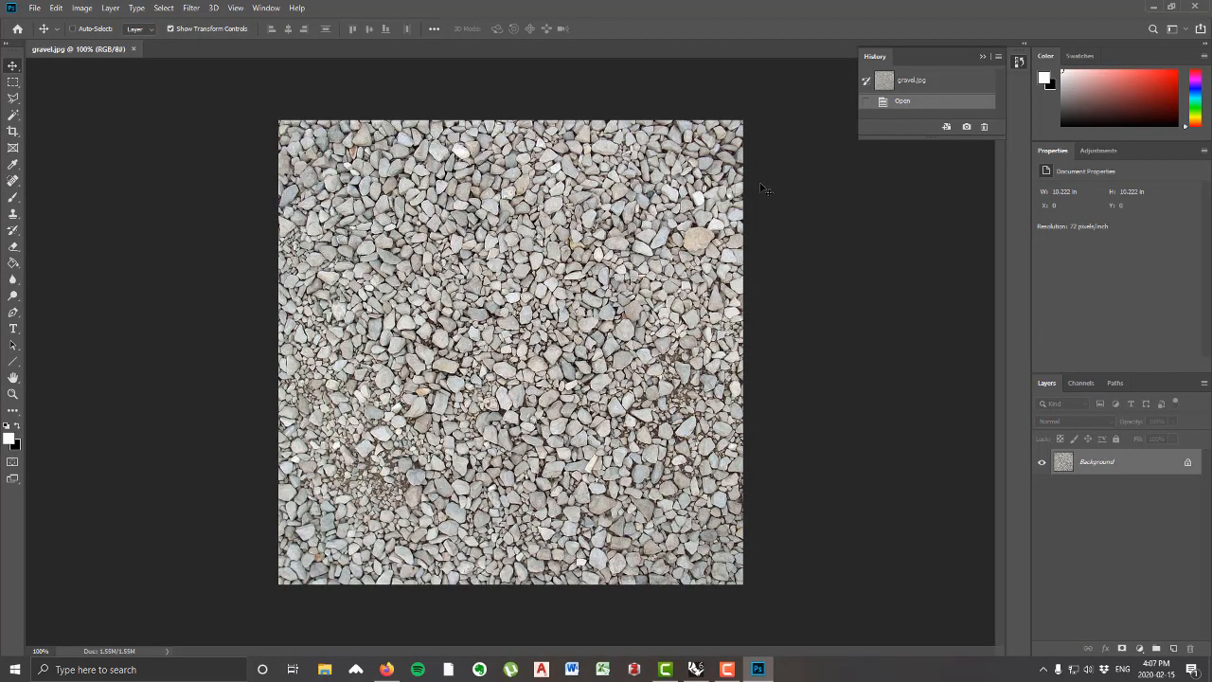
Step: Convert the gravel image to Grayscale mode, discarding its color information
click(83, 8)
mouse_move(90, 23)
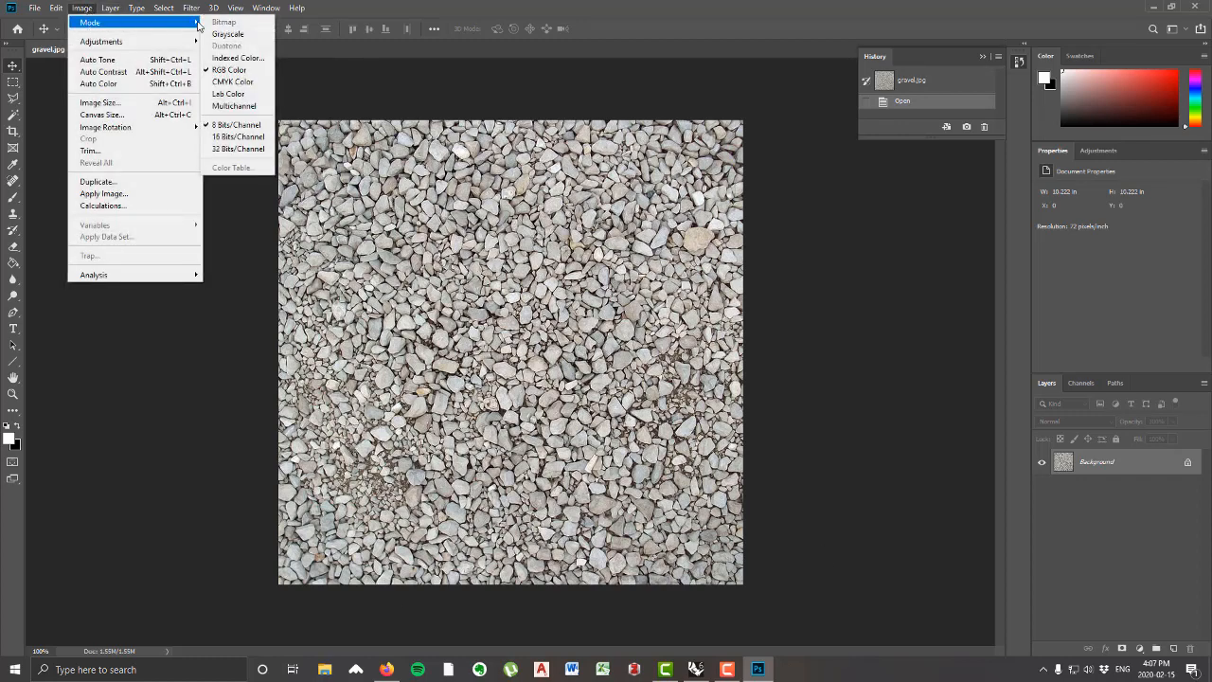
click(244, 38)
click(555, 269)
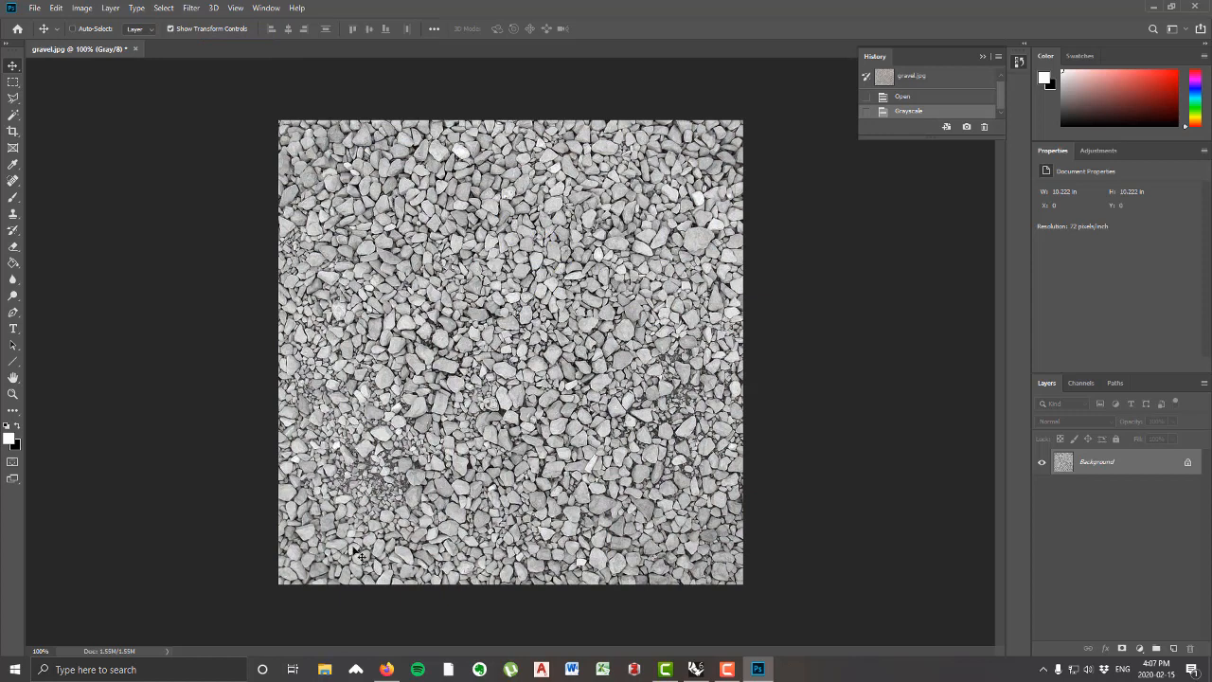
Step: Increase the gravel image's contrast with a Levels adjustment, setting the black input level to 84 and the white input level to 197
click(83, 9)
mouse_move(152, 41)
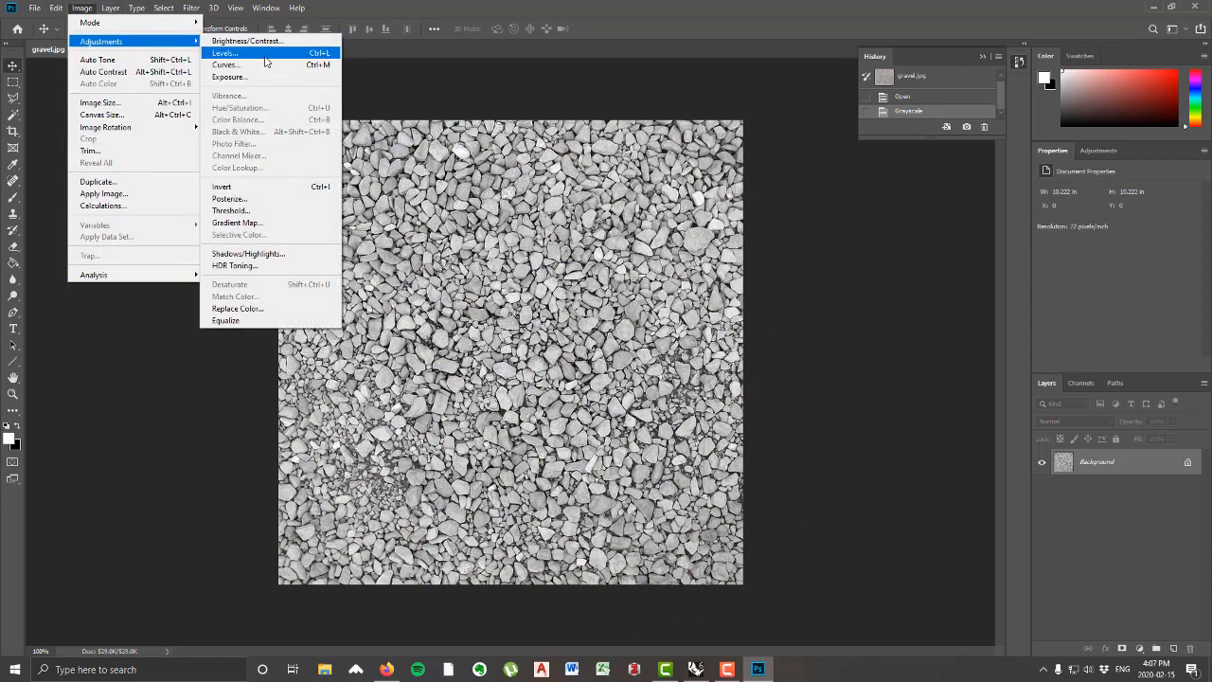
click(227, 53)
drag(961, 274, 923, 272)
drag(801, 272, 854, 274)
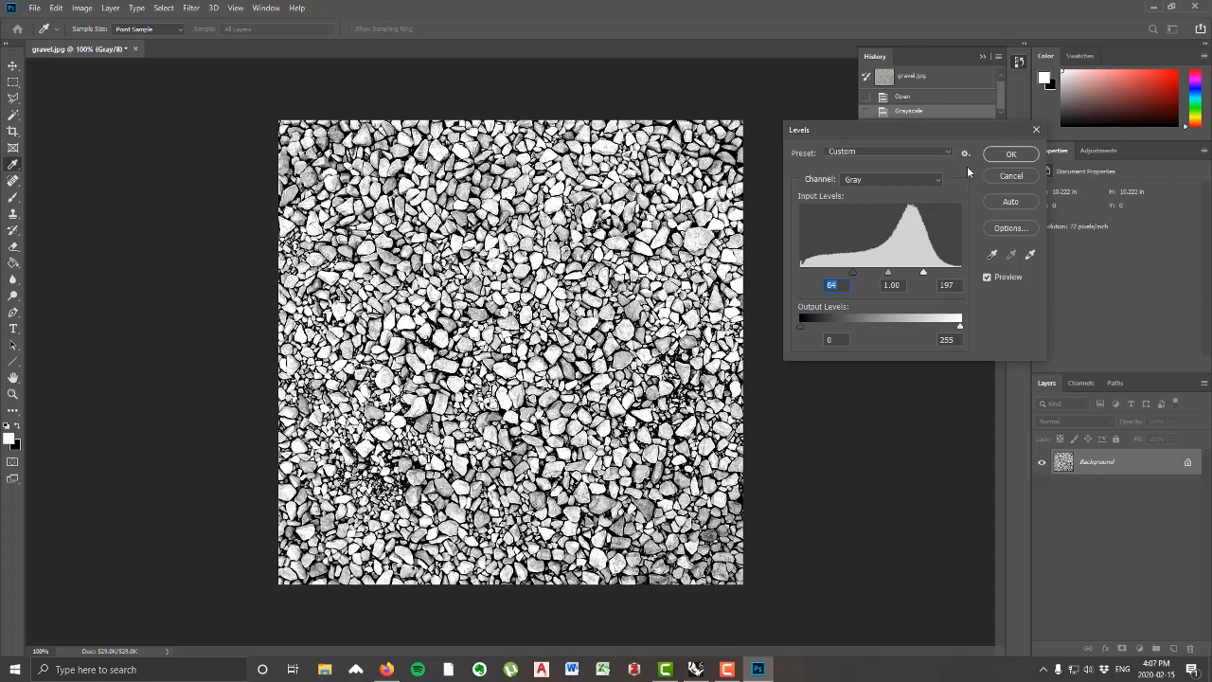
click(1032, 154)
key(v)
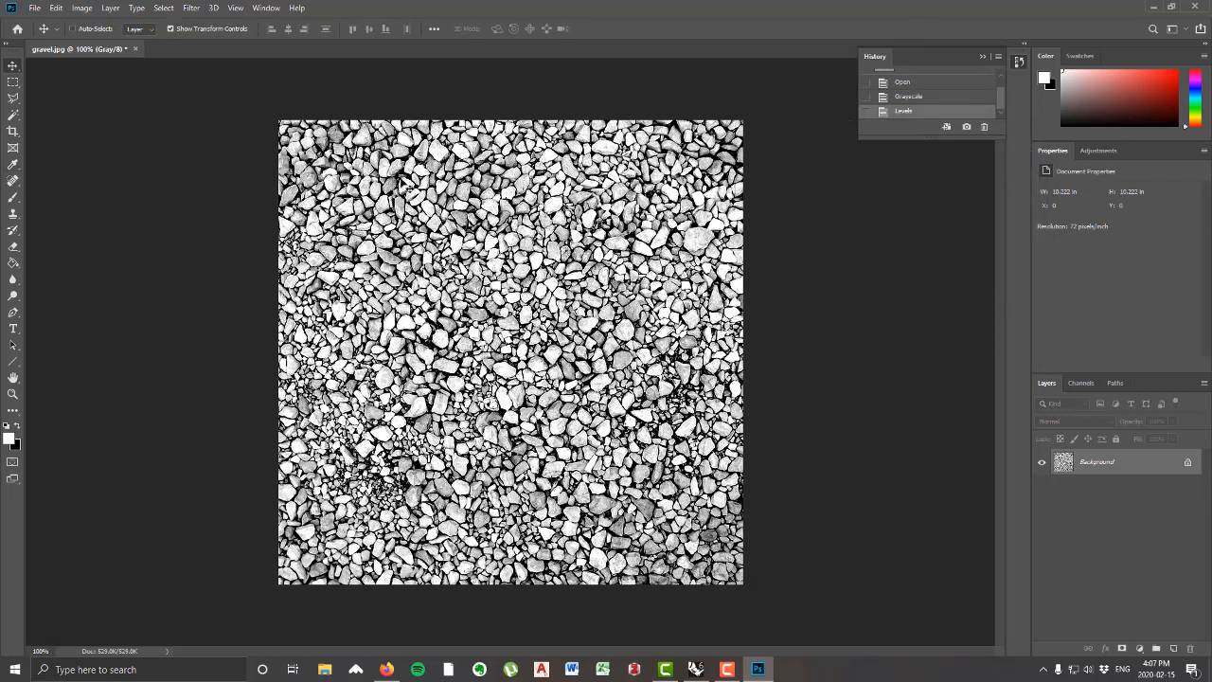
click(34, 8)
click(68, 150)
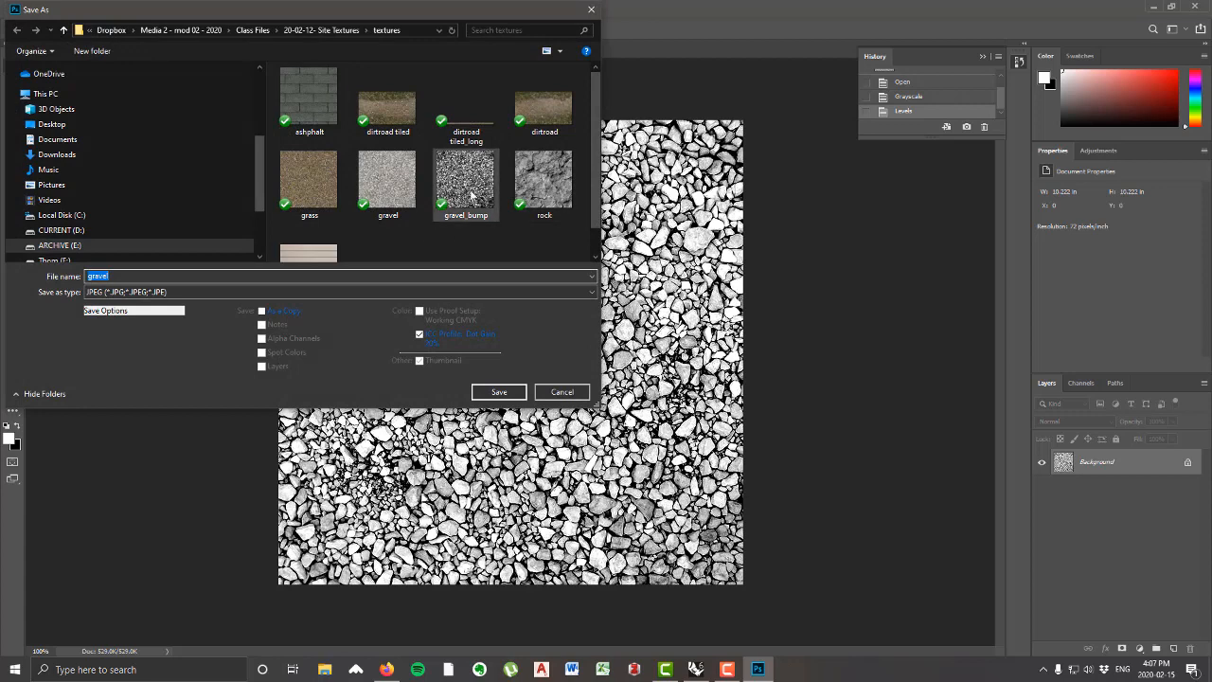
click(485, 192)
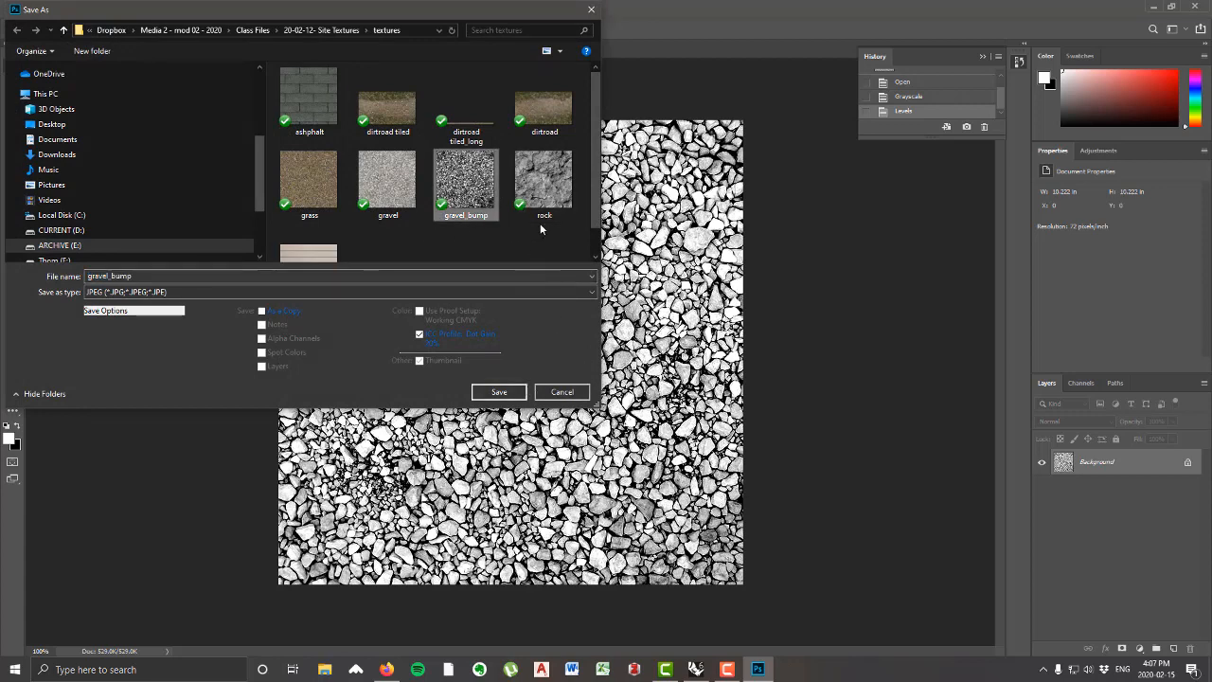
click(563, 392)
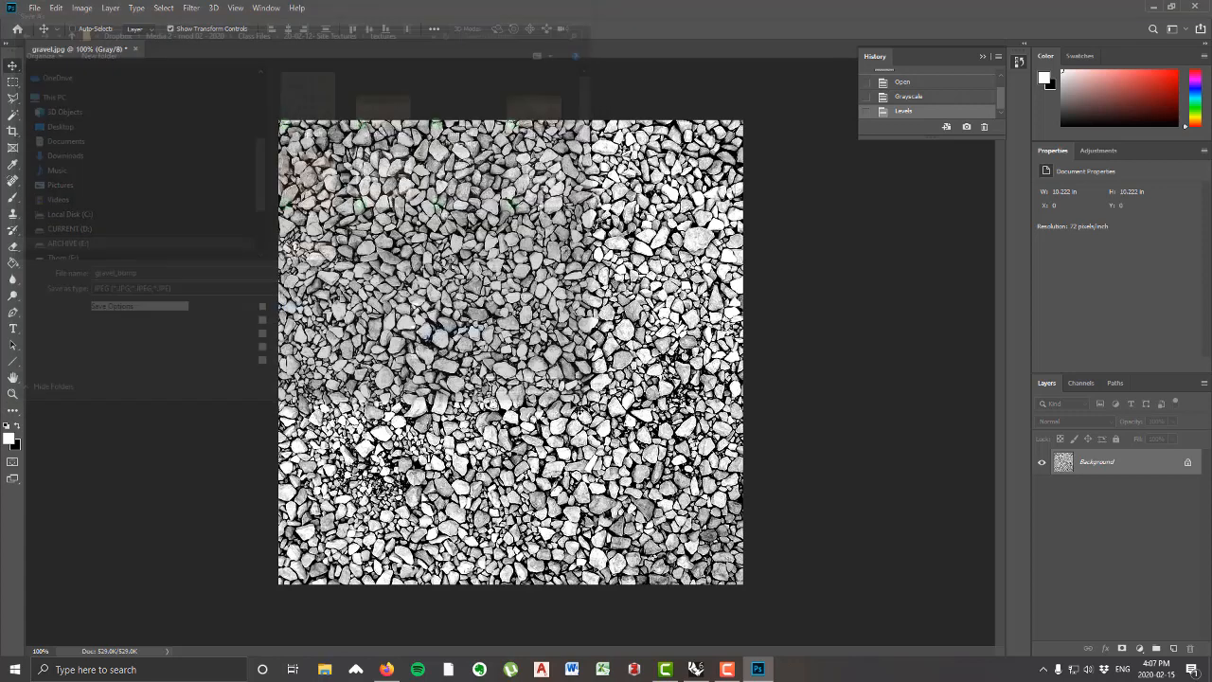
Step: Switch back to Rhino and set the gravel material's bump texture amount to 50%
click(696, 668)
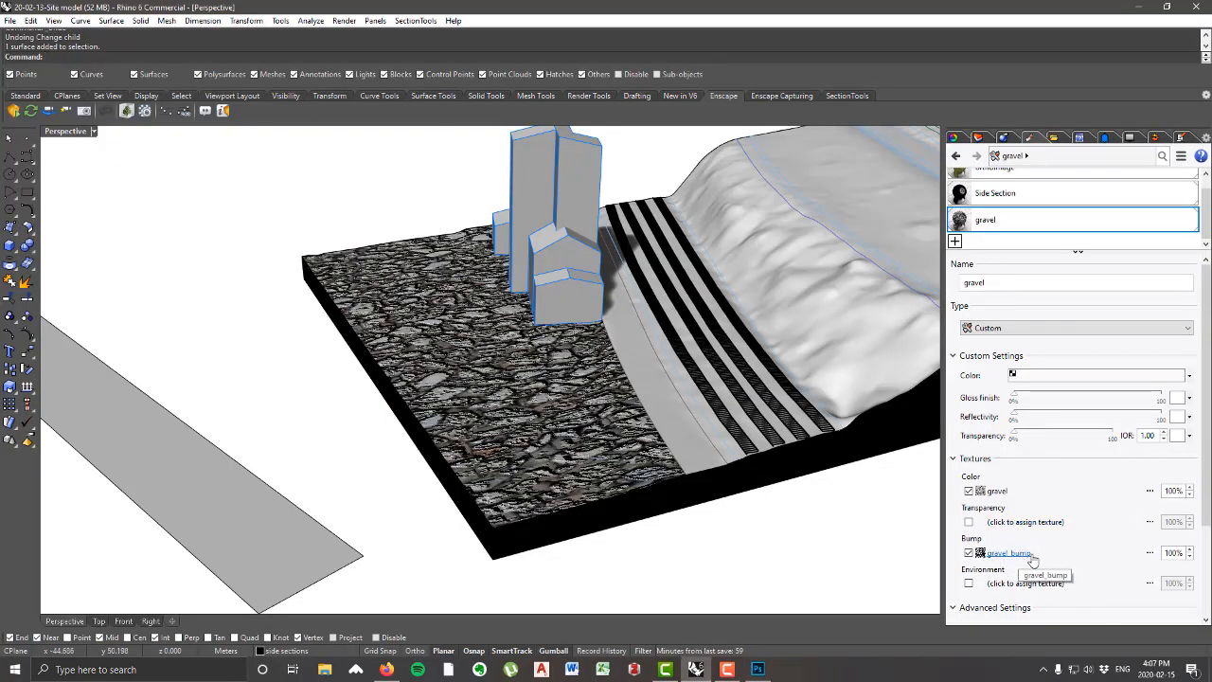
click(1192, 553)
scroll(527, 455, up, 5)
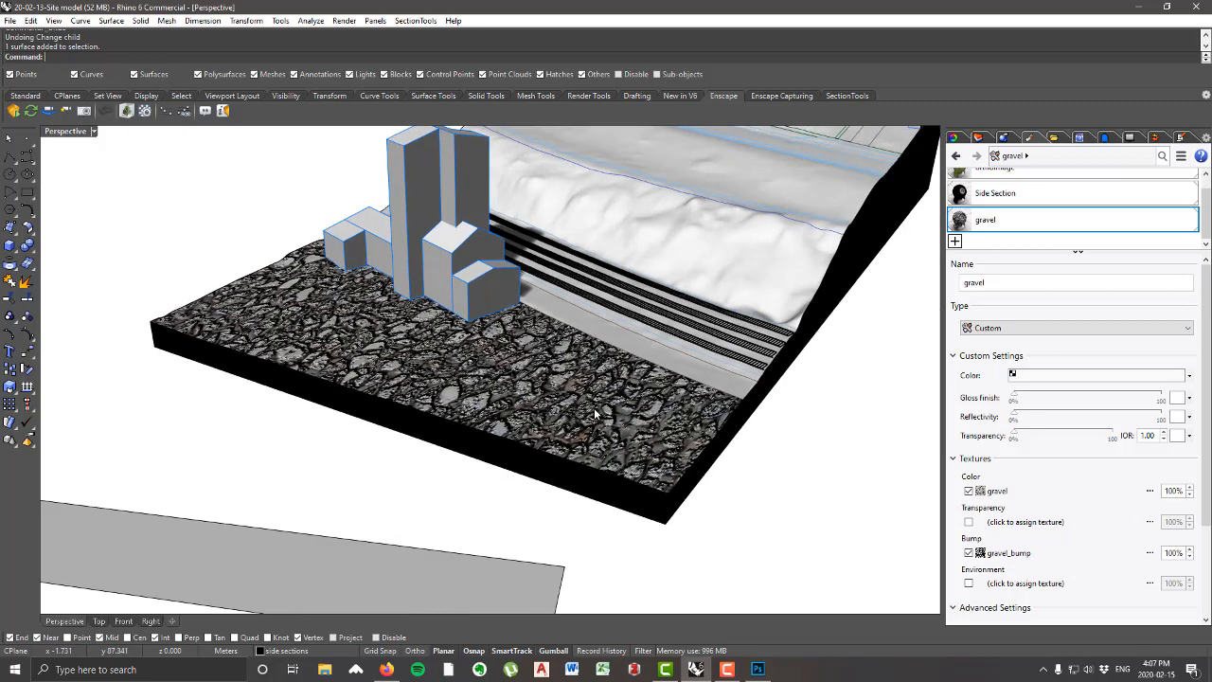
click(1192, 558)
click(1191, 559)
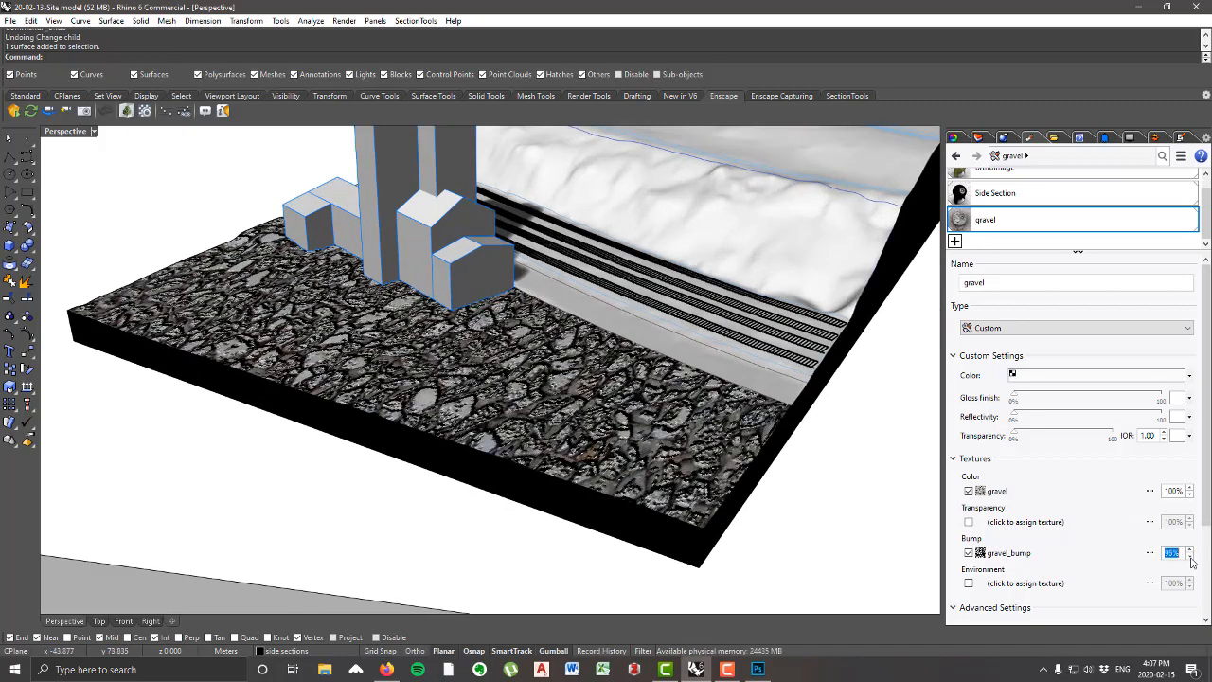
click(1190, 556)
click(1191, 559)
click(1190, 558)
drag(1183, 553, 1084, 552)
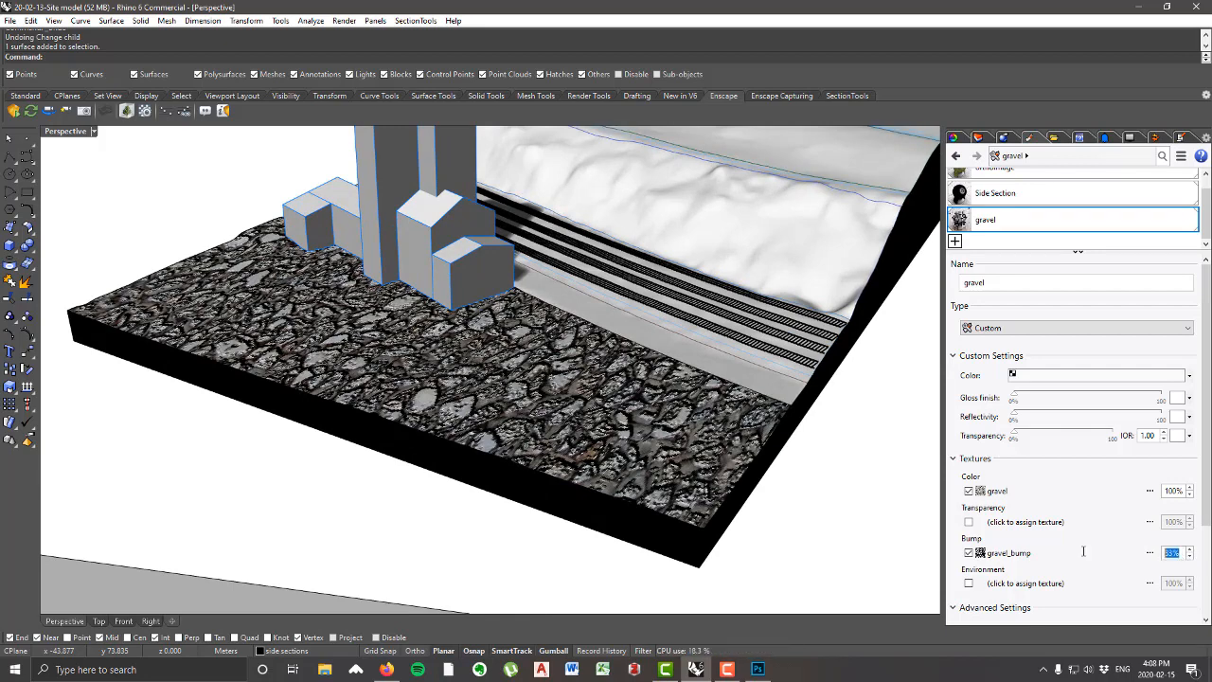
text(50)
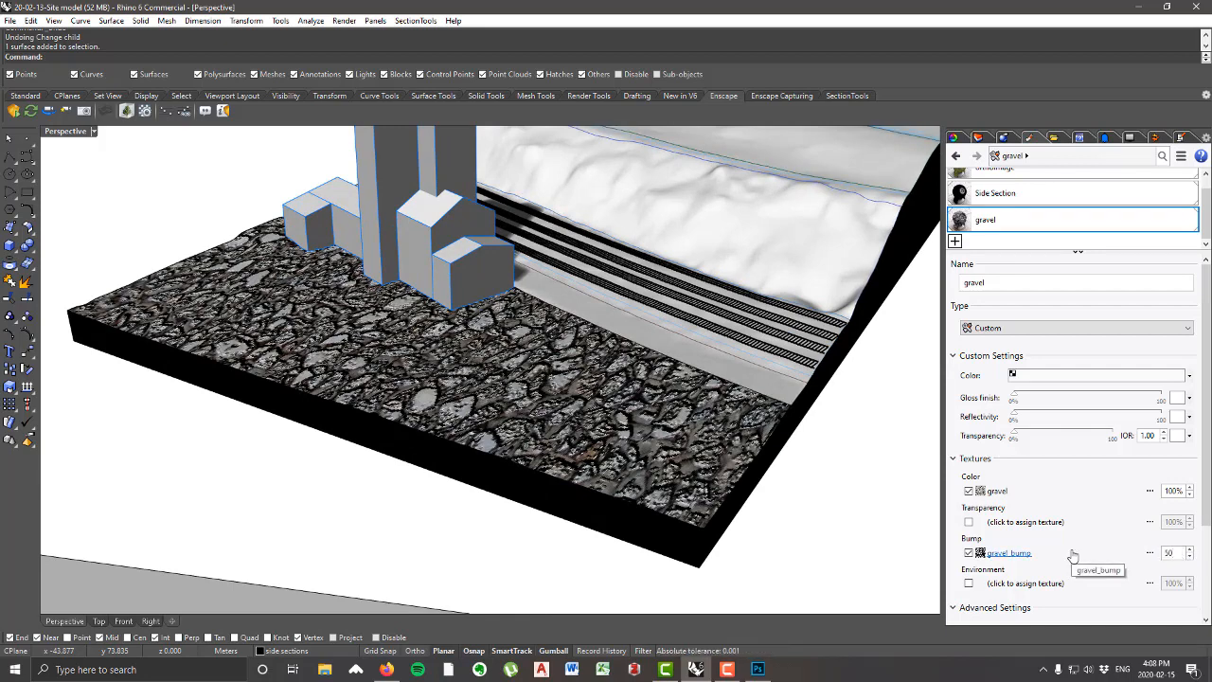
key(Return)
Step: Examine how the 50% bump looks on the gravel ground surface, from low oblique to near-overhead views and at varying distances
scroll(476, 357, up, 3)
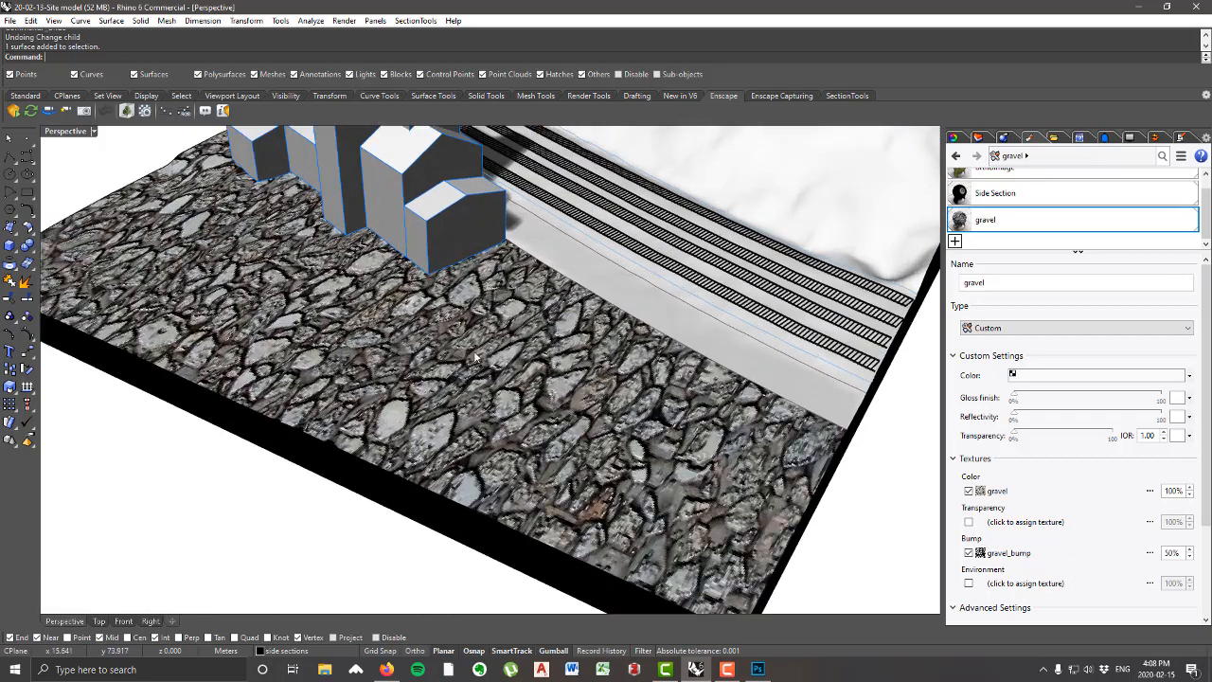
scroll(478, 358, down, 4)
right_drag(477, 358, 384, 308)
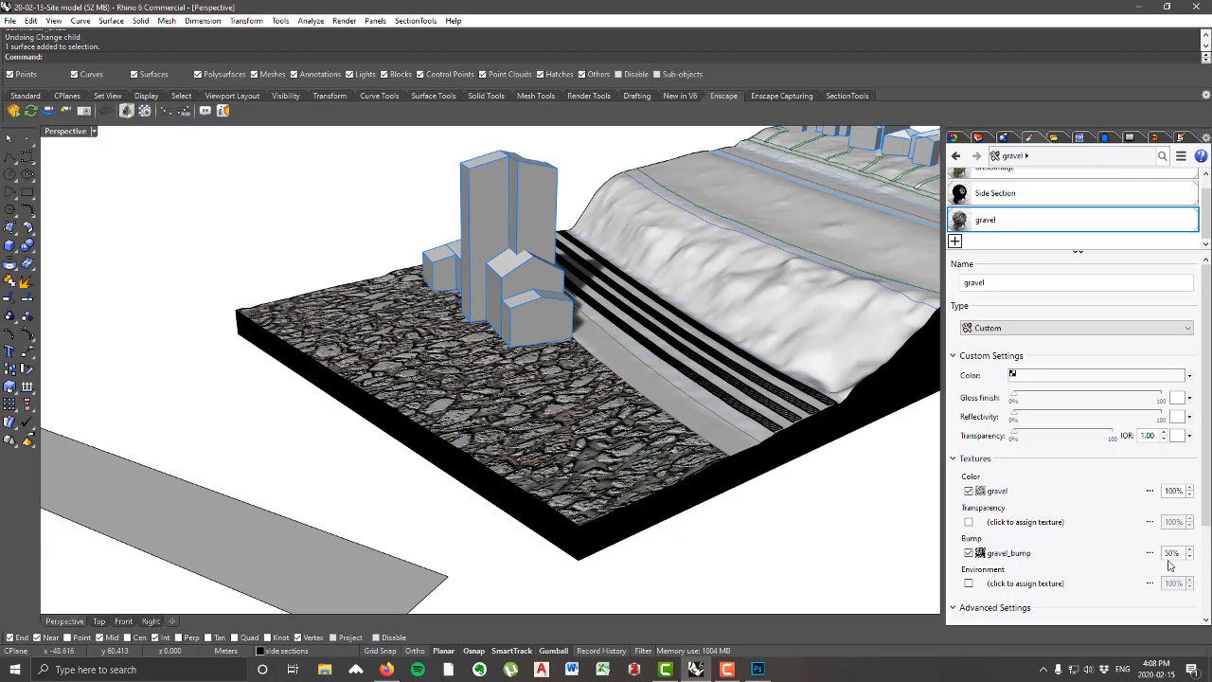
right_drag(632, 409, 576, 423)
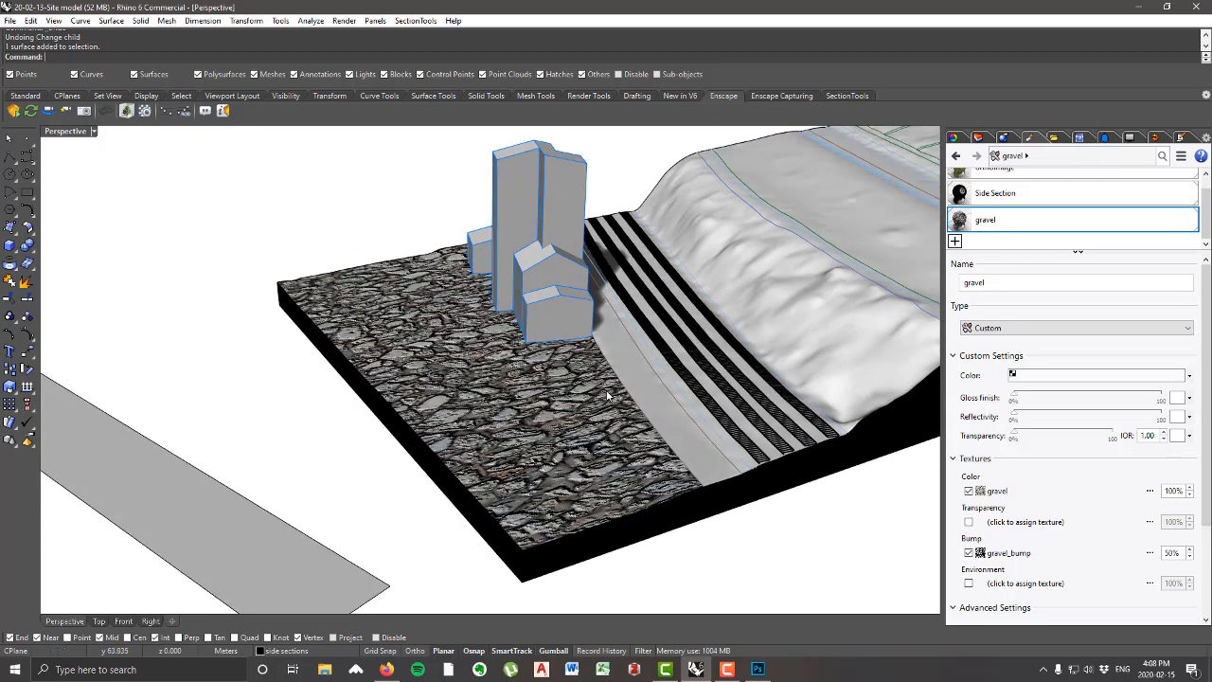
scroll(611, 381, down, 2)
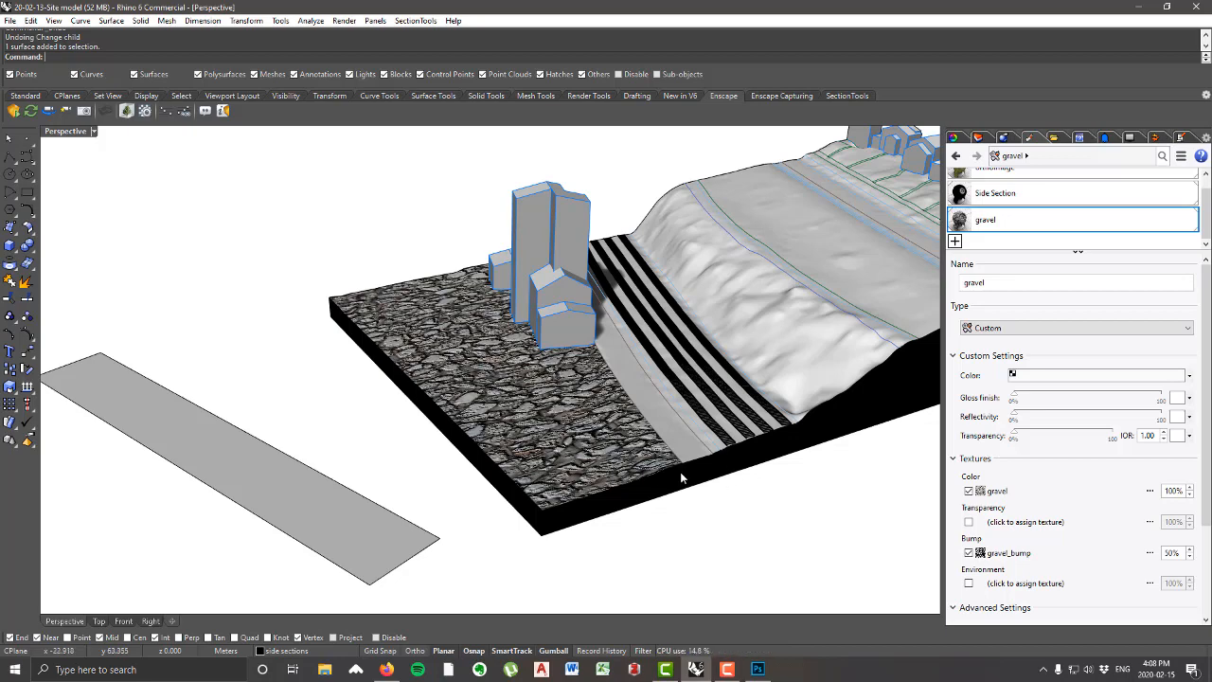
right_drag(661, 461, 577, 432)
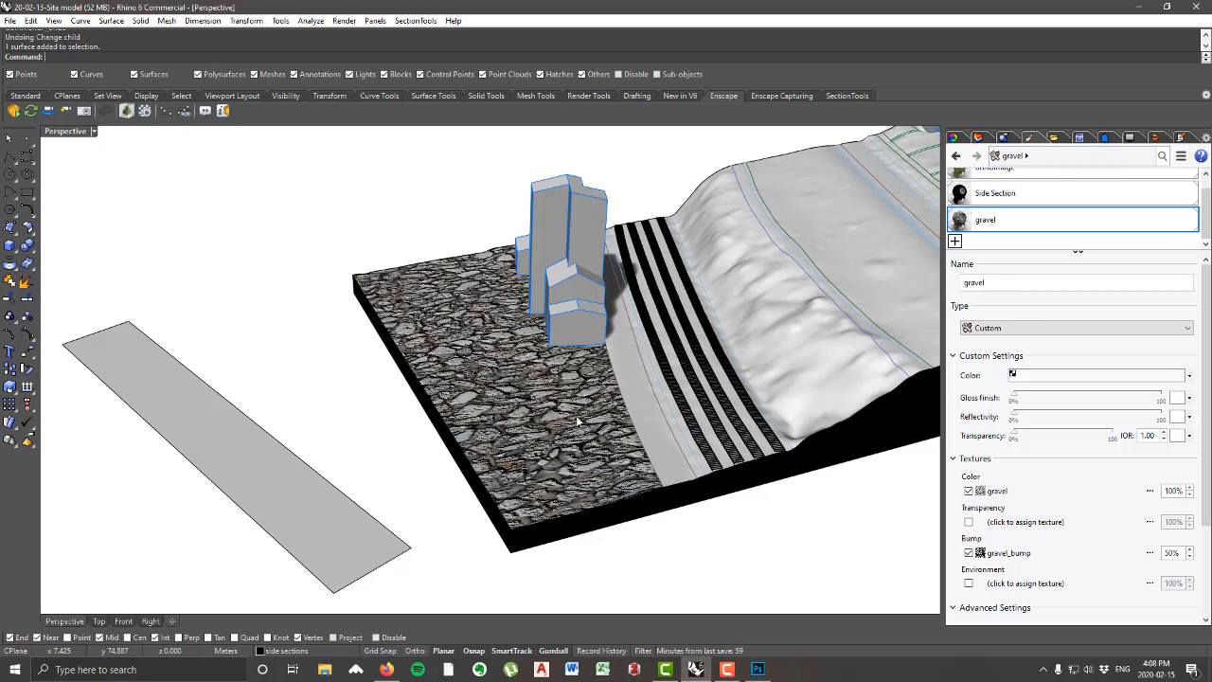
right_drag(563, 422, 566, 393)
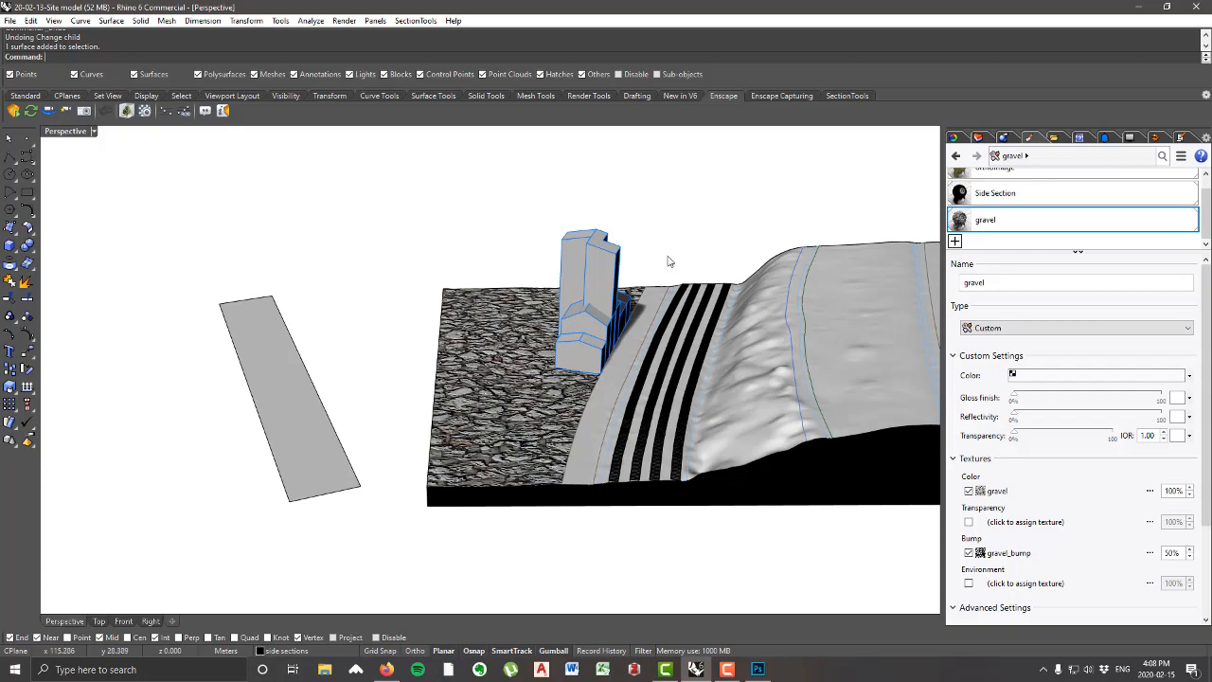
scroll(537, 471, up, 4)
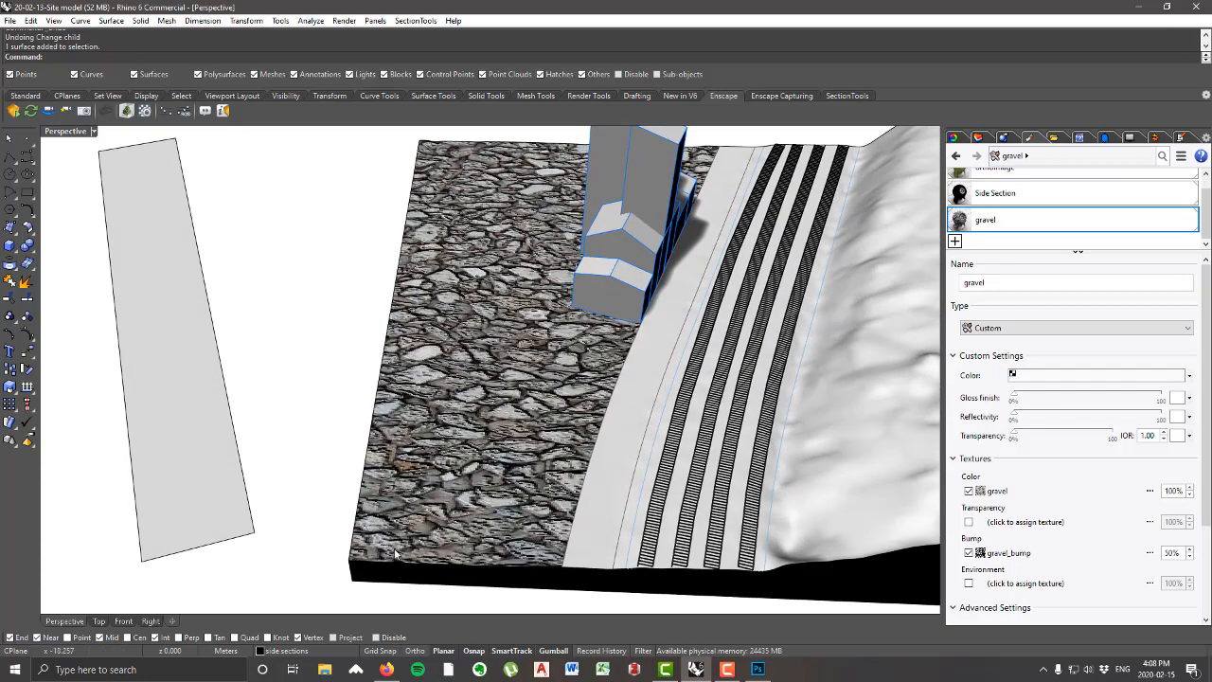
right_drag(553, 422, 514, 445)
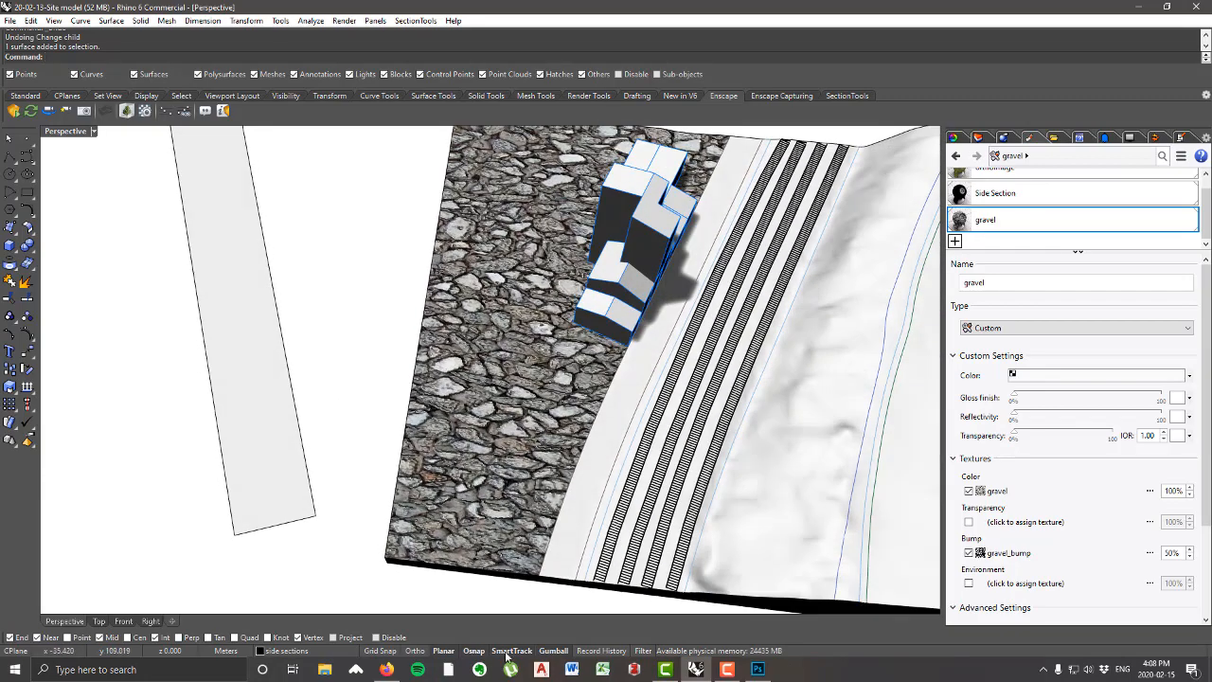
right_drag(513, 507, 521, 364)
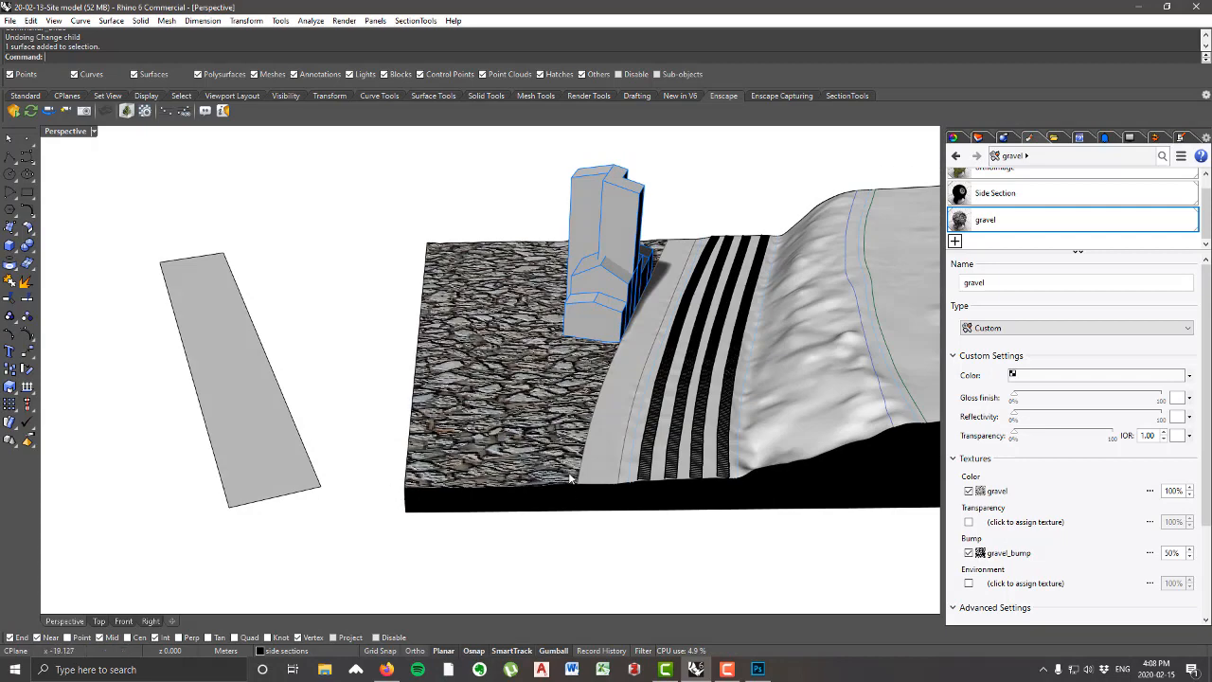
right_drag(570, 480, 620, 534)
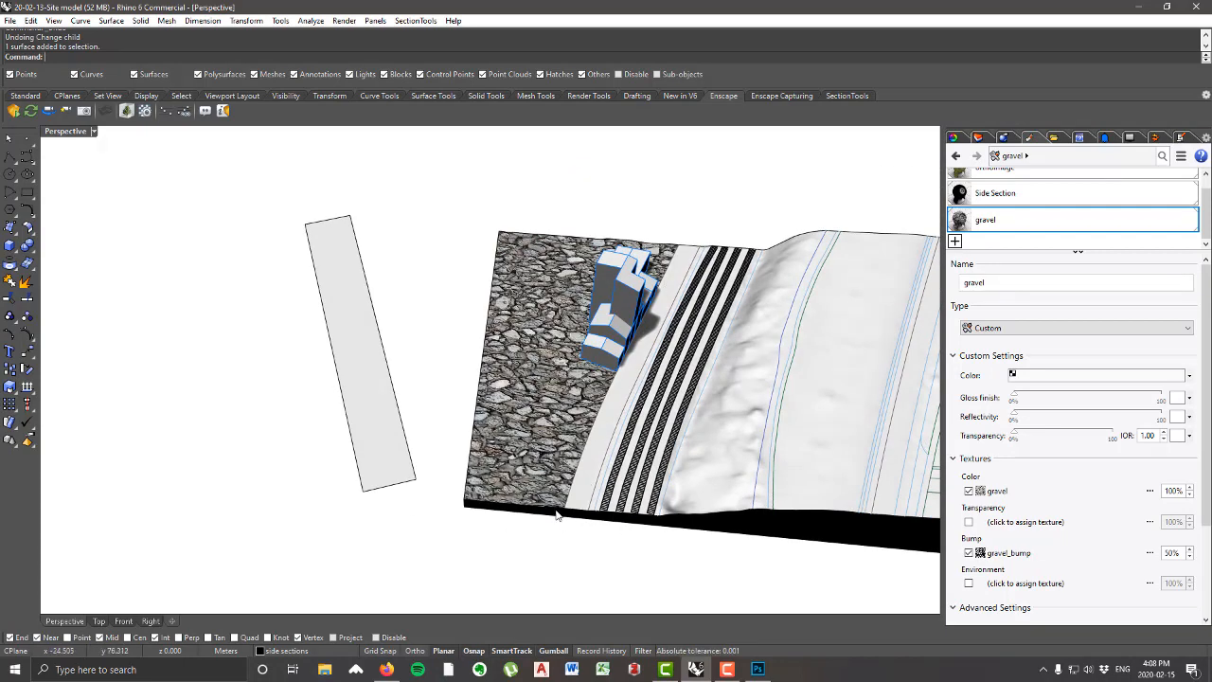
right_drag(561, 503, 545, 414)
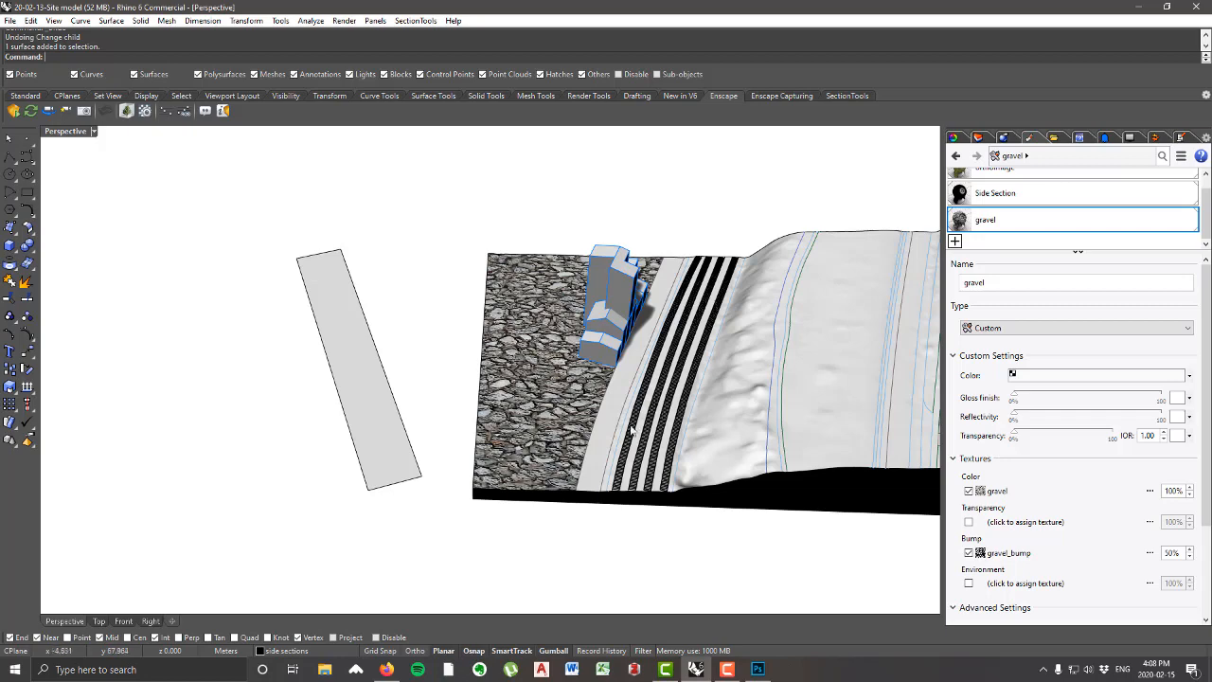
Step: Select the gravel-covered ground surface and open its texture mapping properties
click(558, 416)
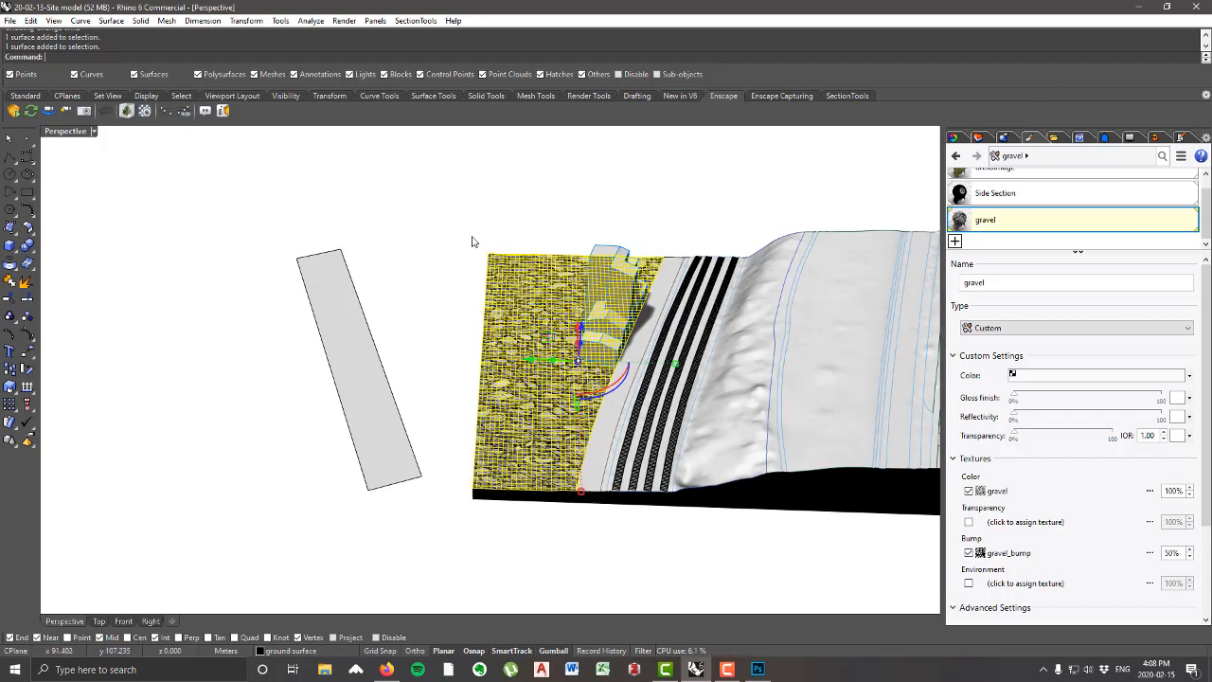
scroll(525, 398, up, 3)
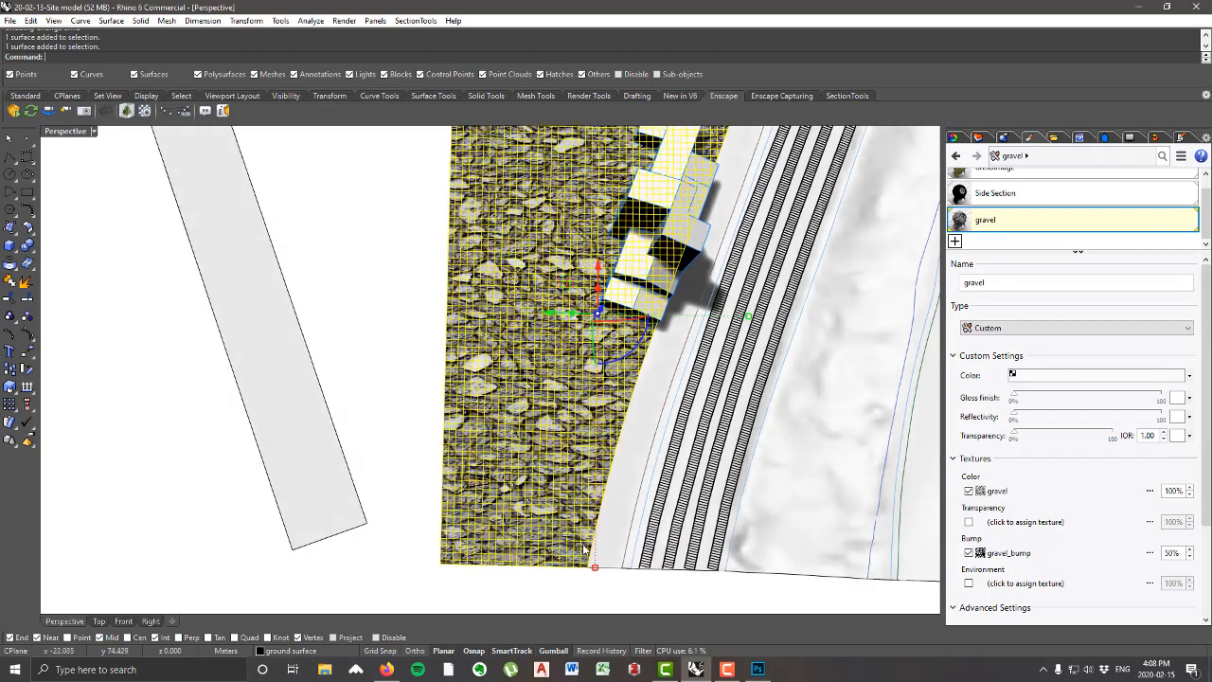
click(958, 140)
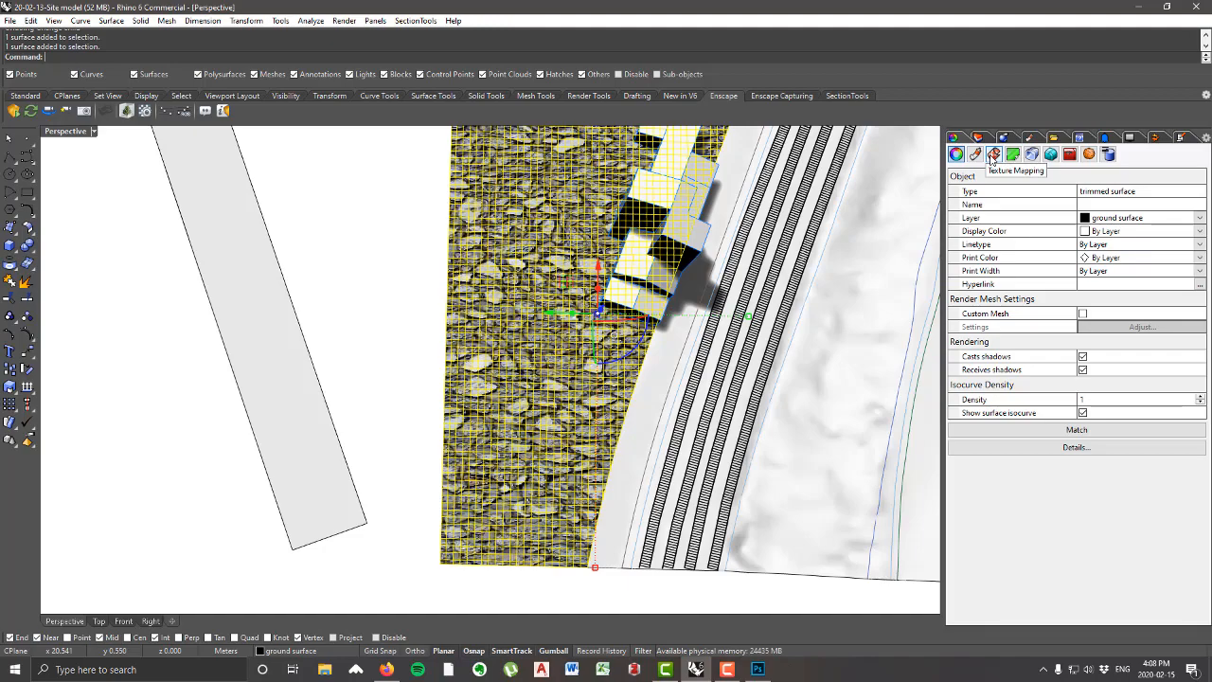
click(992, 156)
scroll(625, 329, down, 2)
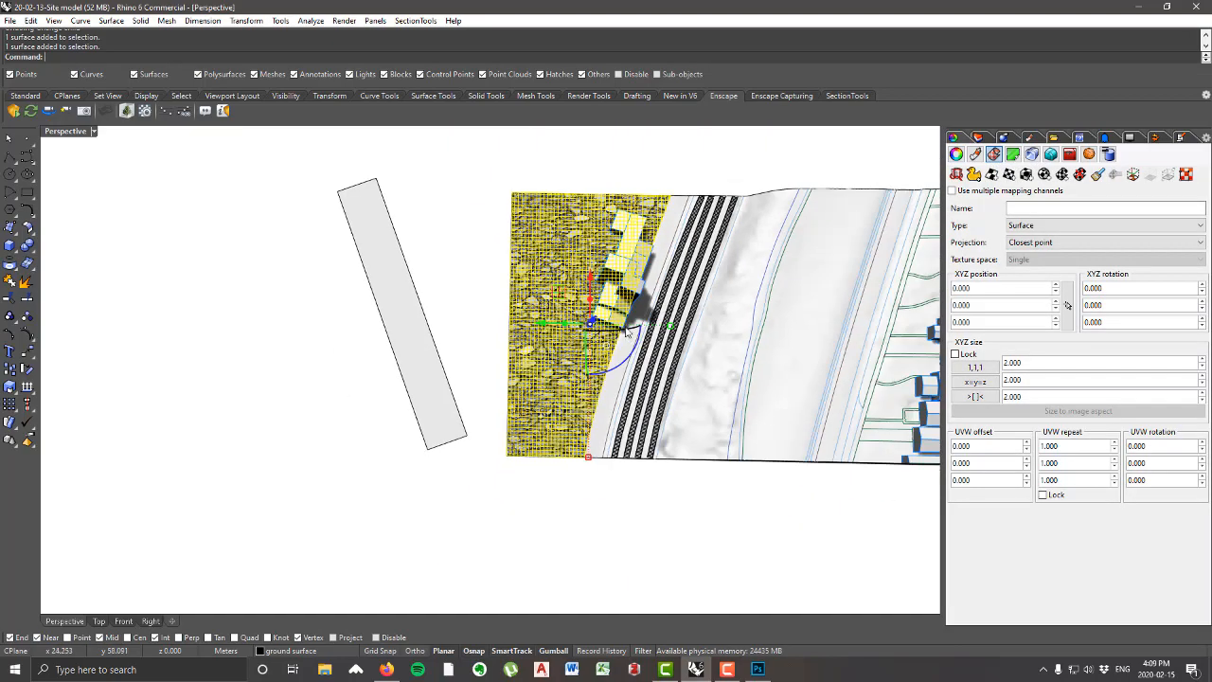
scroll(625, 330, up, 4)
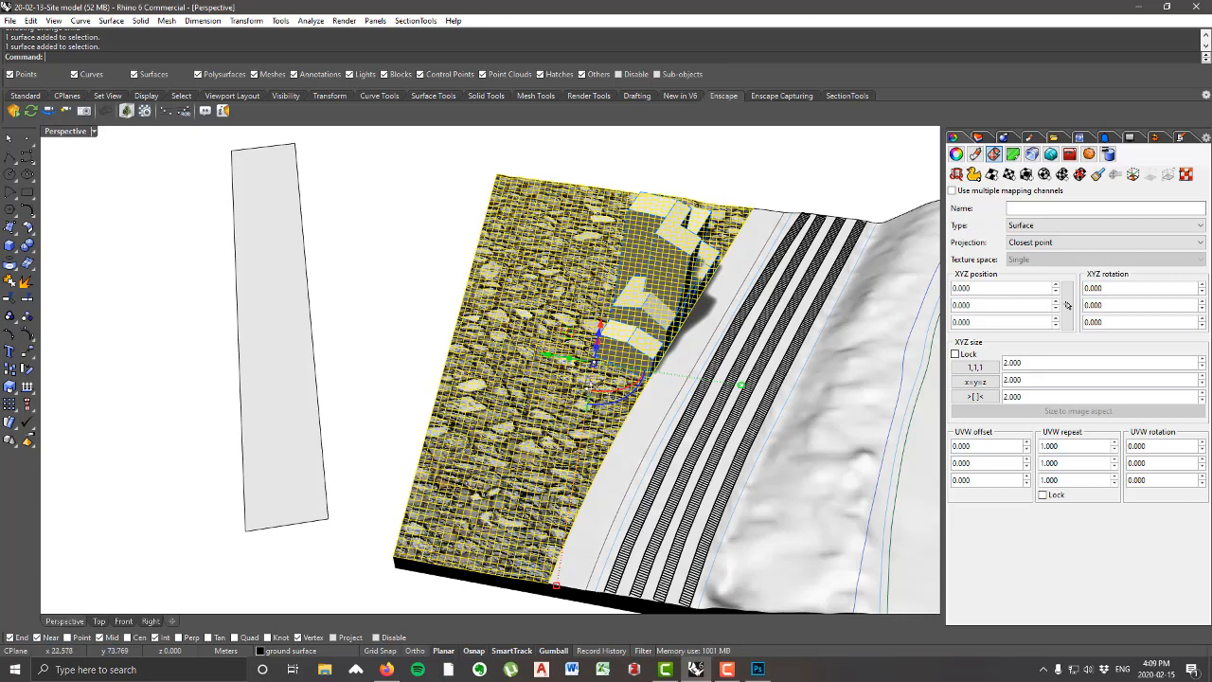
right_drag(585, 380, 604, 395)
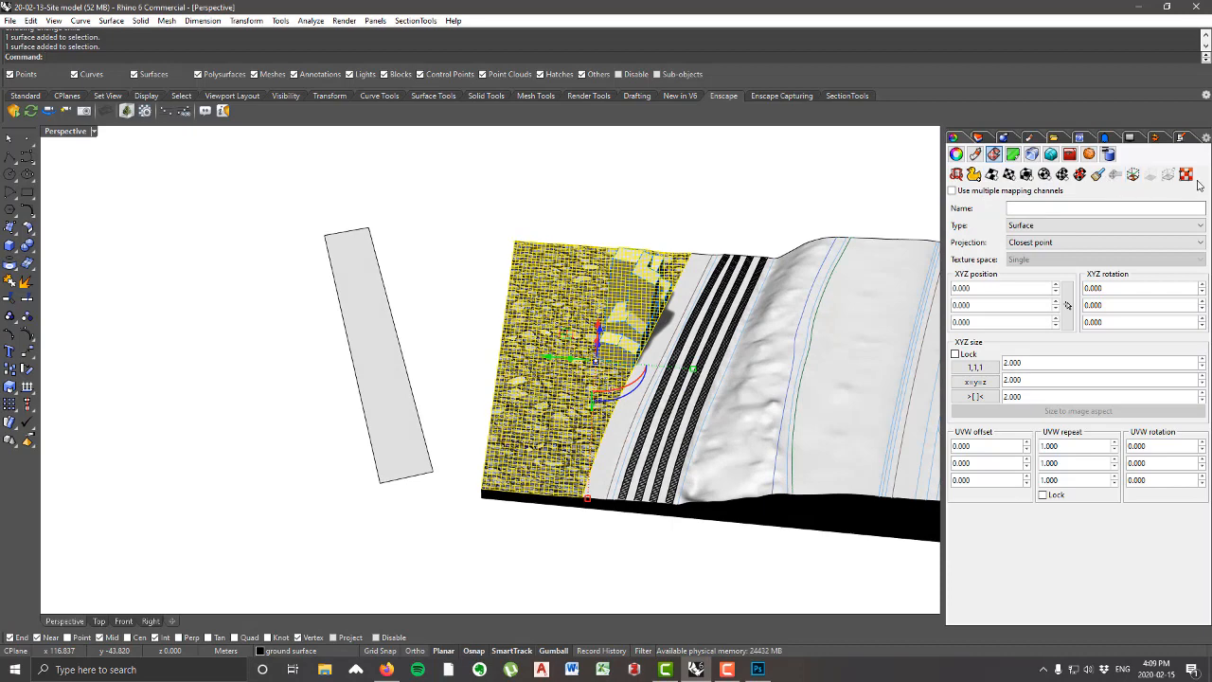
right_drag(464, 170, 491, 237)
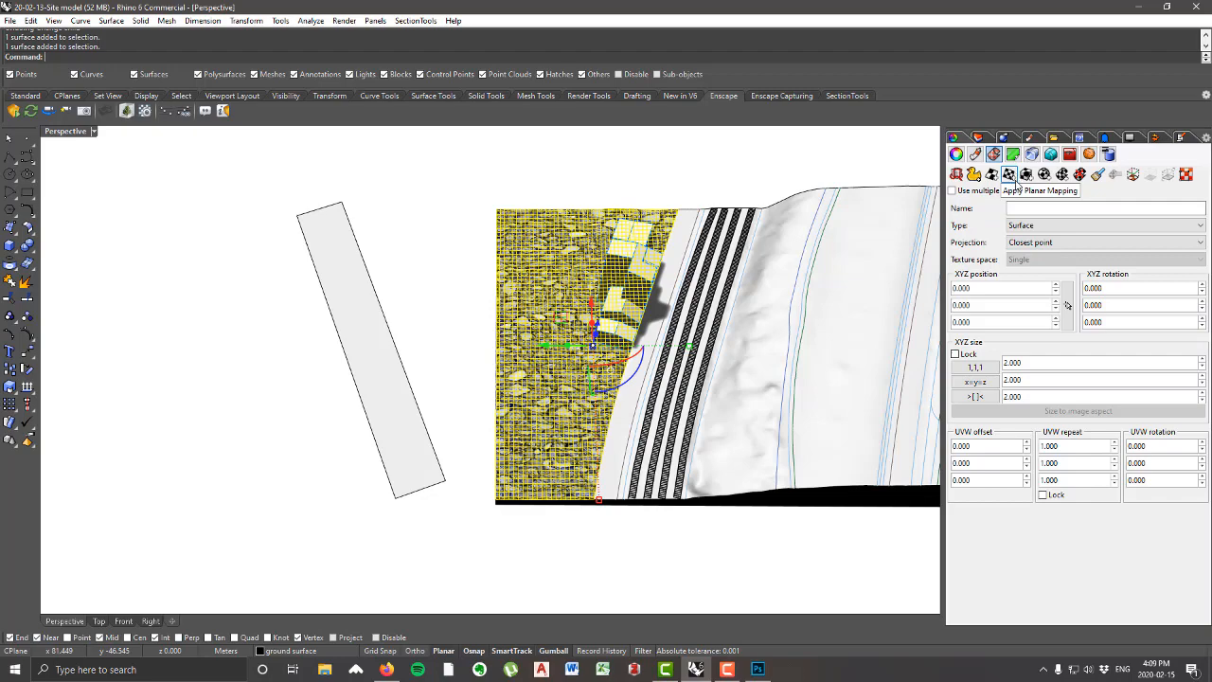
Step: Start a planar mapping for the ground surface and show the model in the Top view in Rendered display mode
click(1012, 178)
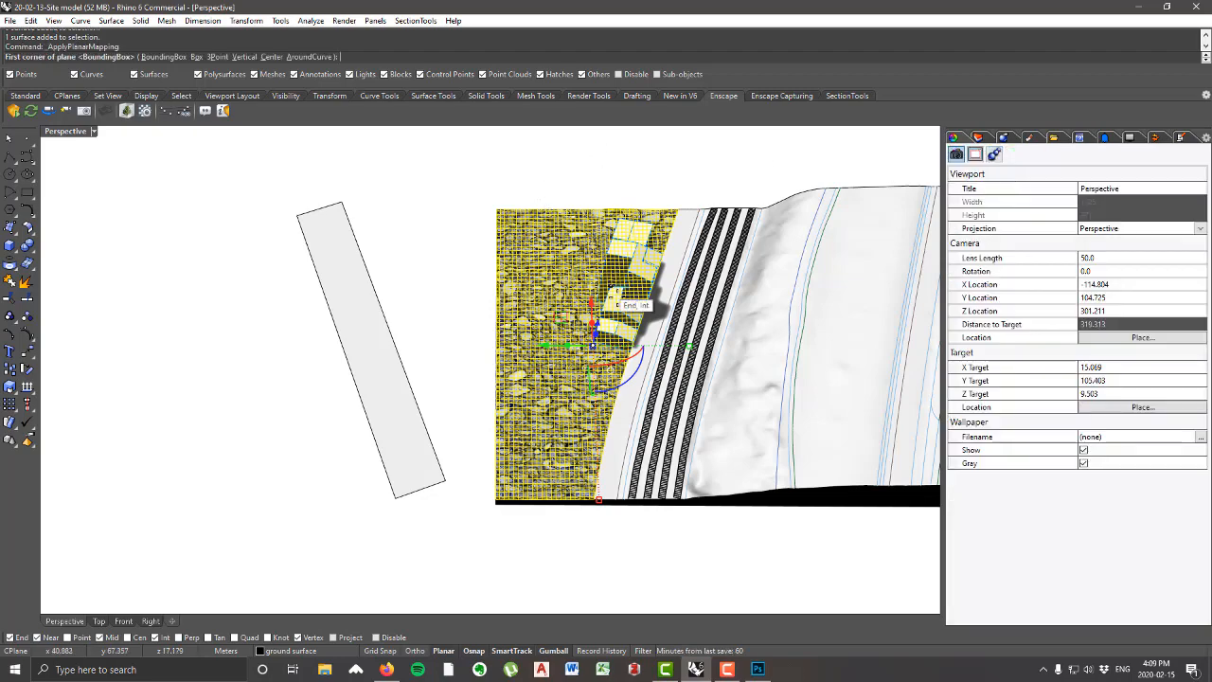
right_drag(618, 299, 461, 293)
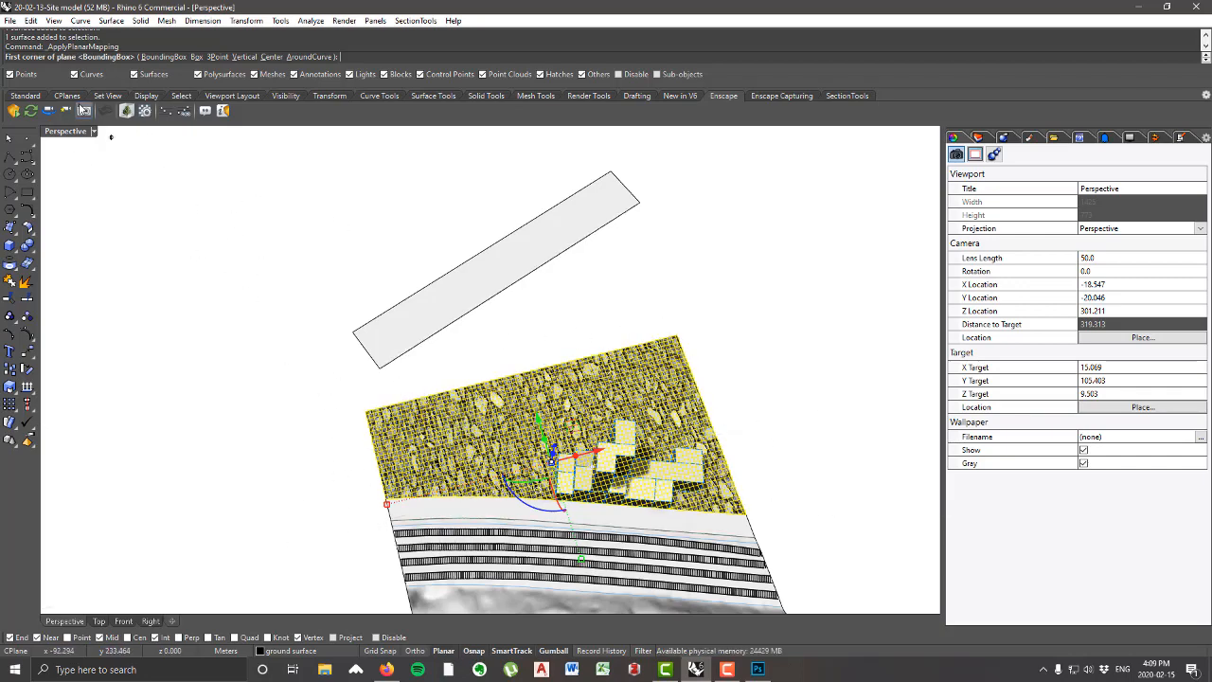
double_click(80, 133)
double_click(57, 132)
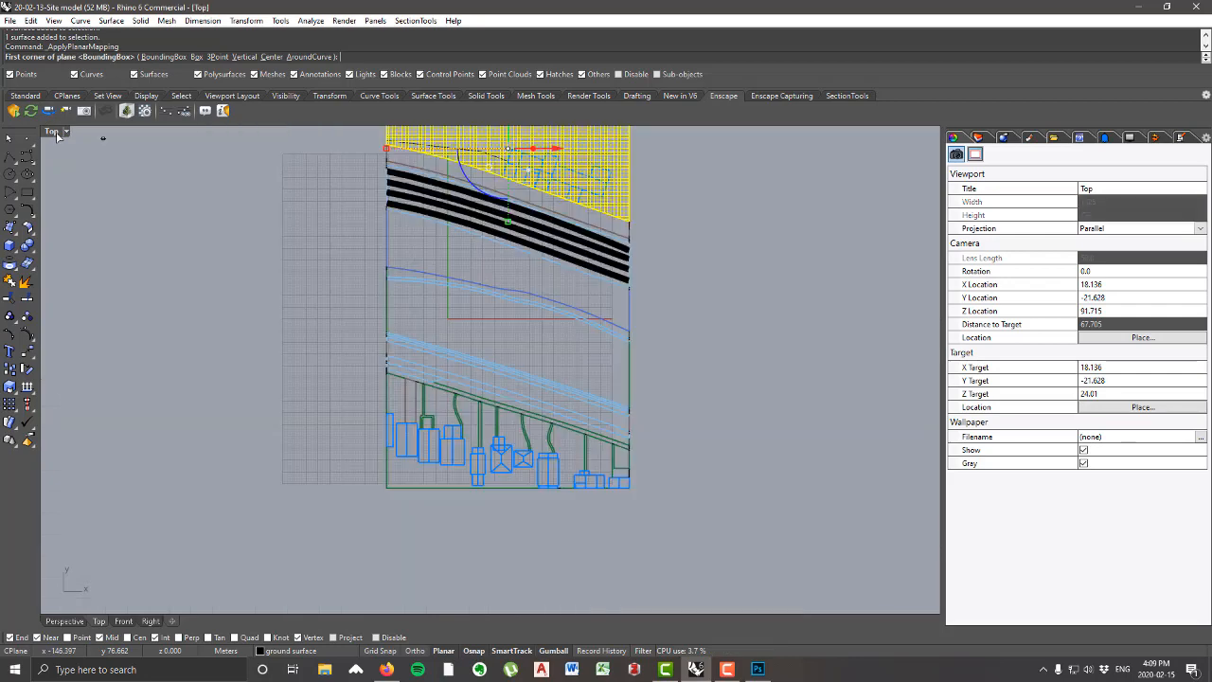
scroll(360, 438, down, 2)
scroll(428, 147, up, 2)
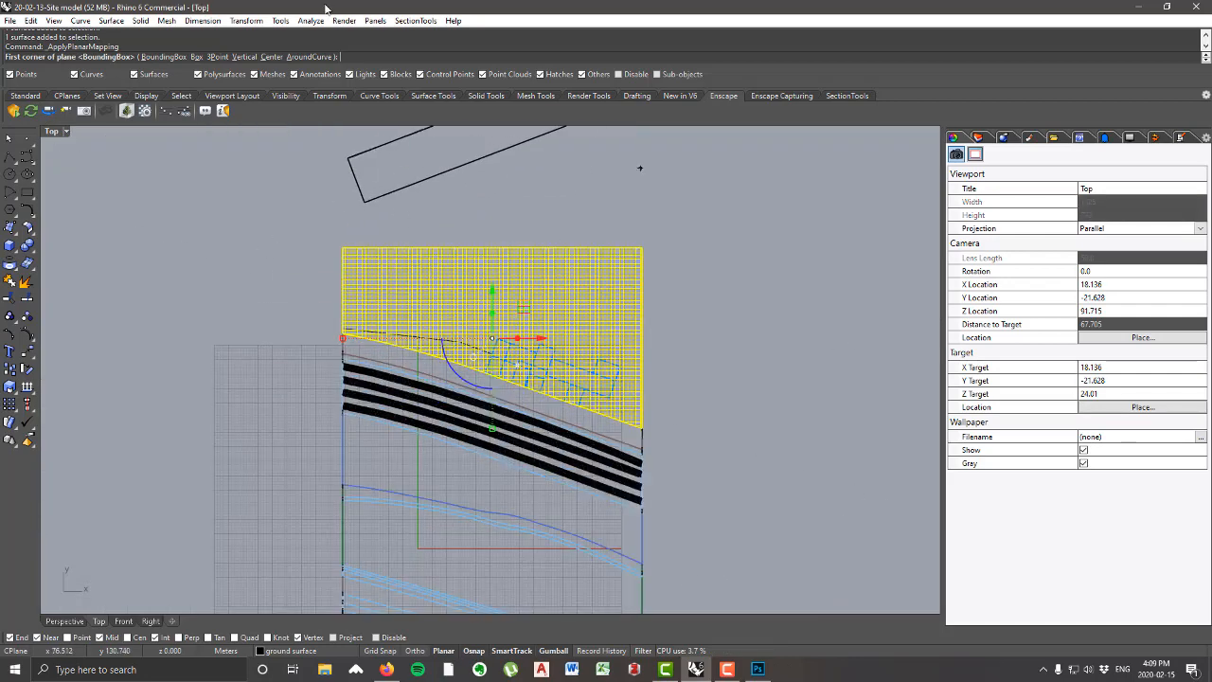
click(53, 20)
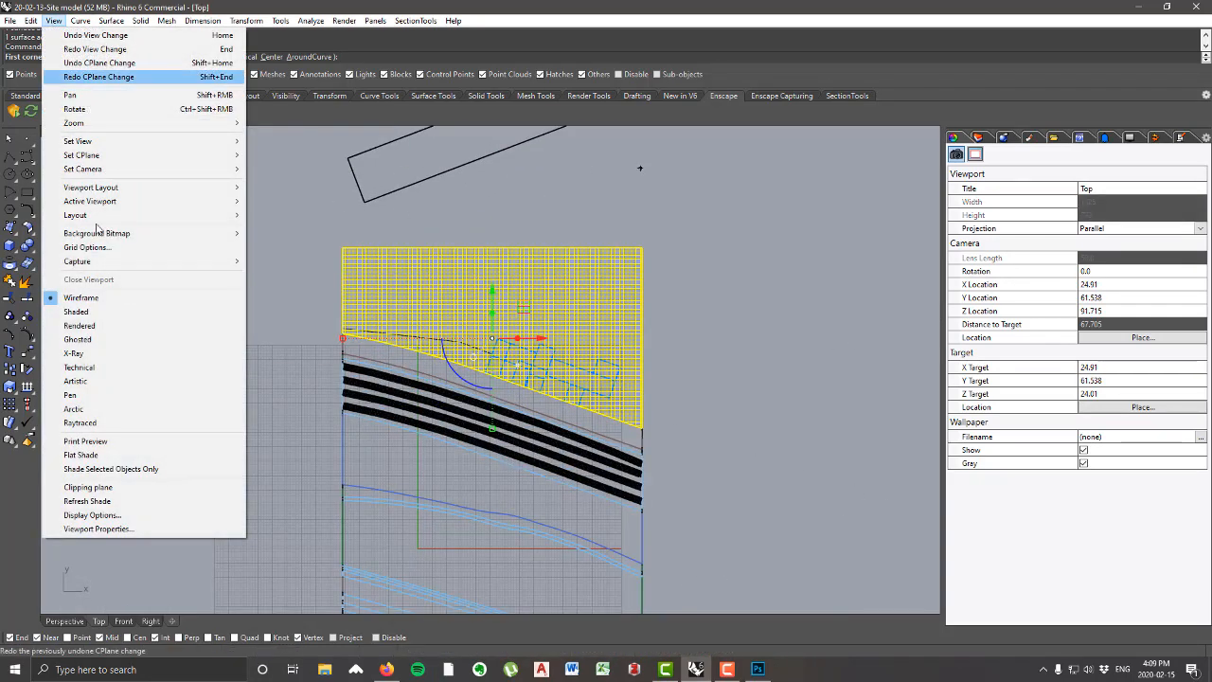
click(94, 327)
scroll(324, 289, up, 3)
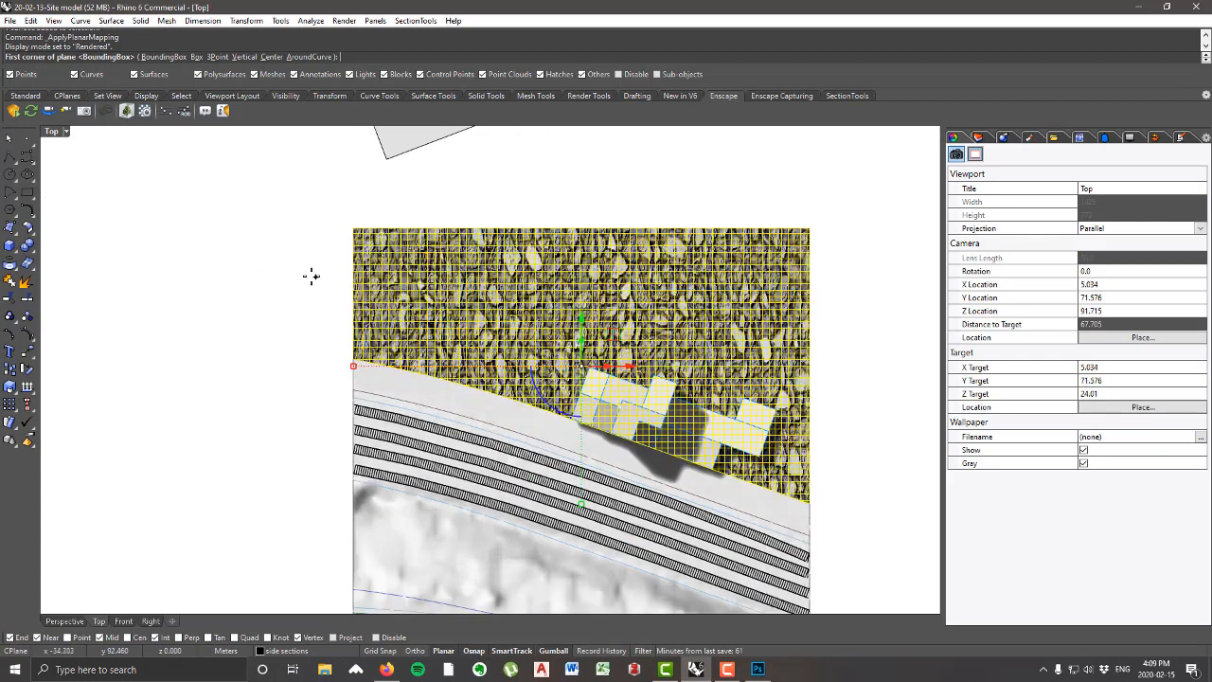
Step: Define the planar mapping rectangle from the ground surface's upper-left corner to its lower-right endpoint, using the UV option, and deselect the surface
scroll(278, 250, down, 3)
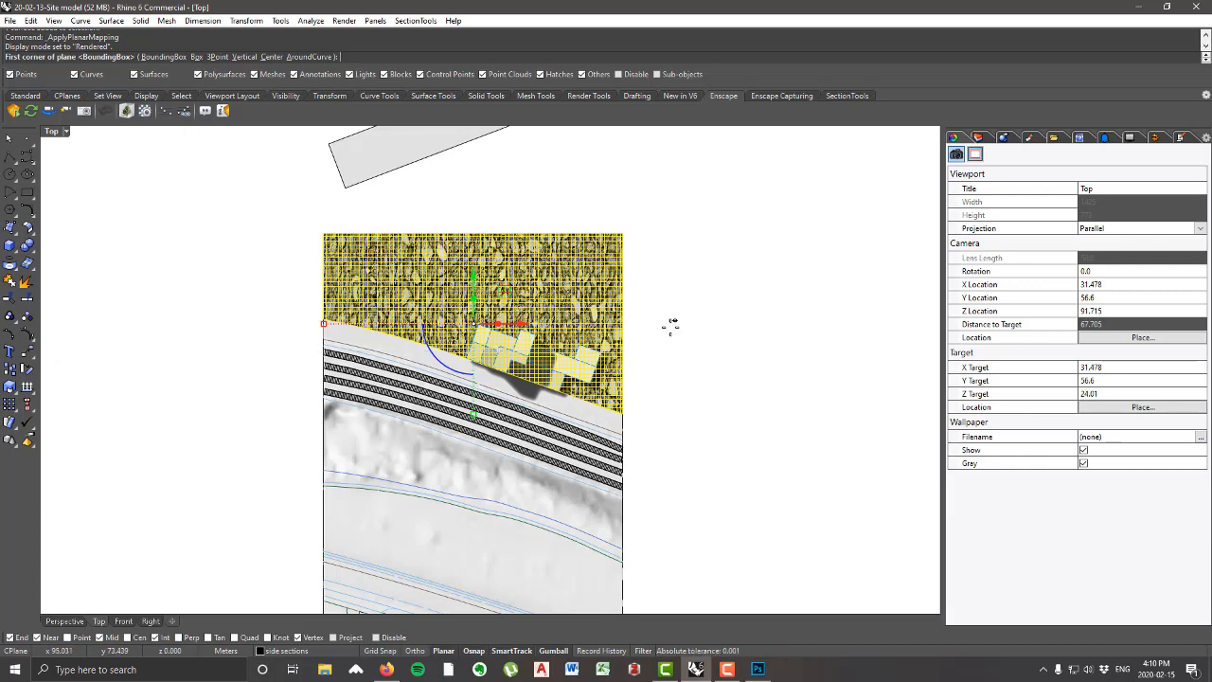
scroll(654, 313, down, 1)
scroll(640, 302, up, 1)
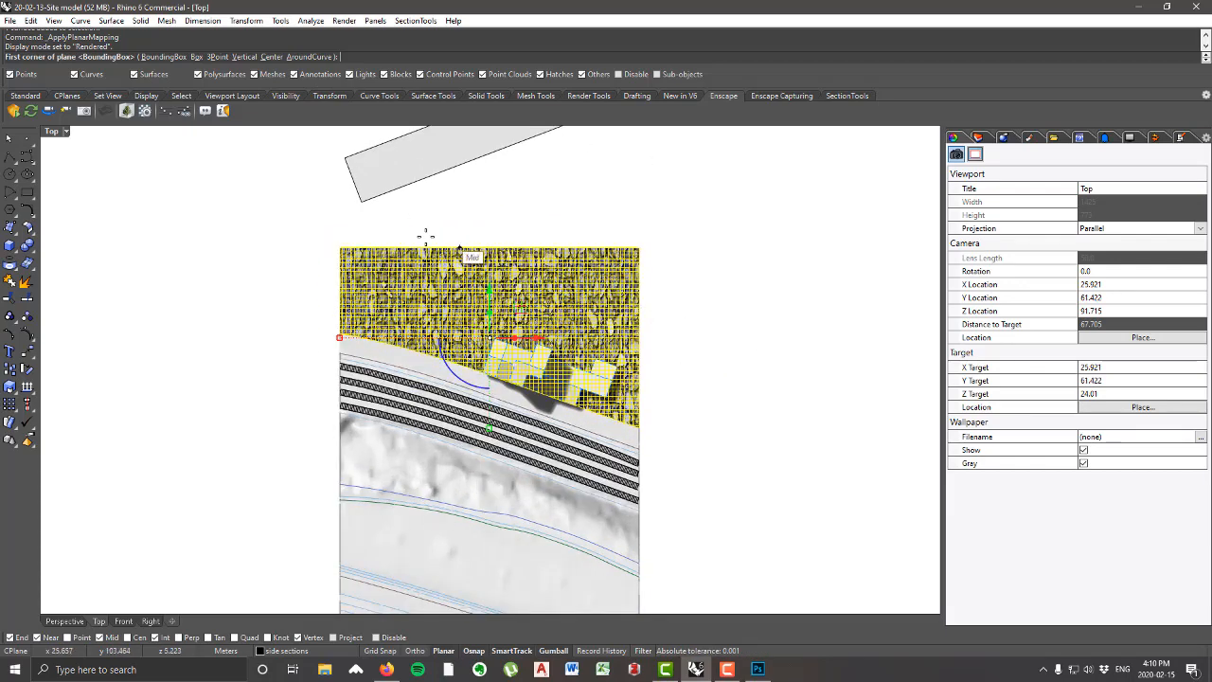
click(335, 241)
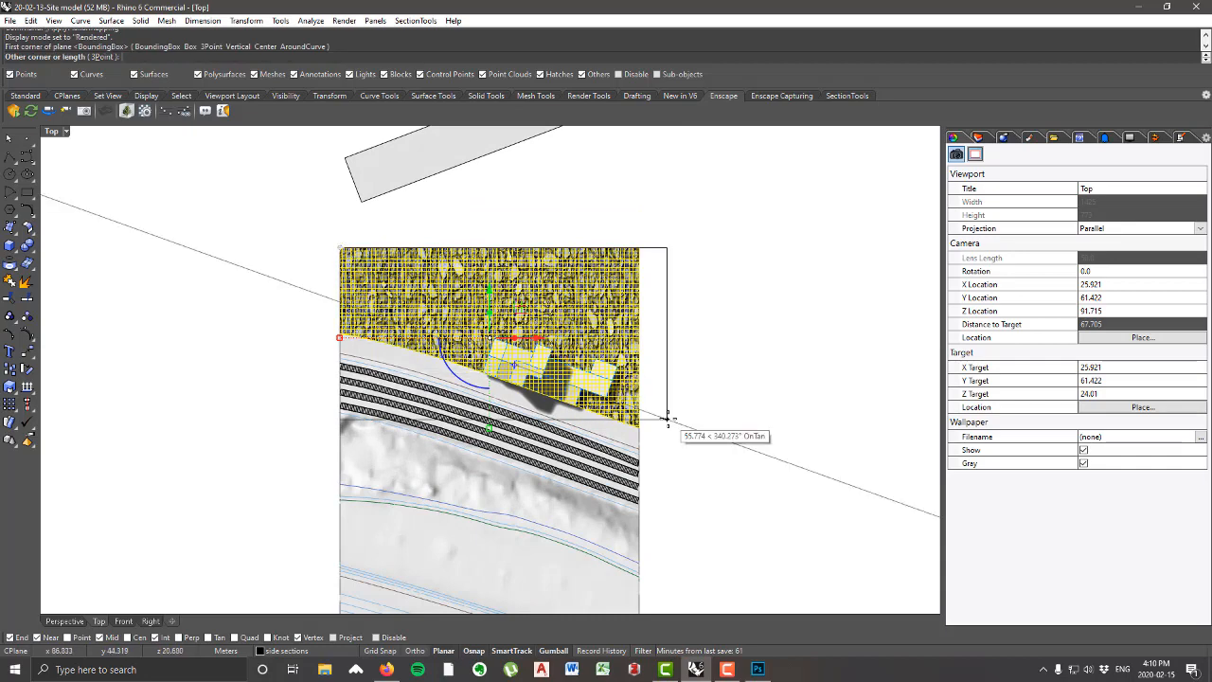
scroll(663, 428, up, 1)
scroll(632, 428, down, 2)
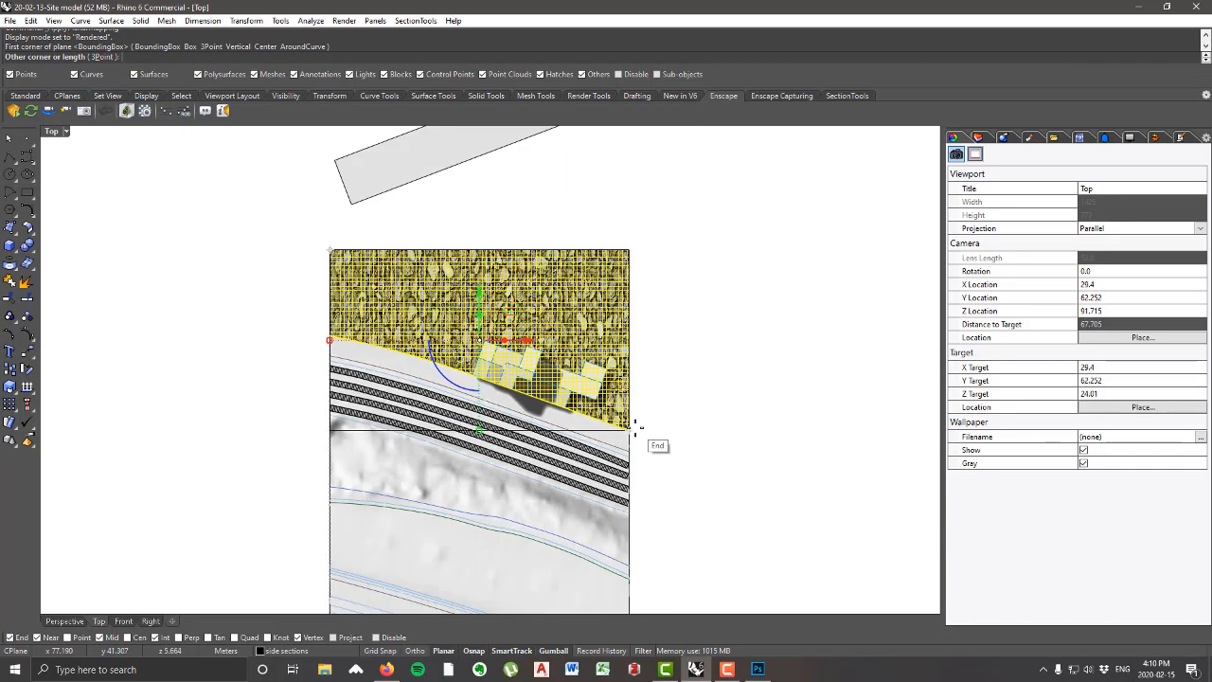
scroll(631, 427, up, 2)
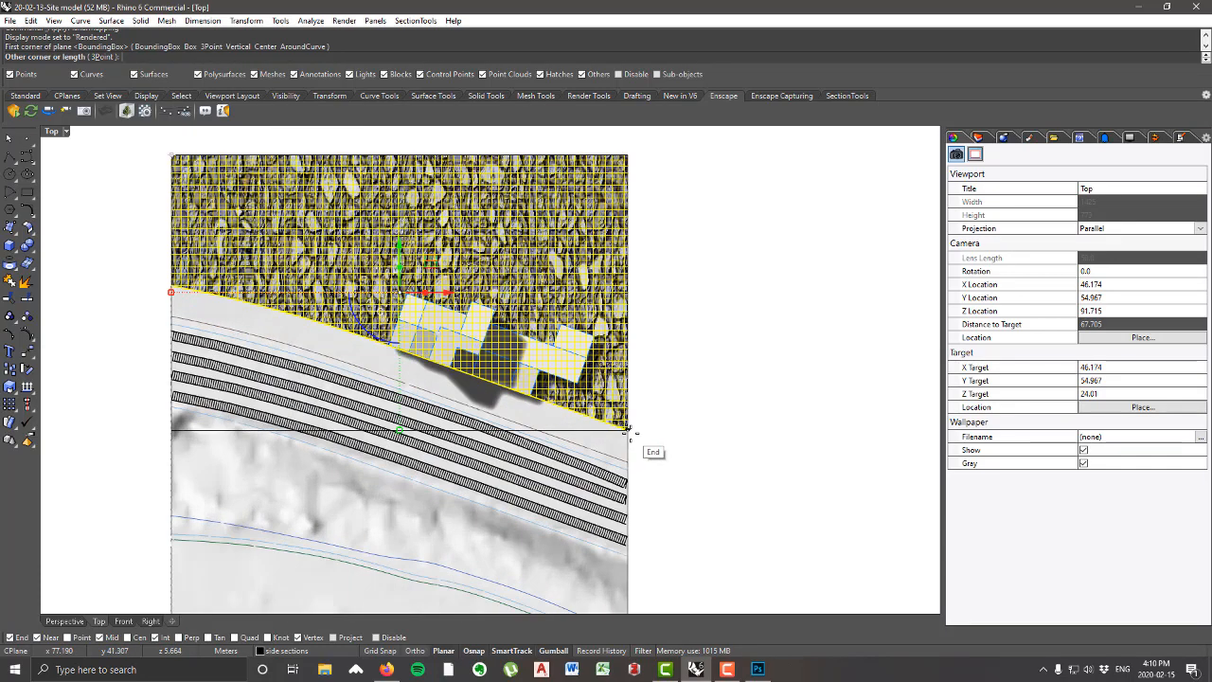
click(627, 428)
scroll(656, 431, down, 2)
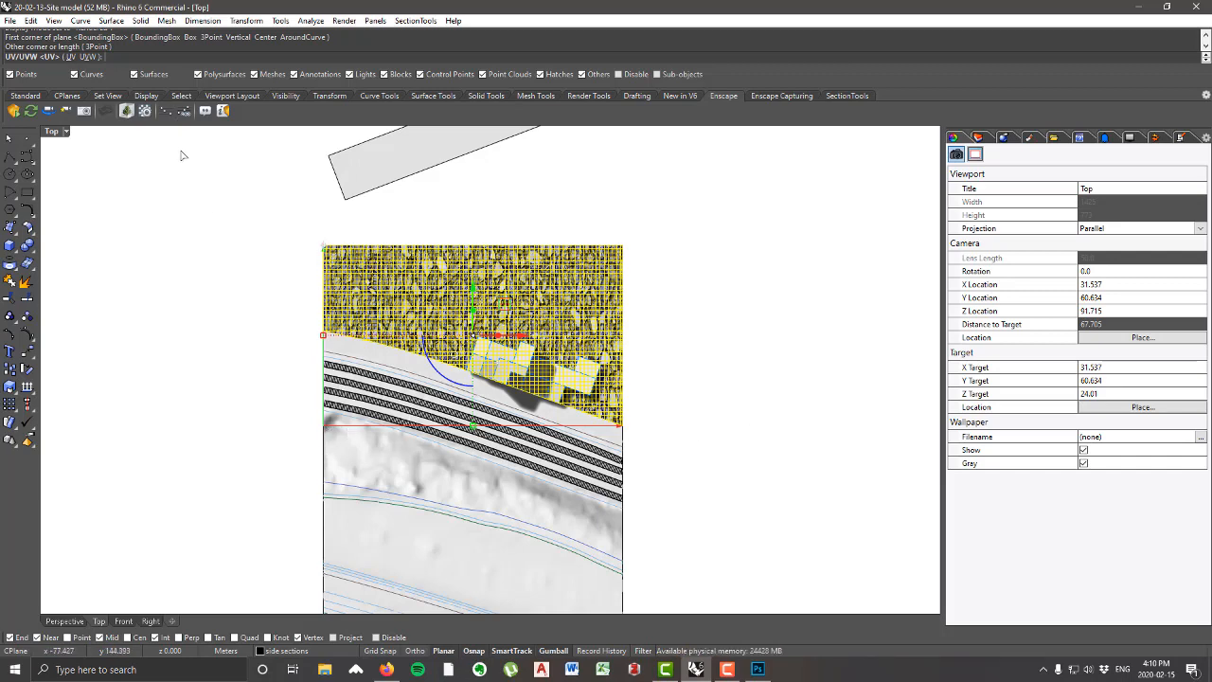
click(67, 57)
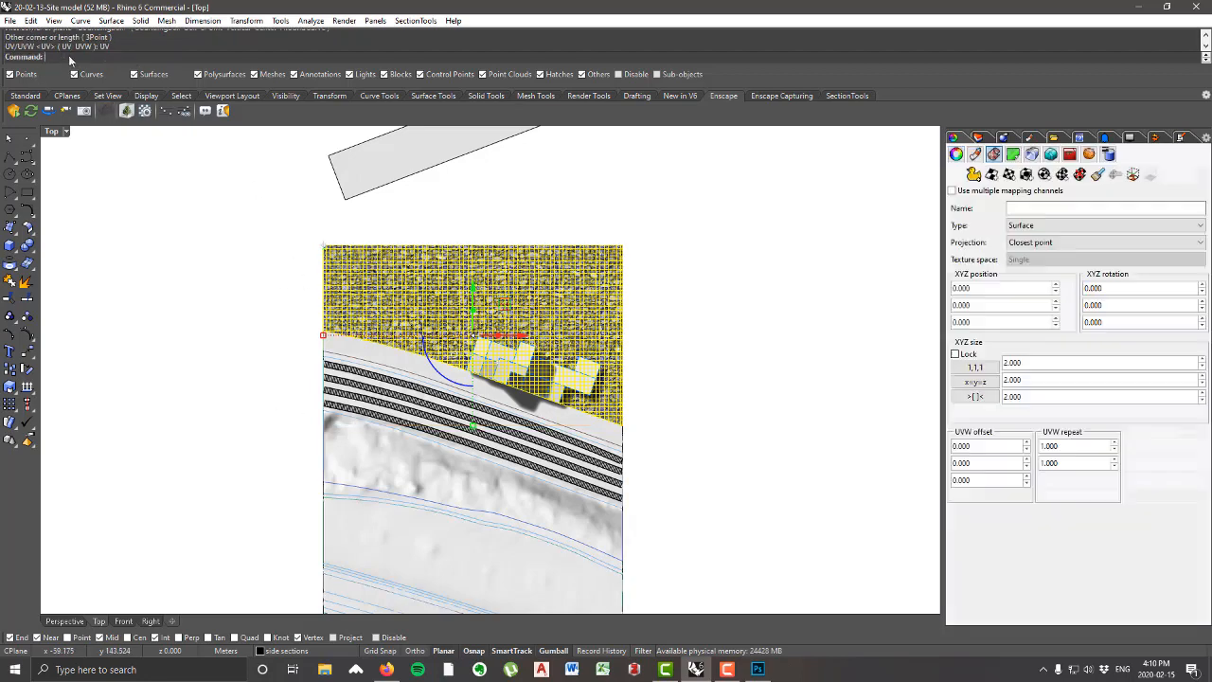
click(186, 330)
Step: Reselect the gravel ground surface and set the U repeat of its planar mapping to 10
scroll(497, 308, up, 3)
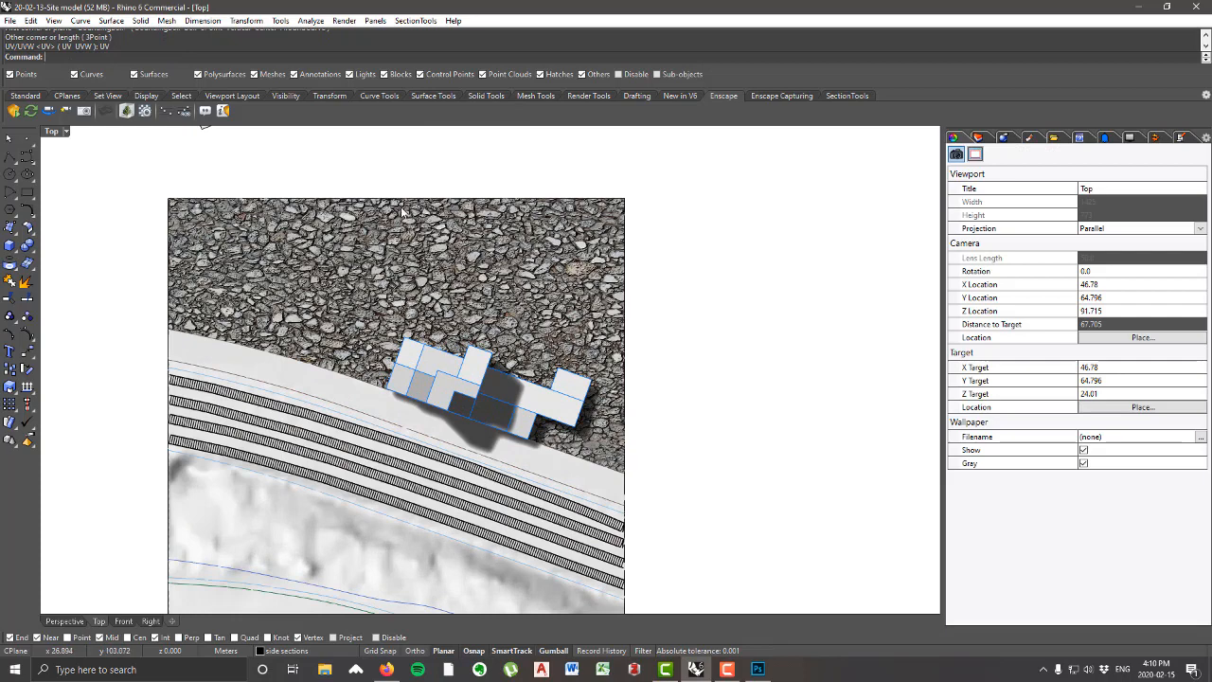
scroll(538, 251, down, 2)
scroll(505, 301, up, 2)
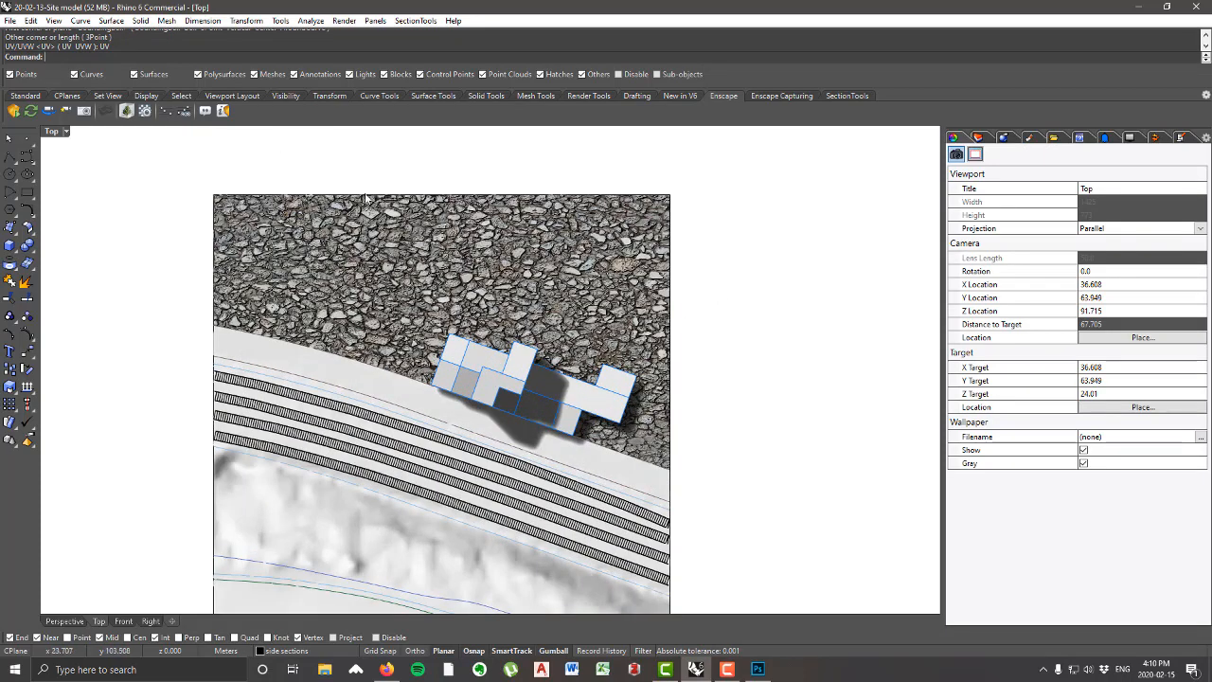
scroll(552, 341, down, 1)
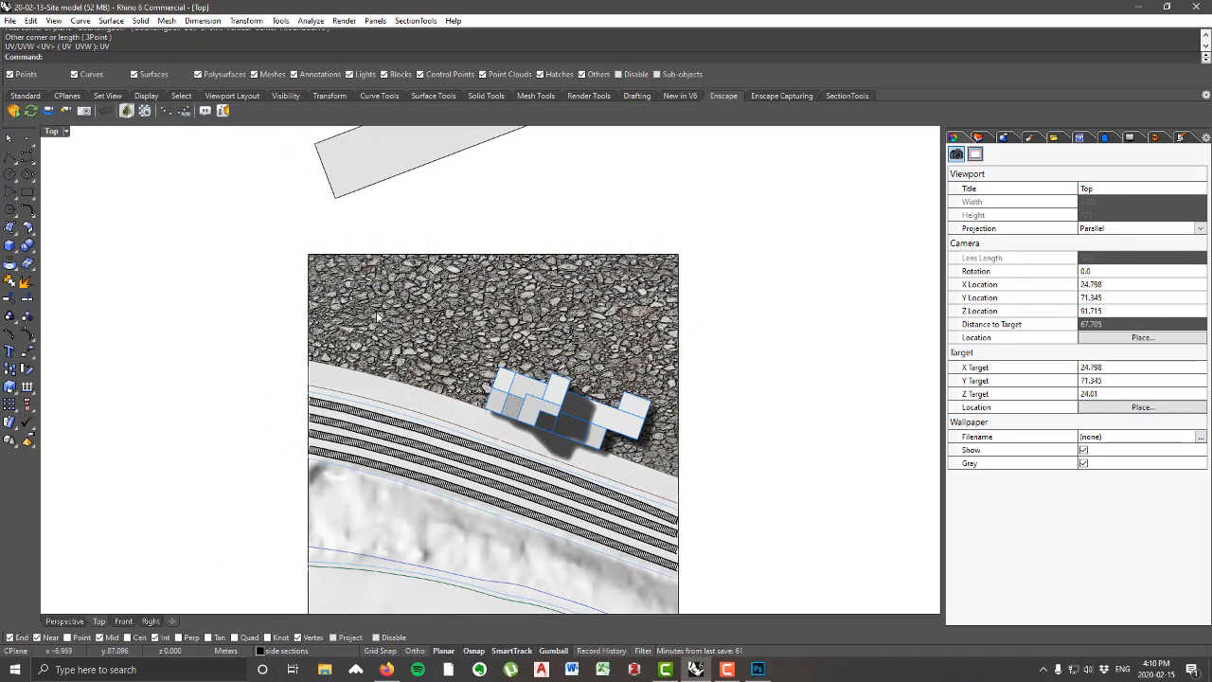
scroll(663, 461, up, 1)
click(603, 365)
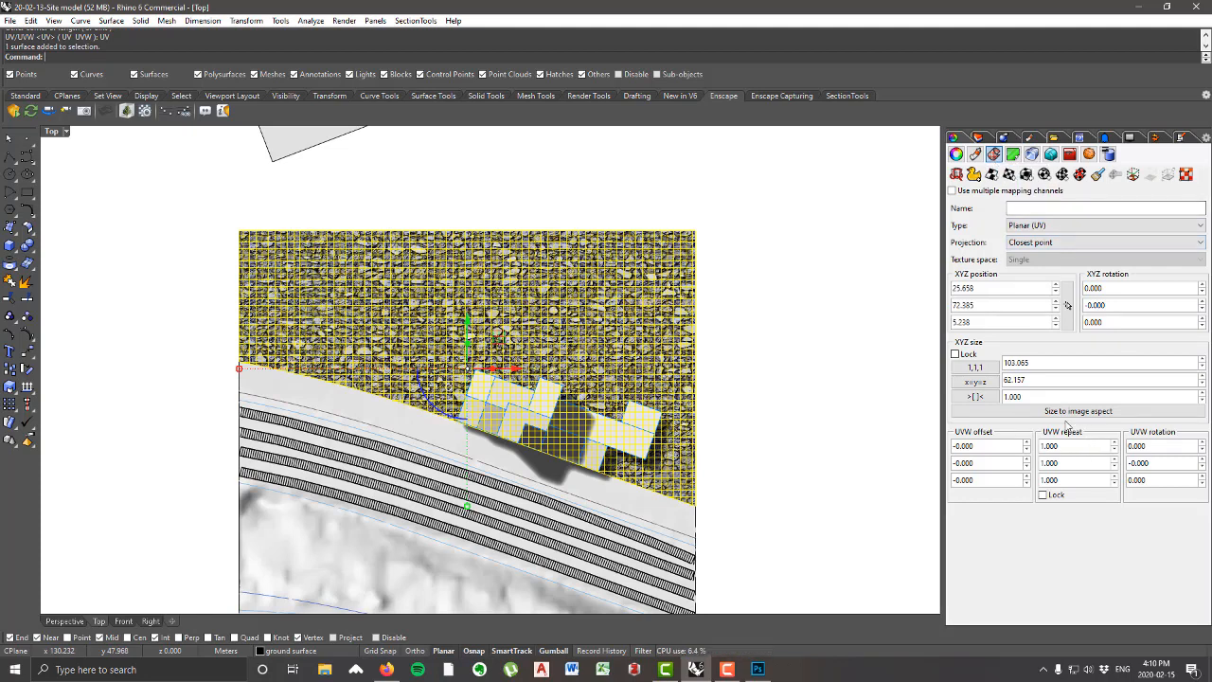
click(1078, 449)
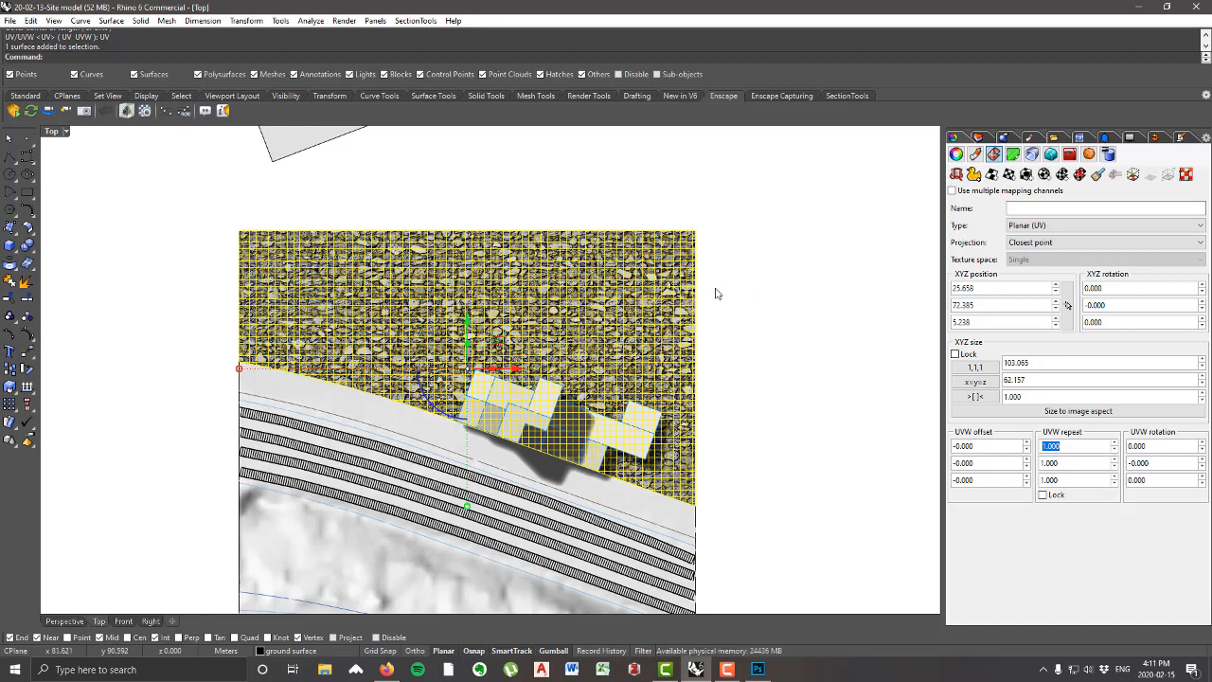
text(10)
key(Tab)
Step: Set the V repeat of the ground surface's planar mapping to 10 and check the gravel tiling
scroll(660, 286, up, 6)
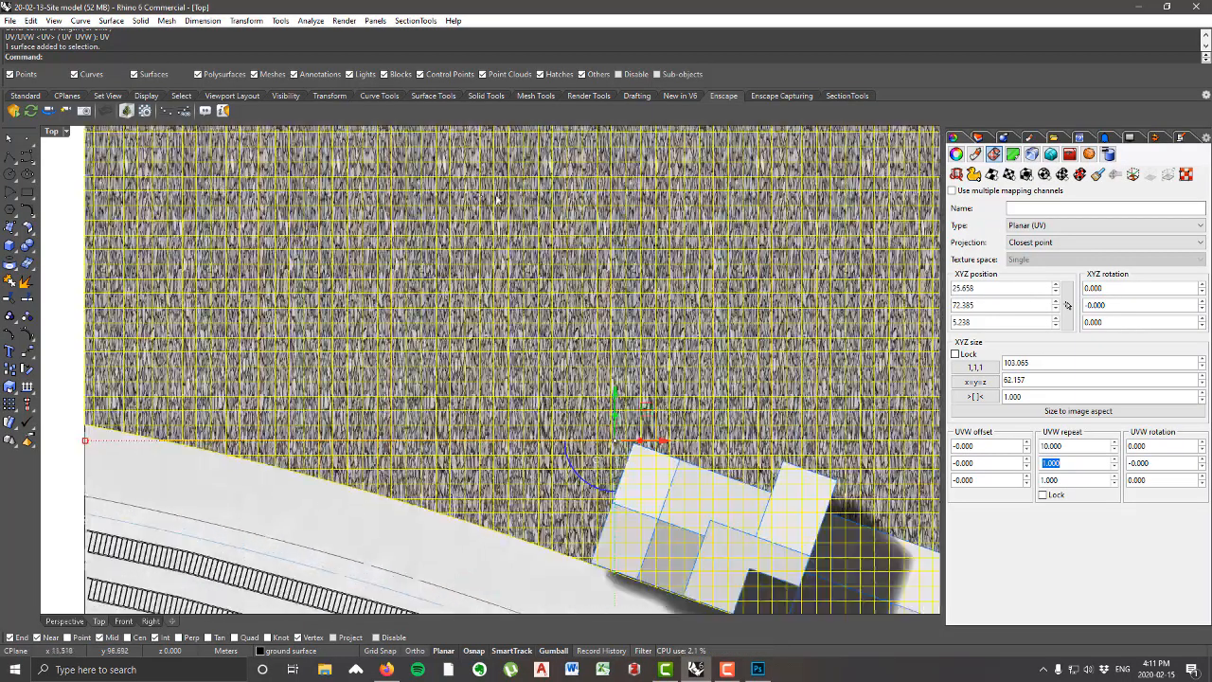
scroll(528, 294, down, 4)
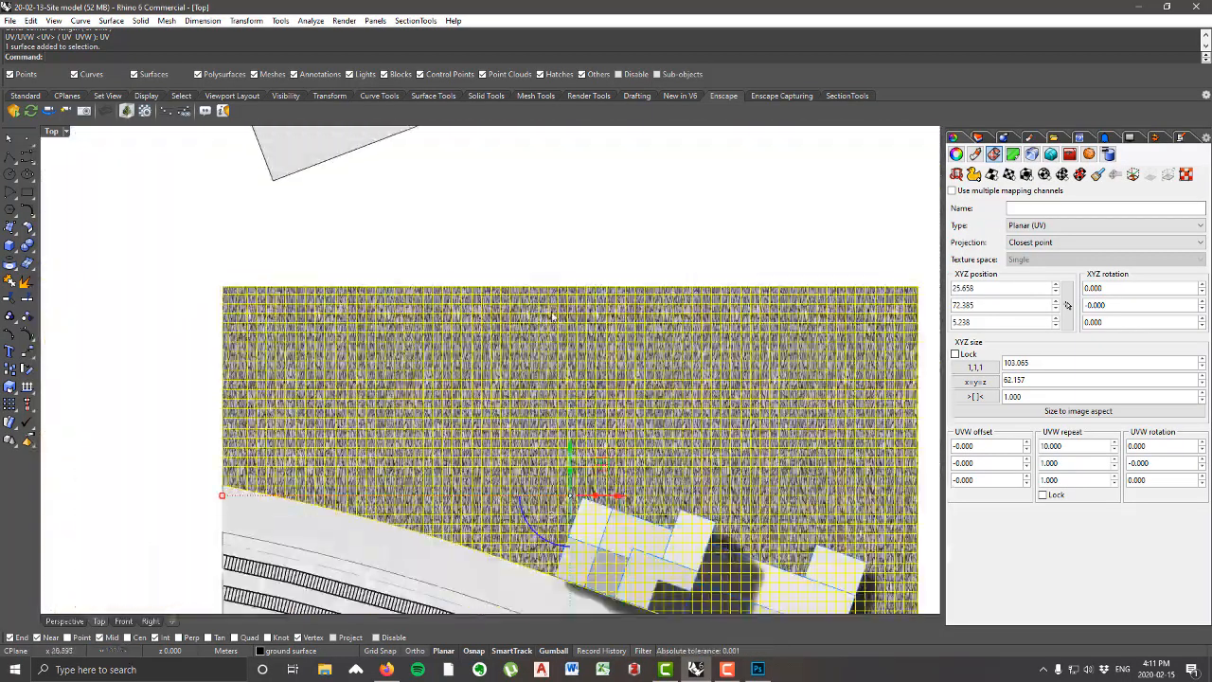
scroll(757, 305, up, 8)
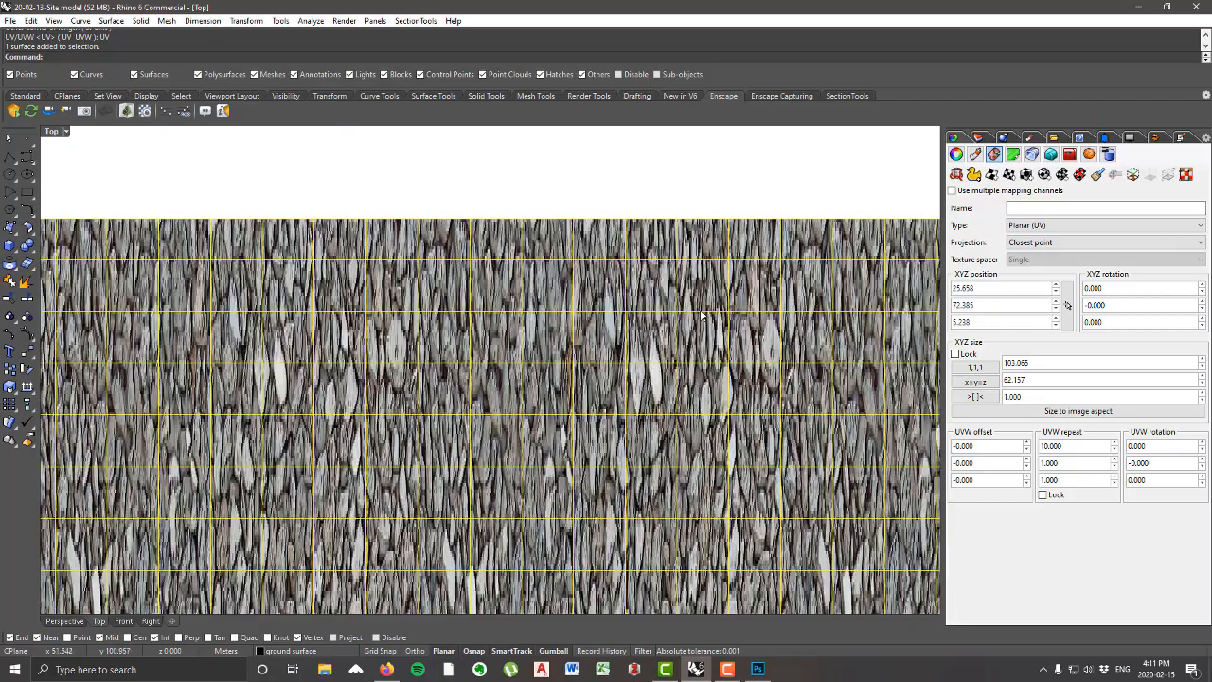
scroll(639, 311, down, 1)
scroll(612, 328, down, 3)
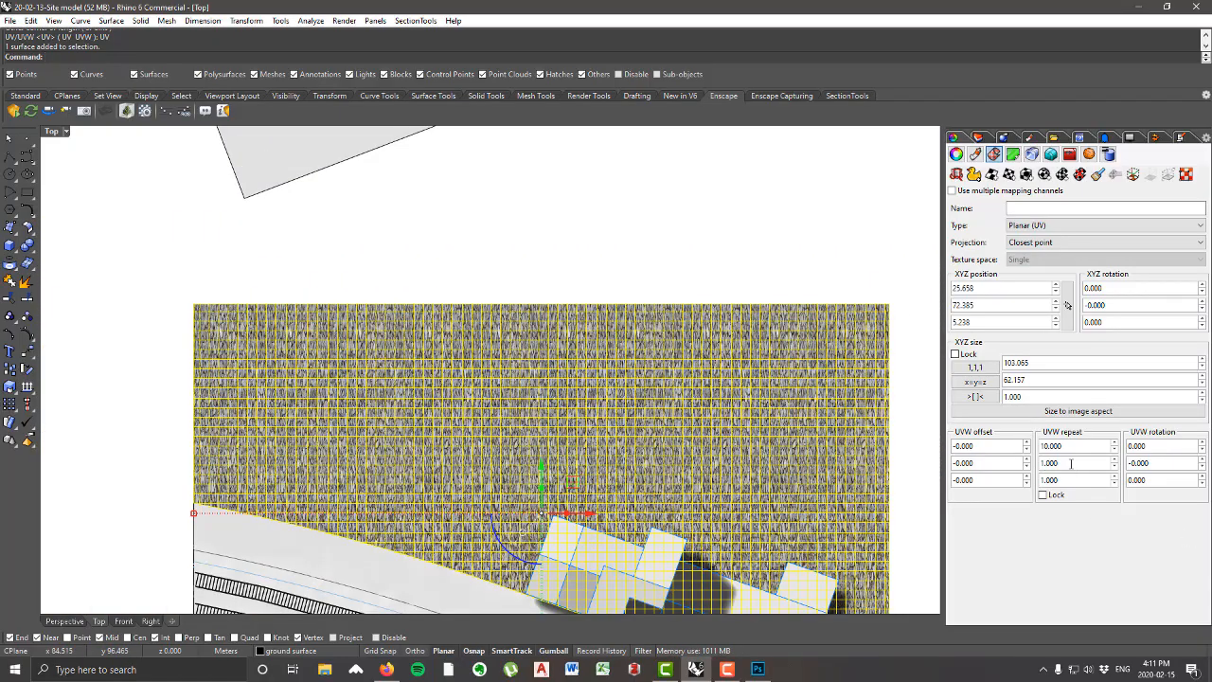
scroll(857, 381, up, 3)
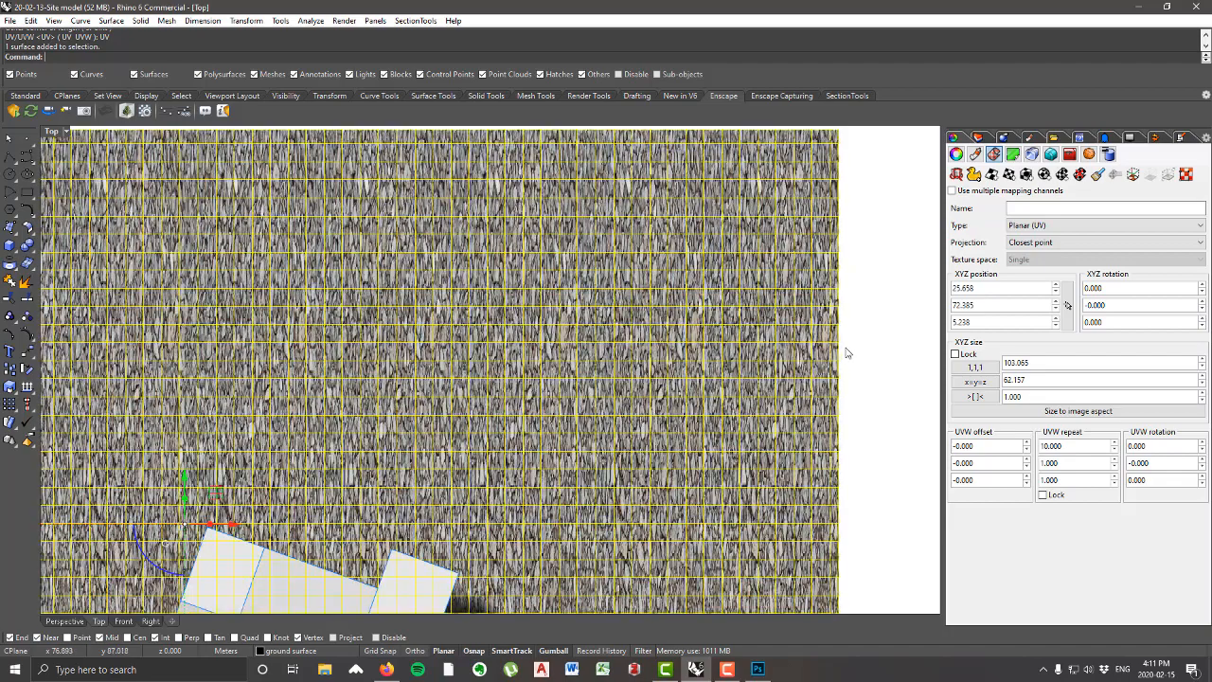
scroll(769, 324, down, 3)
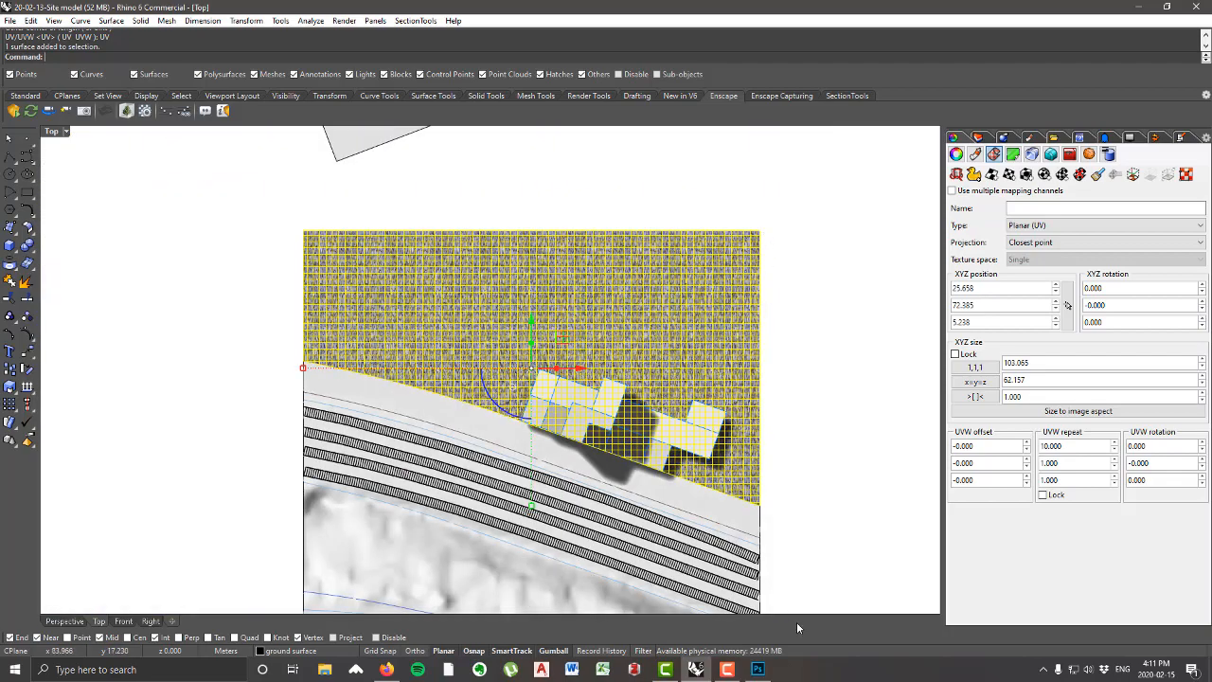
drag(1101, 464, 1029, 468)
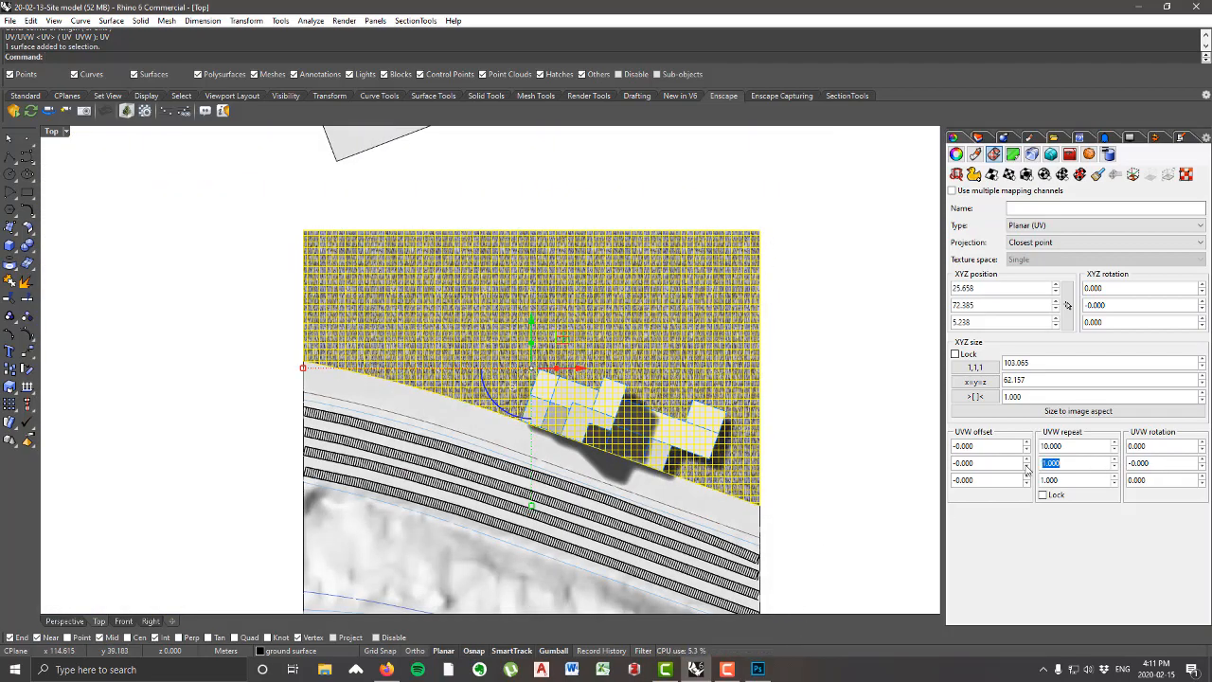
text(10)
key(Tab)
scroll(663, 264, up, 5)
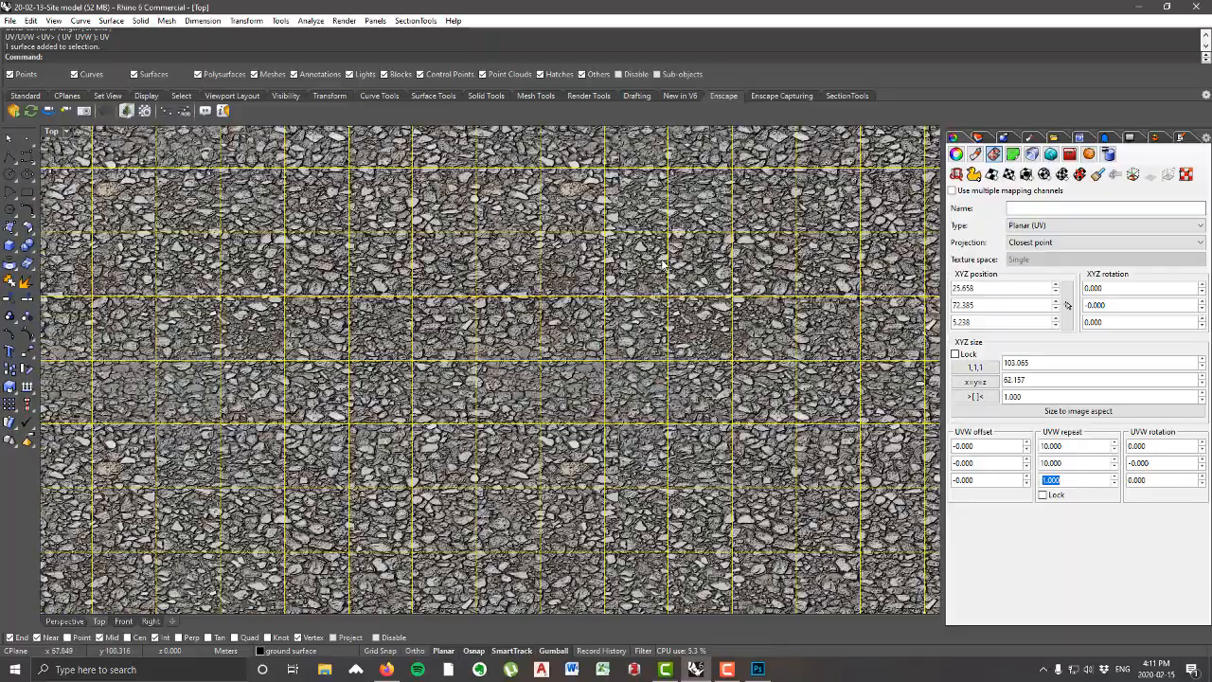
scroll(616, 322, down, 6)
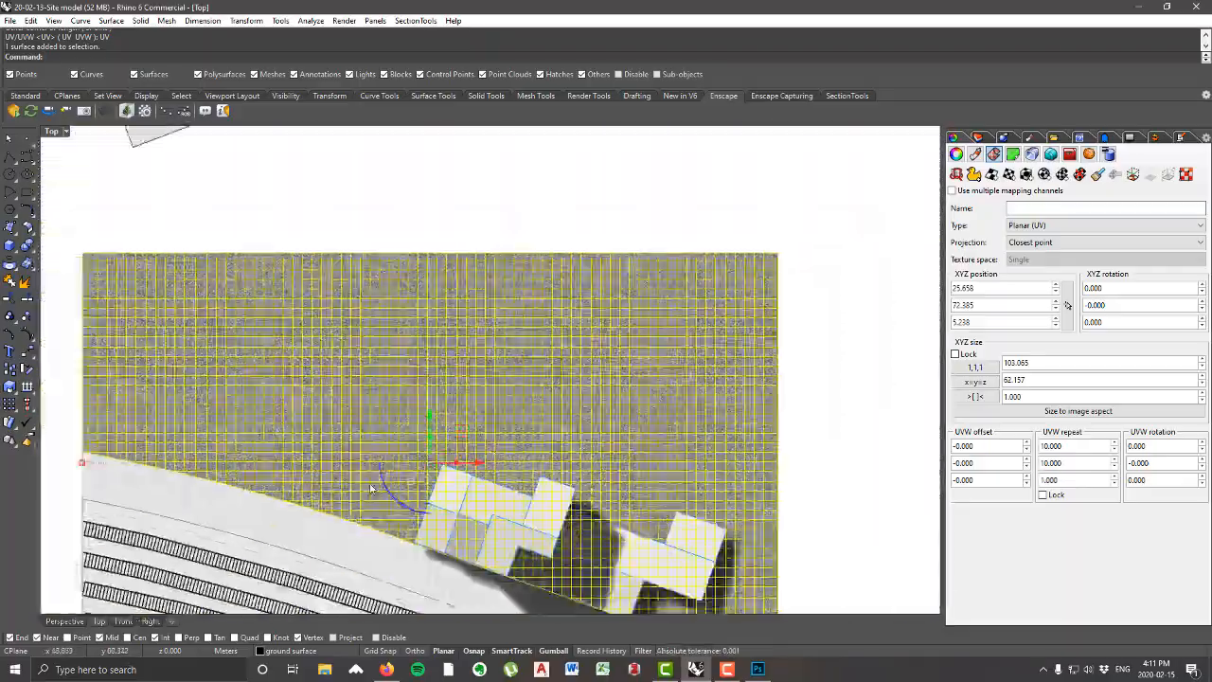
scroll(371, 488, up, 5)
scroll(467, 409, down, 5)
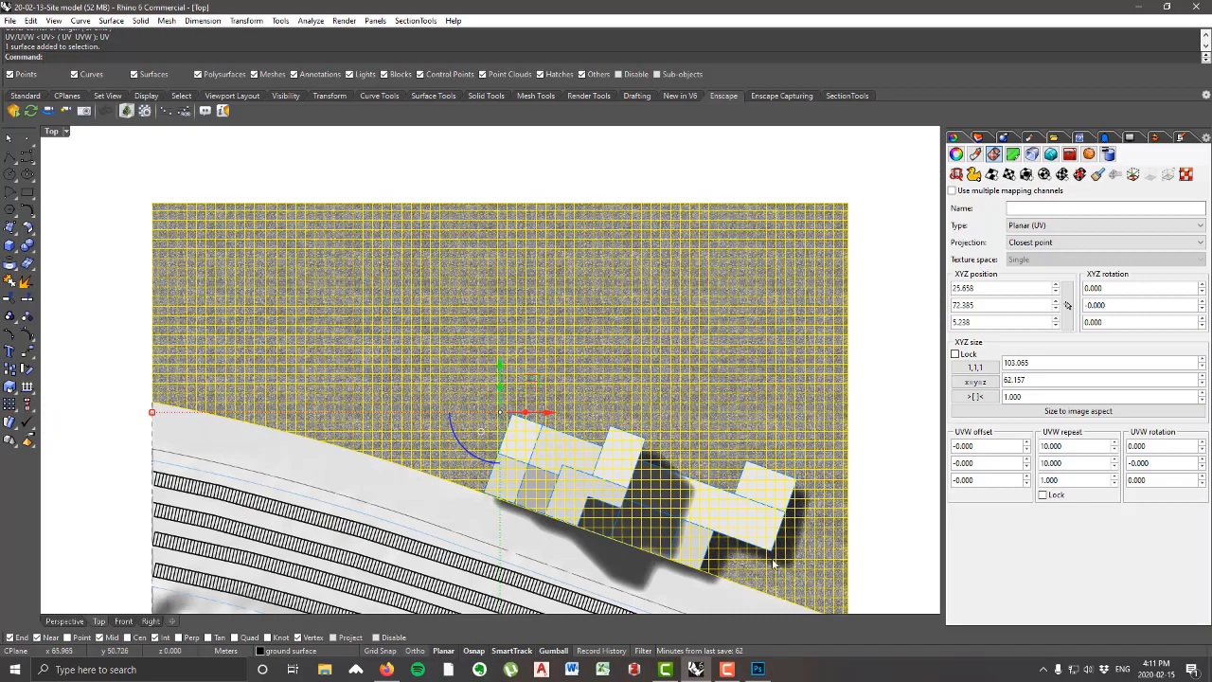
Step: Return from the Top view to a maximized Perspective viewport and deselect the ground surface
right_drag(463, 363, 558, 360)
double_click(58, 131)
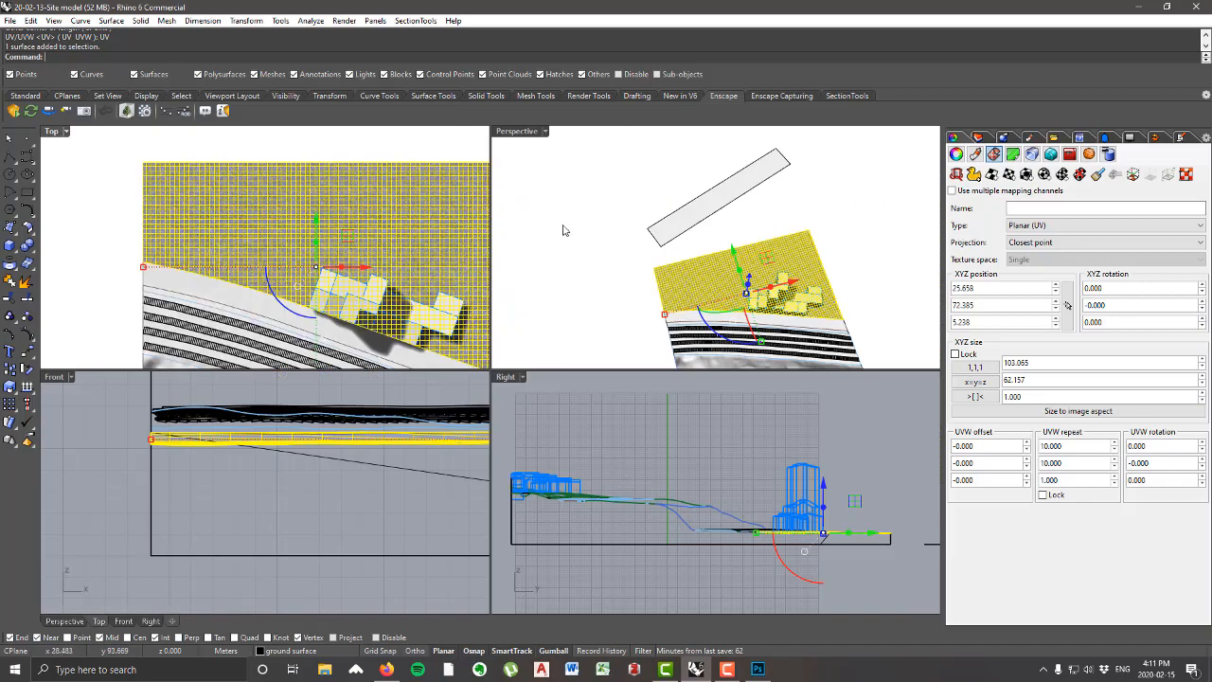
double_click(519, 132)
key(Escape)
Step: Examine the tiling and scale of the gravel on the ground surface from several angles and distances
right_drag(445, 502, 748, 479)
scroll(574, 413, up, 9)
scroll(641, 345, up, 11)
scroll(529, 372, down, 15)
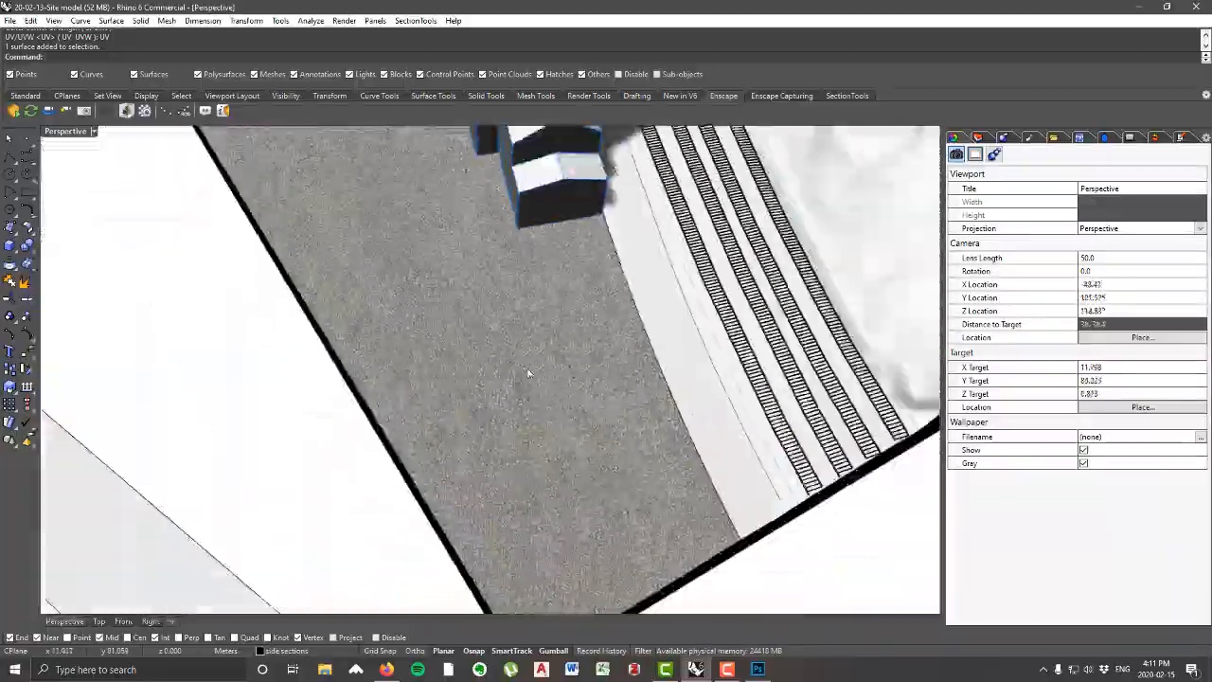
right_drag(528, 372, 525, 338)
scroll(525, 338, up, 8)
scroll(581, 368, down, 10)
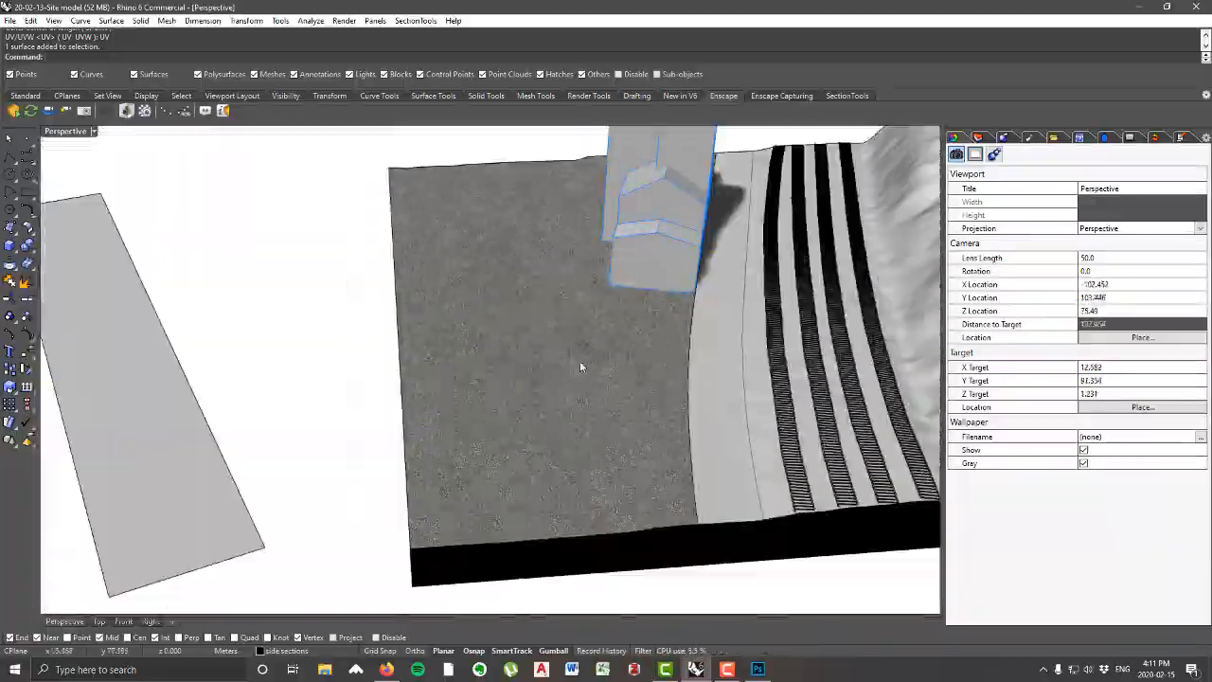
right_drag(580, 367, 629, 375)
scroll(585, 327, down, 4)
scroll(634, 417, down, 4)
scroll(639, 399, up, 6)
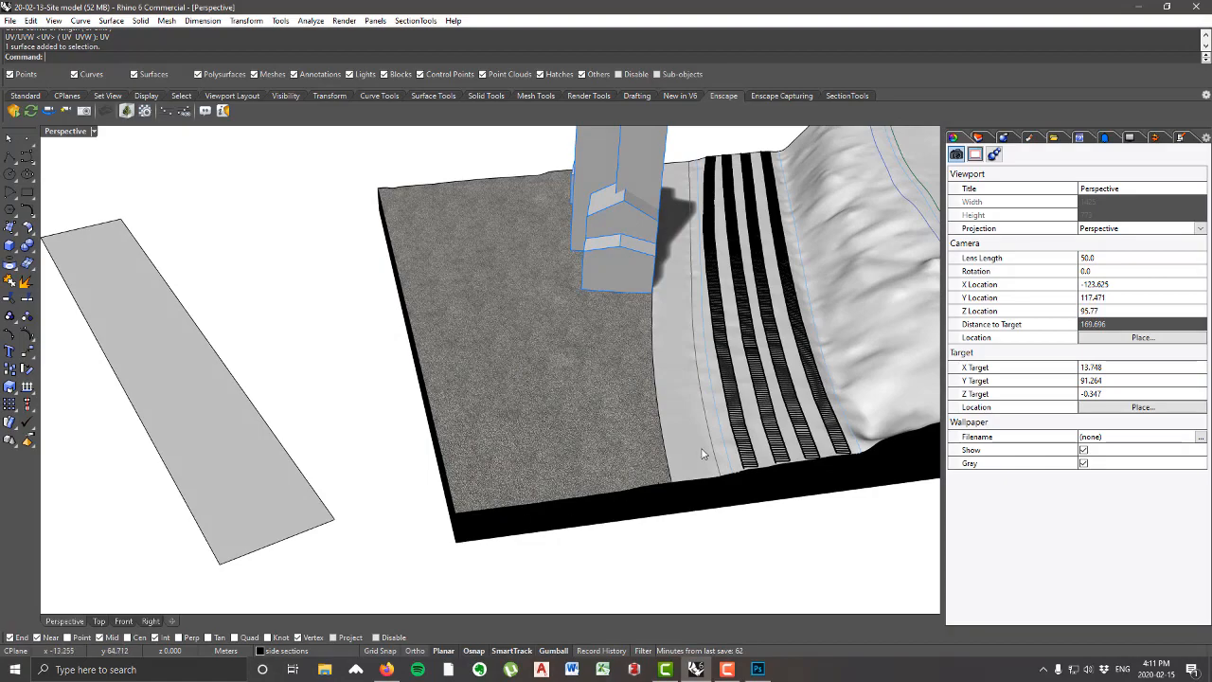
right_drag(507, 349, 545, 365)
scroll(518, 314, up, 2)
scroll(545, 365, down, 4)
scroll(549, 325, up, 2)
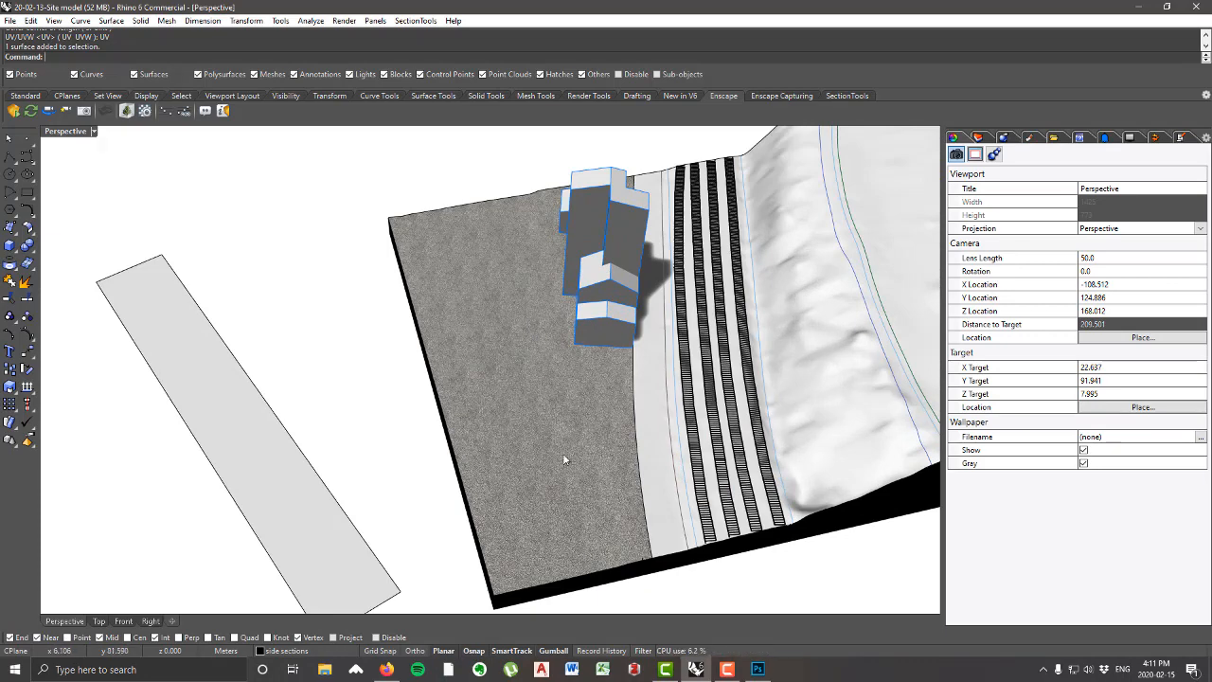
right_drag(600, 515, 634, 391)
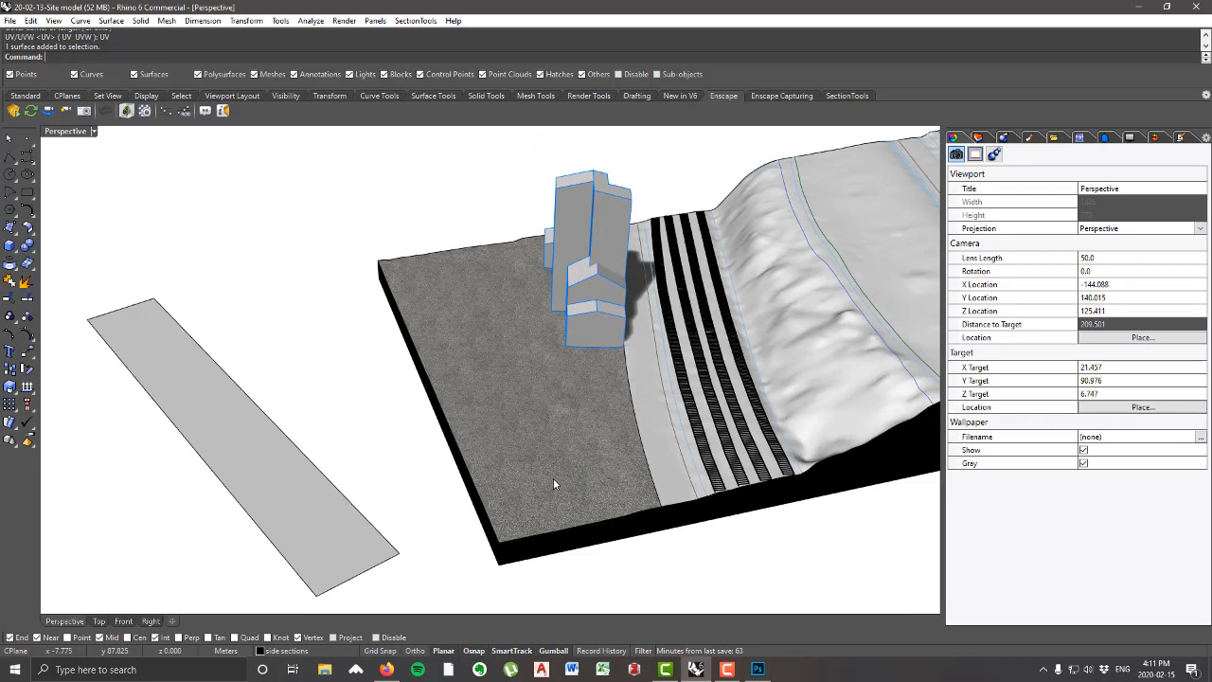
right_drag(555, 478, 591, 447)
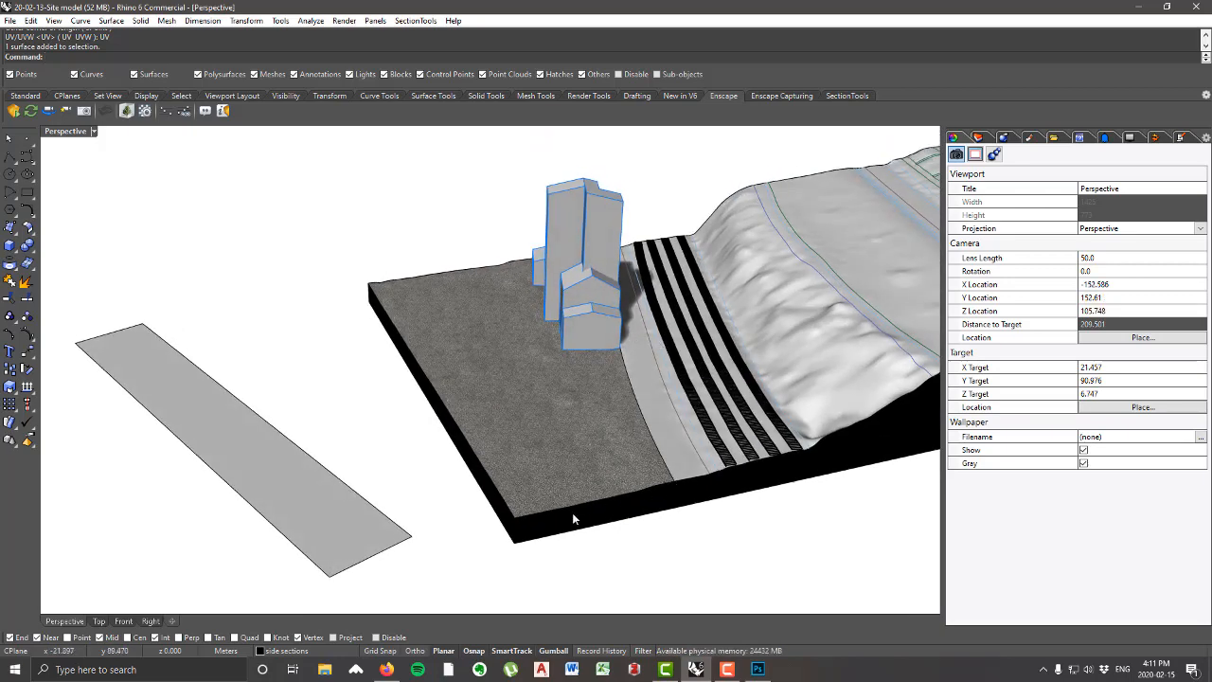
right_drag(685, 412, 583, 429)
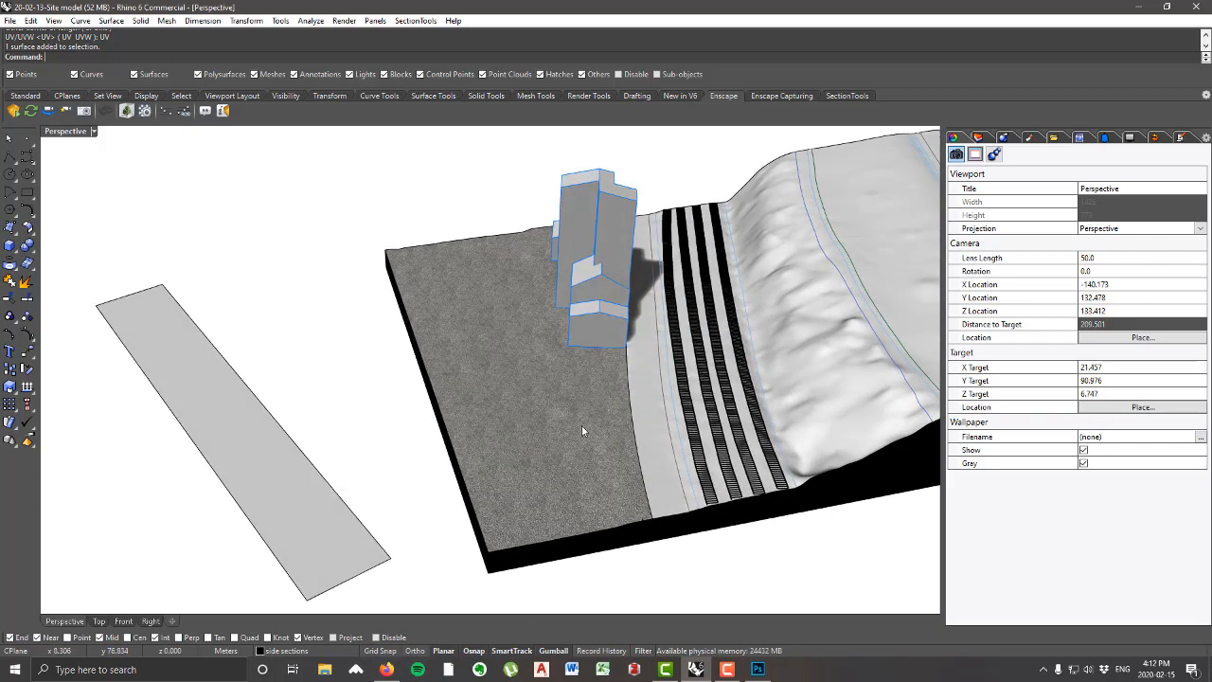
Step: Switch to Firefox, search Google Images for "gravel texture" in a new tab, and open the Textures4Photoshop gravel result
click(385, 668)
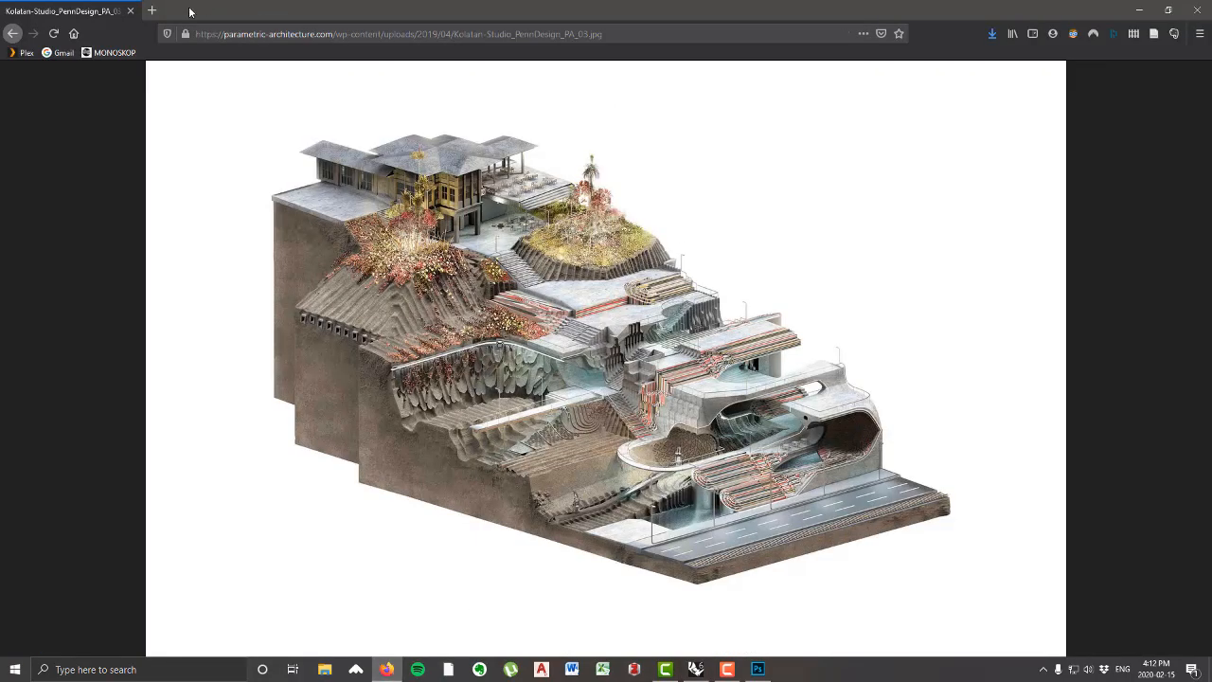
click(152, 10)
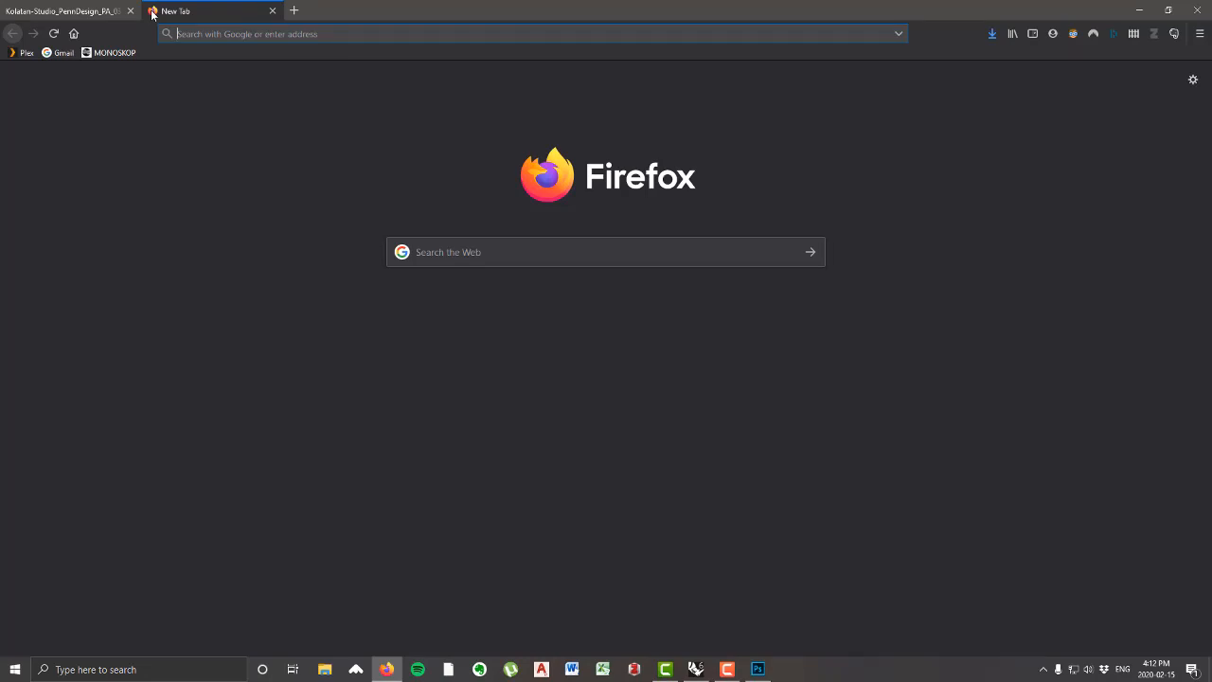
text(gravel texture)
key(Return)
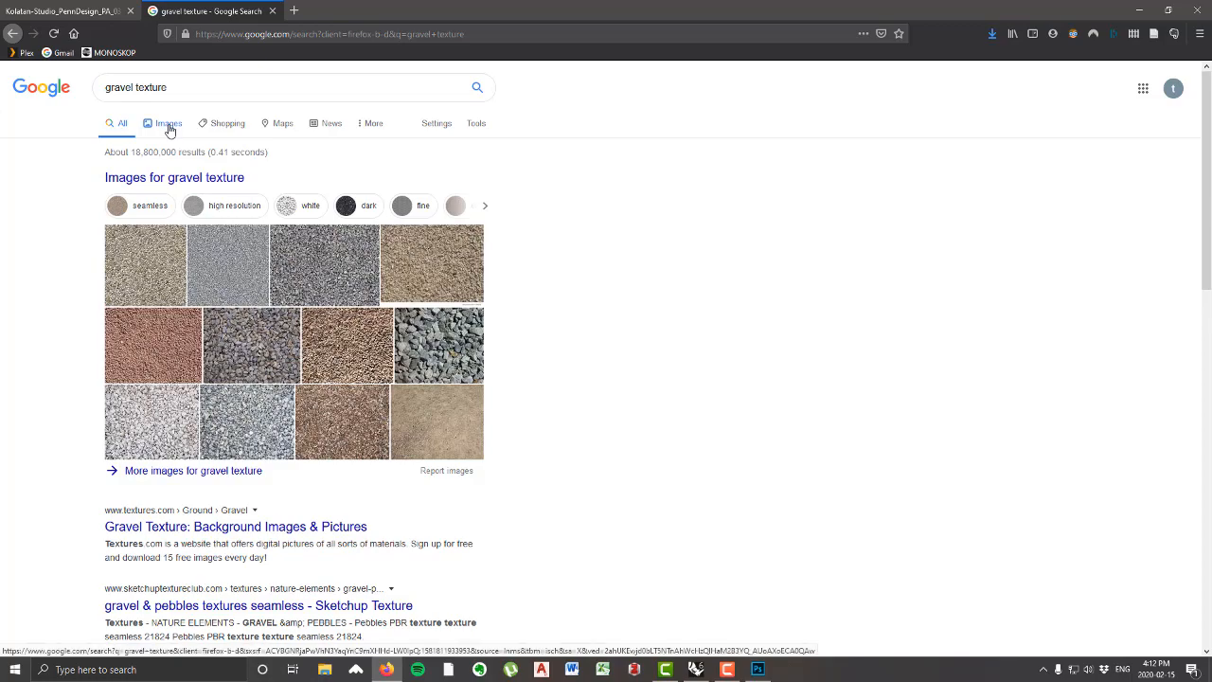
click(168, 124)
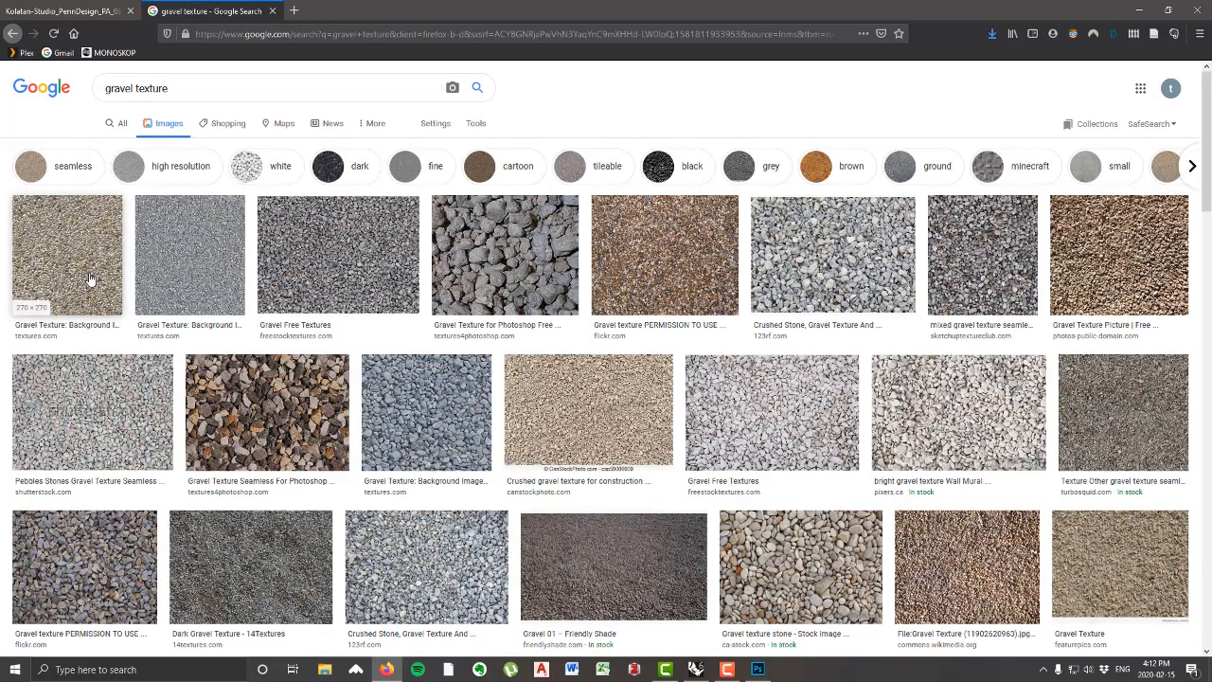
click(532, 275)
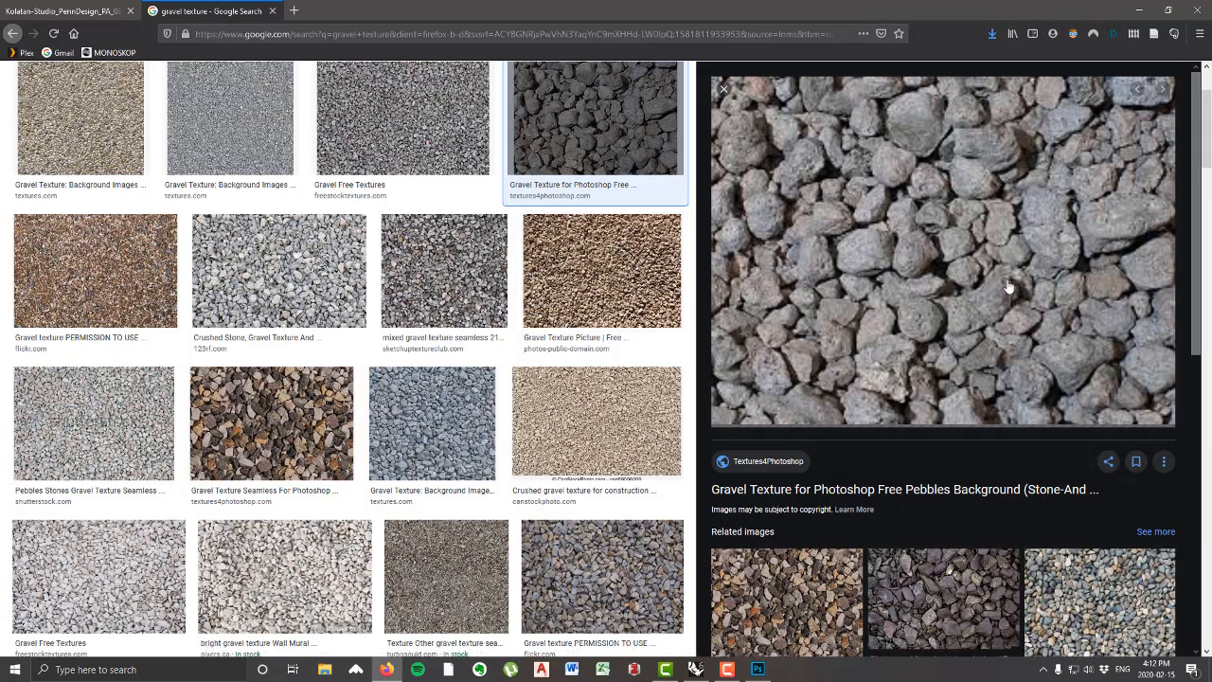
Step: Start saving the previewed gravel image and choose Dropbox's Media 2 - mod 02 - 2020/Class Files/20-02-12- Site Textures/textures folder as its destination
right_click(921, 277)
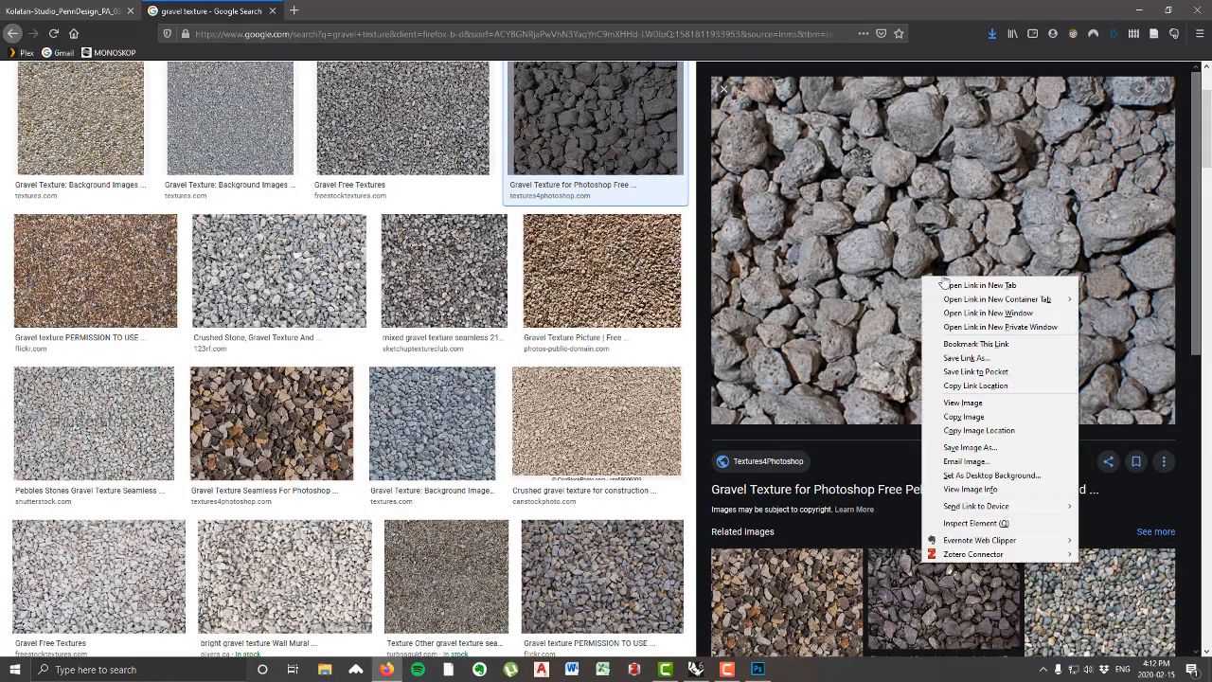
click(981, 448)
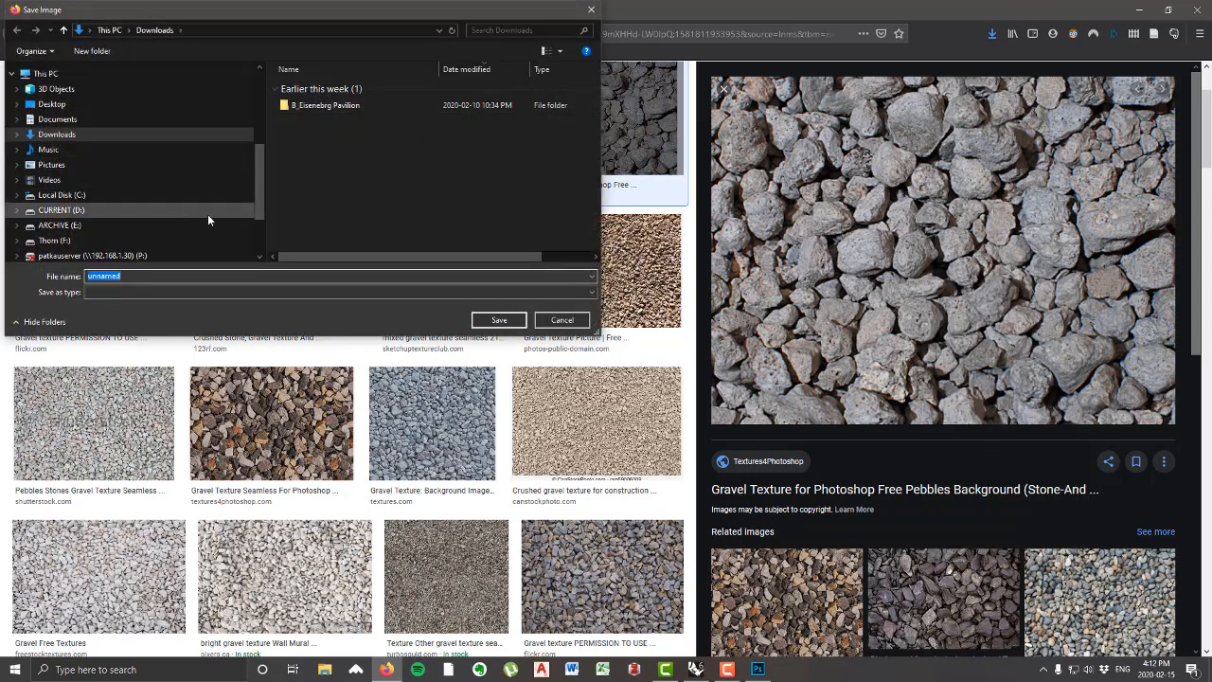
scroll(99, 206, down, 3)
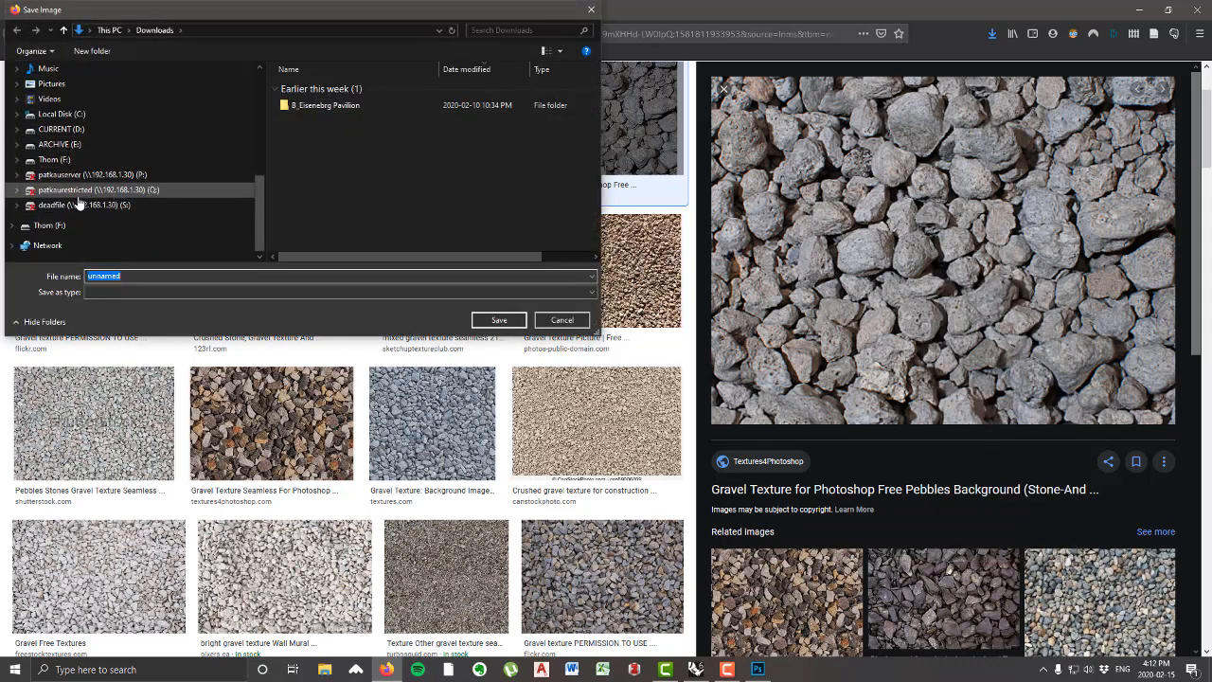
scroll(45, 175, up, 5)
click(47, 150)
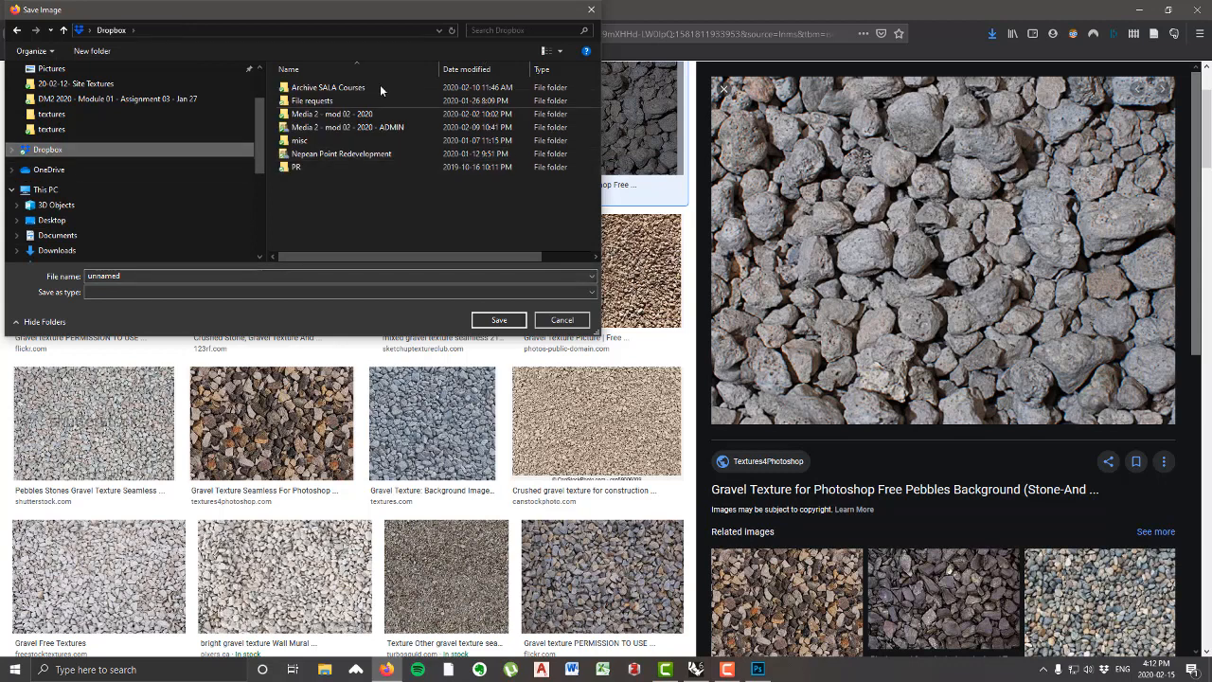
double_click(340, 129)
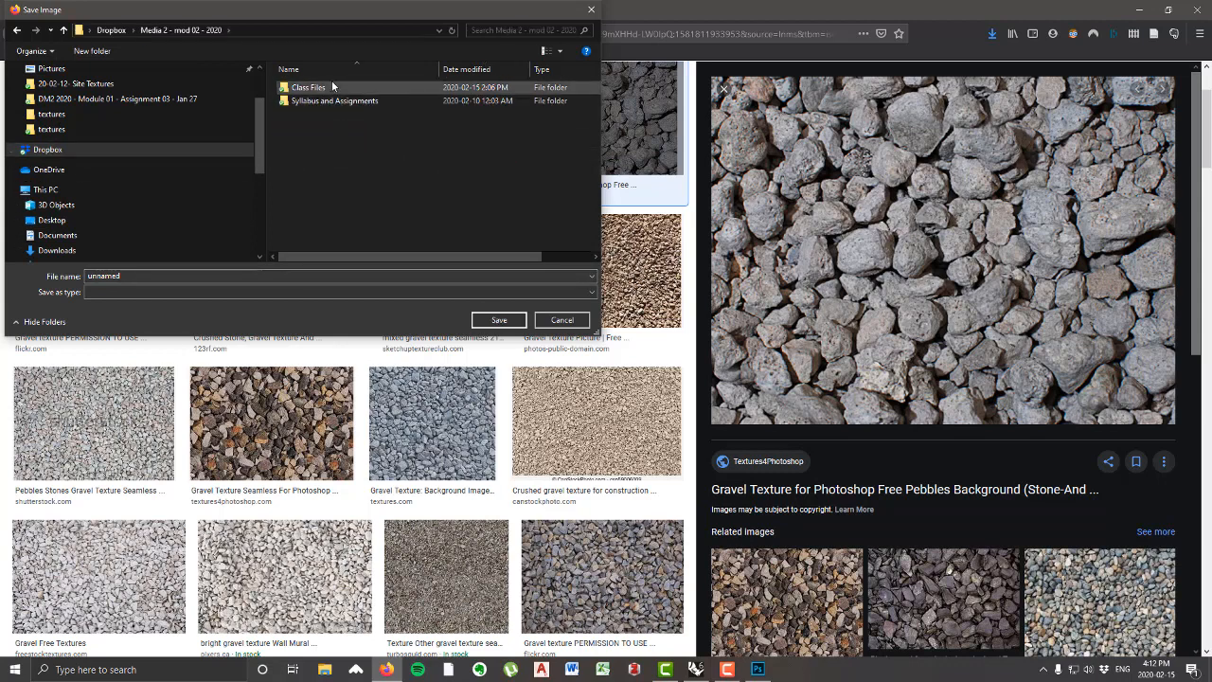
double_click(331, 86)
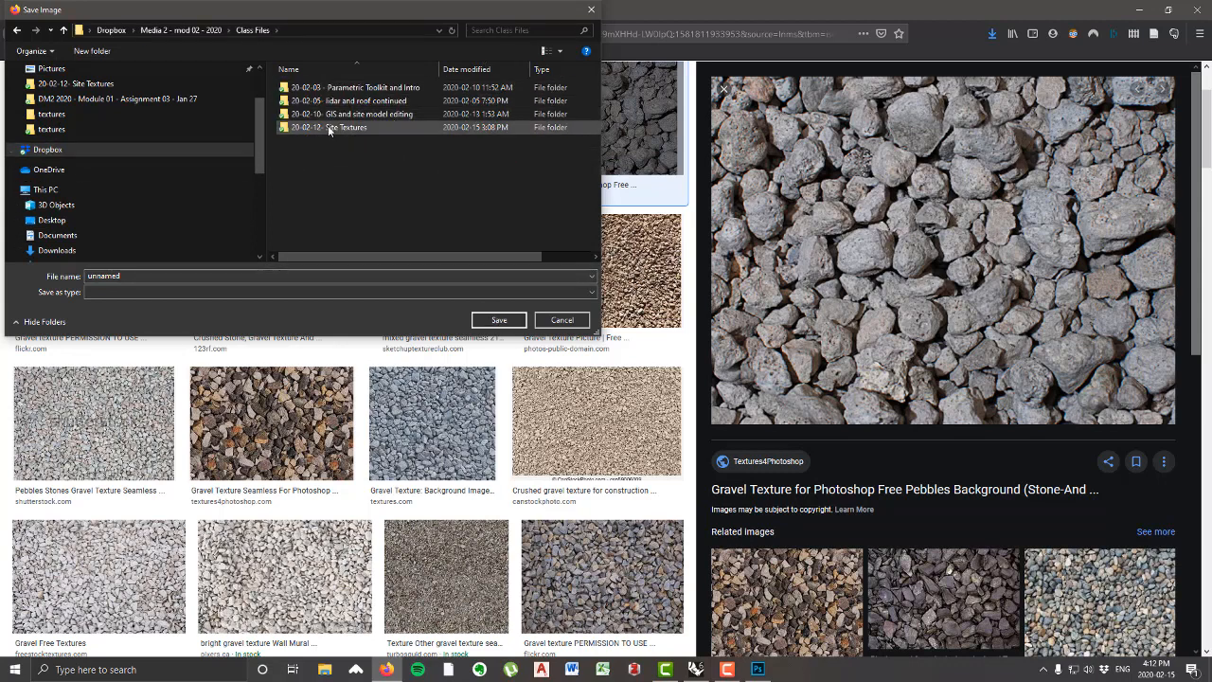
double_click(328, 127)
double_click(312, 113)
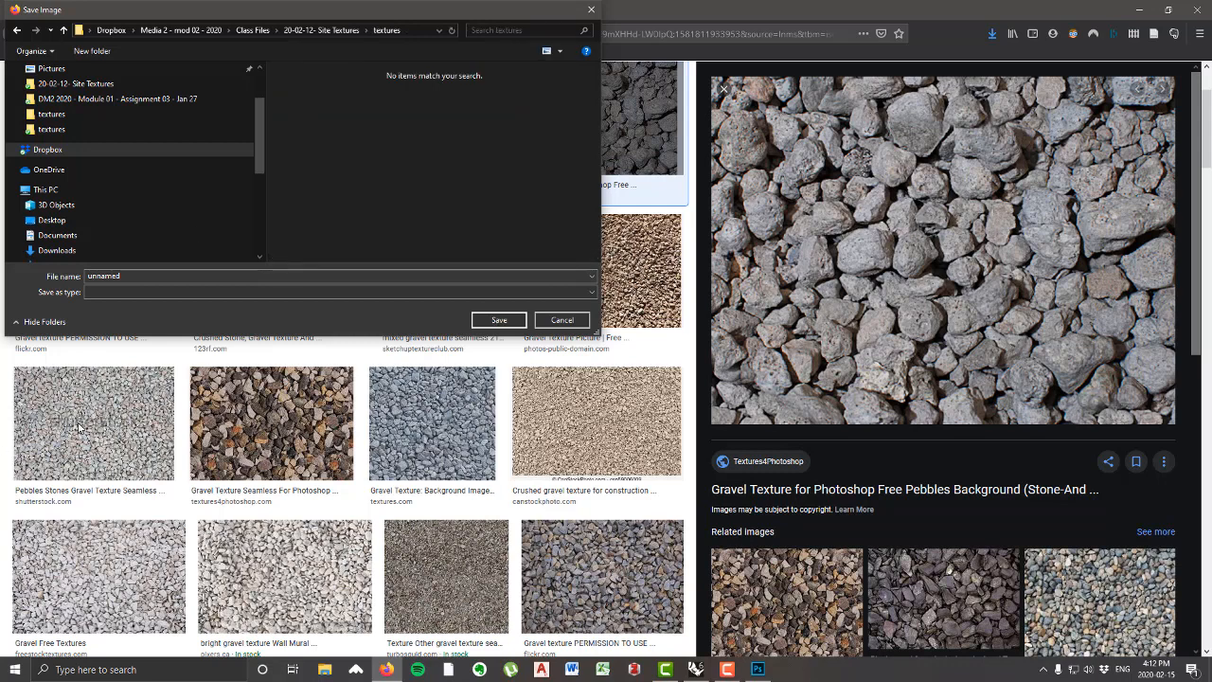
Step: Save the gravel image as gravel_not_titled and check it in the downloads list
click(256, 292)
double_click(162, 276)
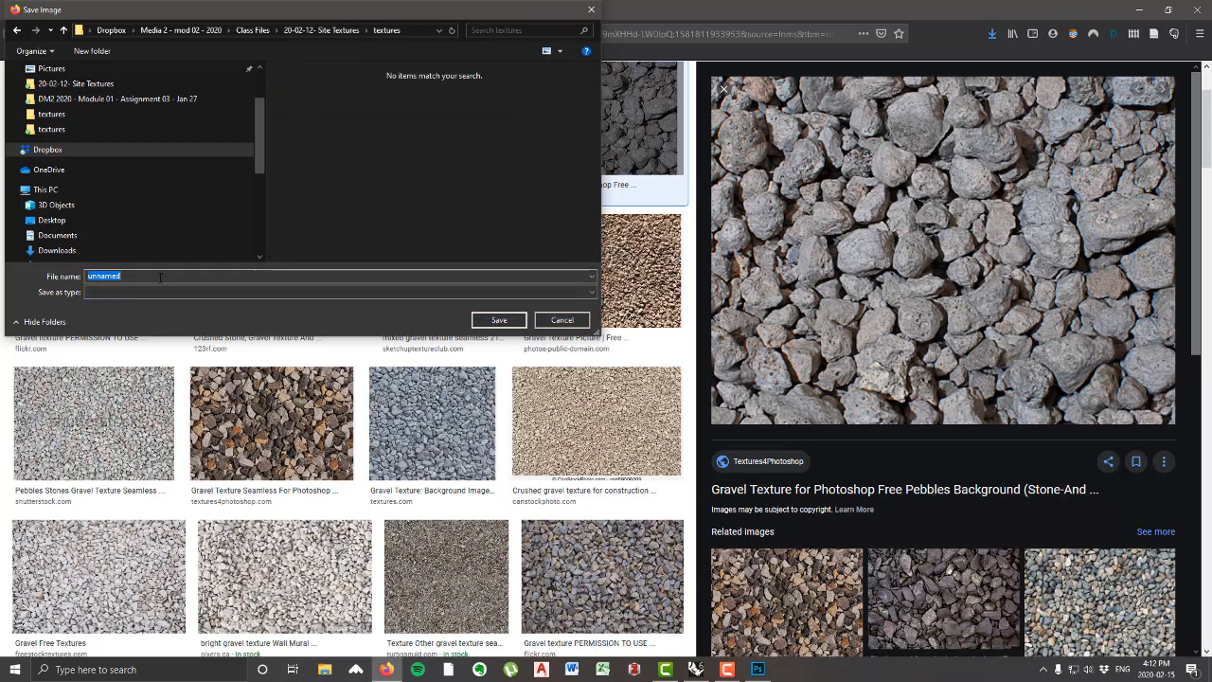
text(gravel)
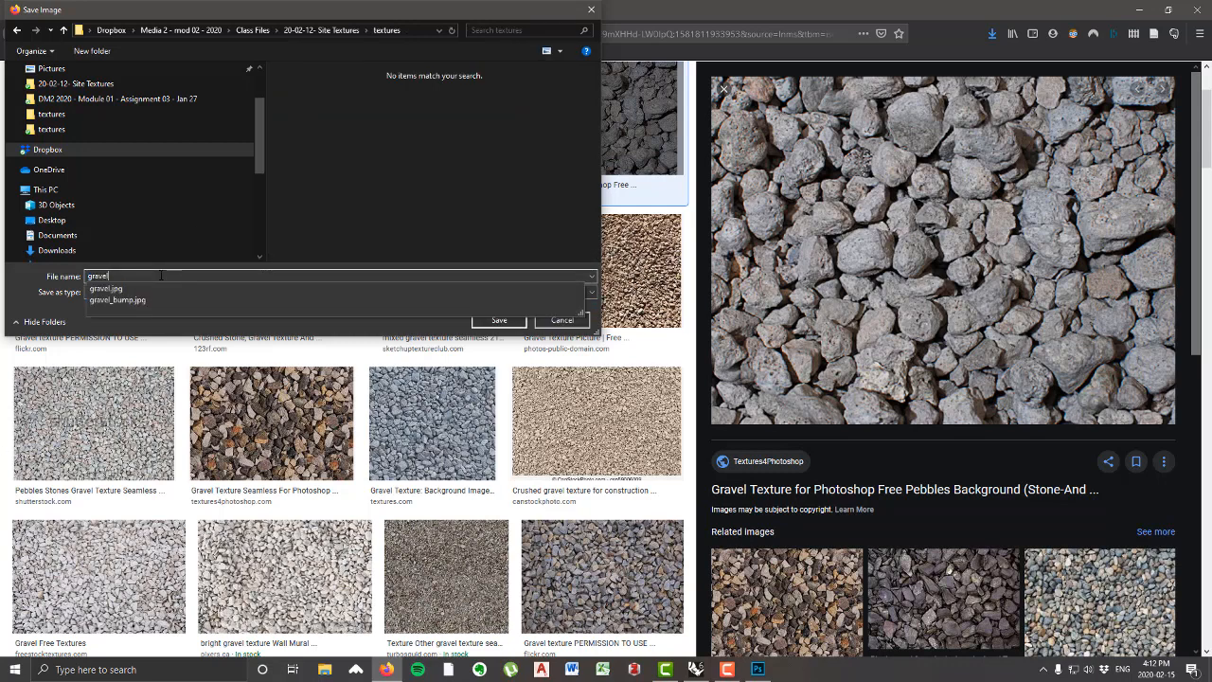
text(_not_titled)
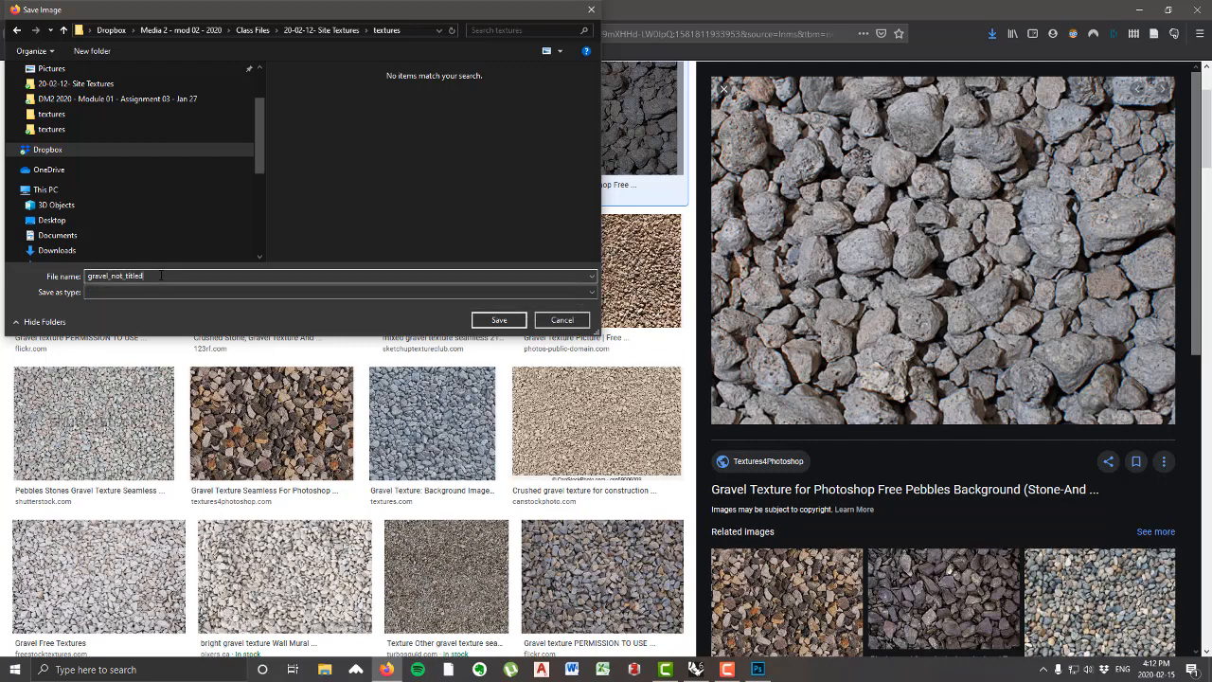
key(Return)
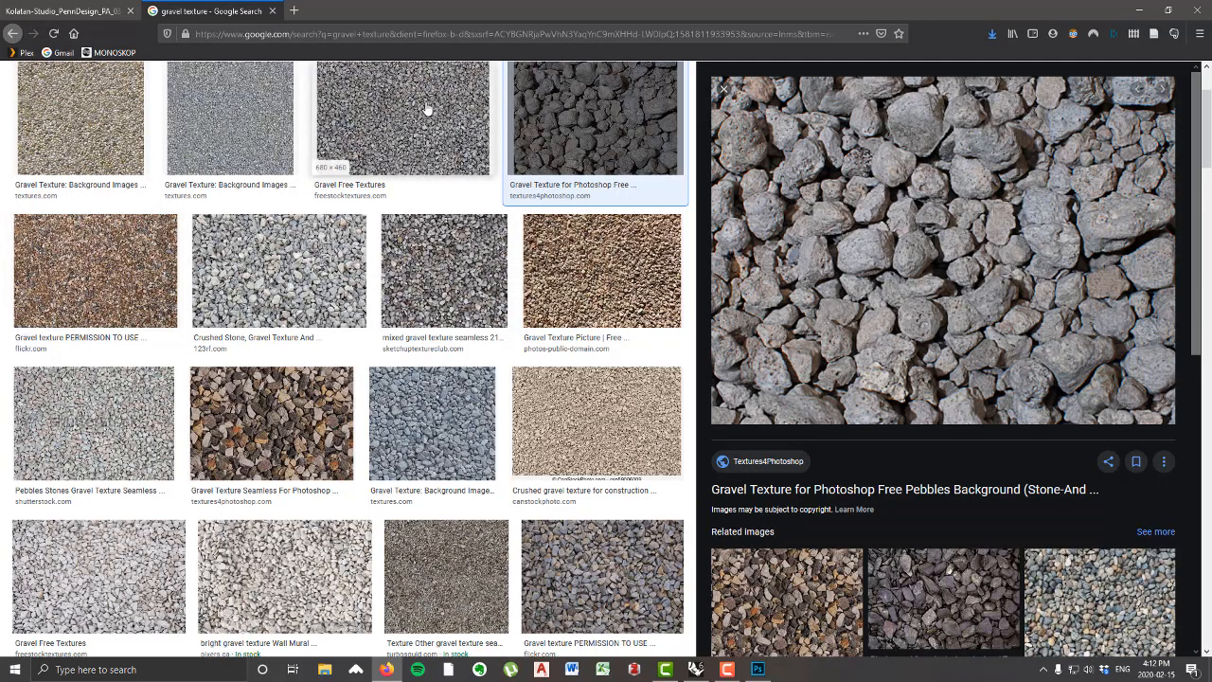
click(994, 34)
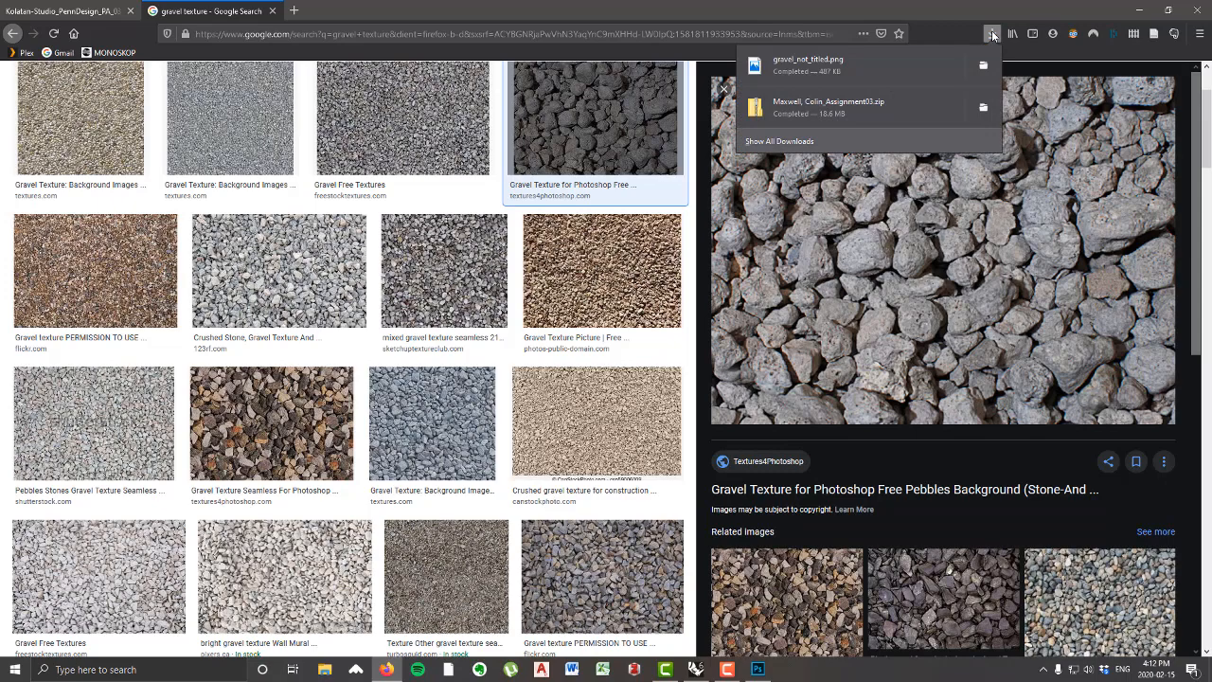
click(942, 23)
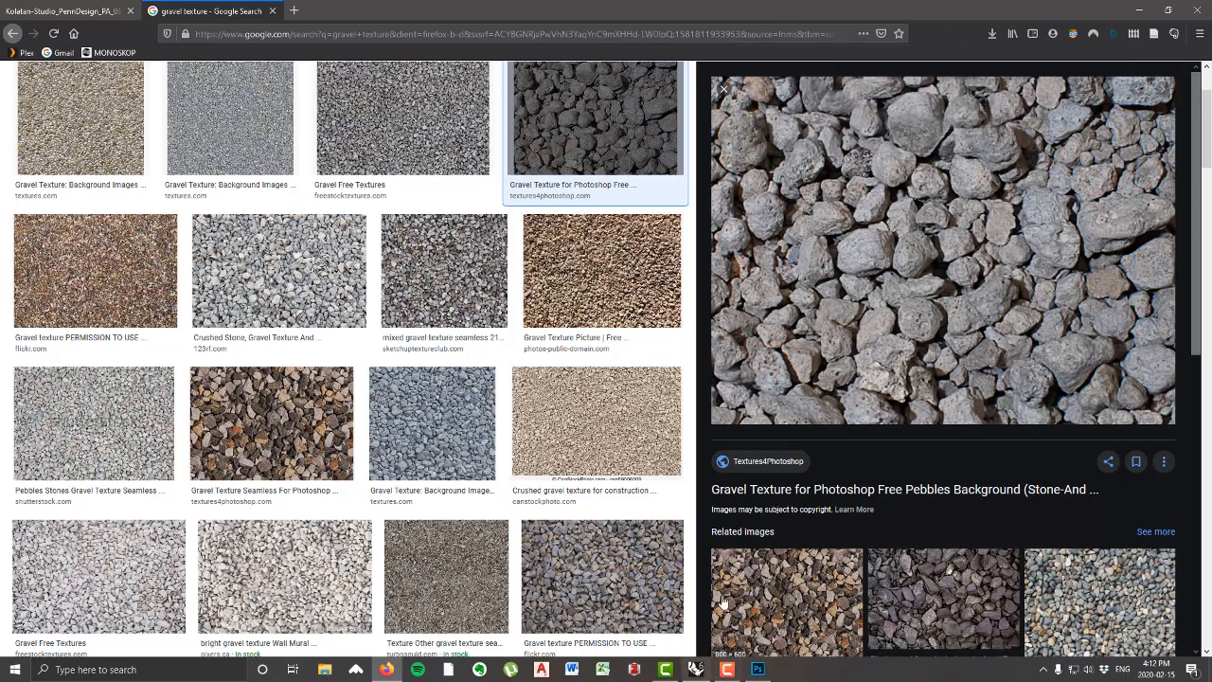
Step: Switch back to Rhino and inspect the gravel pattern on the ground surface close up
click(696, 670)
scroll(549, 451, up, 6)
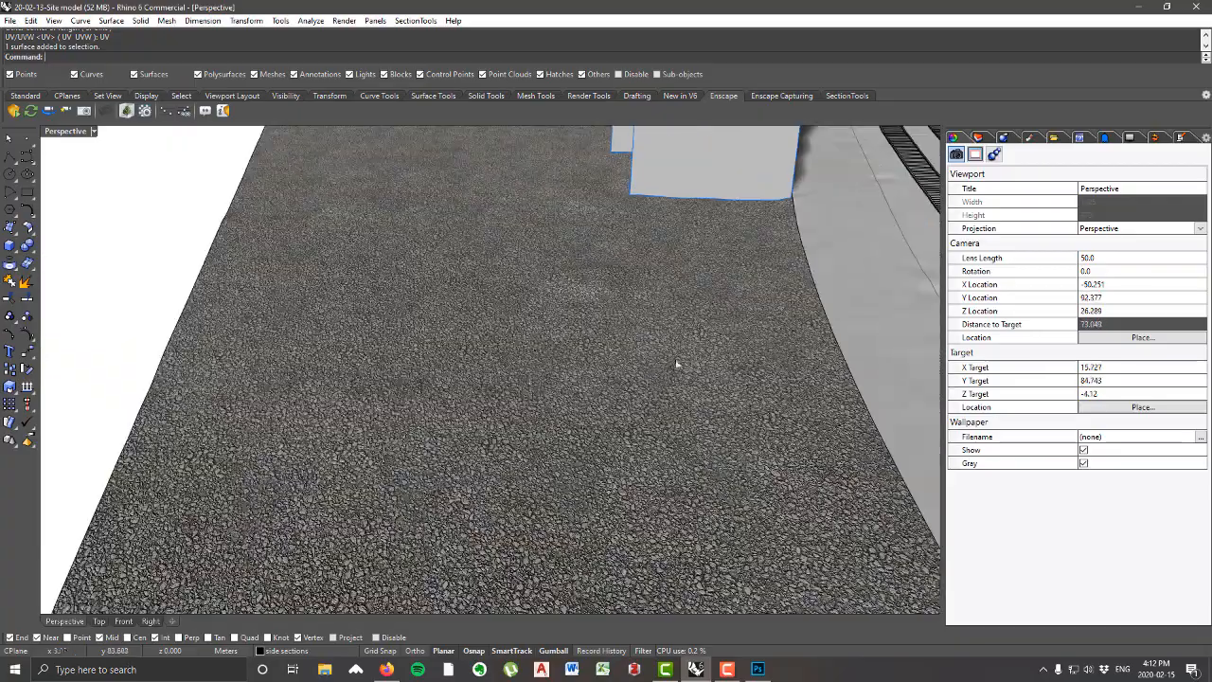
scroll(594, 365, up, 5)
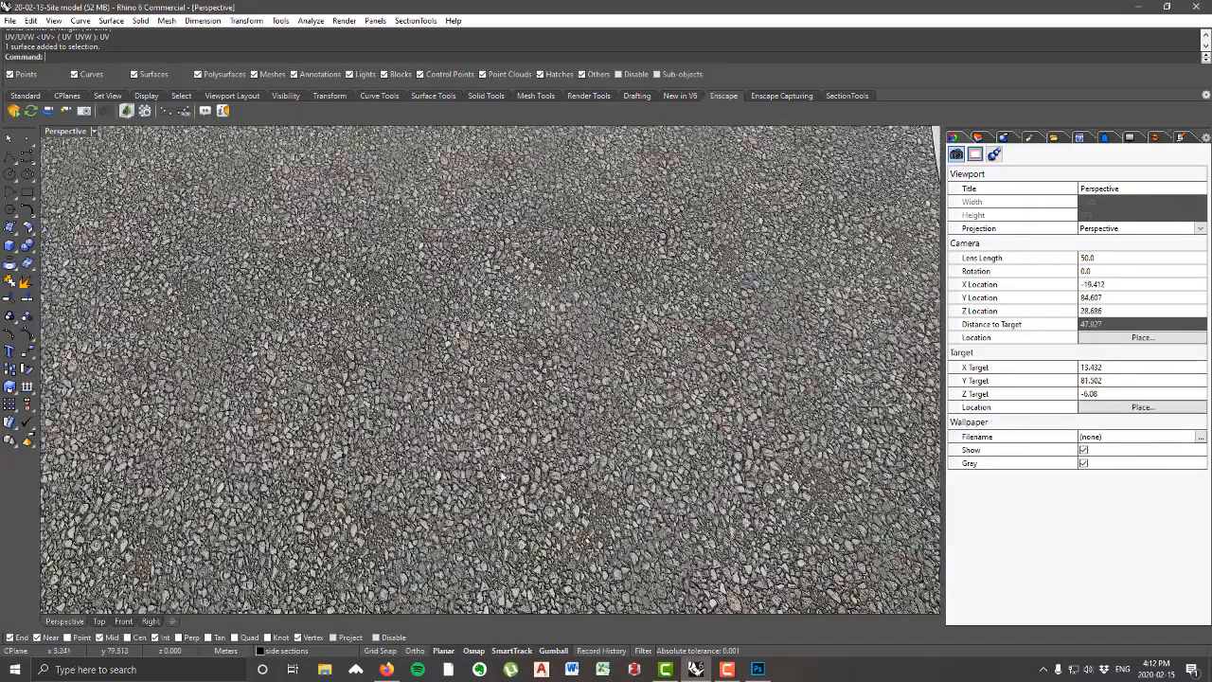
Step: Switch to File Explorer, browse to the textures folder in 20-02-12- Site Textures, and open the gravel image in an image viewer
click(325, 670)
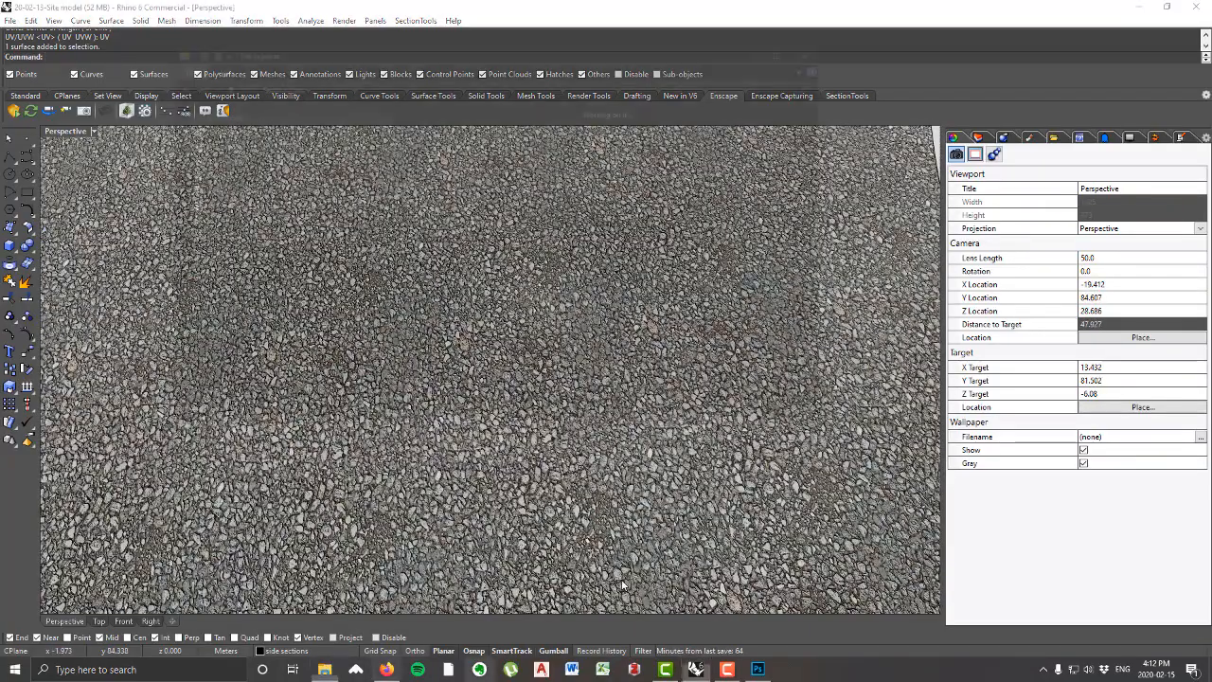
click(227, 190)
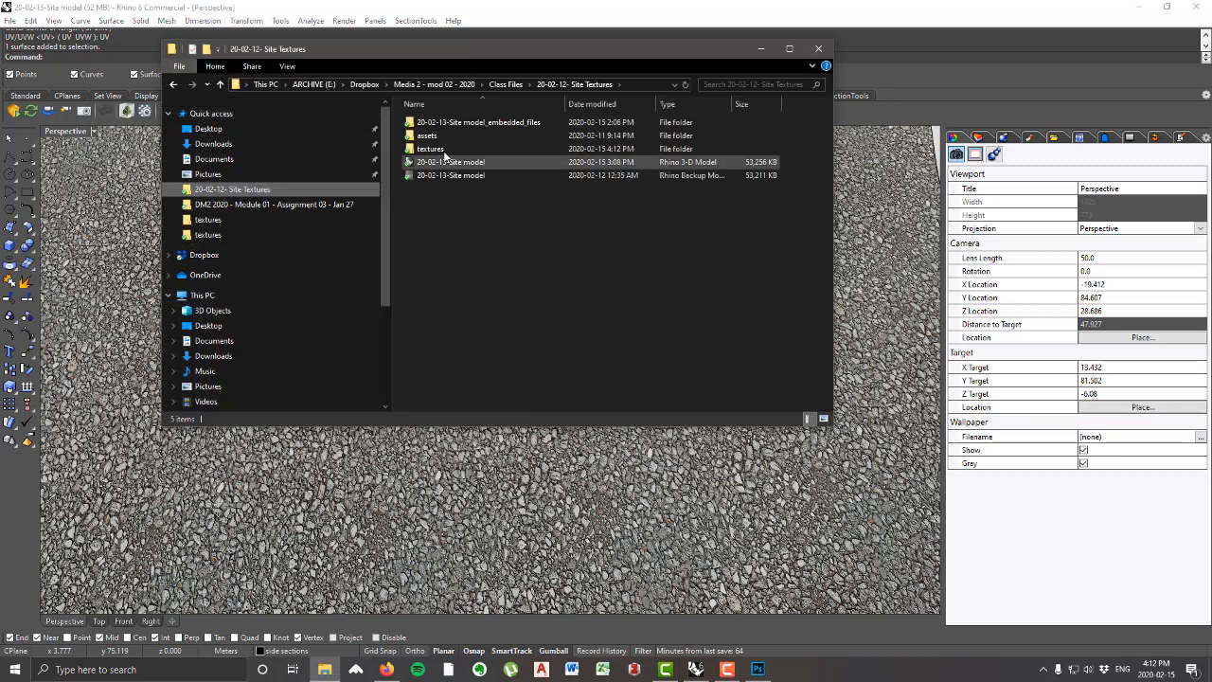
double_click(474, 151)
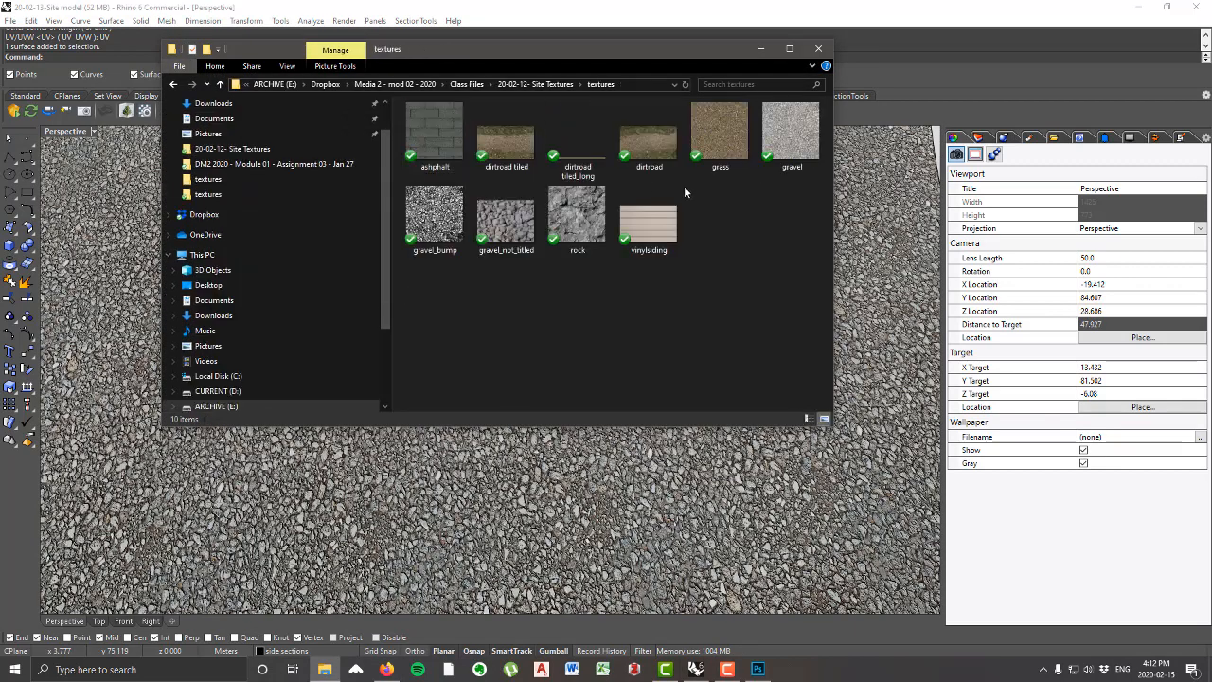
right_click(800, 137)
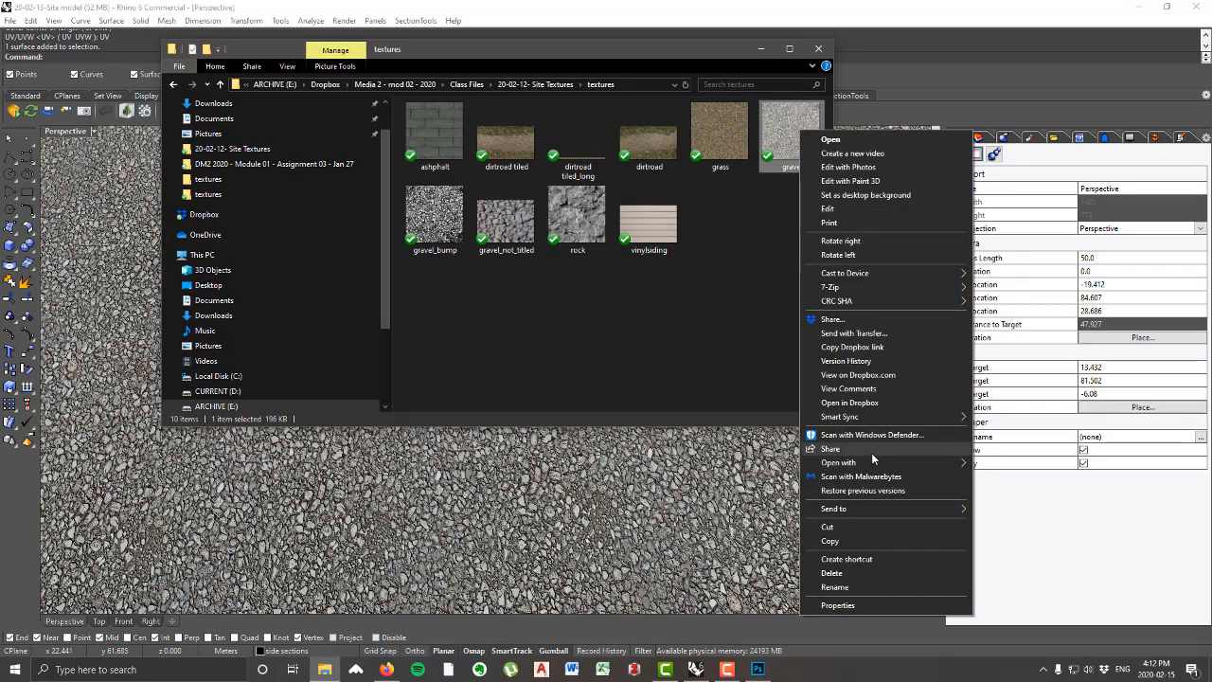
mouse_move(867, 464)
click(1003, 533)
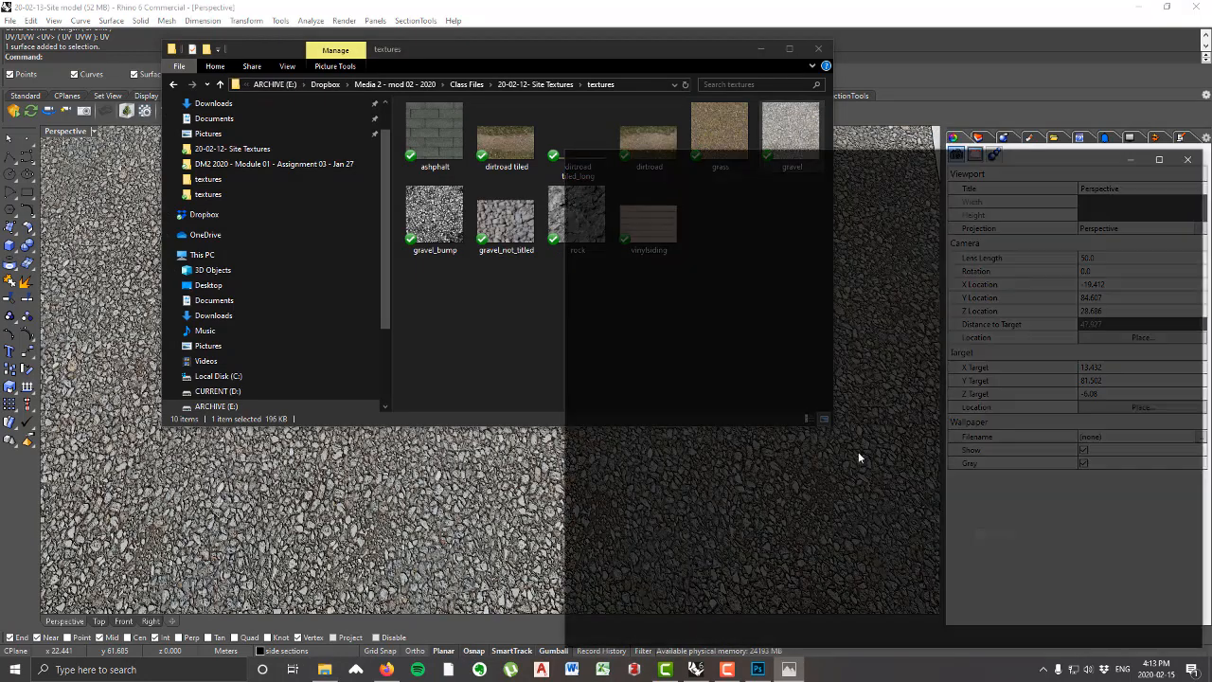
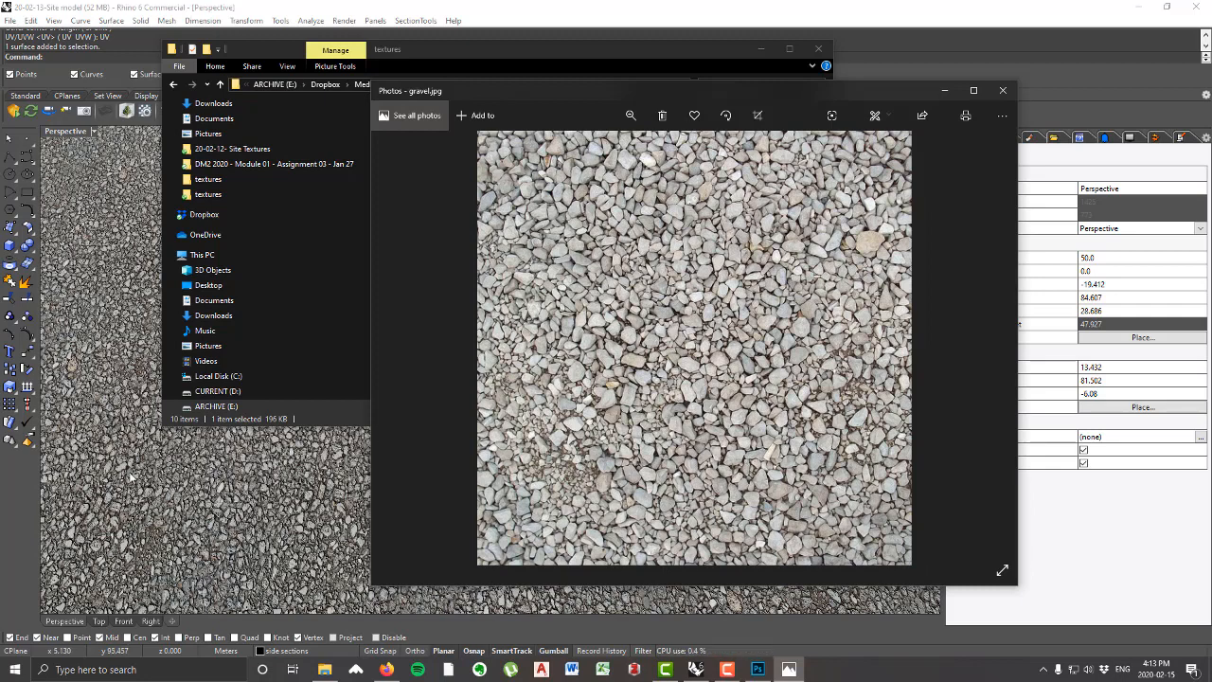
Step: Close the gravel image viewer and return from File Explorer to the Rhino site model
click(1004, 91)
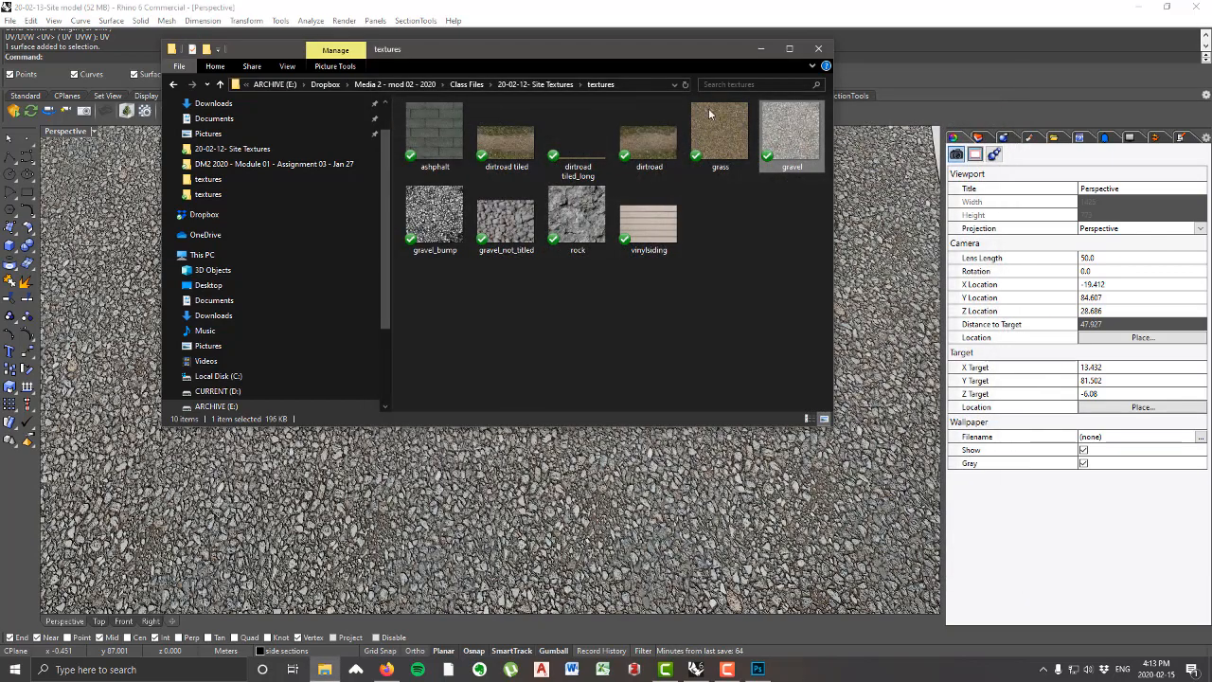
click(760, 48)
scroll(682, 349, down, 5)
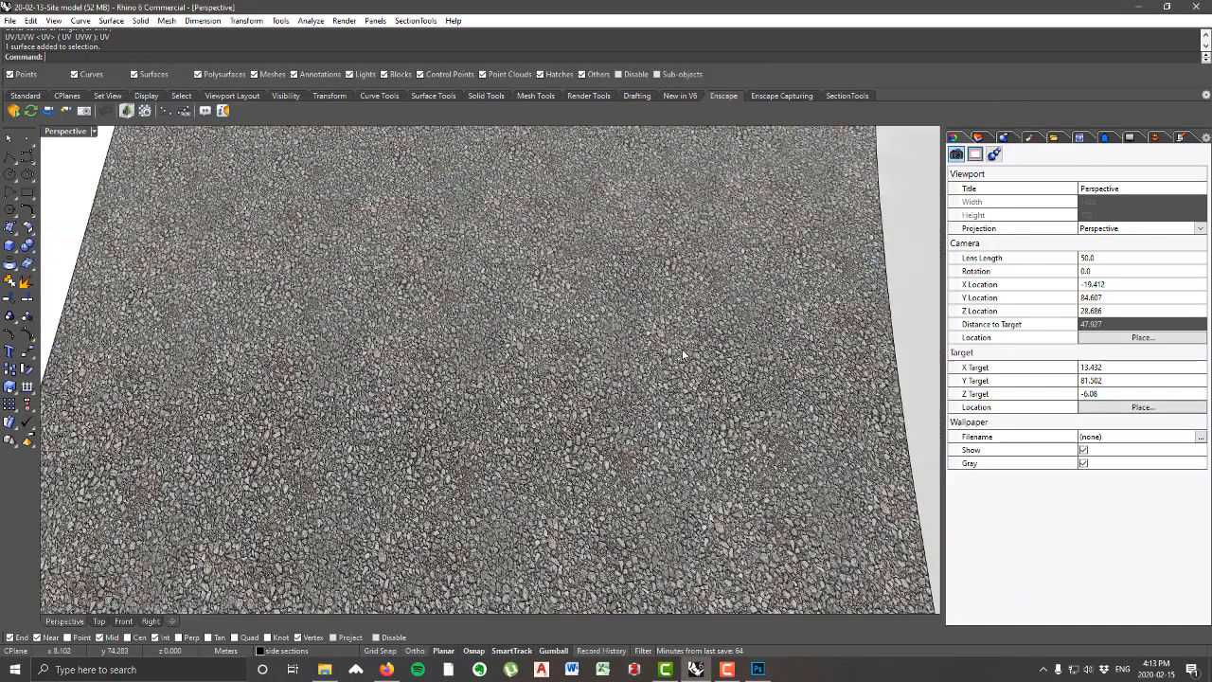
Step: Replace the color texture of the ground surface's gravel material with the gravel_not_titled image from the textures folder
click(603, 314)
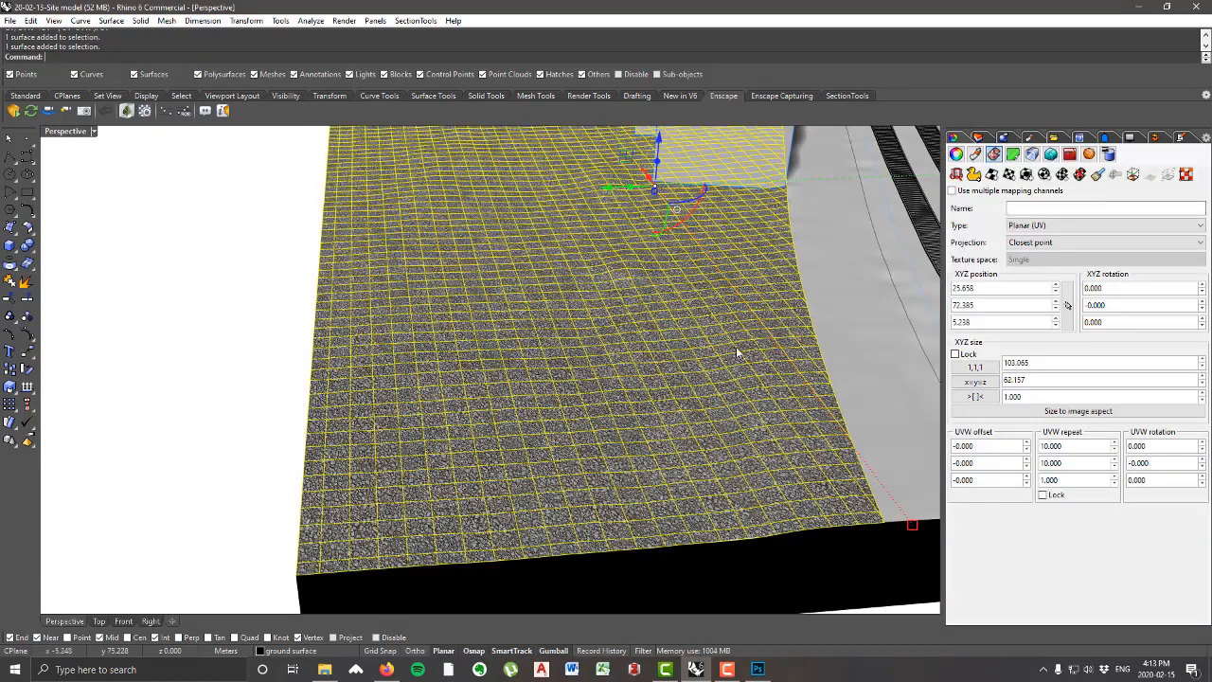
click(975, 155)
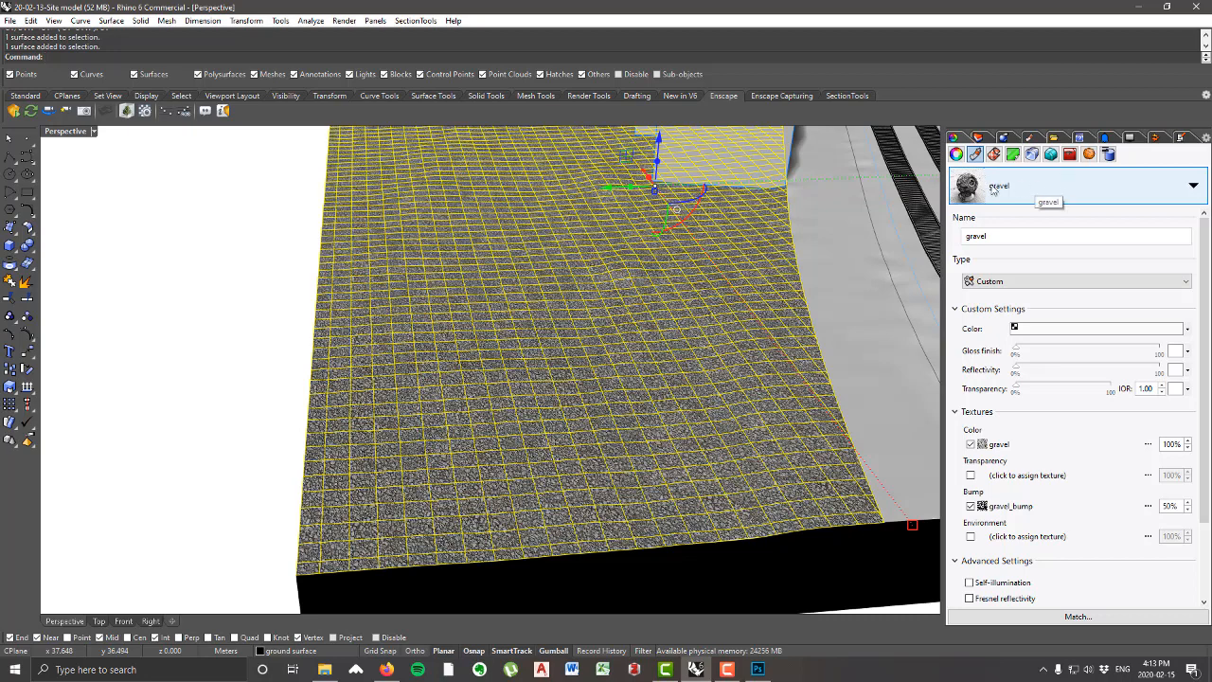
click(1001, 445)
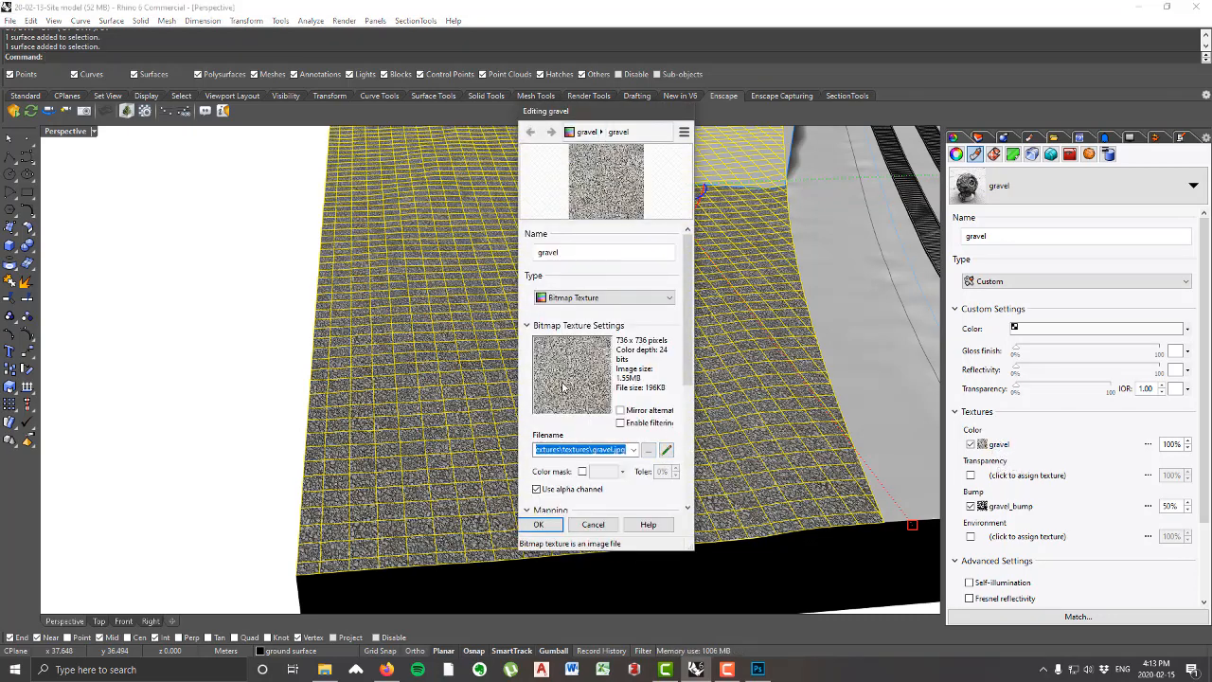
click(649, 451)
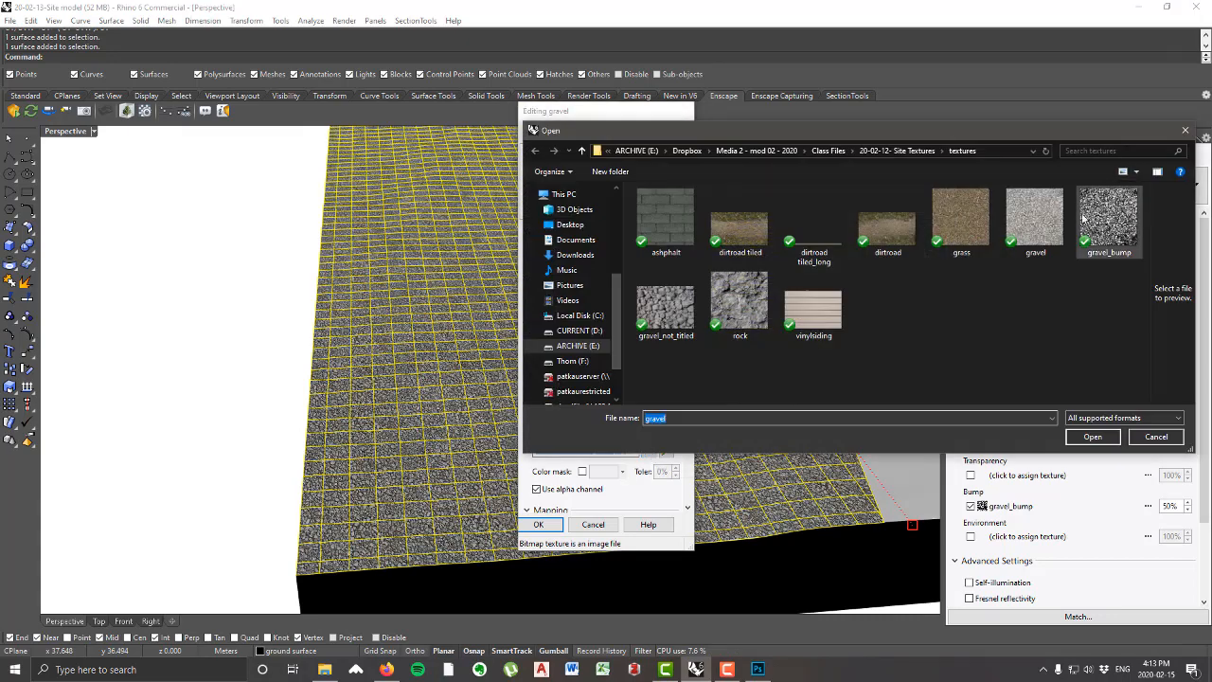
click(676, 315)
click(1093, 437)
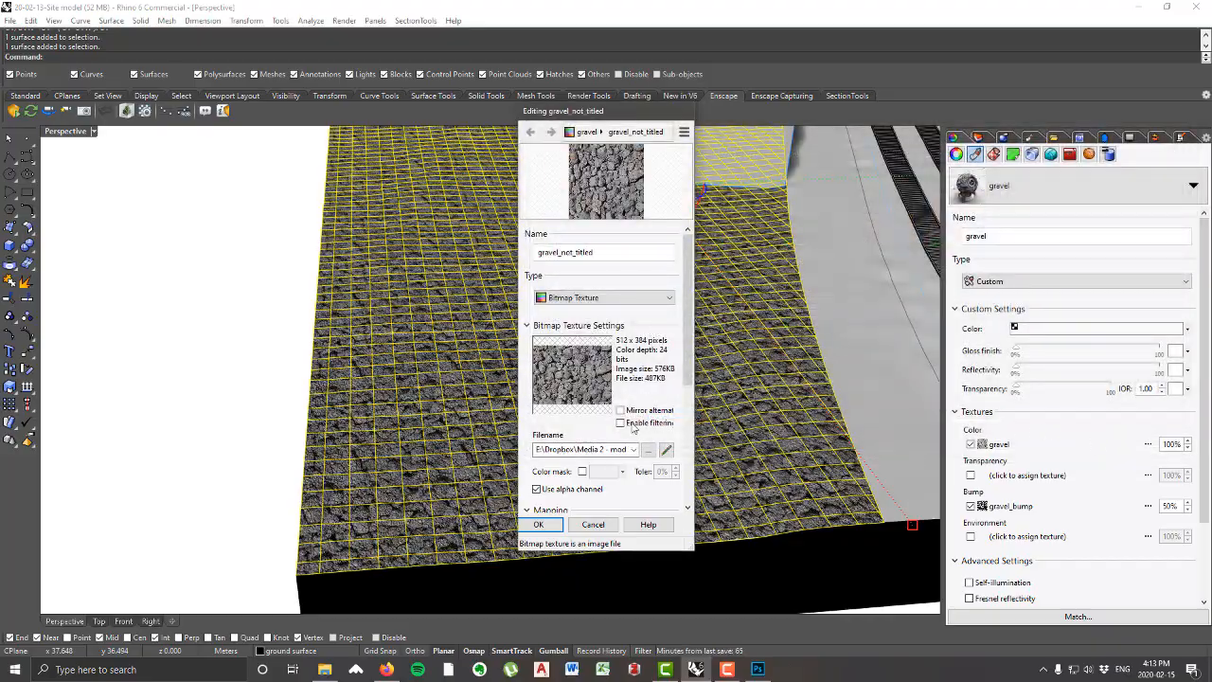
click(538, 525)
Step: Deselect the ground surface and examine its gravel_not_titled texture from above, near and far, for visible repetition
scroll(265, 369, up, 6)
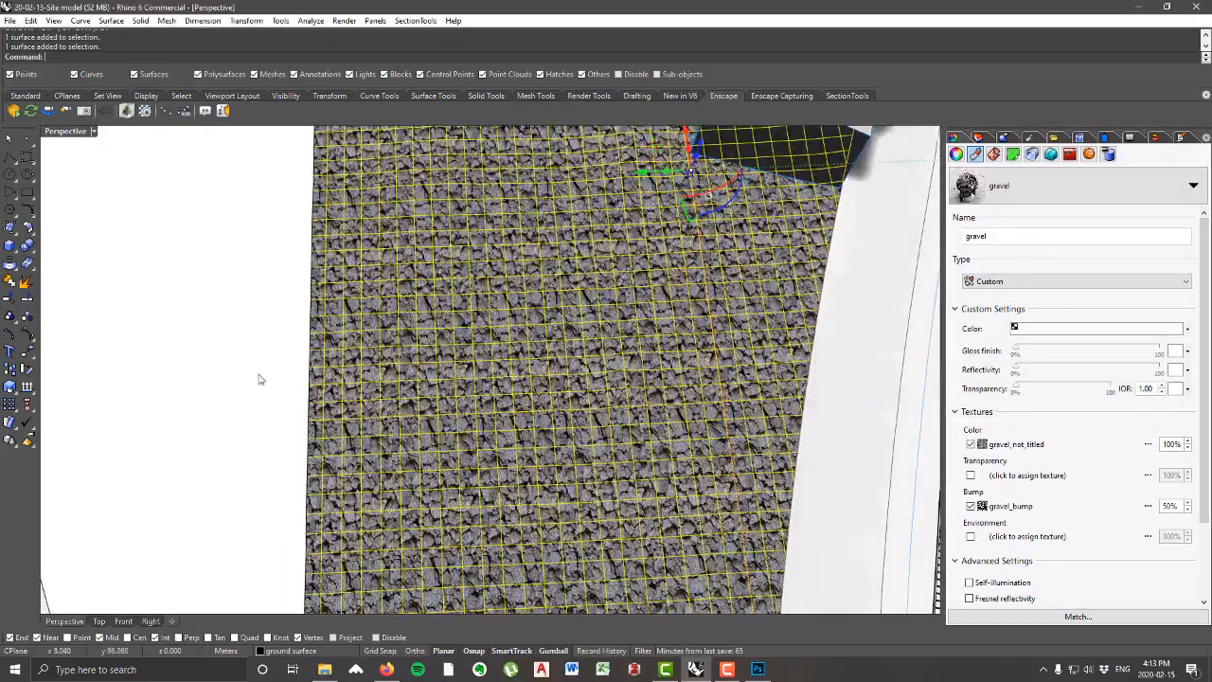
click(284, 350)
scroll(284, 350, up, 8)
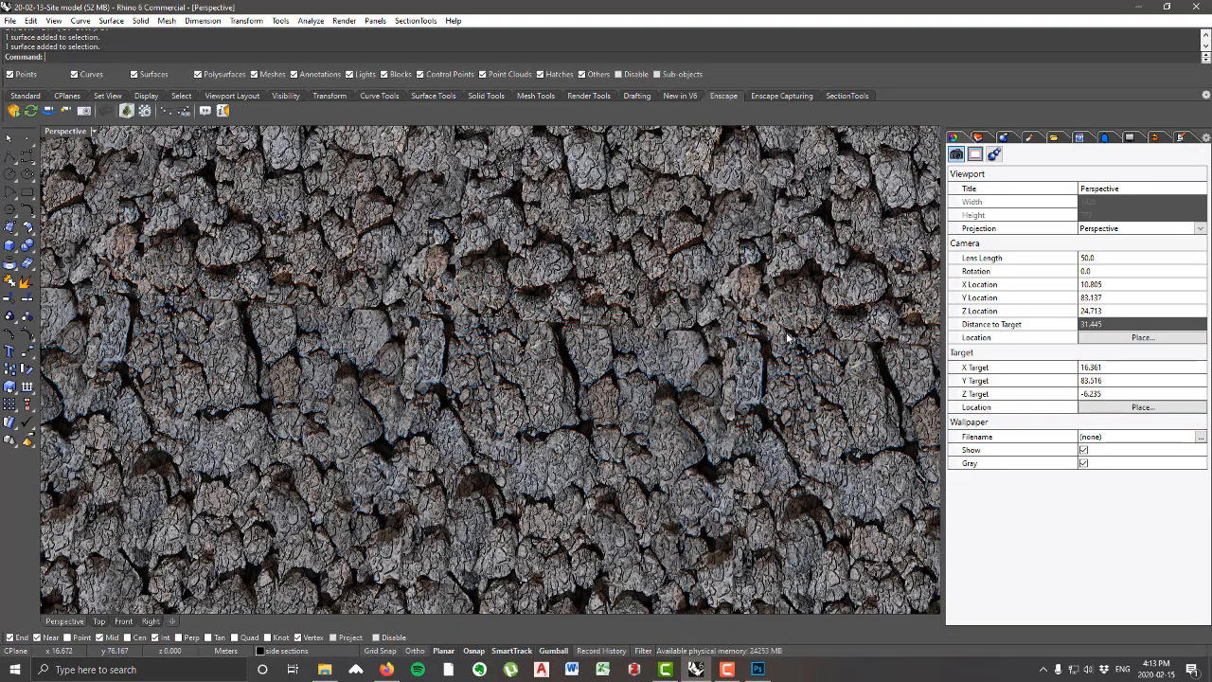
scroll(725, 323, down, 15)
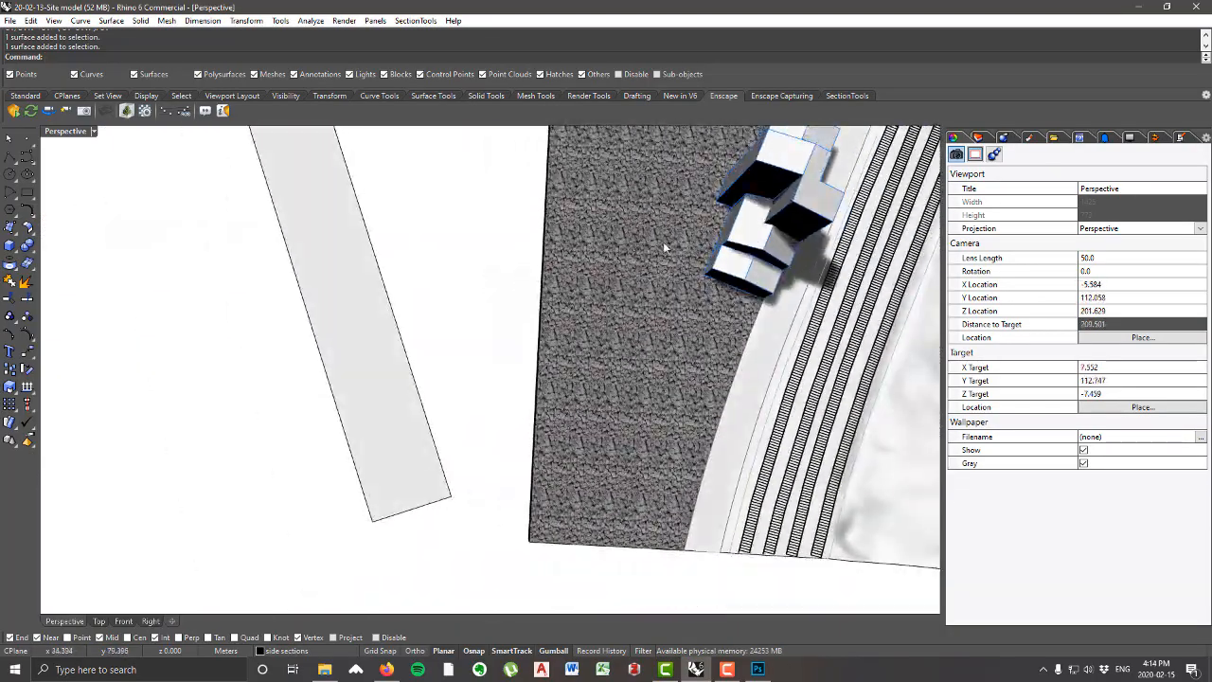
scroll(663, 246, up, 12)
scroll(639, 269, down, 5)
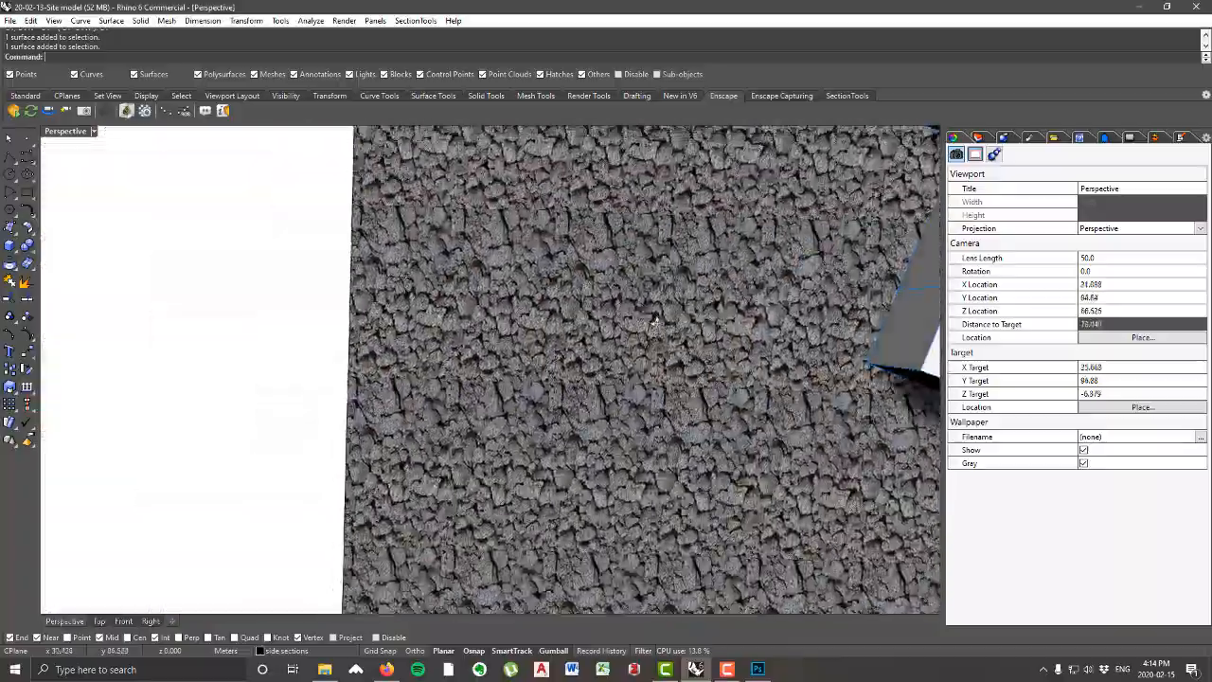
scroll(655, 324, up, 8)
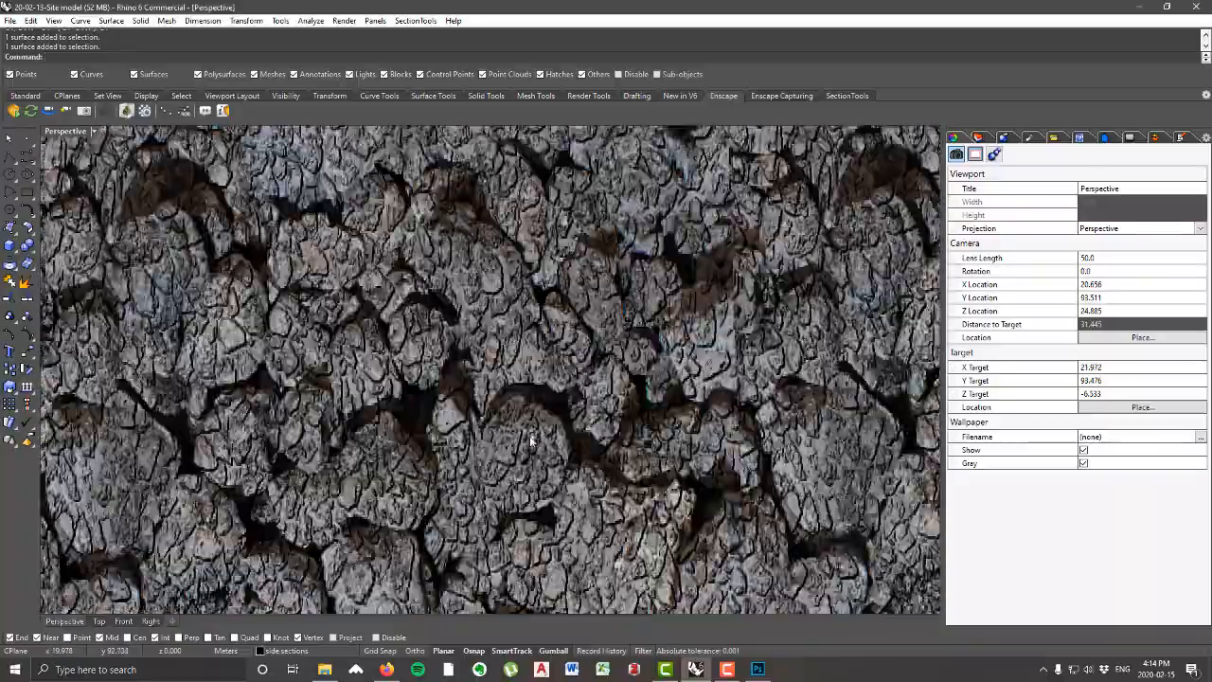
scroll(531, 440, down, 6)
scroll(635, 439, up, 7)
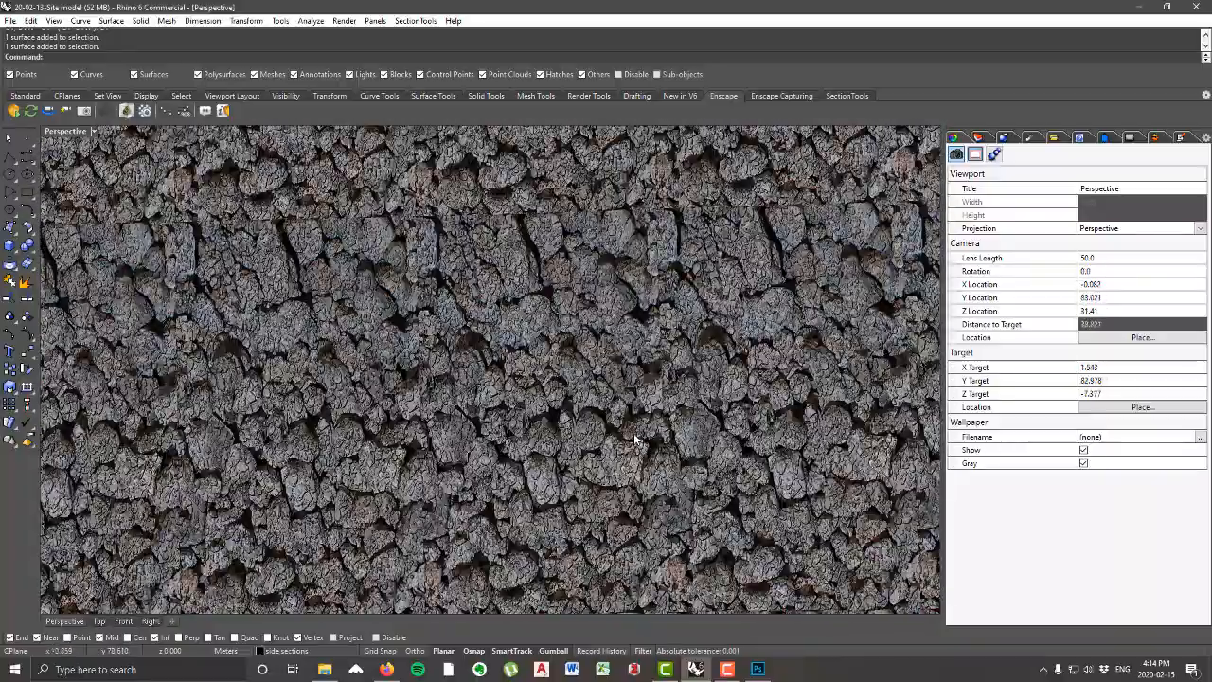
scroll(635, 439, down, 6)
scroll(633, 449, up, 7)
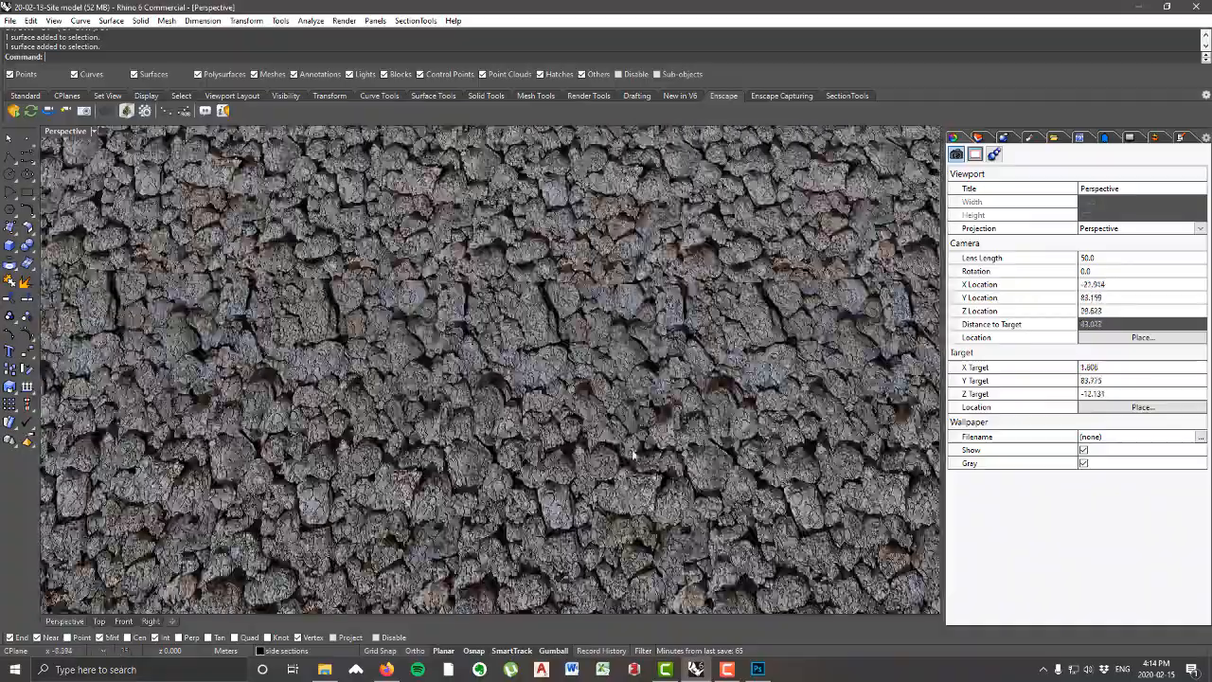
scroll(633, 449, down, 6)
Step: Examine the seams between the non-tileable gravel tiles at low angles, then the overall pattern across the whole ground surface
right_drag(631, 443, 433, 364)
scroll(433, 365, up, 7)
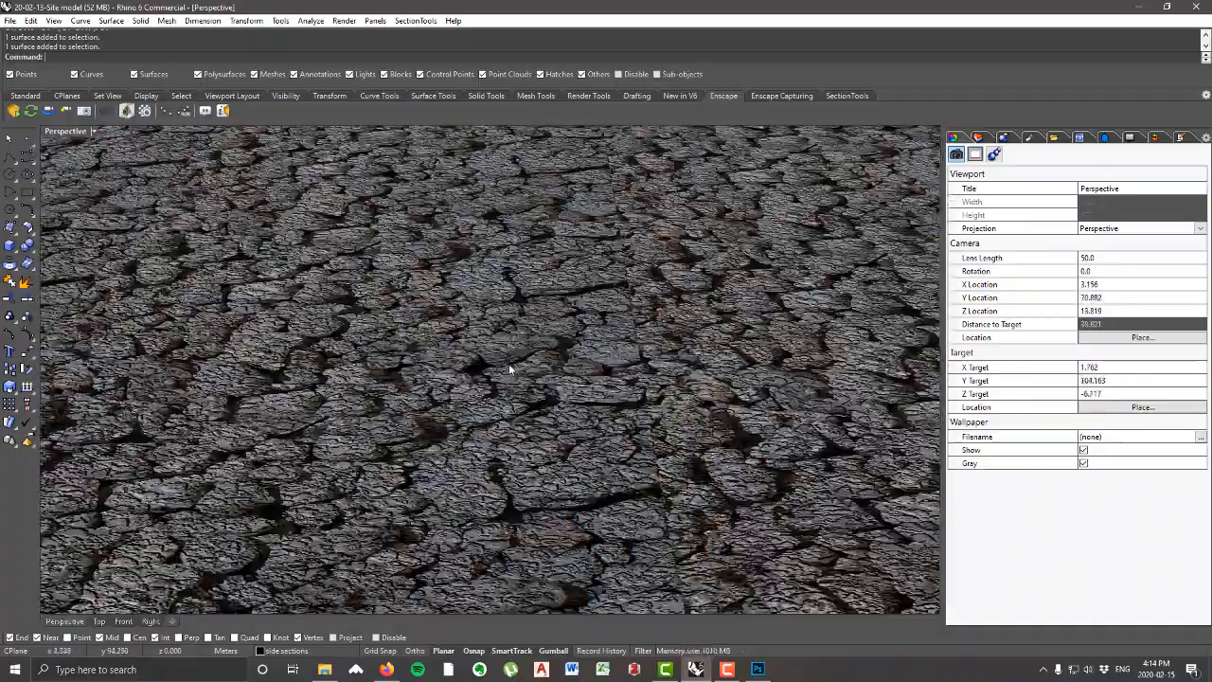
scroll(509, 369, down, 6)
right_drag(510, 370, 547, 419)
scroll(641, 347, up, 7)
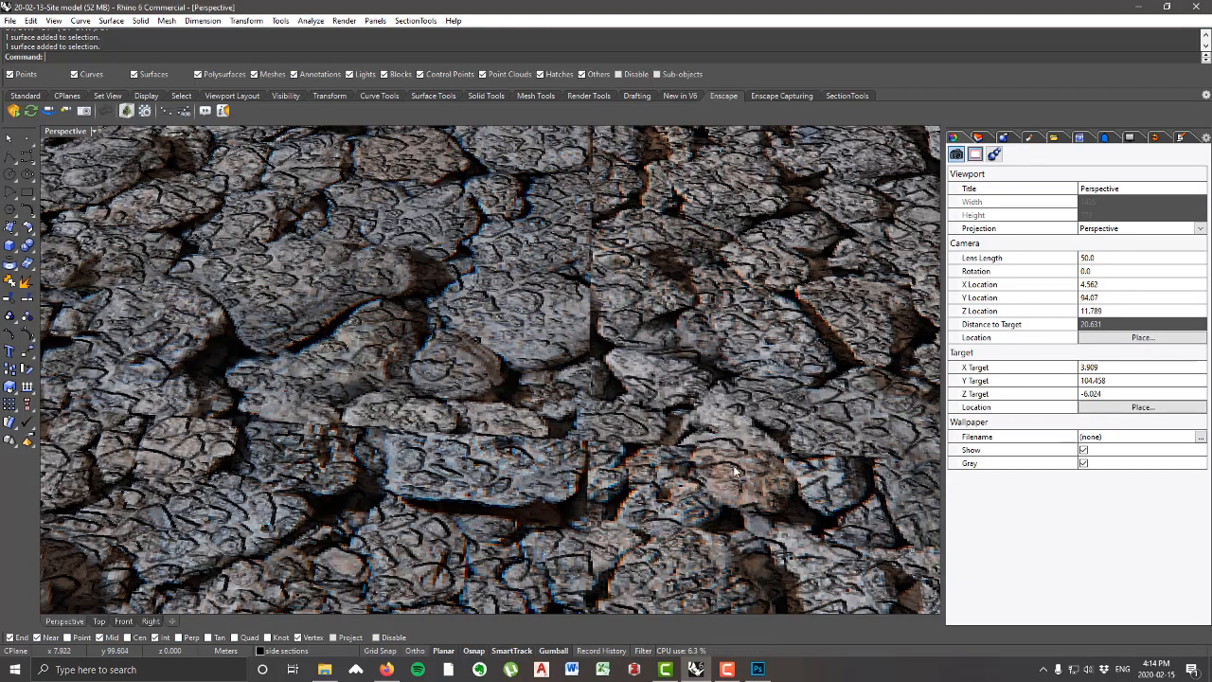
scroll(624, 360, down, 10)
right_drag(625, 360, 724, 298)
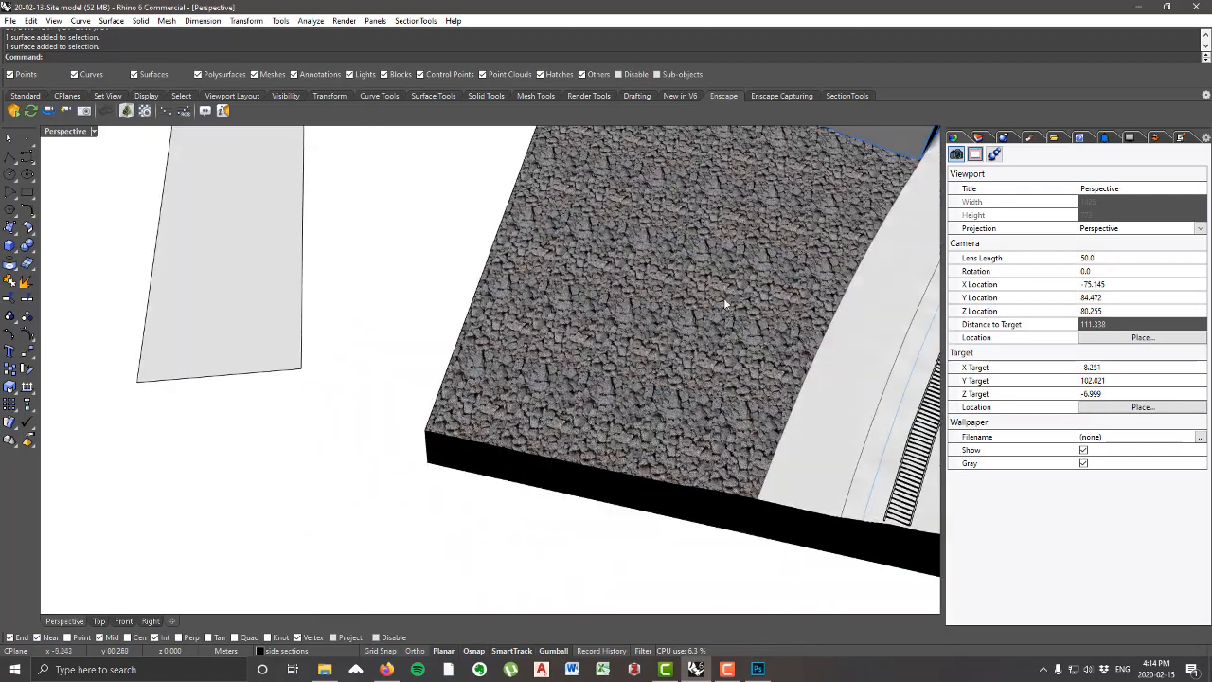
scroll(404, 297, down, 6)
right_drag(403, 297, 481, 303)
scroll(530, 373, up, 2)
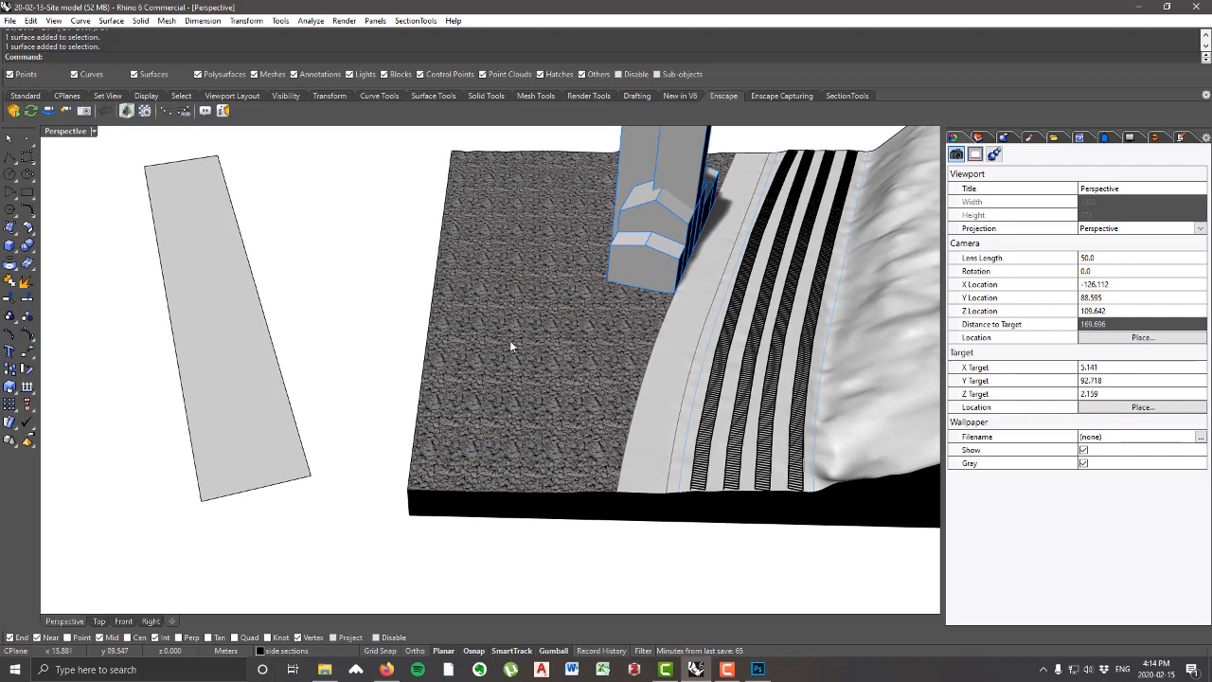
Step: Set the color texture of the ground surface's gravel material to the gravel image and view the deselected result
click(582, 346)
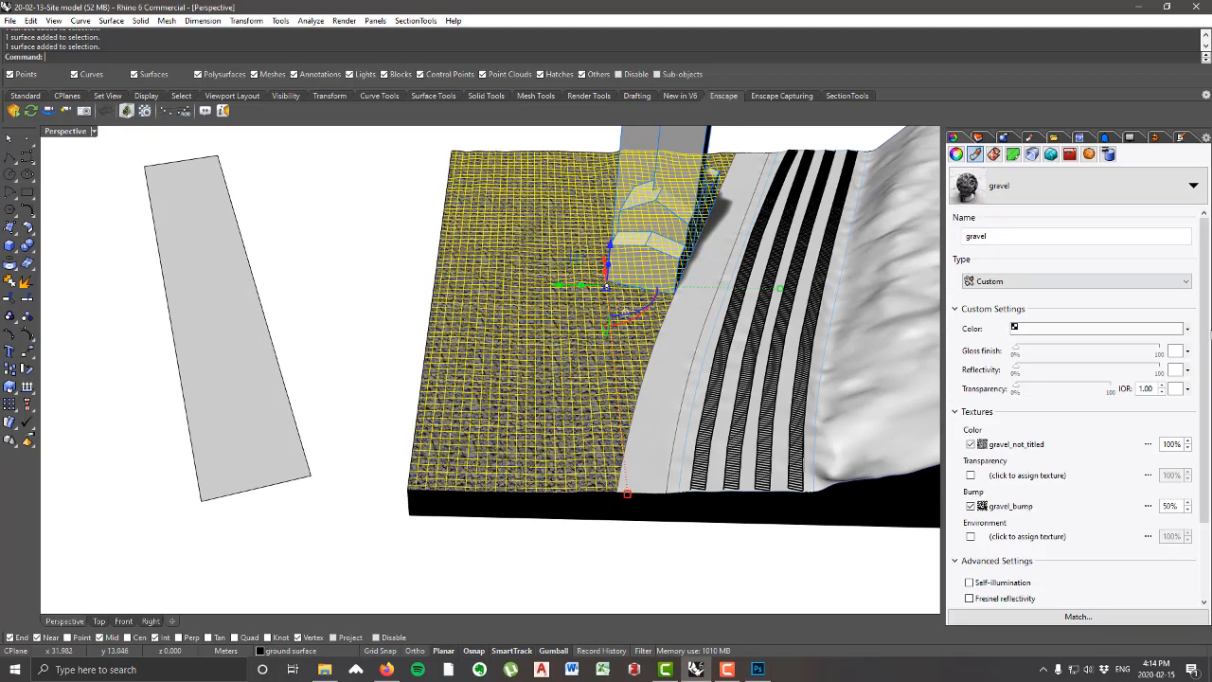
click(1016, 445)
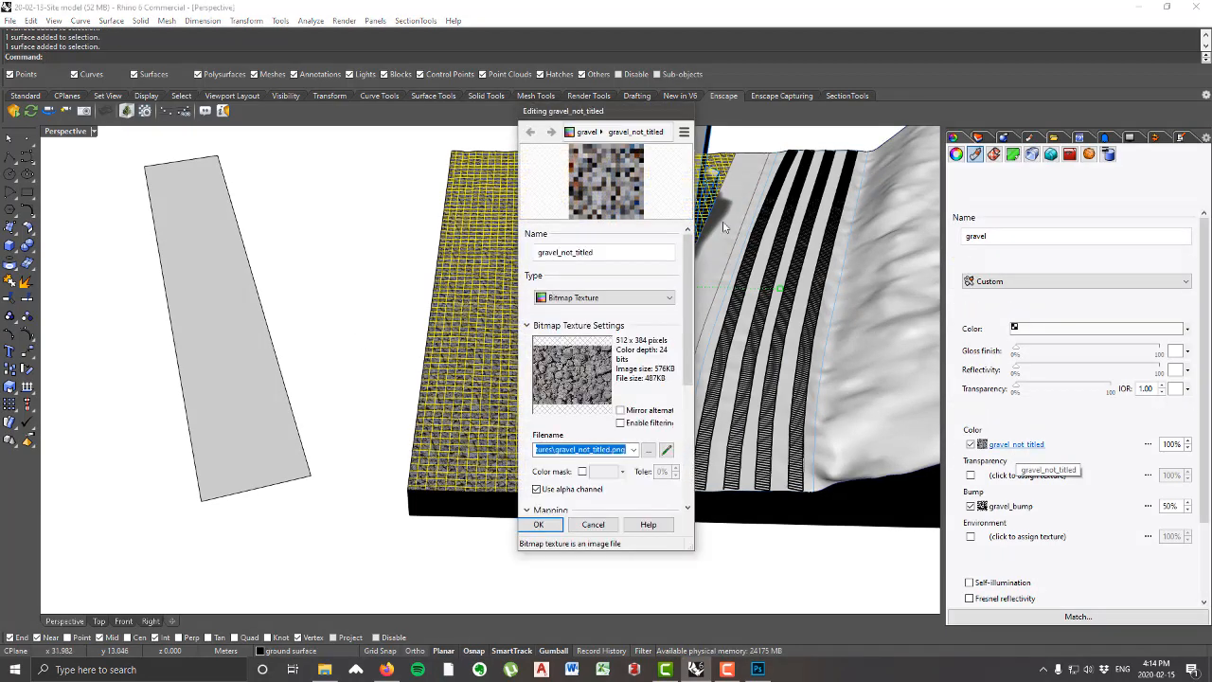
click(649, 450)
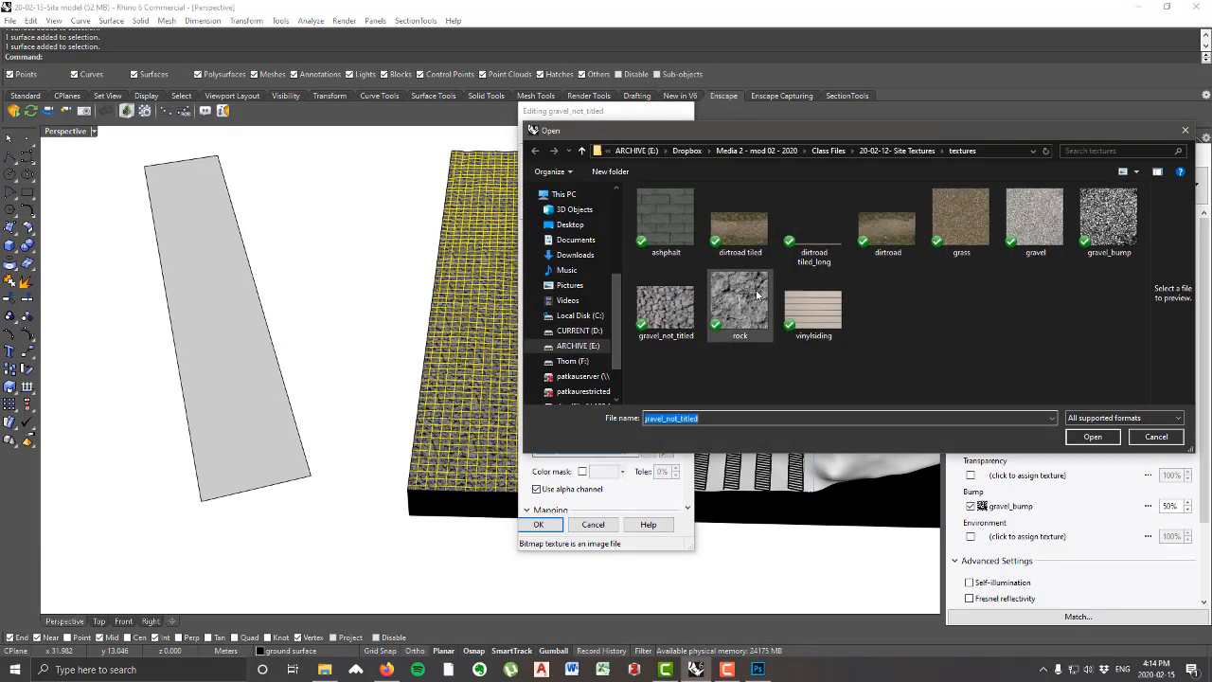
click(1035, 216)
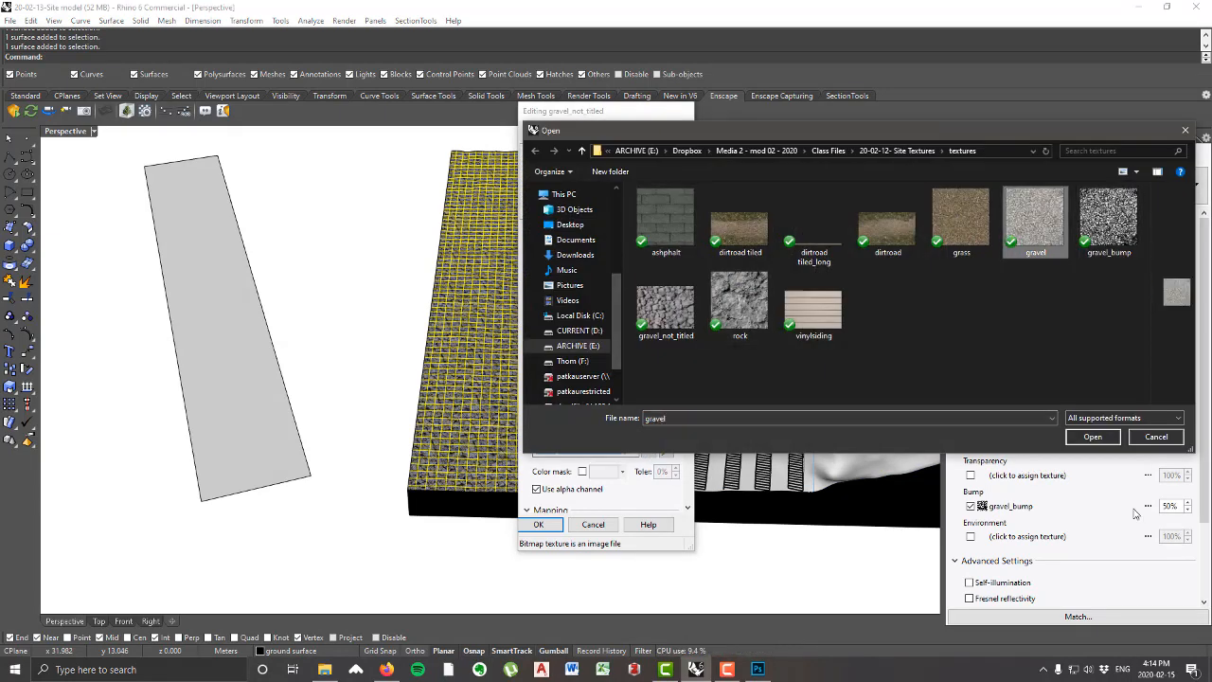
click(1093, 436)
click(538, 524)
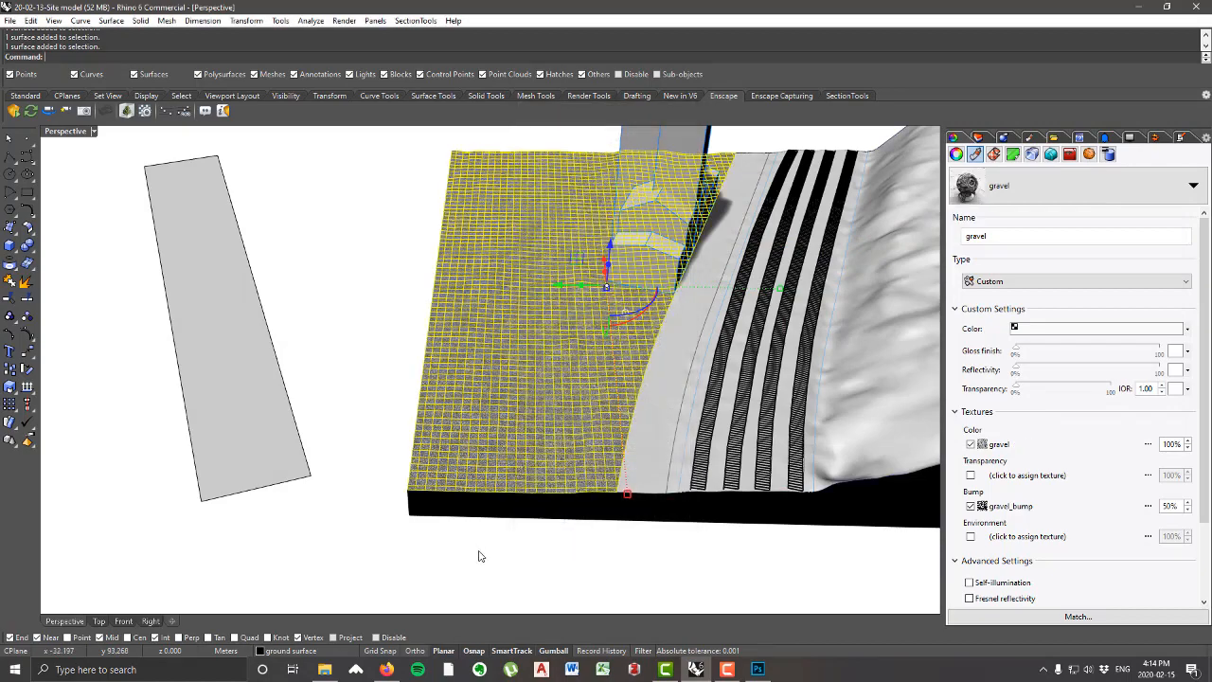
click(476, 555)
right_drag(536, 470, 580, 453)
right_drag(548, 551, 535, 407)
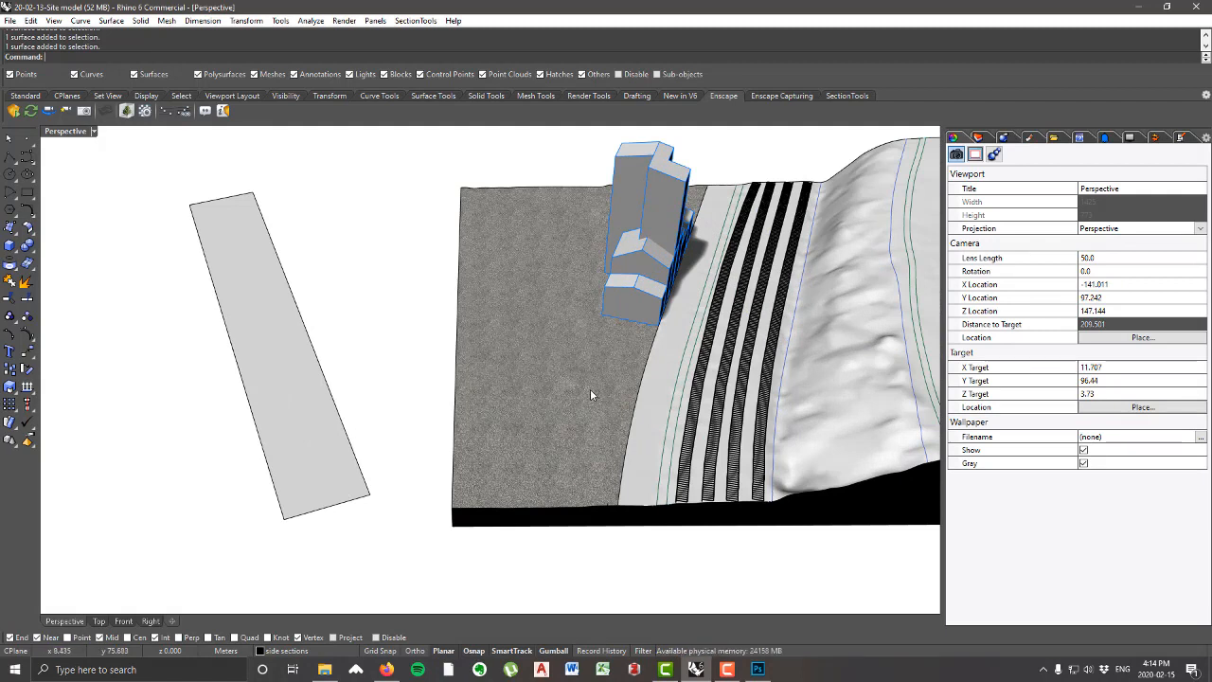
Step: Switch to Firefox and search Google Images for "gravel texture seamless"
click(386, 669)
scroll(185, 169, up, 3)
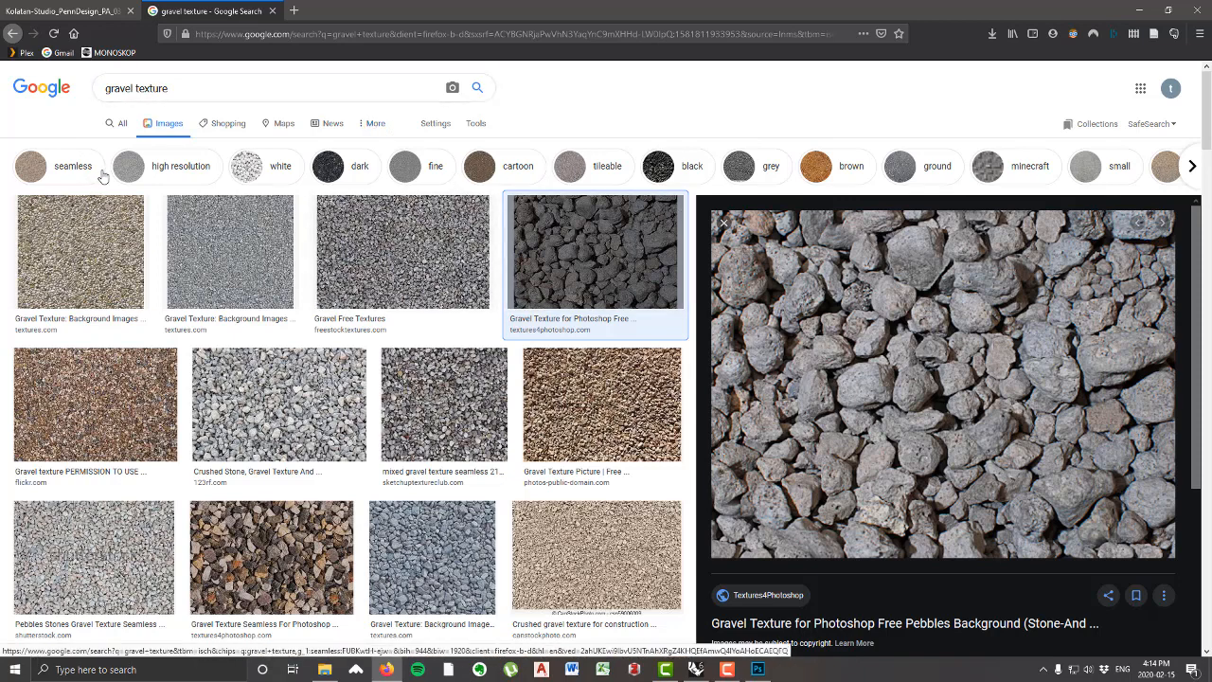
click(205, 86)
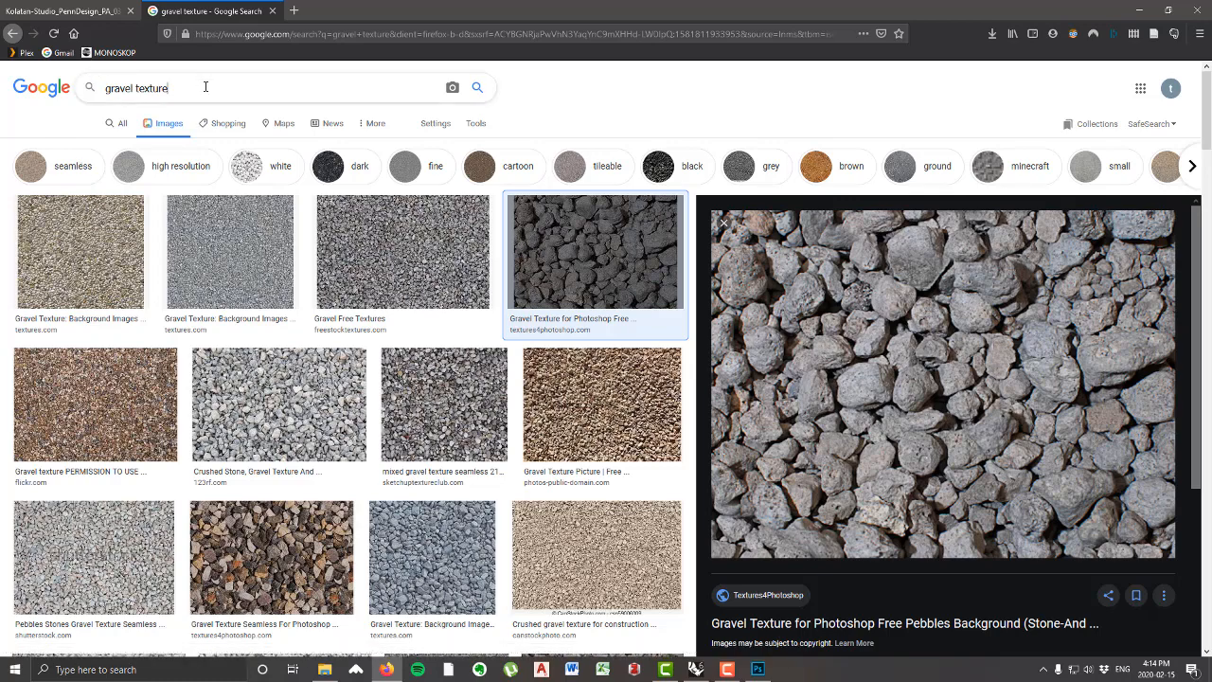
text(eamless)
key(Return)
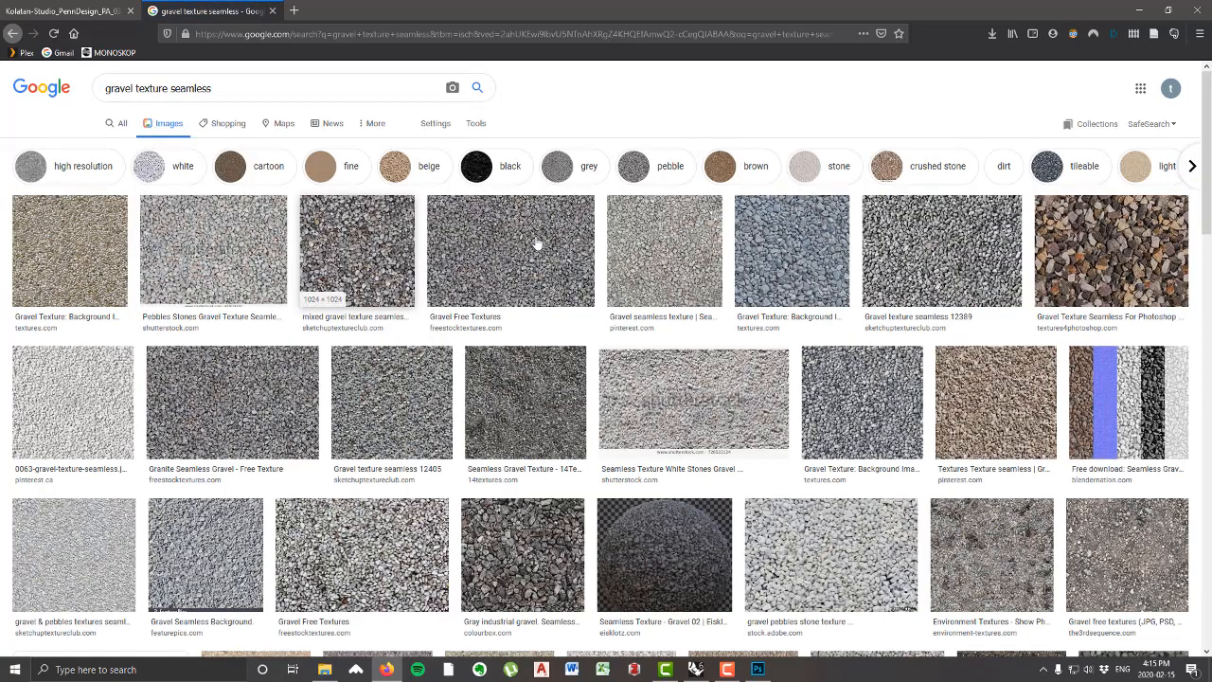
Step: Search Google Images for "gravel texture tiled" and for "gravel texture tileable"
double_click(180, 87)
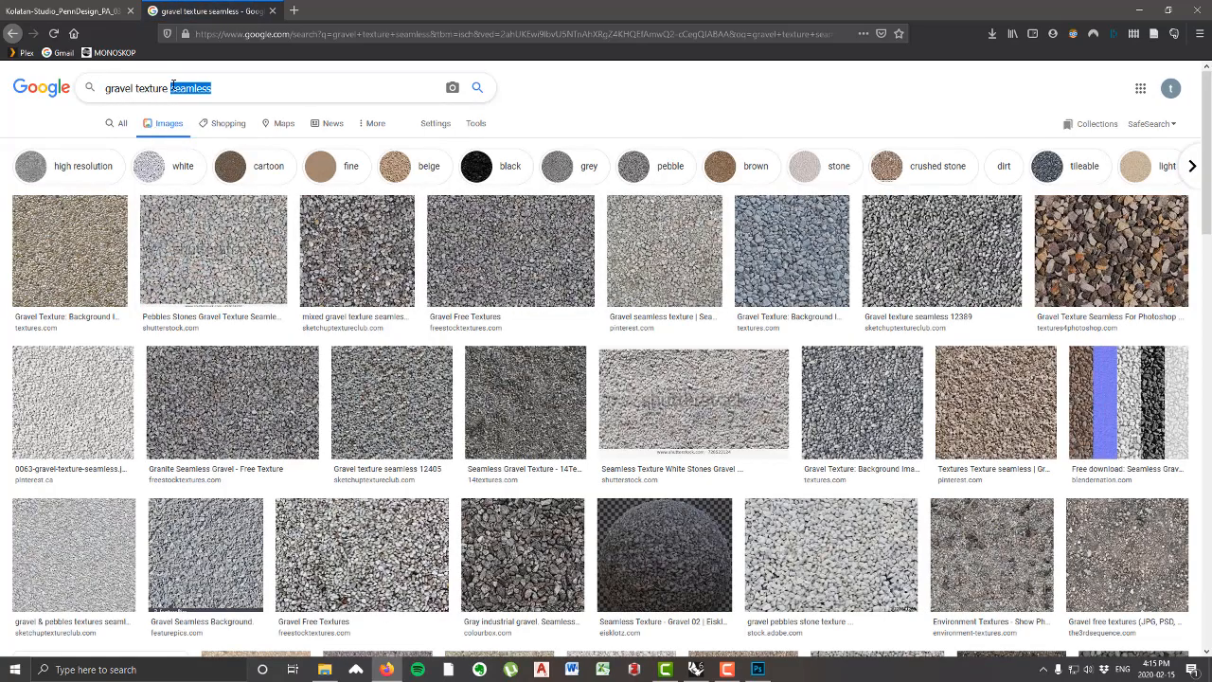
text(tiled)
key(Return)
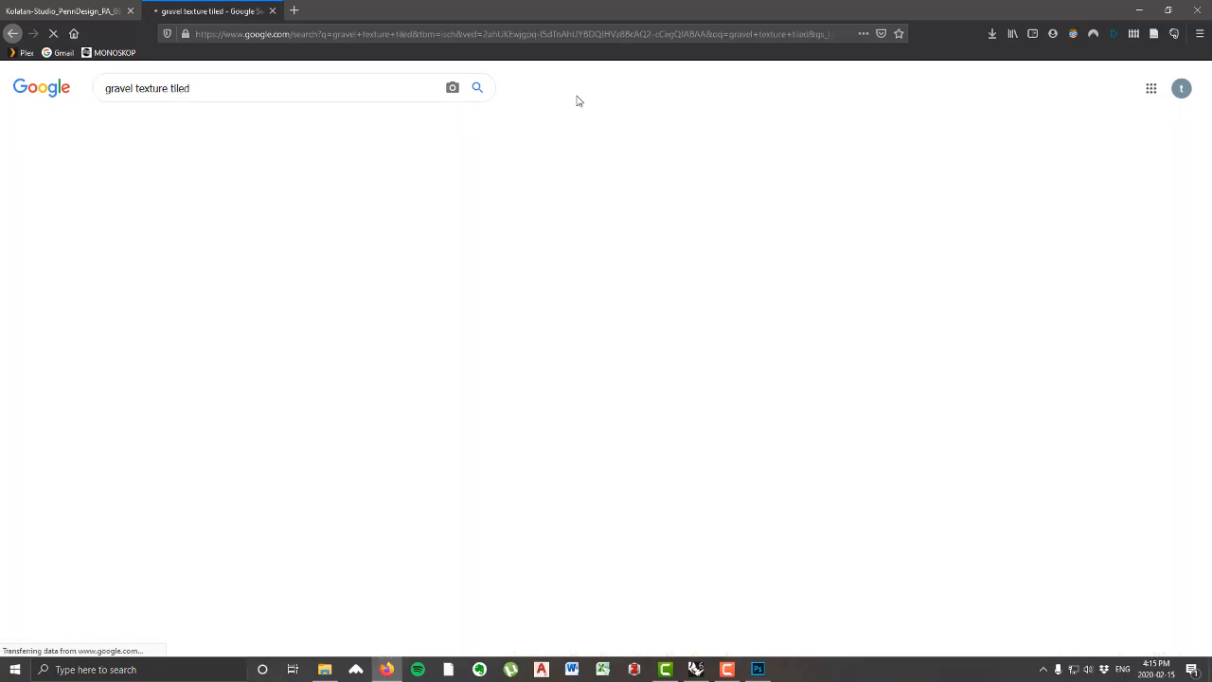
drag(196, 88, 184, 88)
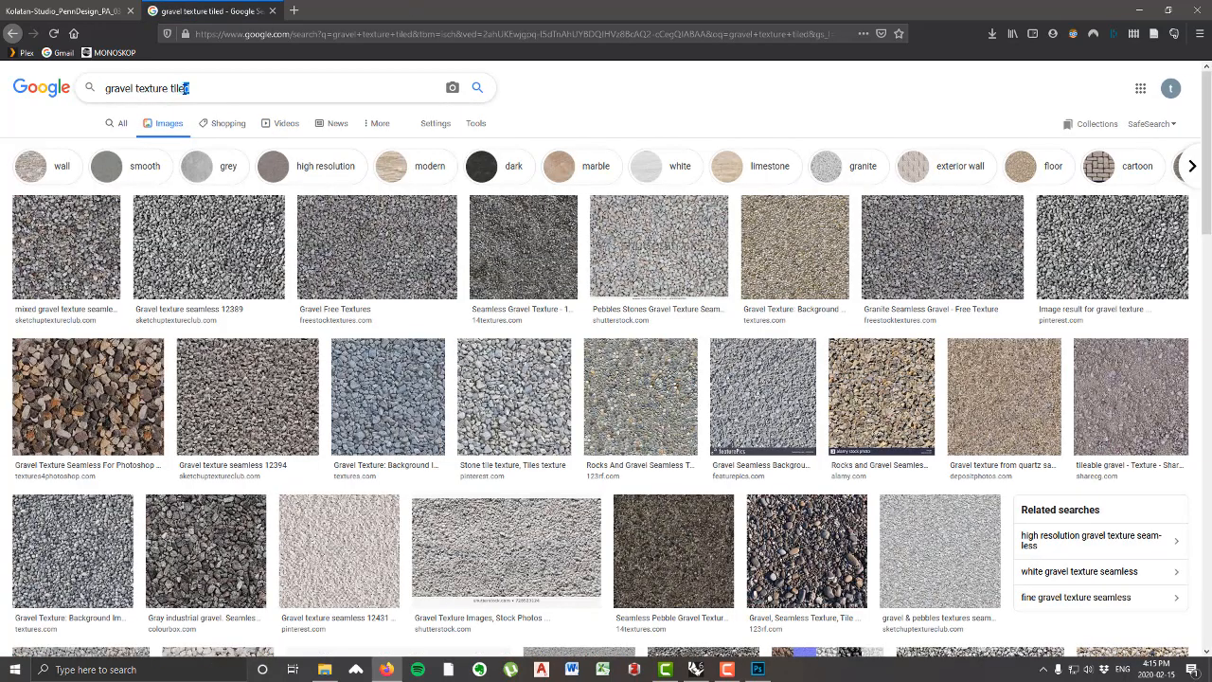
key(BackSpace)
text(able)
key(Return)
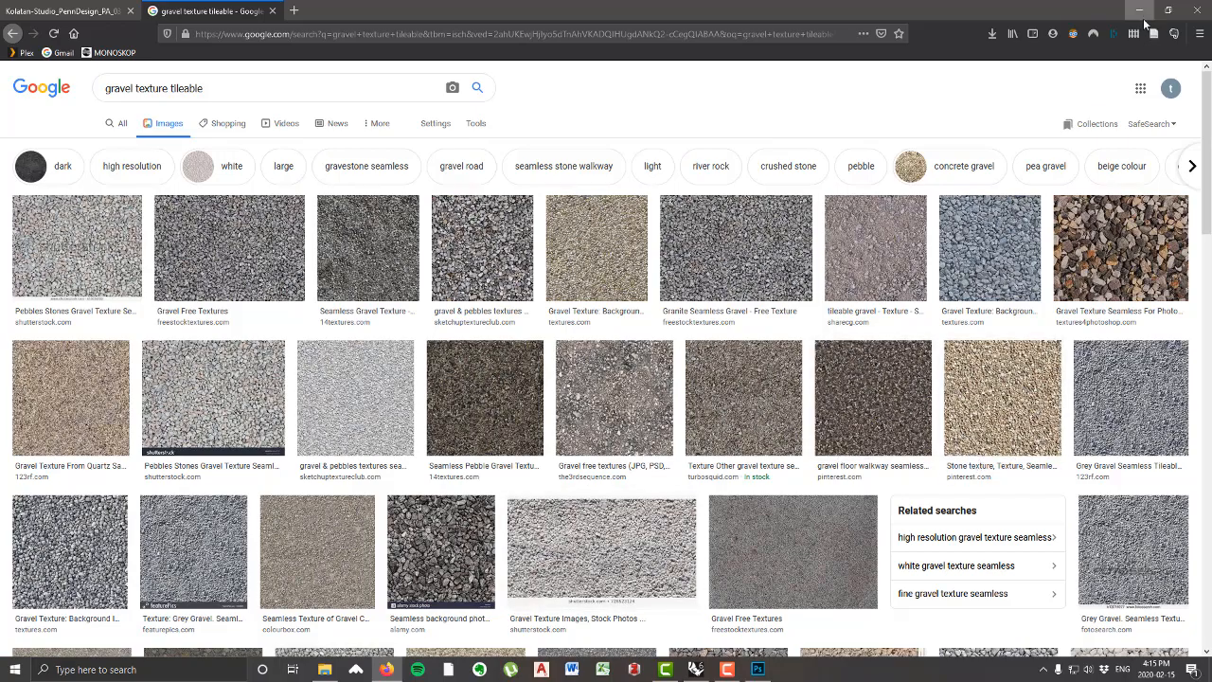
Step: Switch back to Rhino, view the gravel ground surface, and bring up the textures folder in File Explorer
click(1141, 19)
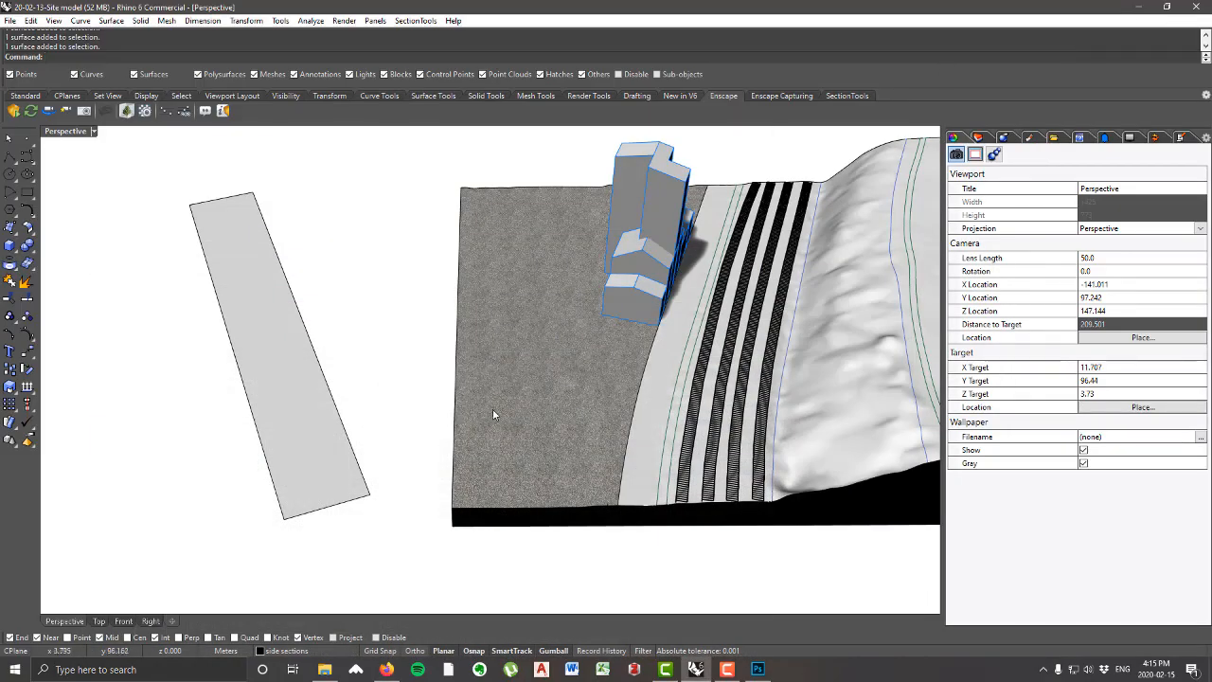
right_drag(492, 413, 364, 286)
click(325, 669)
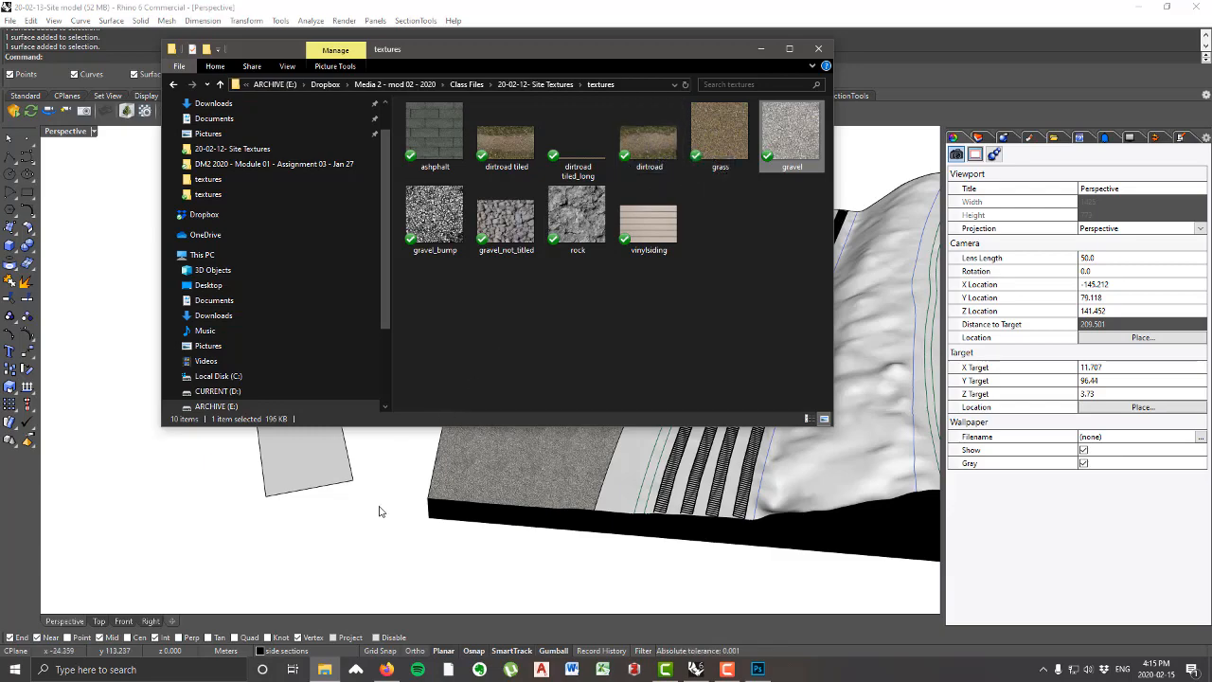
Step: Return to the Rhino model and view the blank rectangular strip beside the site from above
right_drag(379, 511, 611, 300)
right_drag(746, 401, 581, 313)
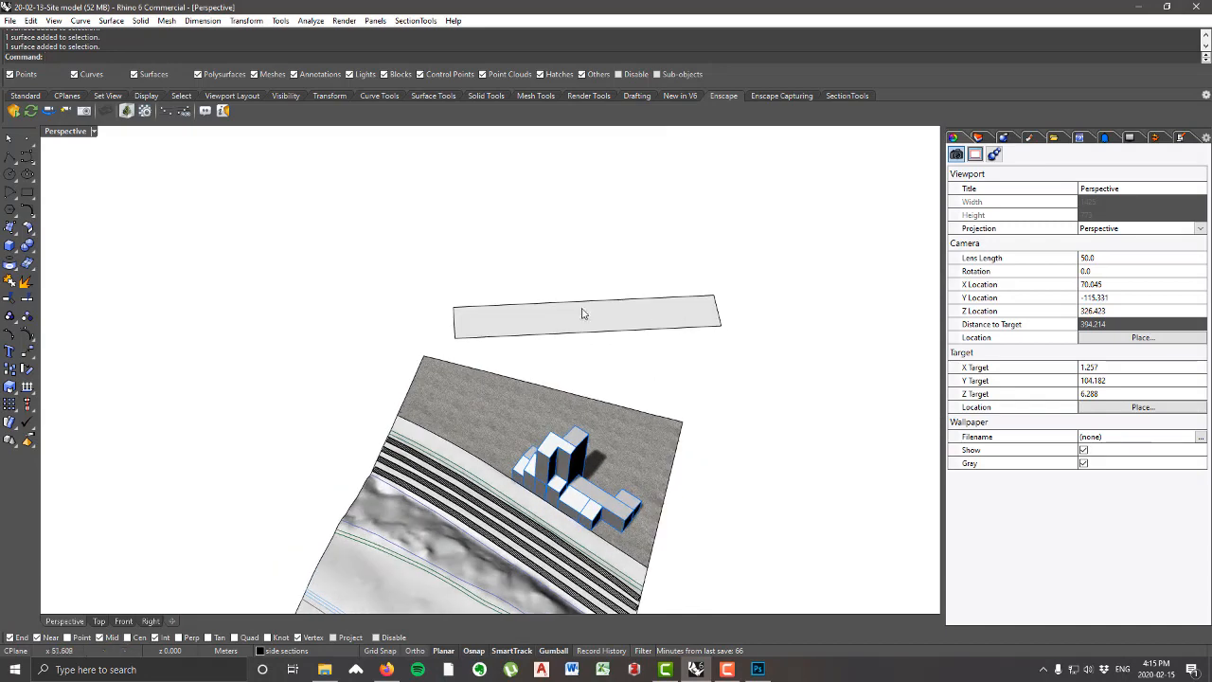
right_drag(527, 341, 760, 309)
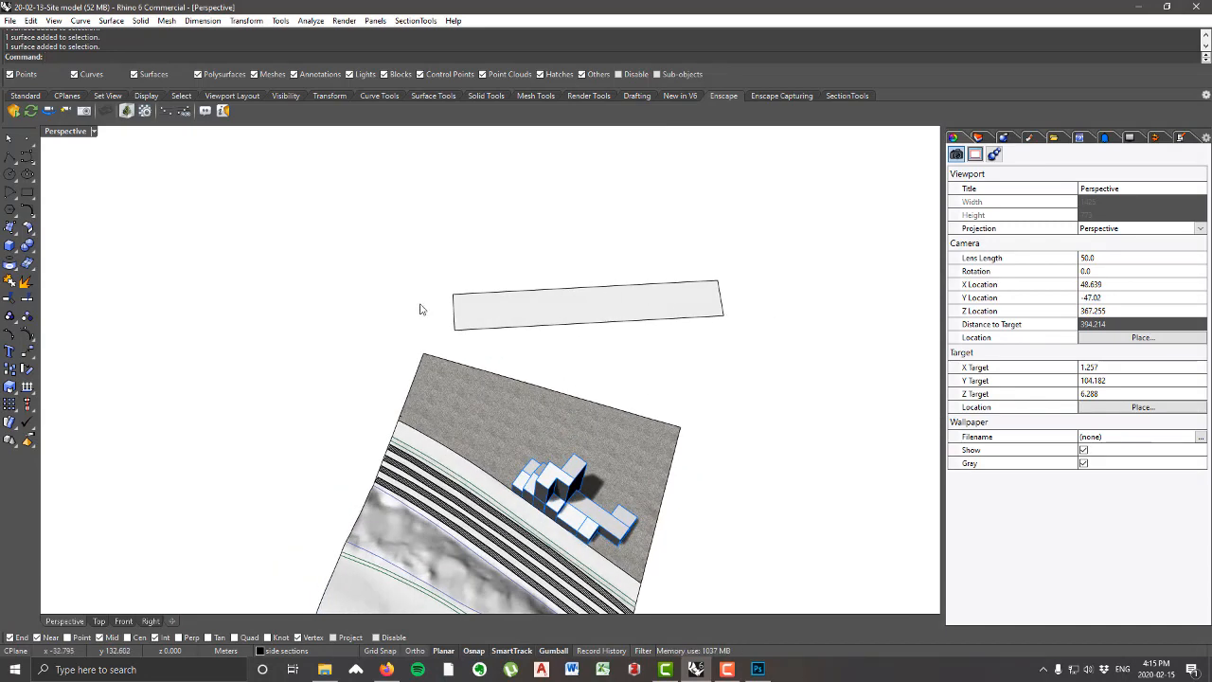
Step: Create a custom material named dirtroad and assign the dirtroad image from the textures folder as its color texture
scroll(583, 313, up, 2)
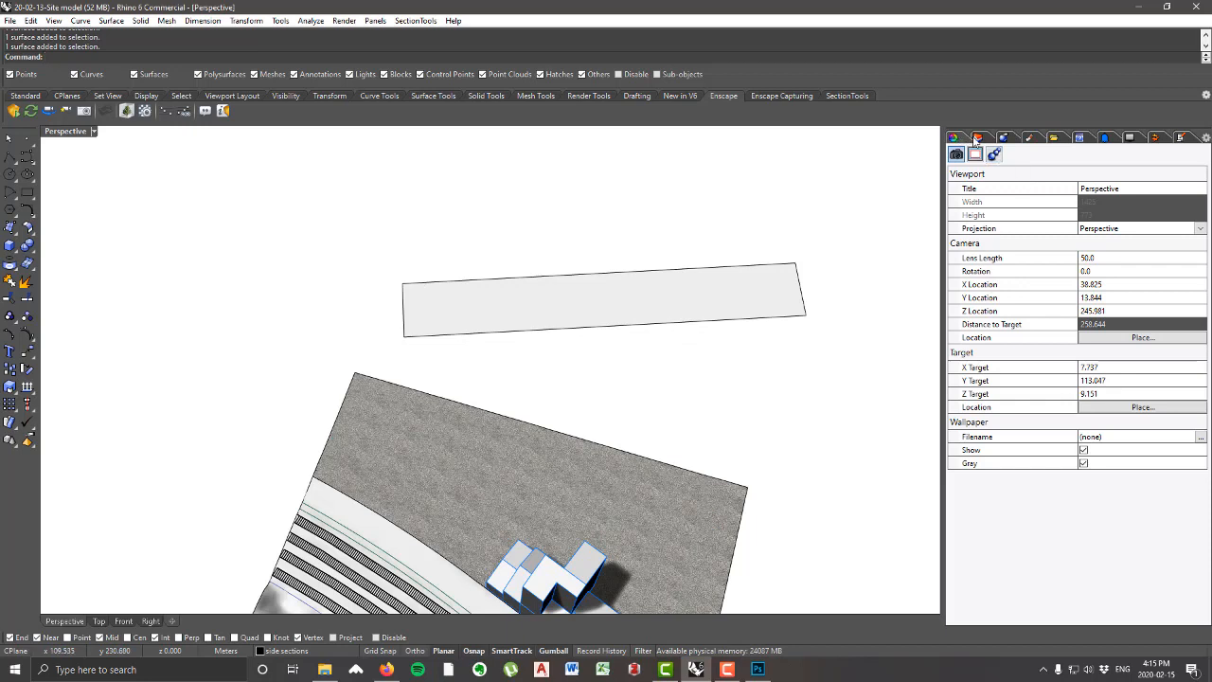
click(1030, 140)
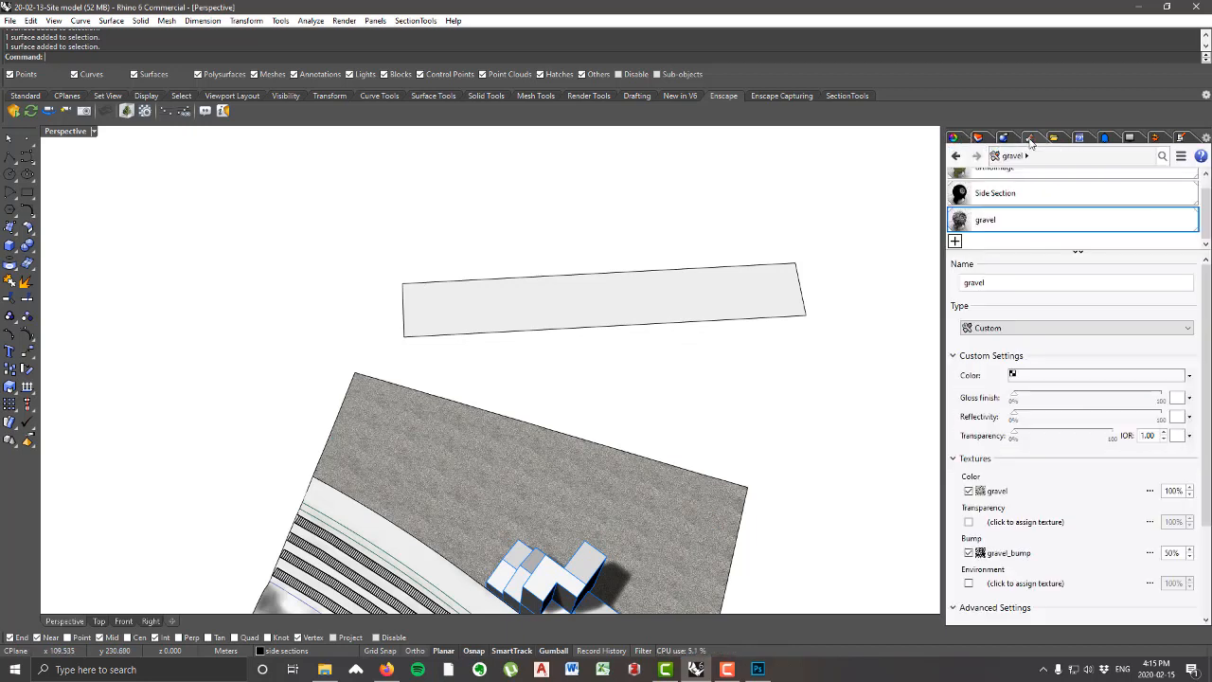
click(955, 243)
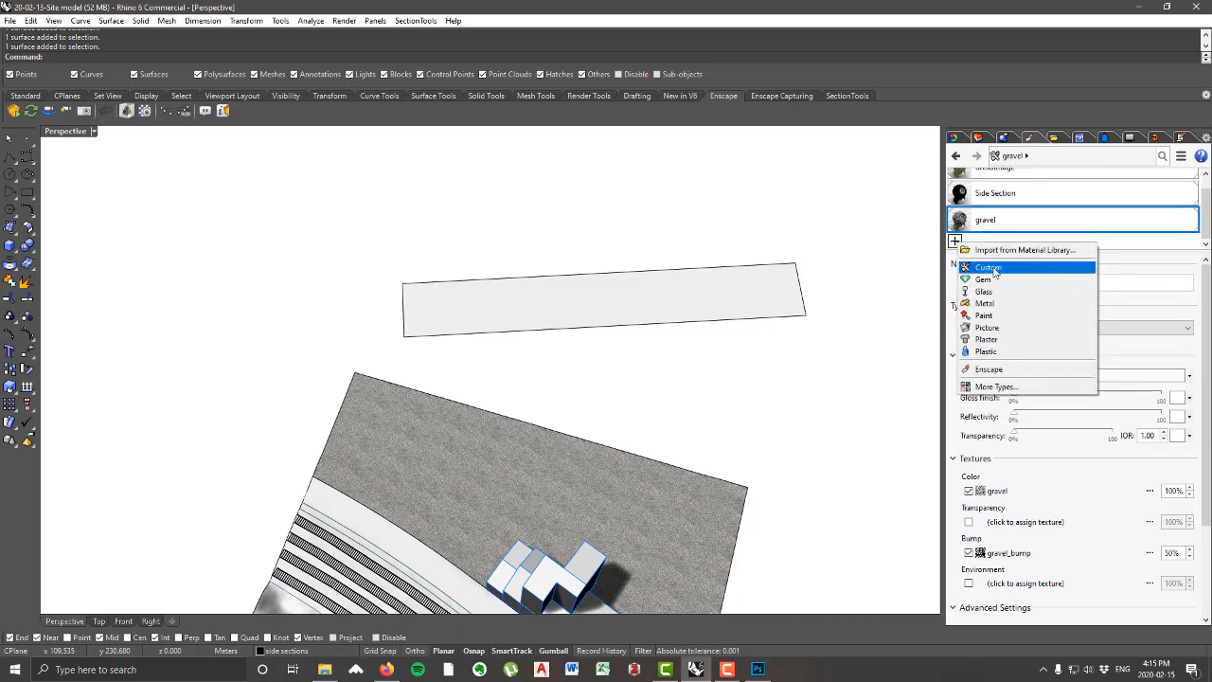
click(995, 269)
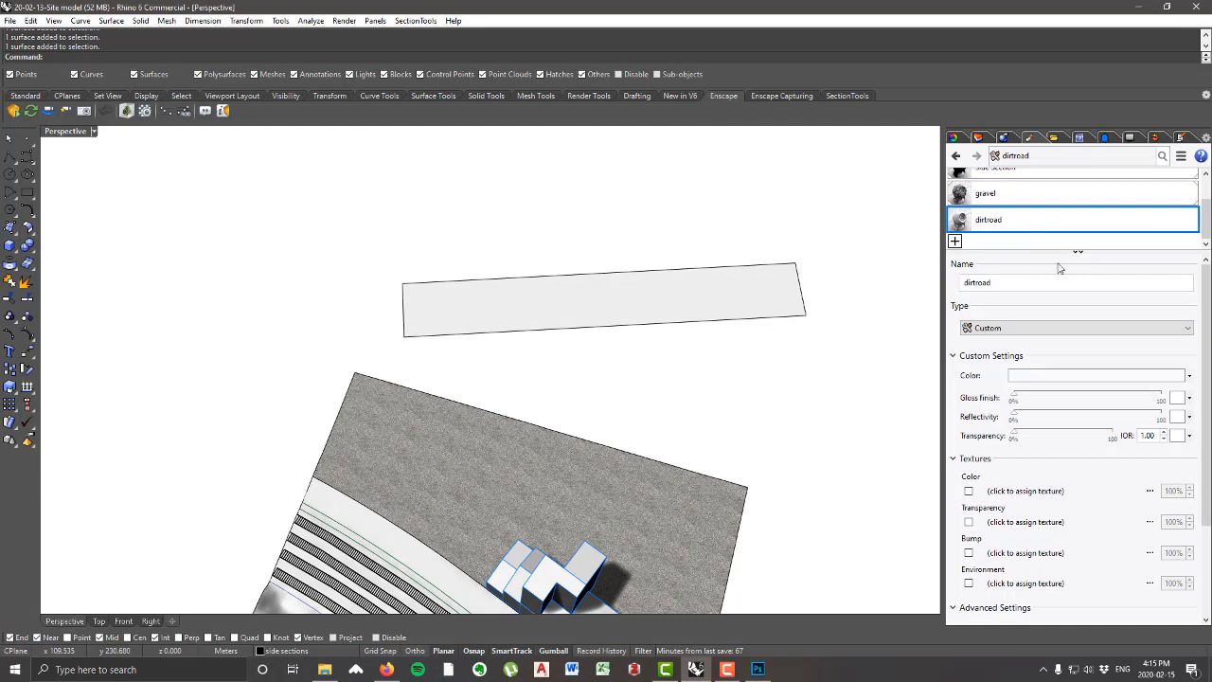
click(1026, 495)
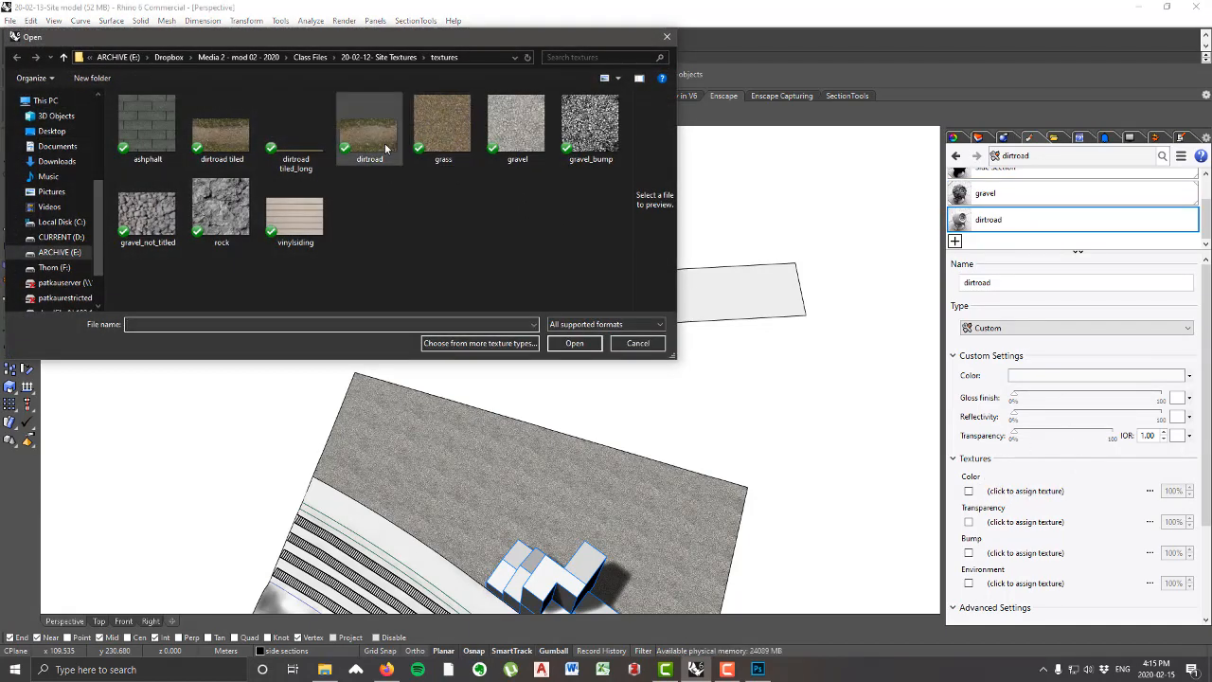
click(369, 142)
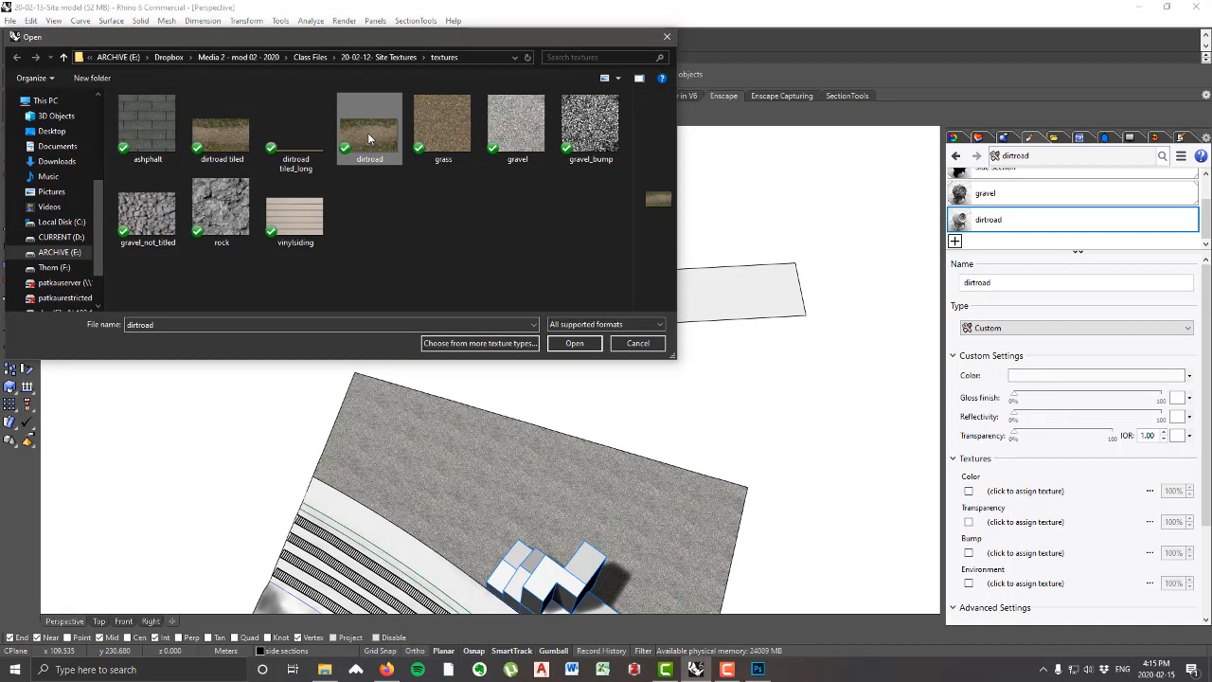
click(576, 342)
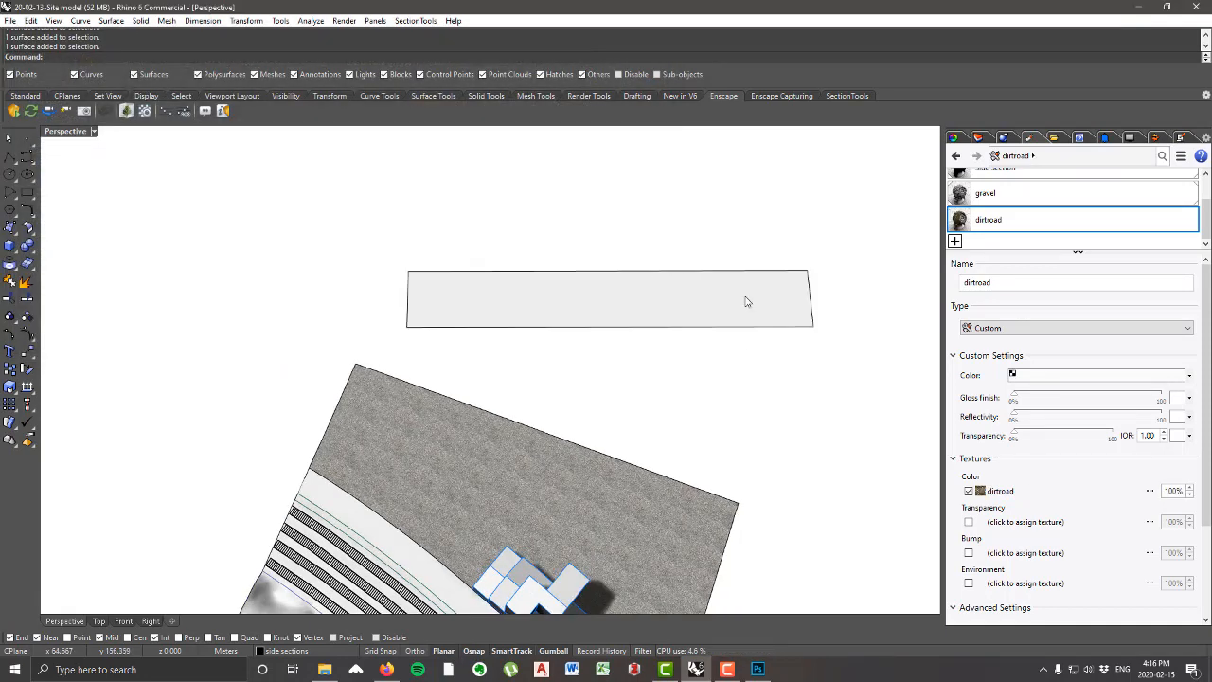
Step: Assign the dirtroad material to the blank rectangular strip beside the site and check the texture up close
click(745, 301)
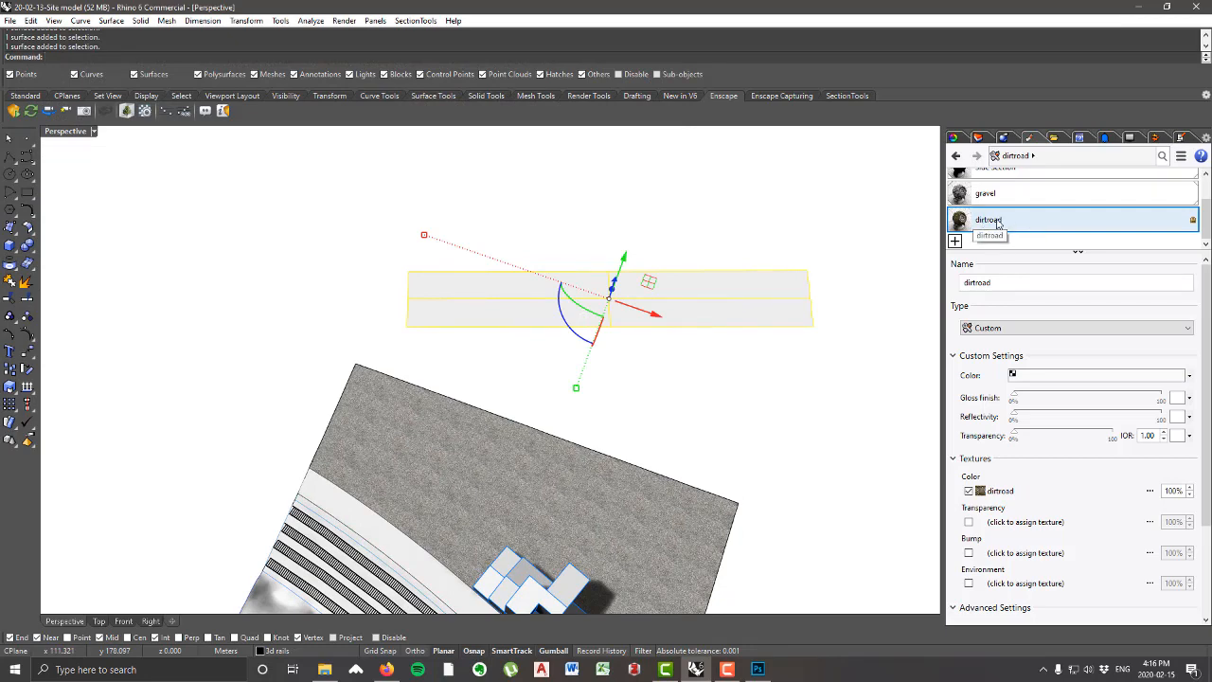
right_click(997, 223)
click(1042, 227)
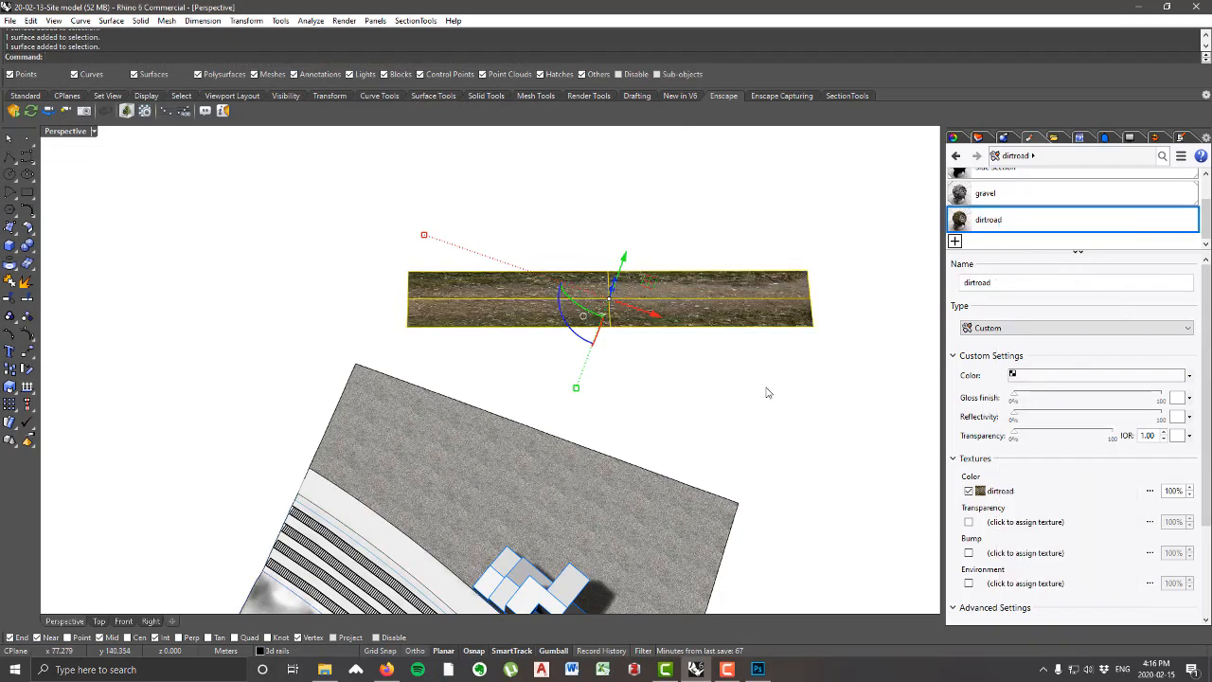
key(Escape)
scroll(606, 284, up, 5)
scroll(590, 244, down, 2)
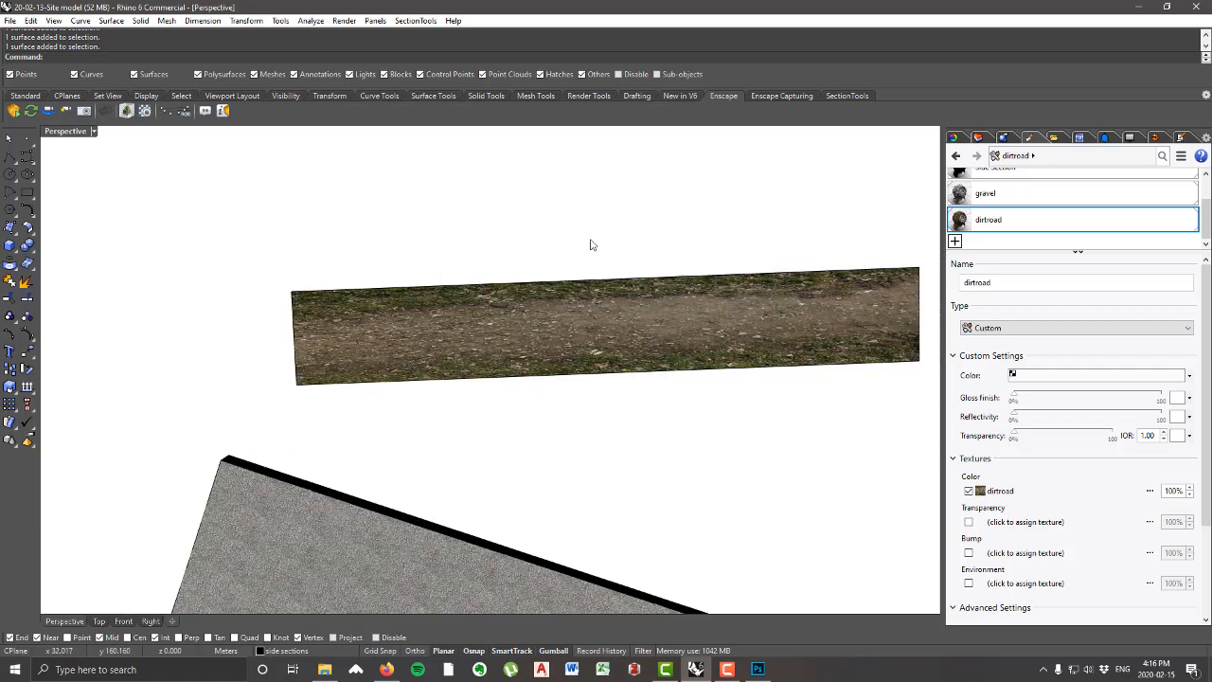
scroll(675, 291, down, 4)
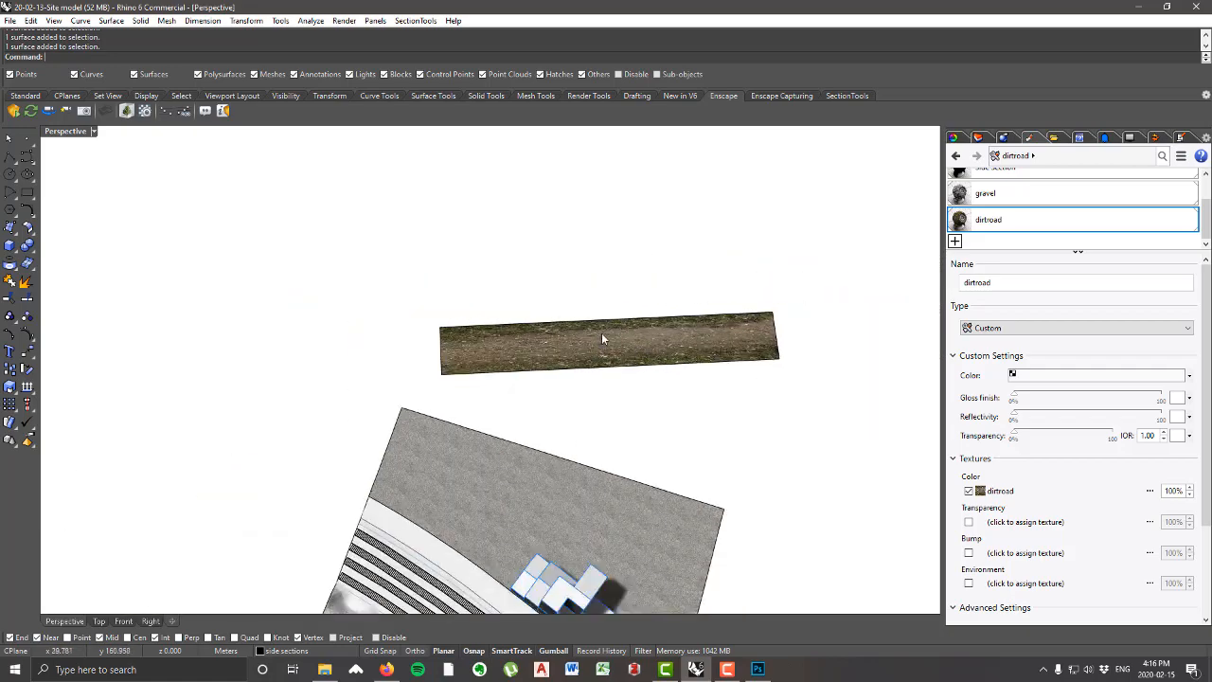
Step: Stretch the dirt road strip lengthwise to about 444 m with Scale1D, using its long edge's midpoint as the base point
scroll(646, 353, up, 2)
click(637, 353)
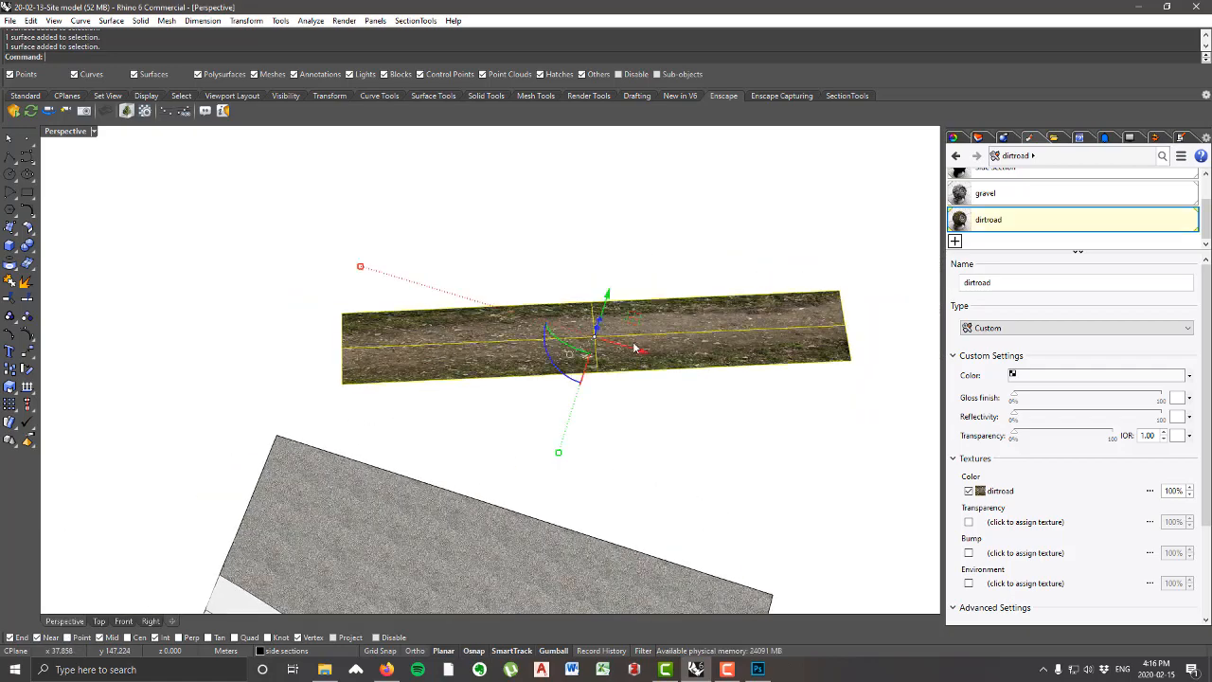
text(Scale1D)
key(Return)
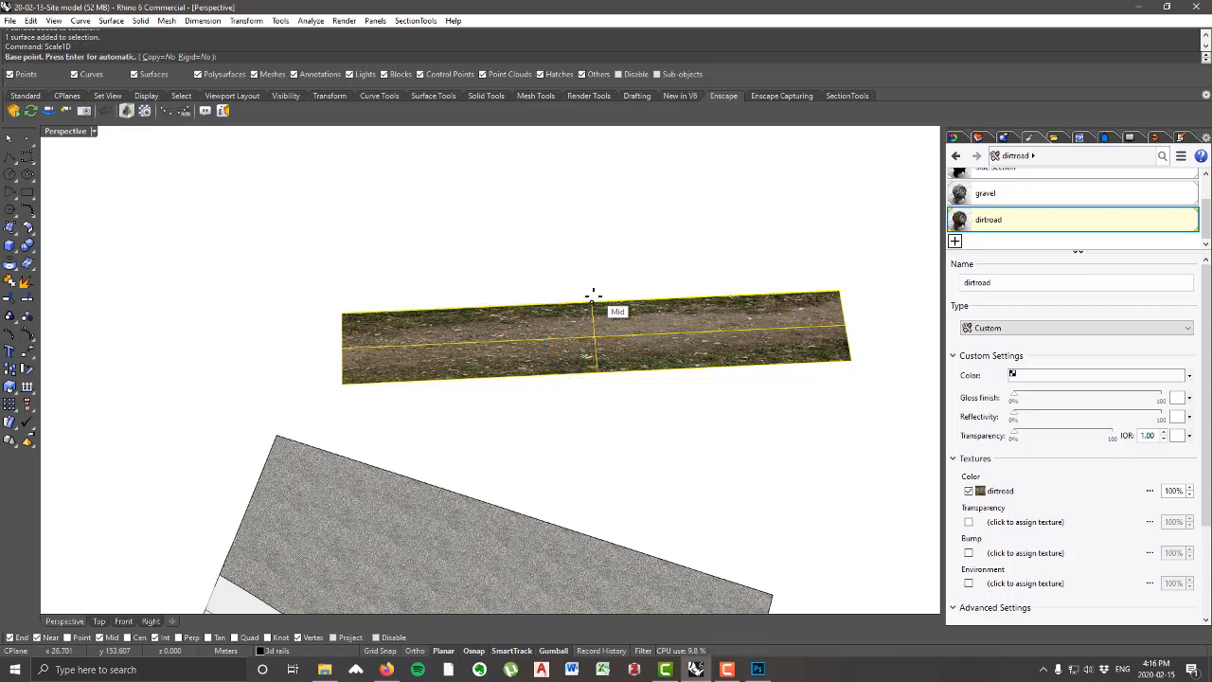
click(592, 301)
click(834, 289)
scroll(893, 281, down, 5)
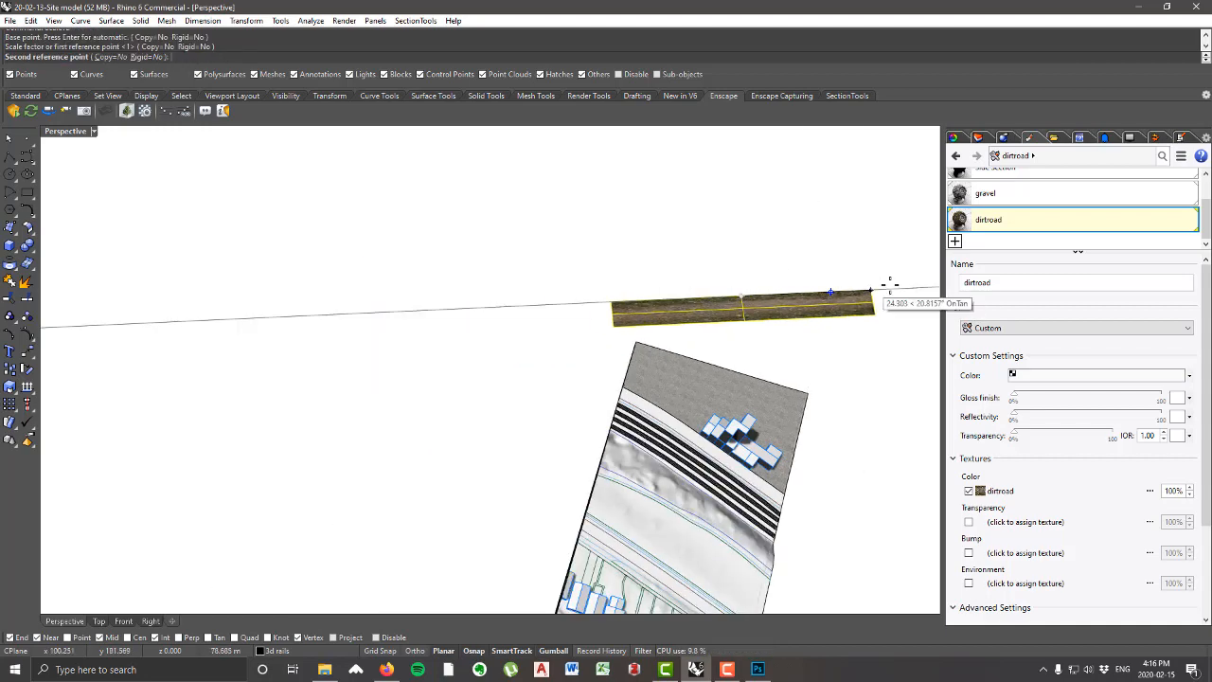
click(906, 273)
scroll(803, 291, up, 10)
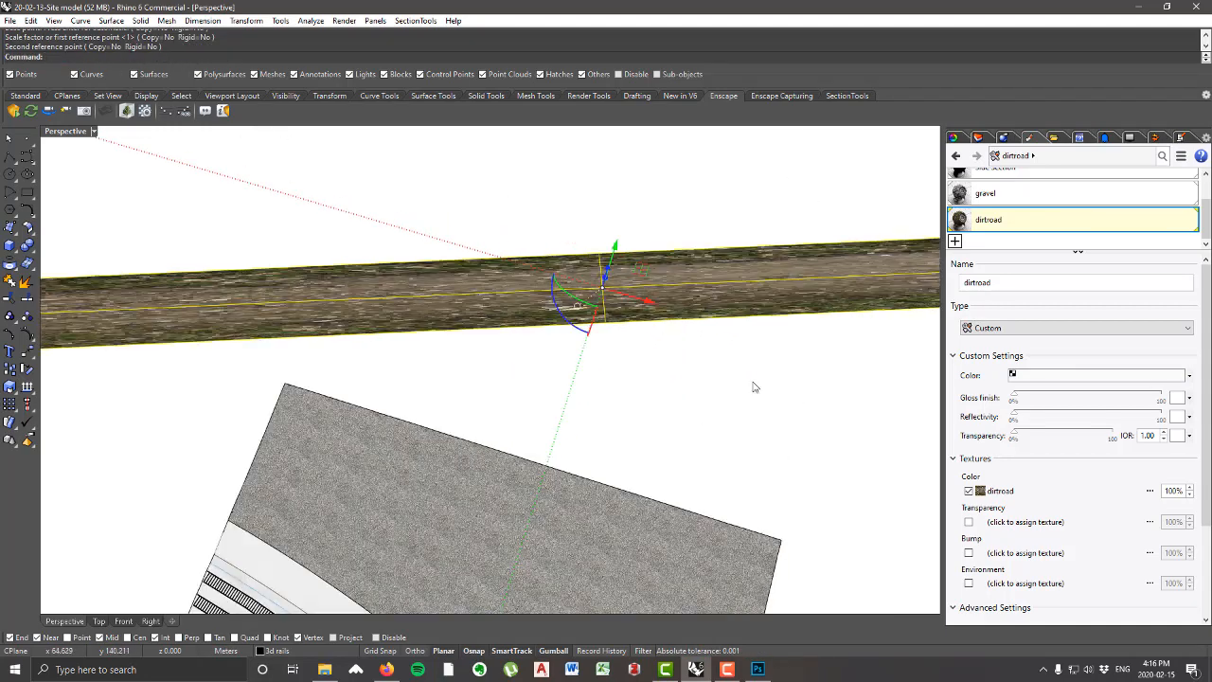
click(754, 387)
Step: Select the stretched strip and open its texture mapping properties
right_drag(689, 386, 684, 371)
scroll(691, 350, down, 5)
right_drag(555, 289, 484, 334)
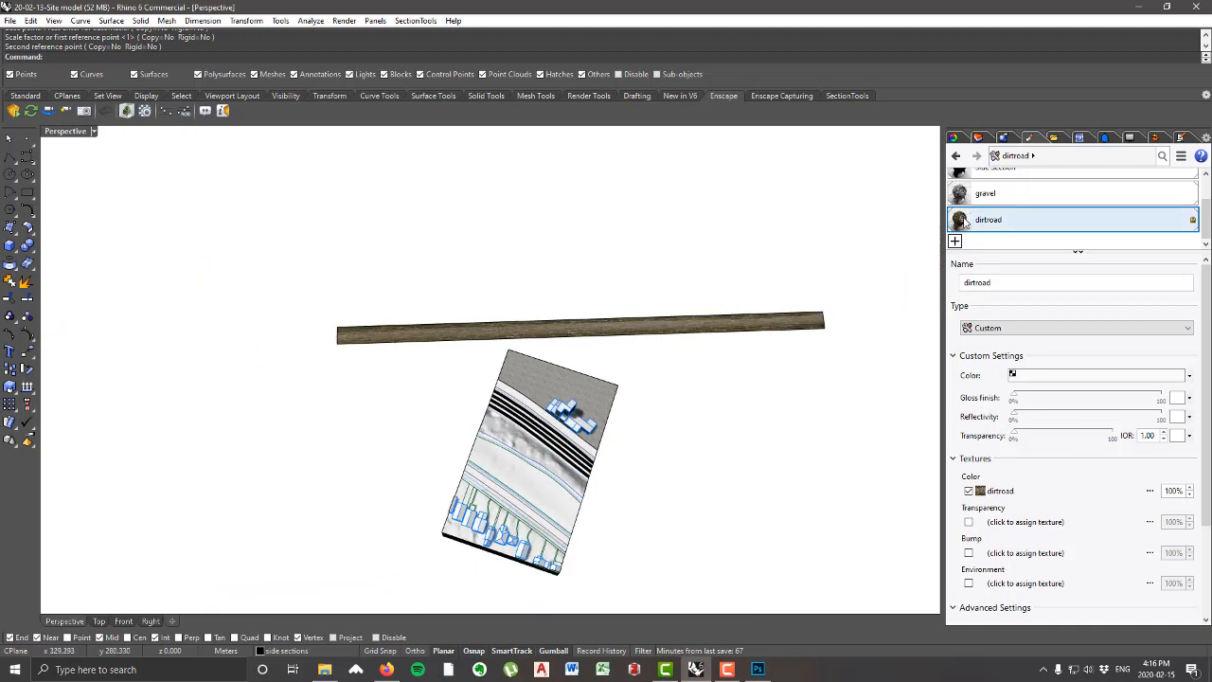
right_drag(689, 395, 637, 369)
click(955, 138)
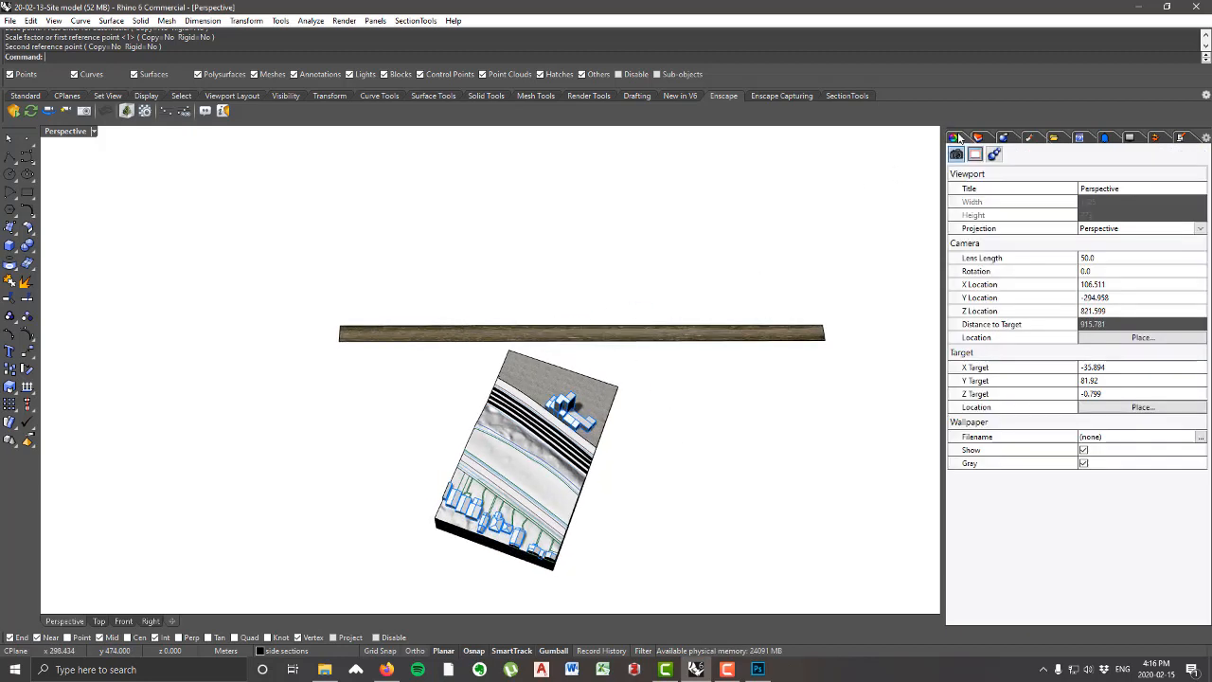
click(716, 337)
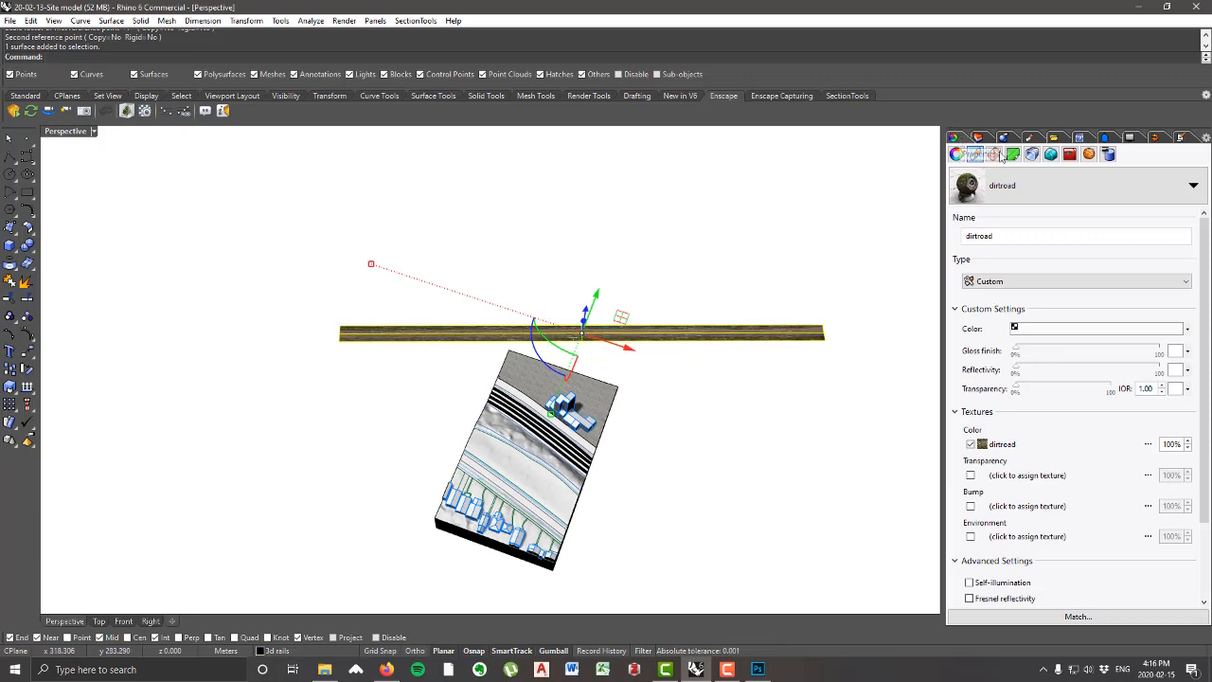
click(997, 158)
scroll(481, 243, up, 3)
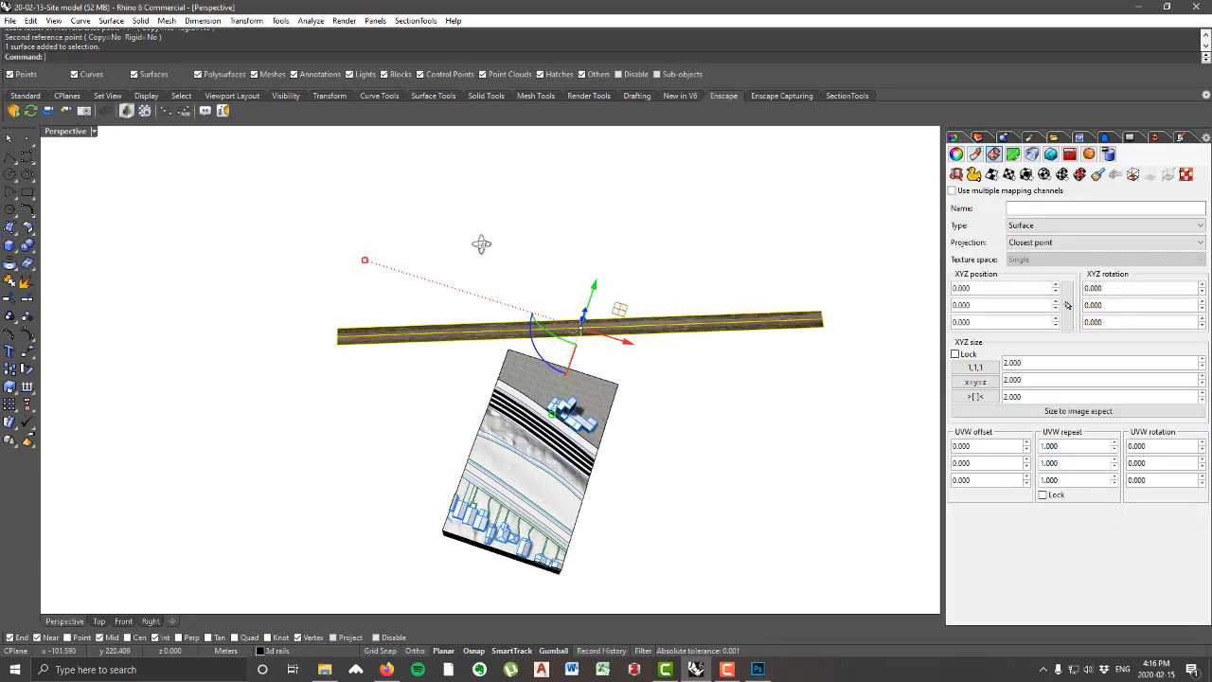
Step: Start a 3-point planar mapping on the strip, setting the base edge from end to end along its long side nearest the site
click(1009, 175)
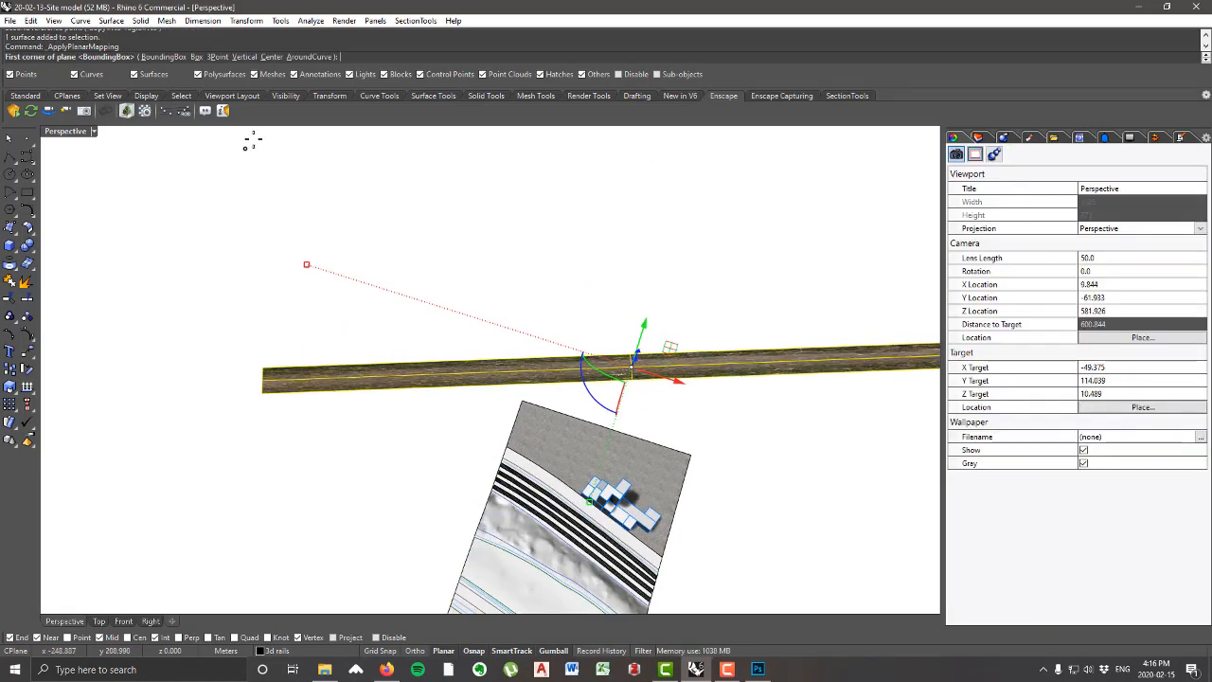
scroll(388, 307, down, 4)
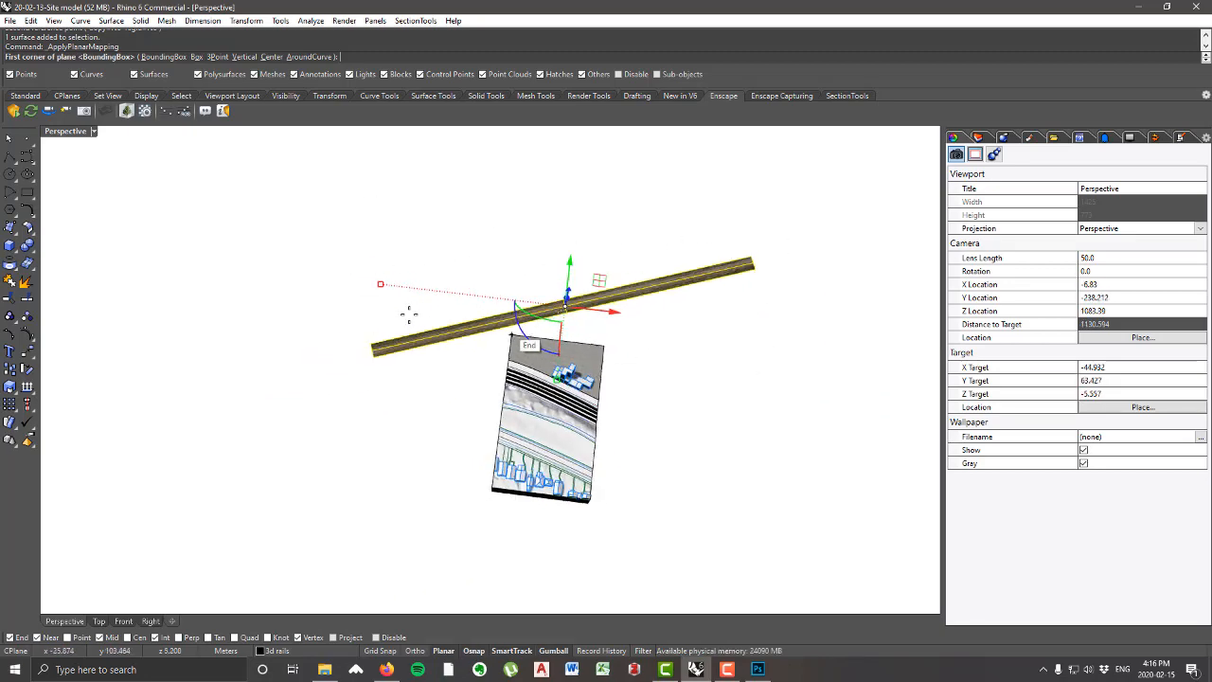
scroll(530, 303, up, 4)
scroll(269, 374, down, 2)
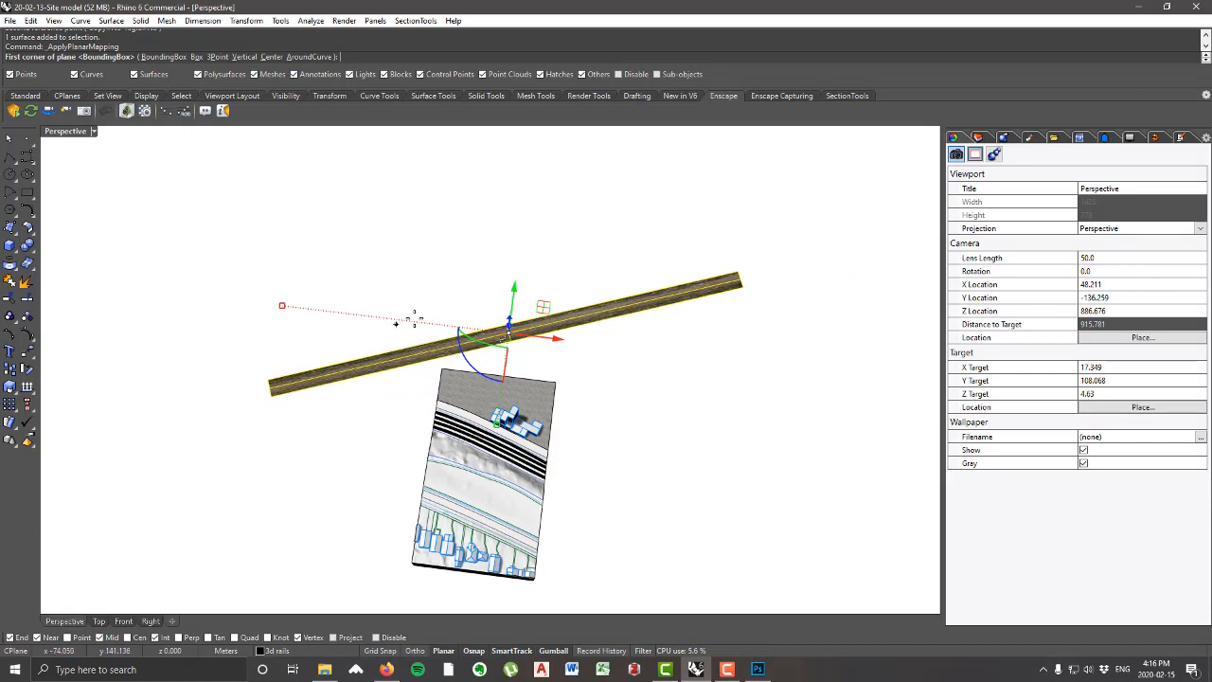
scroll(393, 316, up, 1)
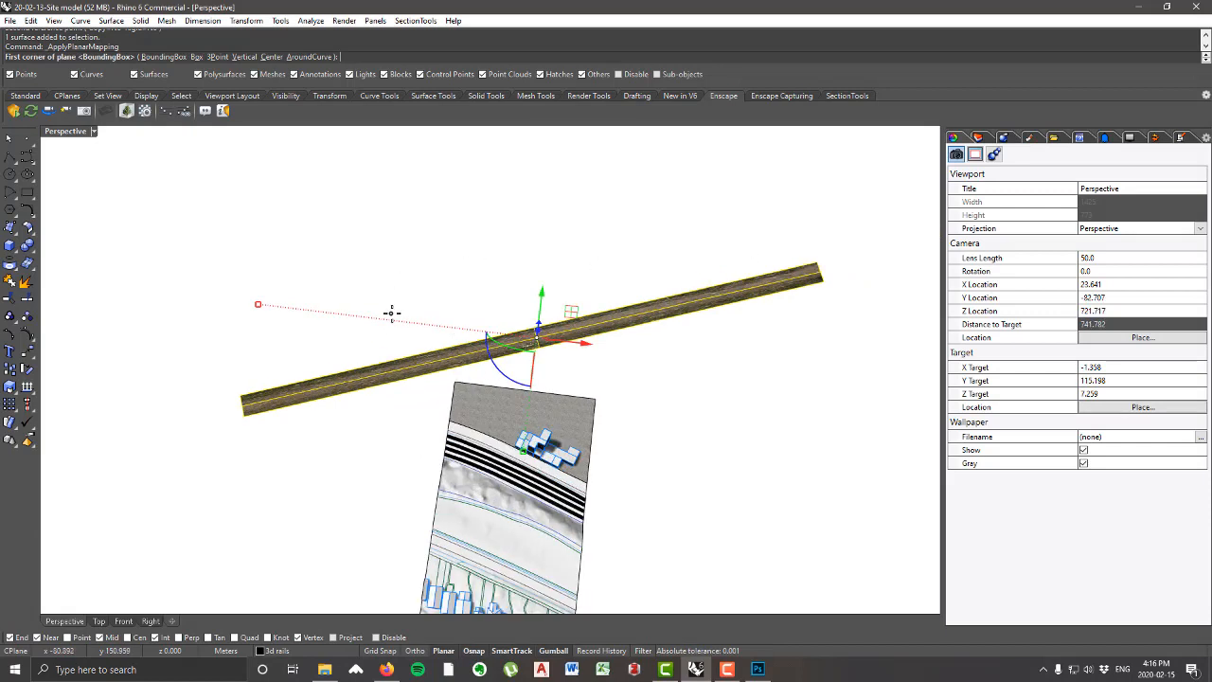
click(220, 57)
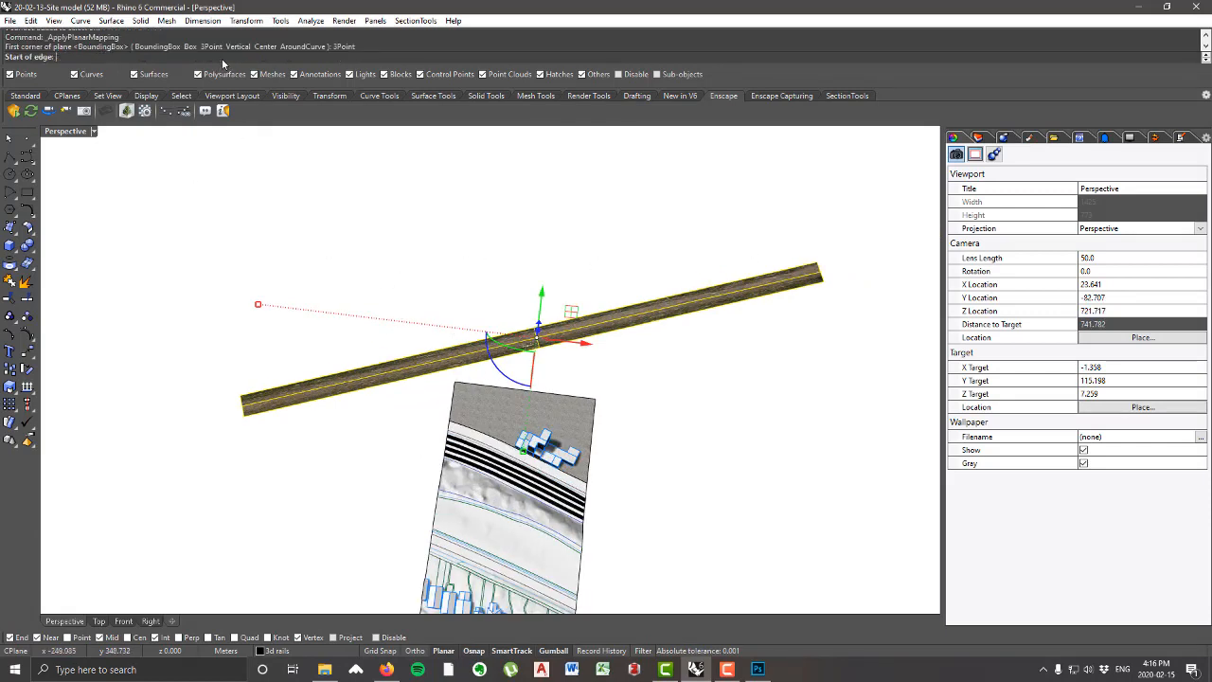
click(243, 414)
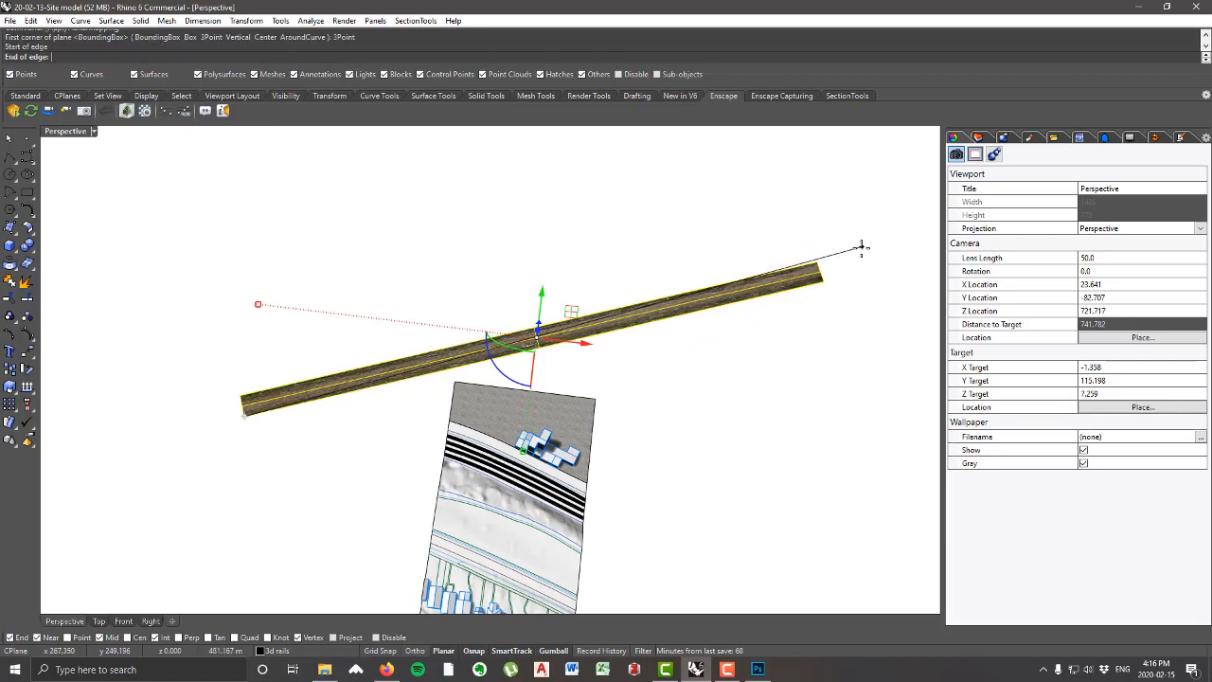
click(826, 277)
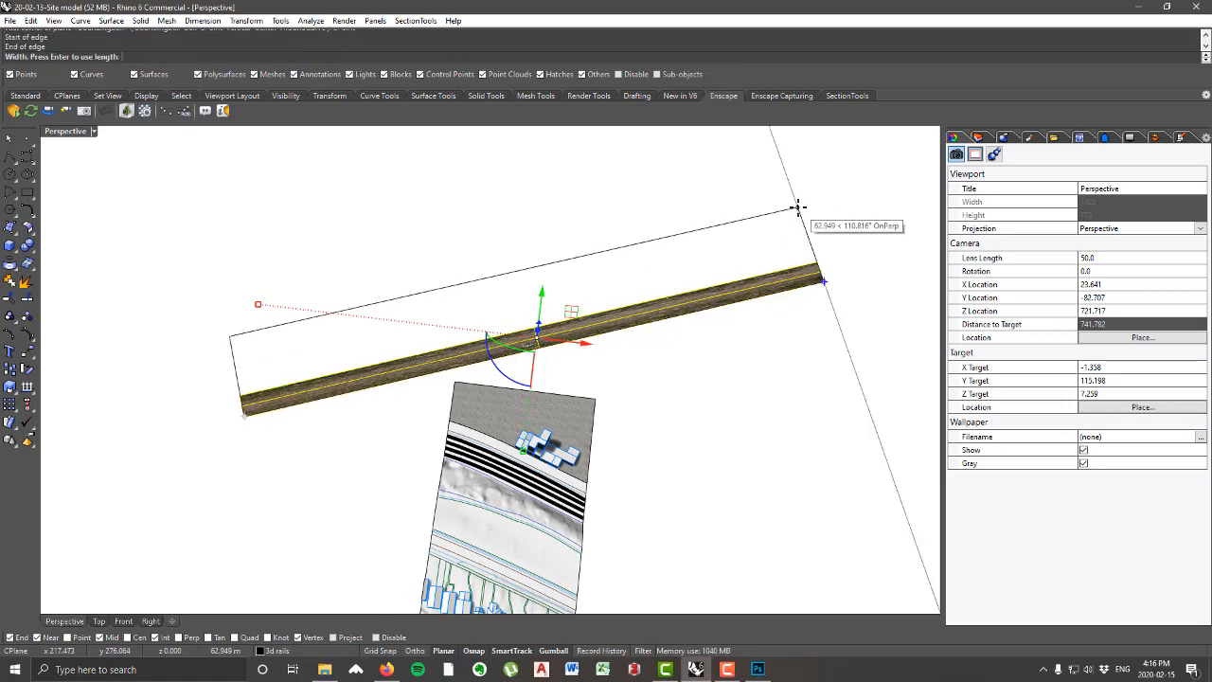
Step: Complete the planar mapping by setting its width to the strip's opposite corner and choosing the UV option
scroll(801, 213, up, 3)
scroll(808, 229, down, 3)
scroll(812, 246, up, 3)
scroll(812, 256, up, 3)
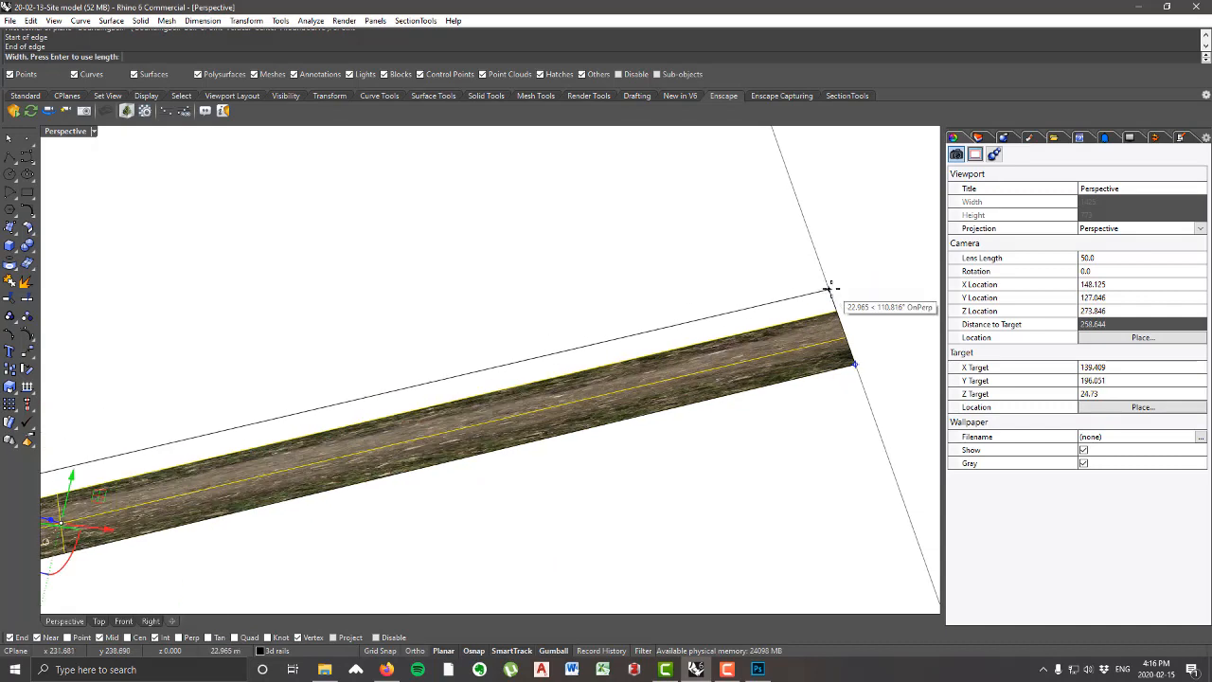
scroll(829, 282, down, 3)
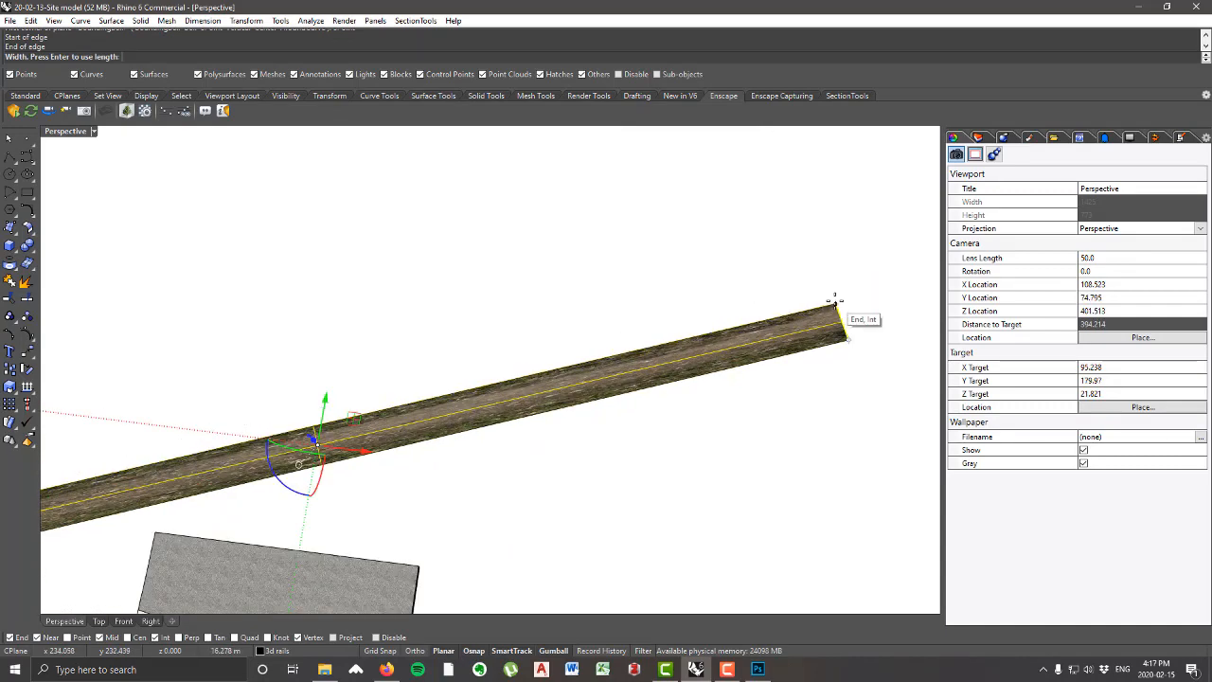
click(835, 301)
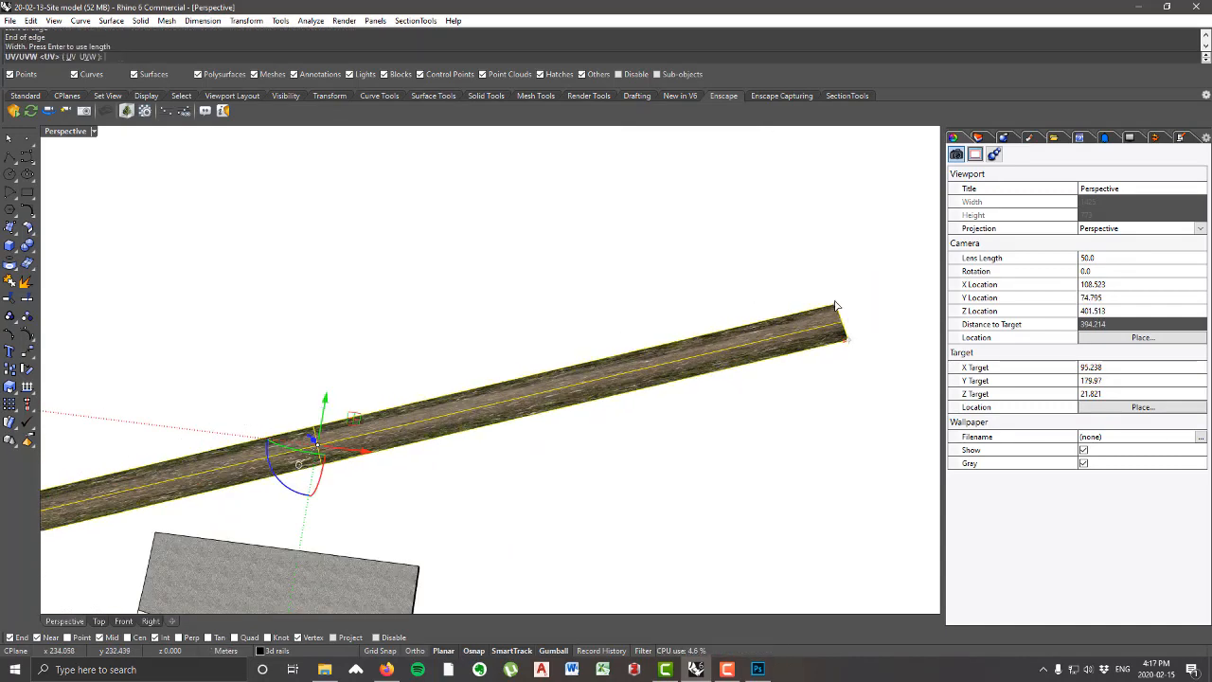
scroll(834, 300, down, 8)
right_drag(723, 293, 699, 279)
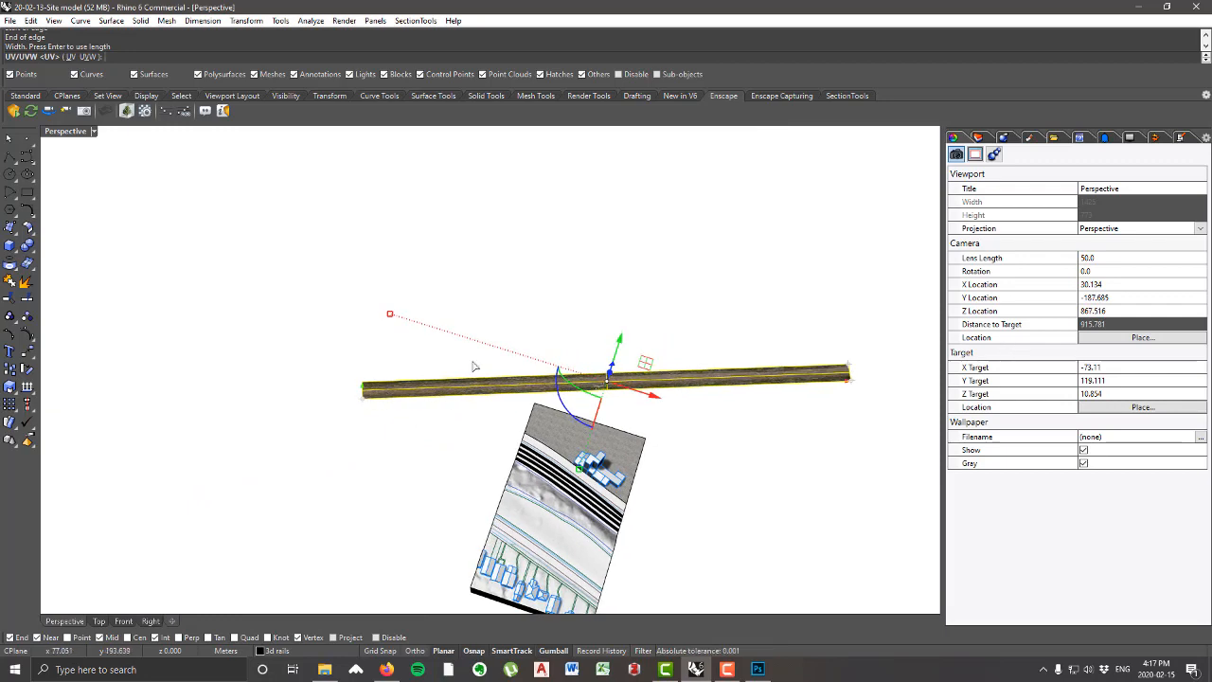
click(73, 57)
scroll(688, 425, up, 2)
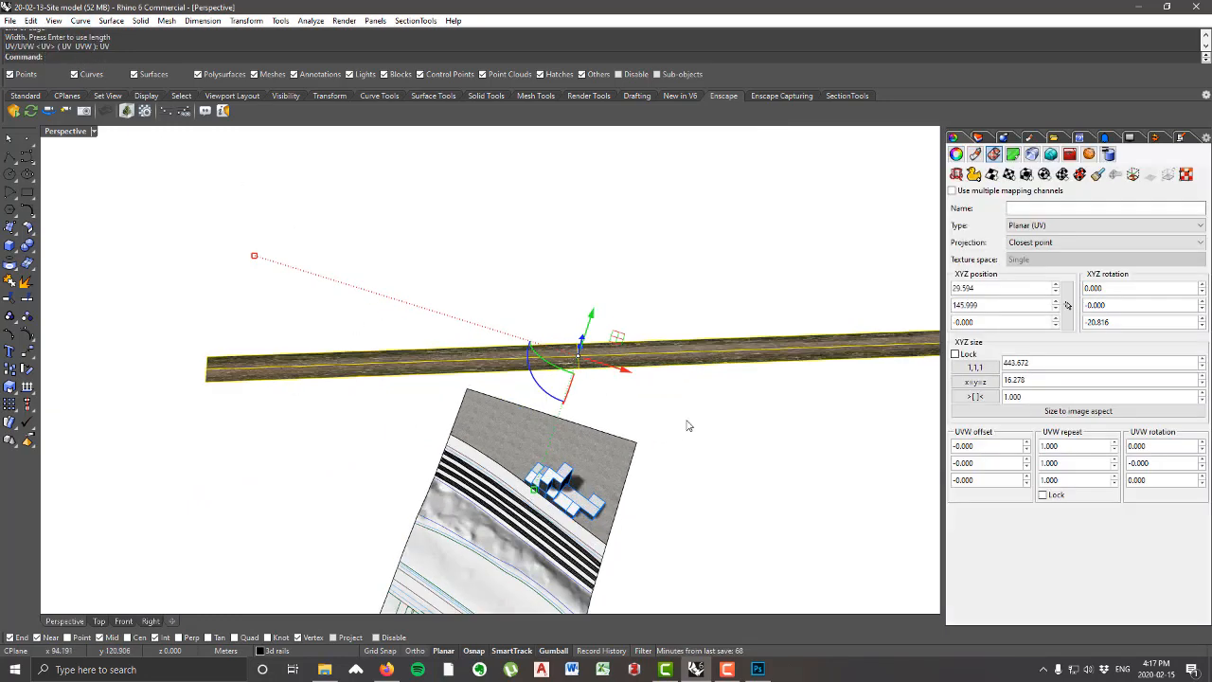
Step: Reselect the strip and examine how the planar-mapped dirt road texture runs along its length
scroll(689, 425, up, 2)
click(688, 425)
click(595, 330)
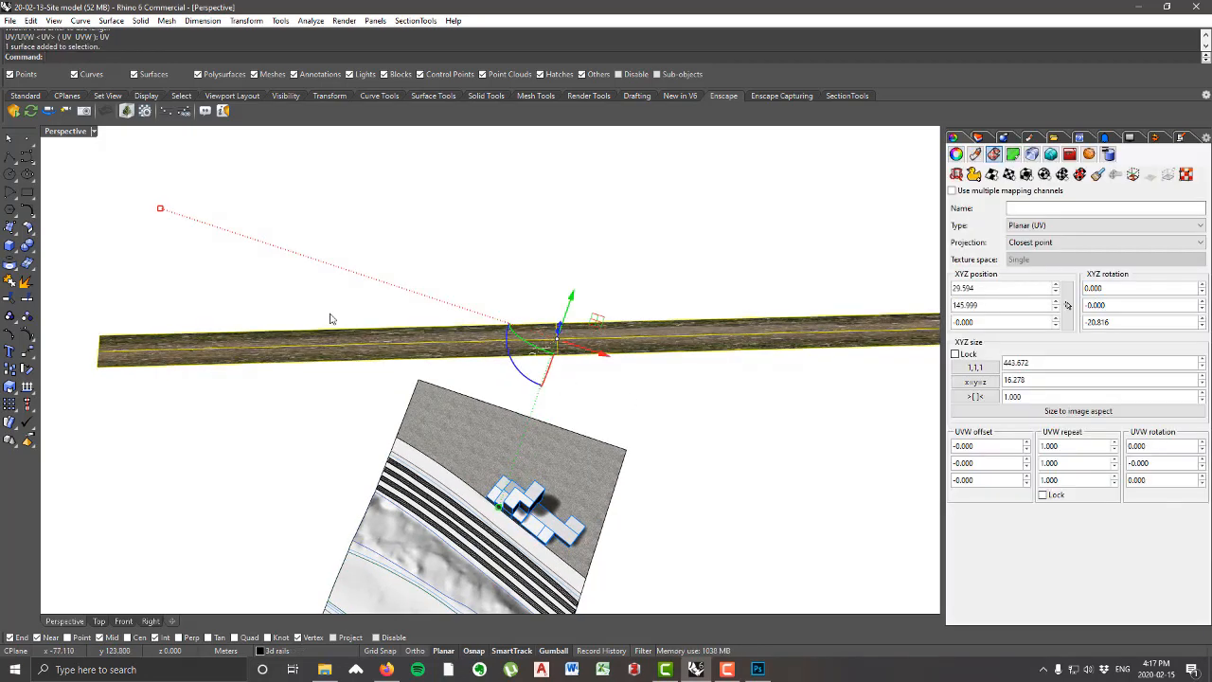
scroll(322, 322, down, 1)
scroll(271, 331, up, 1)
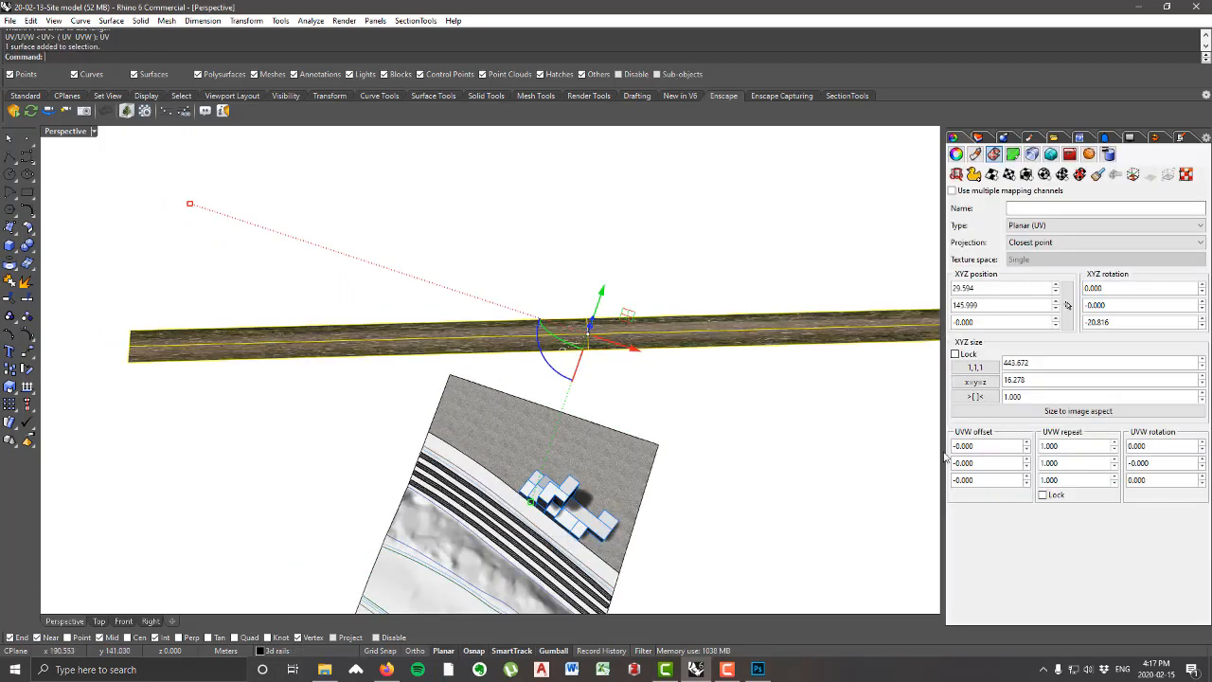
scroll(269, 377, down, 1)
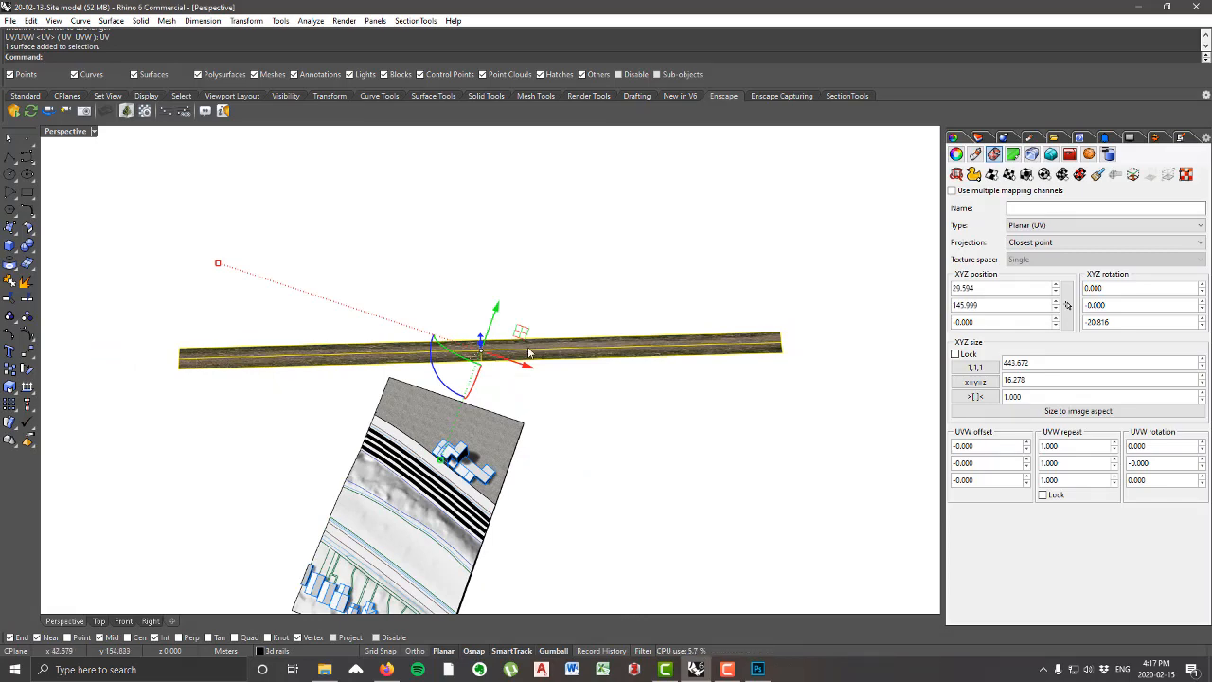
scroll(739, 350, up, 3)
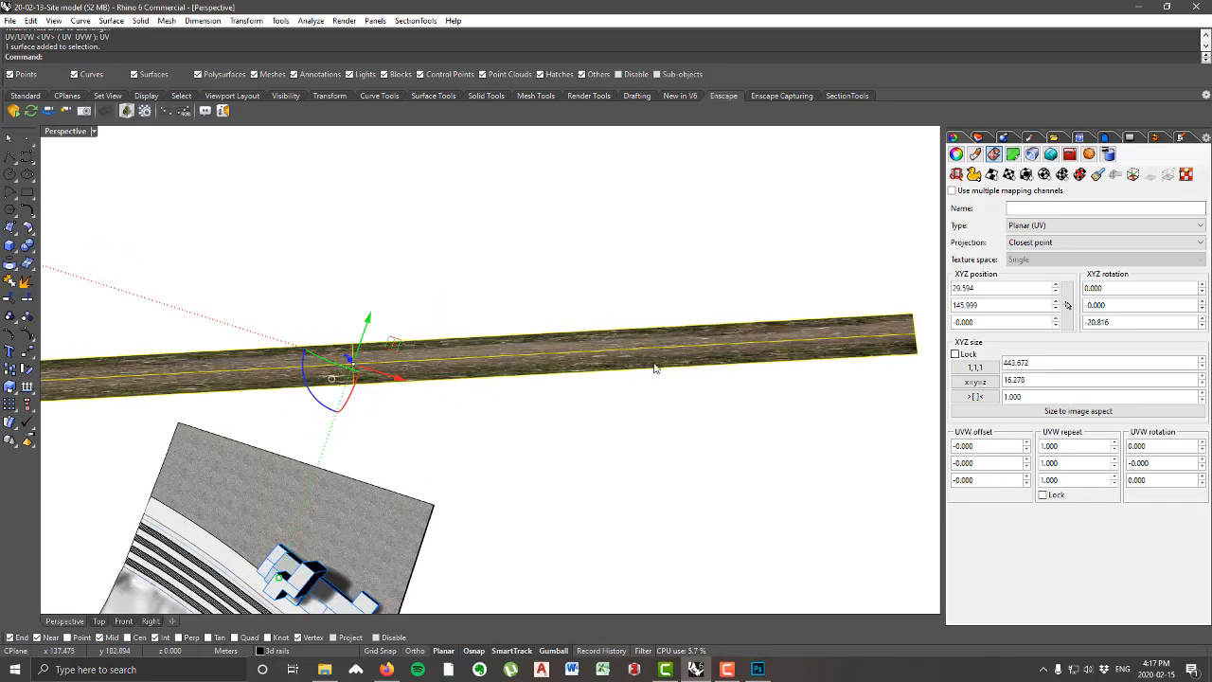
Step: Set the strip's dirt road texture to repeat 4 times along its length and check the tiling
click(1069, 446)
text(4)
key(Tab)
click(757, 396)
scroll(755, 397, down, 6)
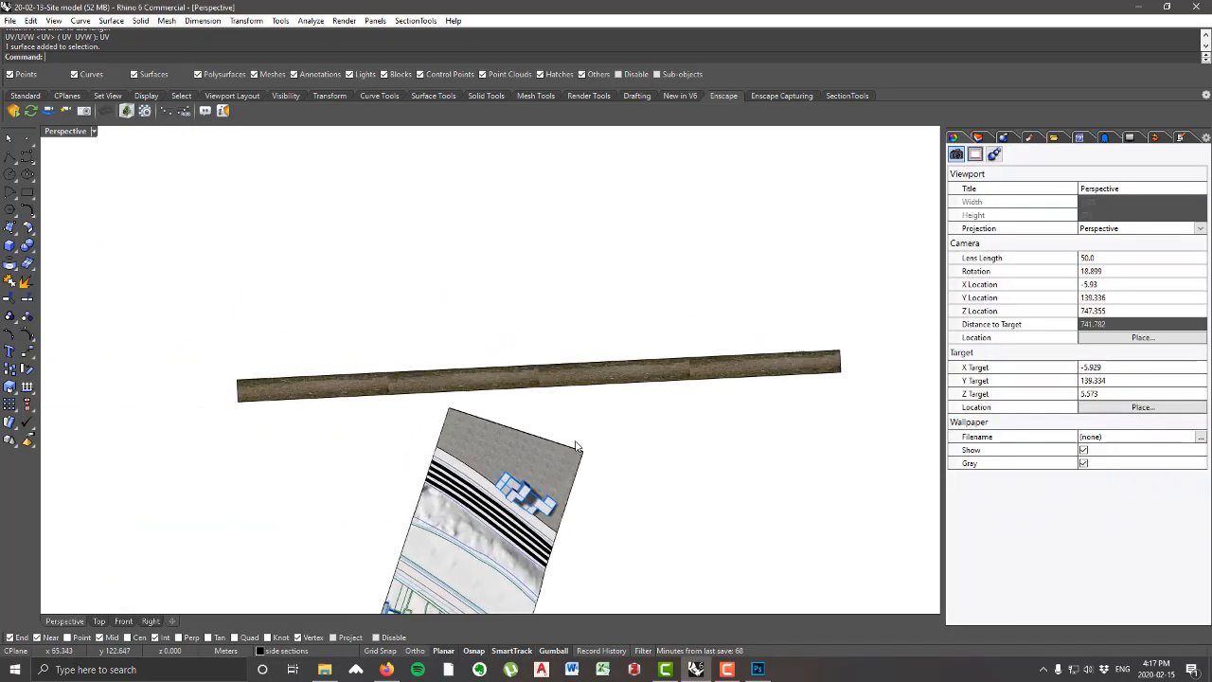
scroll(435, 363, up, 16)
scroll(715, 458, down, 4)
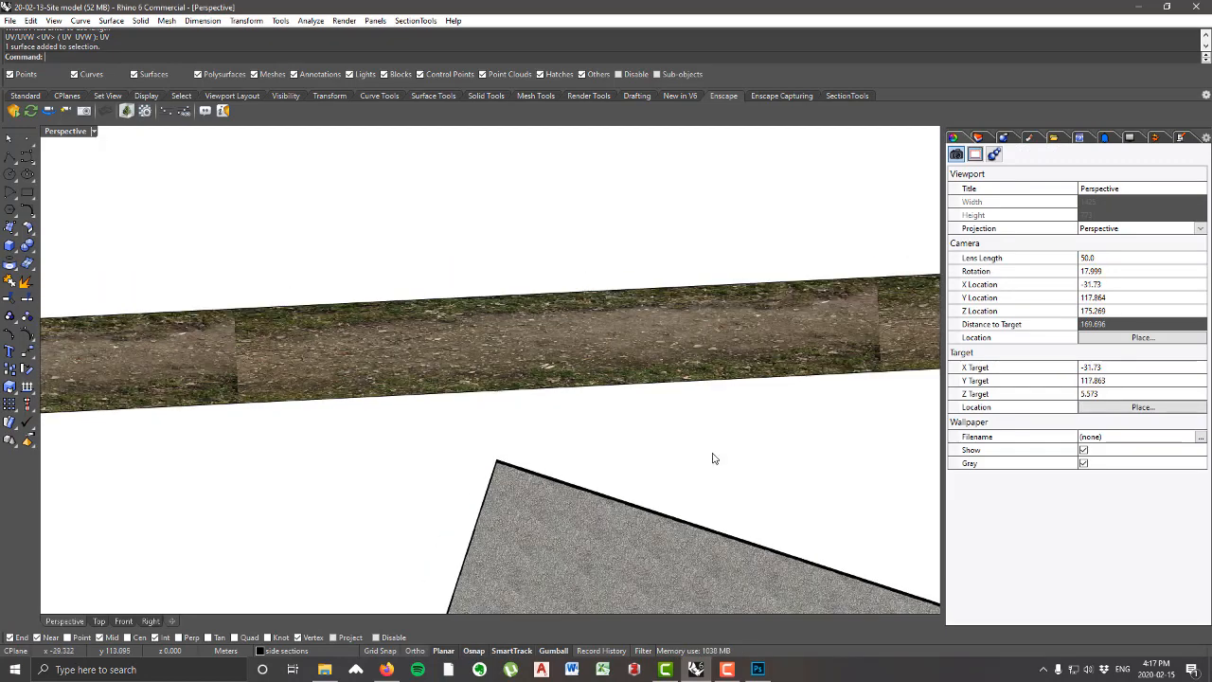
Step: Reselect the strip and set its texture repeat along the length to 6
click(862, 329)
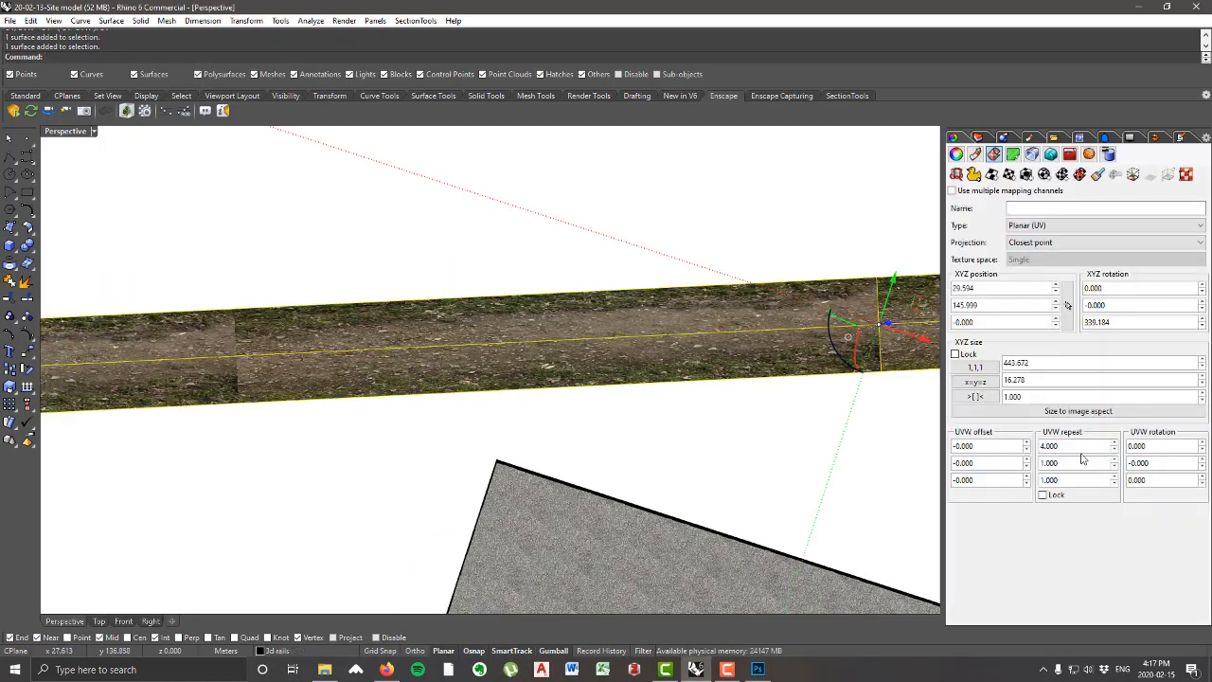
double_click(1081, 446)
text(6)
key(Tab)
scroll(657, 341, up, 3)
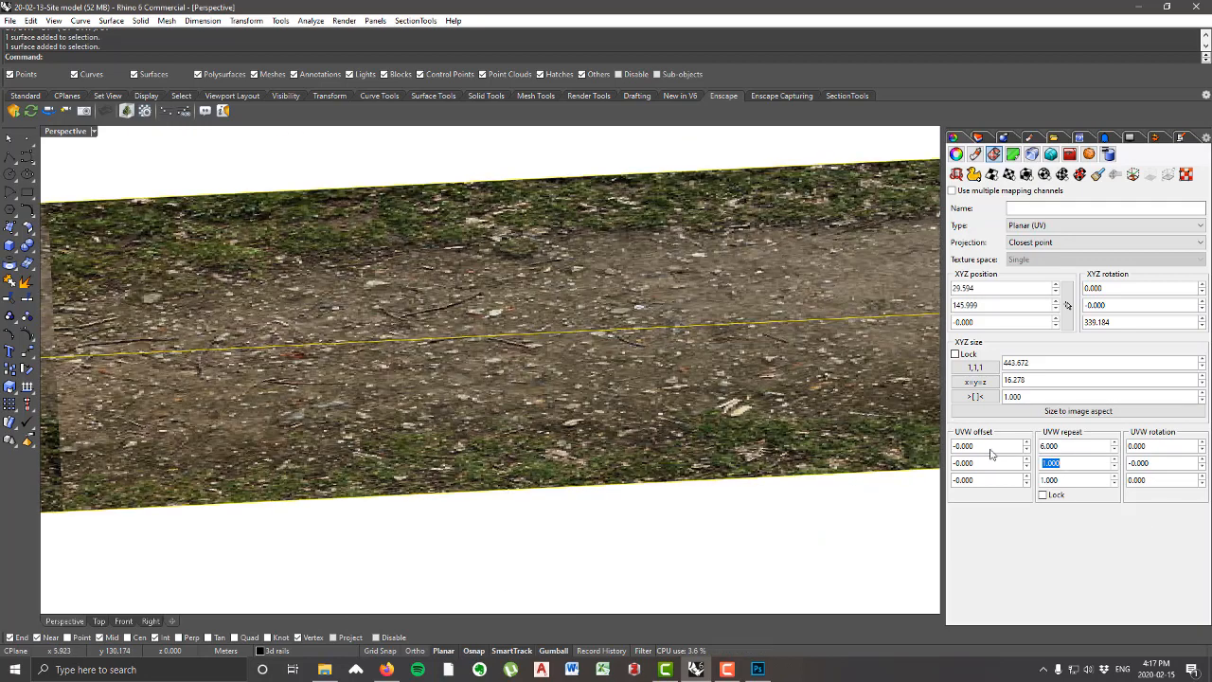
Step: Set the strip's lengthwise texture repeat to 8 and deselect the strip
double_click(1095, 448)
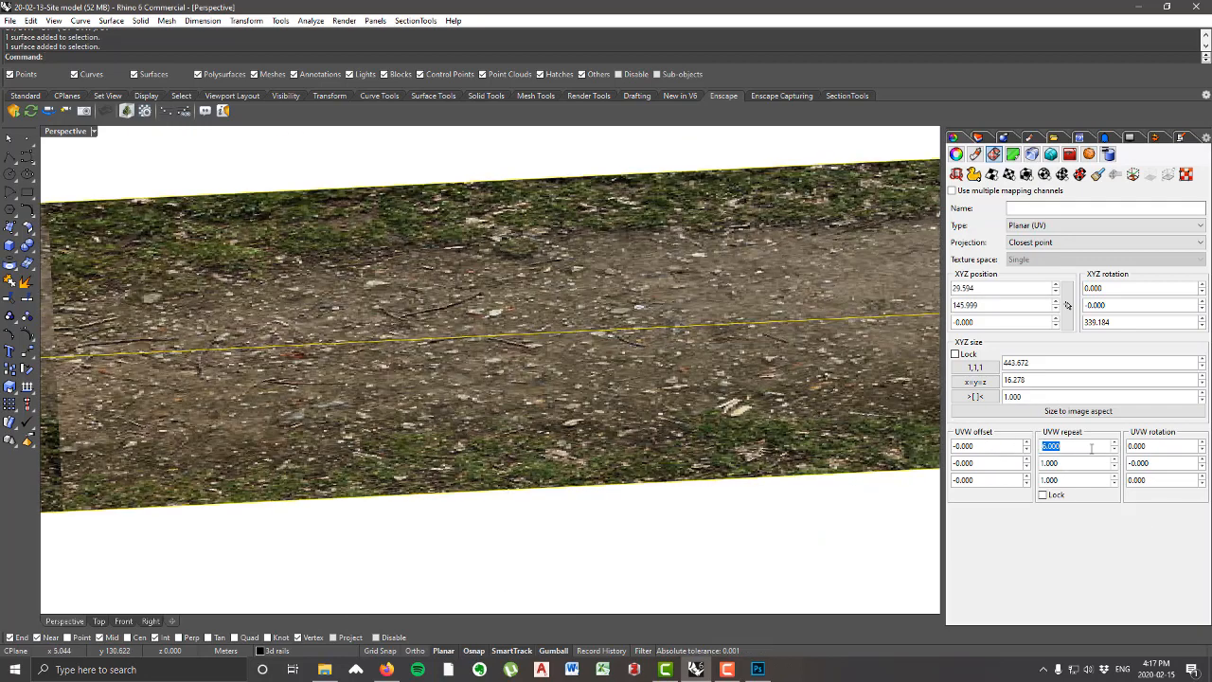
text(8)
key(Tab)
click(673, 579)
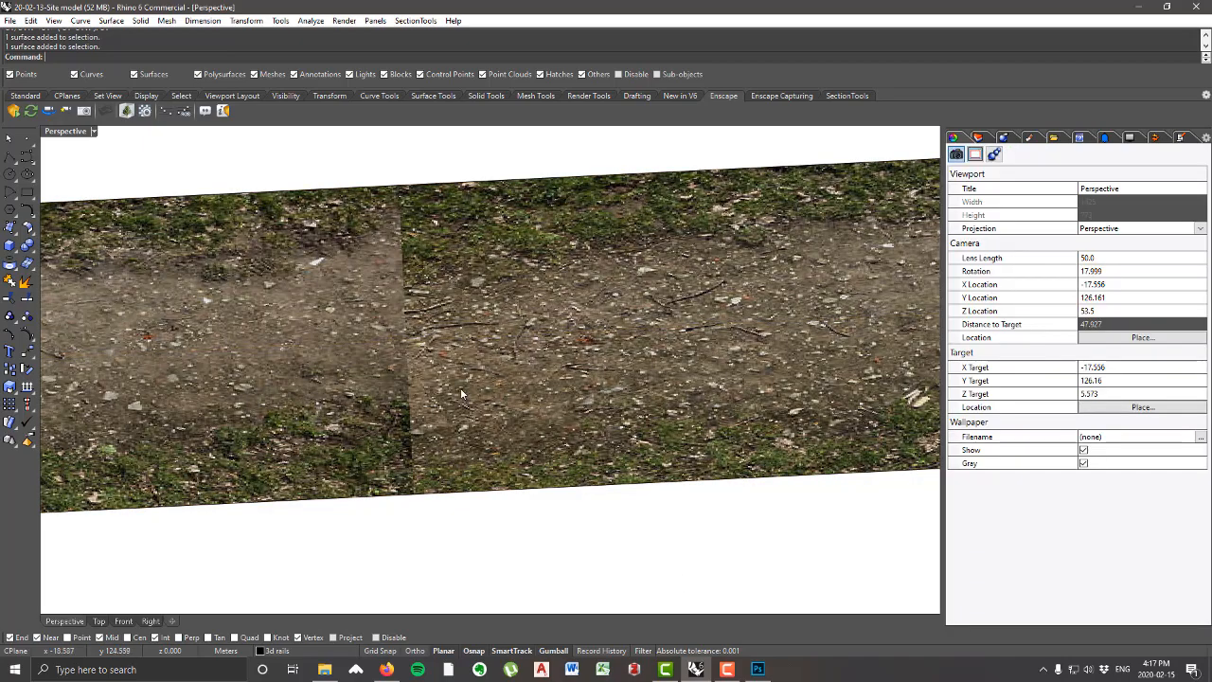
Step: Examine the seams between the repeated dirt road tiles along the strip
scroll(460, 387, down, 8)
scroll(600, 401, down, 4)
scroll(763, 381, up, 7)
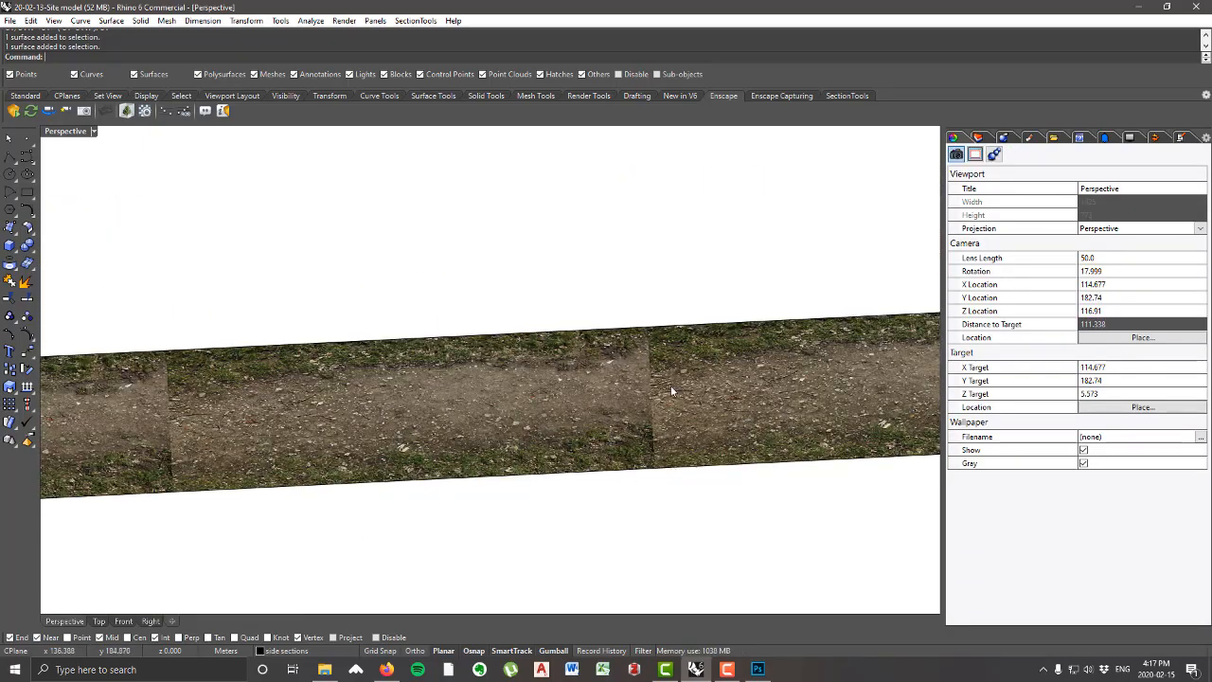
scroll(654, 410, down, 3)
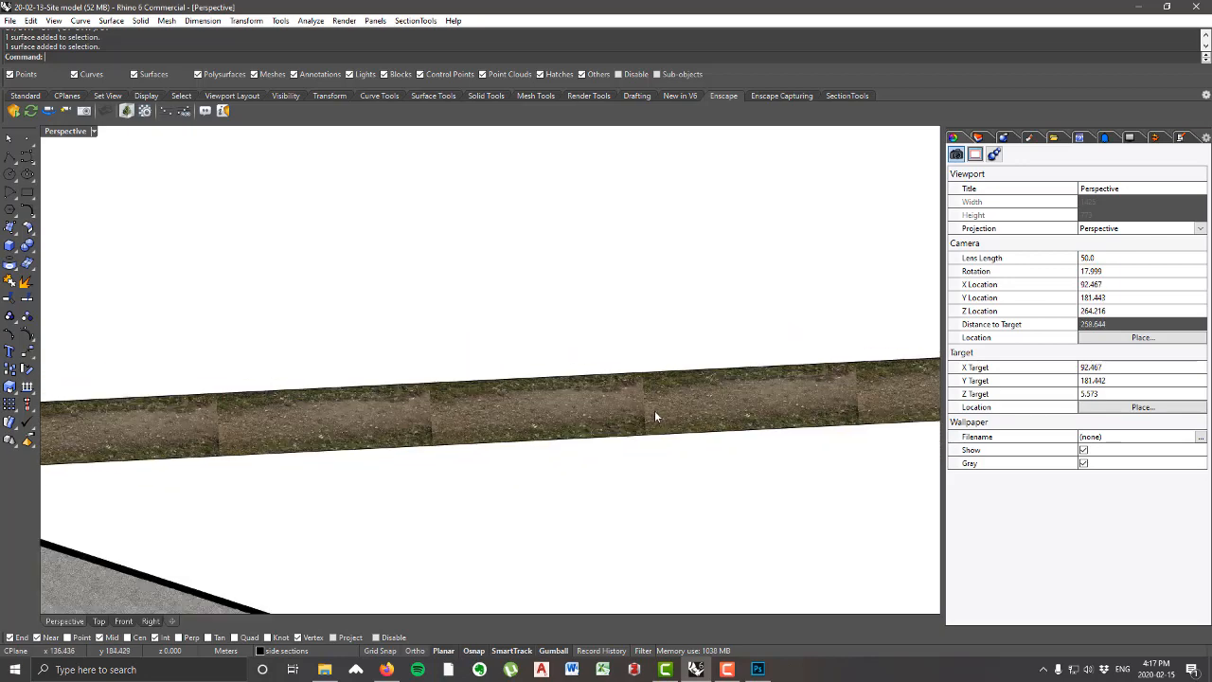
scroll(388, 414, up, 2)
scroll(452, 396, up, 2)
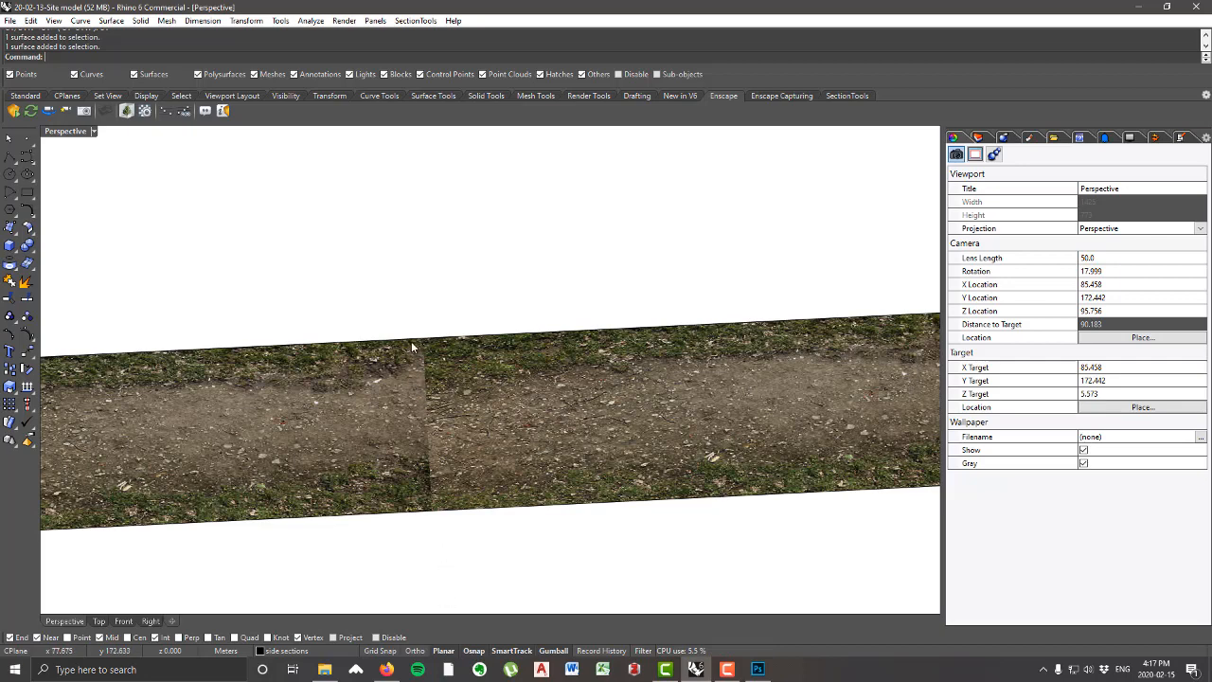
scroll(576, 438, down, 5)
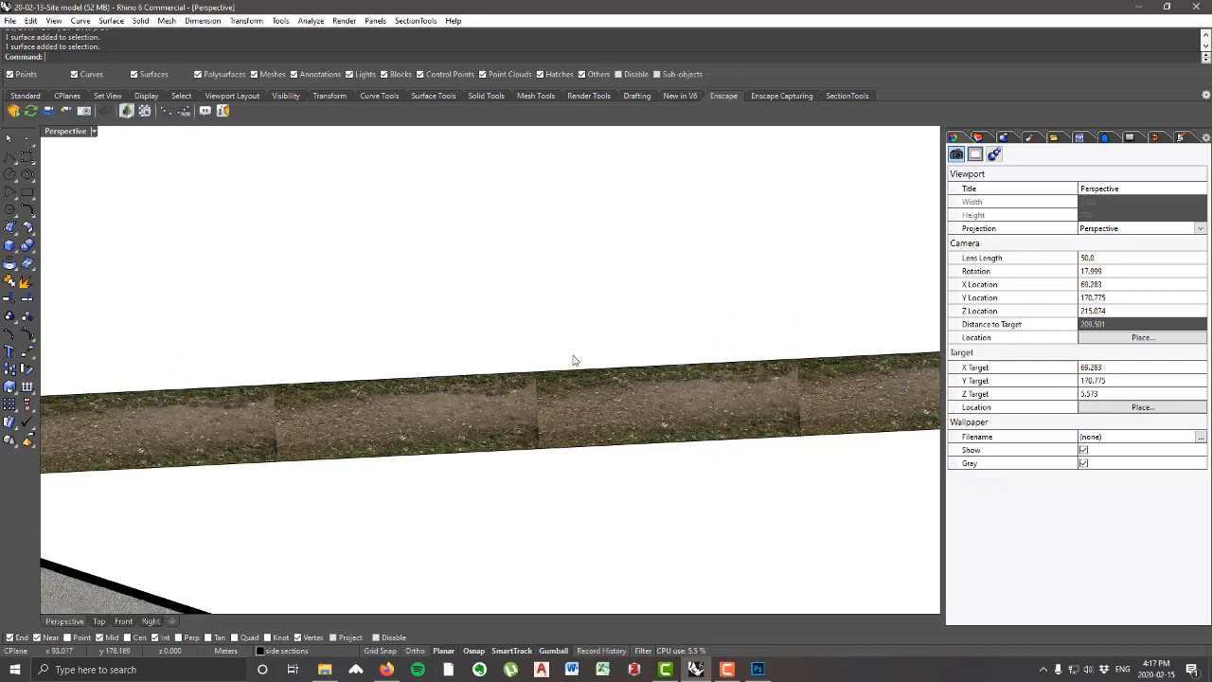
Step: Switch to Photoshop and close gravel.jpg without saving its changes
click(759, 669)
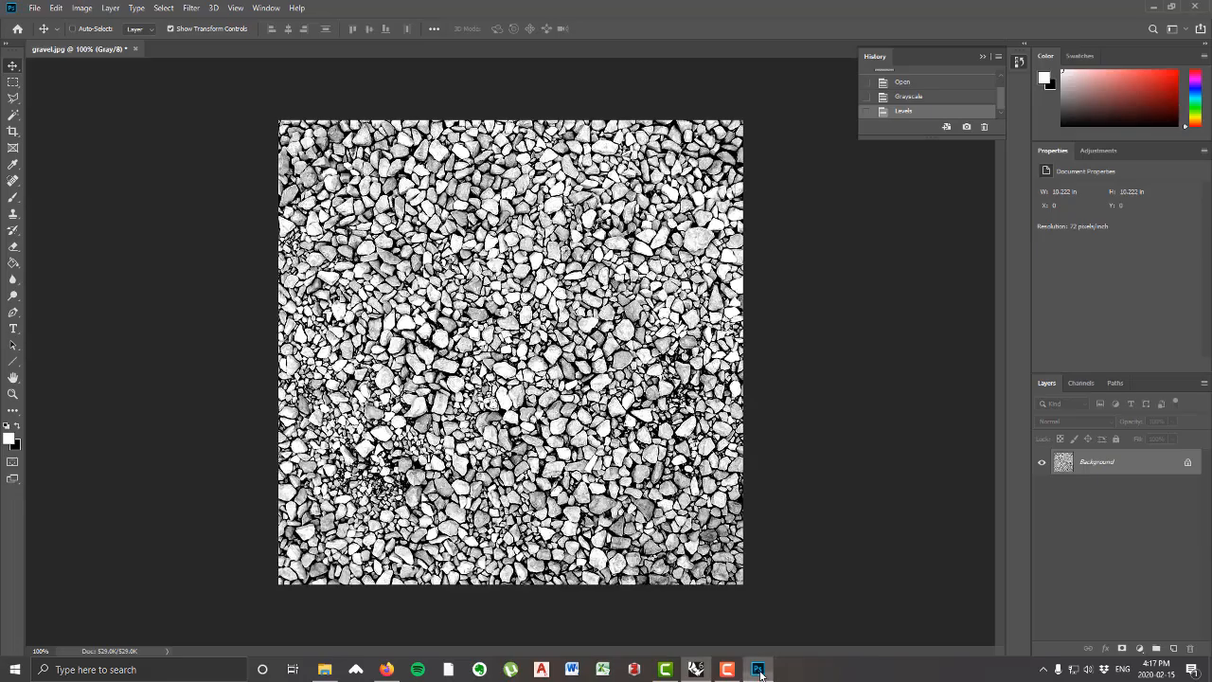
click(135, 50)
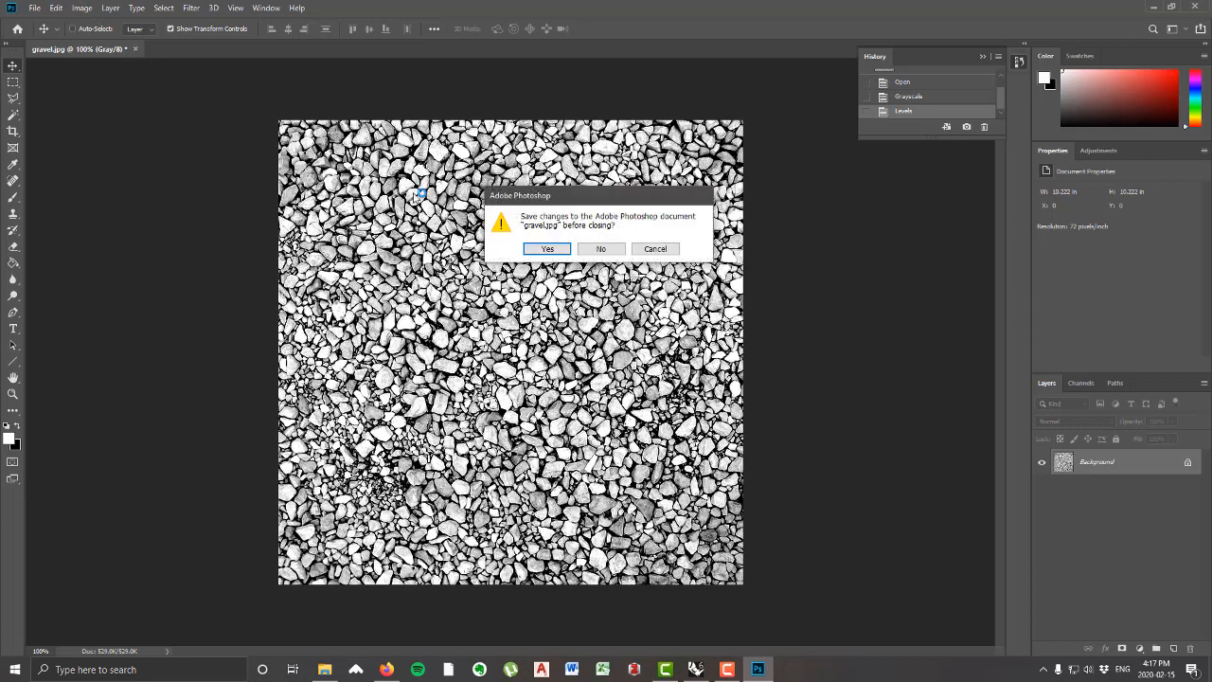
click(598, 248)
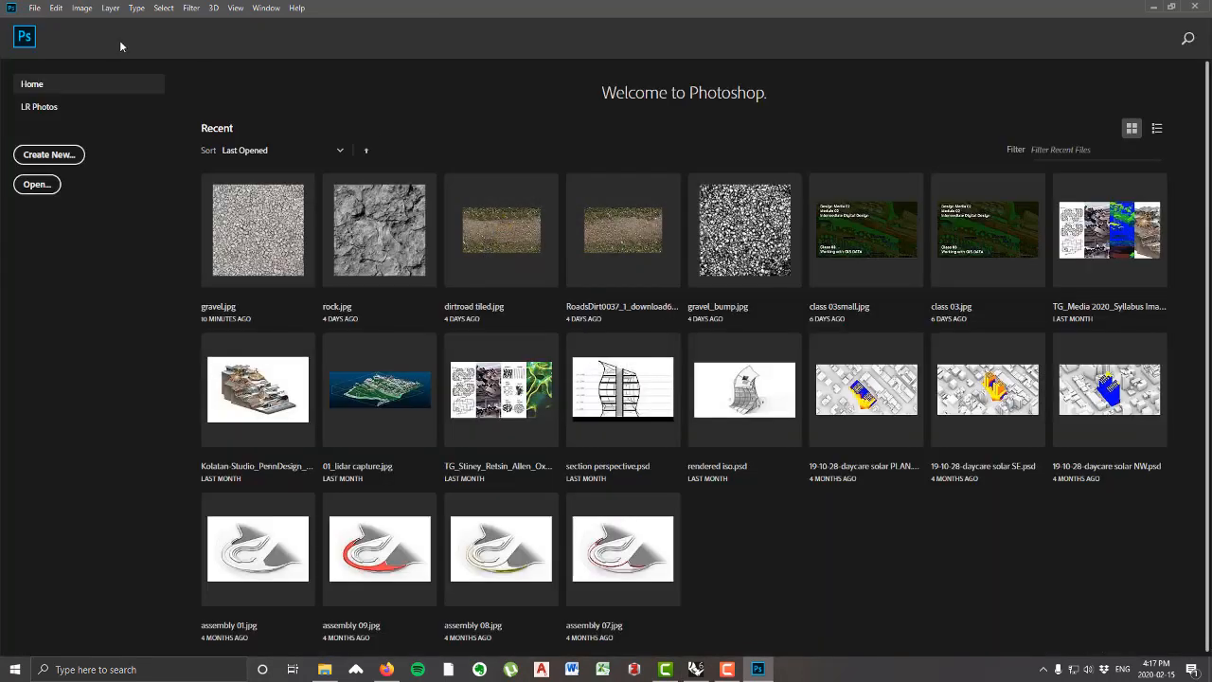
Step: Open the original dirtroad image from the textures folder
click(35, 8)
click(69, 38)
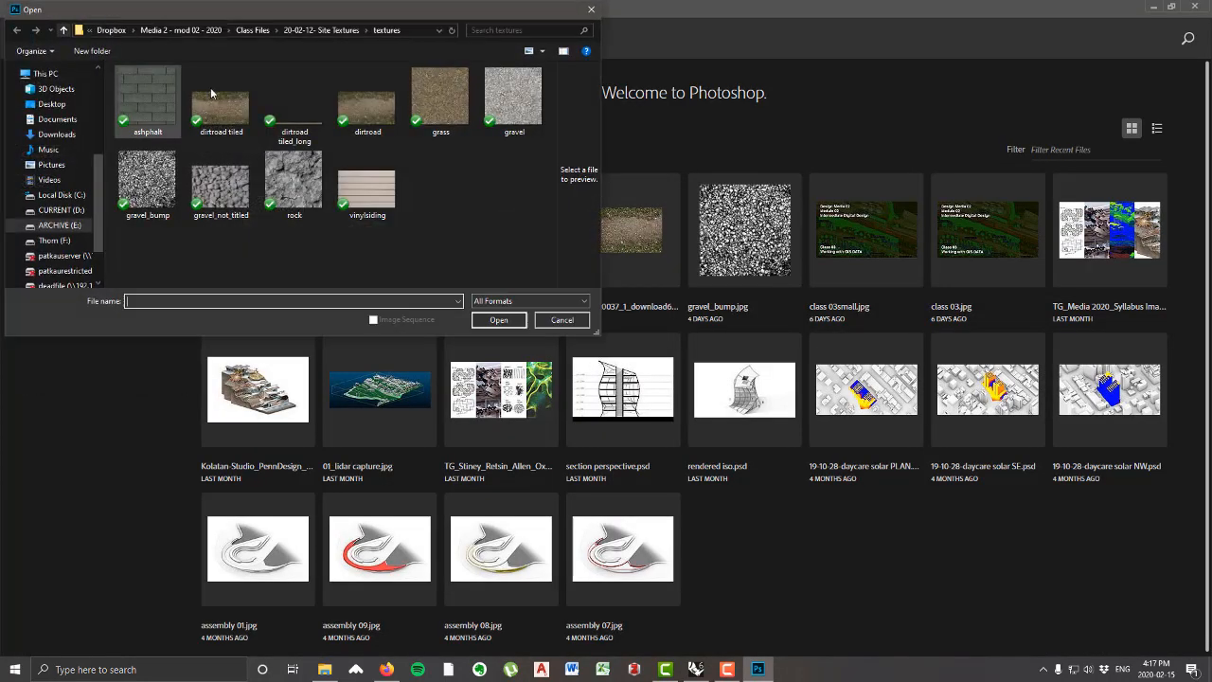
click(369, 114)
click(499, 320)
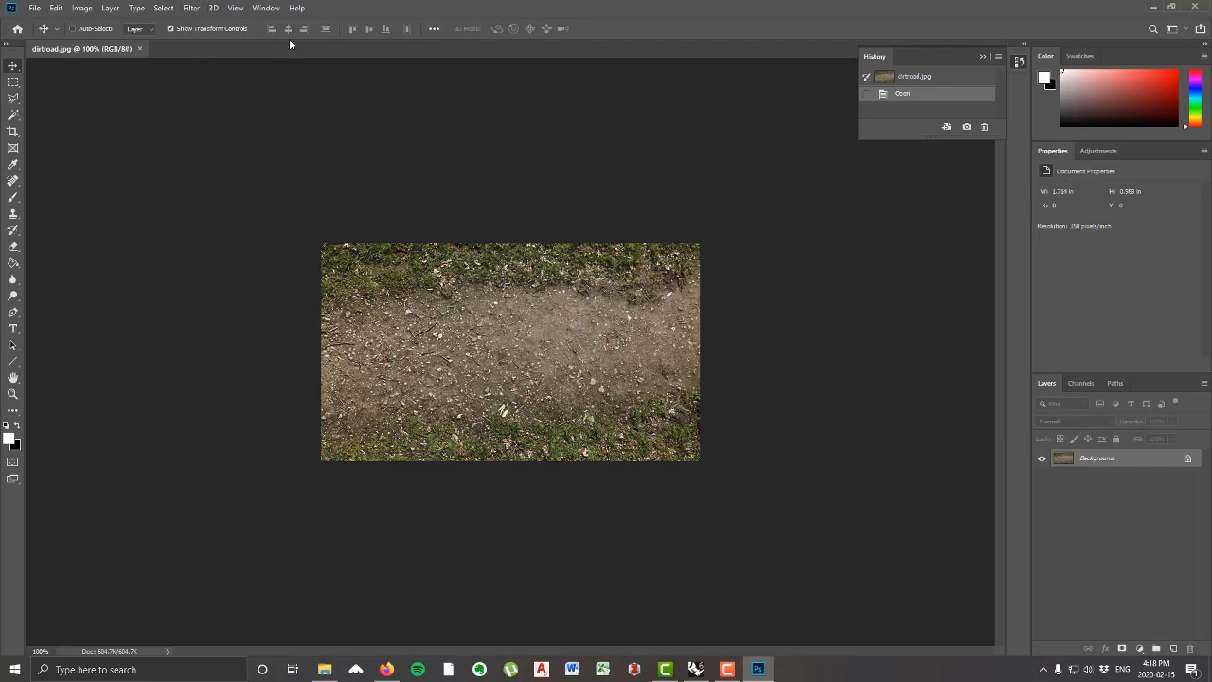
Step: Apply the Offset filter to the dirt road image with +278 pixels horizontal, 0 vertical and Wrap Around
click(190, 8)
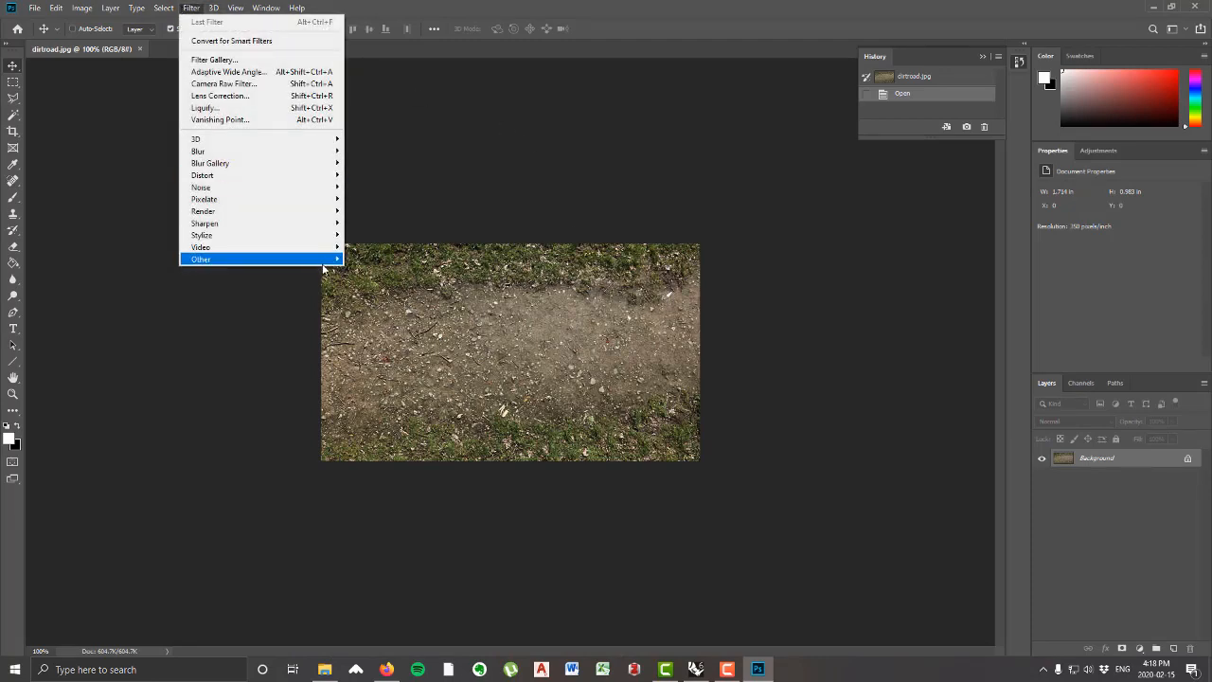
mouse_move(324, 261)
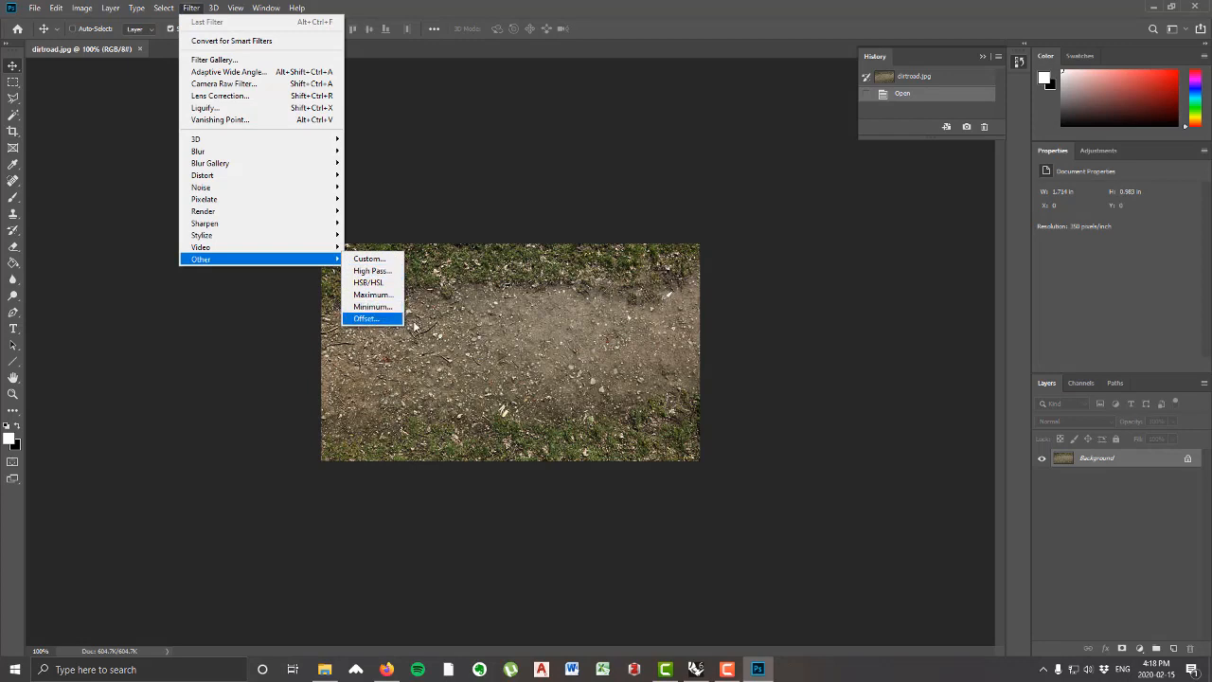
click(366, 319)
drag(614, 152, 777, 44)
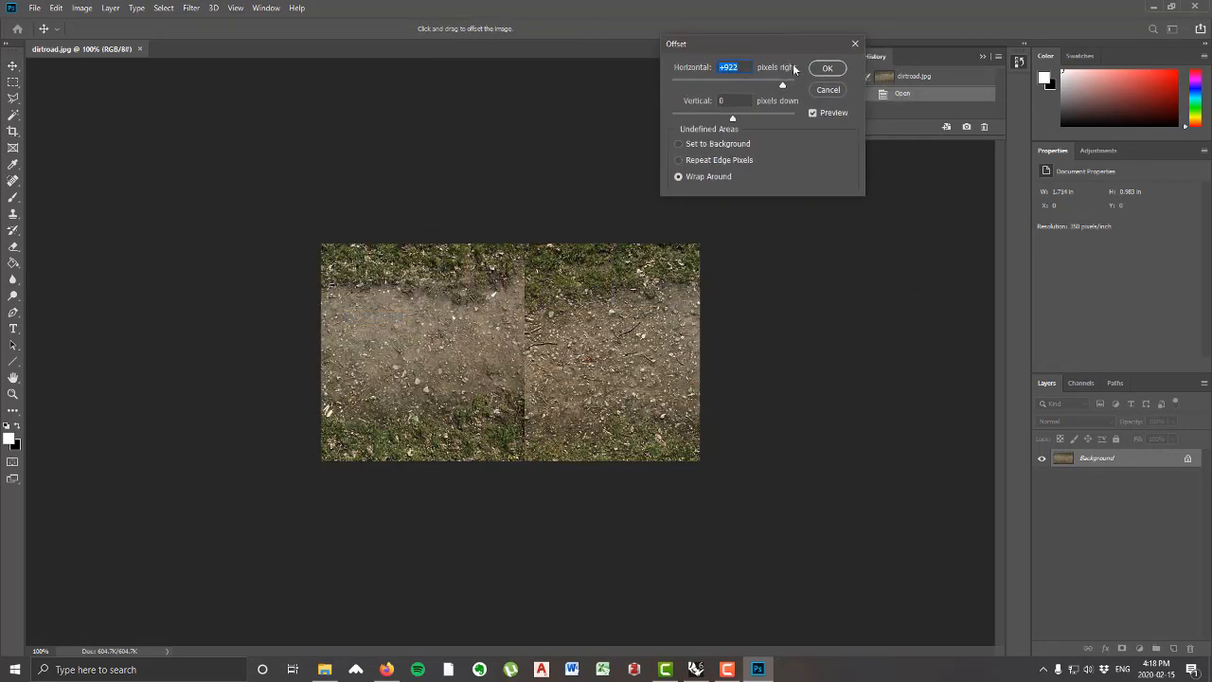
drag(783, 85, 749, 85)
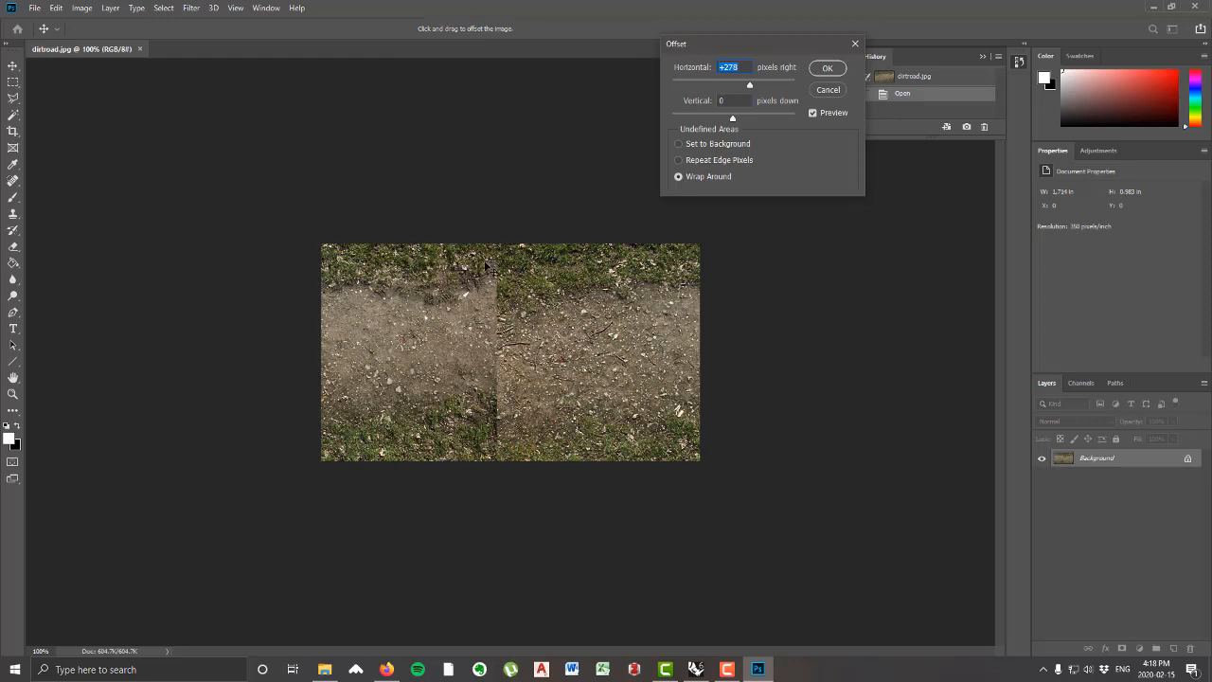
click(829, 68)
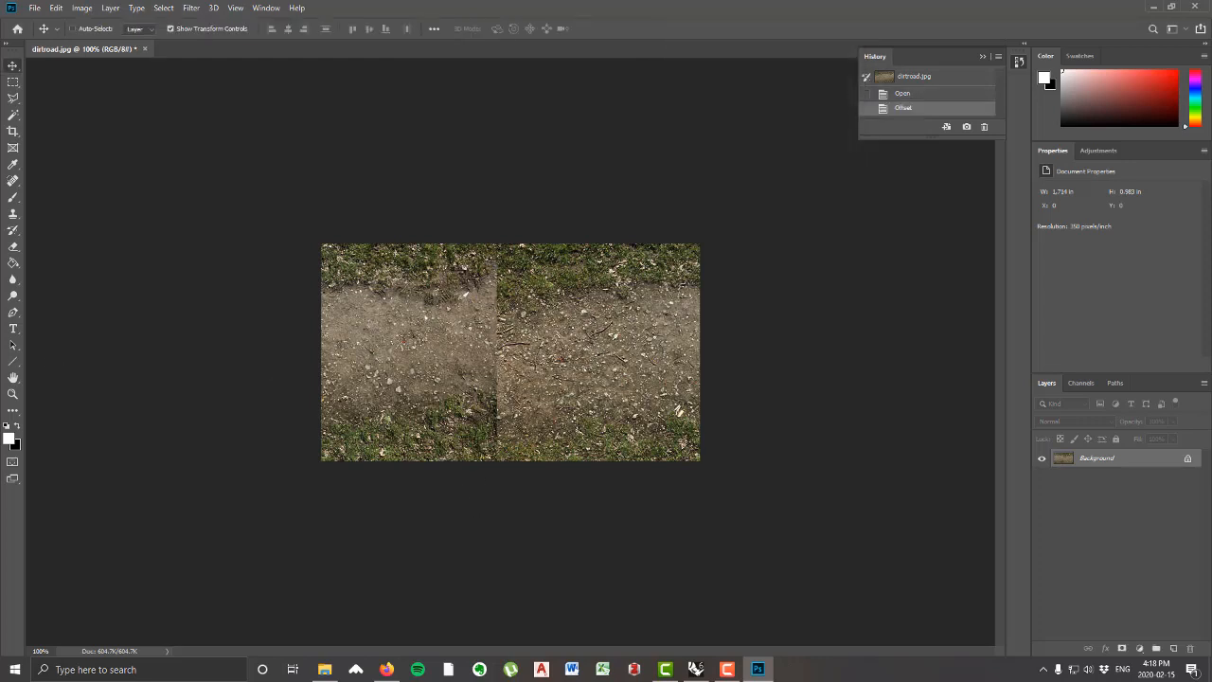
Step: Paint over the vertical seam in the middle of the dirt road image with the Clone Stamp tool
click(13, 215)
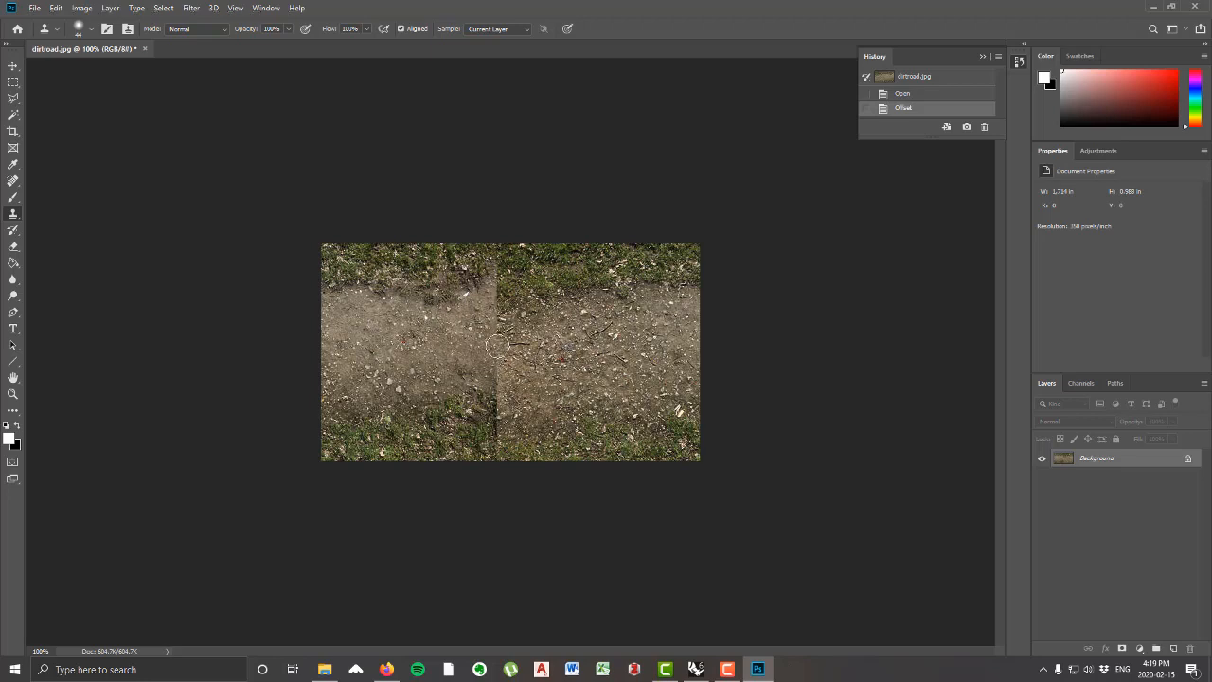
mouse_move(500, 346)
mouse_down()
mouse_move(499, 322)
mouse_move(510, 384)
mouse_move(500, 432)
mouse_move(504, 322)
mouse_move(490, 284)
mouse_move(507, 272)
mouse_move(494, 260)
mouse_move(499, 352)
mouse_move(483, 370)
mouse_move(447, 349)
mouse_move(464, 305)
mouse_move(438, 296)
mouse_move(473, 298)
mouse_up()
mouse_move(395, 303)
mouse_down()
mouse_move(427, 284)
mouse_move(441, 310)
mouse_up()
alt+click(401, 330)
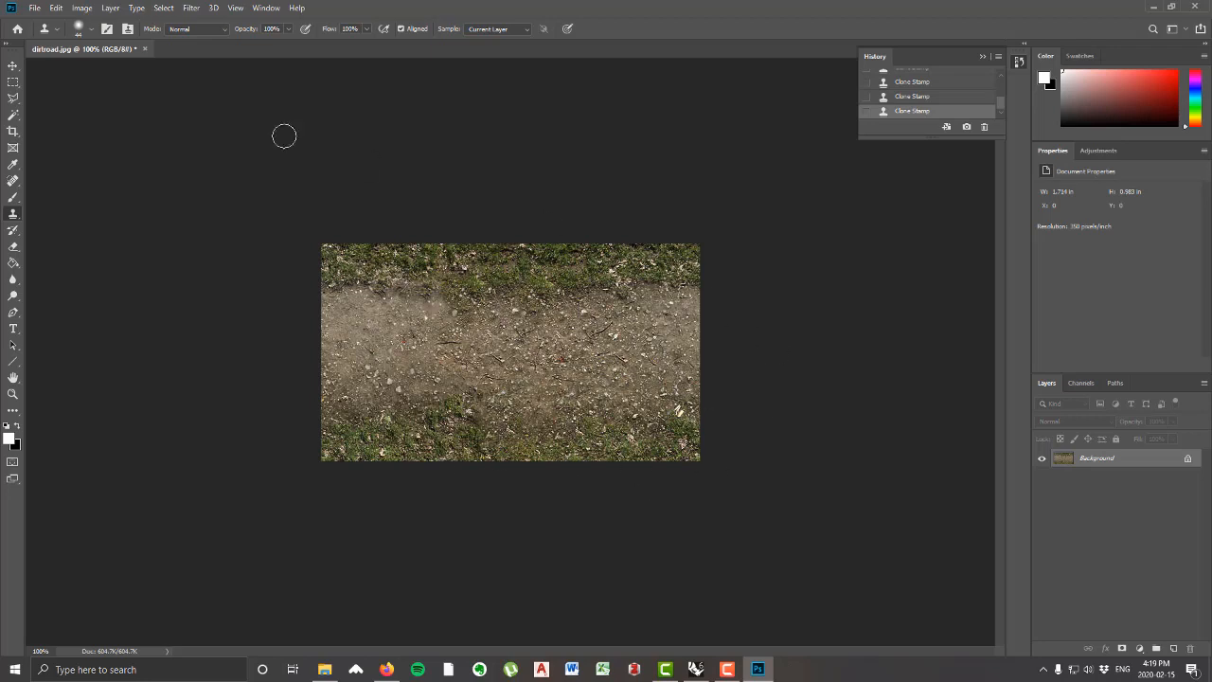
Step: Save the retouched image as a new JPEG named "dirtroad tiled" in the textures folder at quality 12 (Maximum)
click(34, 8)
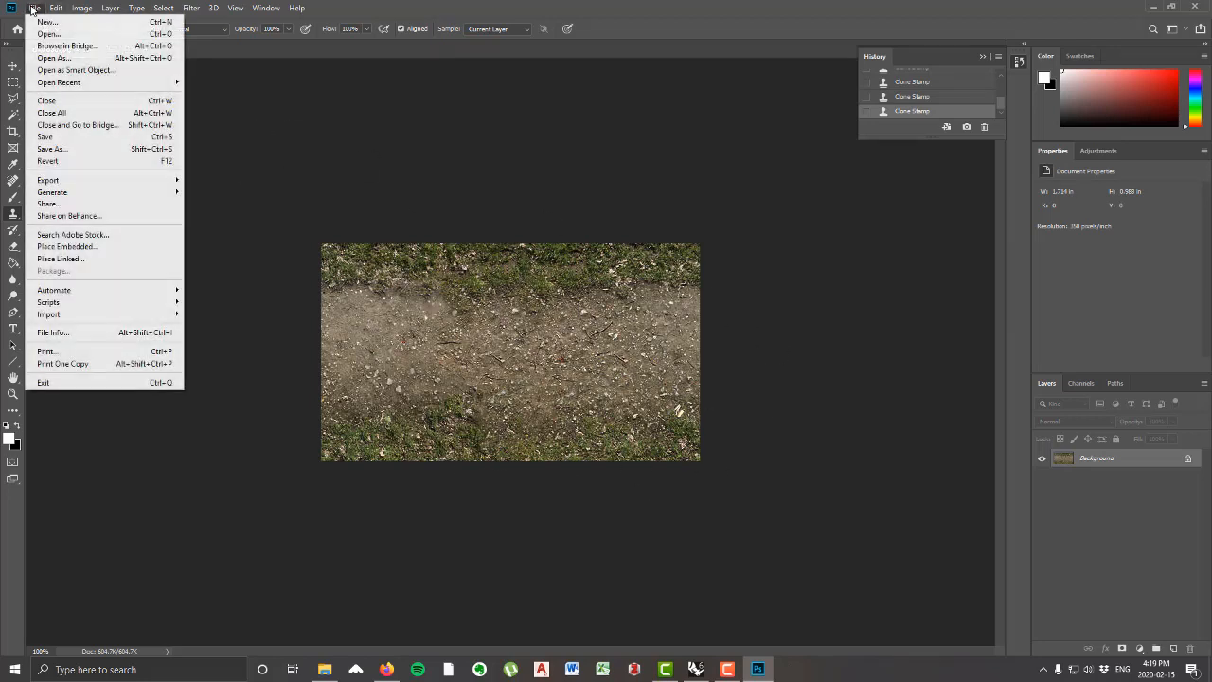
click(100, 153)
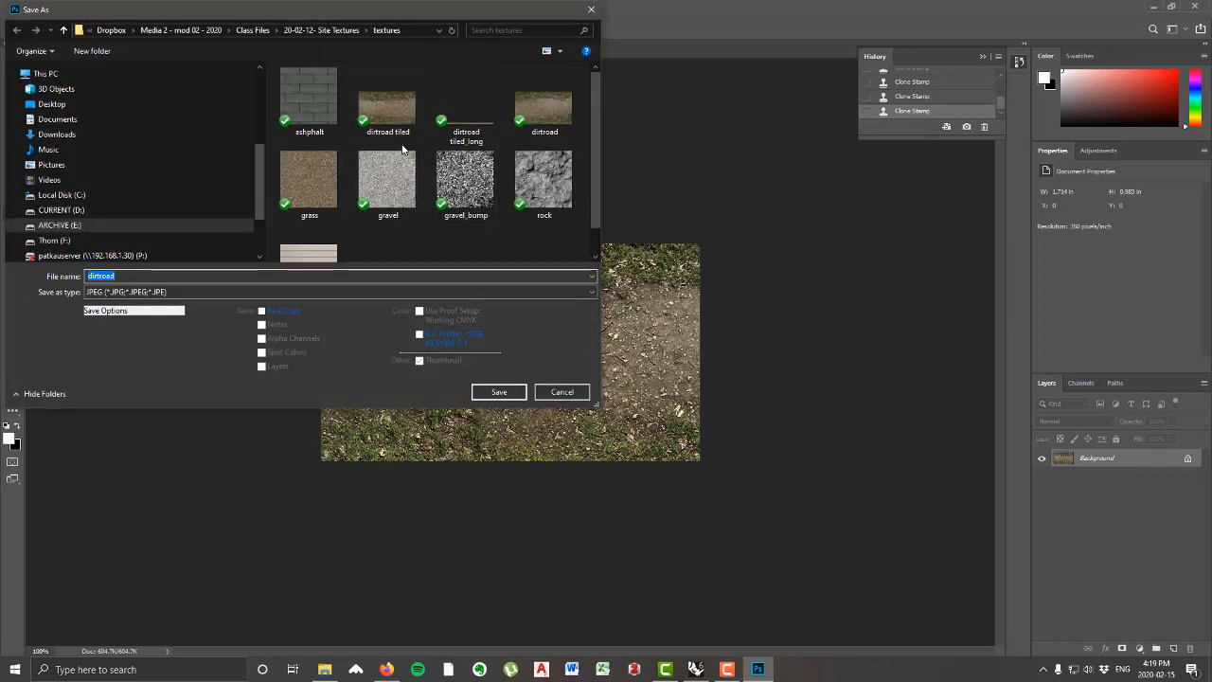
click(396, 124)
click(142, 275)
double_click(142, 274)
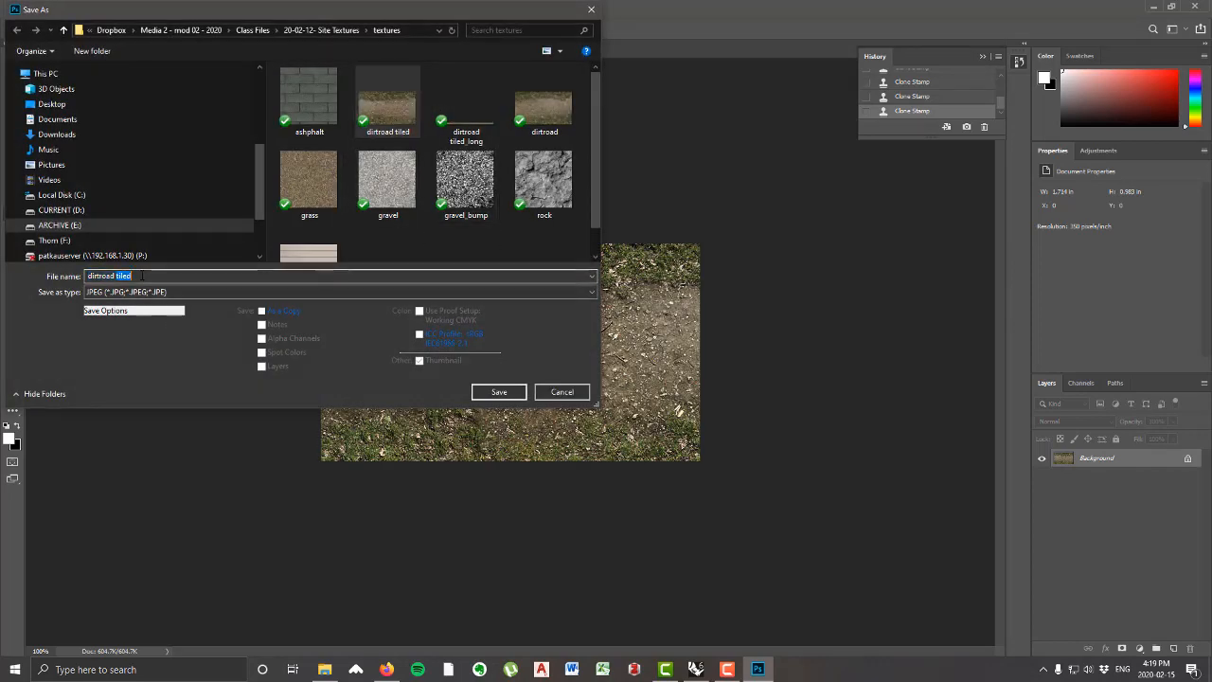
key(BackSpace)
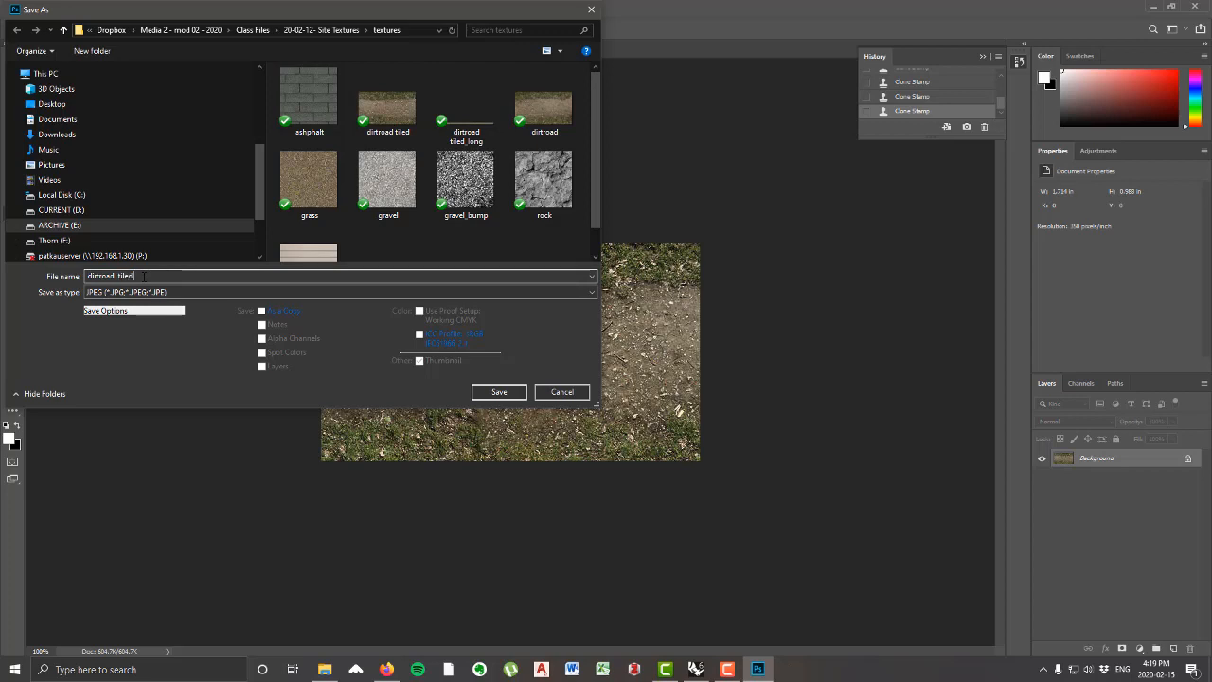
key(Return)
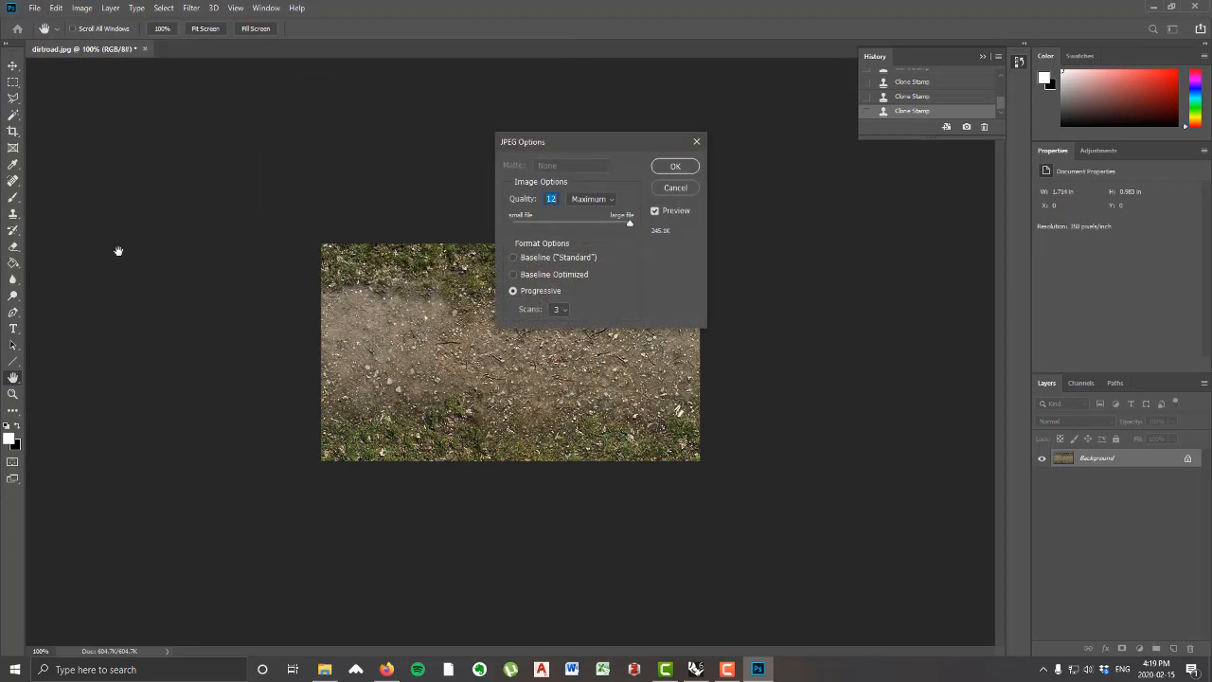
click(675, 167)
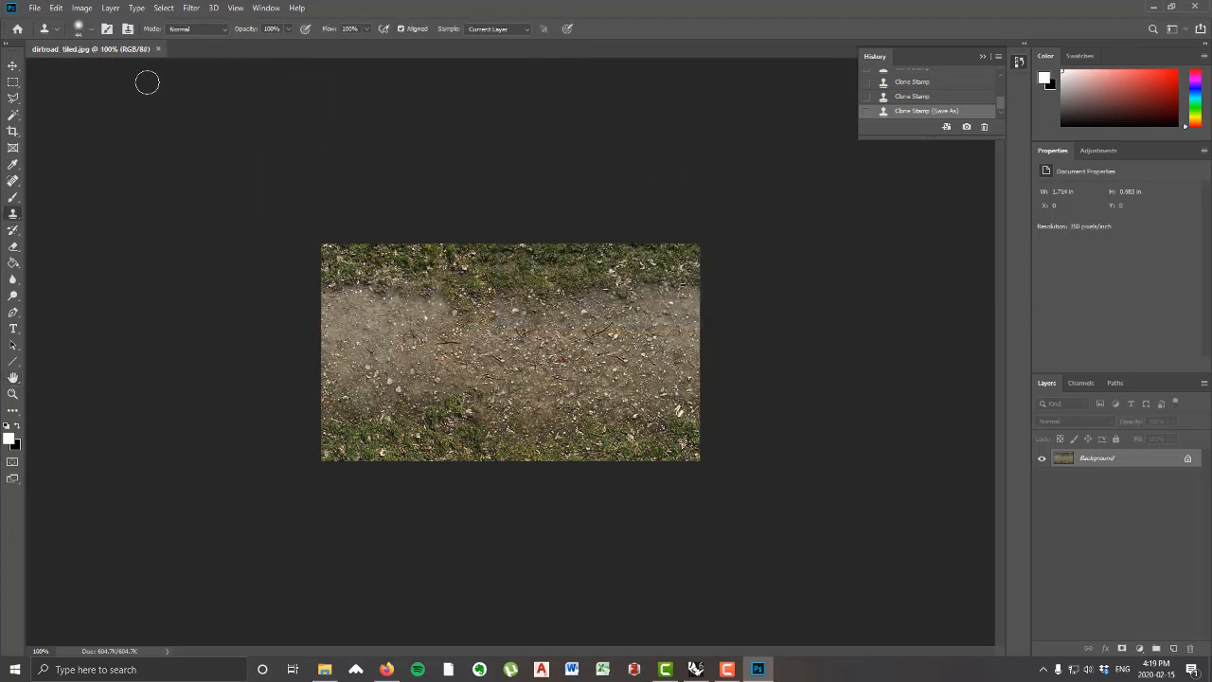
Step: Switch back to Rhino, select the dirt road strip and open its material properties
click(696, 669)
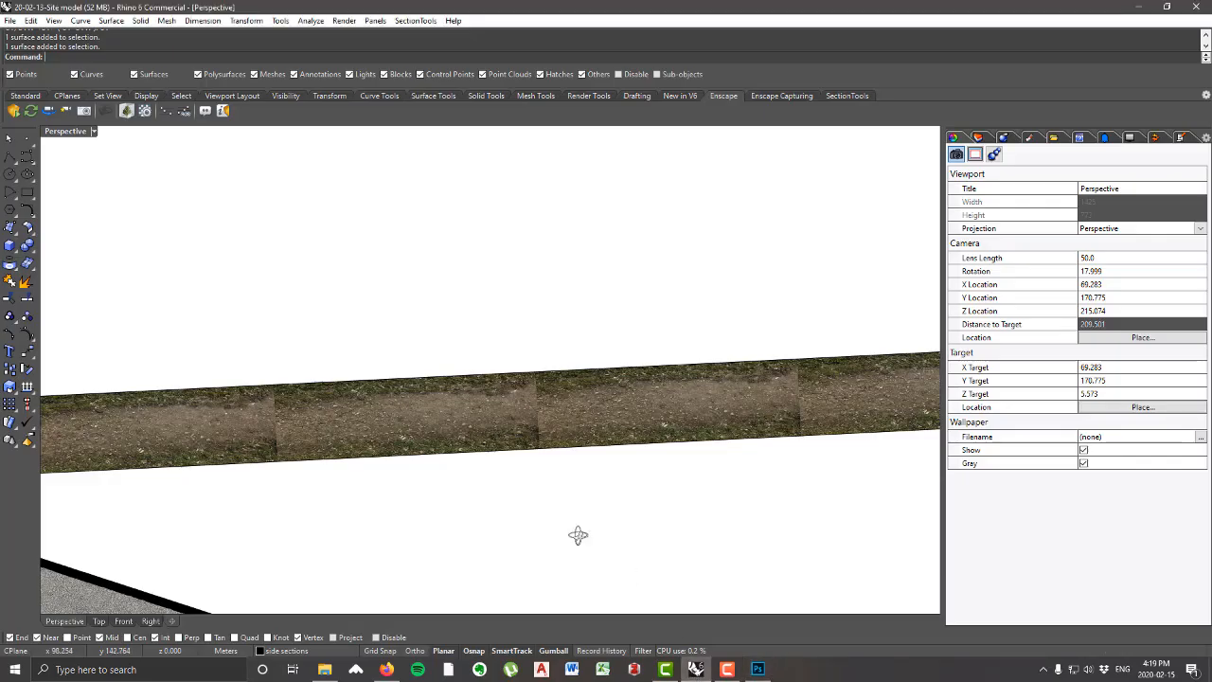
right_drag(576, 493, 563, 415)
scroll(561, 417, down, 4)
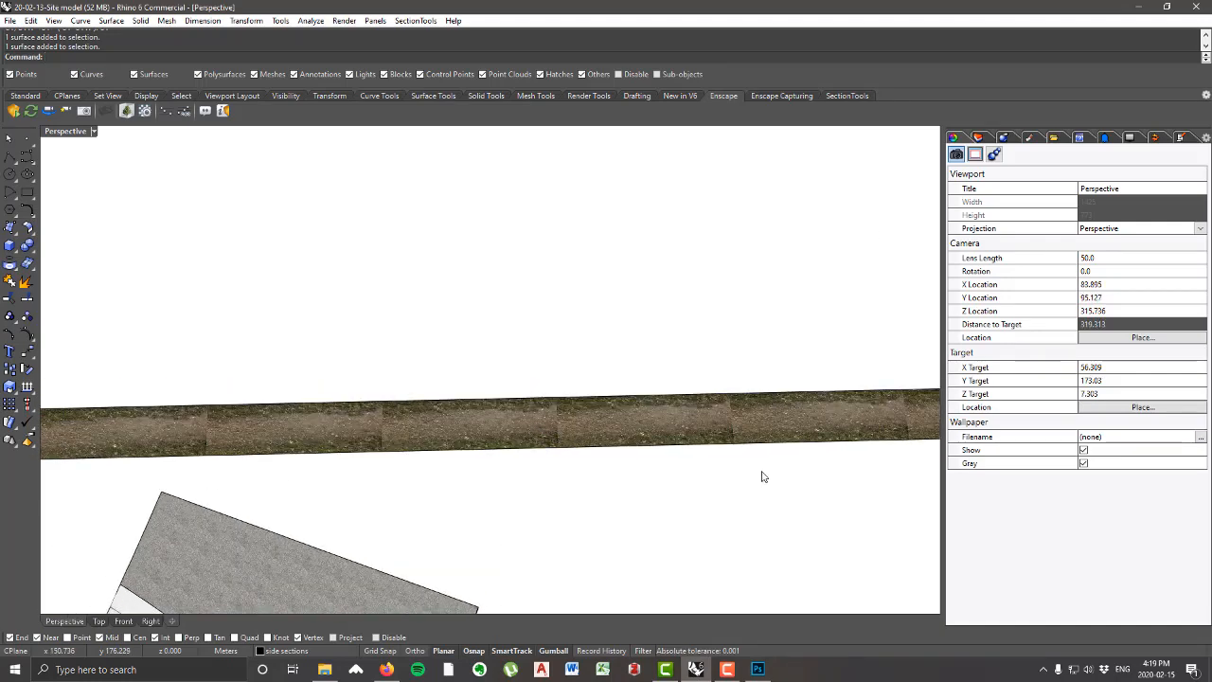
click(745, 426)
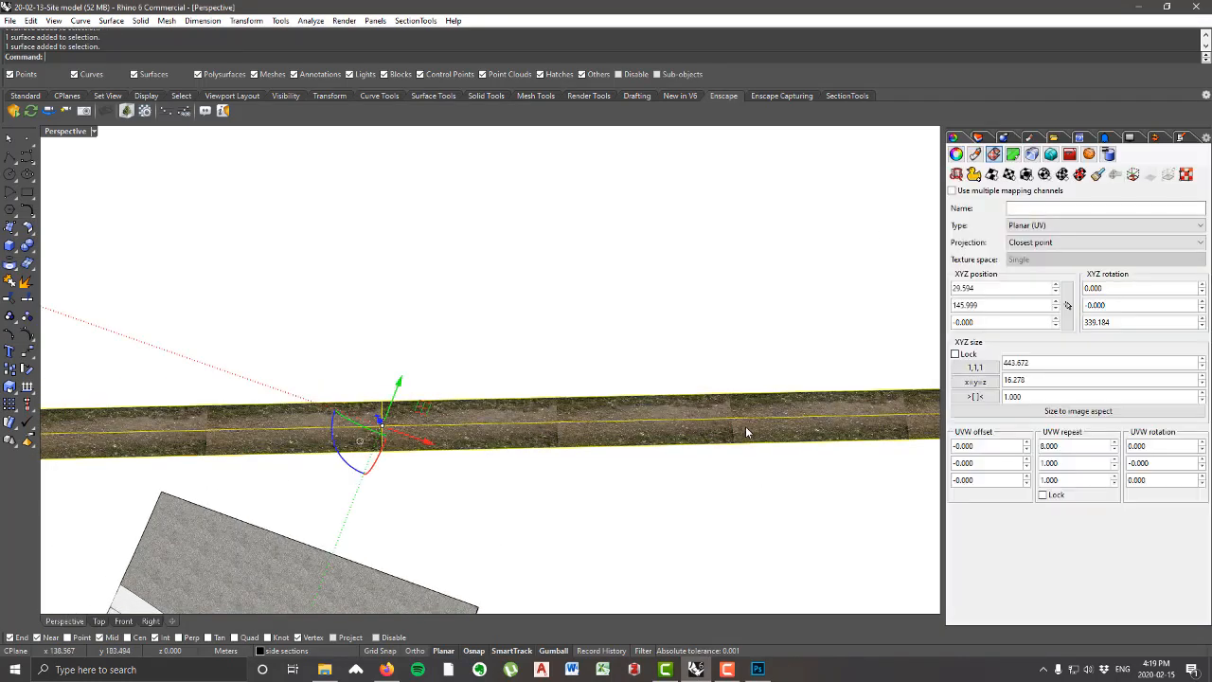
click(975, 154)
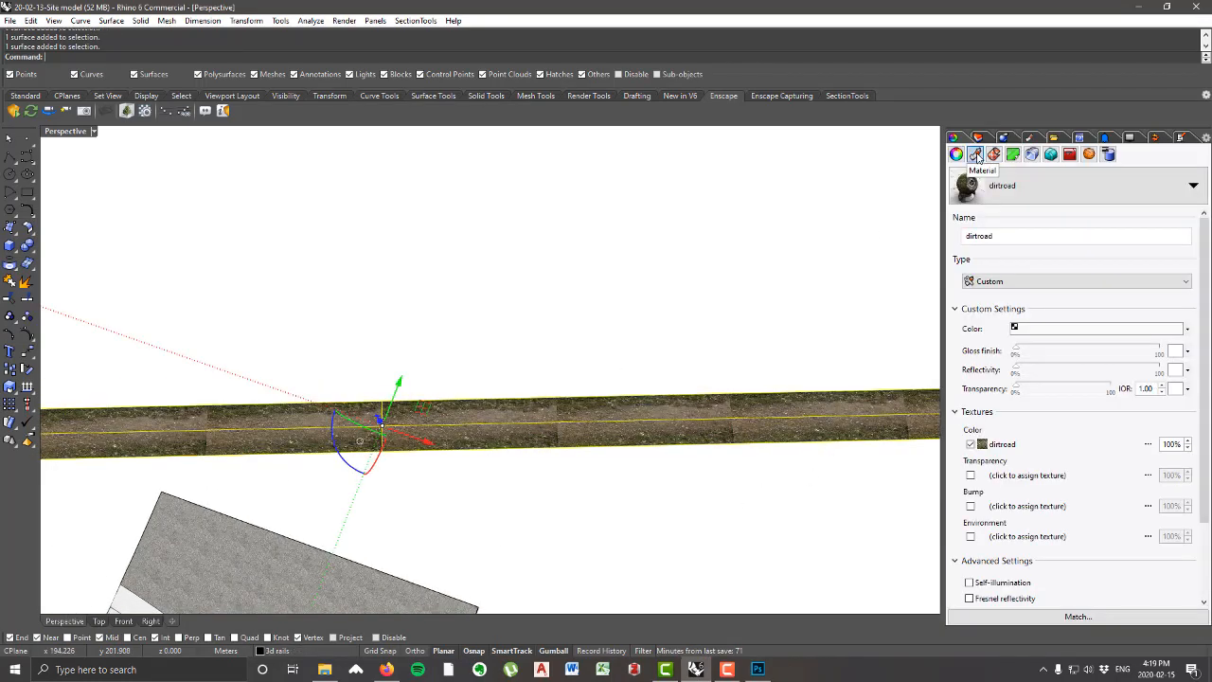
Step: Replace the dirtroad material's color texture image with the "dirtroad tiled" file from the textures folder and deselect the strip
click(1006, 445)
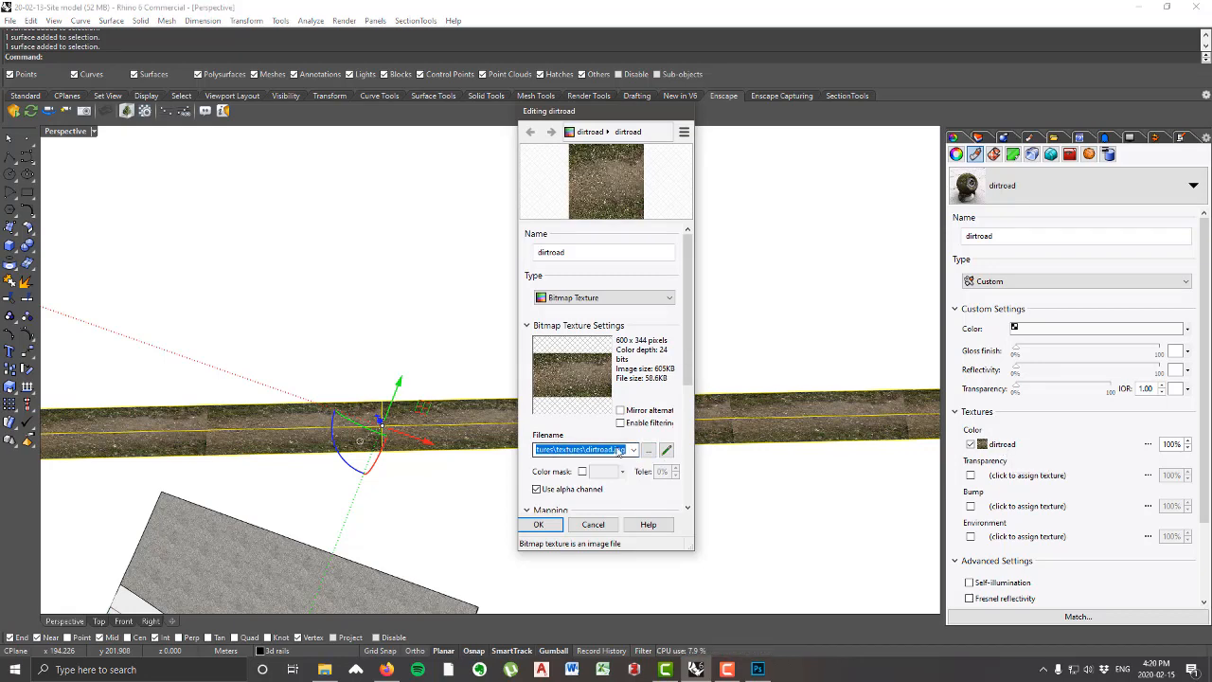
click(646, 451)
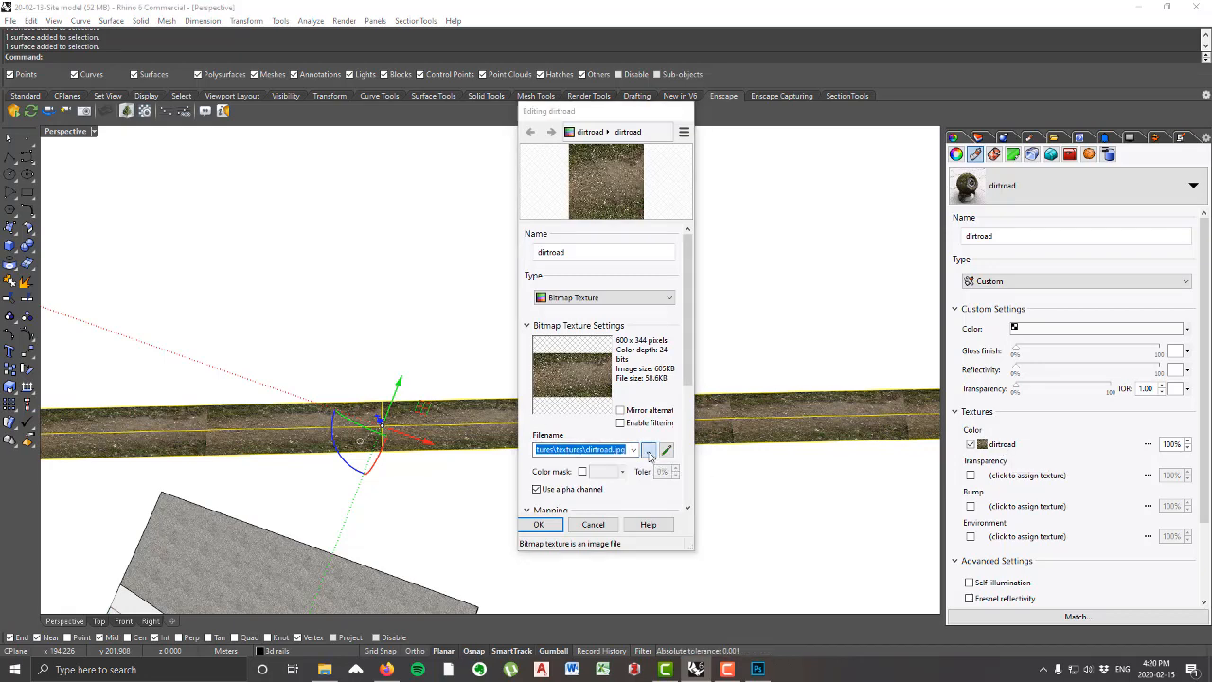
click(820, 242)
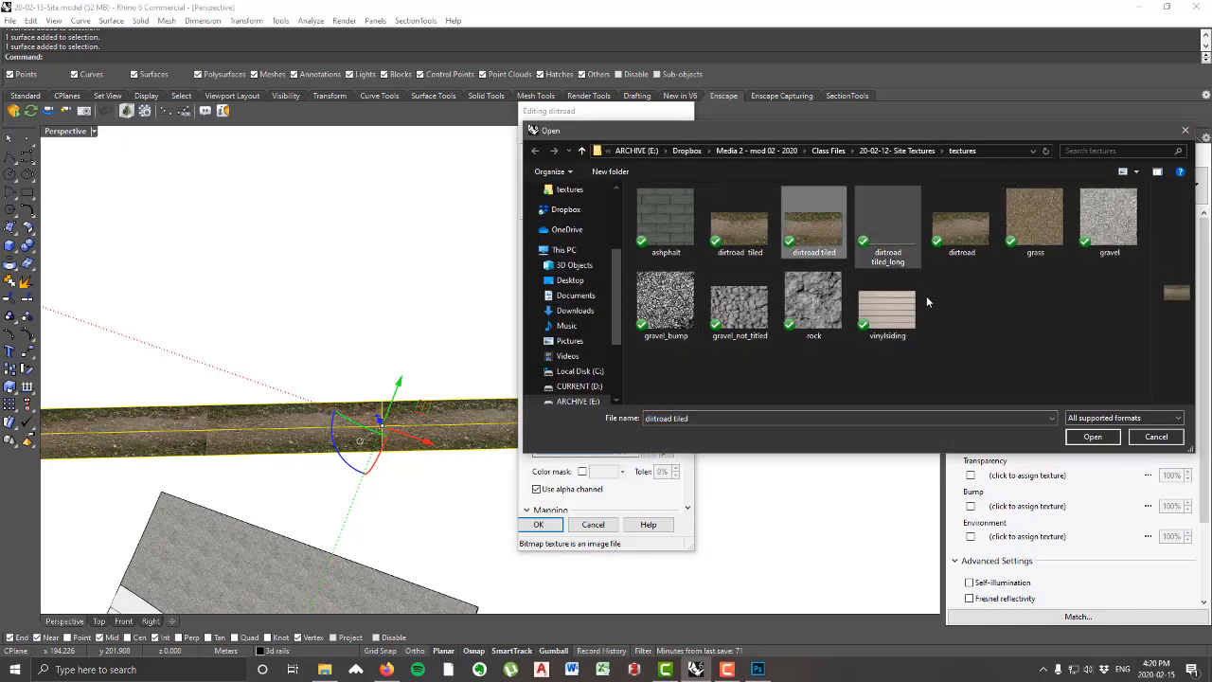
click(1096, 439)
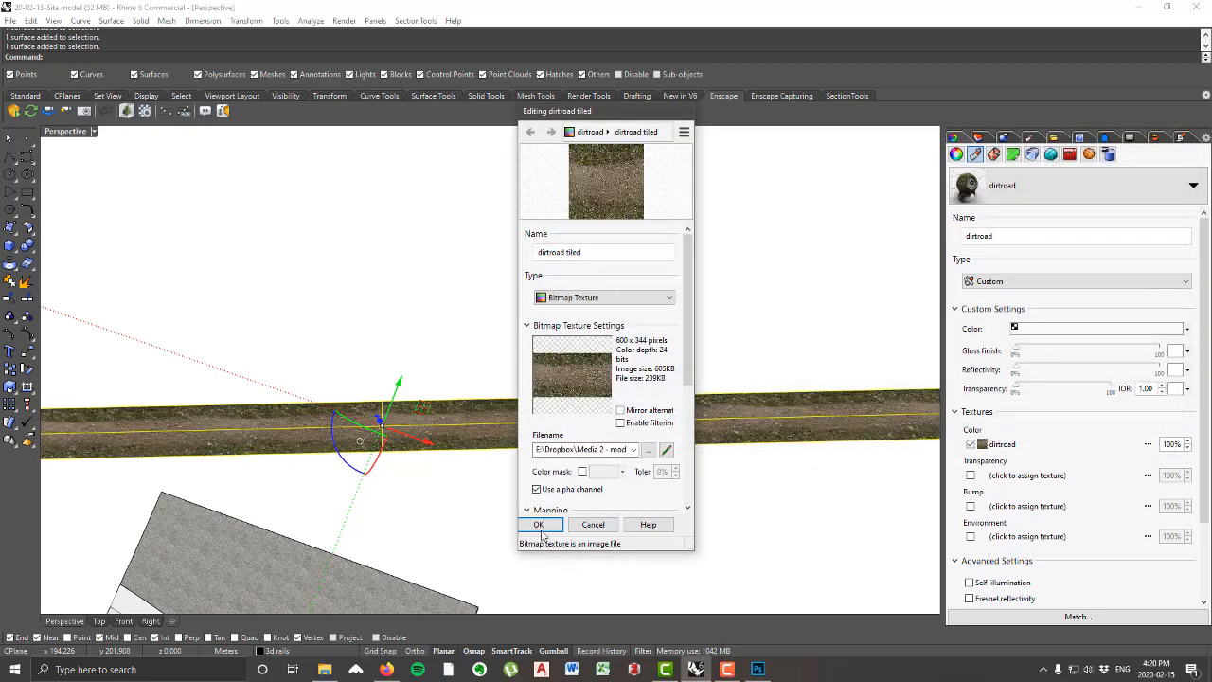
click(539, 527)
click(623, 496)
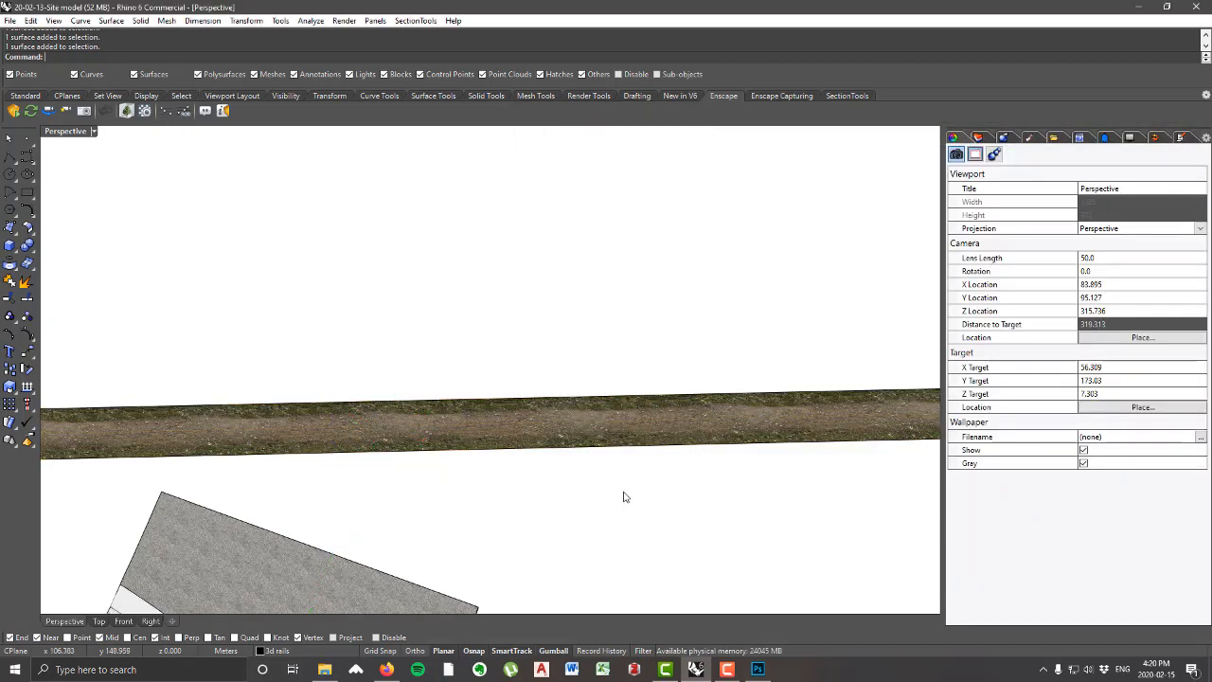
Step: Examine how the tiled texture repeats along the full length of the dirt road strip
scroll(624, 494, down, 8)
scroll(417, 434, up, 16)
scroll(478, 373, down, 9)
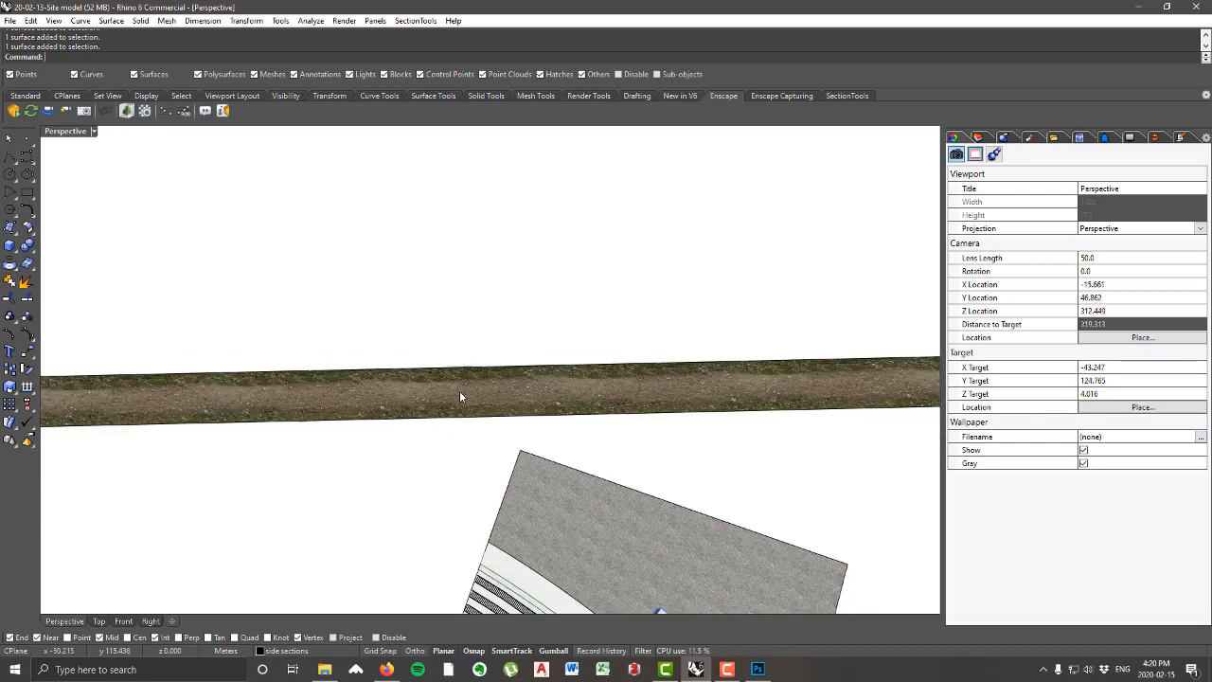
scroll(458, 391, down, 4)
scroll(657, 379, down, 8)
right_drag(680, 421, 664, 370)
scroll(663, 370, up, 4)
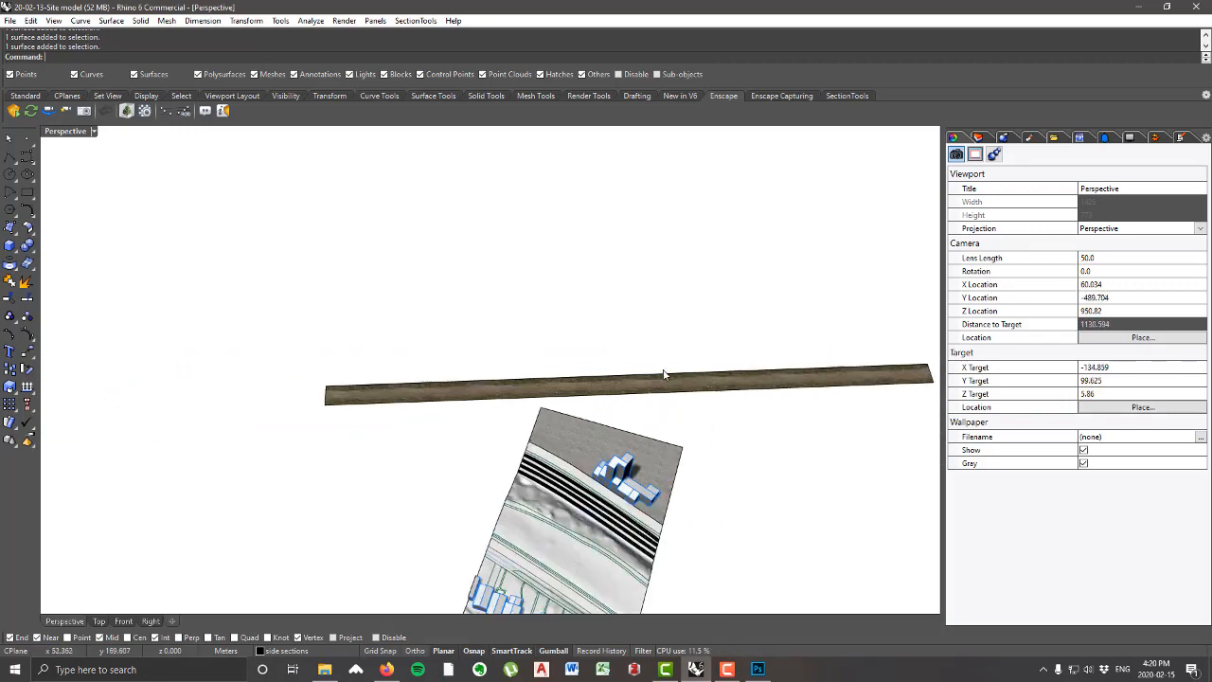
scroll(596, 387, up, 6)
scroll(603, 395, down, 3)
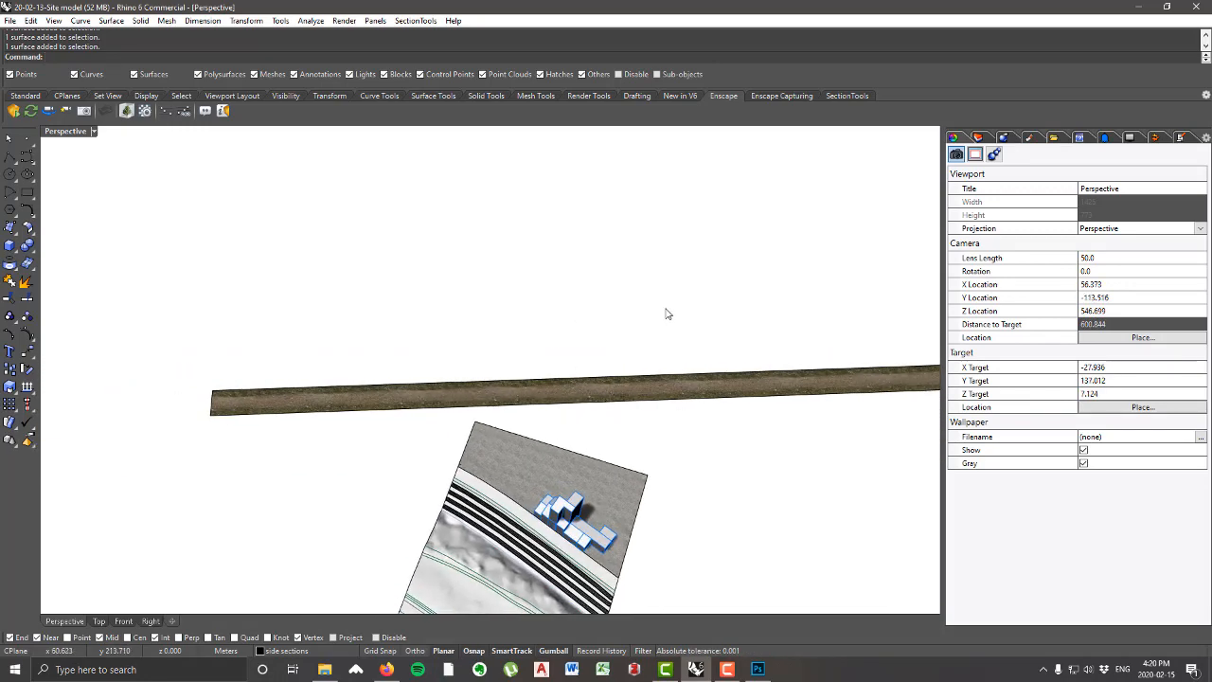
right_drag(665, 314, 633, 338)
scroll(634, 338, down, 3)
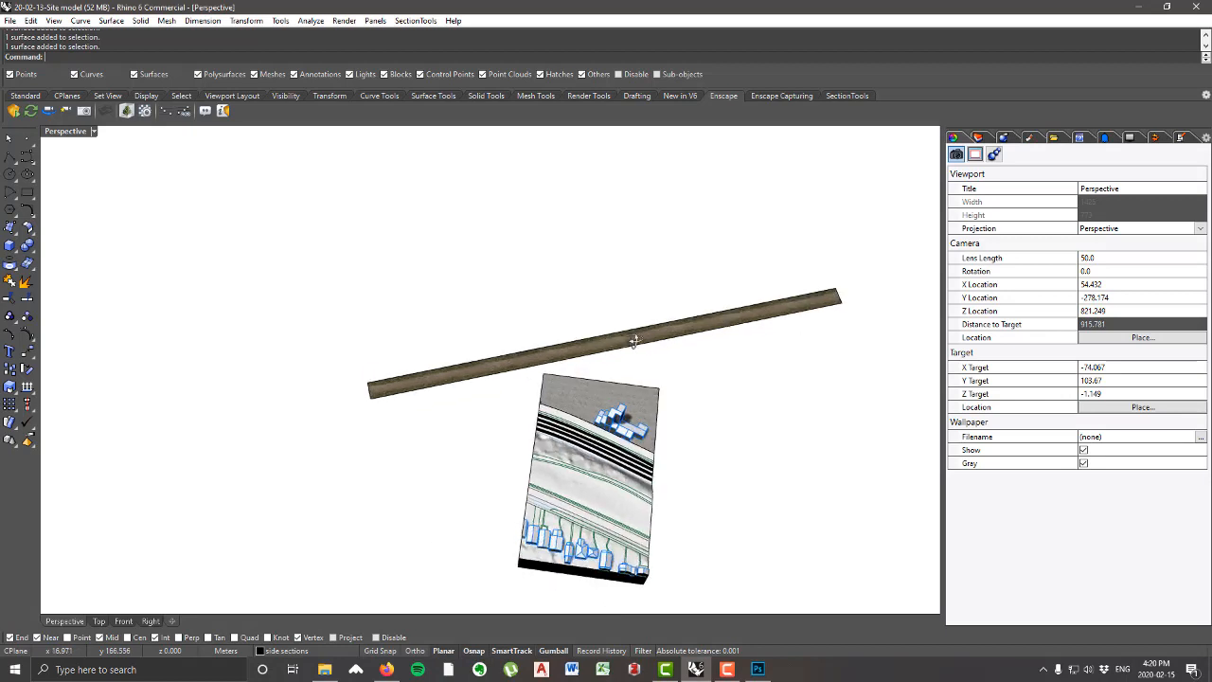
Step: Show the video outline notes and delete the straight dirt road strip beside the site model
click(1181, 139)
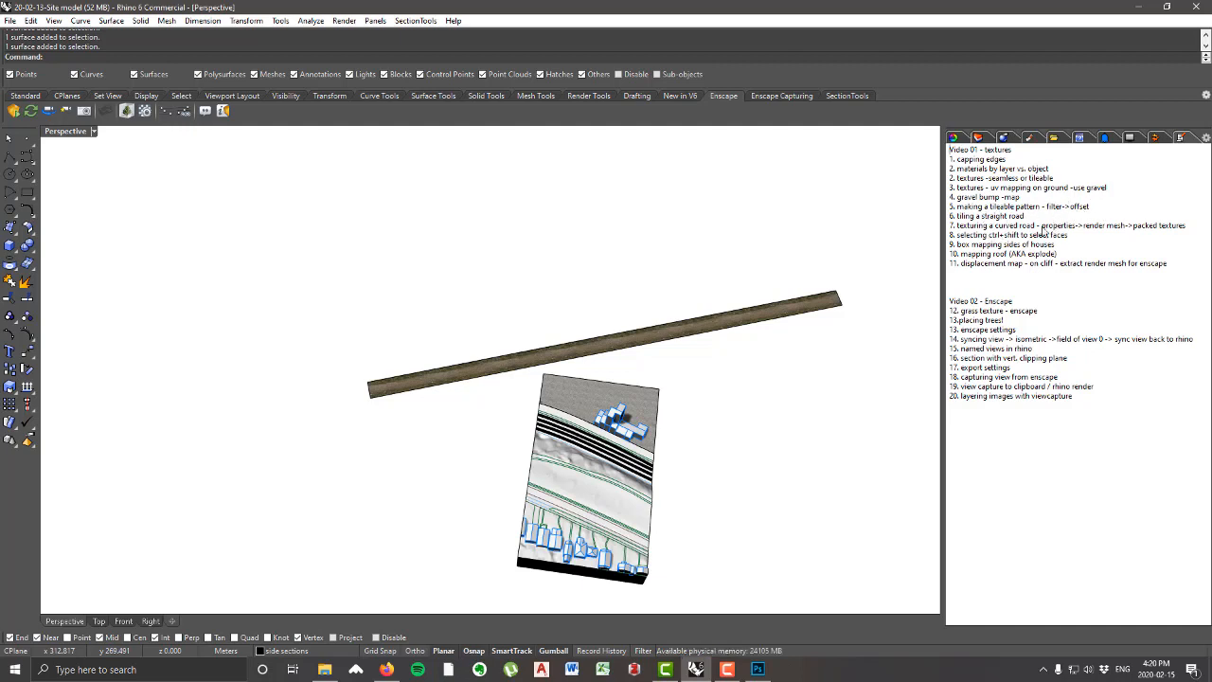
scroll(676, 386, up, 2)
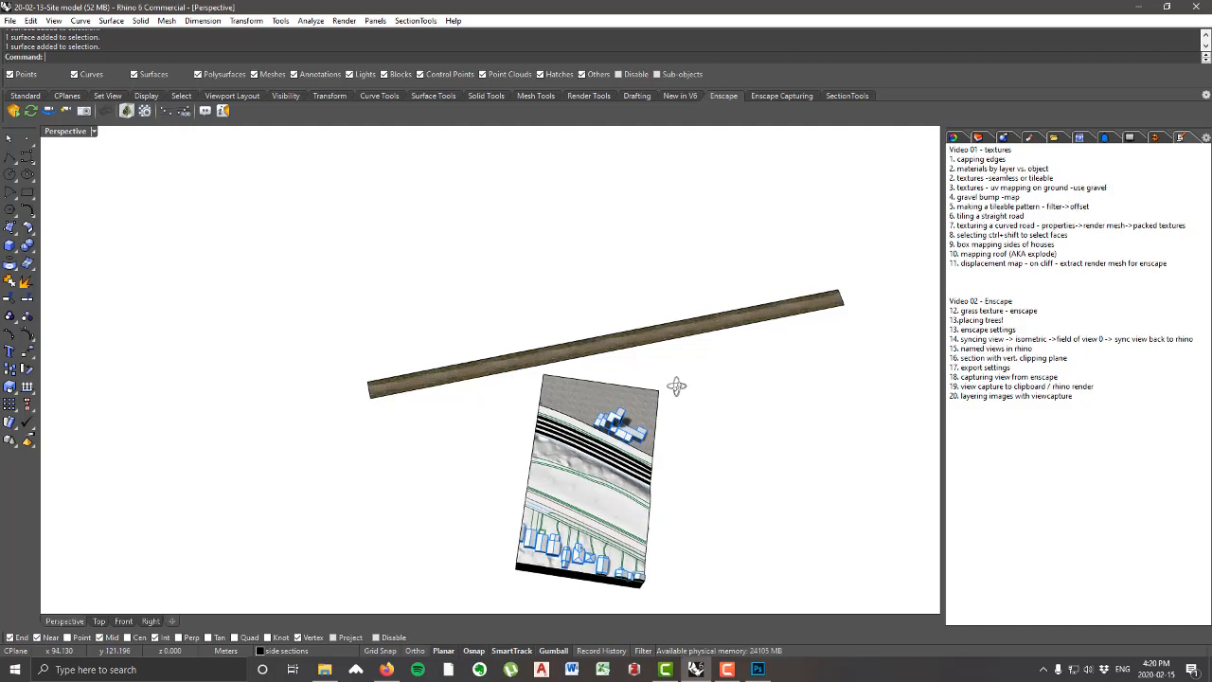
scroll(592, 496, up, 2)
right_drag(593, 496, 622, 483)
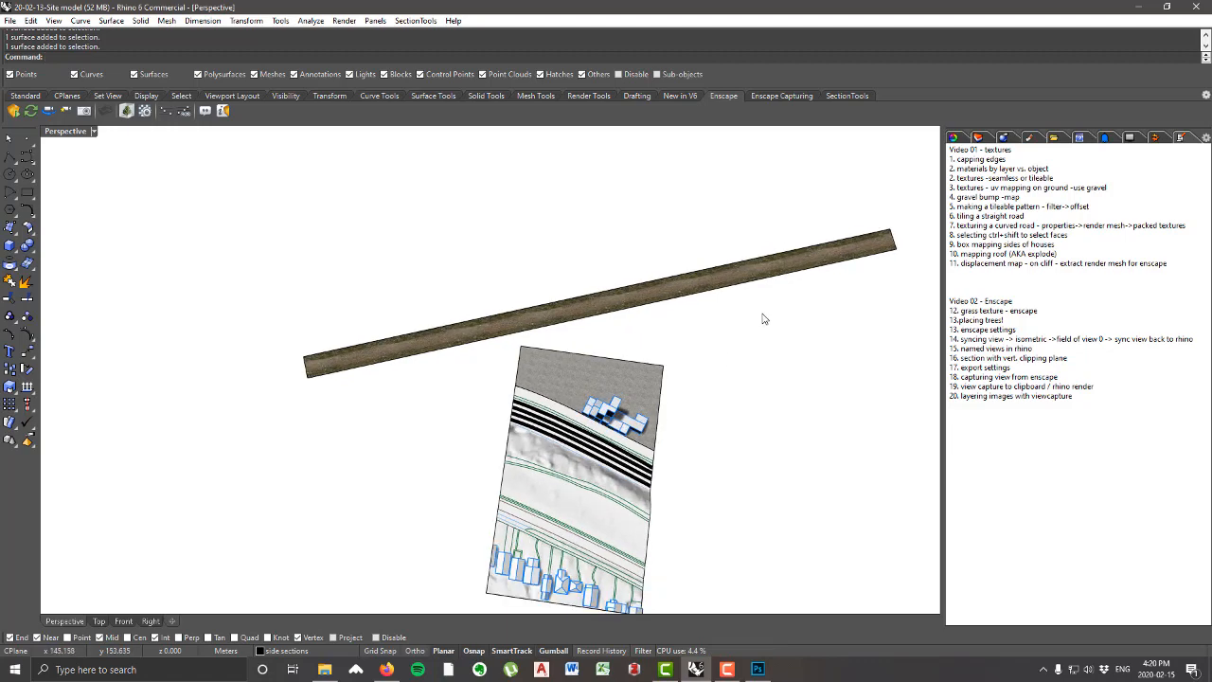
click(723, 274)
right_drag(668, 221, 711, 426)
key(Delete)
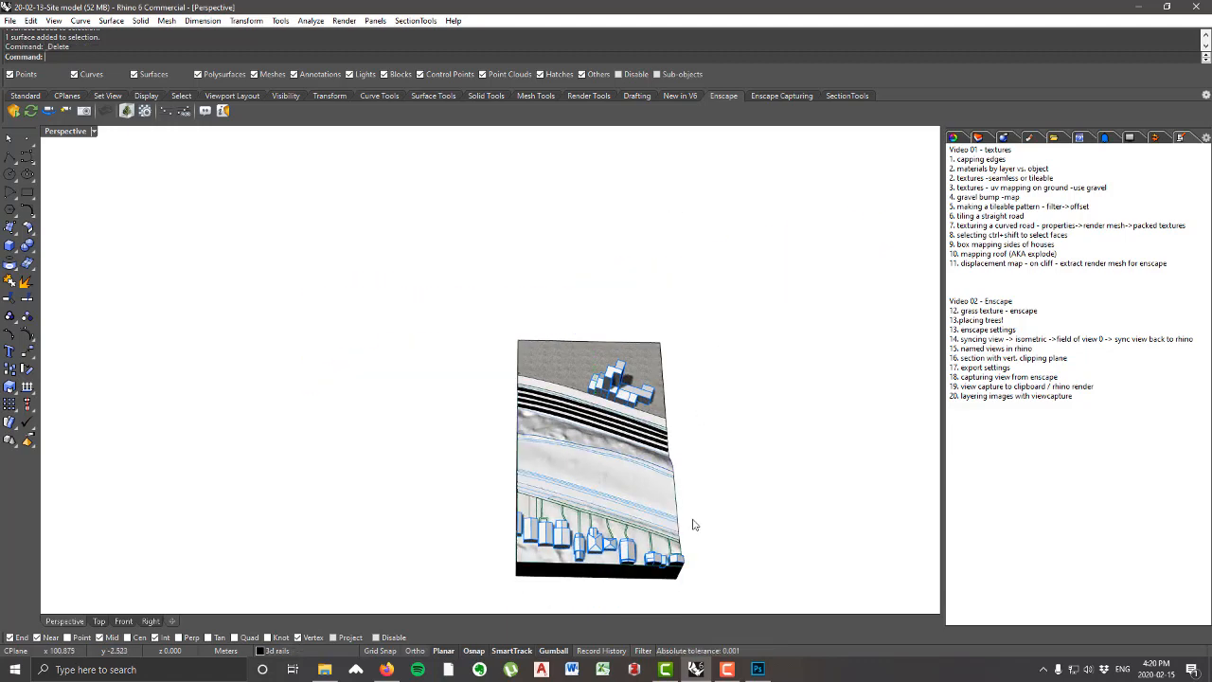
Step: Examine the curved road surface below the cliff and the surrounding terrain from above and from the side
right_drag(662, 553, 692, 554)
scroll(632, 511, up, 8)
scroll(503, 391, down, 5)
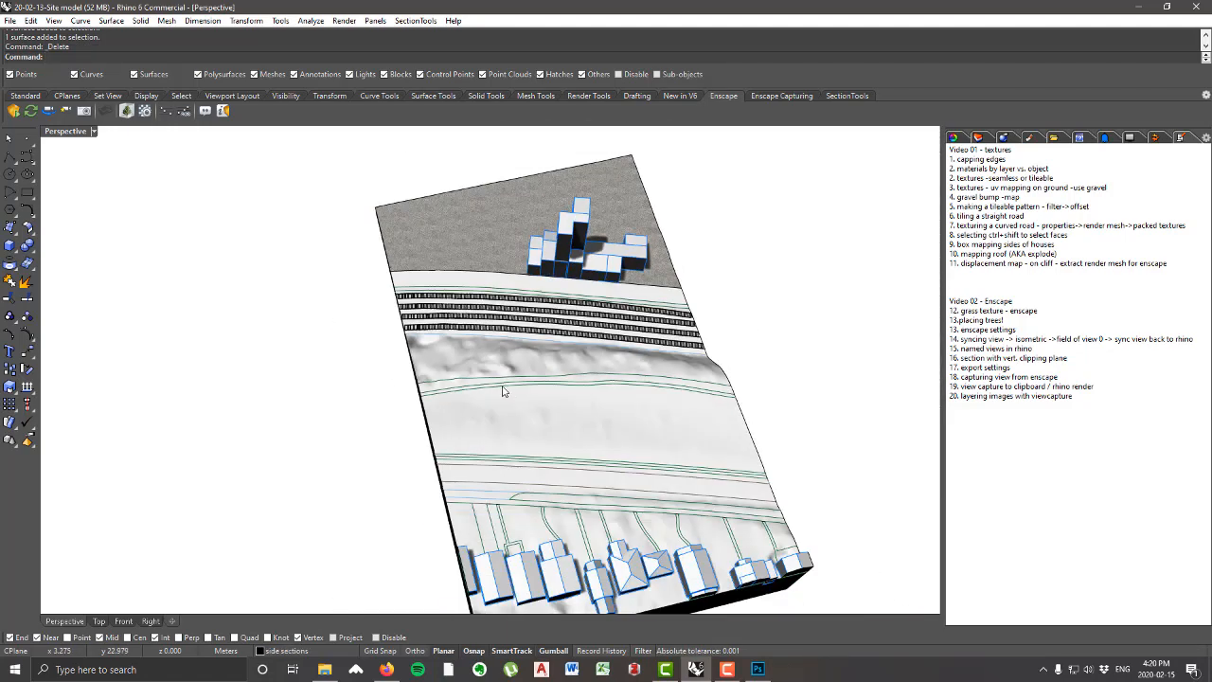
right_drag(503, 391, 514, 414)
scroll(596, 409, up, 5)
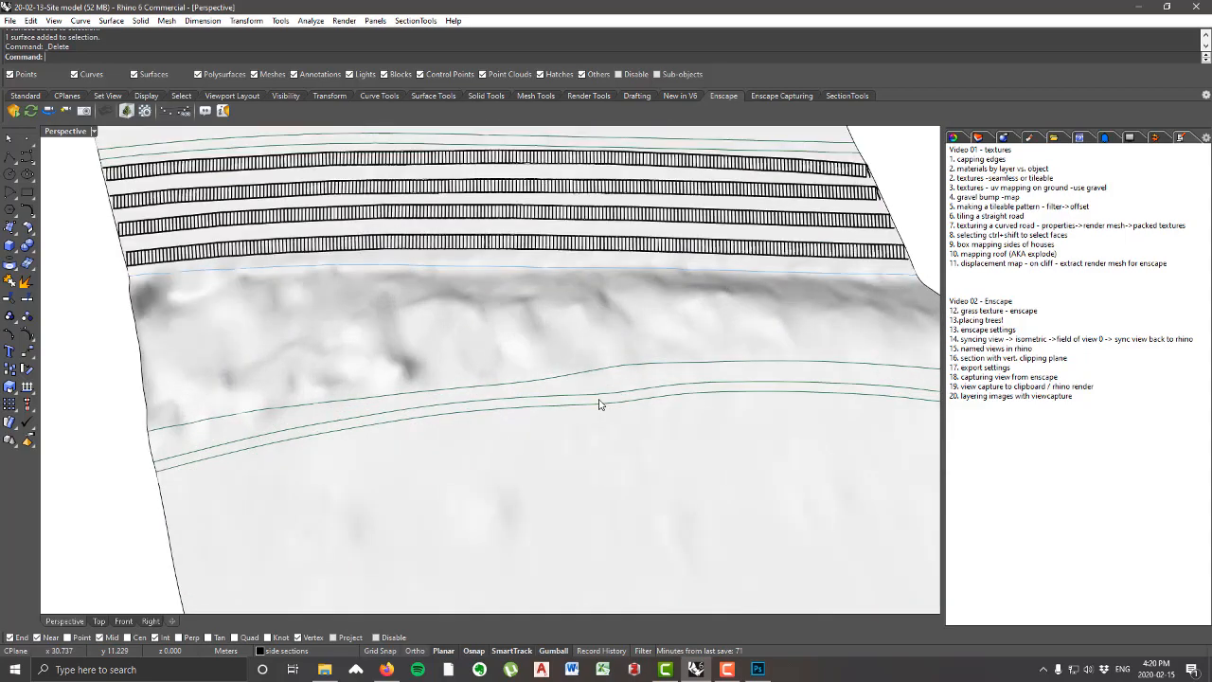
click(598, 400)
scroll(596, 402, down, 6)
right_drag(587, 404, 514, 422)
scroll(453, 318, up, 5)
scroll(620, 421, down, 7)
right_drag(646, 445, 663, 476)
scroll(662, 476, up, 7)
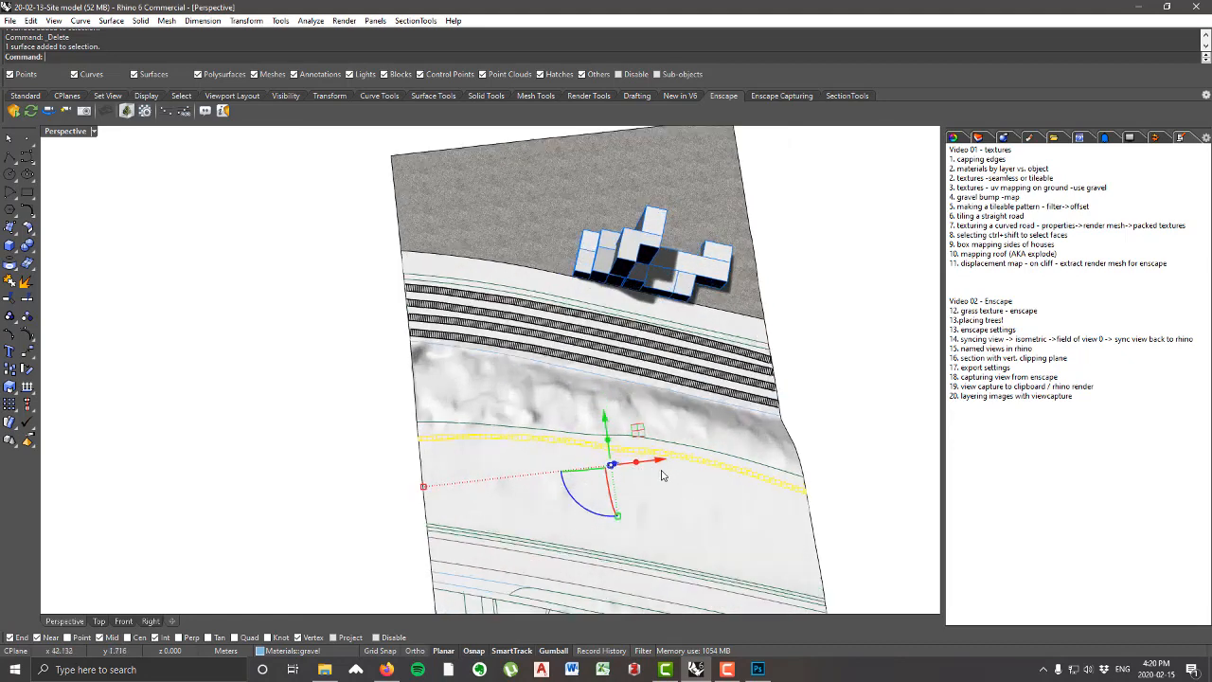
scroll(575, 409, down, 3)
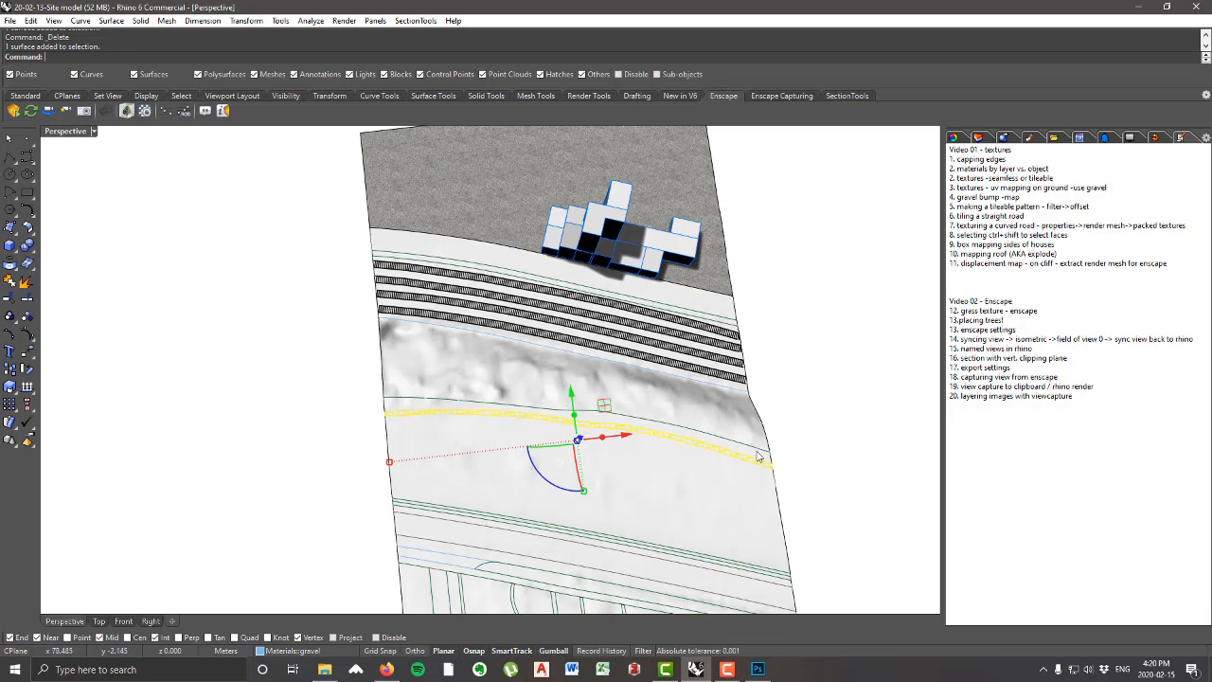
right_drag(797, 472, 431, 311)
click(360, 547)
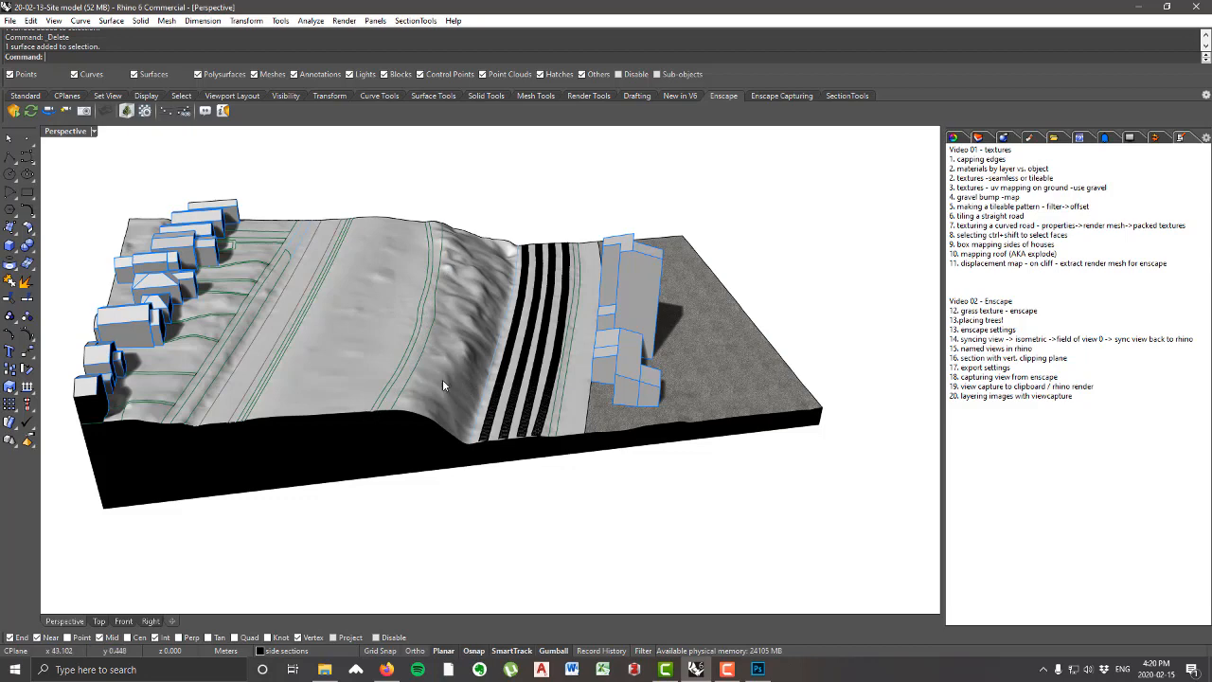
scroll(442, 381, down, 5)
right_drag(442, 381, 509, 312)
scroll(468, 254, up, 5)
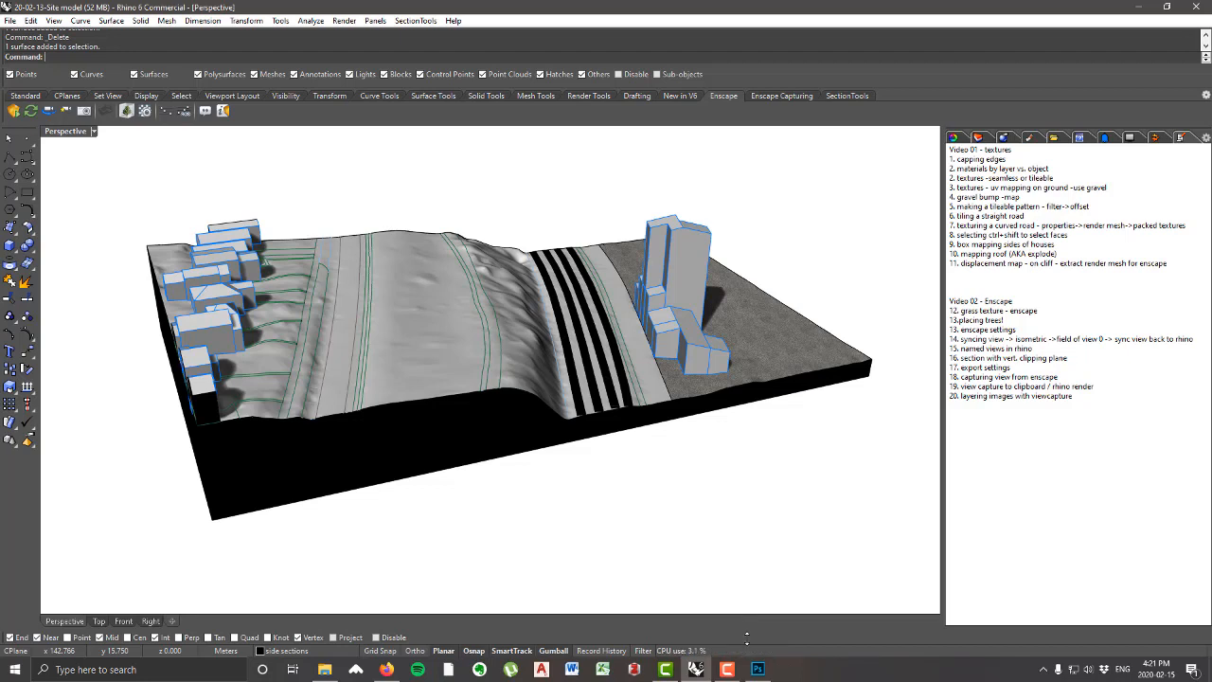
Step: Switch to Photoshop and convert the dirt road image's Background into a regular layer named Layer 0
click(757, 668)
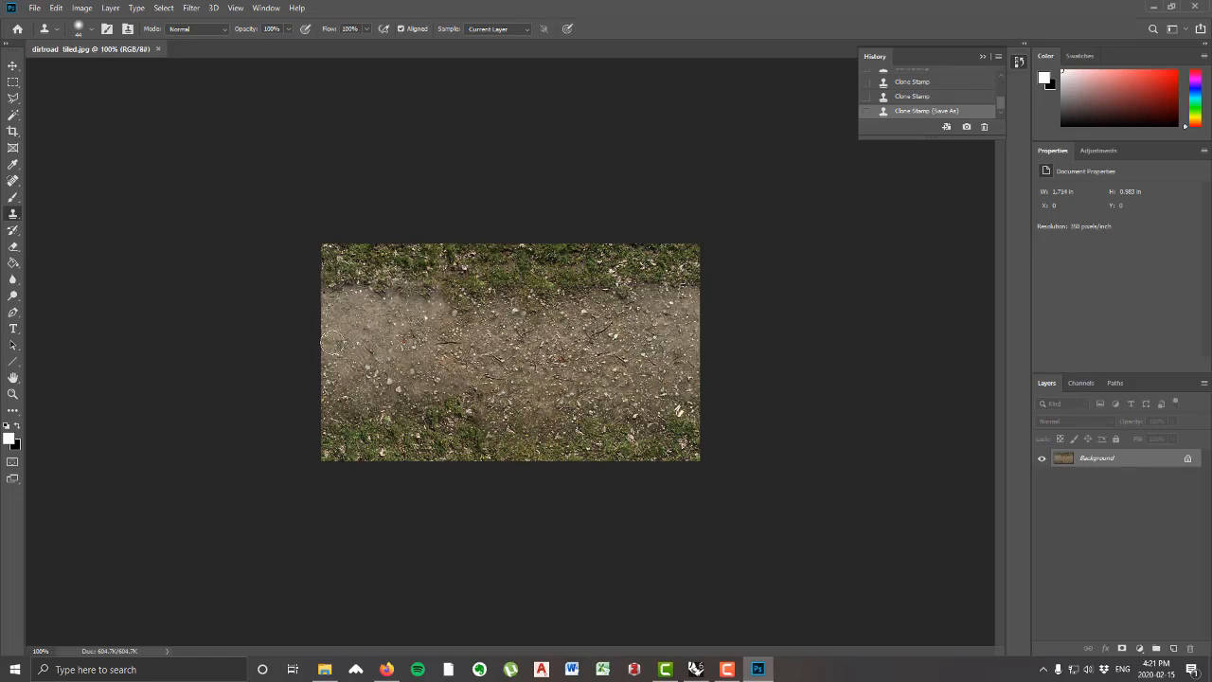
double_click(1100, 458)
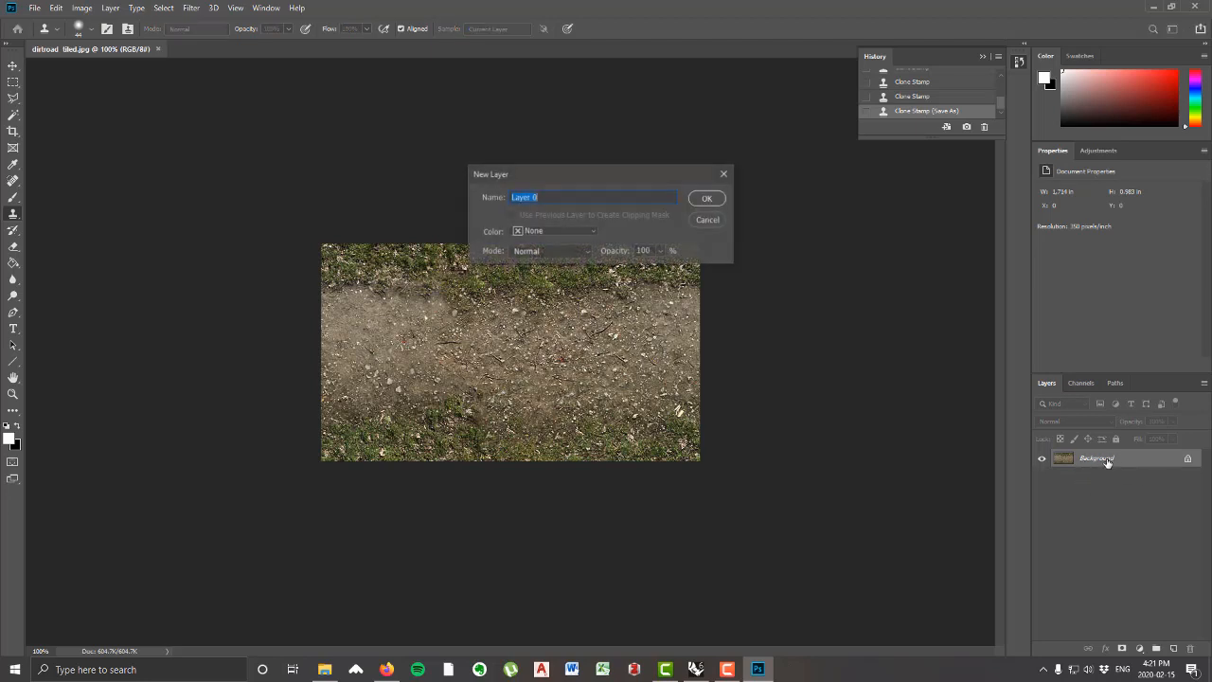
click(706, 199)
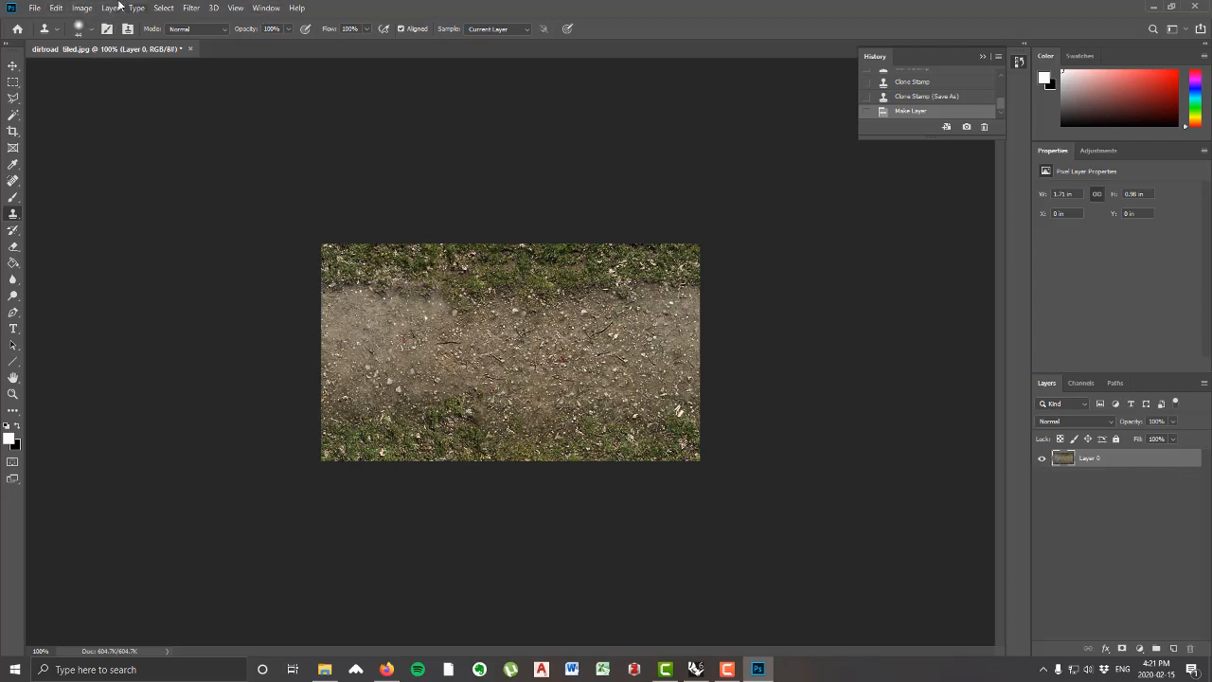
Step: Extend the canvas to ten times its width (1.714*10 inches), anchored at the middle of the left edge
click(82, 8)
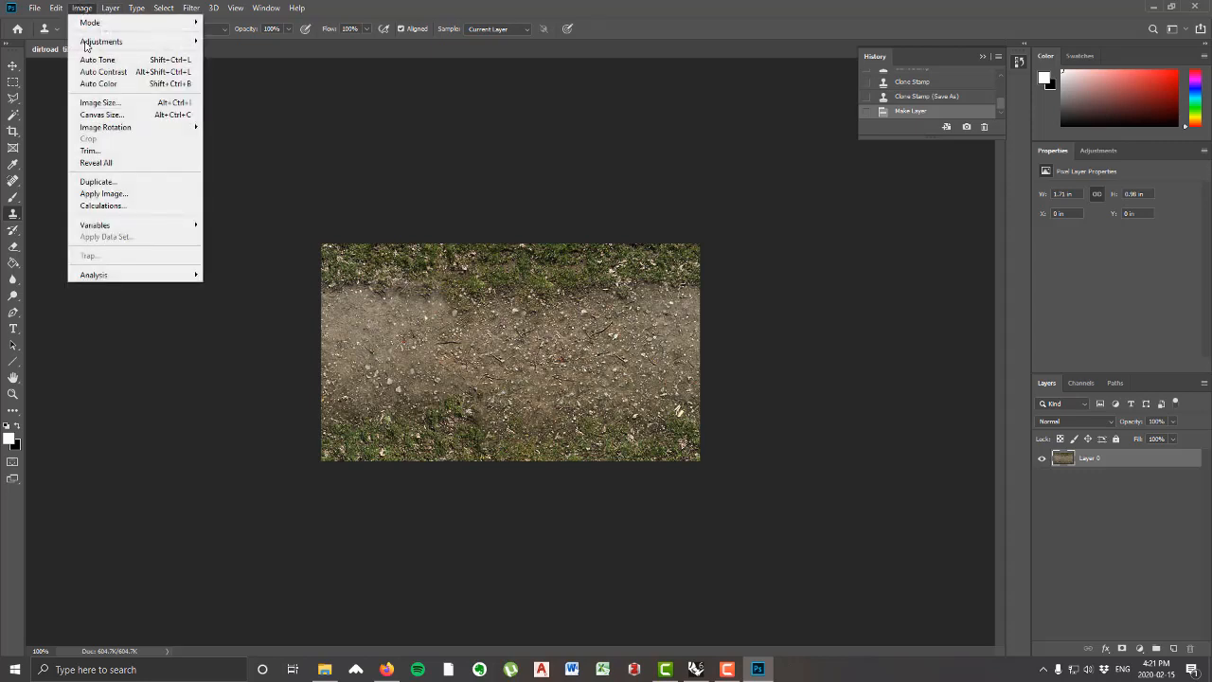
click(163, 115)
click(579, 287)
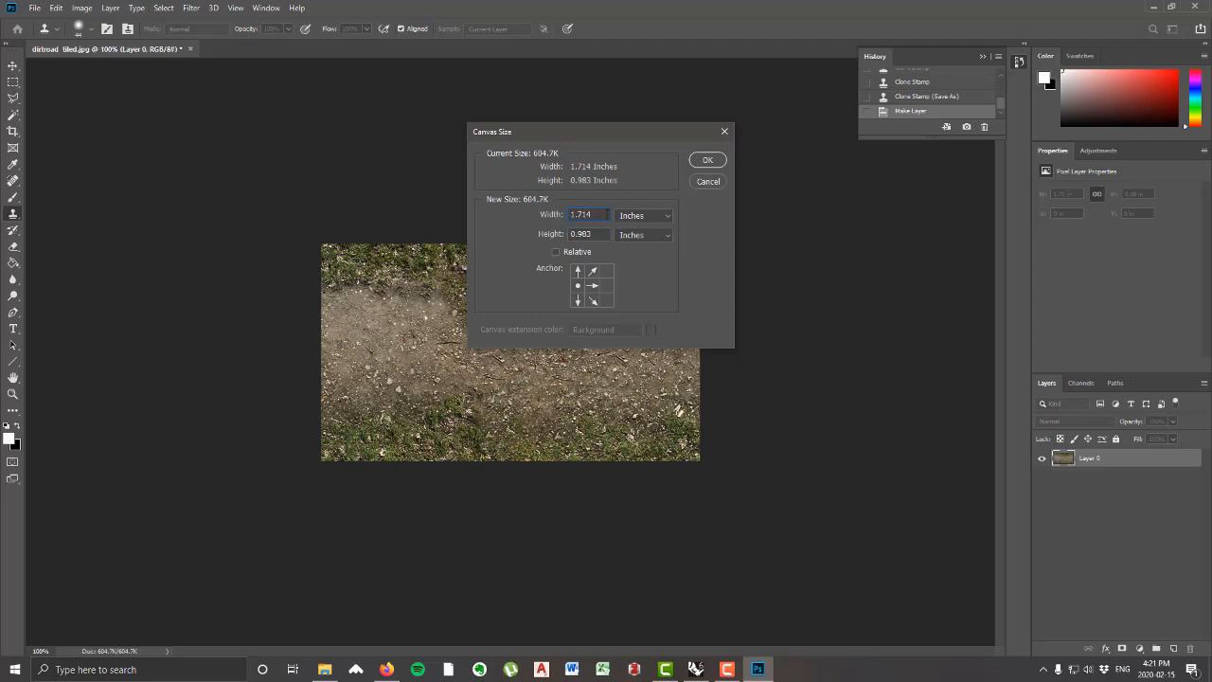
click(606, 215)
text(*10)
click(713, 161)
key(ctrl+minus)
key(ctrl+minus)
key(ctrl+minus)
key(ctrl+minus)
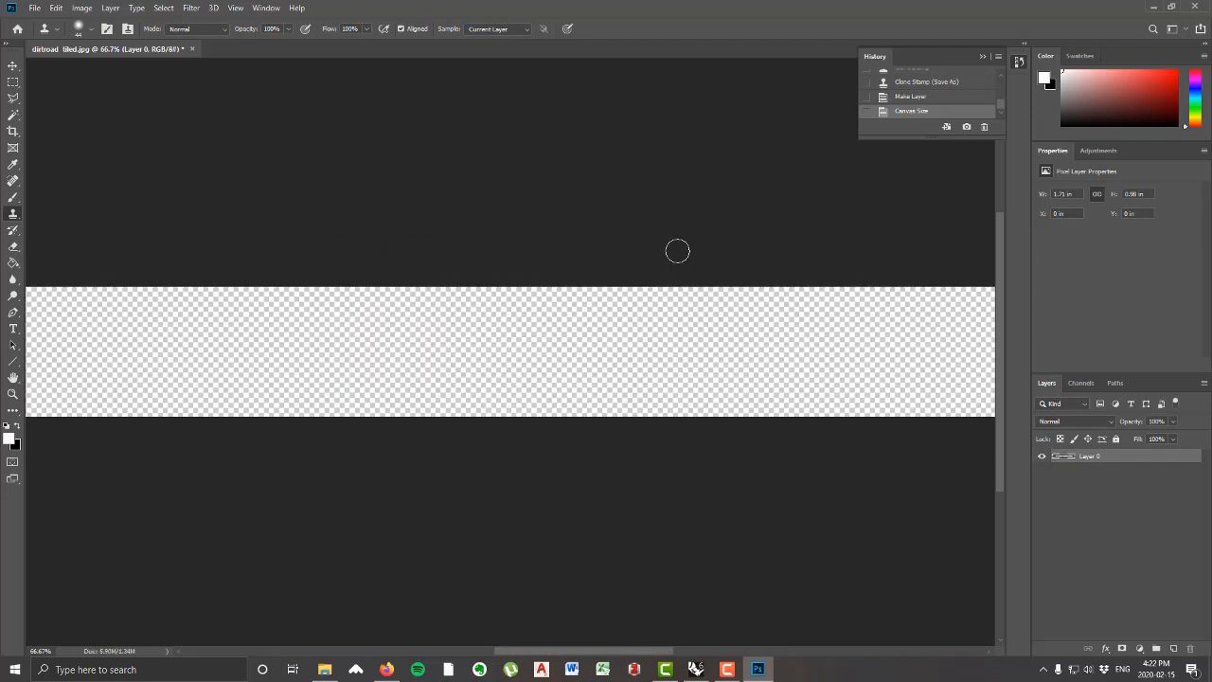
Step: Duplicate the dirt road tile beside the original with the Move tool, and copy that pair to make four adjoining tiles
click(12, 65)
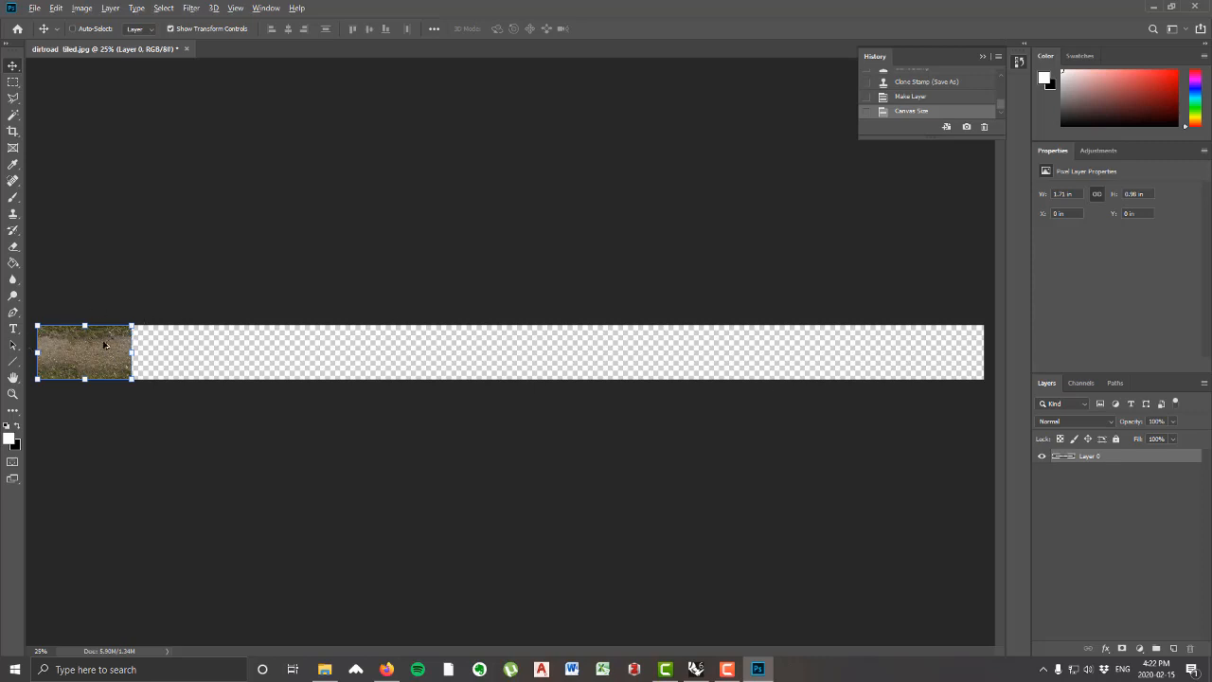
alt+drag(107, 339, 214, 337)
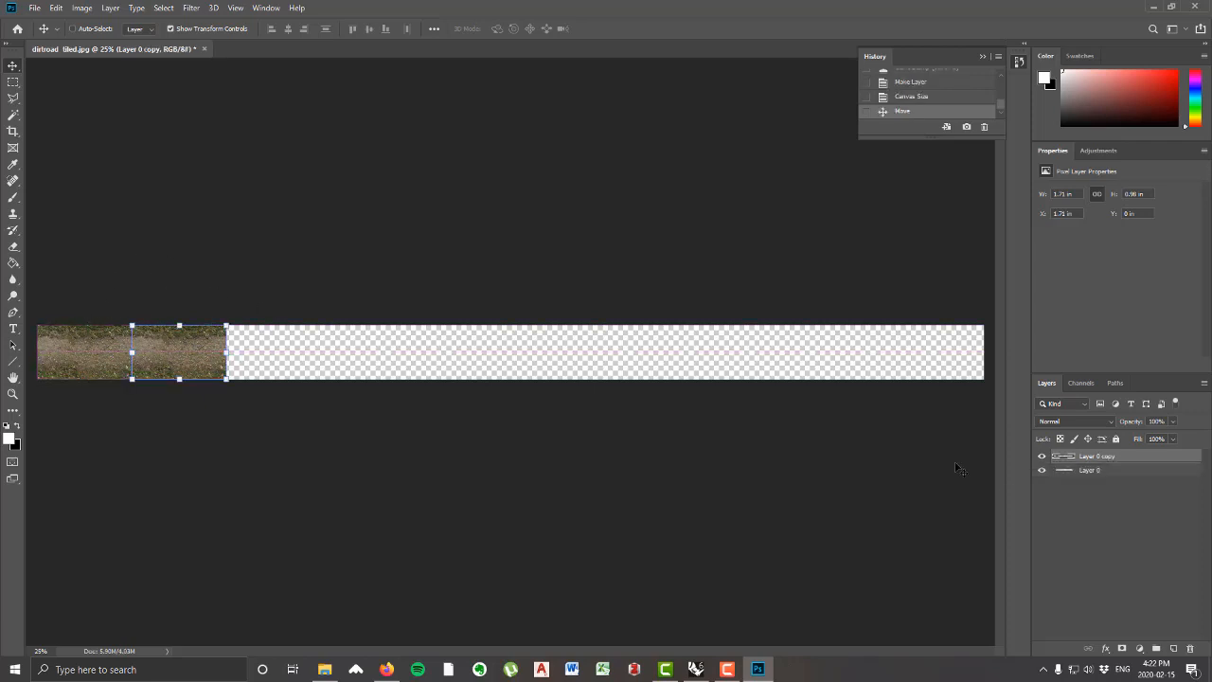
shift+click(1091, 470)
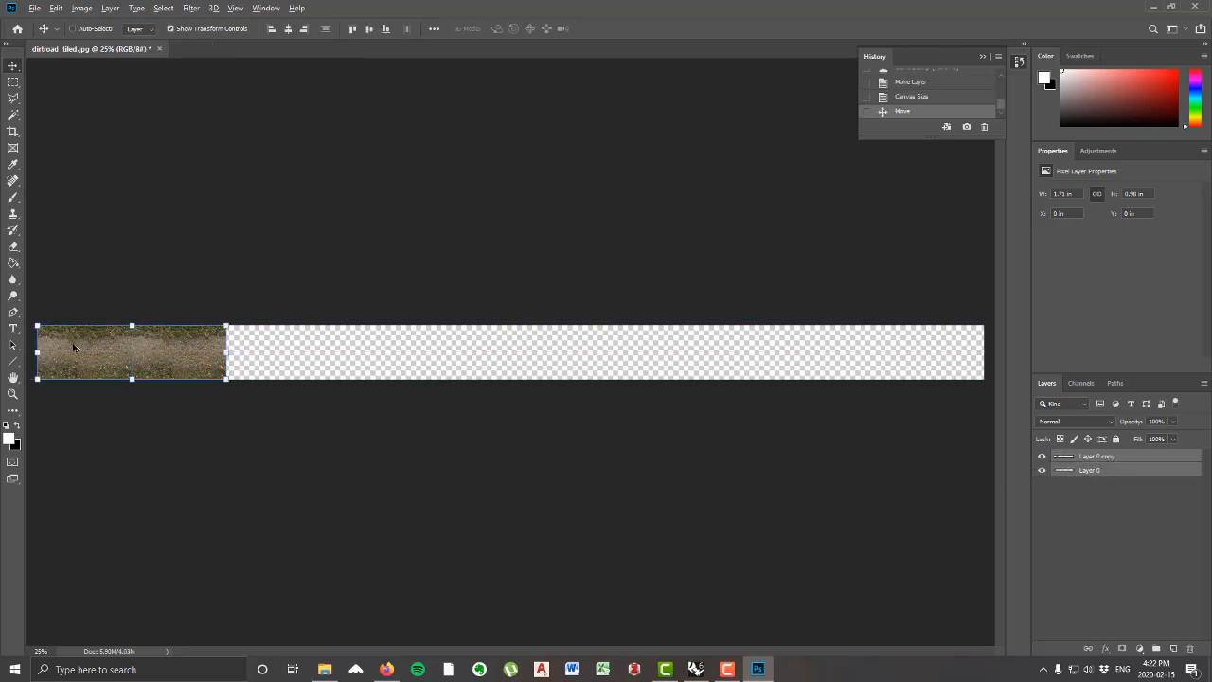
alt+drag(74, 347, 263, 348)
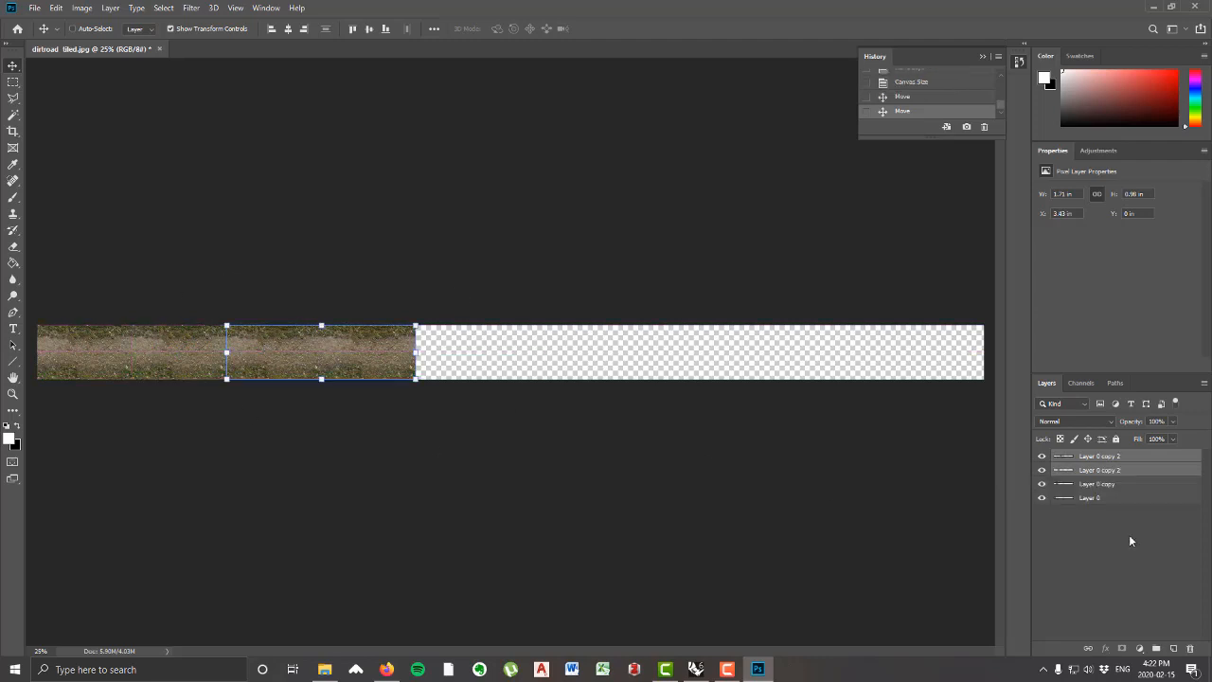
Step: Copy the row of four tiles alongside itself, and copy the resulting eight tiles again to fill the rest of the canvas
click(1088, 498)
shift+click(1093, 456)
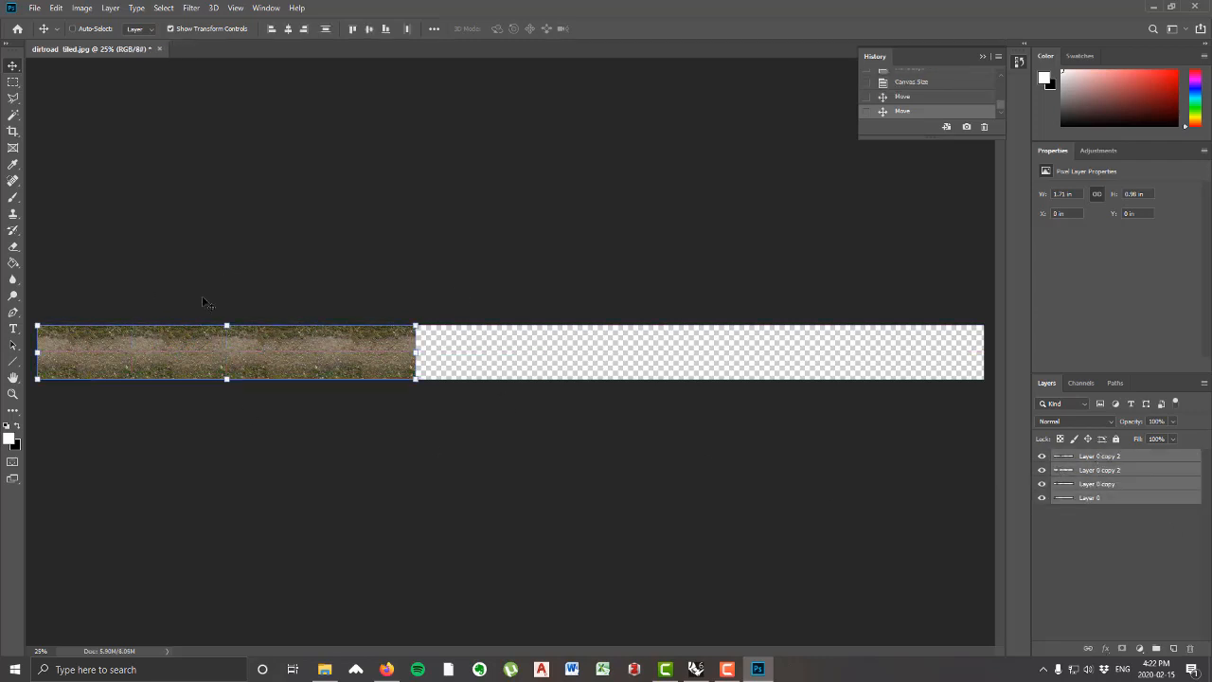
alt+drag(138, 356, 517, 356)
click(1111, 586)
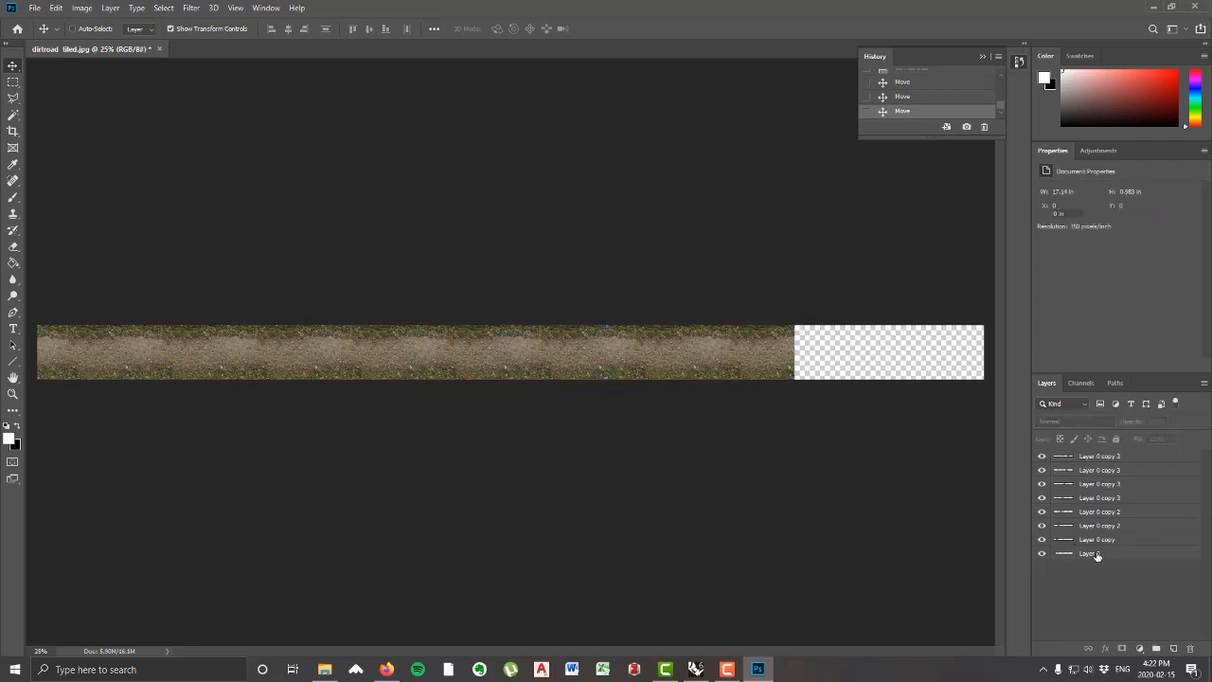
click(1096, 555)
shift+click(1104, 462)
alt+drag(68, 351, 821, 344)
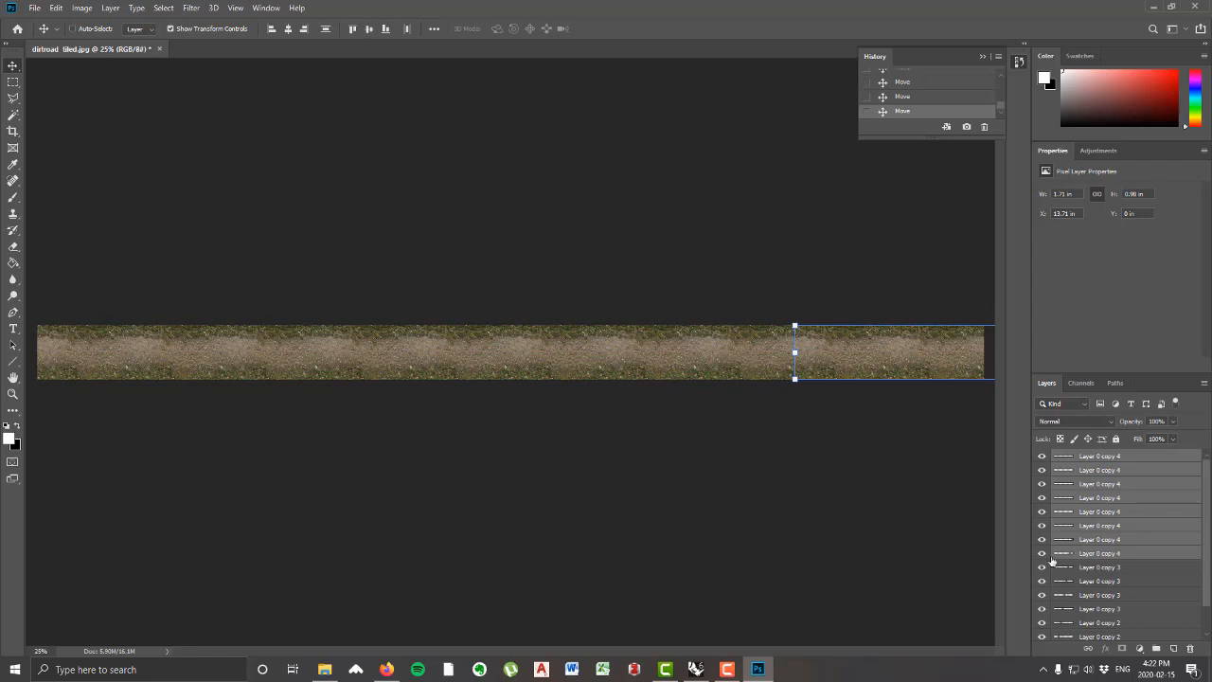
key(ctrl+minus)
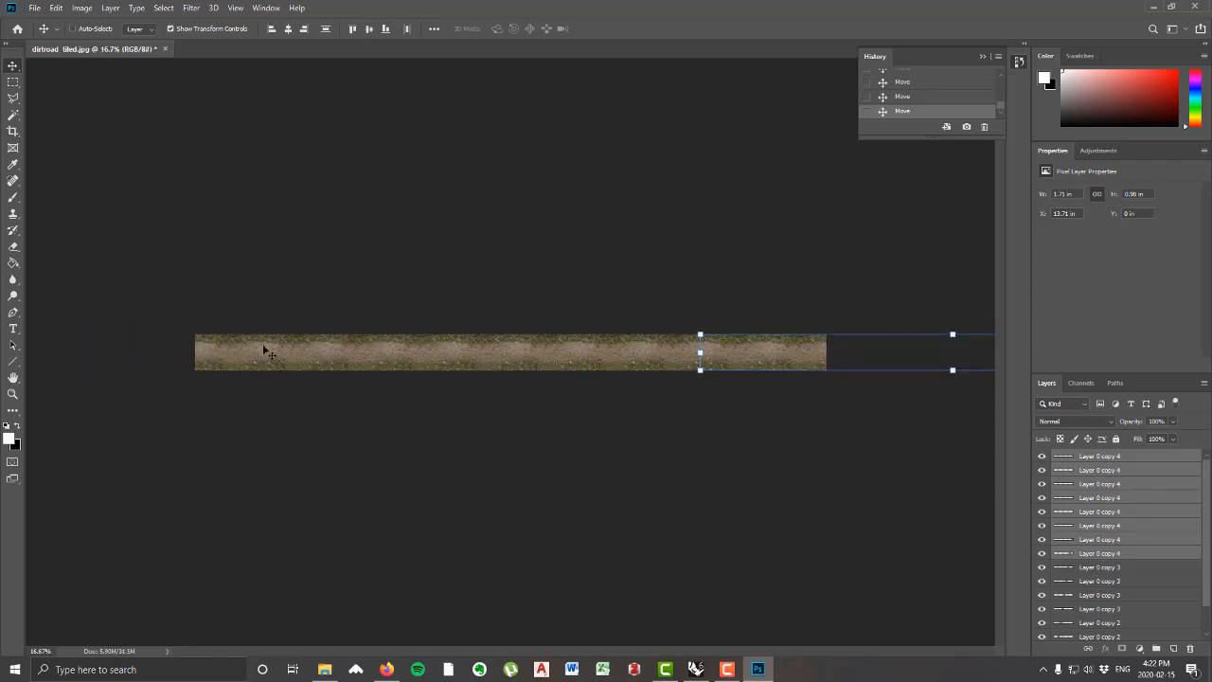
Step: Select all the dirt road tile layers, from the topmost copy down to Layer 0, and merge them into one layer
click(1131, 572)
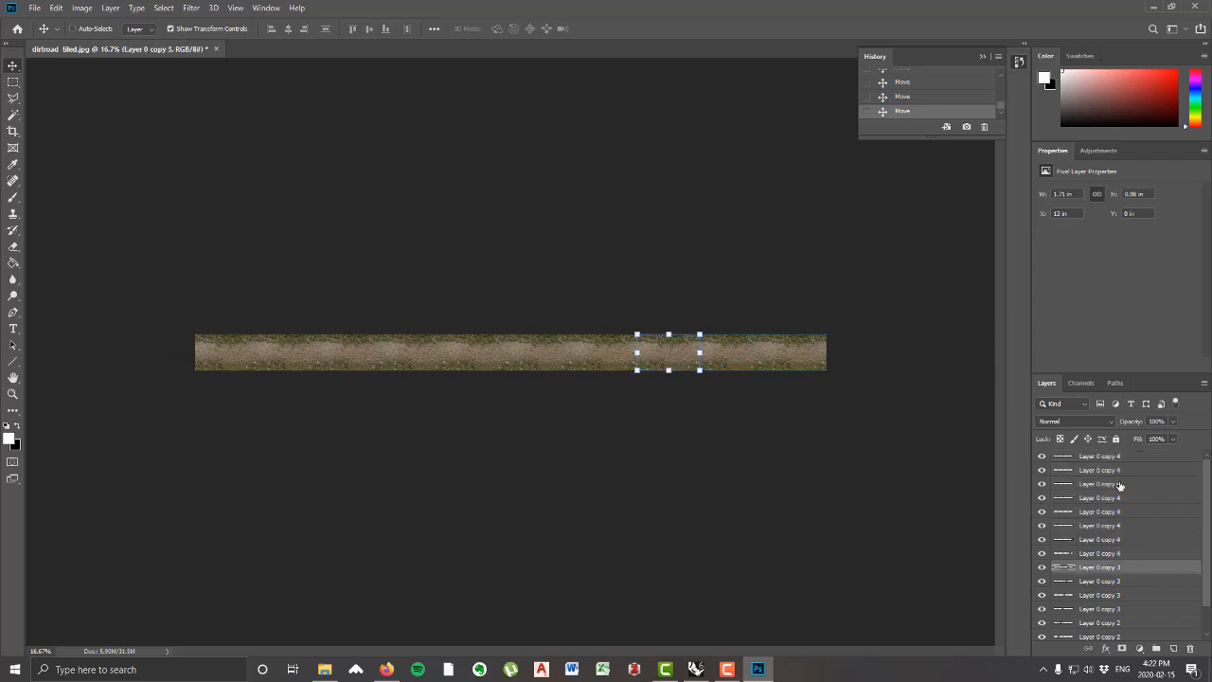
click(1117, 458)
scroll(1118, 486, down, 1)
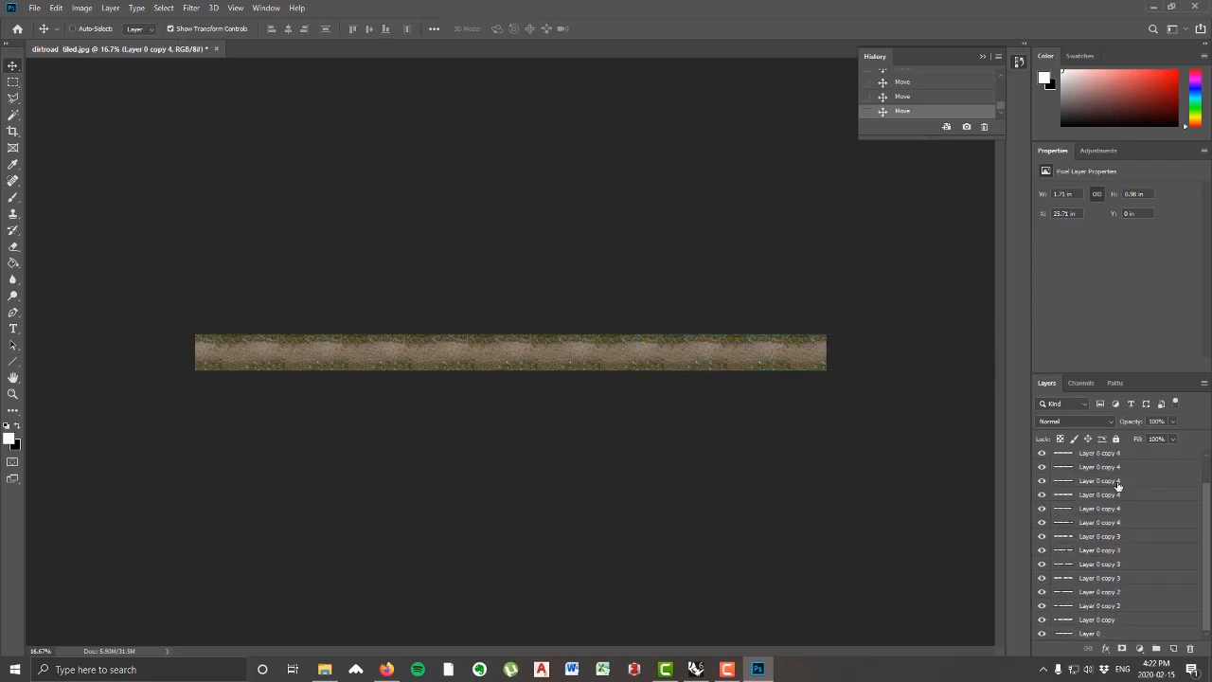
shift+click(1091, 633)
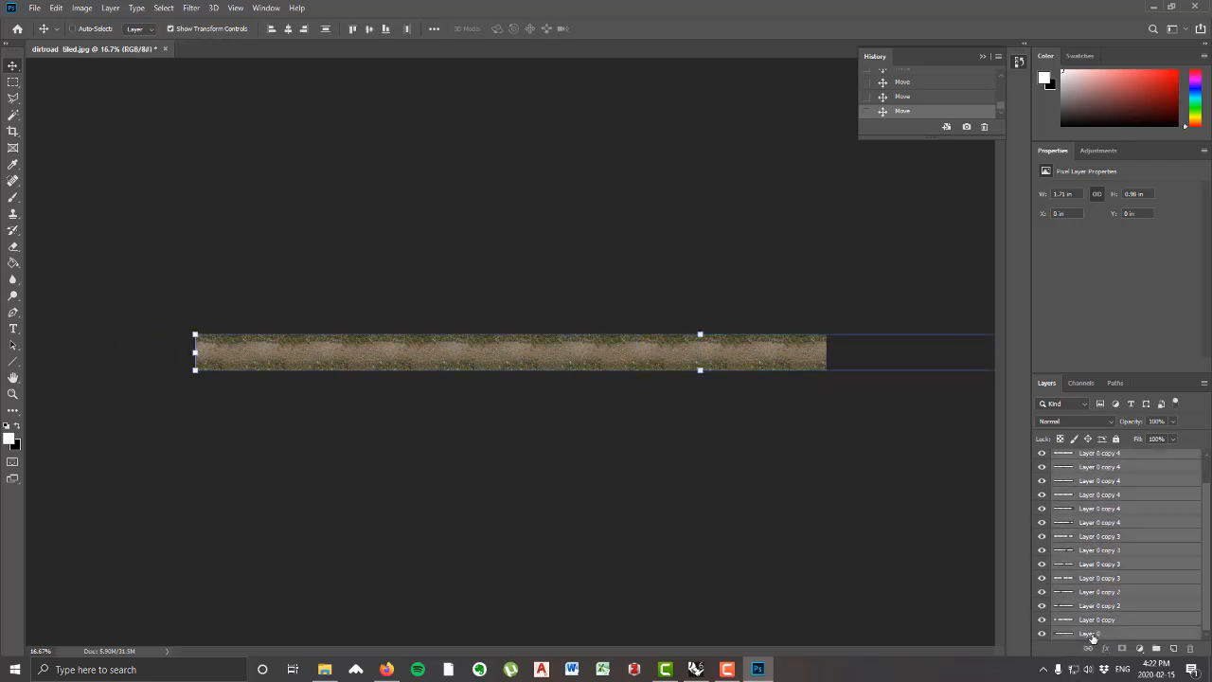
right_click(1111, 484)
click(972, 496)
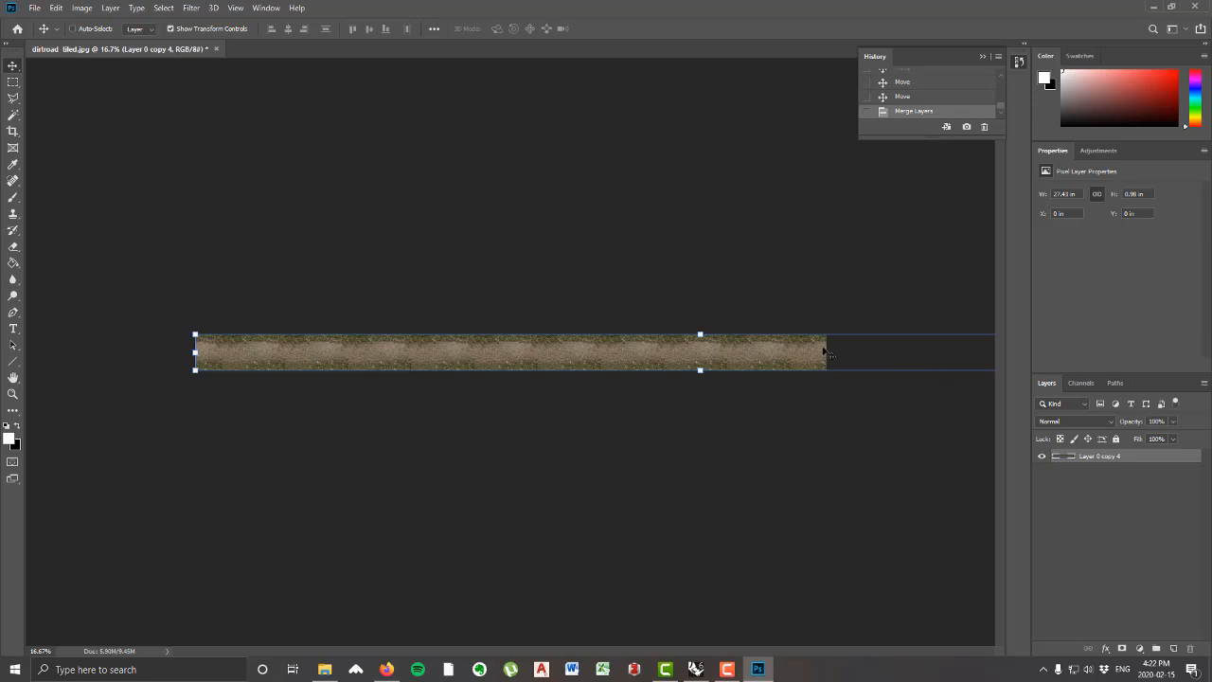
Step: Save the merged road image as a JPEG in the textures folder, replacing the existing dirtroad tiled_long file
click(34, 7)
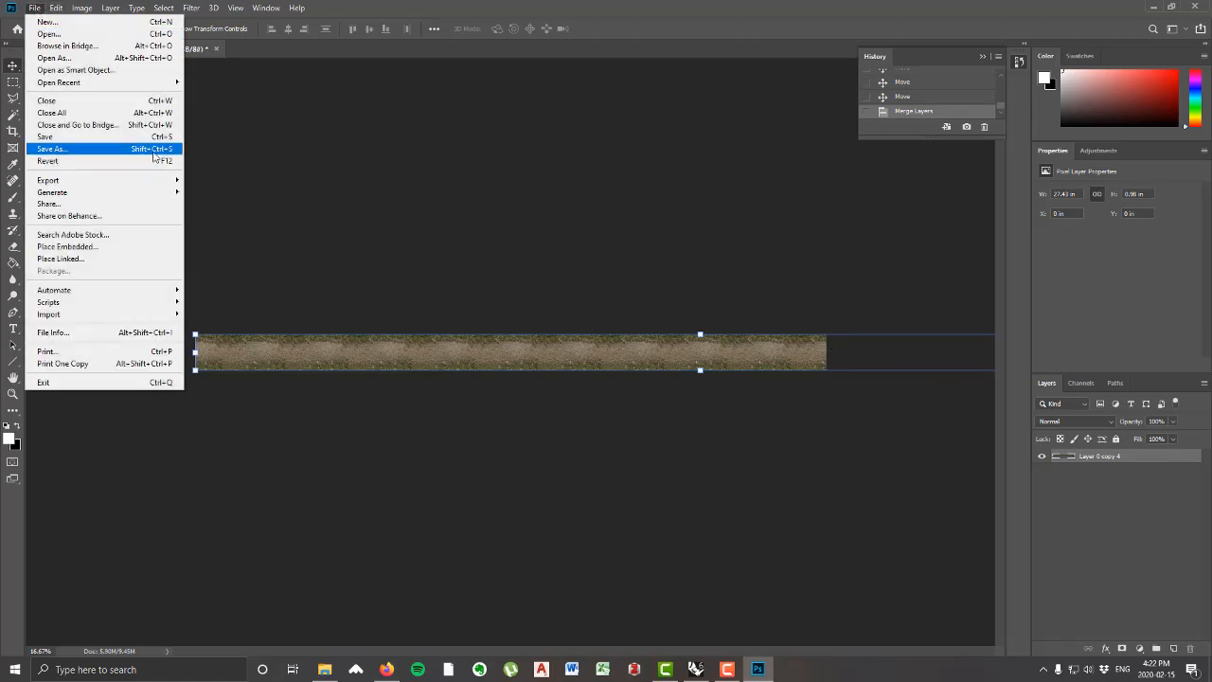
click(156, 149)
click(271, 292)
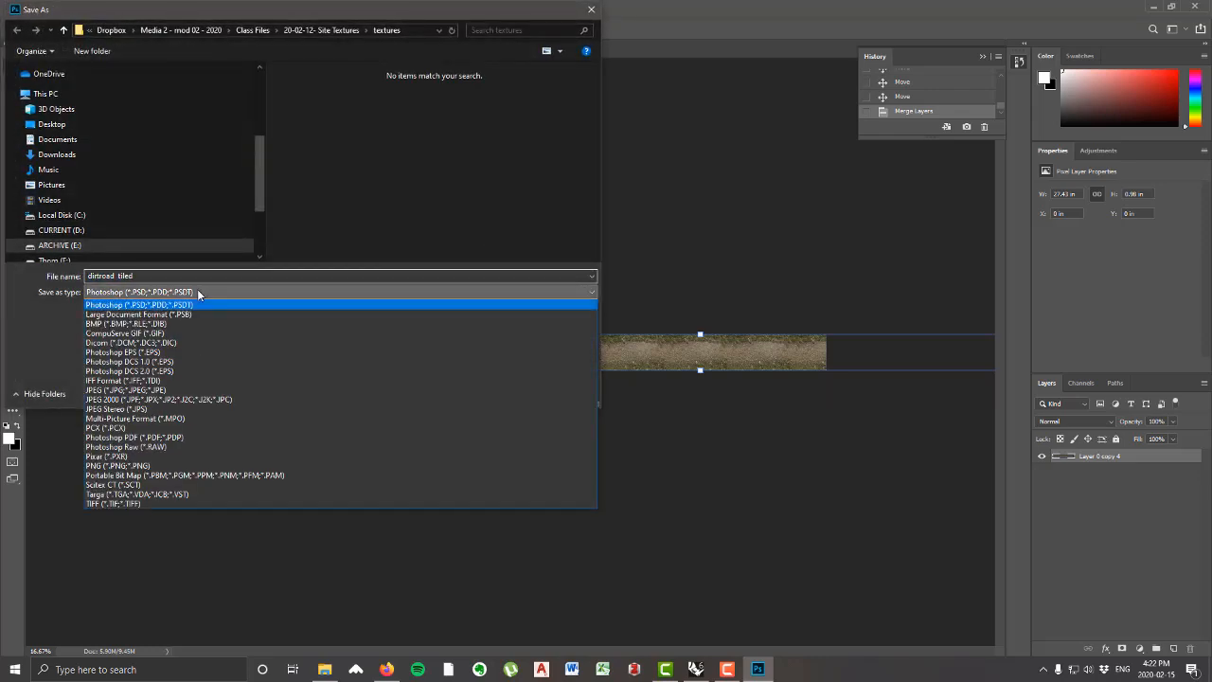
click(129, 390)
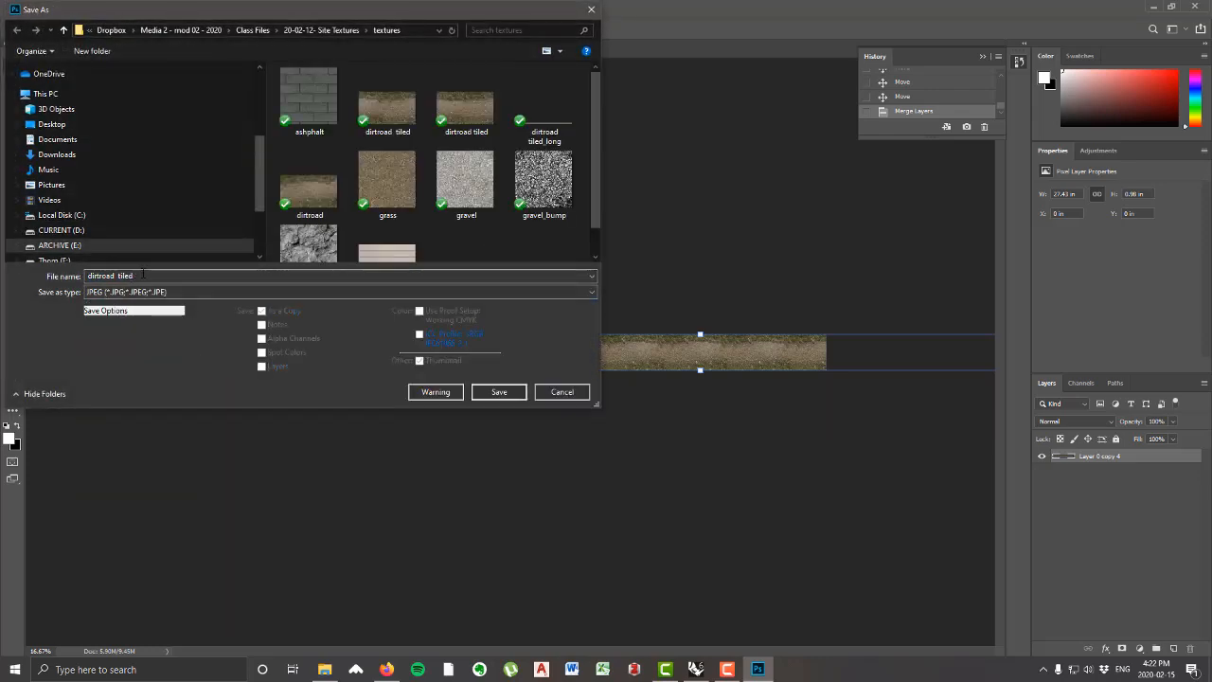
click(547, 102)
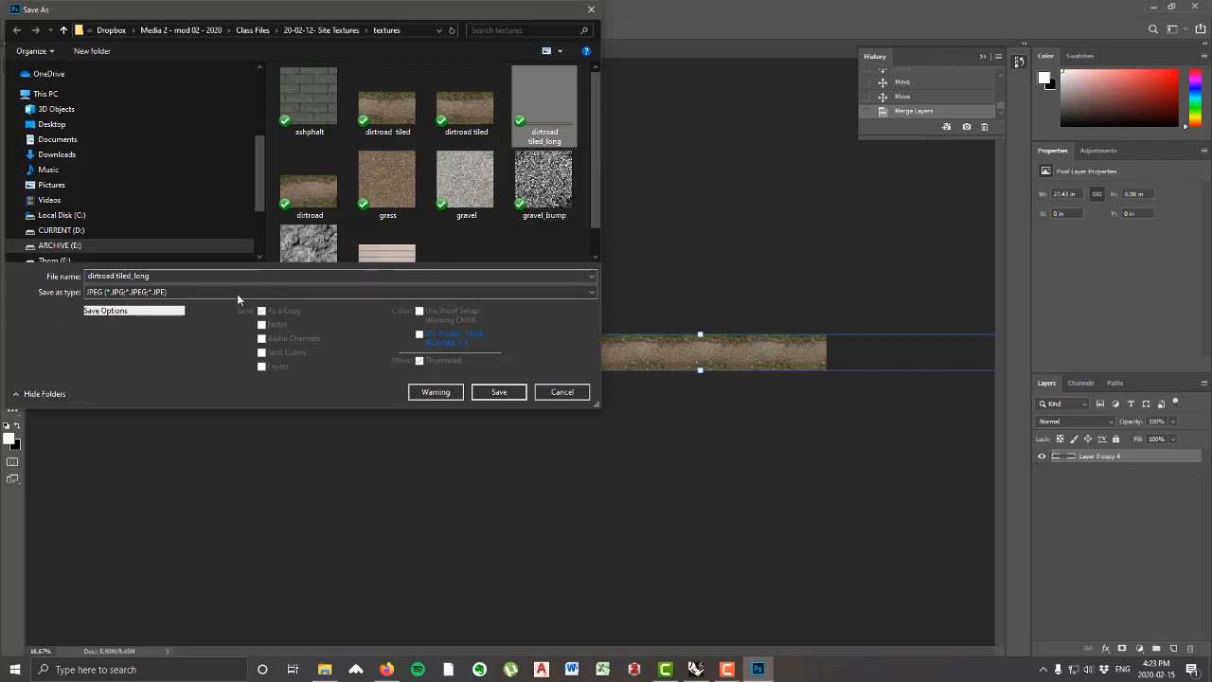
click(500, 391)
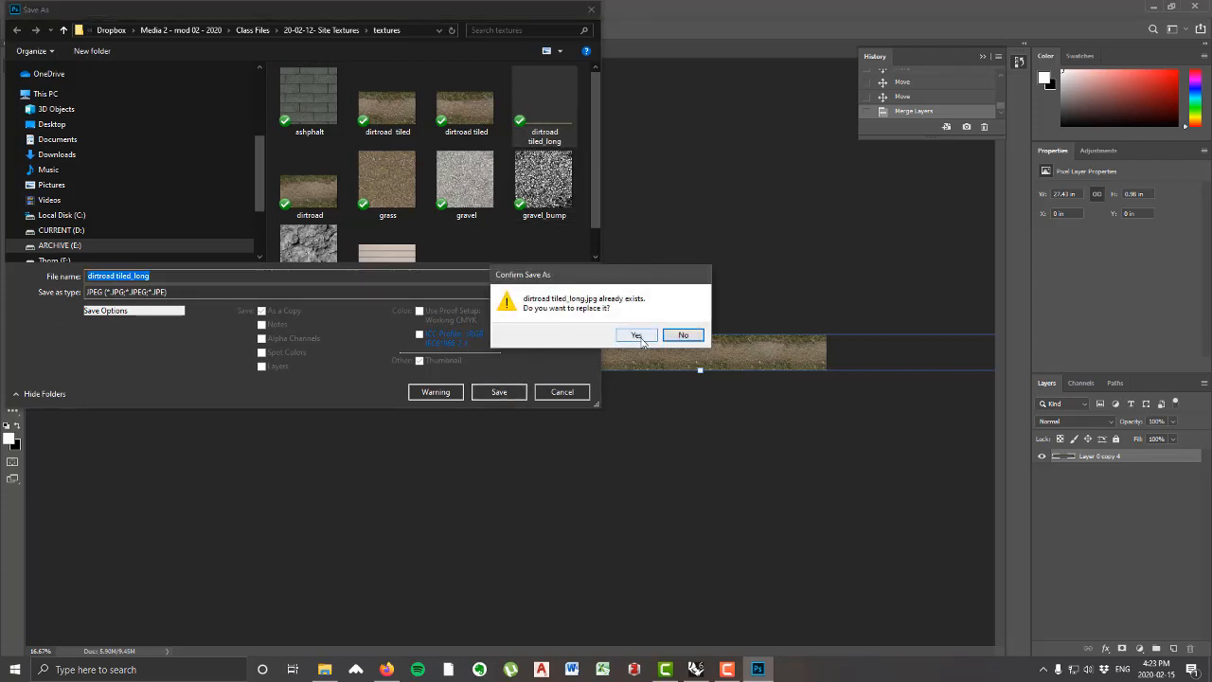
click(631, 335)
click(674, 166)
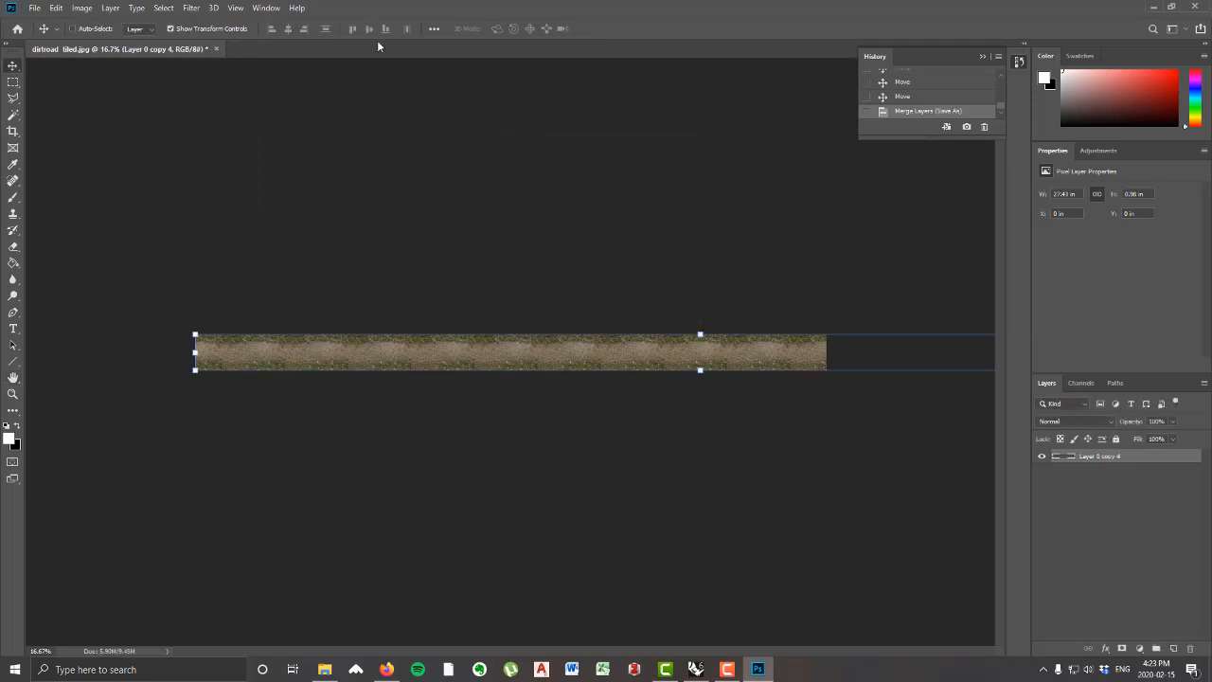
Step: Close the dirt road document without saving changes to the original and switch to Rhino
click(215, 48)
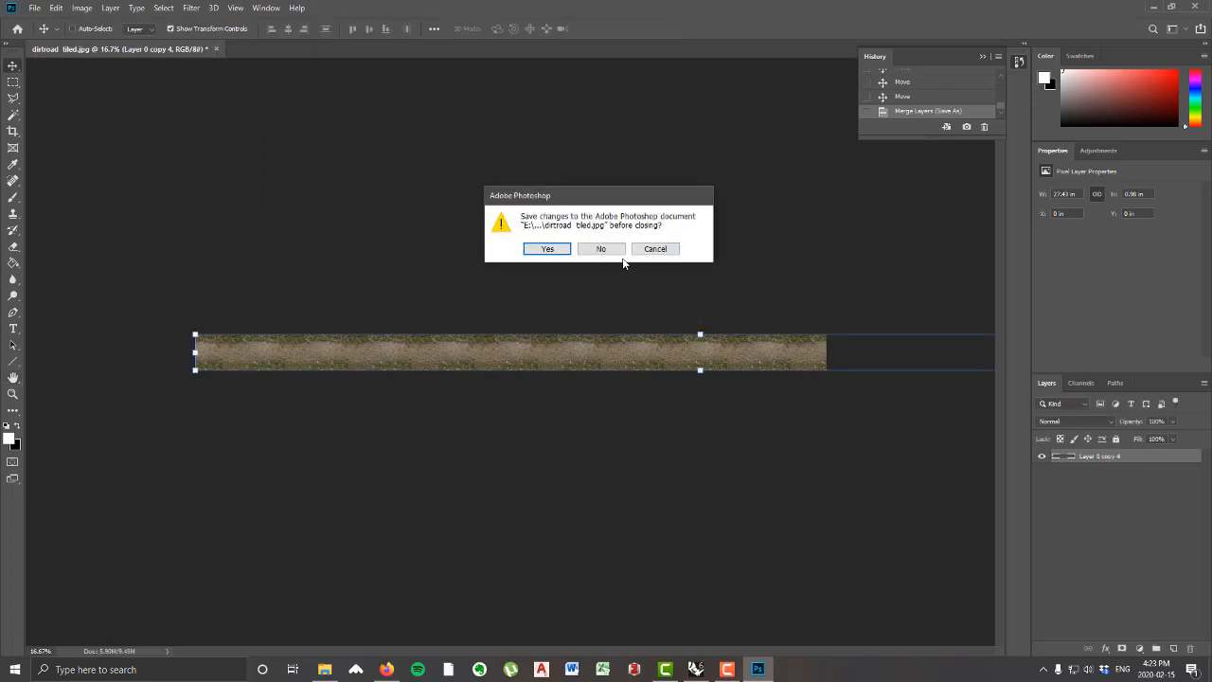
click(600, 249)
click(696, 669)
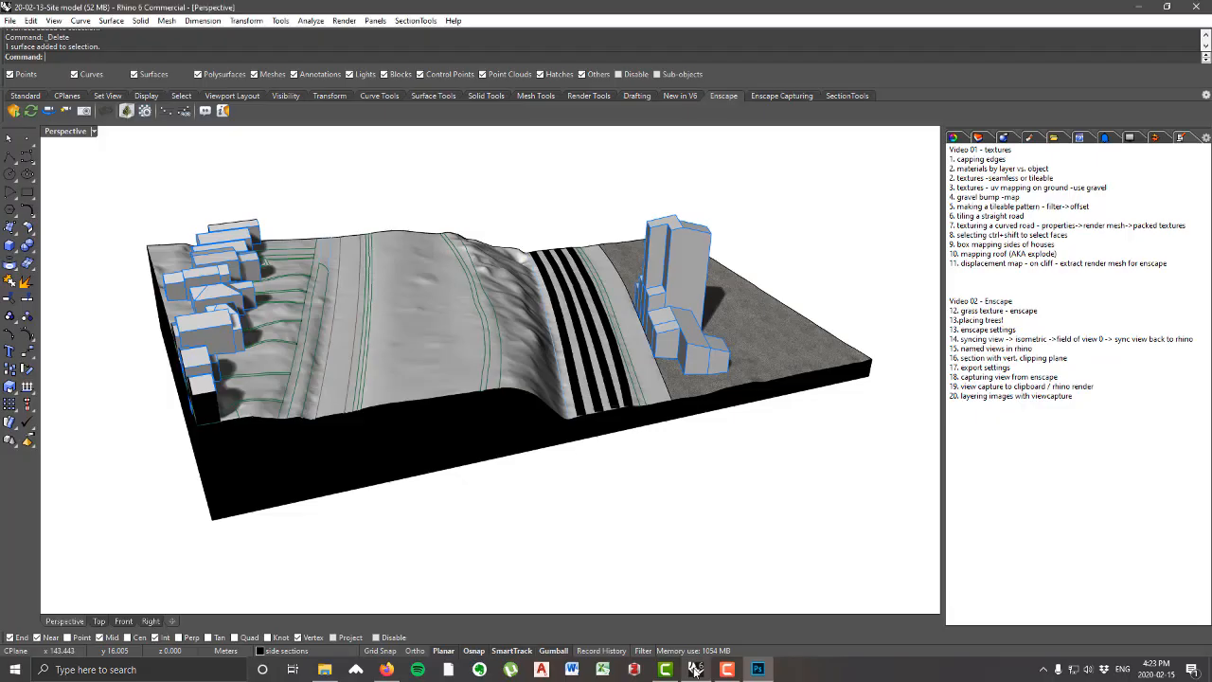
Step: Create a new Custom material named dirtroad long
mouse_move(512, 328)
right_down()
mouse_move(601, 398)
mouse_move(658, 335)
mouse_move(504, 316)
right_up()
scroll(504, 315, up, 5)
scroll(487, 305, up, 3)
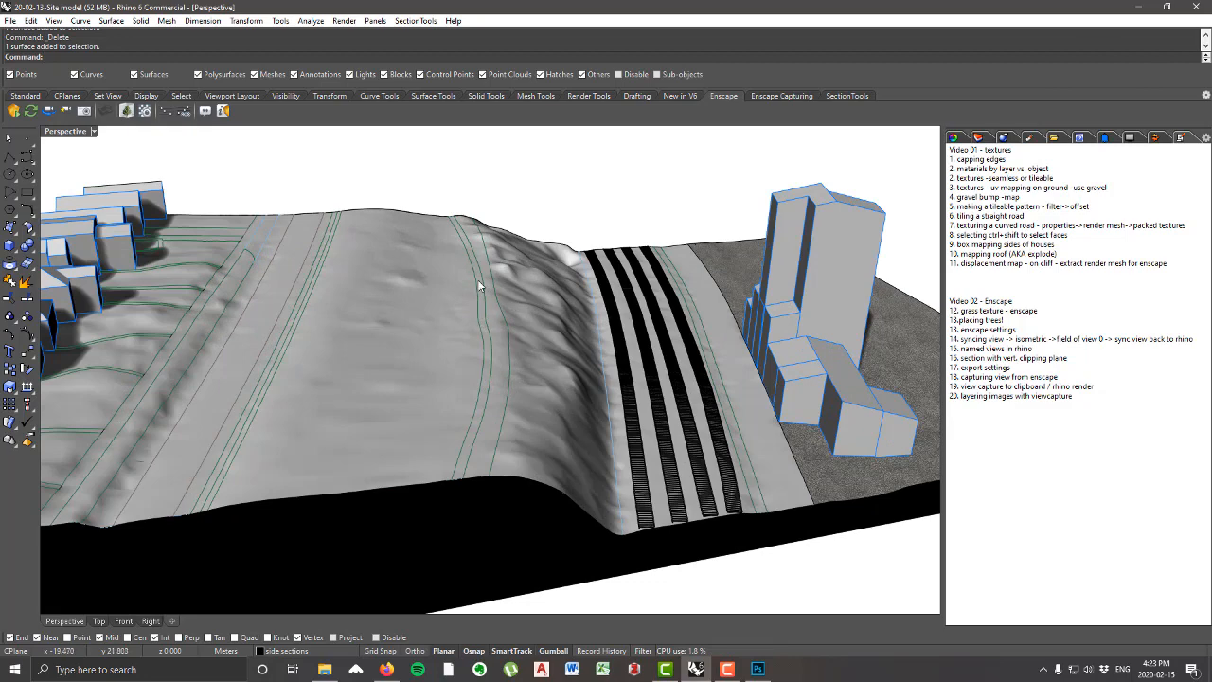
scroll(473, 265, down, 3)
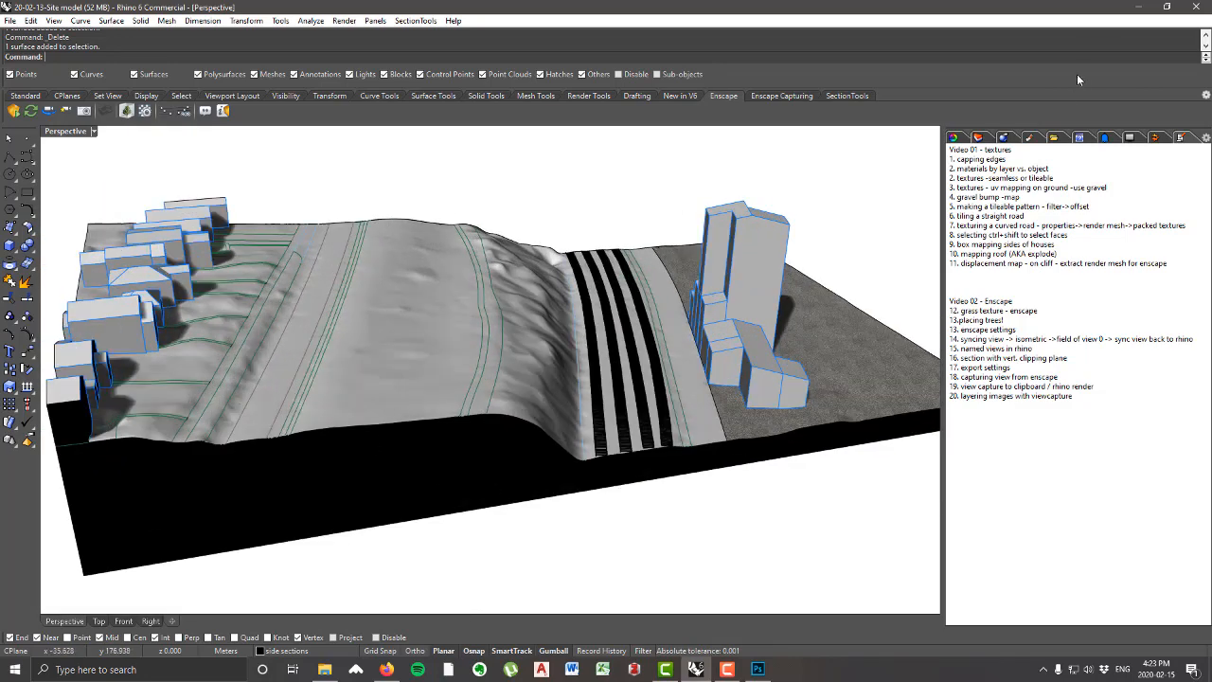
click(1031, 138)
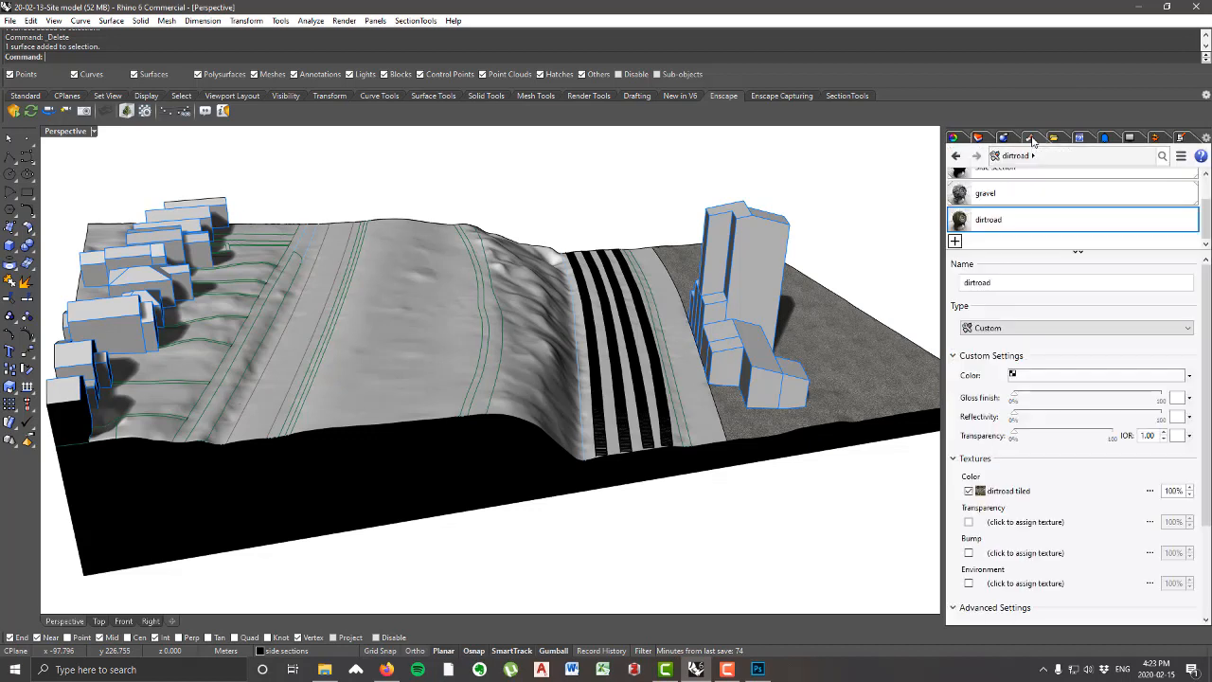
click(956, 244)
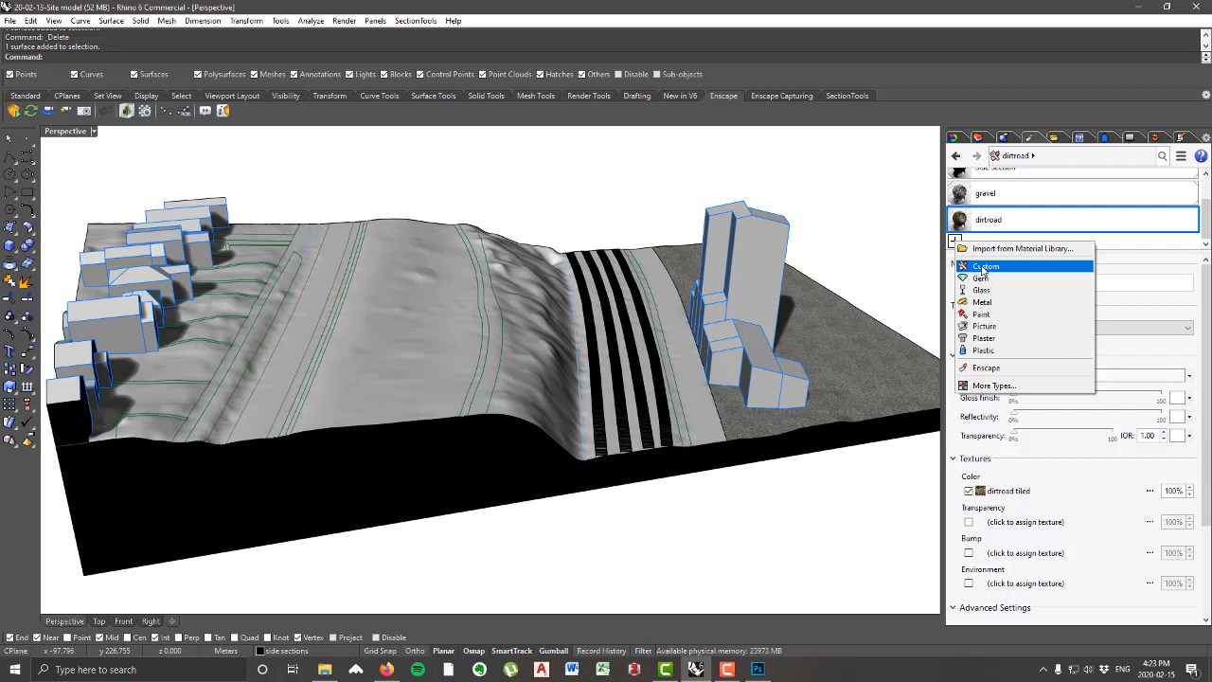
click(984, 267)
text(dirt)
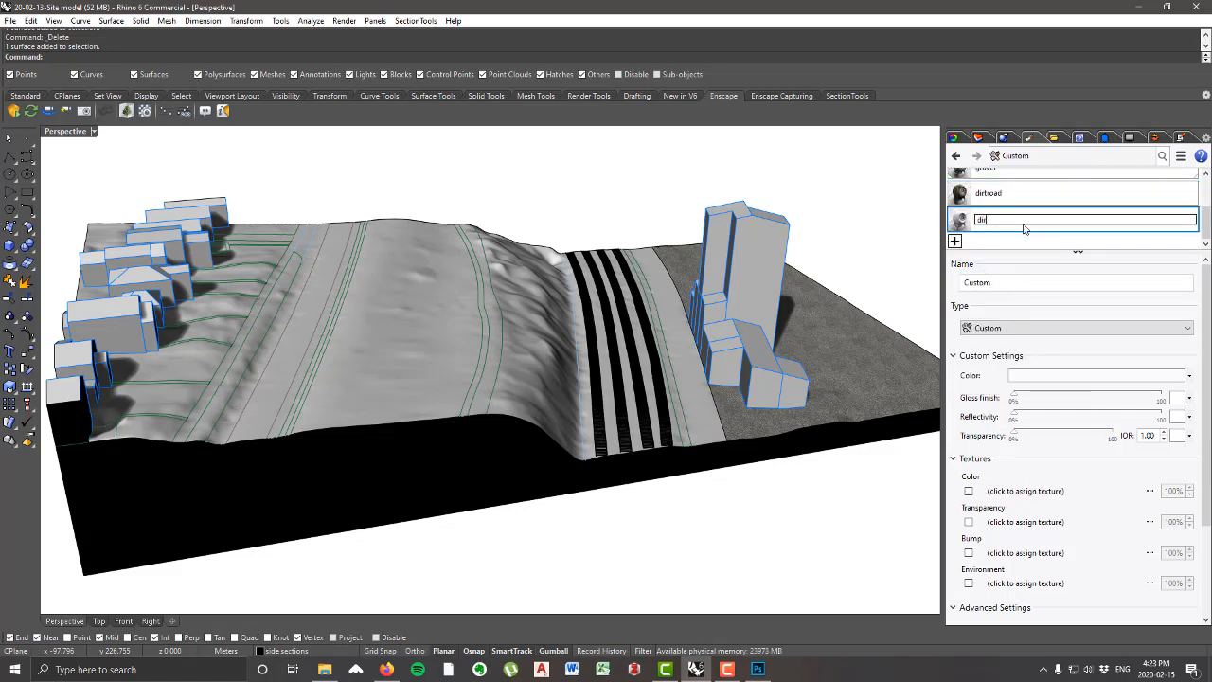
text(road long)
key(Return)
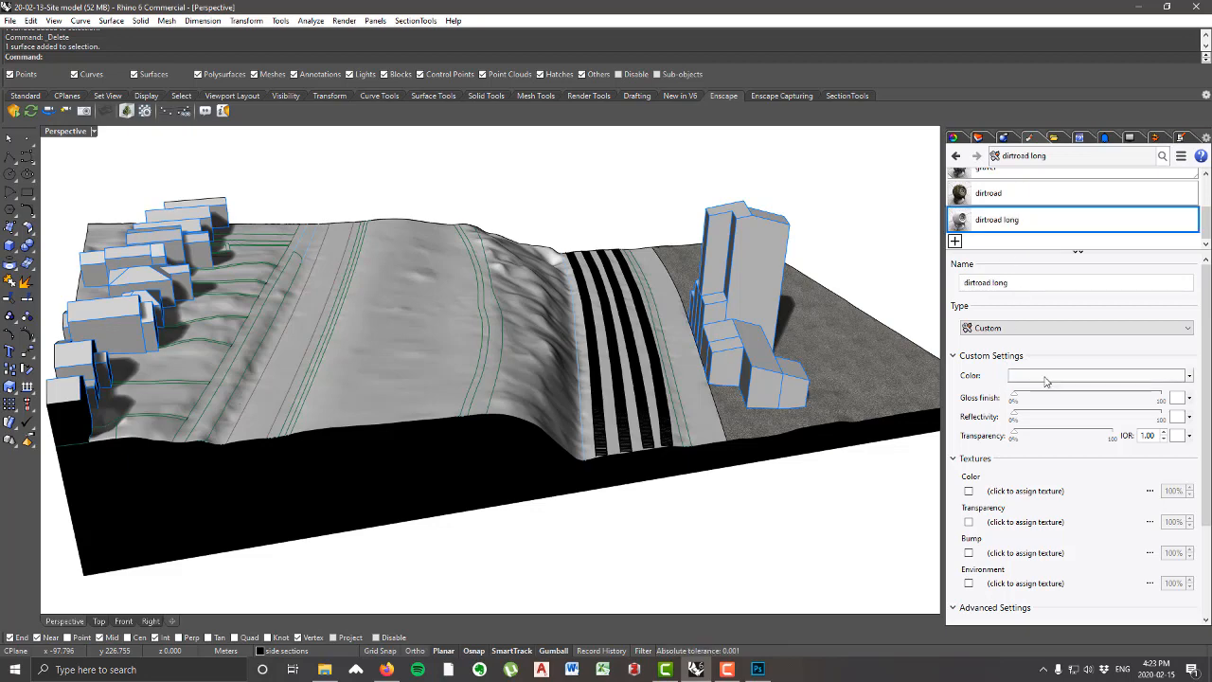
Step: Assign the dirtroad tiled_long image as the color texture of the dirtroad long material
click(1028, 490)
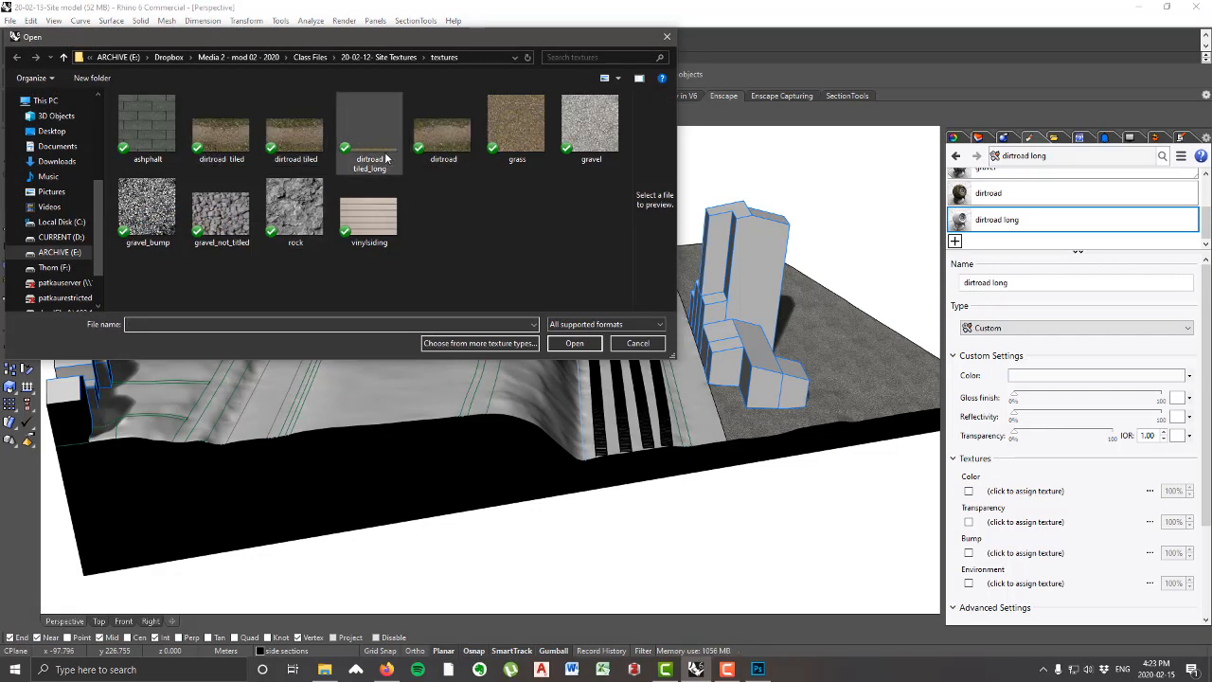
click(385, 156)
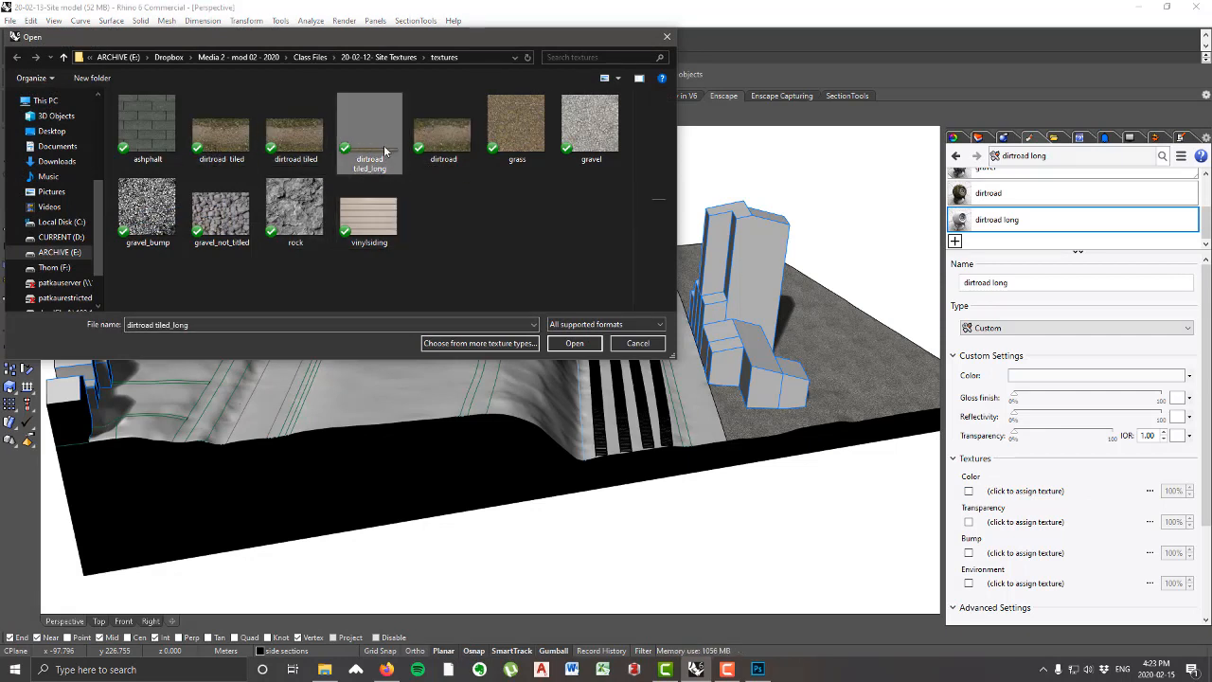
click(580, 347)
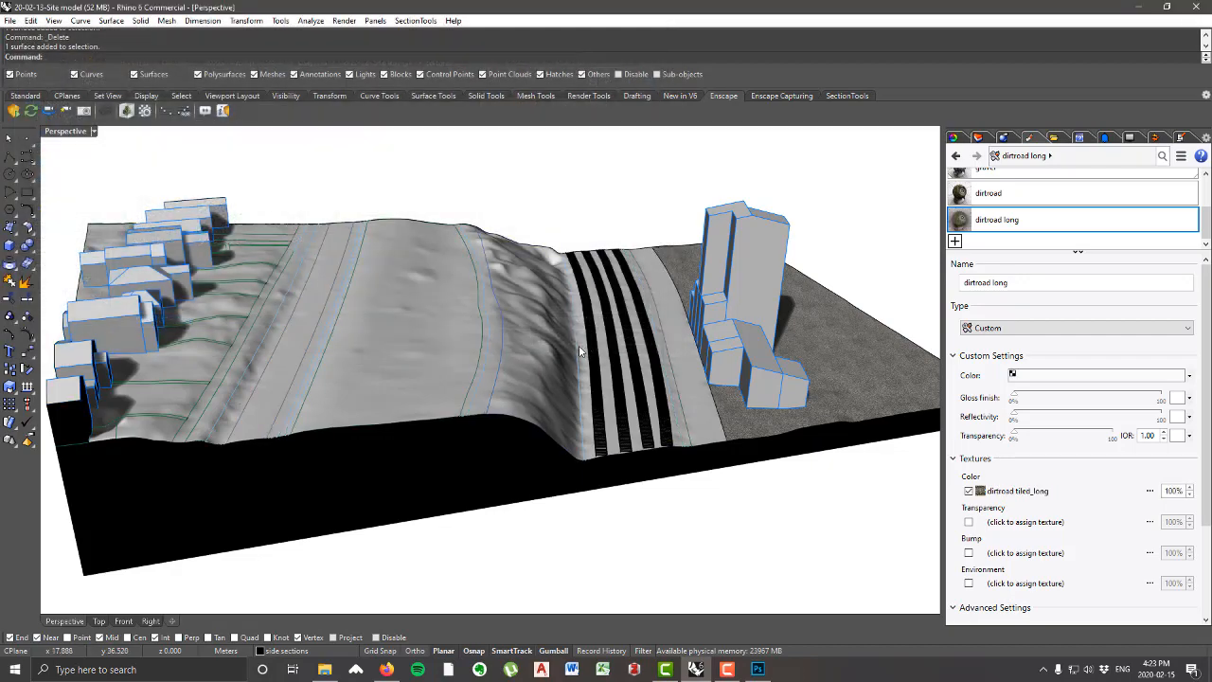
Step: Assign the dirtroad long material to the narrow curved road surface beside the cliff, and clear the selection
right_drag(580, 352, 725, 371)
scroll(726, 370, down, 3)
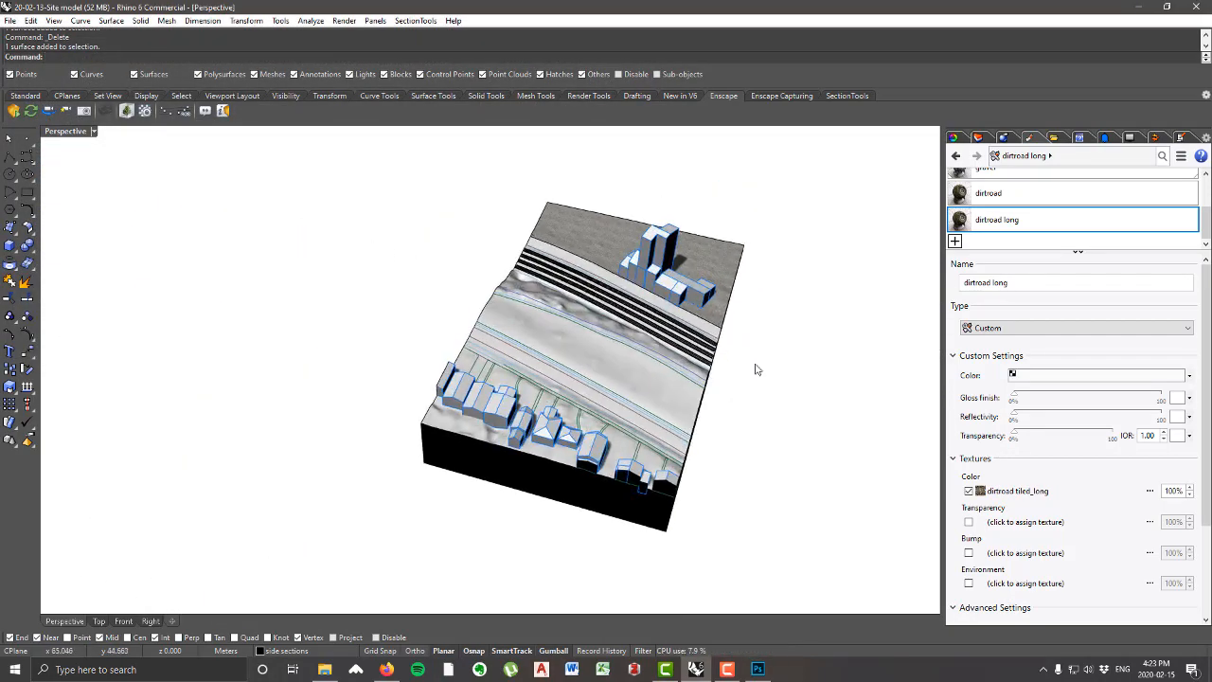
scroll(823, 400, up, 5)
right_drag(823, 400, 443, 293)
scroll(440, 292, up, 5)
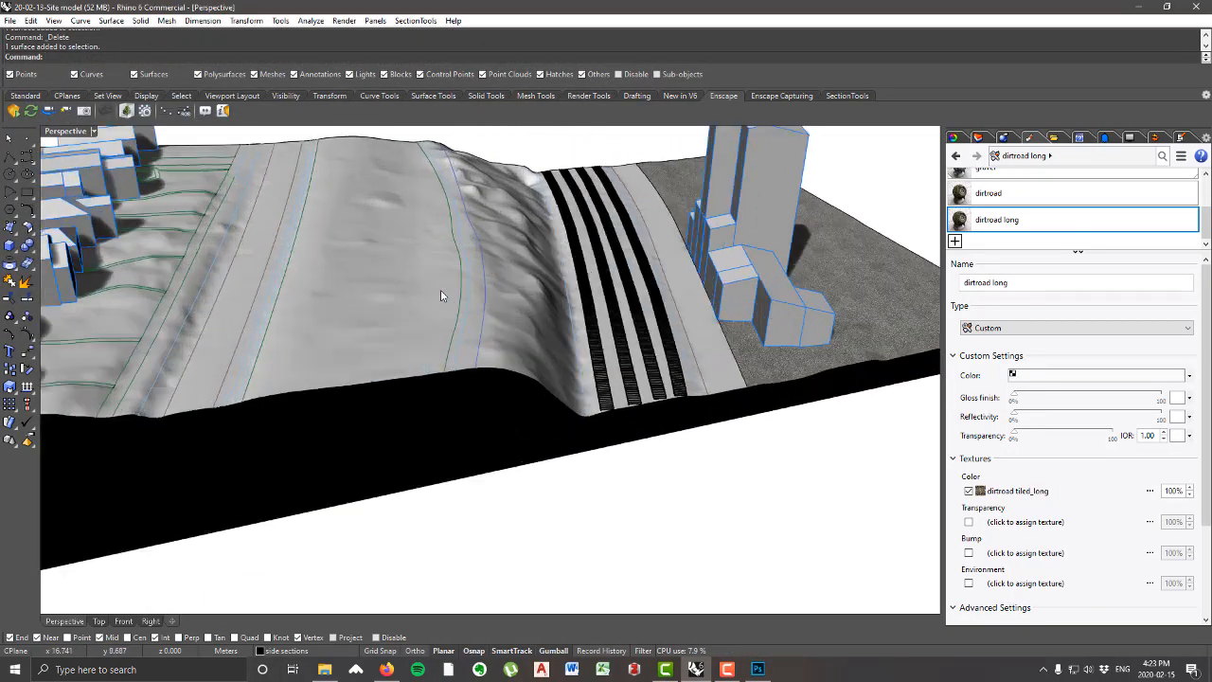
scroll(440, 291, up, 3)
click(471, 268)
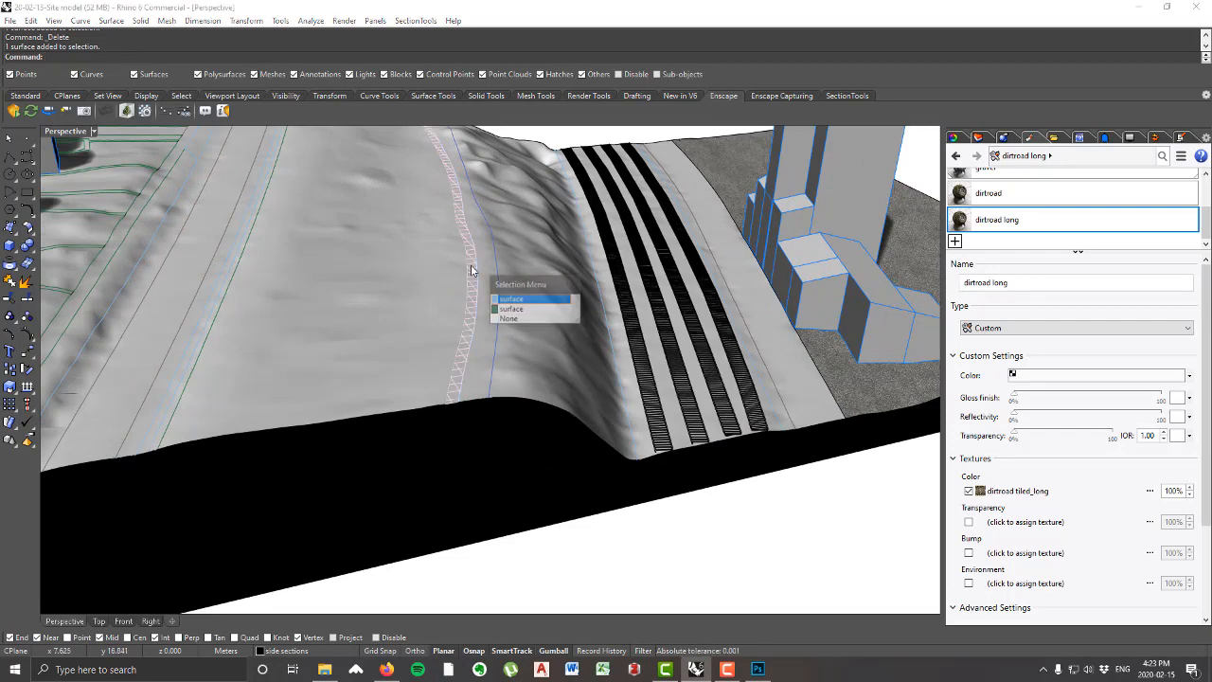
click(513, 305)
scroll(512, 305, down, 6)
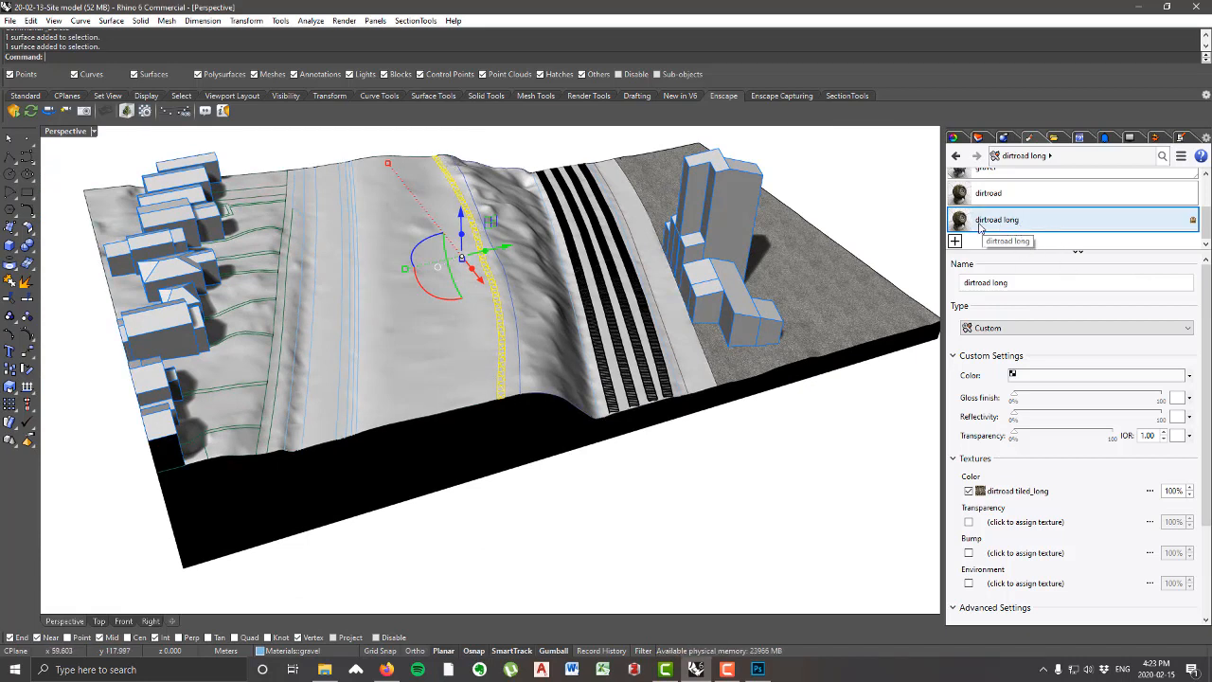
right_click(1010, 230)
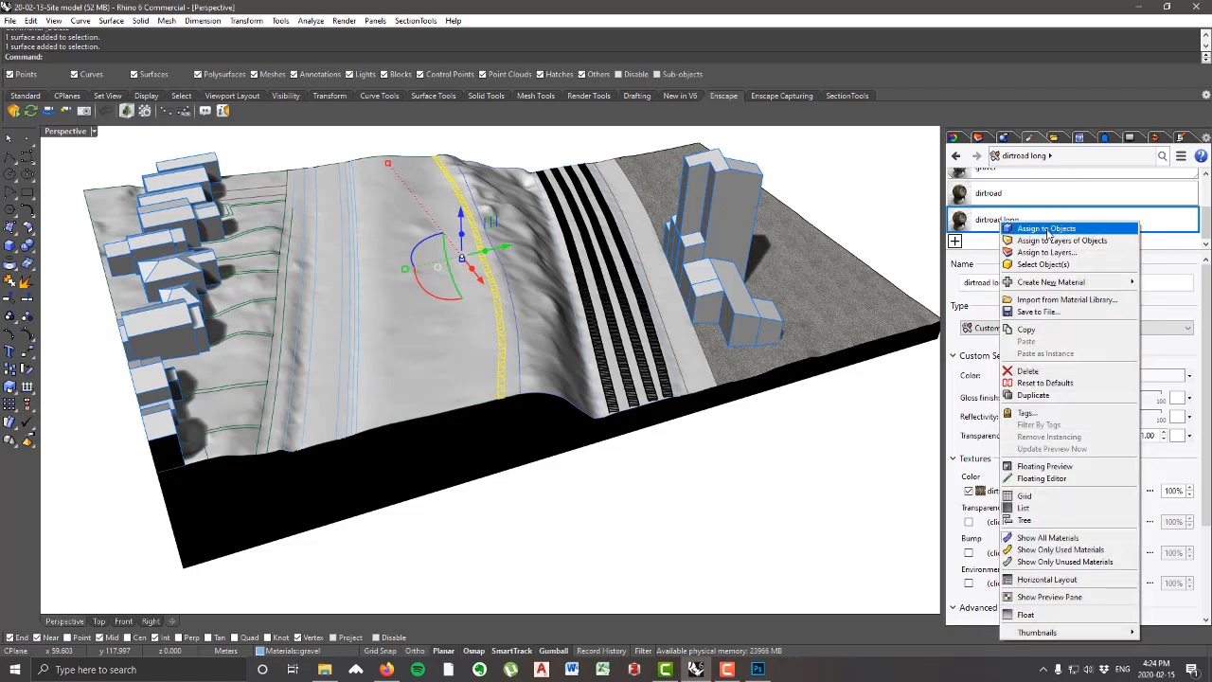
click(1037, 233)
click(584, 556)
Step: Examine how the dirt road texture is oriented and scaled along the curved road surface
right_drag(582, 553, 489, 290)
scroll(490, 290, up, 12)
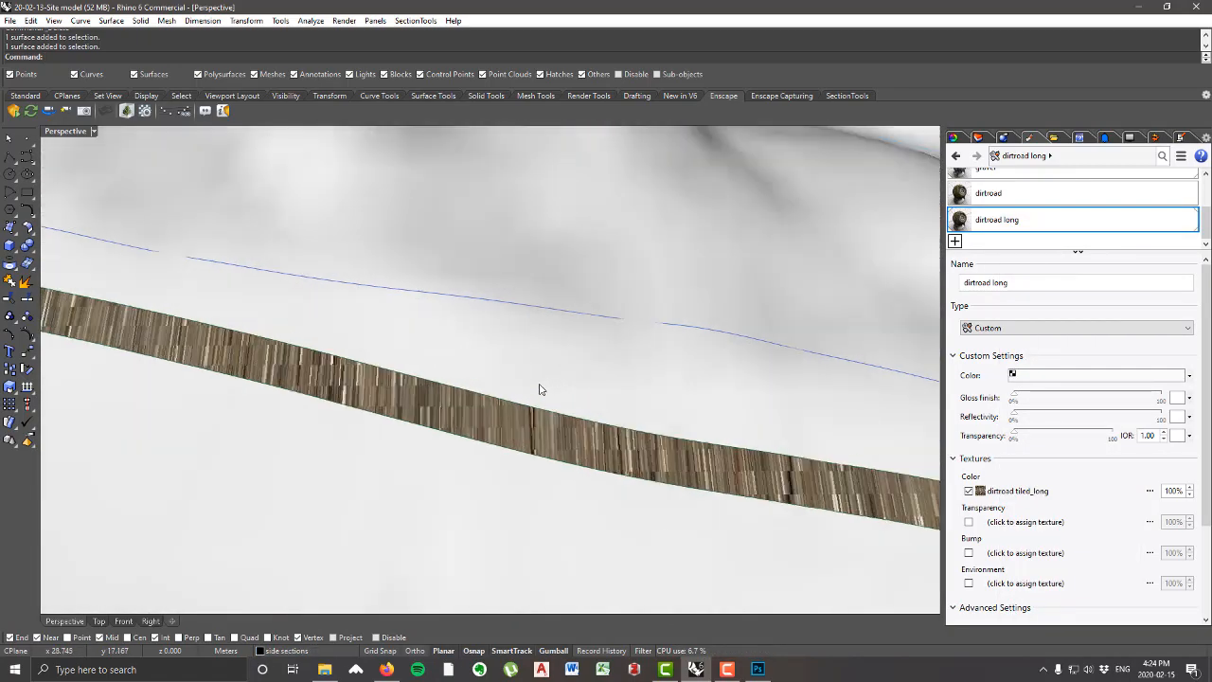
scroll(492, 374, down, 3)
scroll(491, 374, down, 4)
scroll(612, 387, down, 5)
scroll(791, 443, up, 5)
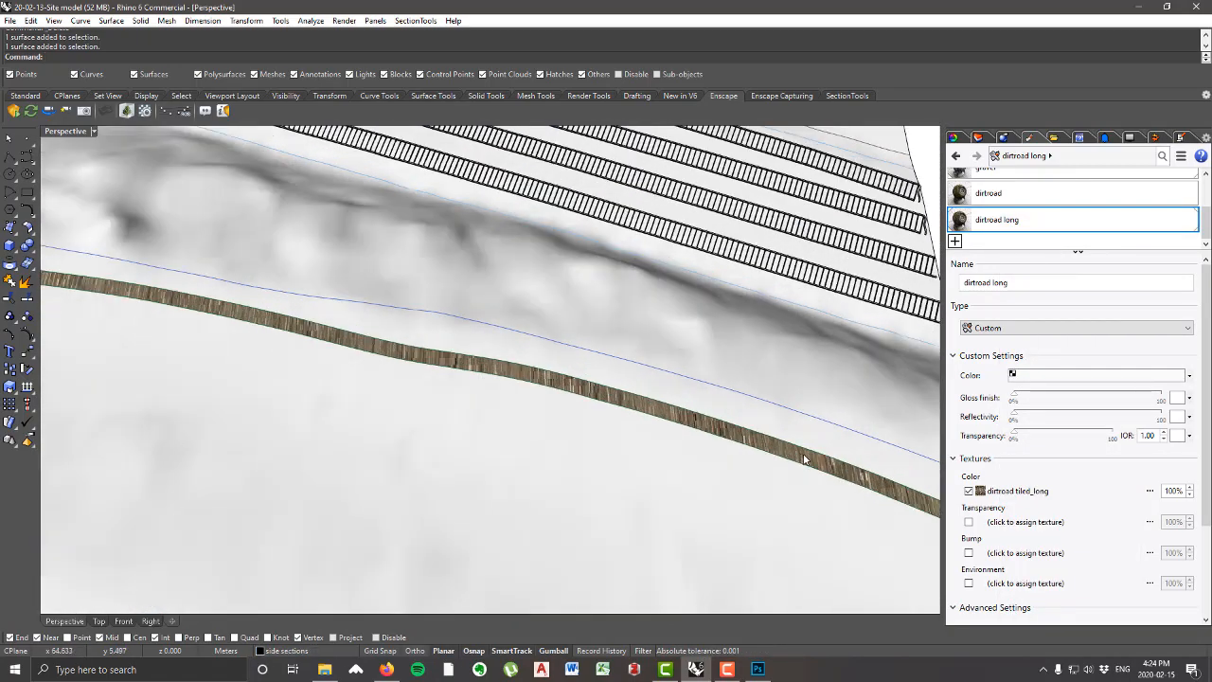
scroll(709, 426, down, 5)
scroll(295, 339, up, 4)
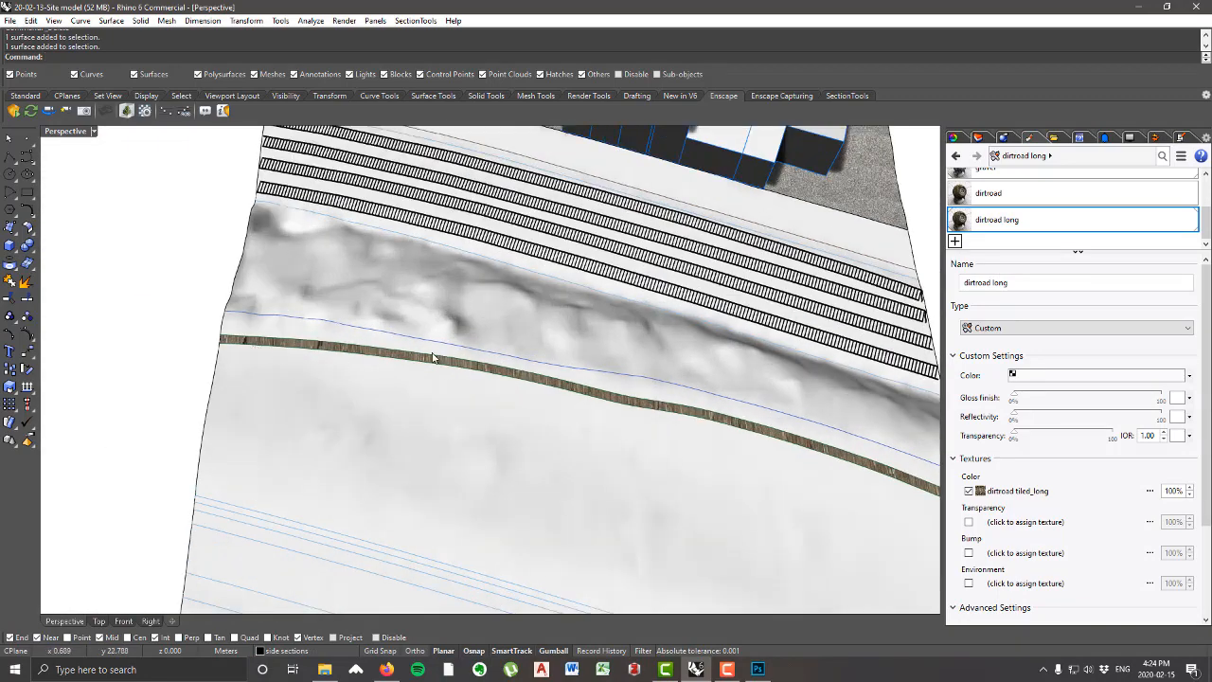
scroll(609, 384, down, 4)
scroll(609, 384, up, 8)
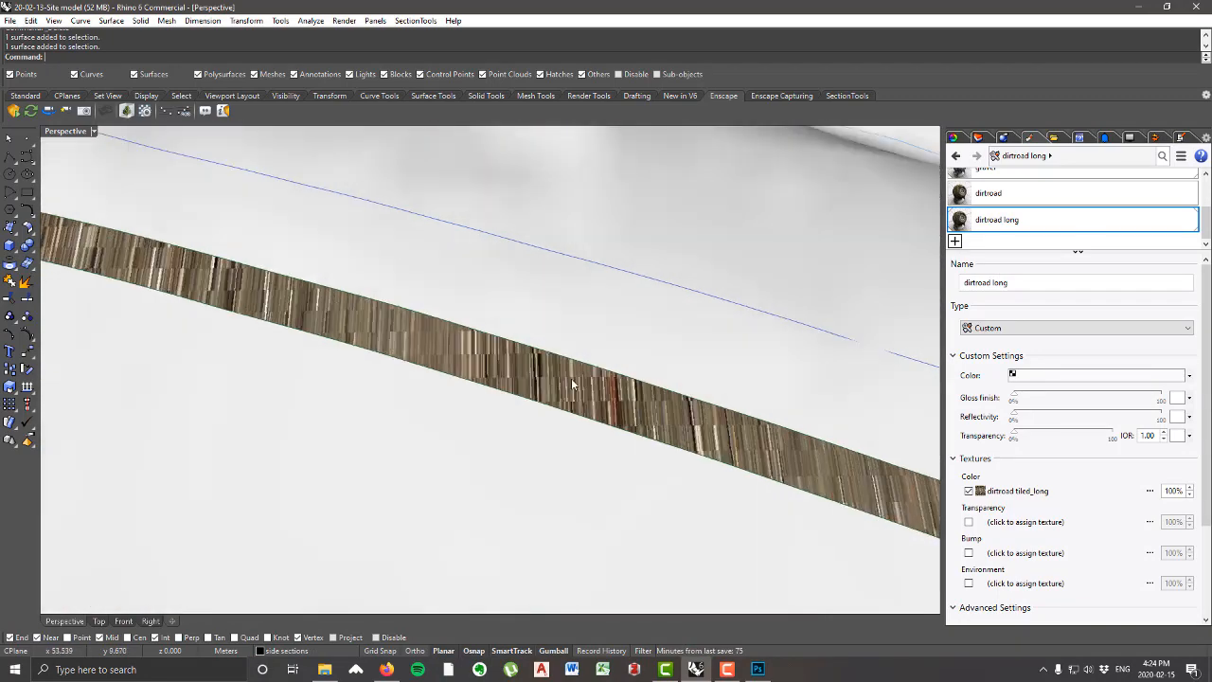
scroll(426, 426, down, 8)
right_drag(541, 367, 464, 297)
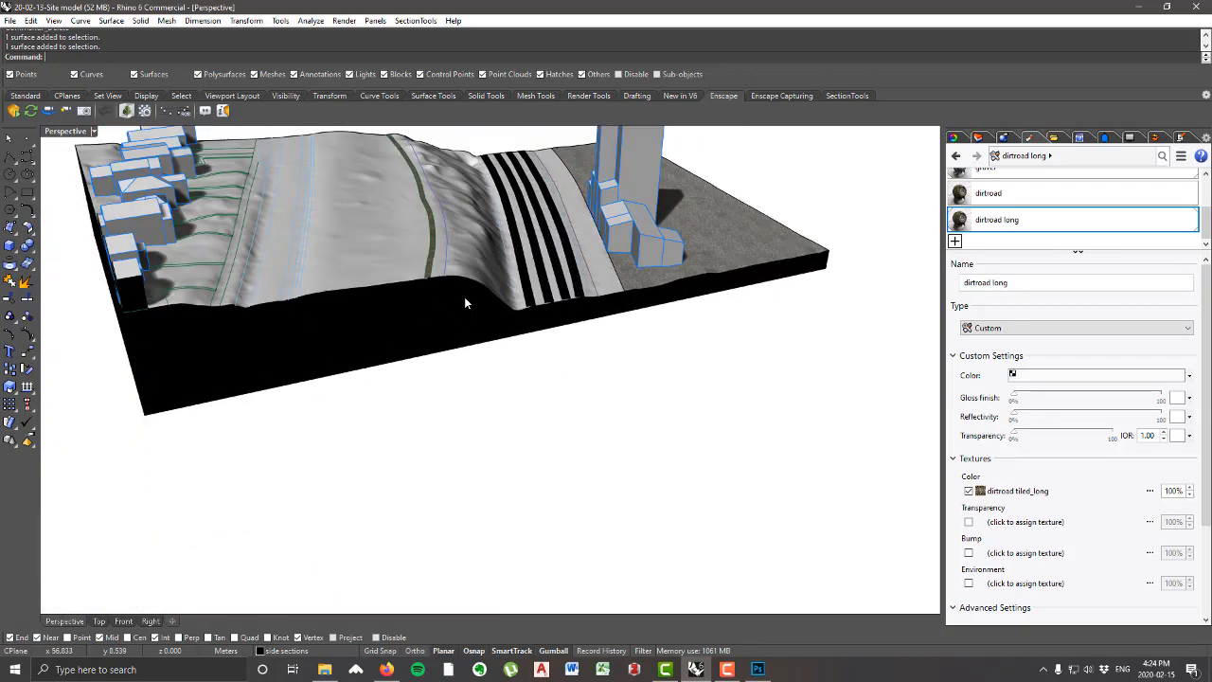
scroll(511, 327, up, 5)
scroll(521, 338, down, 3)
scroll(499, 328, down, 5)
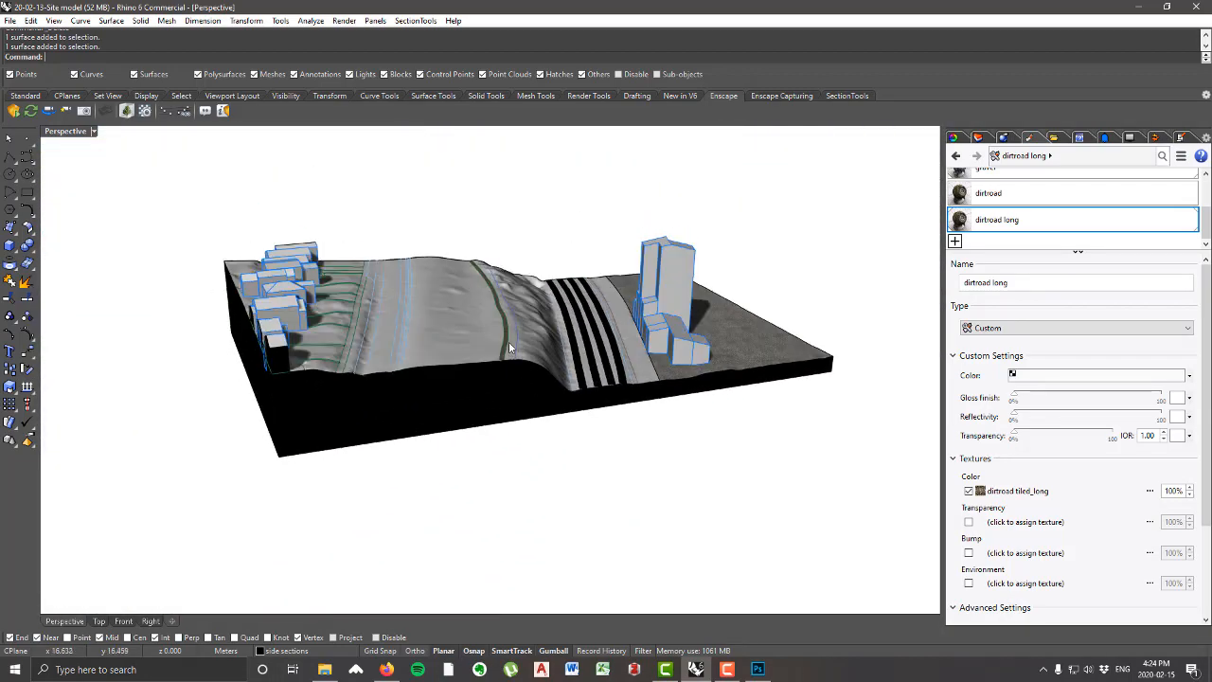
Step: Select the curved dirt road surface and isolate it from the rest of the site model
scroll(508, 341, up, 3)
click(503, 337)
click(557, 373)
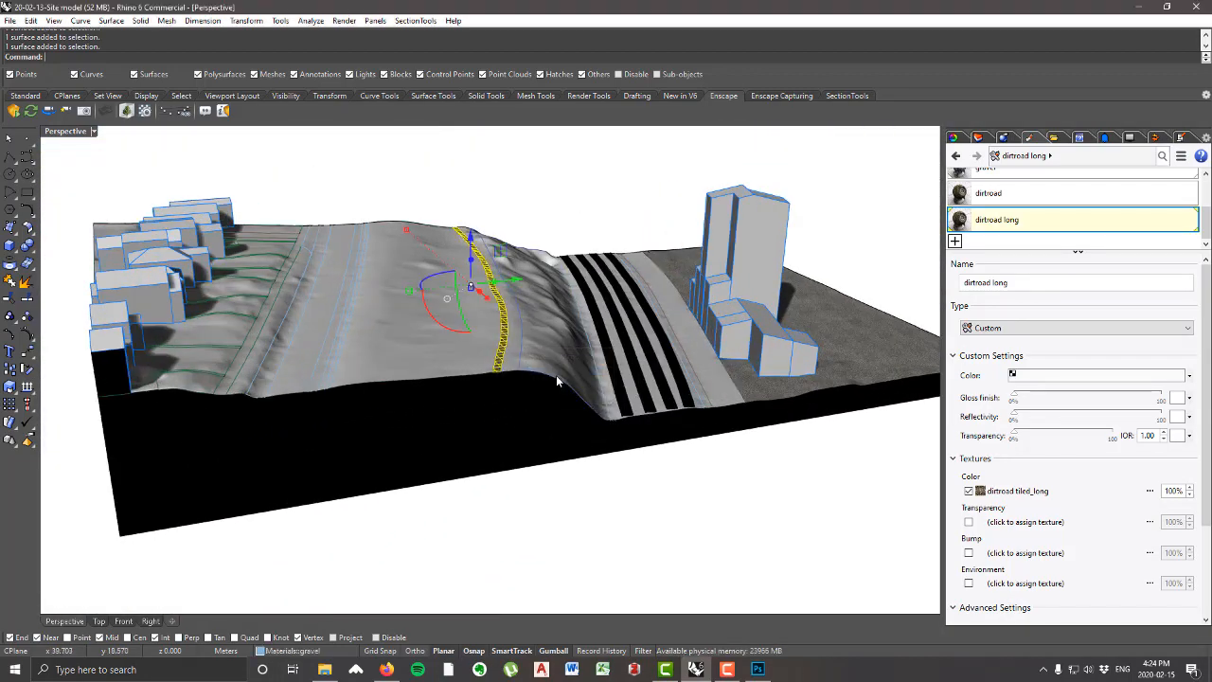
text(Isolate)
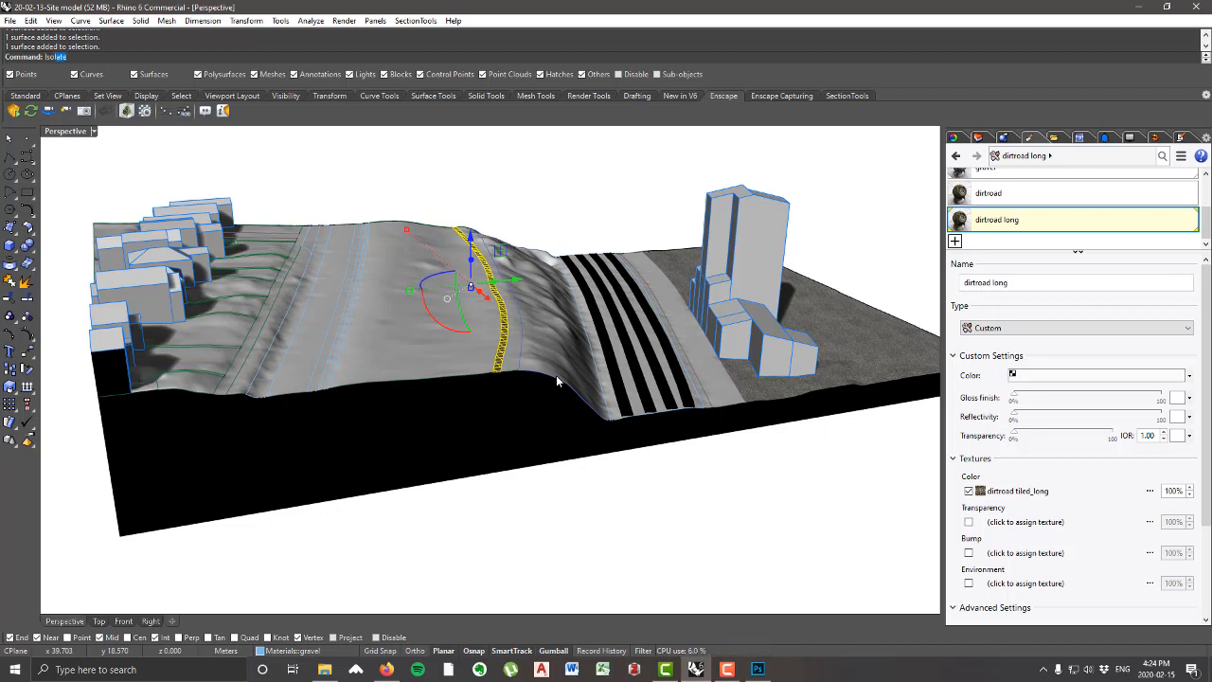
key(Return)
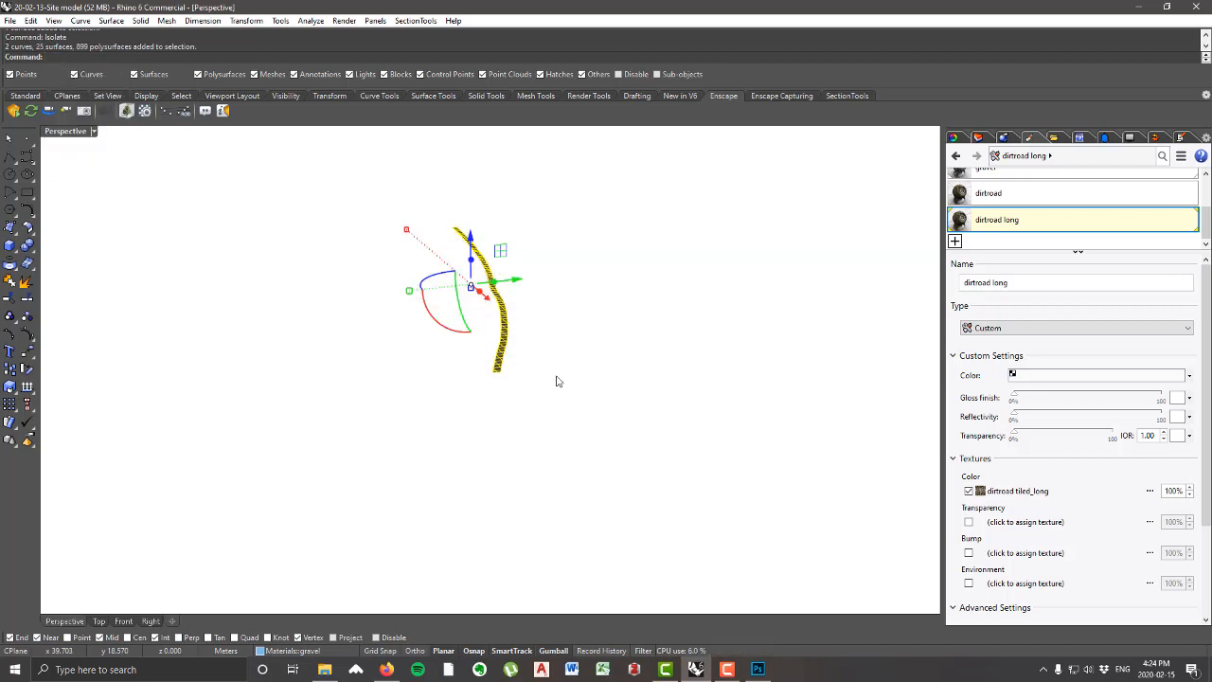
Step: Clear the selection and show the isolated curved road in the Top viewport
click(552, 381)
right_drag(549, 381, 671, 457)
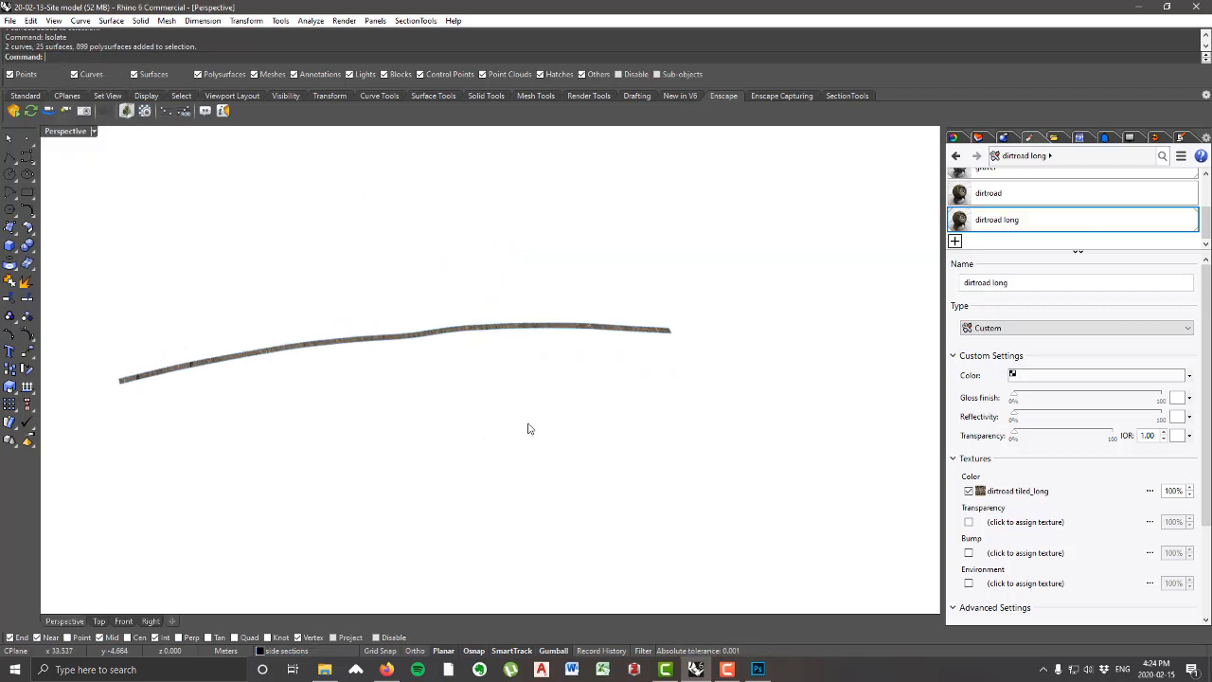
right_drag(476, 360, 325, 347)
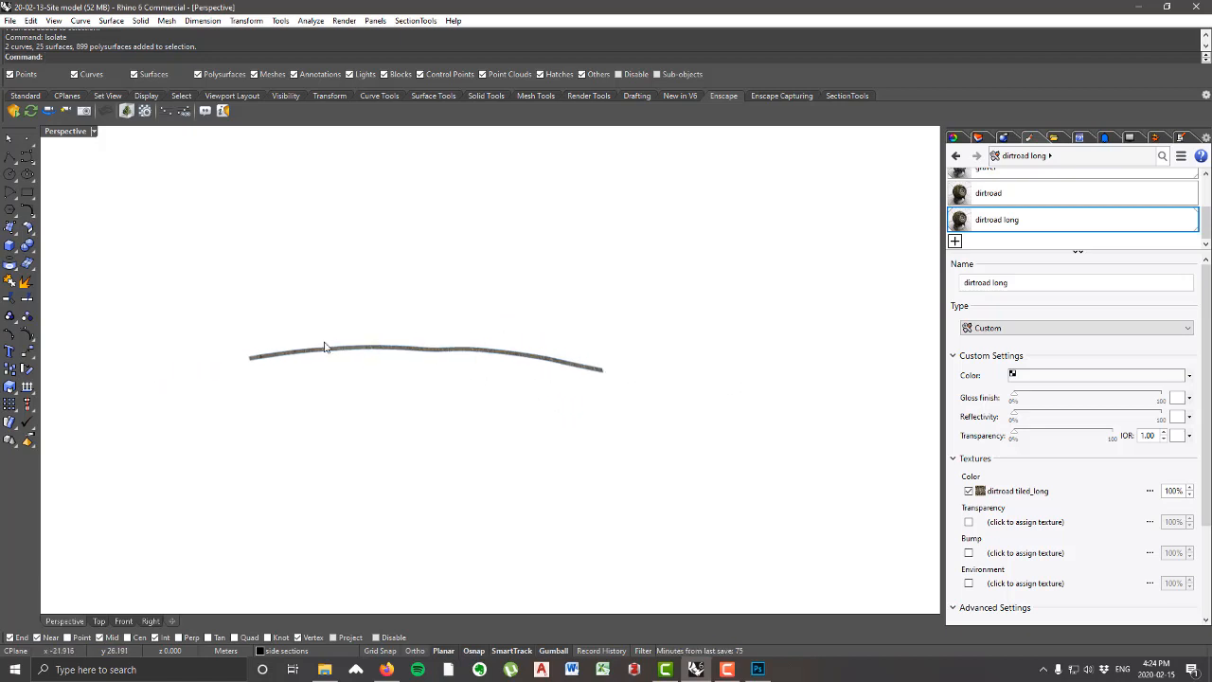
double_click(79, 134)
double_click(47, 135)
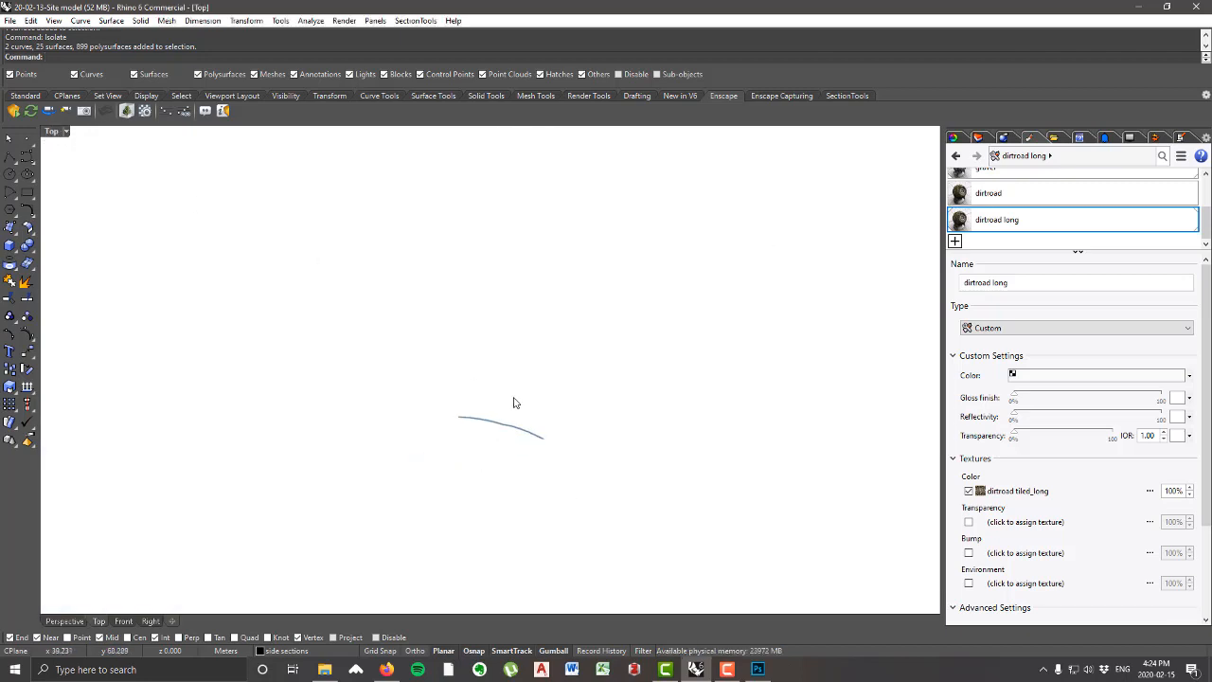
scroll(528, 430, up, 5)
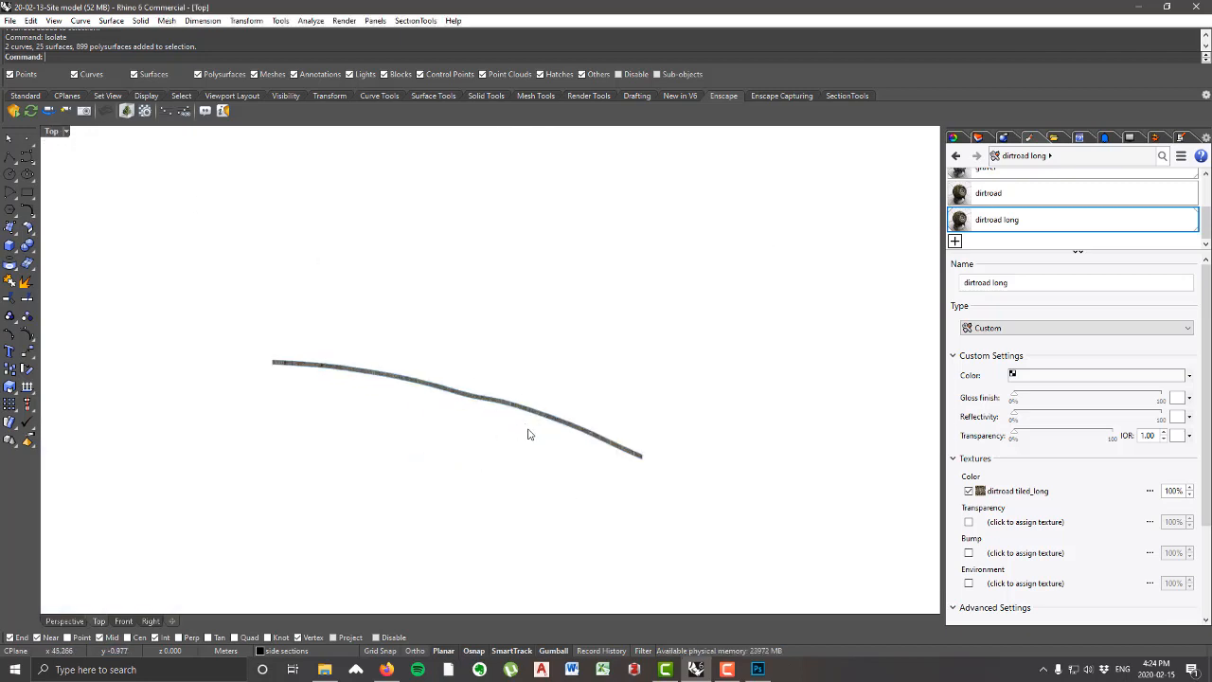
Step: Set the Top viewport's display mode to Shaded
click(54, 21)
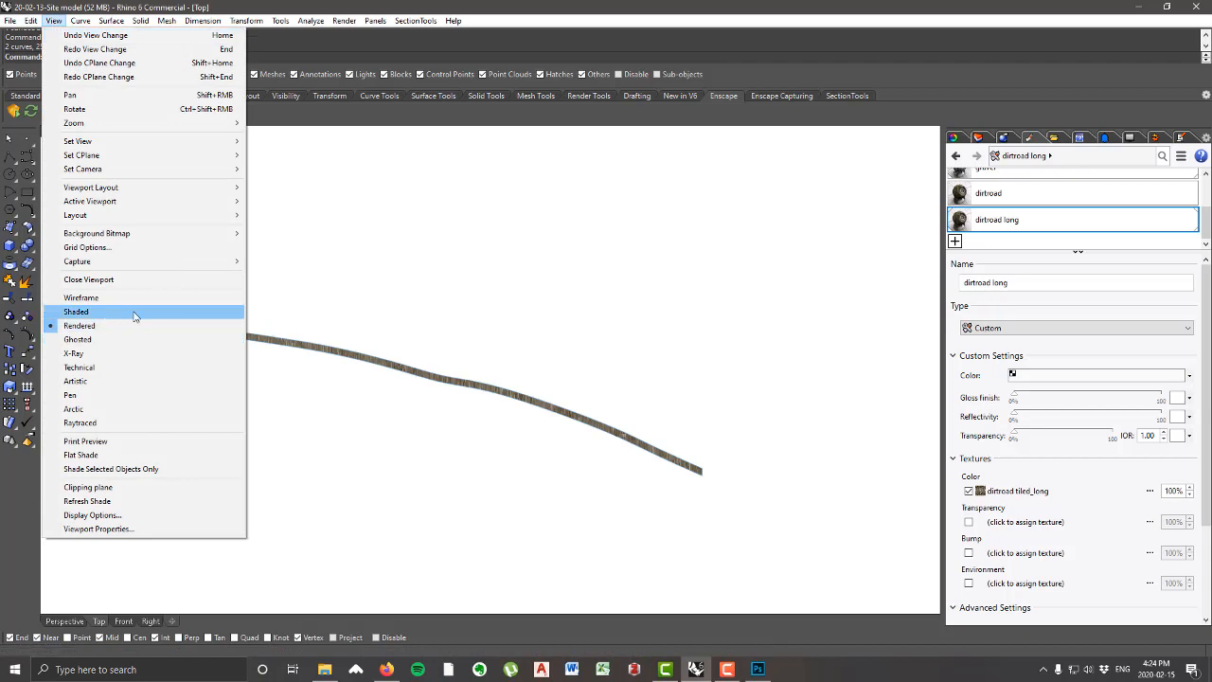
click(105, 313)
scroll(462, 327, down, 2)
scroll(447, 378, up, 3)
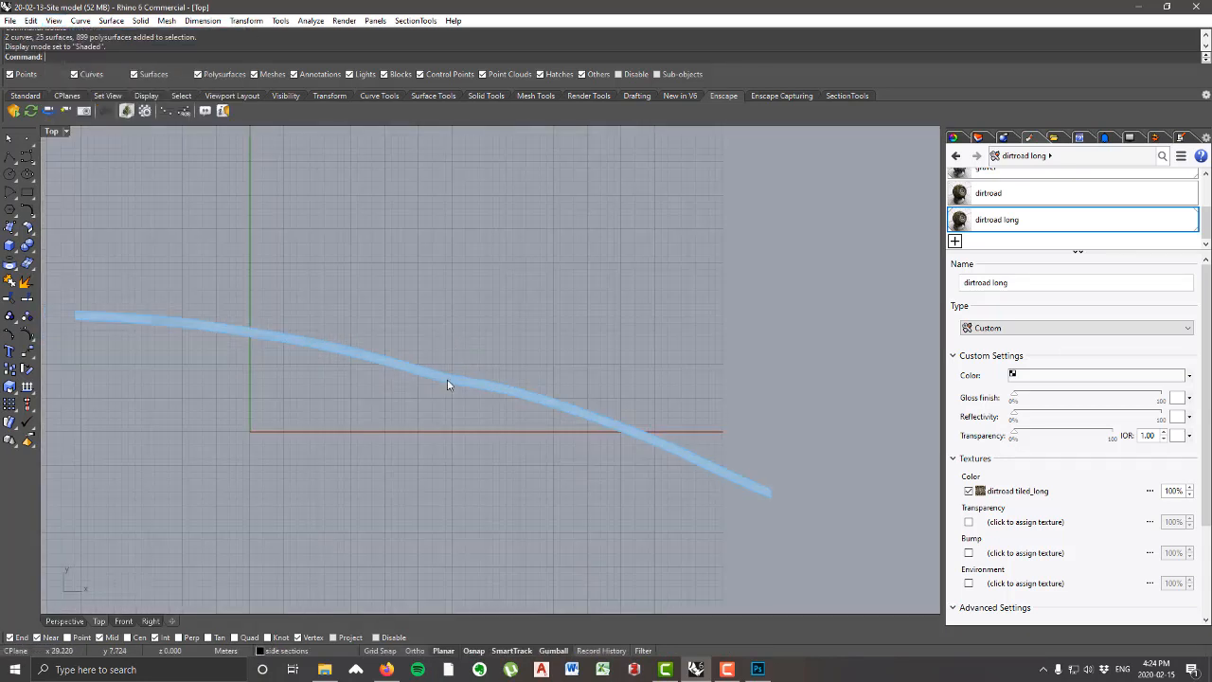
Step: Select the curved road surface and open its texture mapping properties
click(447, 377)
scroll(546, 340, down, 3)
click(450, 288)
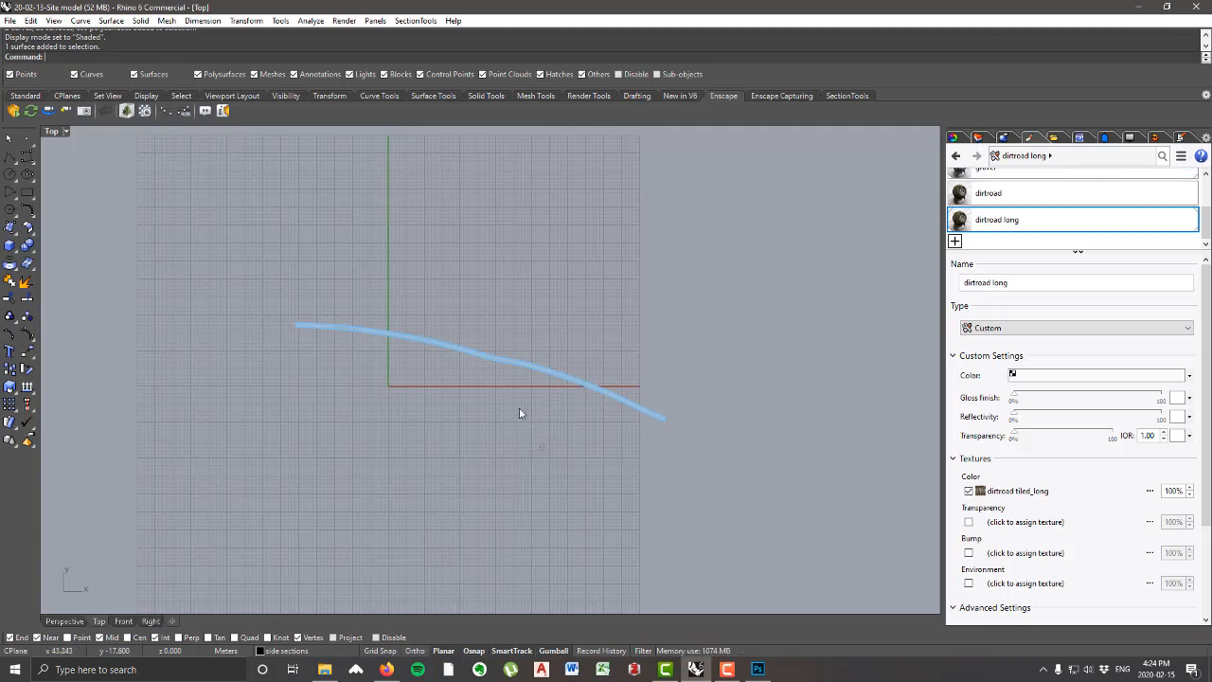
click(475, 356)
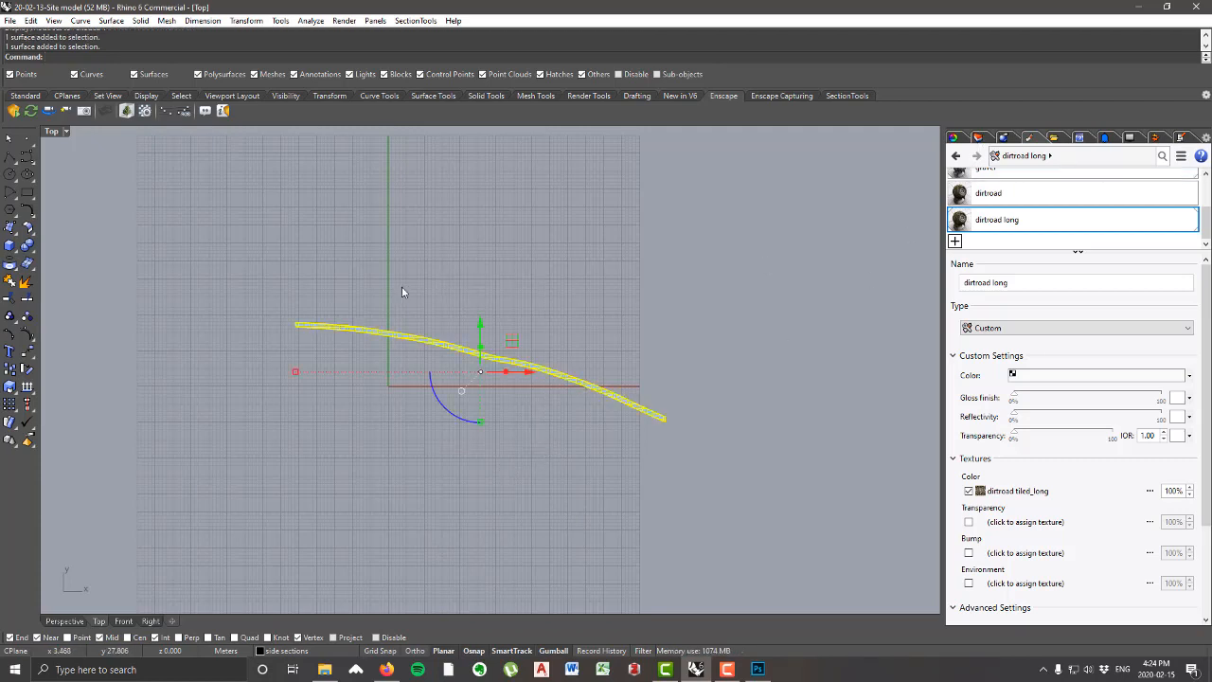
click(962, 139)
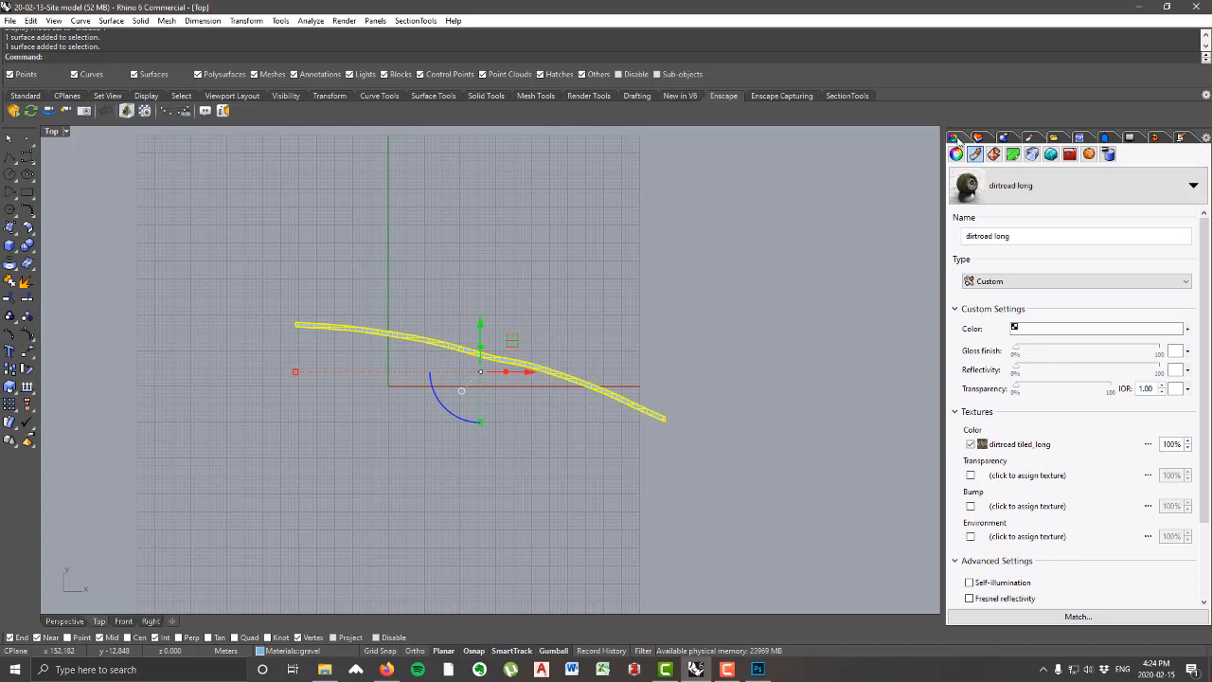
click(994, 156)
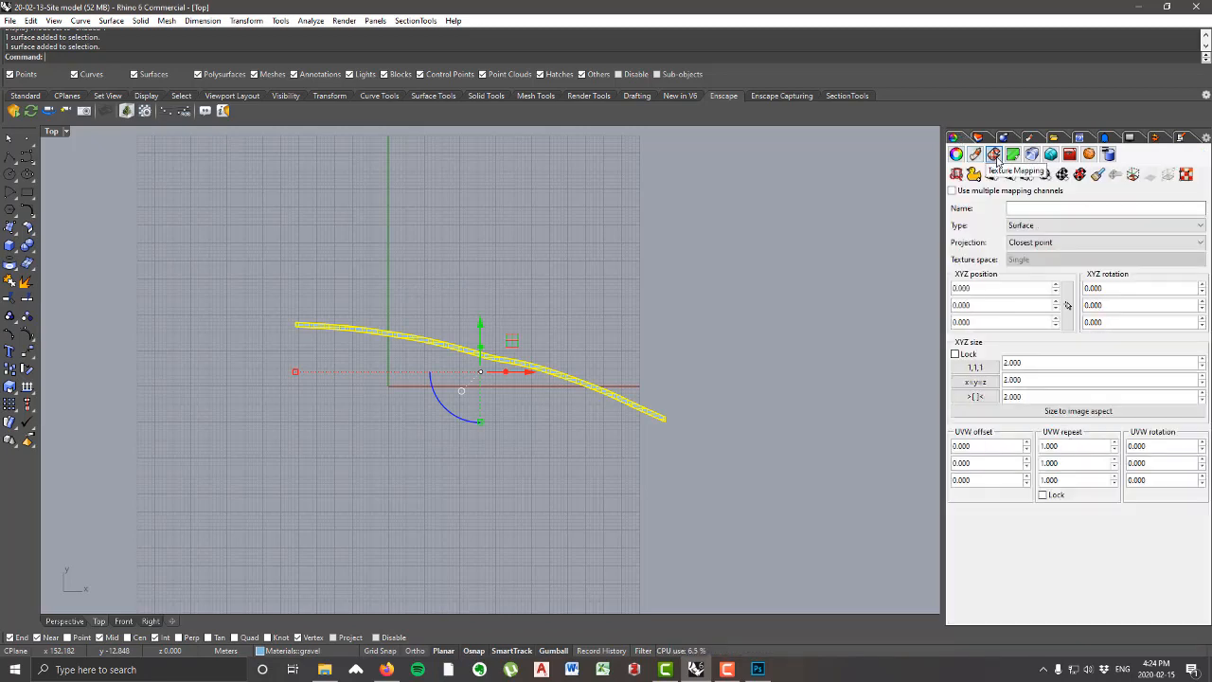
Step: Start the UV Editor for the road surface and place its UV region as a long, thin horizontal rectangle beside the road
click(1191, 178)
scroll(402, 205, down, 6)
scroll(521, 223, up, 6)
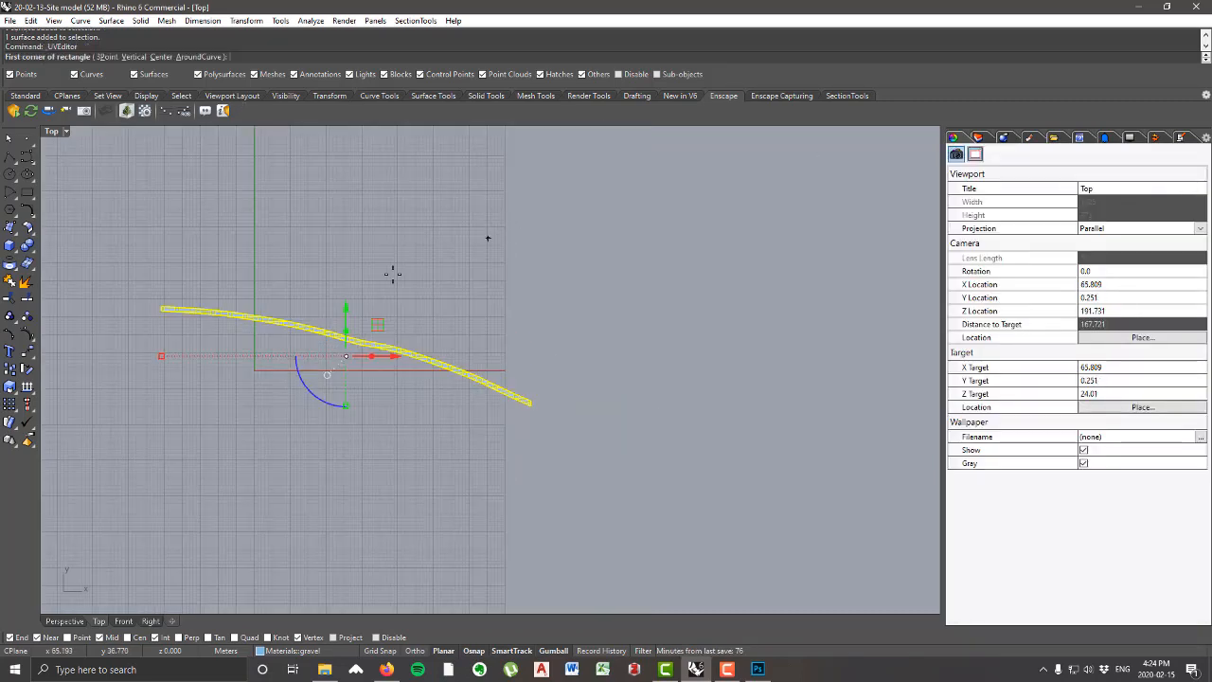
scroll(439, 258, down, 3)
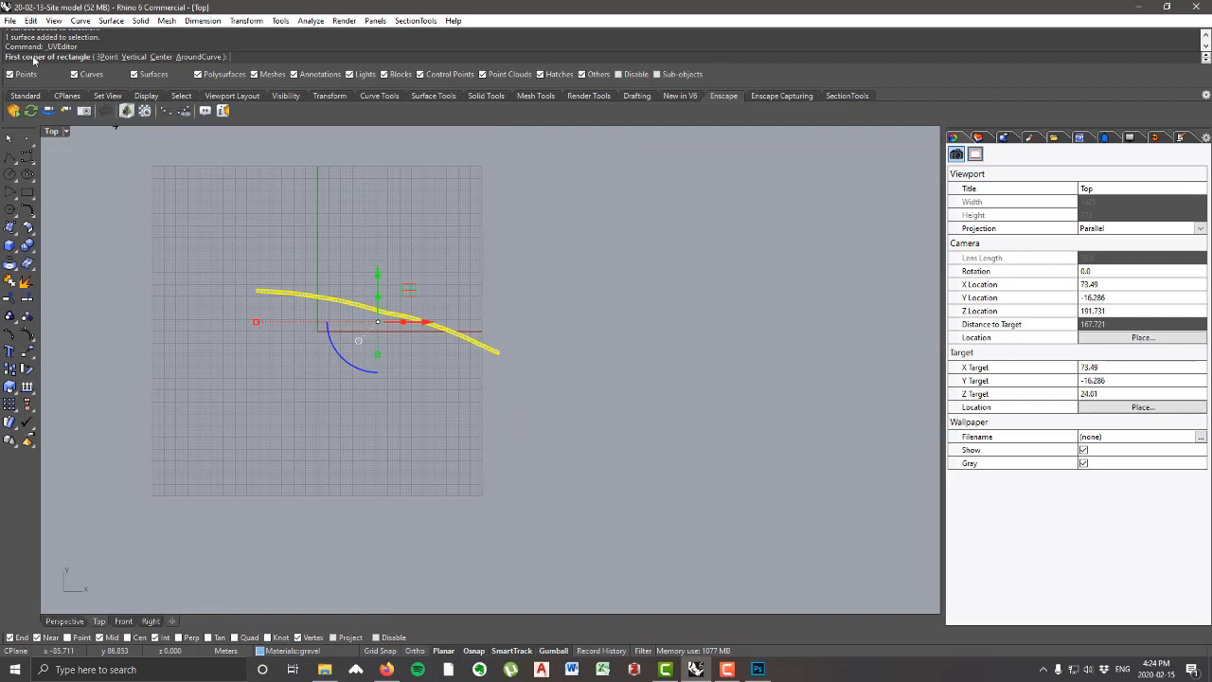
click(476, 237)
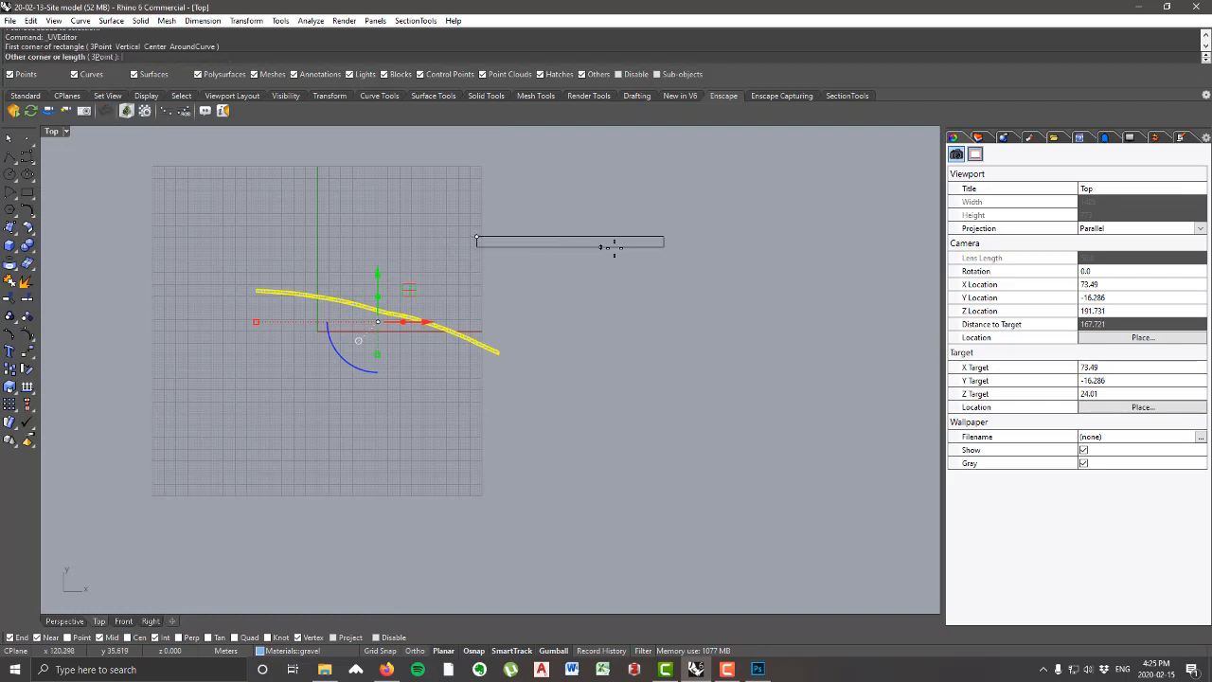
scroll(691, 246, up, 3)
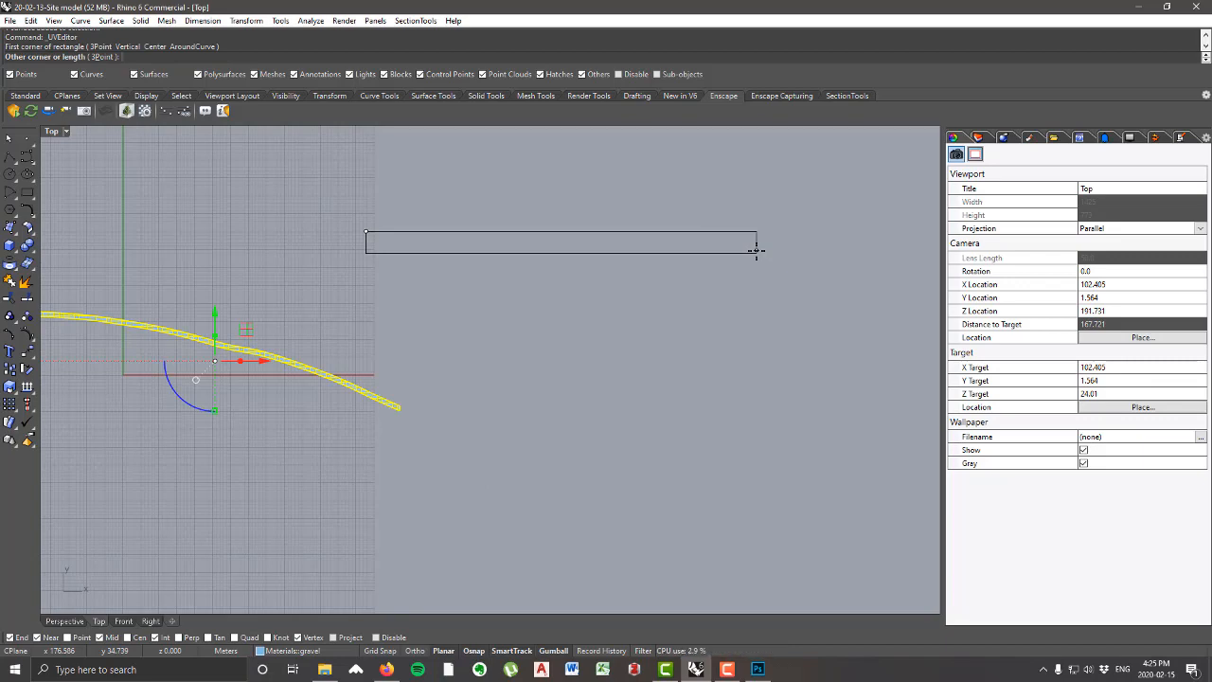
click(755, 250)
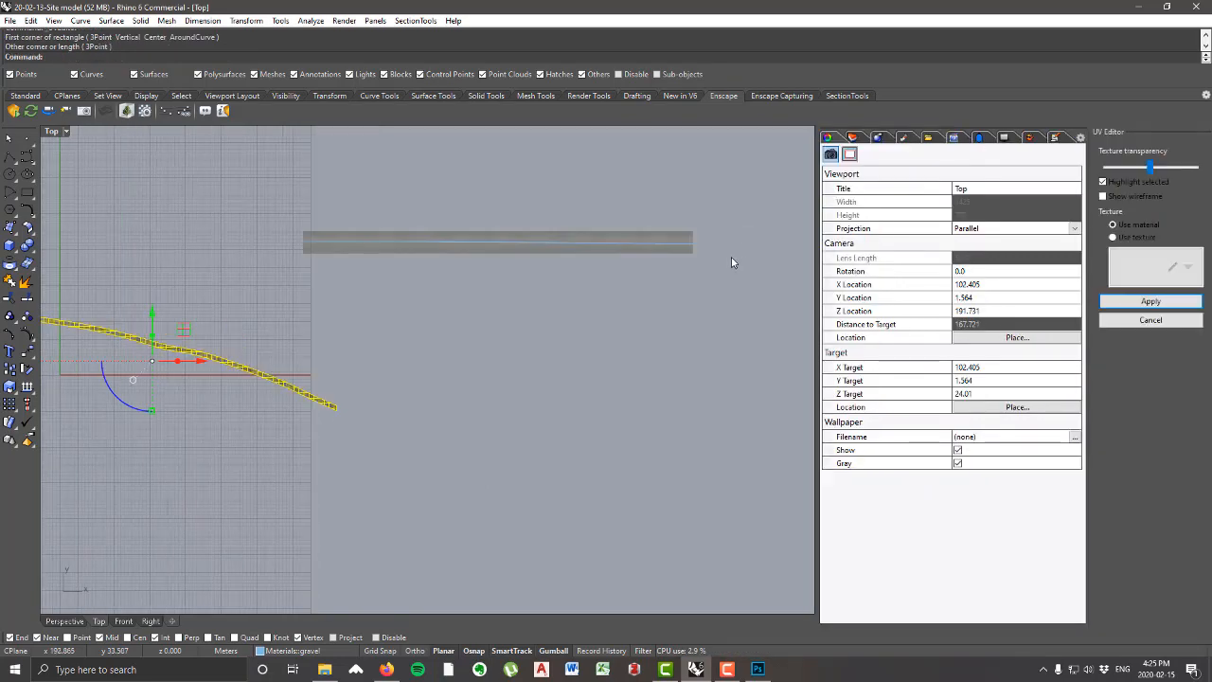
Step: Compare the UV mesh lying over the dirt road image with the texture it produces on the curved road surface
scroll(483, 242, up, 3)
scroll(540, 254, up, 3)
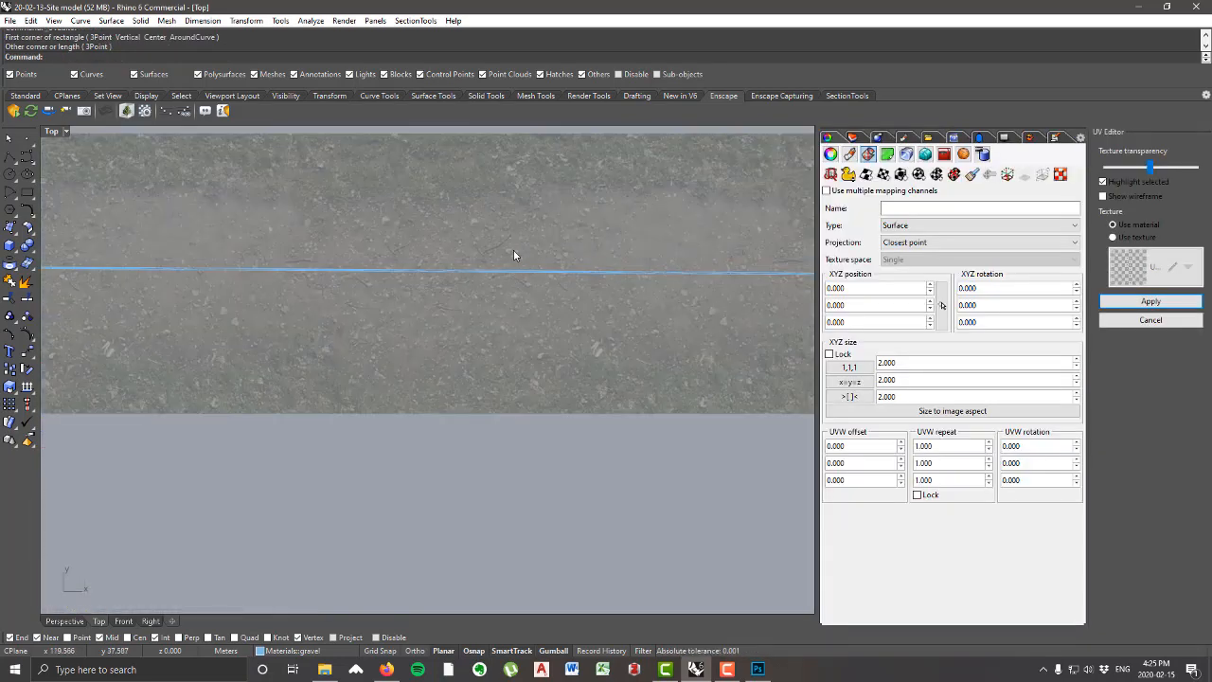
scroll(606, 268, down, 5)
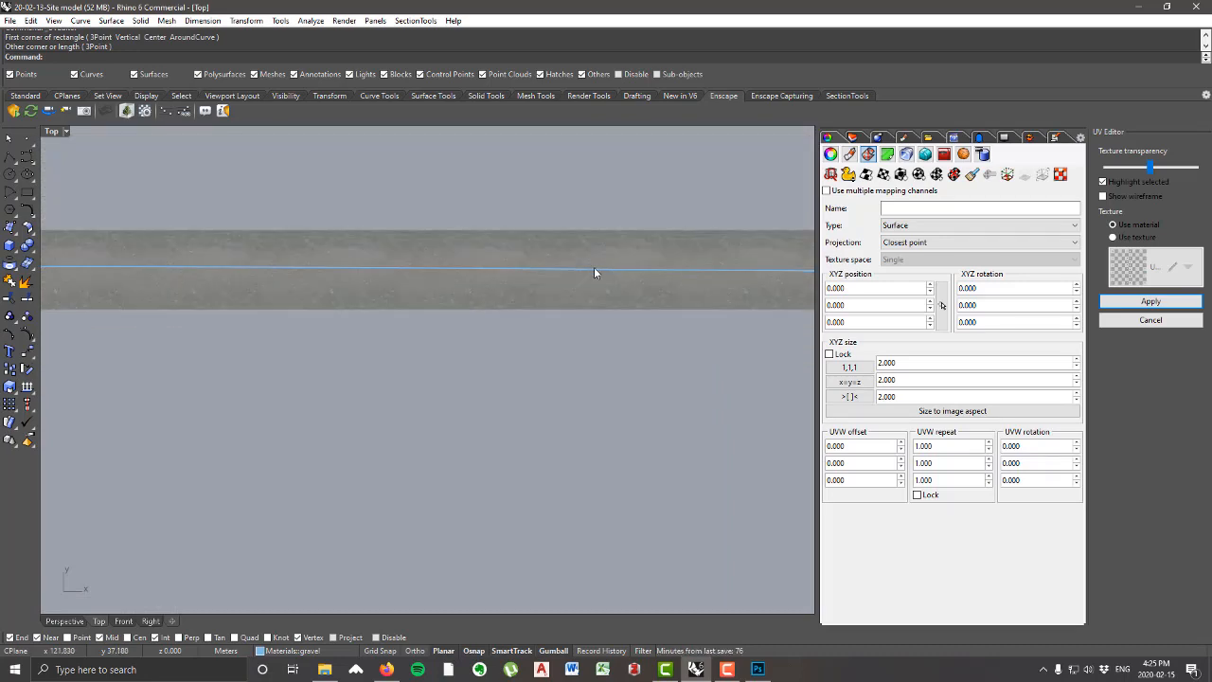
scroll(566, 265, up, 4)
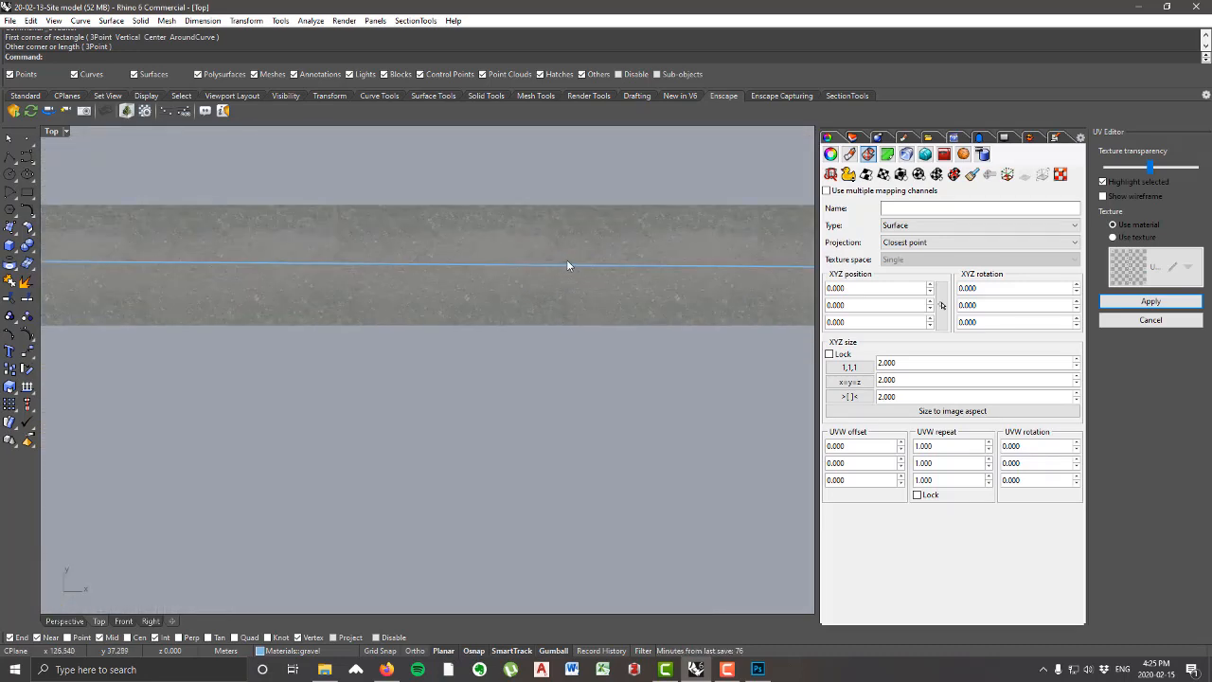
scroll(603, 268, down, 3)
scroll(604, 266, down, 8)
click(567, 440)
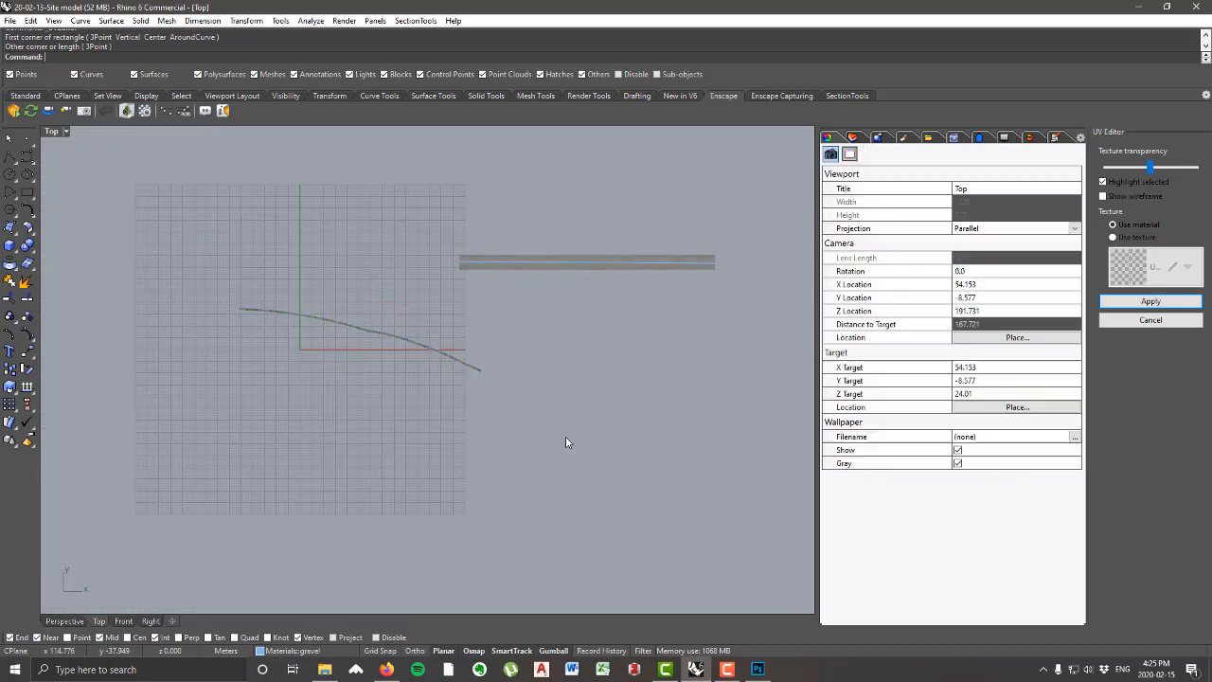
scroll(368, 343, up, 15)
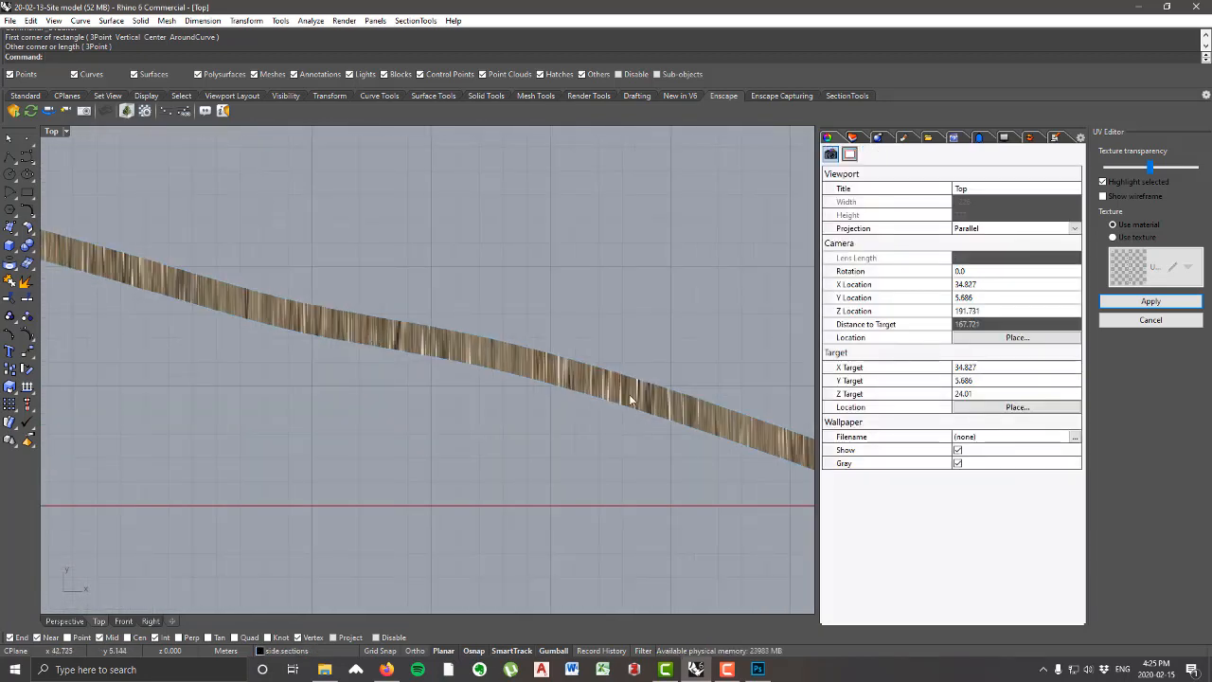
scroll(585, 378, down, 12)
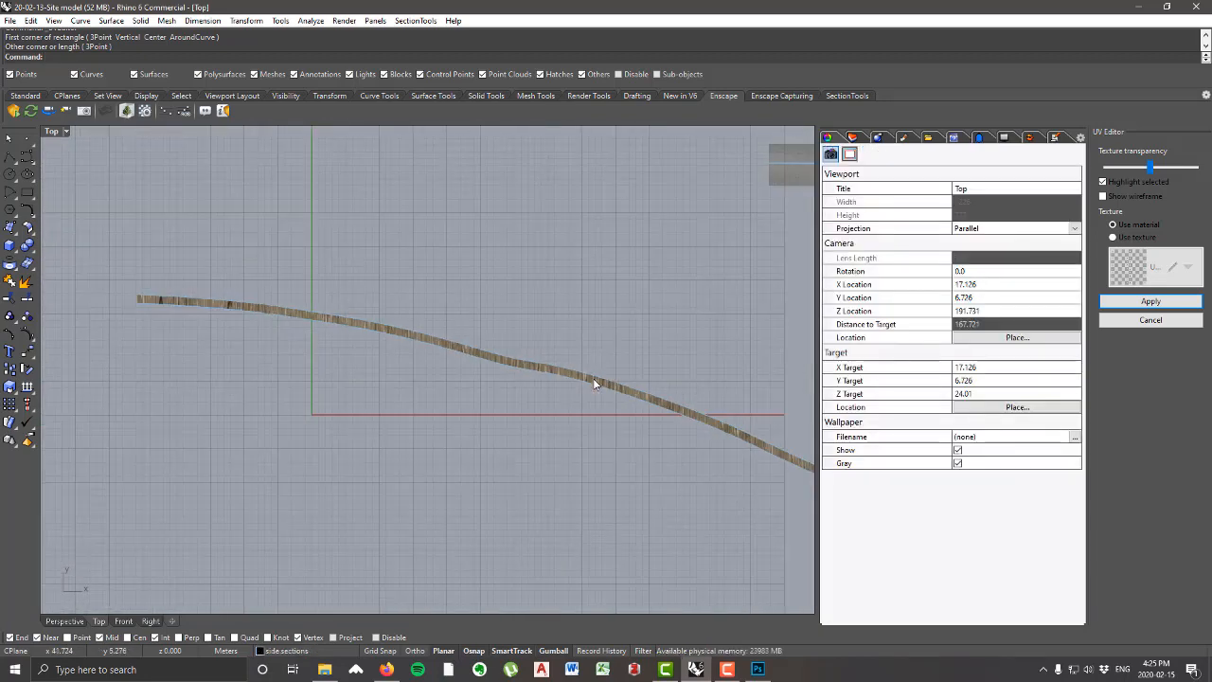
Step: Inspect the road's UV mesh from one end of the dirt road image strip to the other, checking its height against the image
right_drag(584, 339, 208, 409)
scroll(398, 242, up, 10)
scroll(343, 245, up, 6)
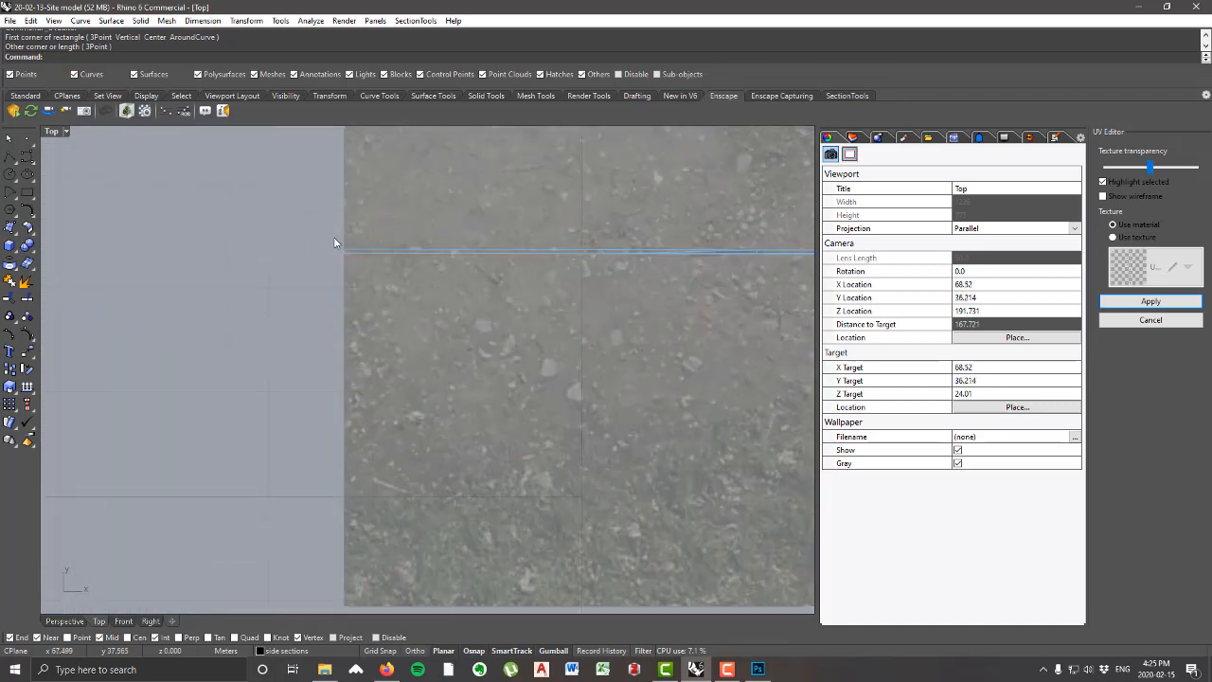
click(380, 268)
scroll(270, 280, down, 2)
scroll(289, 281, down, 3)
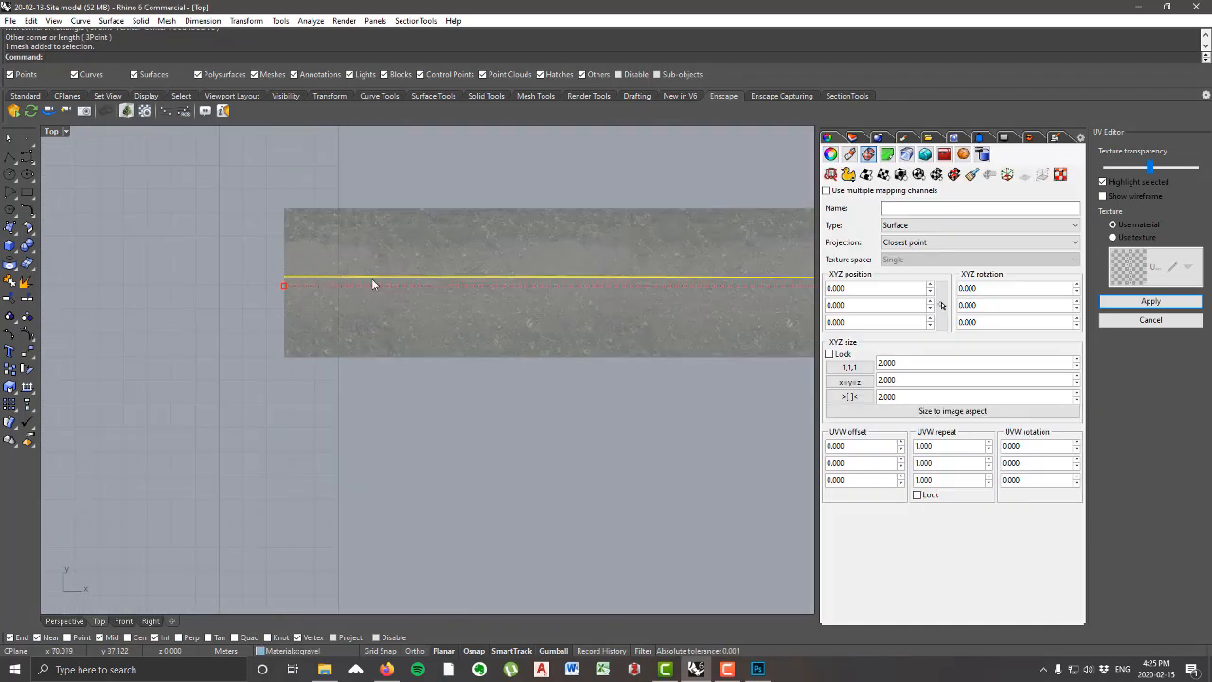
right_drag(775, 286, 445, 288)
scroll(554, 297, down, 6)
right_drag(558, 300, 303, 287)
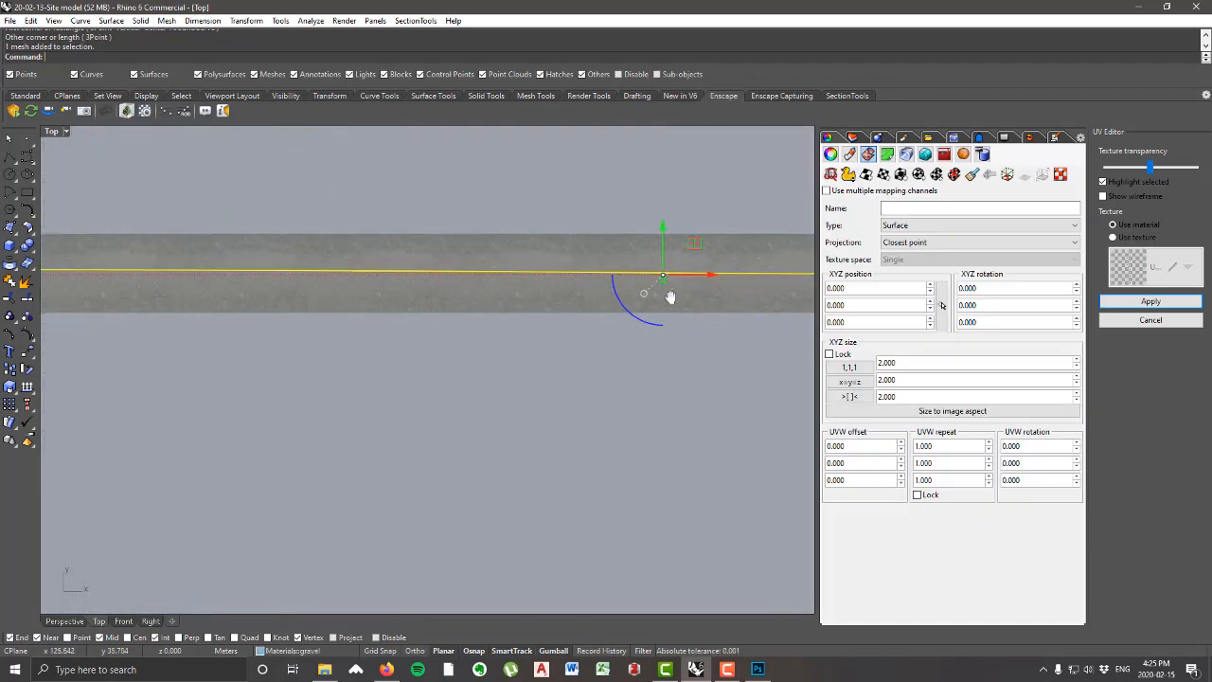
right_drag(671, 297, 338, 285)
right_drag(803, 280, 474, 269)
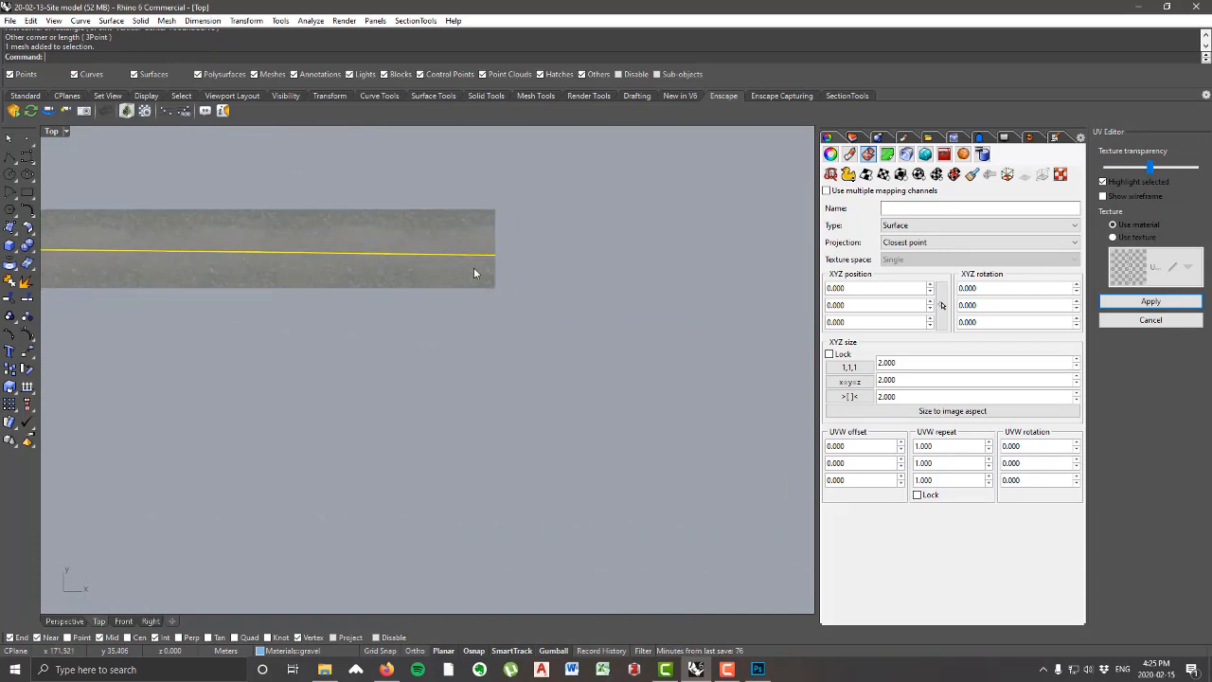
scroll(587, 263, down, 2)
scroll(592, 262, down, 8)
right_drag(271, 338, 513, 330)
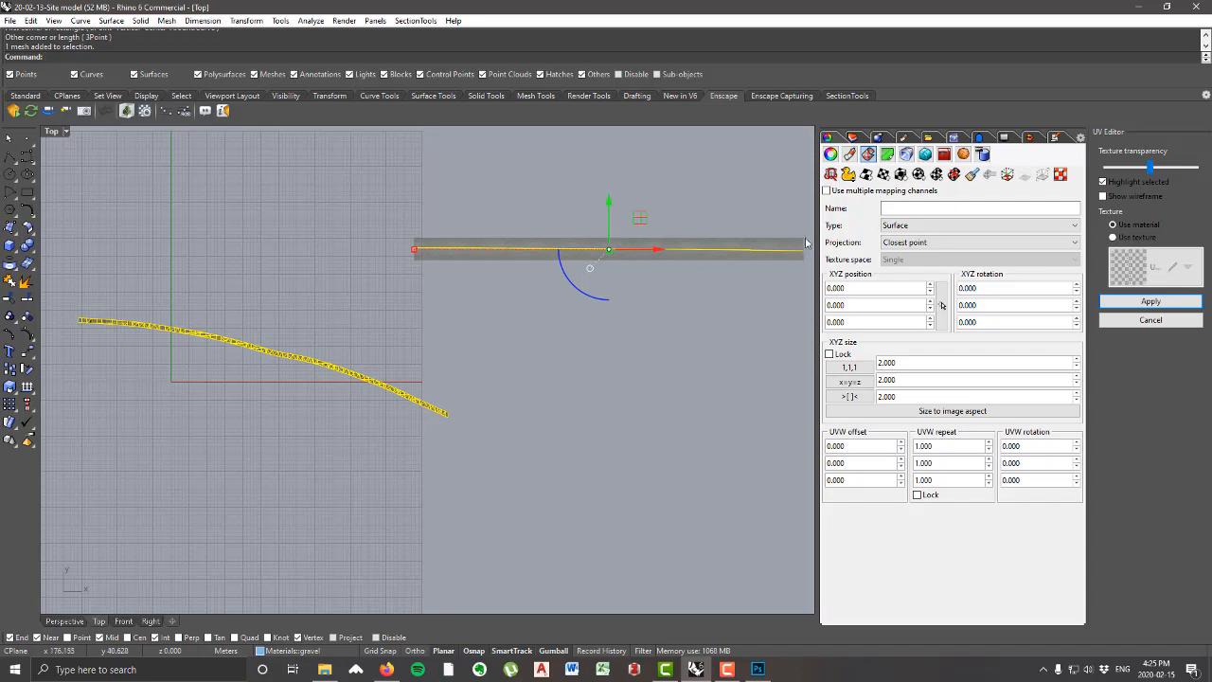
right_drag(598, 370, 638, 370)
click(584, 364)
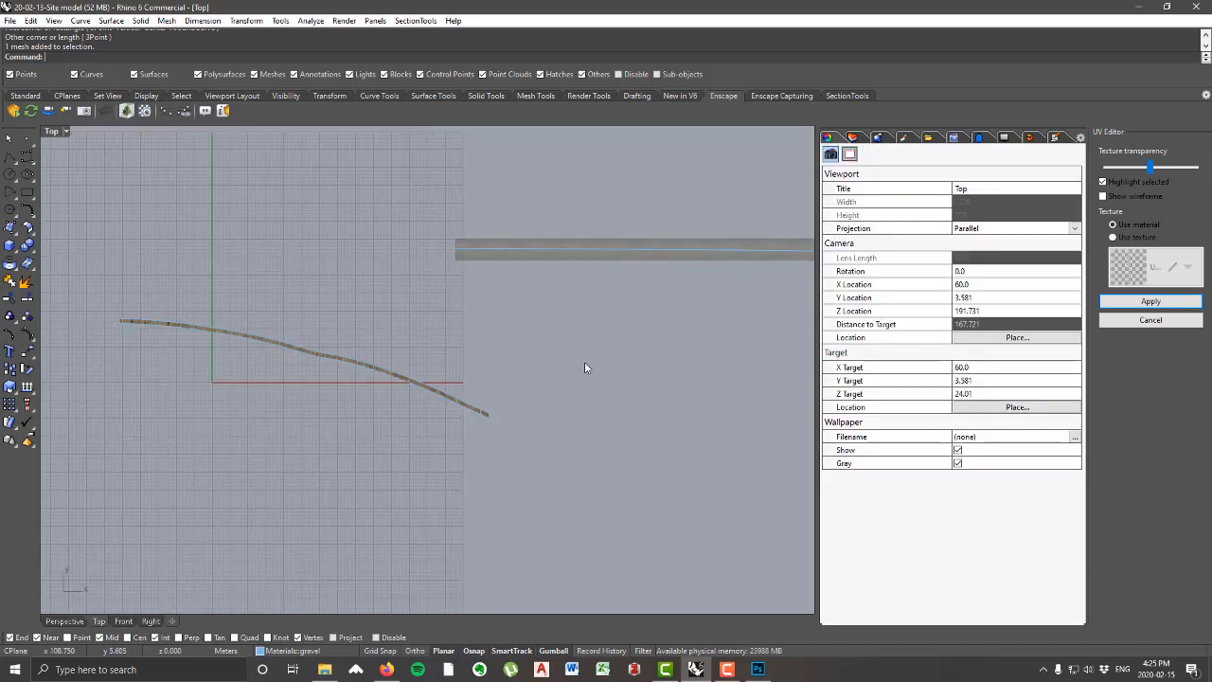
Step: Scale the road's UV mesh up in the vertical direction only, deselect it, and check the texture on the curved road
click(563, 250)
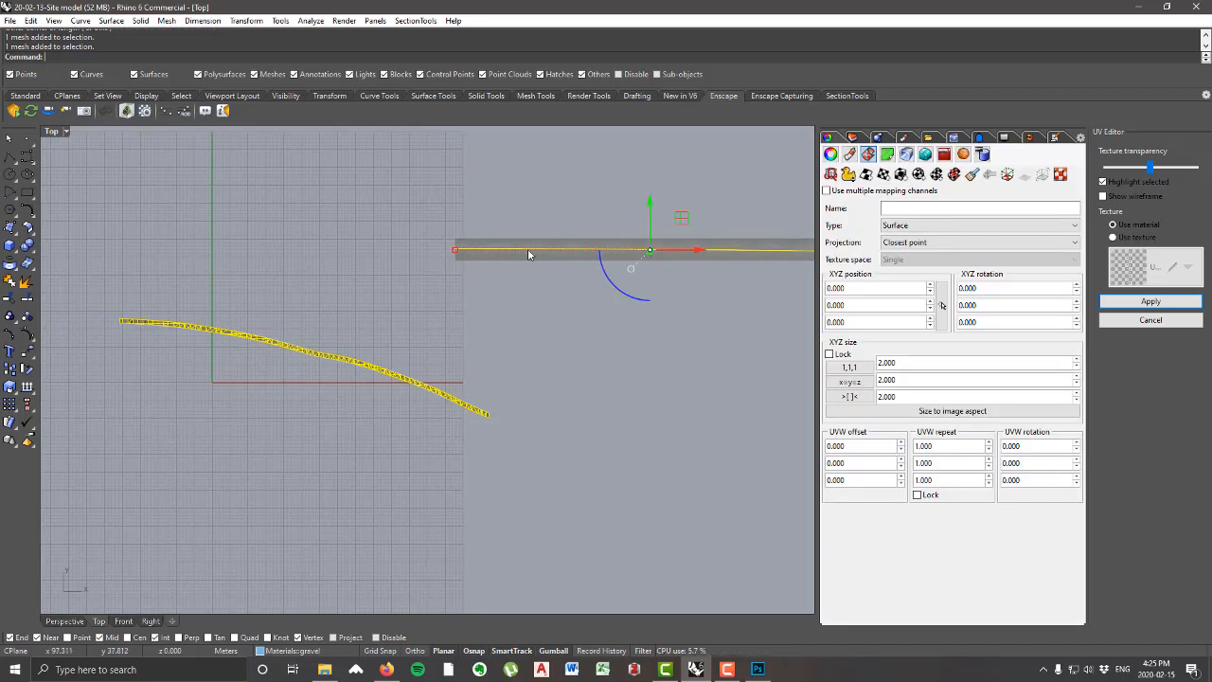
scroll(652, 249, up, 10)
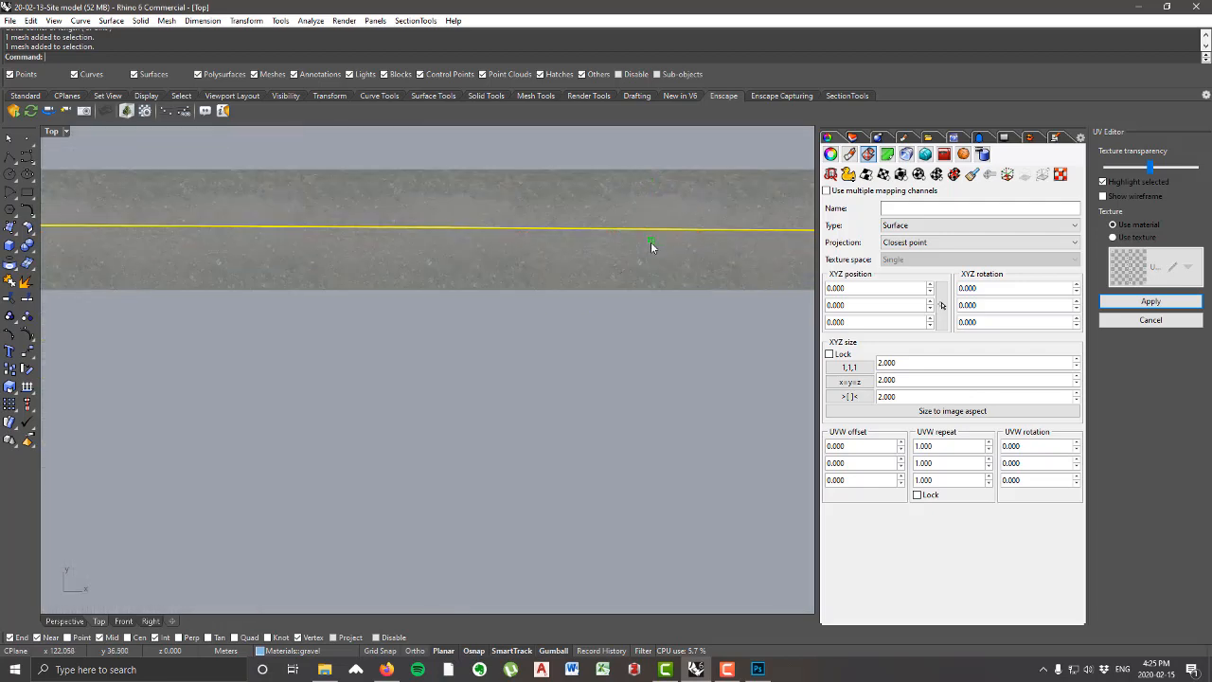
drag(652, 249, 661, 346)
scroll(568, 341, down, 6)
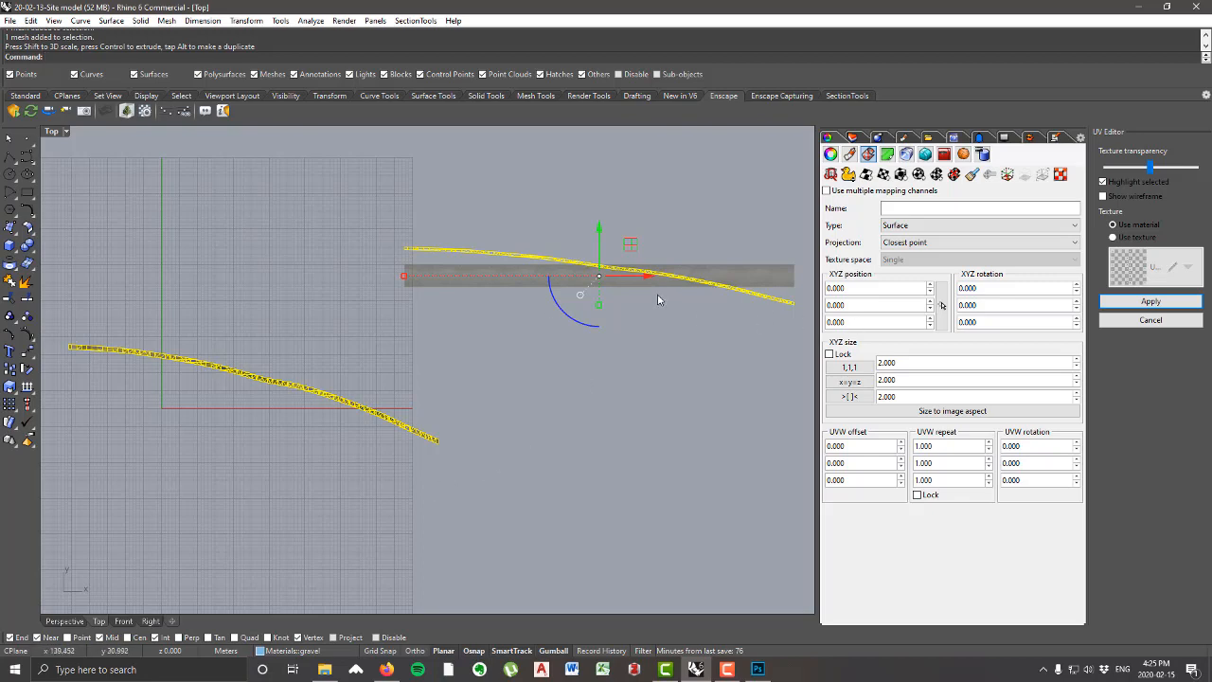
scroll(670, 418, up, 2)
key(Escape)
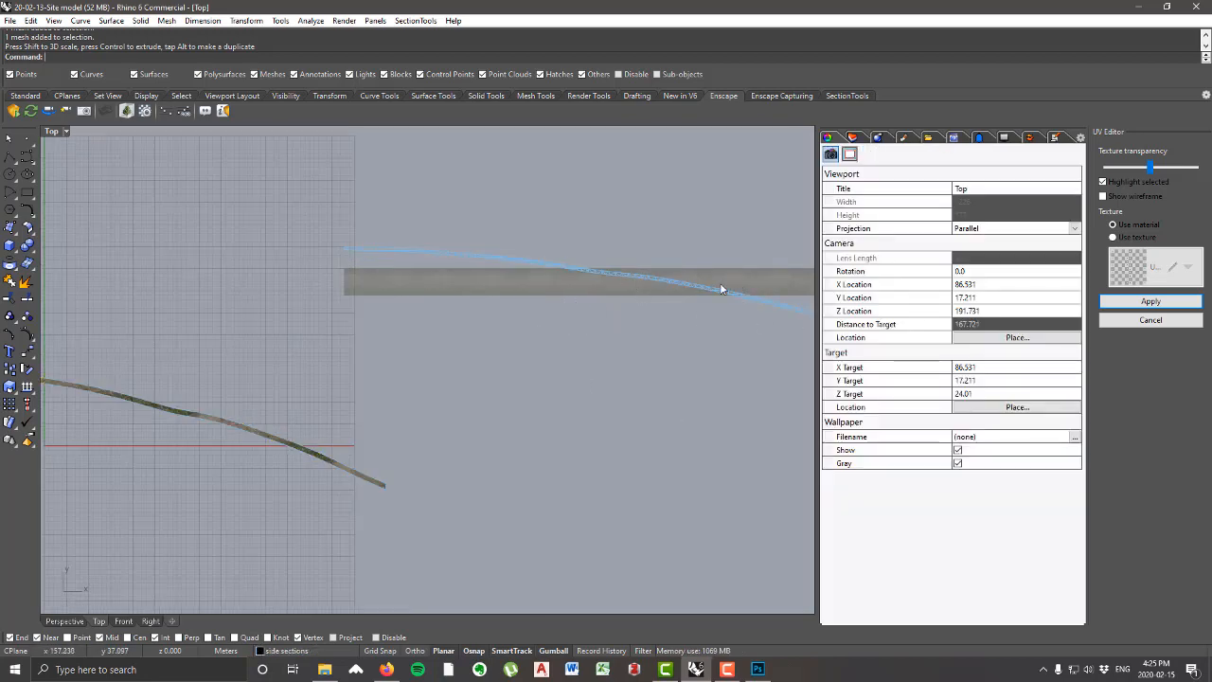
scroll(305, 379, up, 4)
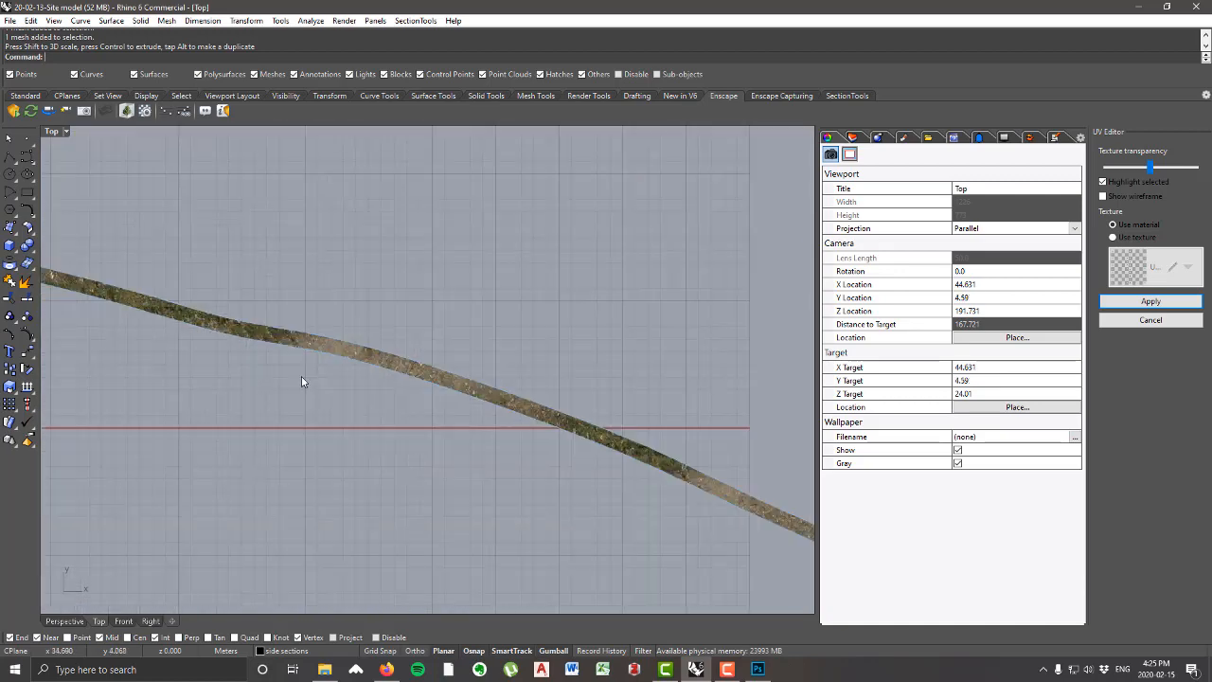
scroll(396, 377, down, 4)
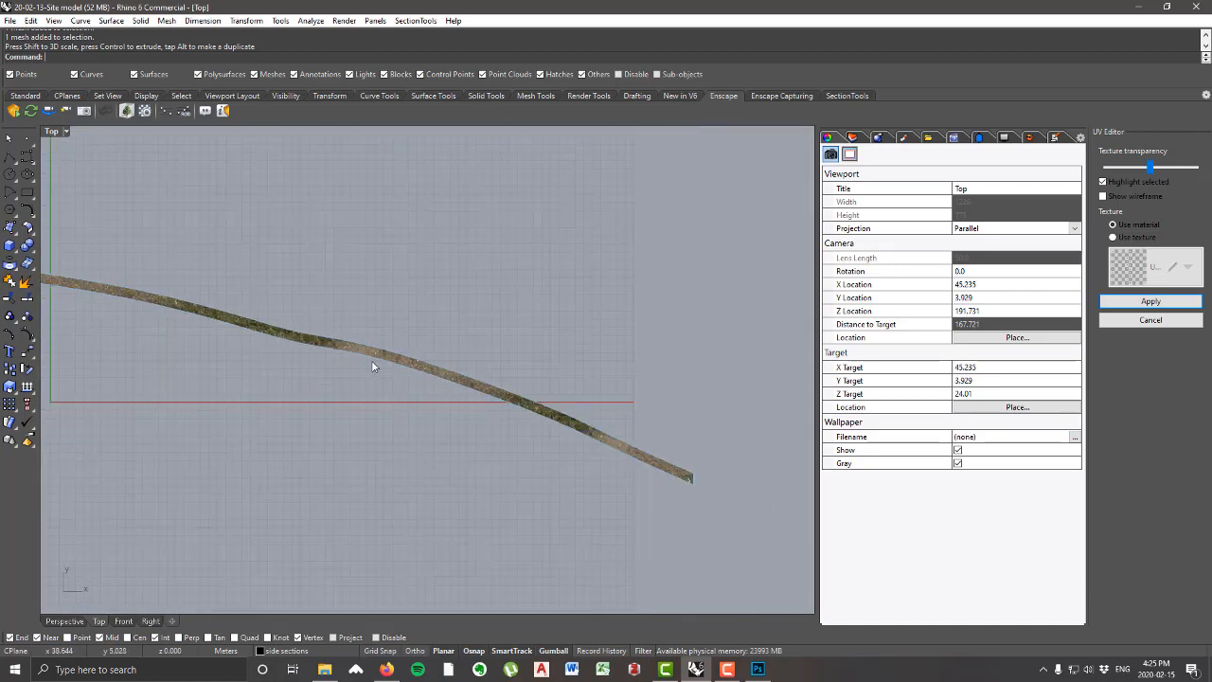
Step: Move the road's UV mesh straight down until it lies clear below the dirt road image strip, and deselect it
right_drag(749, 314, 415, 396)
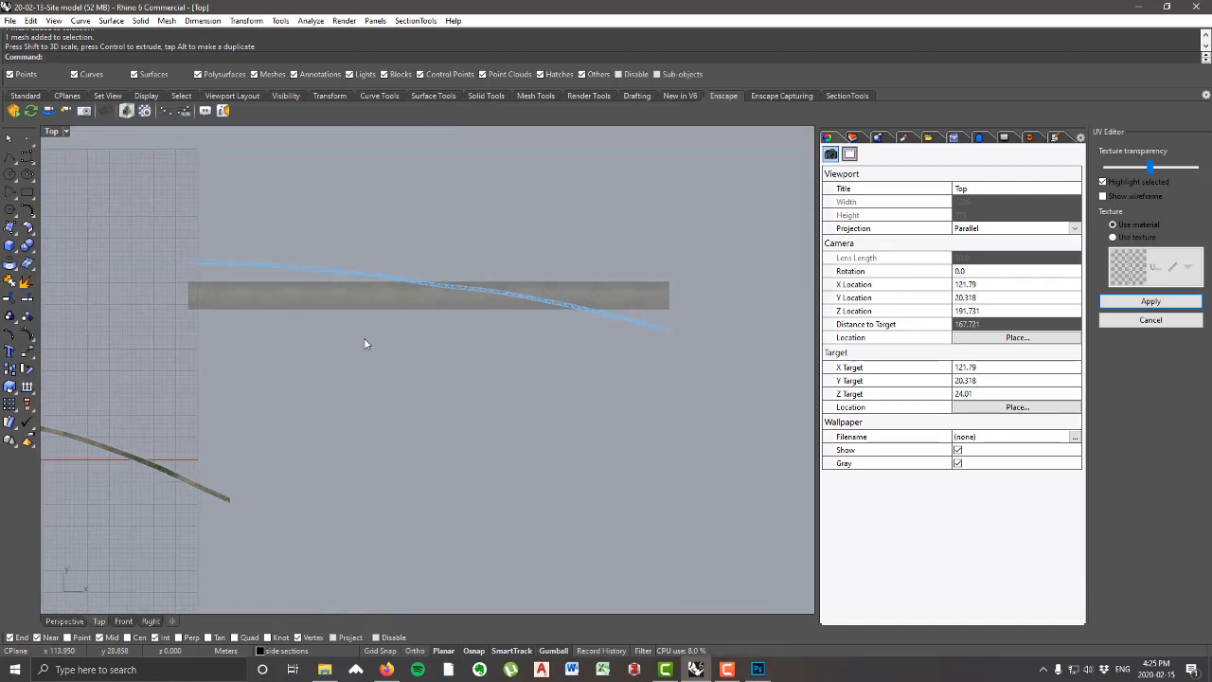
scroll(327, 274, up, 2)
click(197, 256)
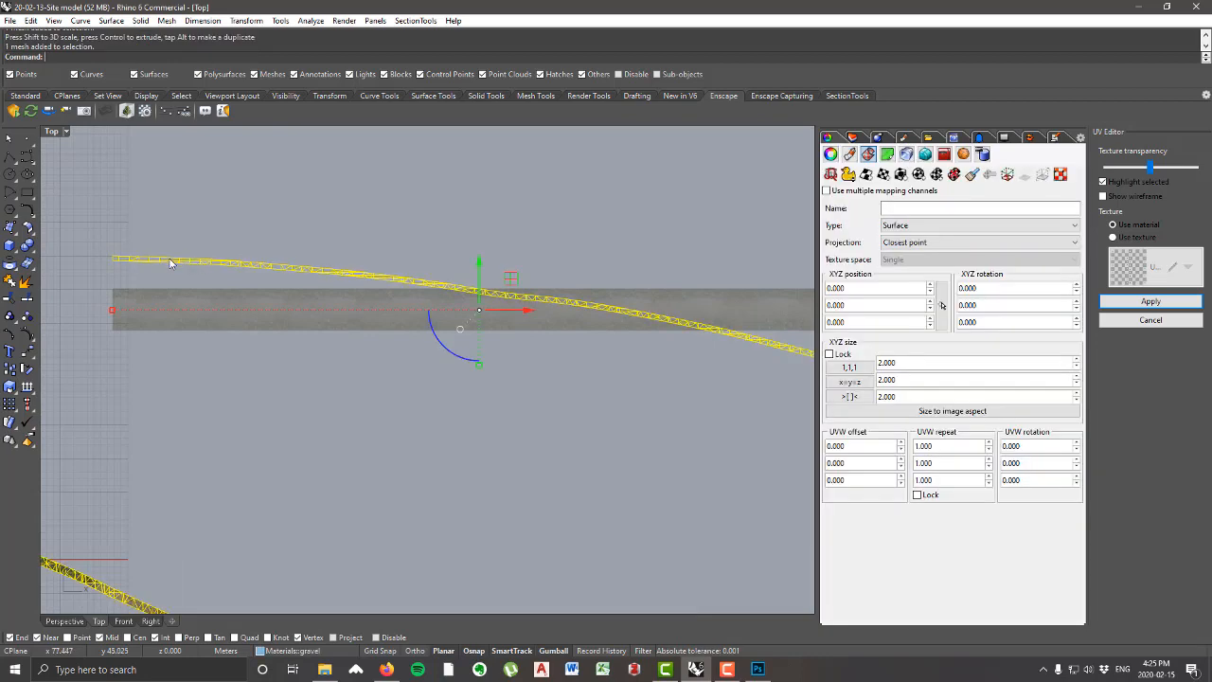
scroll(150, 263, down, 2)
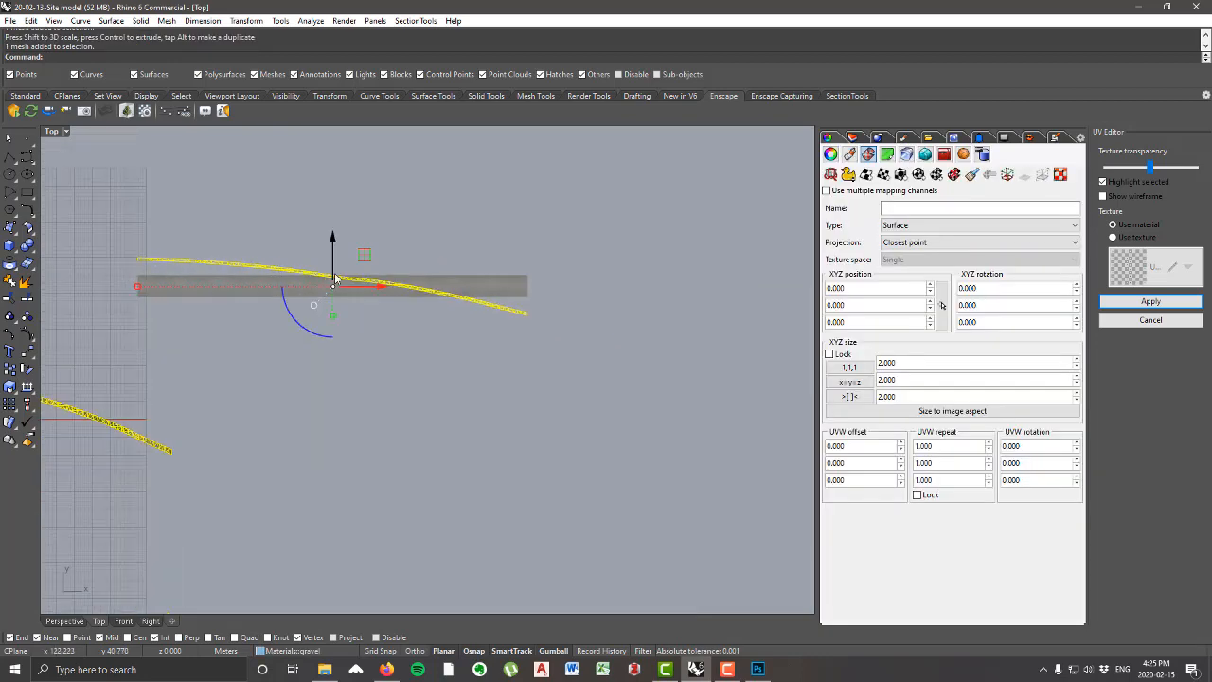
right_drag(492, 328, 683, 370)
scroll(653, 367, up, 3)
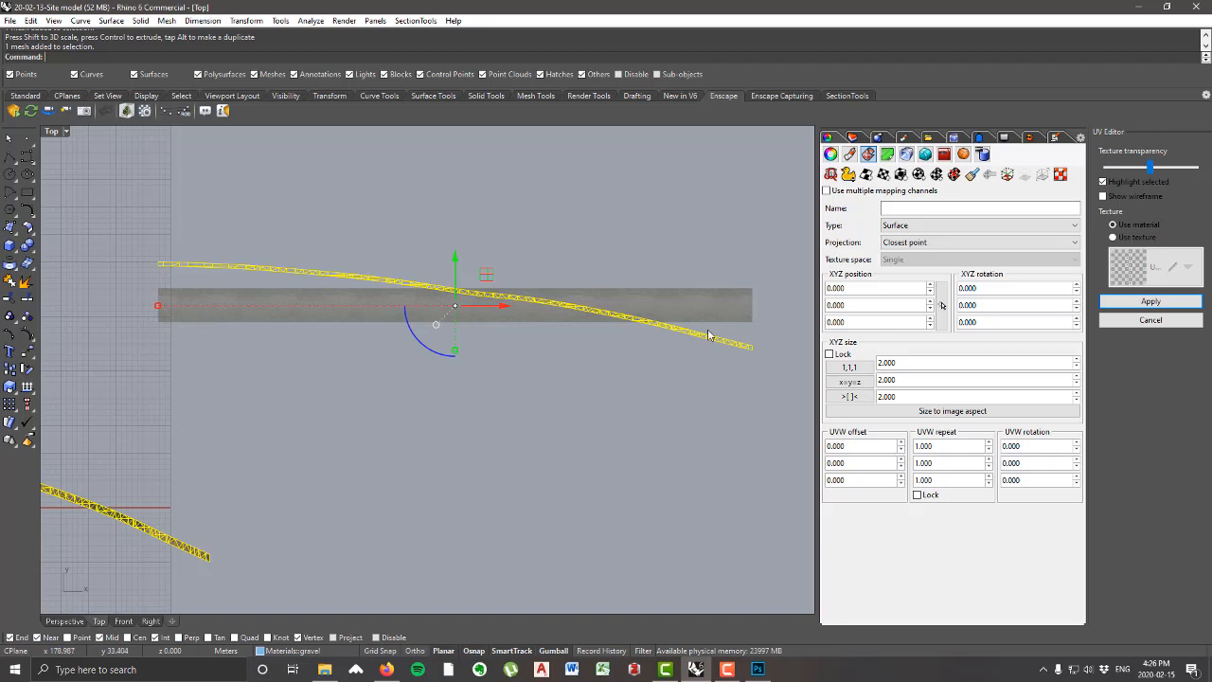
right_drag(359, 325, 361, 336)
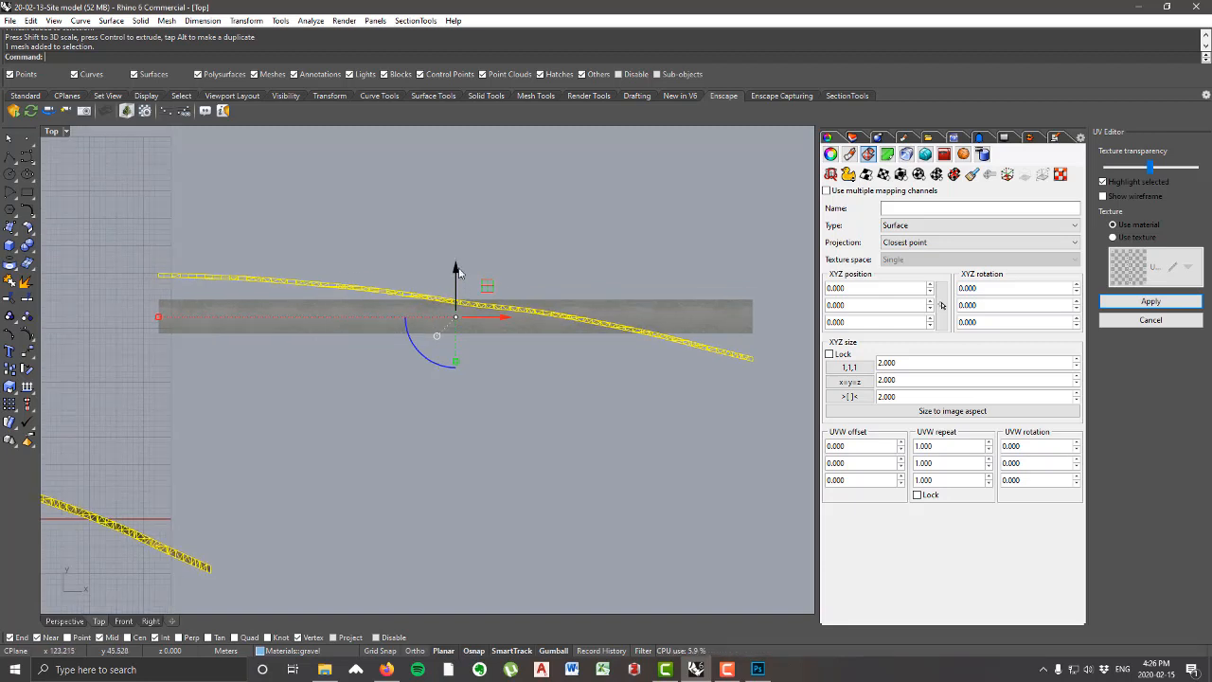
drag(459, 271, 459, 363)
click(402, 354)
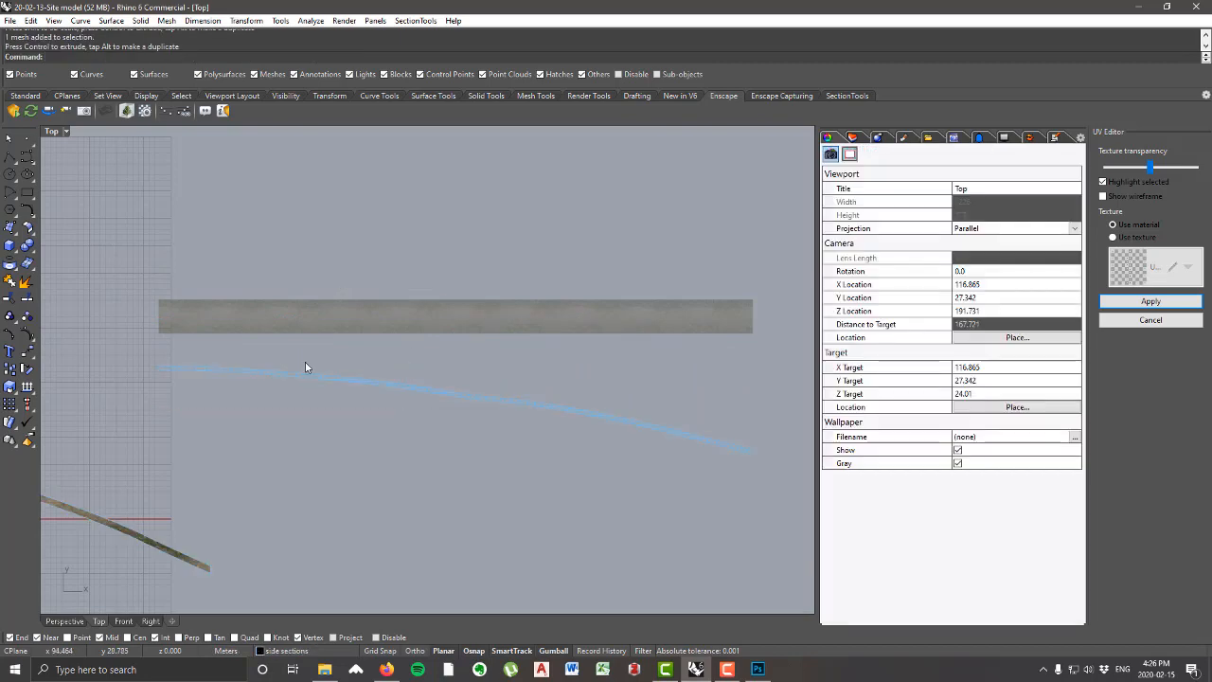
Step: Duplicate the border of the road's UV mesh as a curve and clear the selection
right_drag(323, 365, 320, 364)
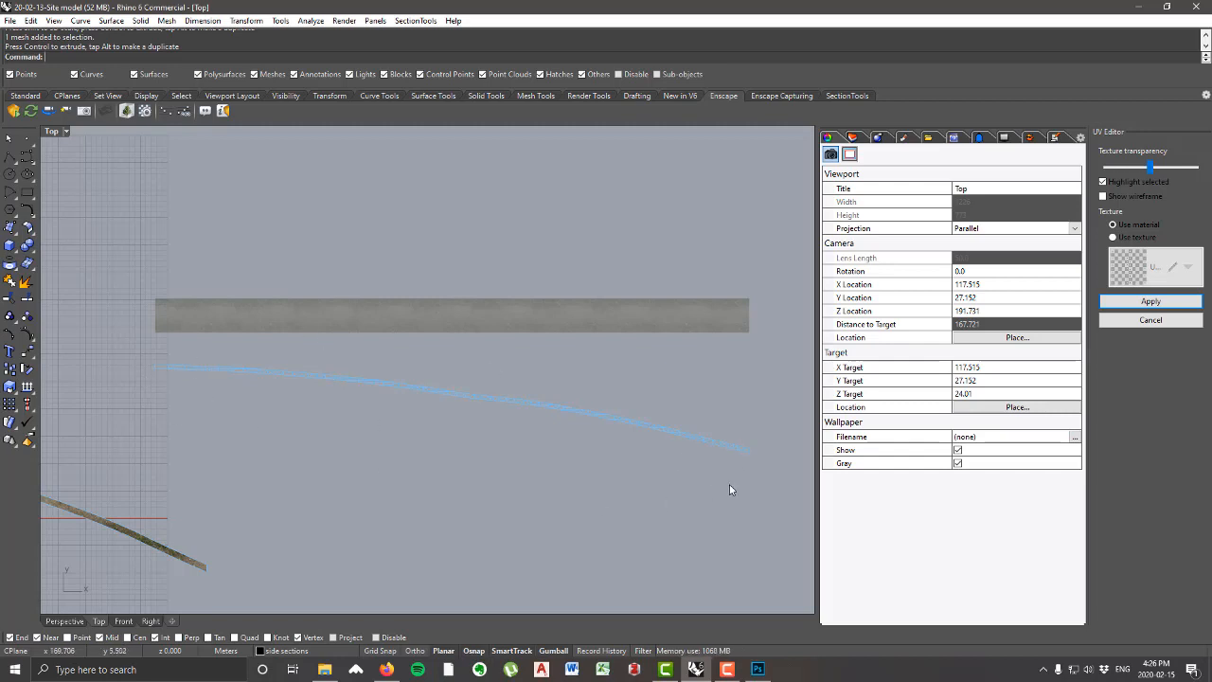
drag(781, 478, 96, 353)
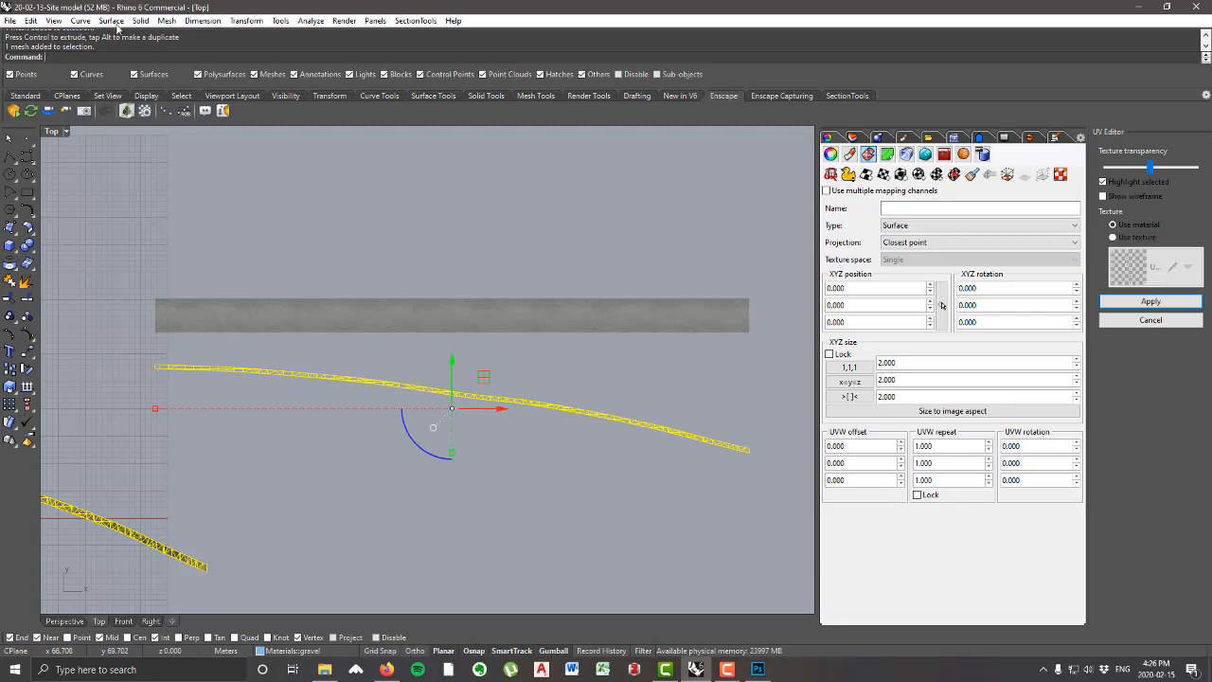
click(81, 21)
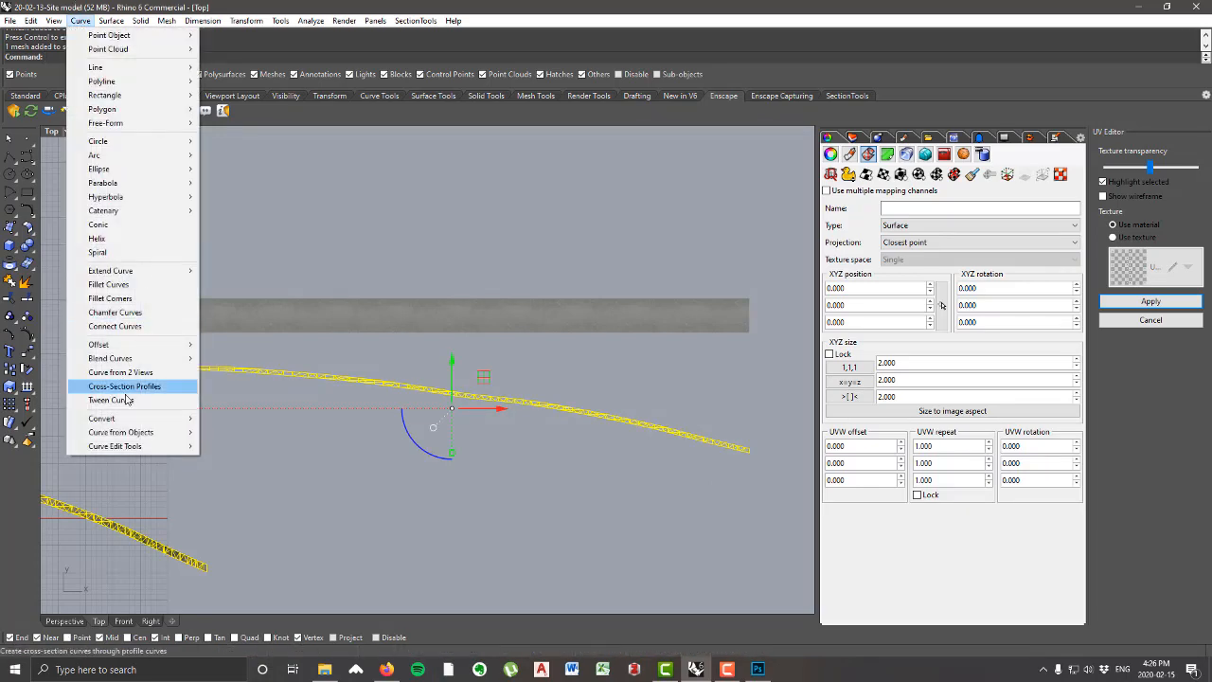
mouse_move(179, 432)
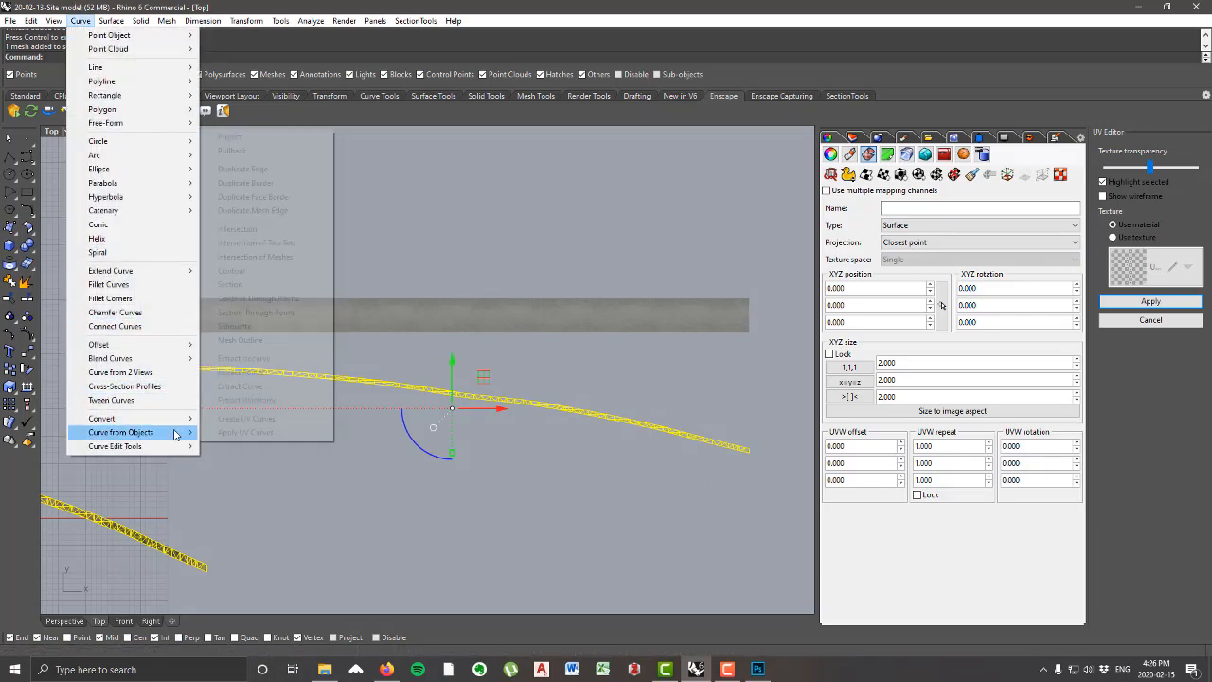
click(268, 185)
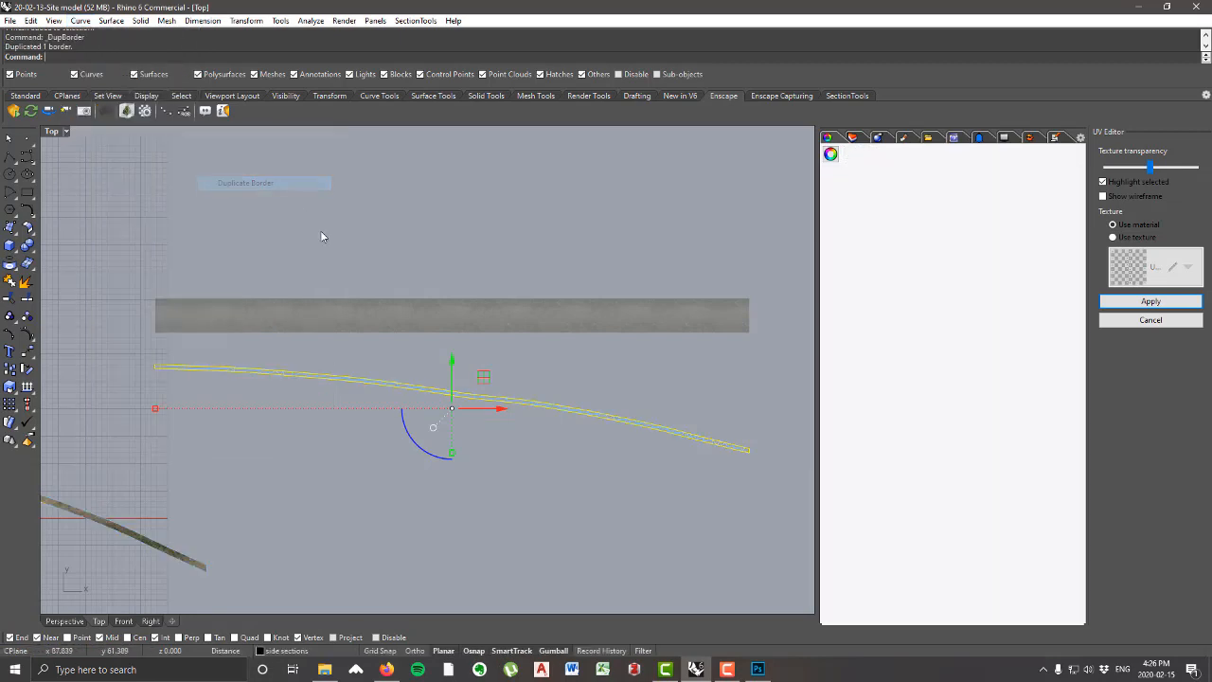
click(430, 392)
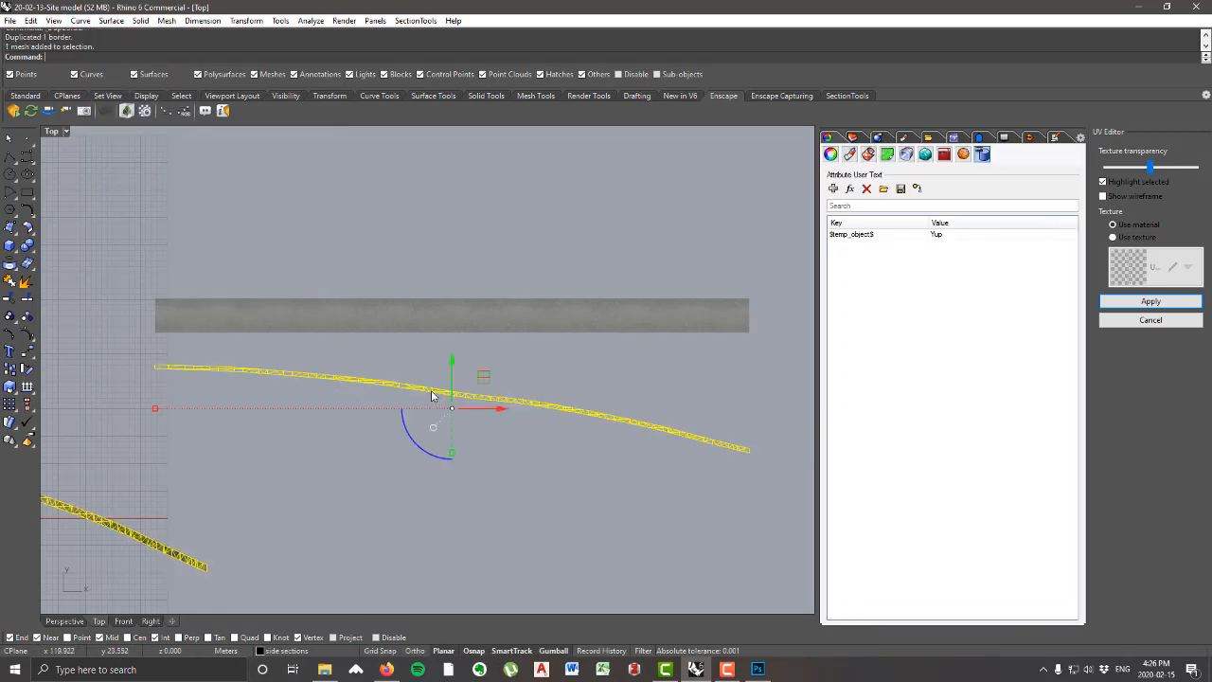
click(540, 457)
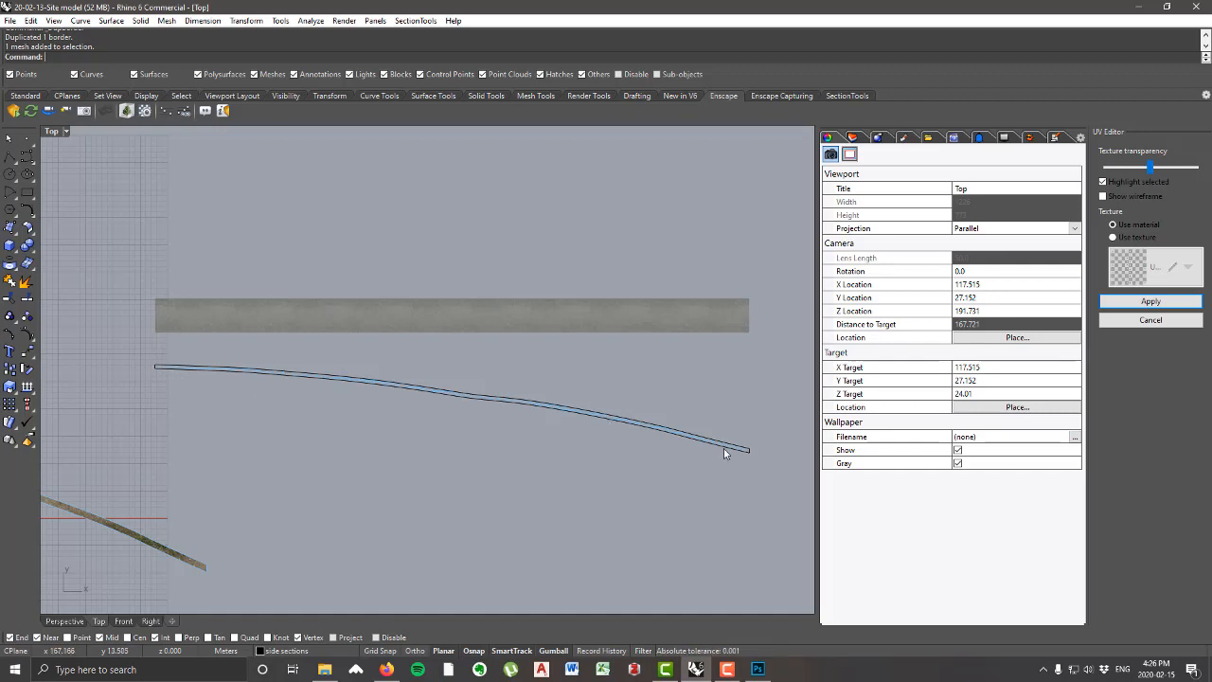
Step: Explode the duplicated border curve around the UV mesh into separate segments
click(207, 365)
click(244, 402)
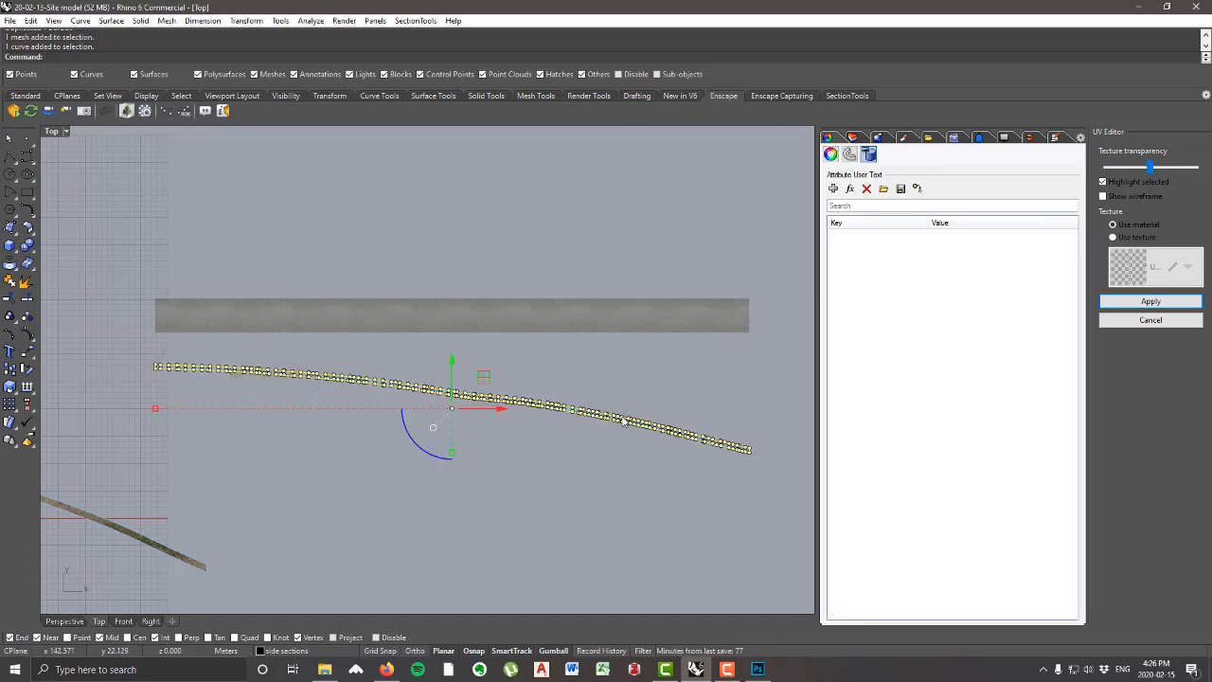
scroll(119, 379, up, 5)
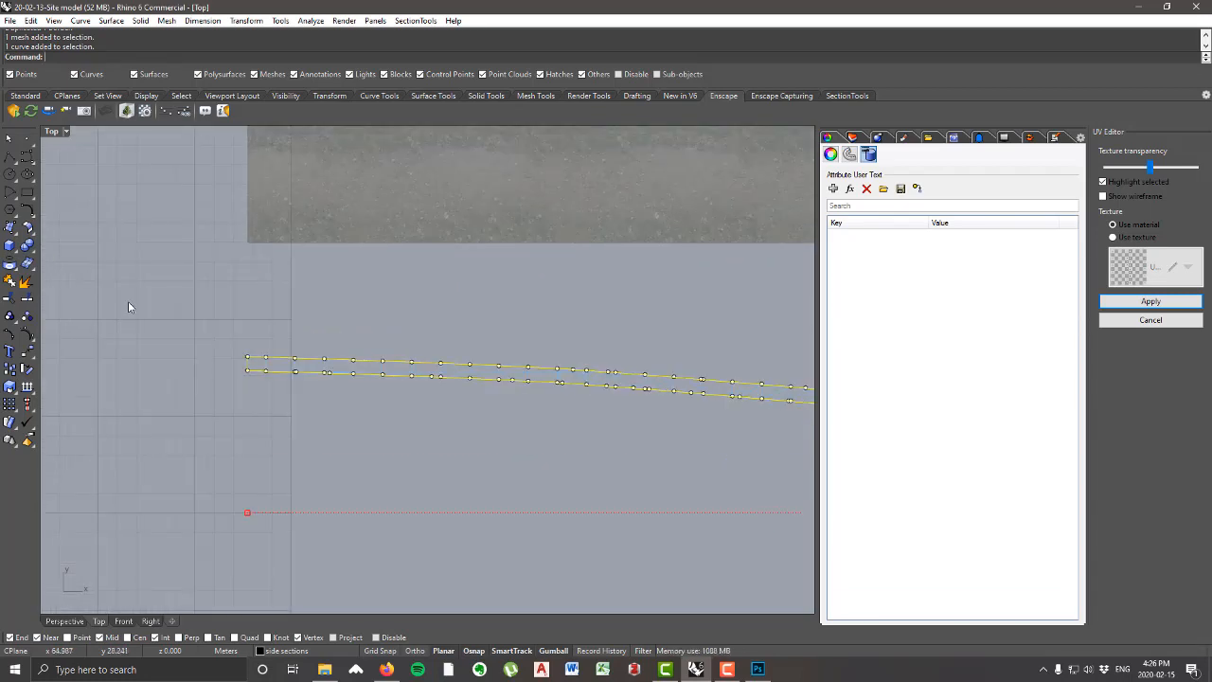
click(27, 283)
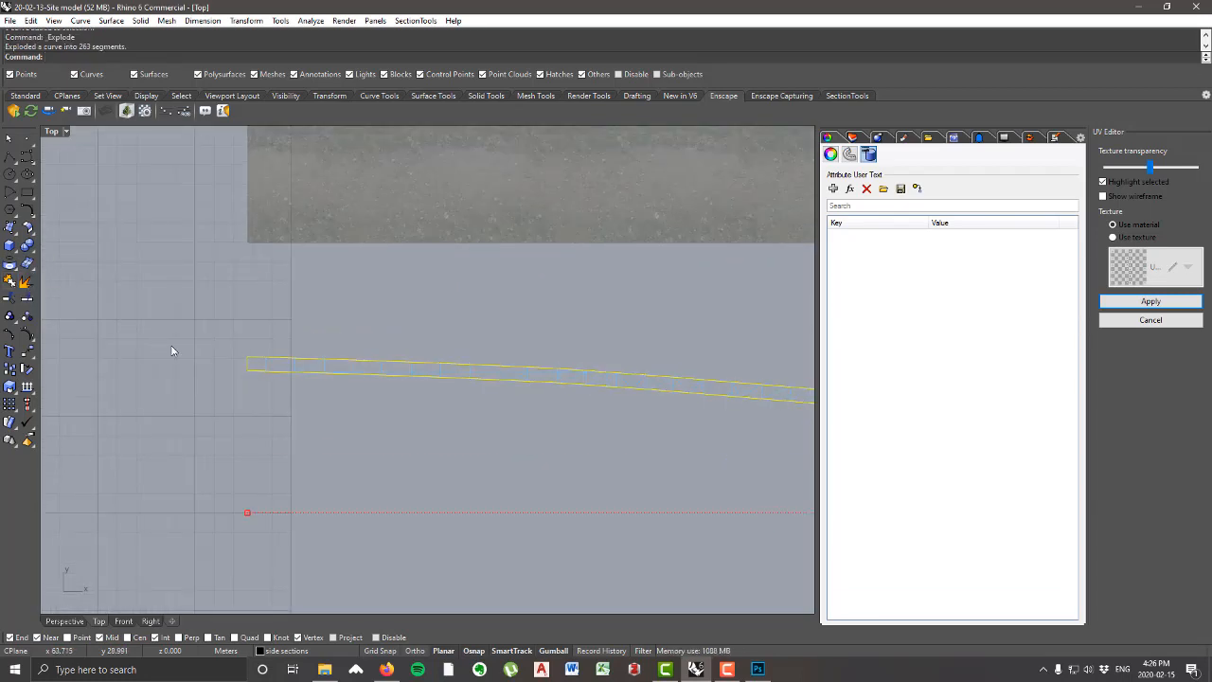
Step: Exclude the short segments at both ends of the border and join the remaining segments into two long edge curves
right_drag(173, 350, 161, 360)
scroll(235, 384, up, 4)
ctrl+drag(234, 336, 262, 420)
scroll(196, 326, down, 8)
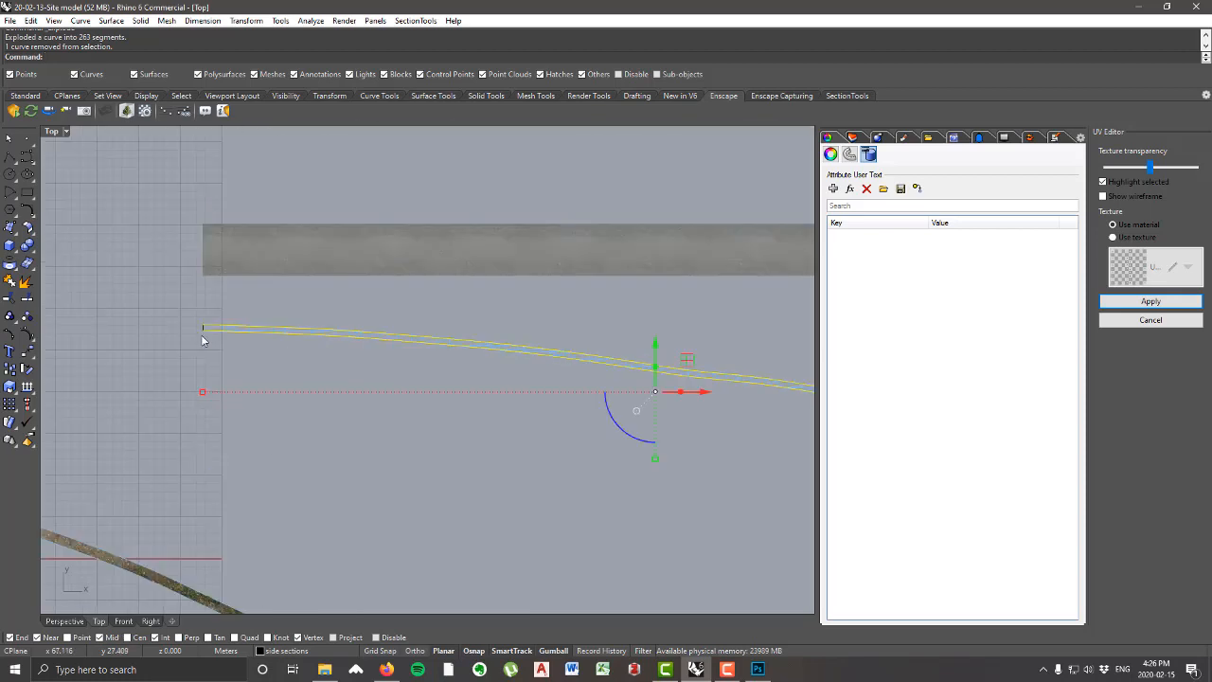
scroll(200, 337, down, 5)
scroll(449, 376, up, 7)
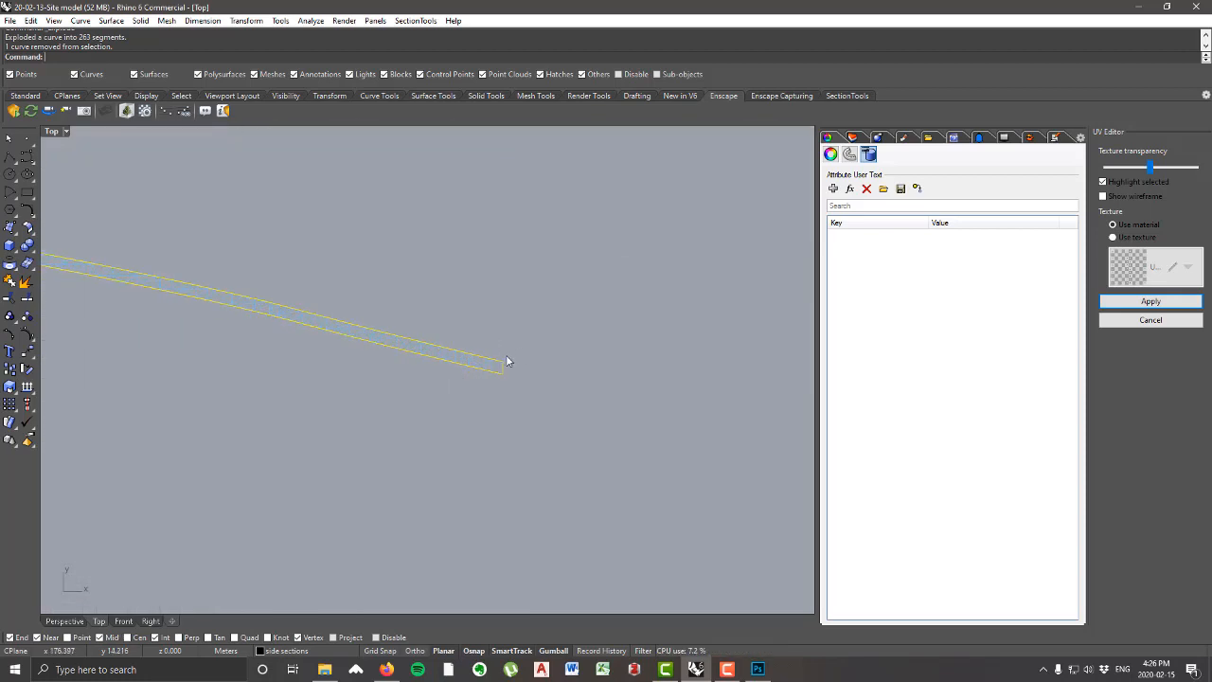
ctrl+click(505, 362)
scroll(637, 399, down, 8)
right_drag(514, 414, 681, 439)
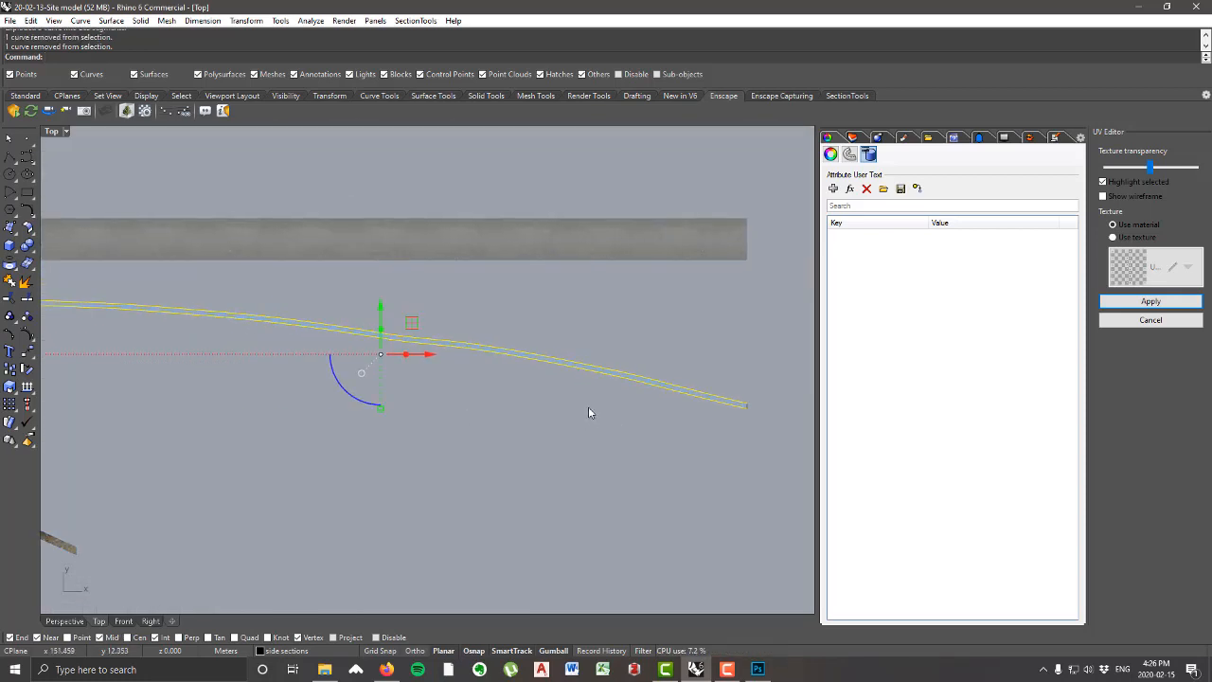
scroll(588, 406, down, 4)
click(10, 282)
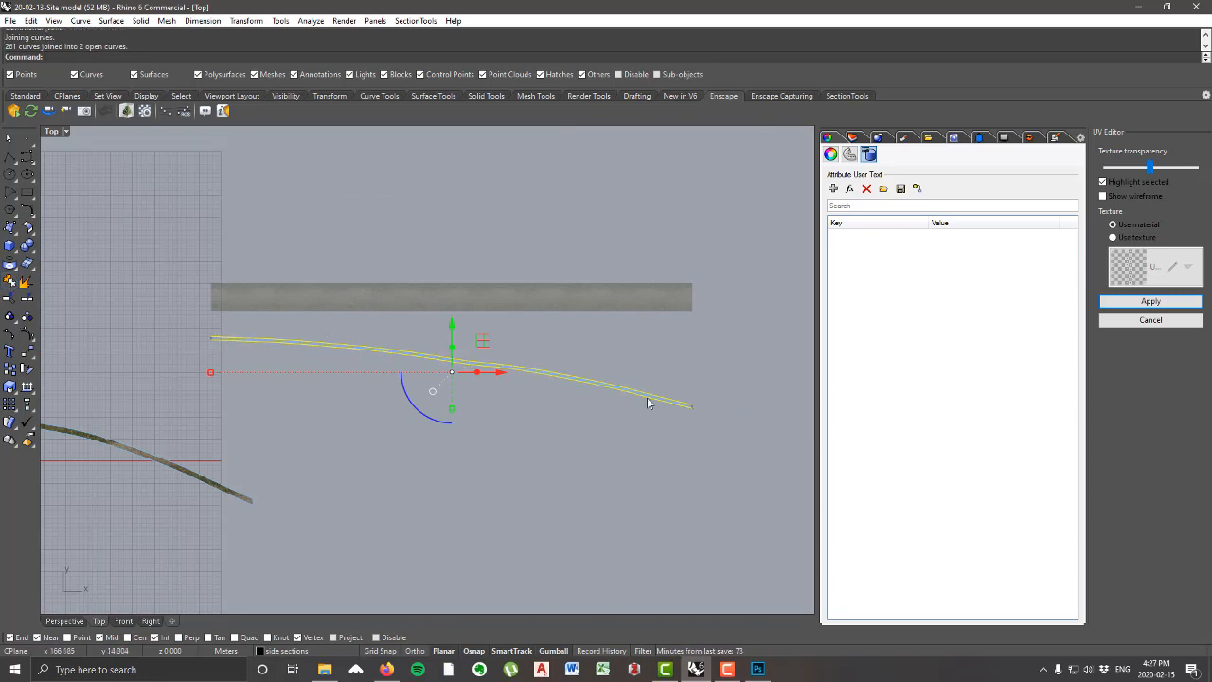
Step: Delete the lower edge curve and the two short end segments, keeping only the upper edge curve
scroll(688, 406, up, 2)
ctrl+click(691, 408)
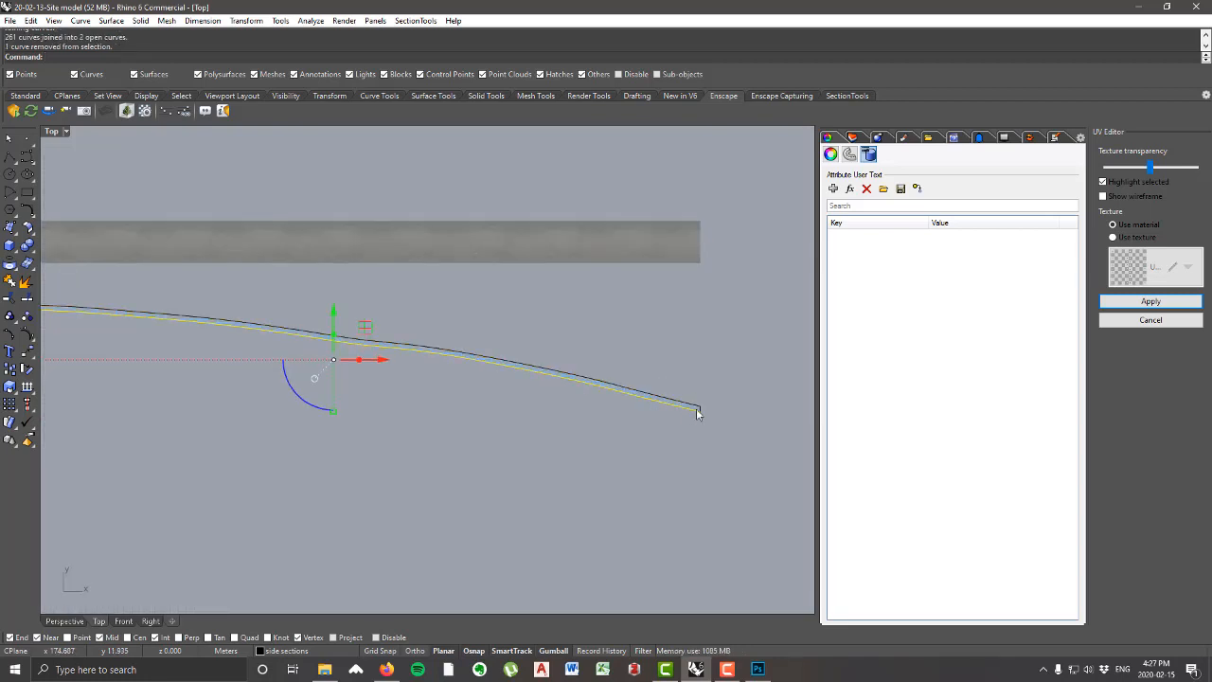
shift+click(695, 405)
scroll(427, 412, down, 2)
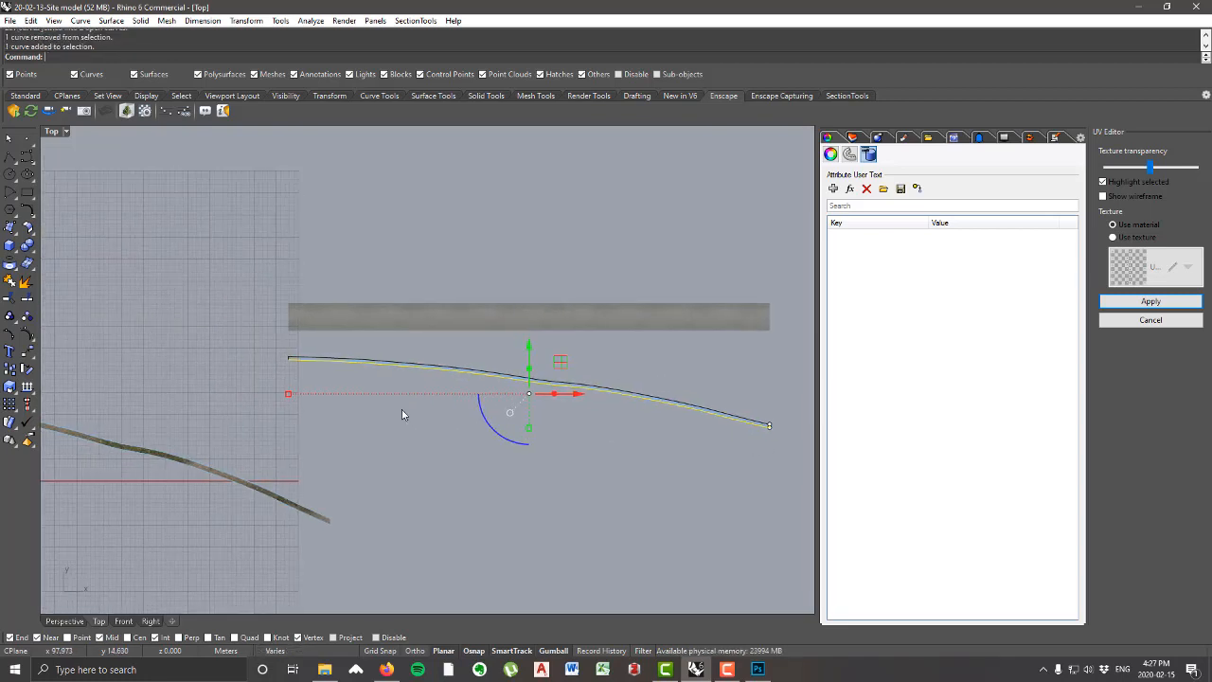
shift+click(299, 362)
key(Delete)
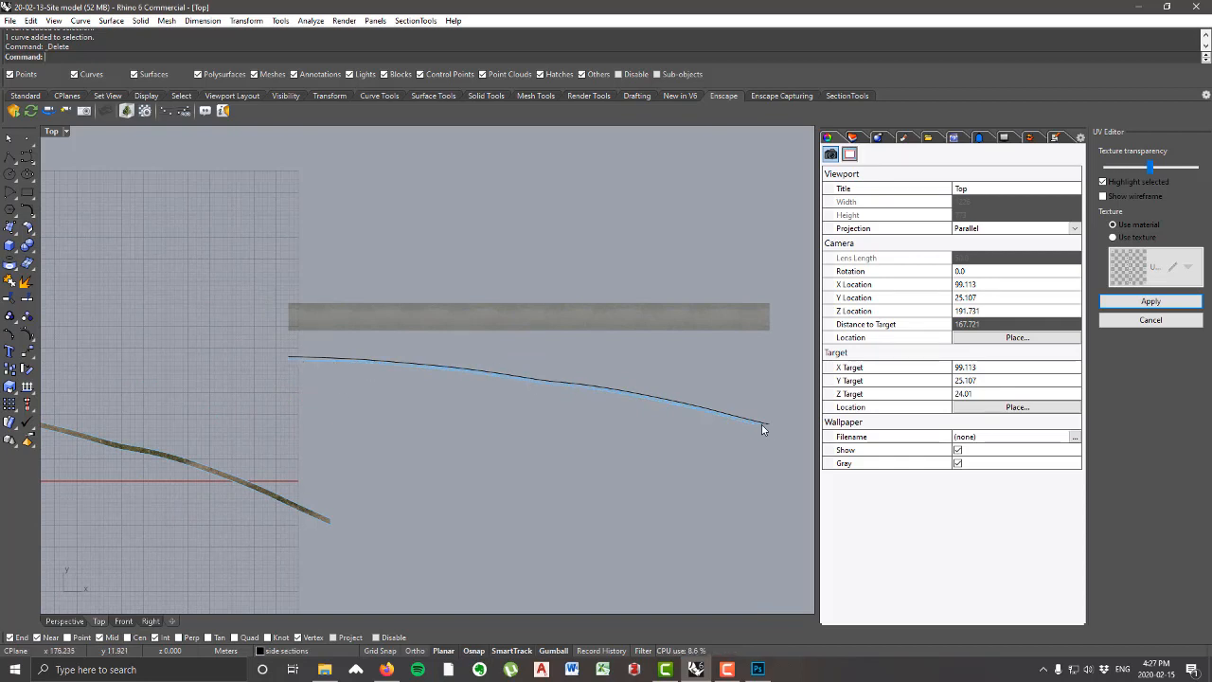
Step: Draw a straight polyline along the dirt road image's upper edge, from its left corner to its right corner
click(8, 161)
scroll(274, 303, up, 10)
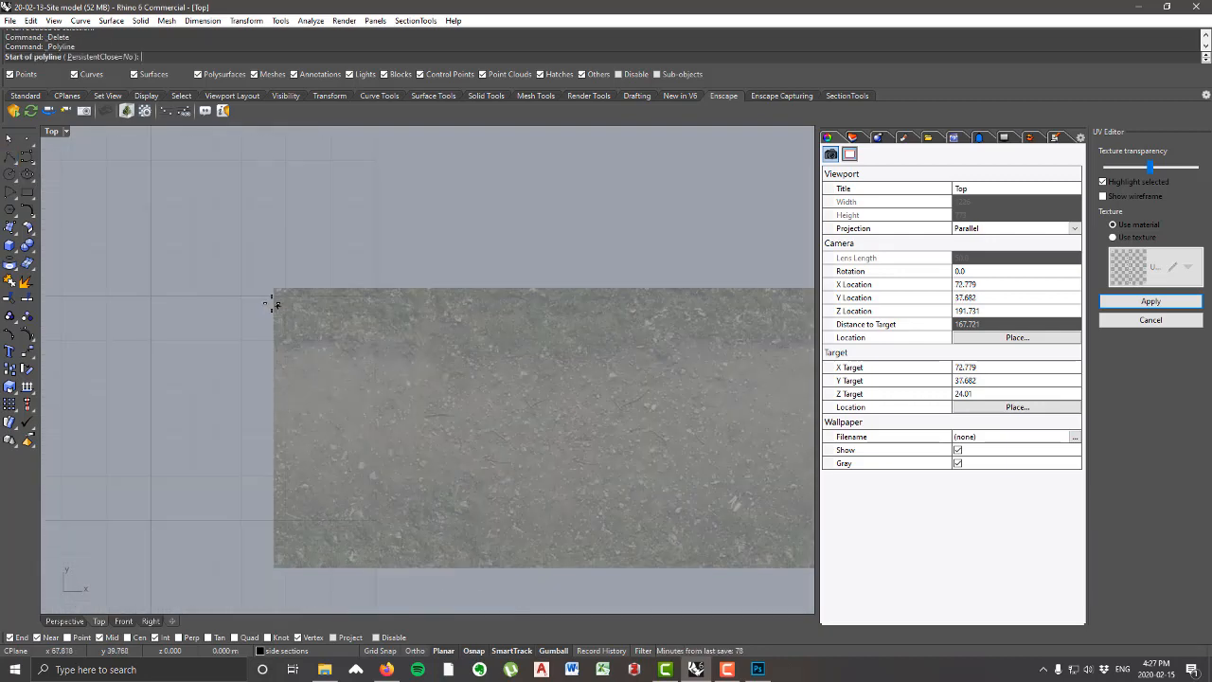
scroll(273, 293, up, 5)
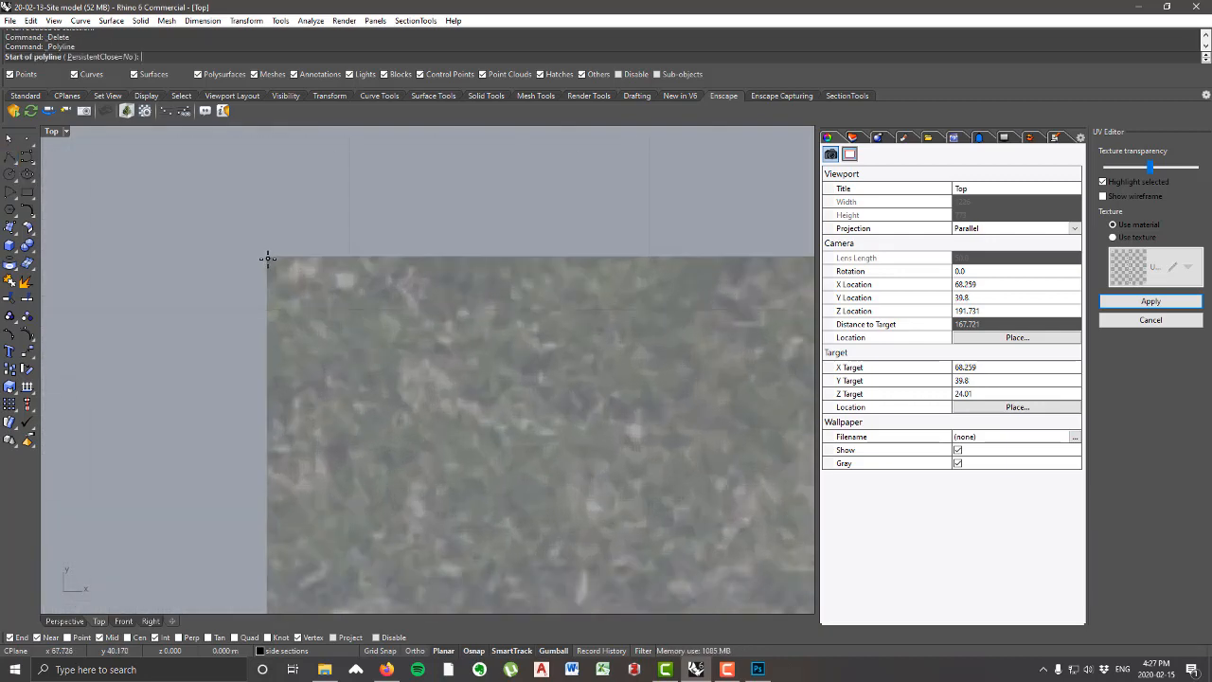
click(268, 258)
scroll(149, 351, down, 10)
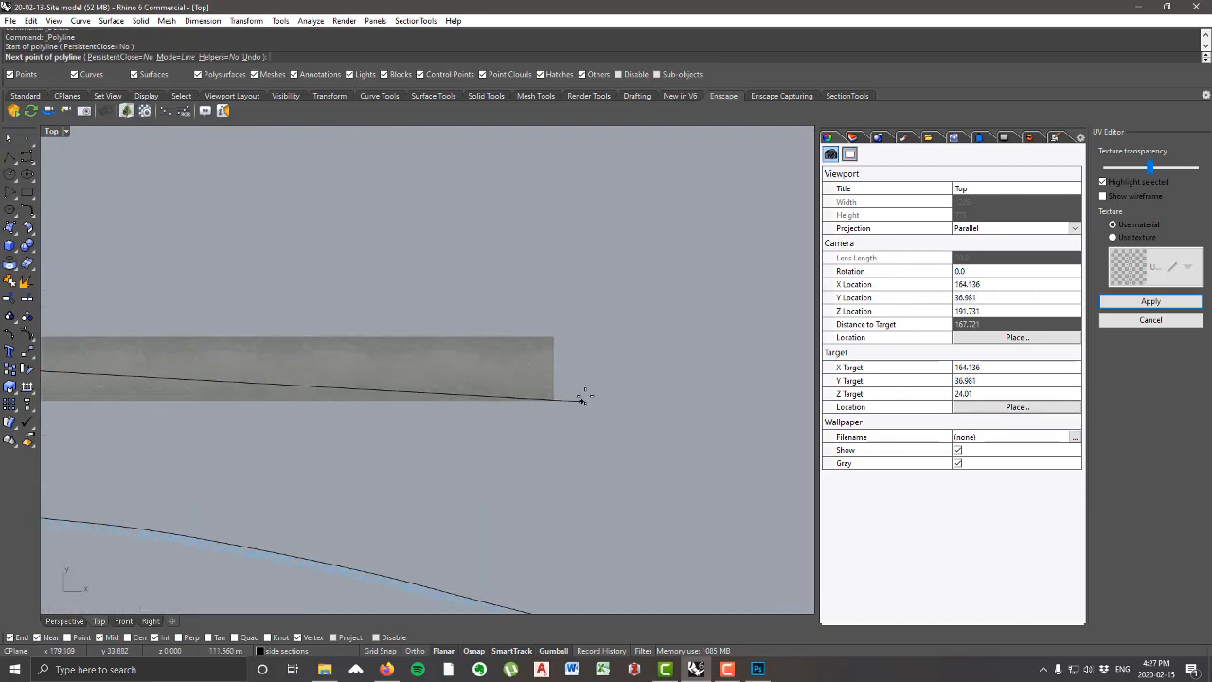
scroll(573, 369, up, 8)
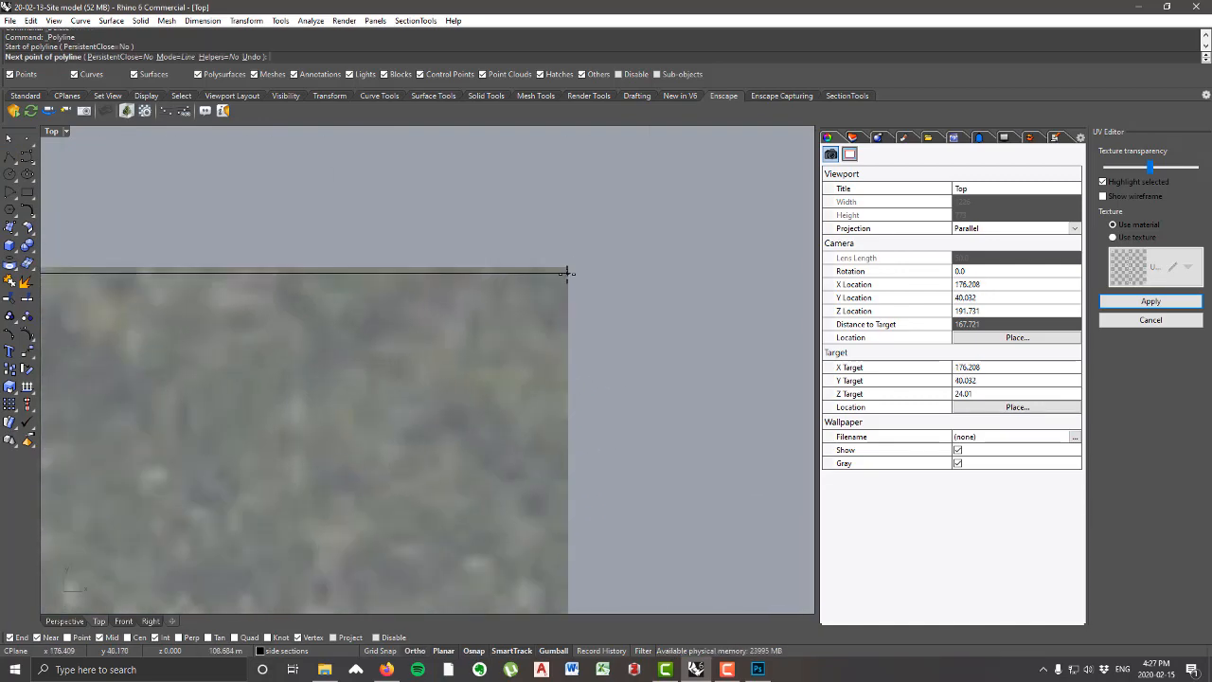
click(566, 274)
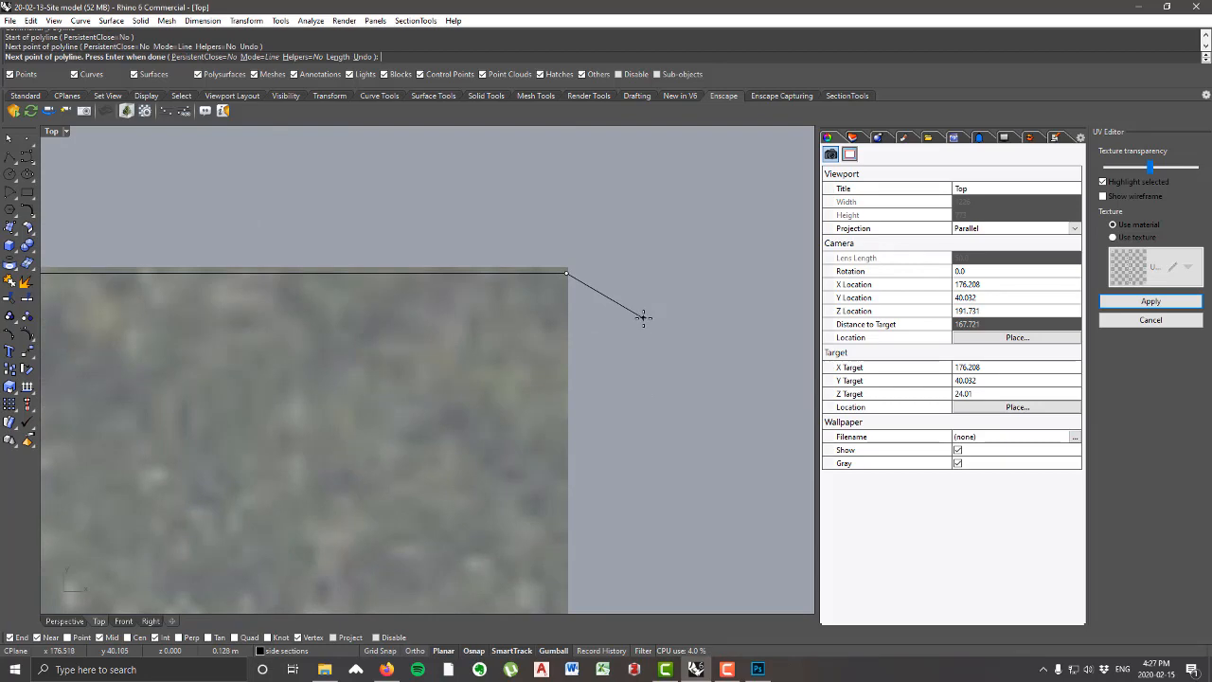
key(Return)
Step: Nudge the straight line vertically so it sits exactly on the image's upper edge, and deselect it
click(498, 272)
scroll(634, 303, down, 5)
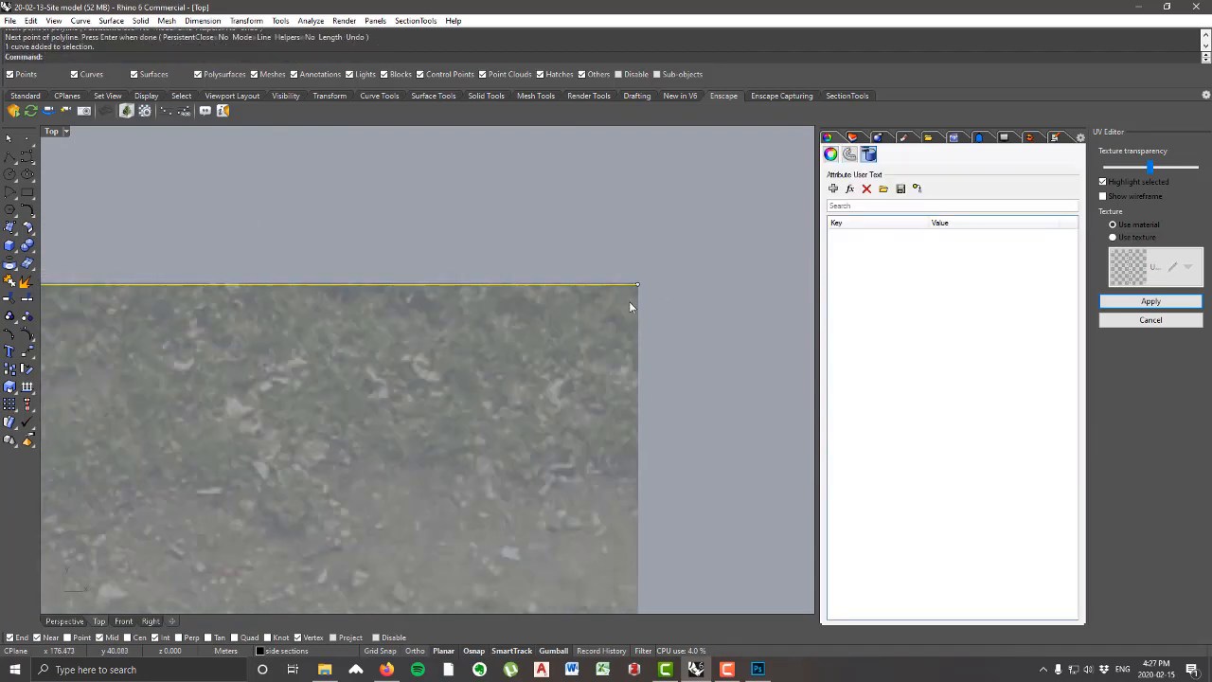
scroll(537, 409, up, 10)
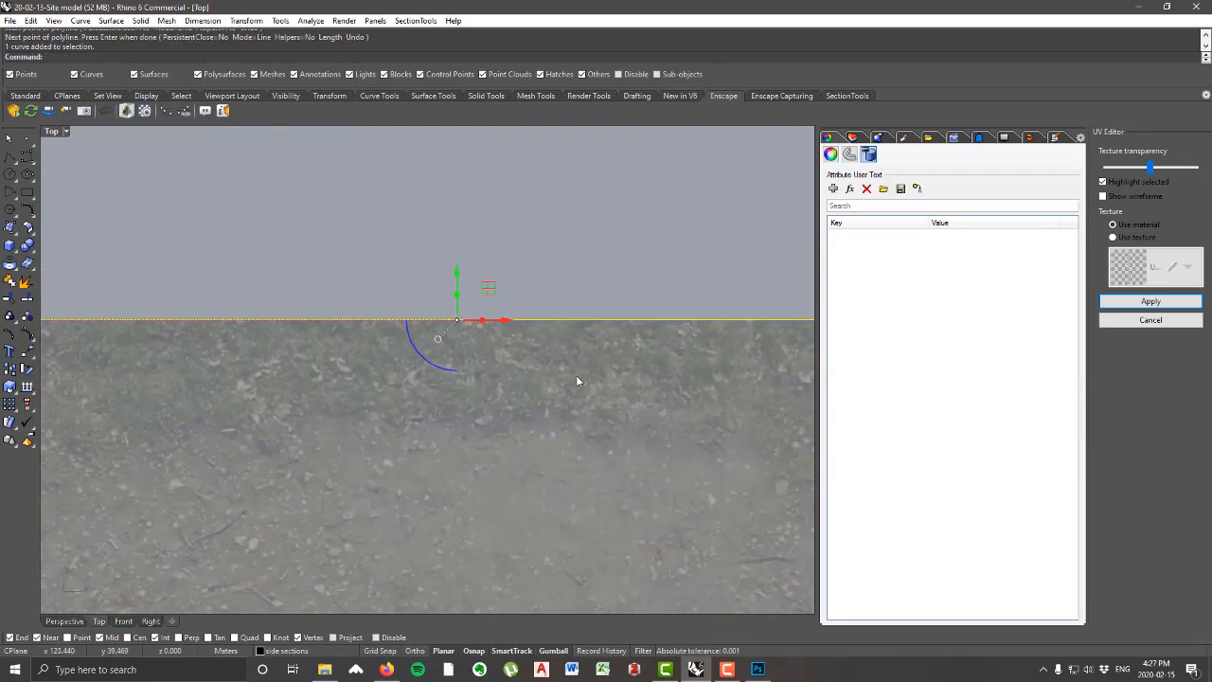
drag(223, 293, 225, 245)
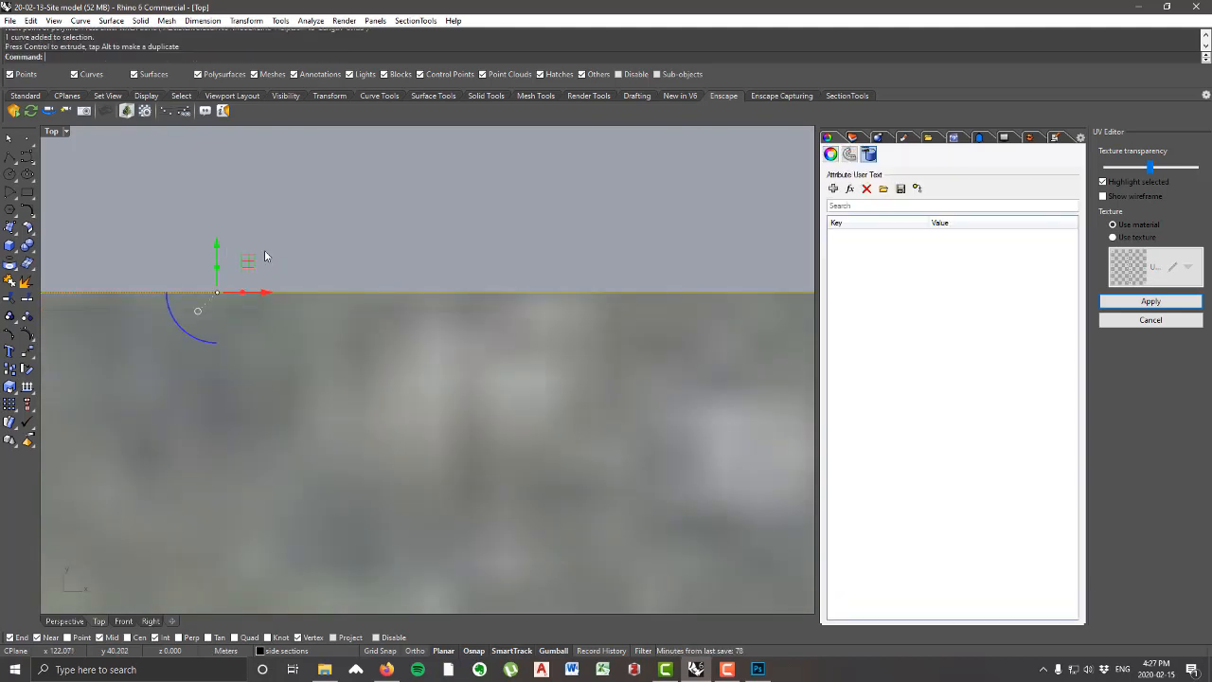
click(266, 250)
Step: Rotate the UV mesh and its upper edge curve slightly together and scale them up in the vertical direction only
scroll(515, 314, down, 10)
scroll(533, 322, down, 6)
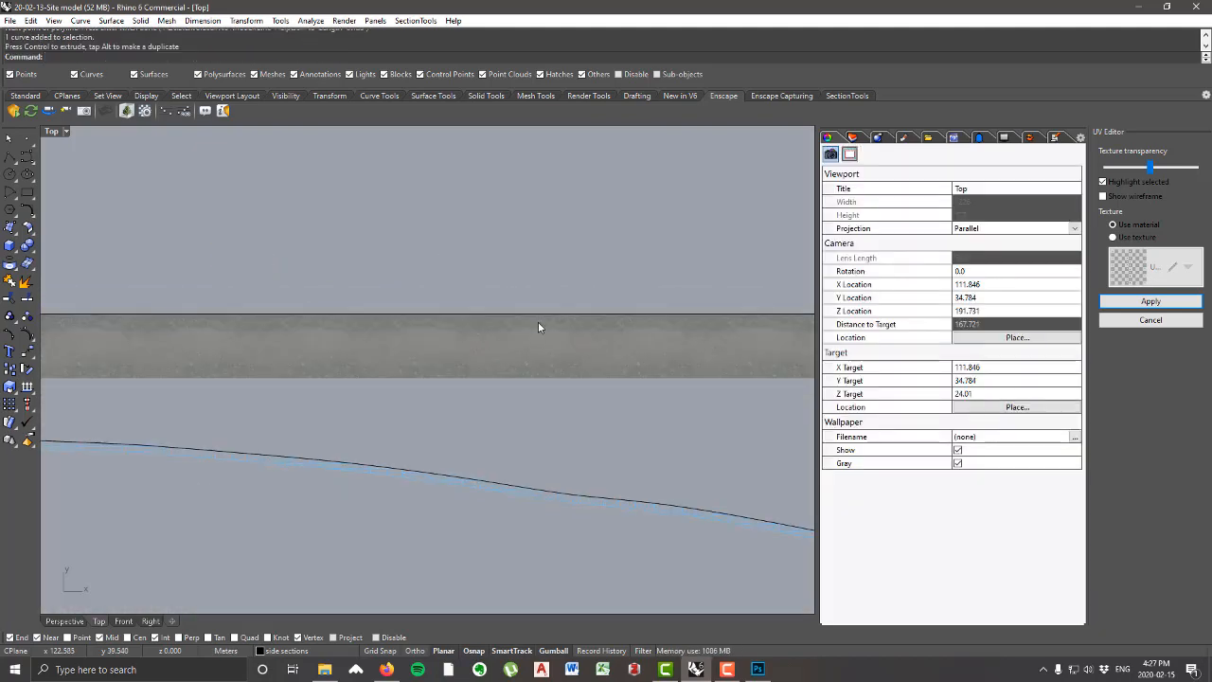
scroll(592, 379, up, 4)
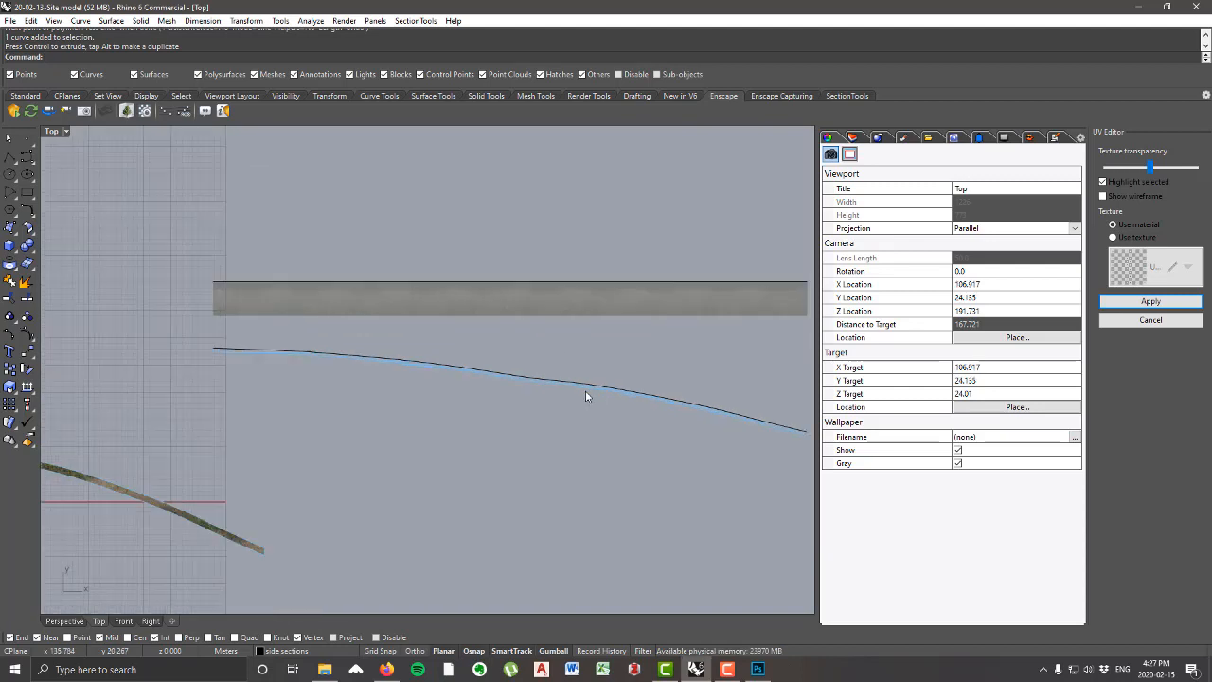
click(492, 373)
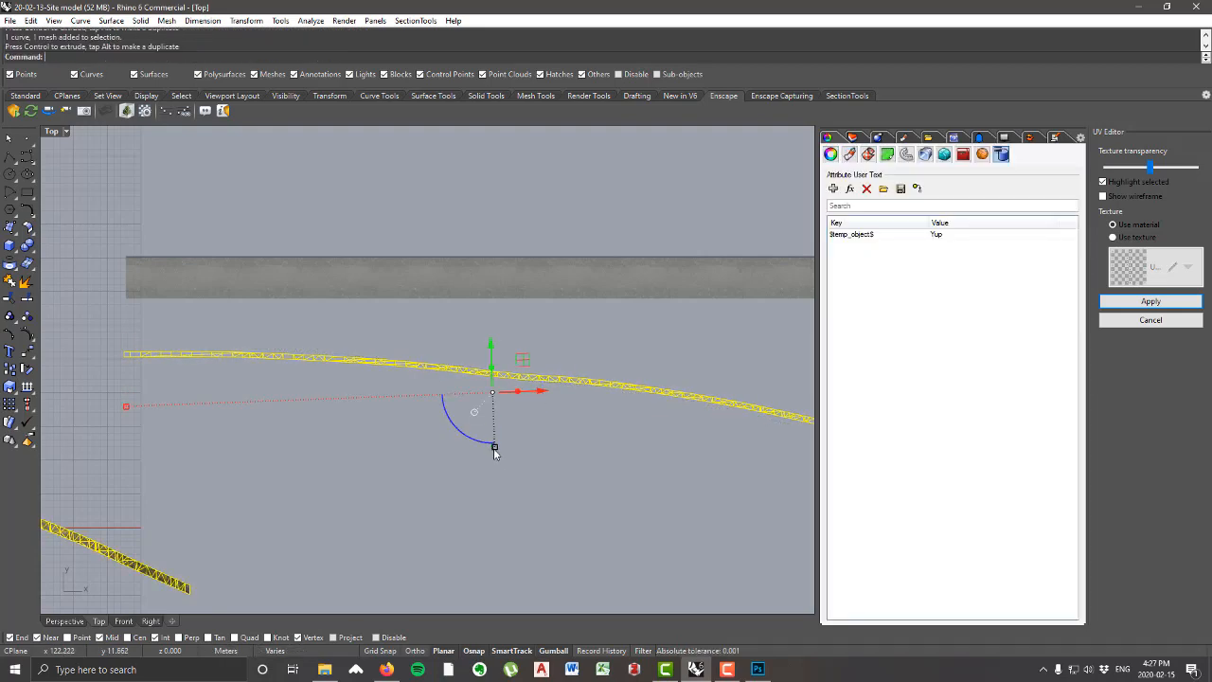
drag(494, 446, 500, 500)
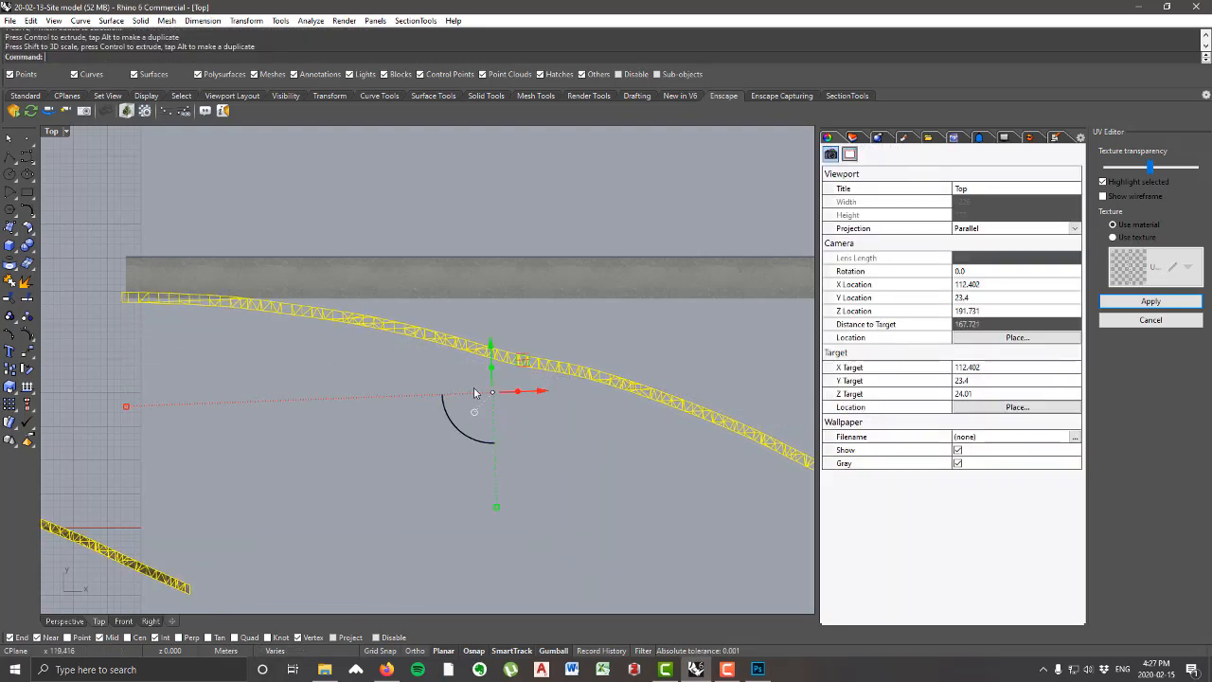
Step: Scale the UV mesh and its edge curve up vertically, and rotate them counterclockwise to lie just below the dirt road image
scroll(493, 445, down, 5)
drag(489, 445, 497, 504)
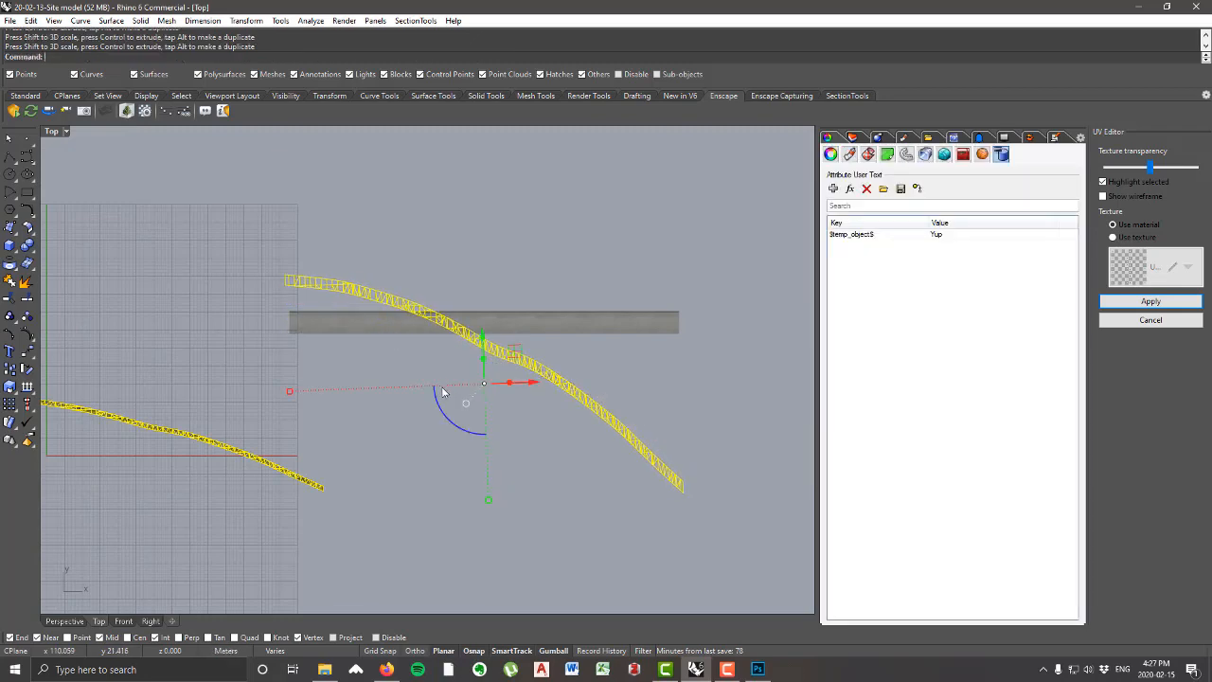
scroll(440, 388, up, 2)
drag(455, 422, 472, 434)
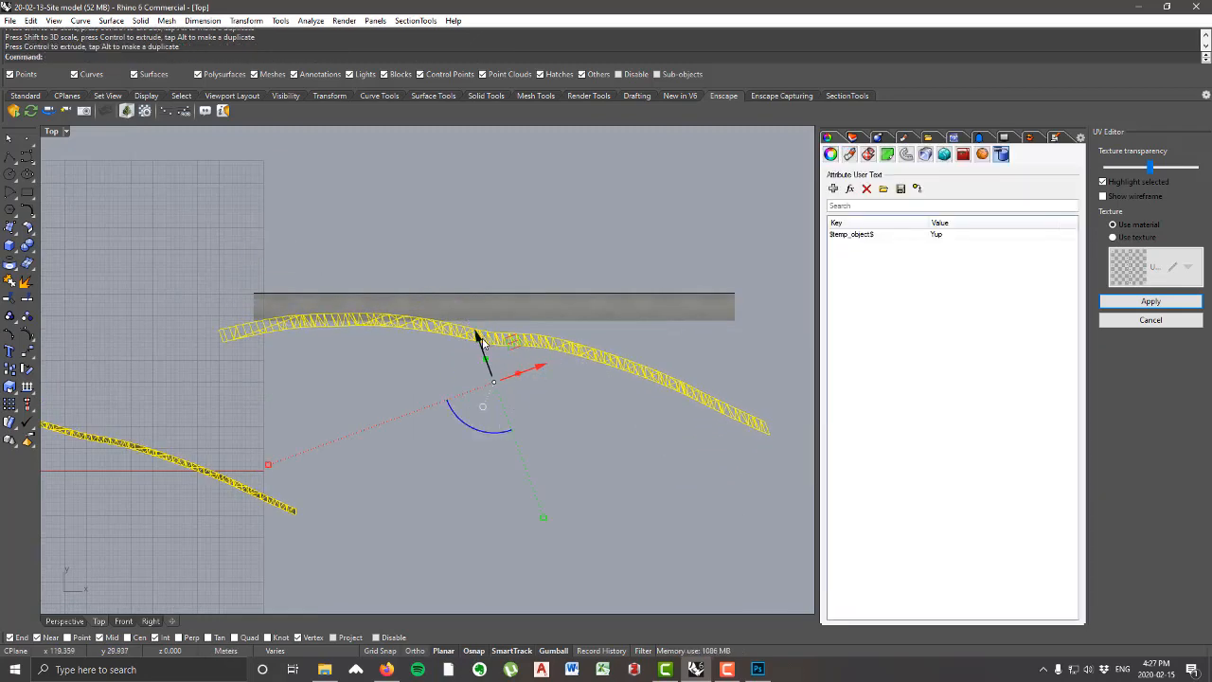
click(627, 354)
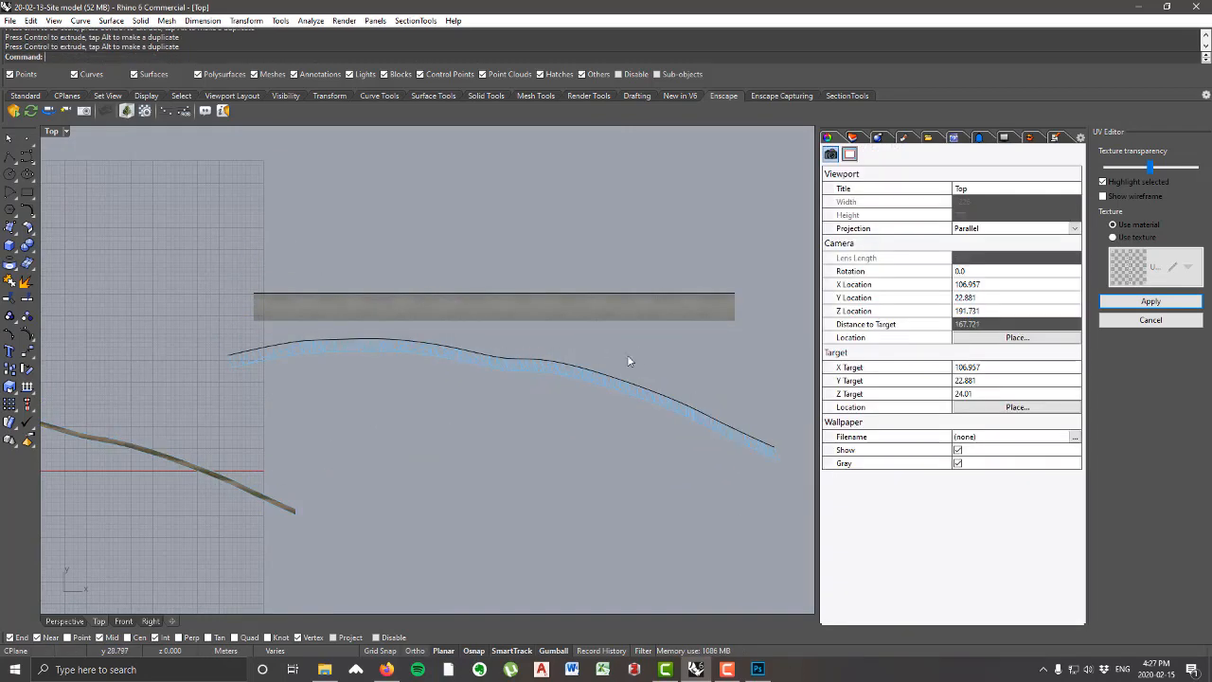
Step: Start Flow along Curve on the curved road's UV mesh alone, with Copy set to No and Stretch set to Yes
click(534, 367)
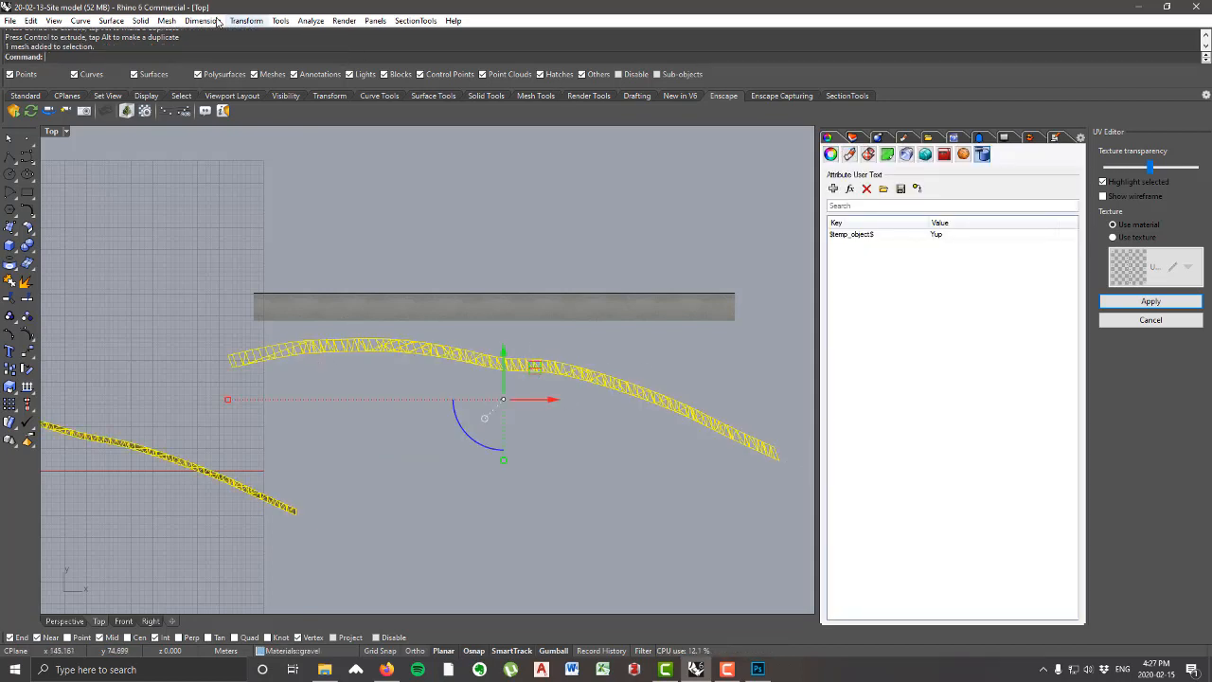
click(247, 21)
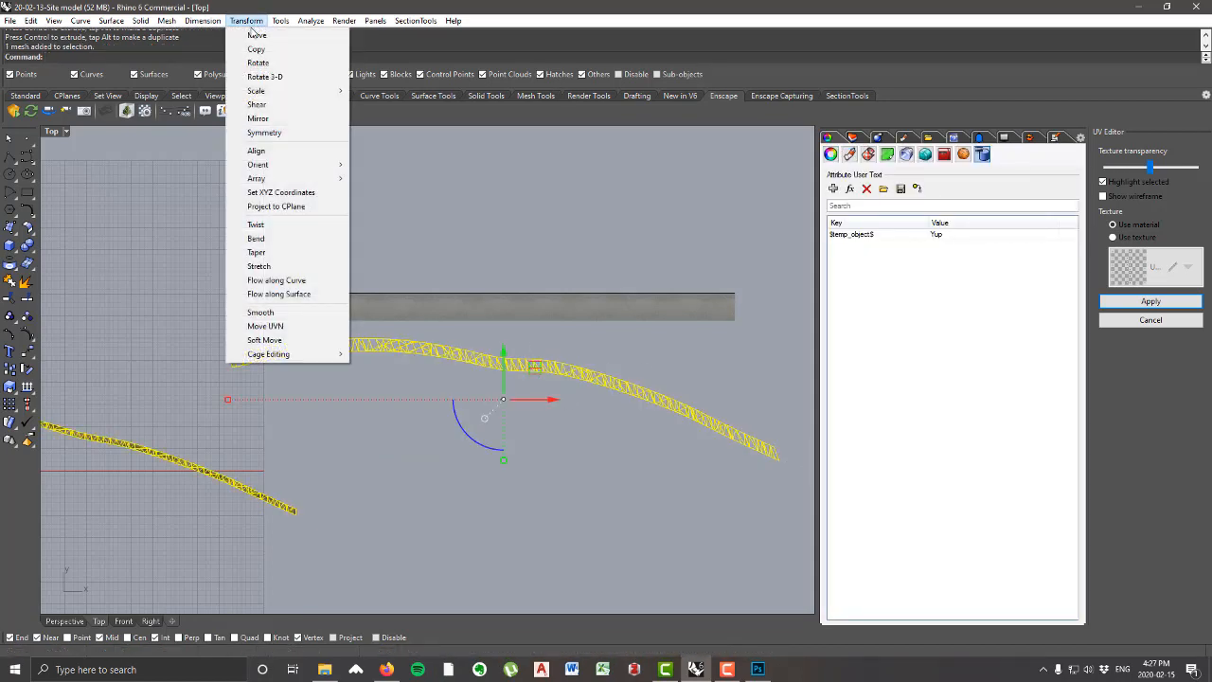
click(298, 280)
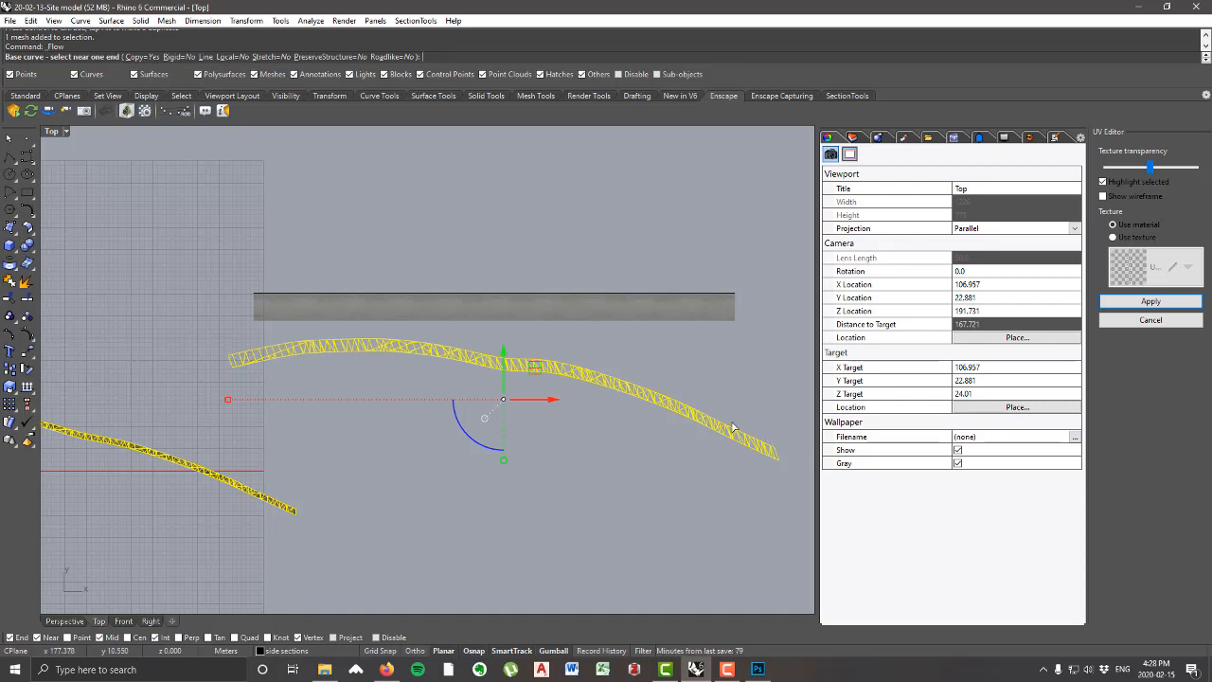
click(140, 57)
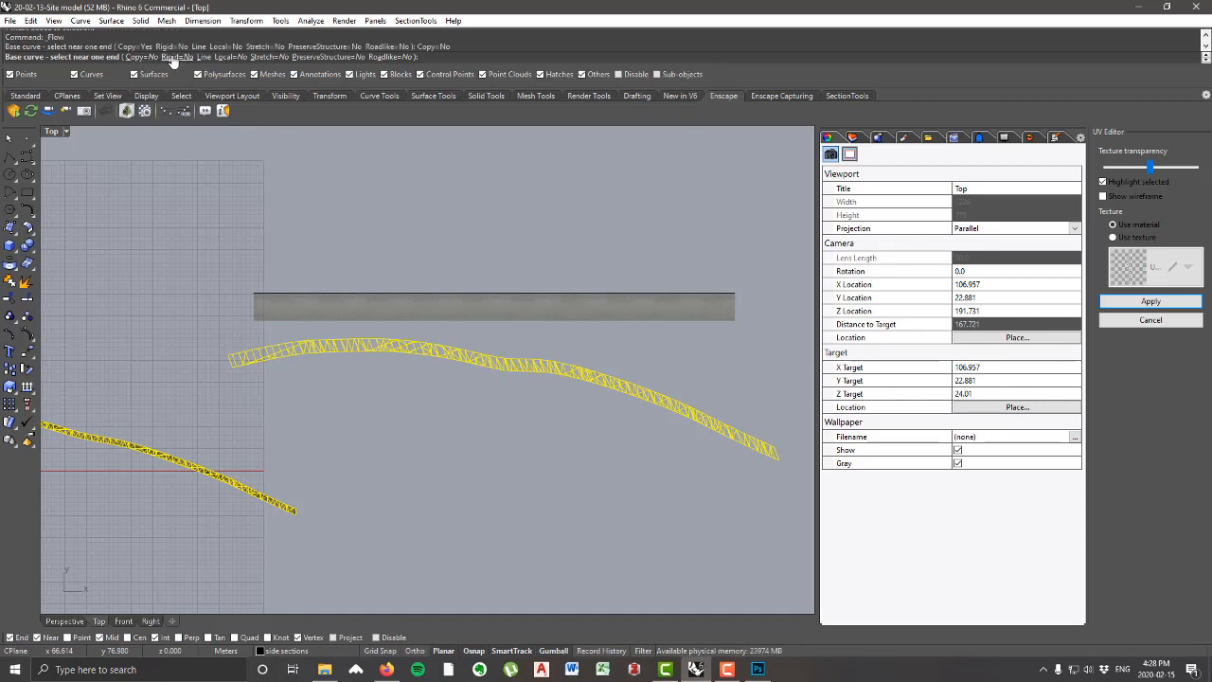
click(268, 57)
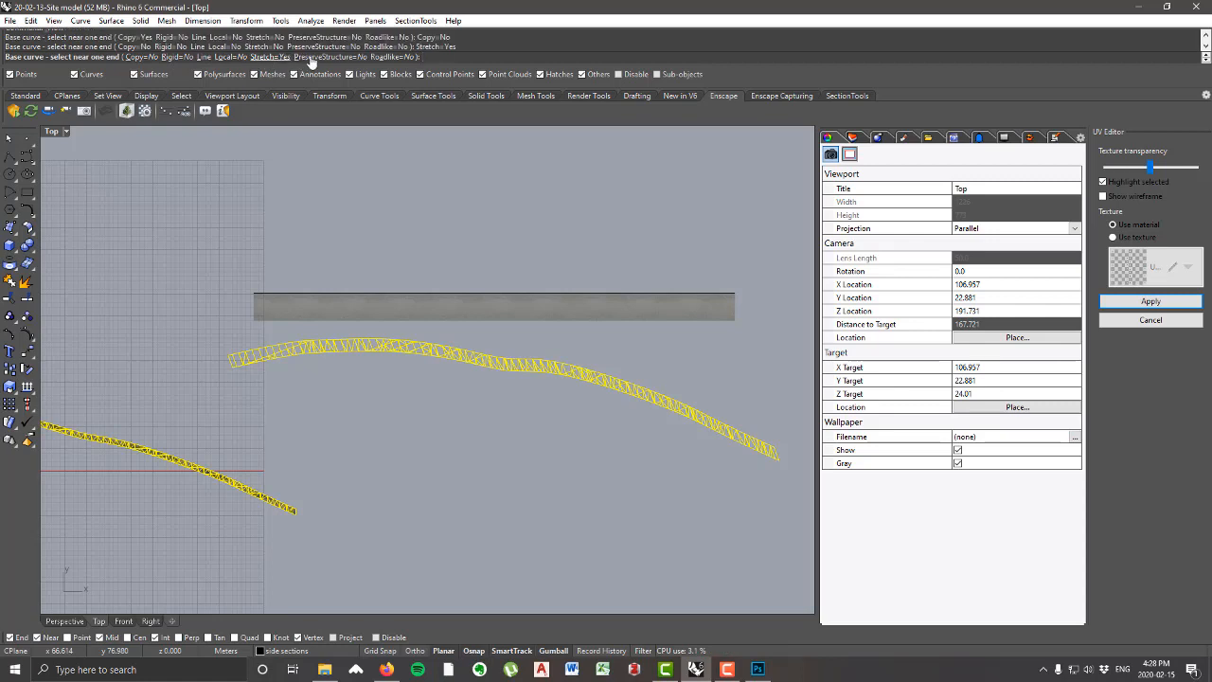
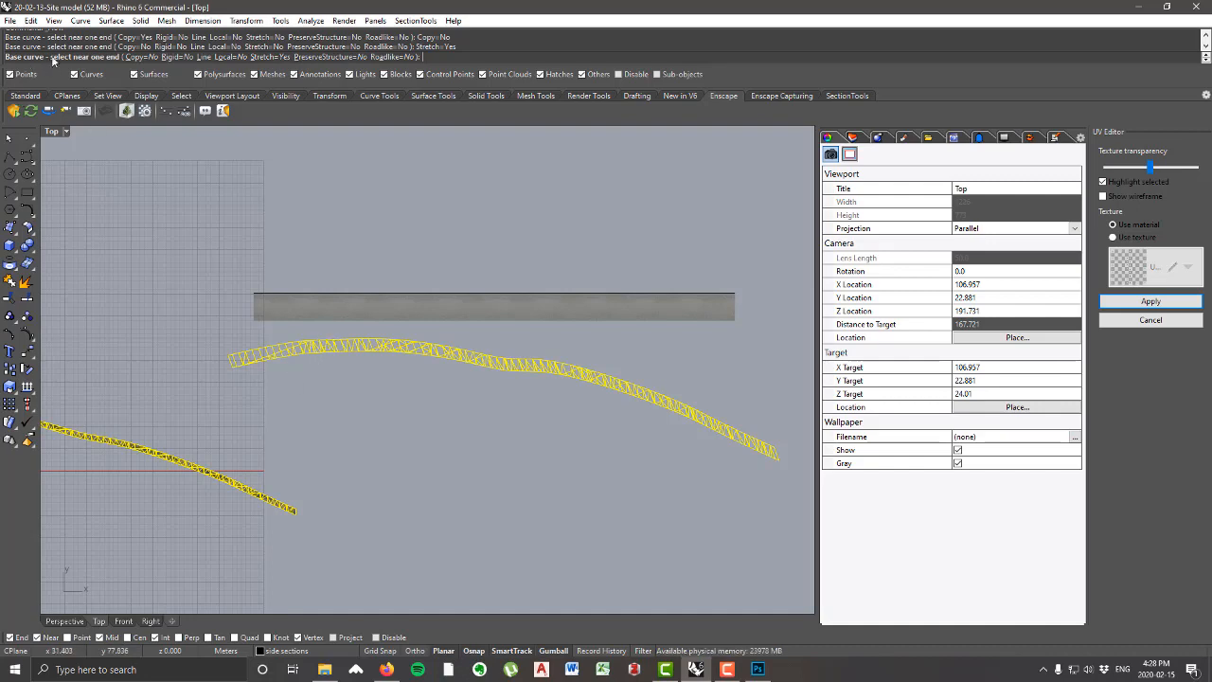
Step: Flow the UV mesh from its upper edge curve onto the straight line along the dirt road image's upper edge
scroll(199, 345, up, 6)
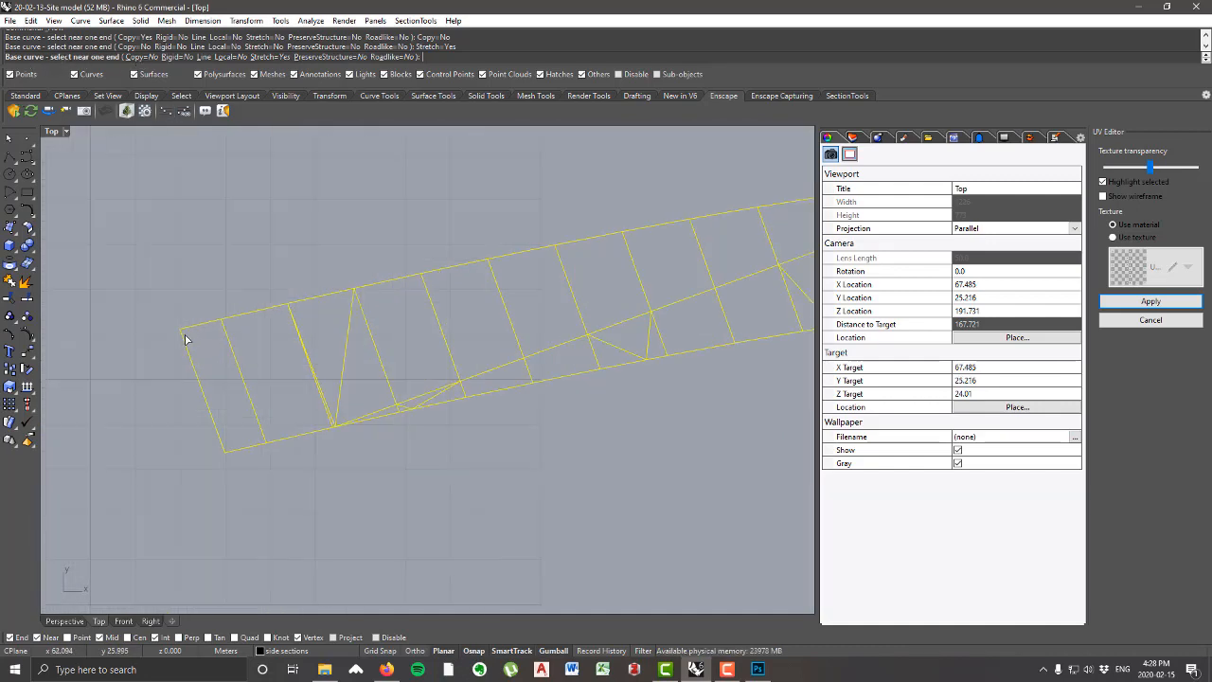
scroll(191, 331, down, 5)
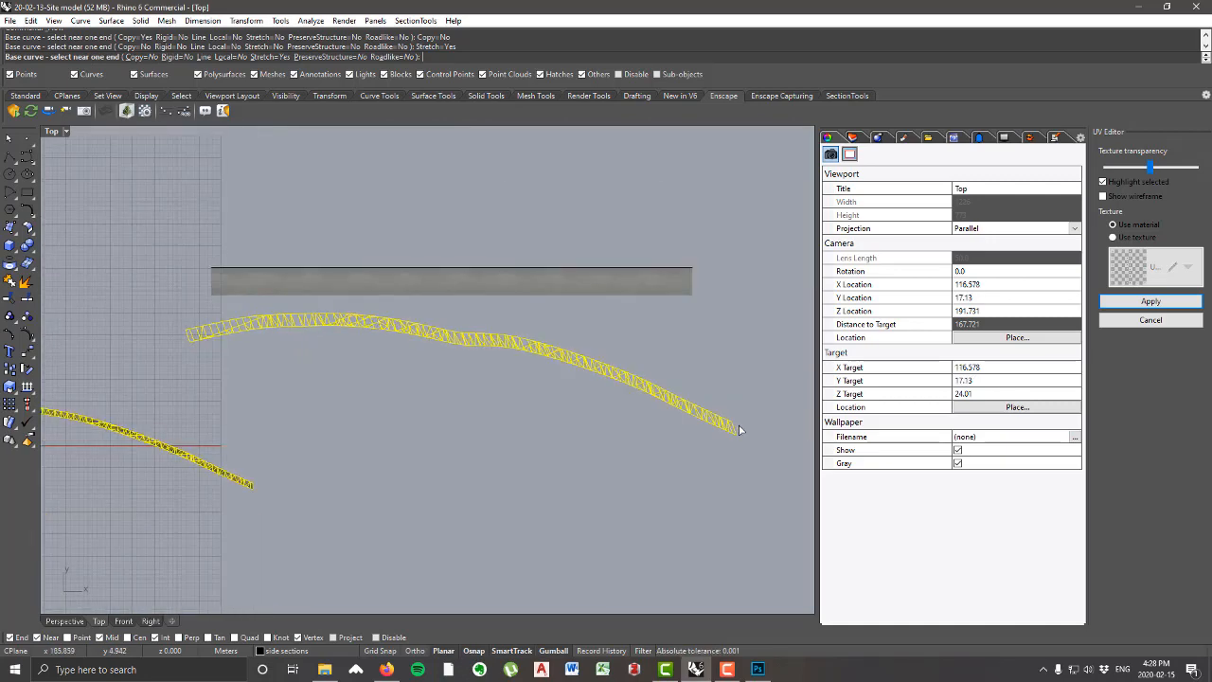
scroll(216, 333, up, 5)
click(207, 330)
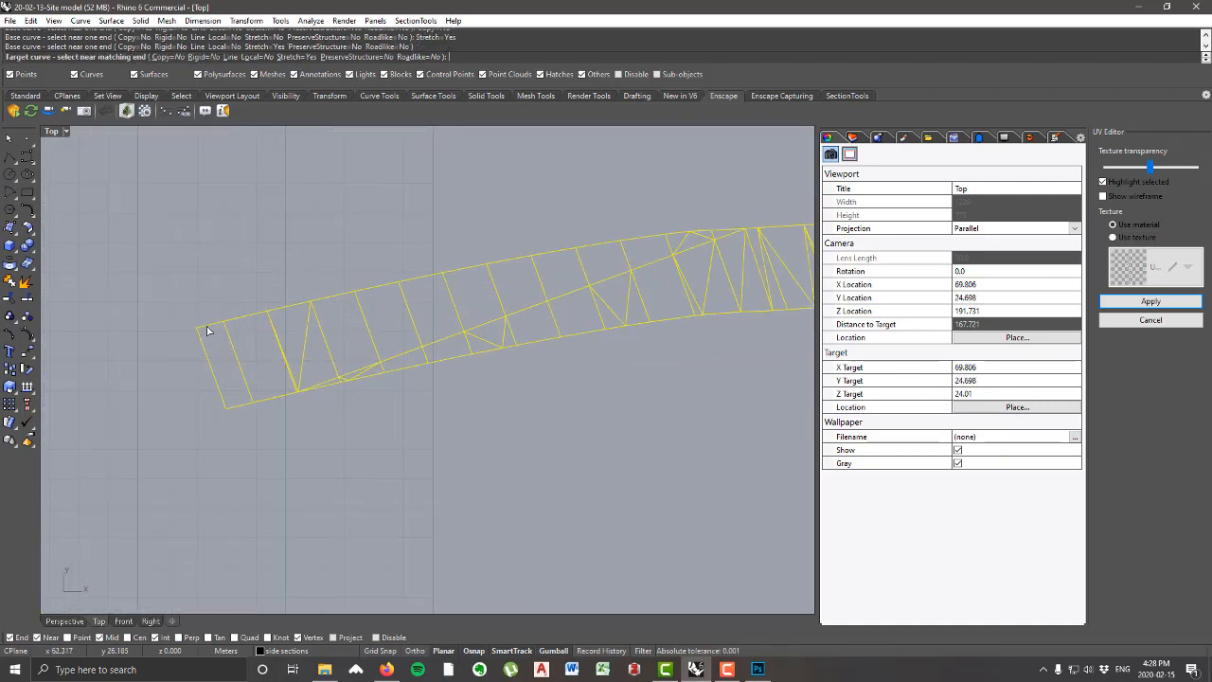
scroll(207, 330, down, 4)
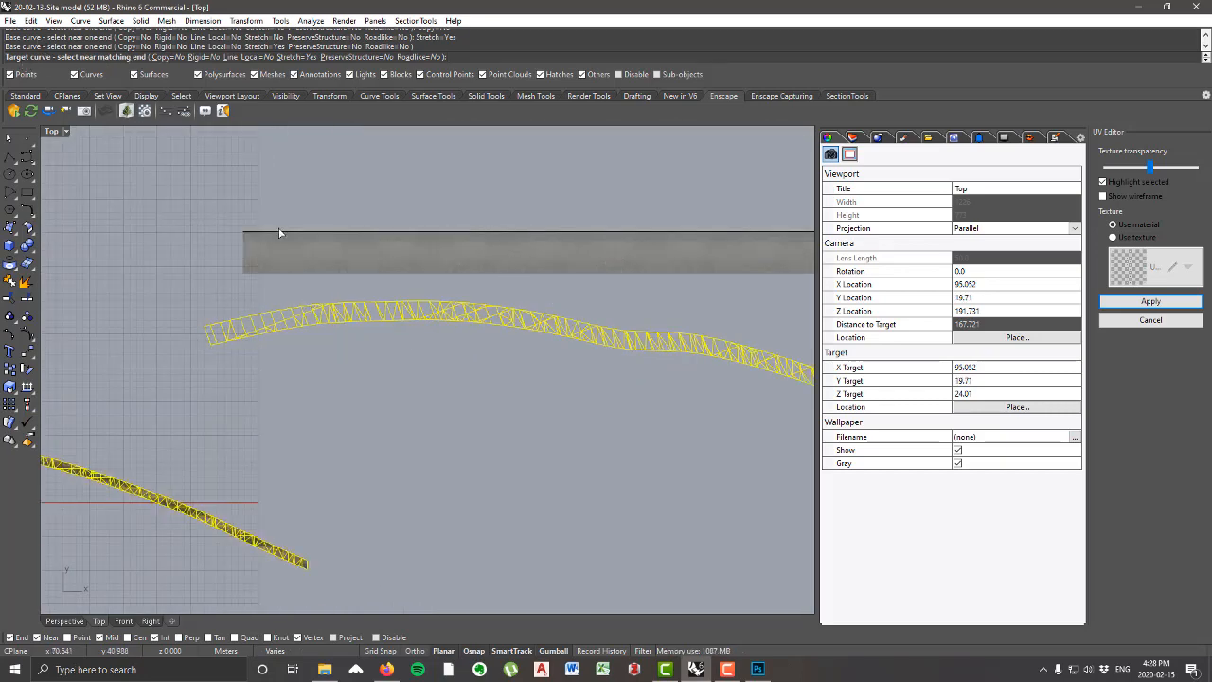
scroll(266, 233, up, 1)
scroll(244, 236, down, 3)
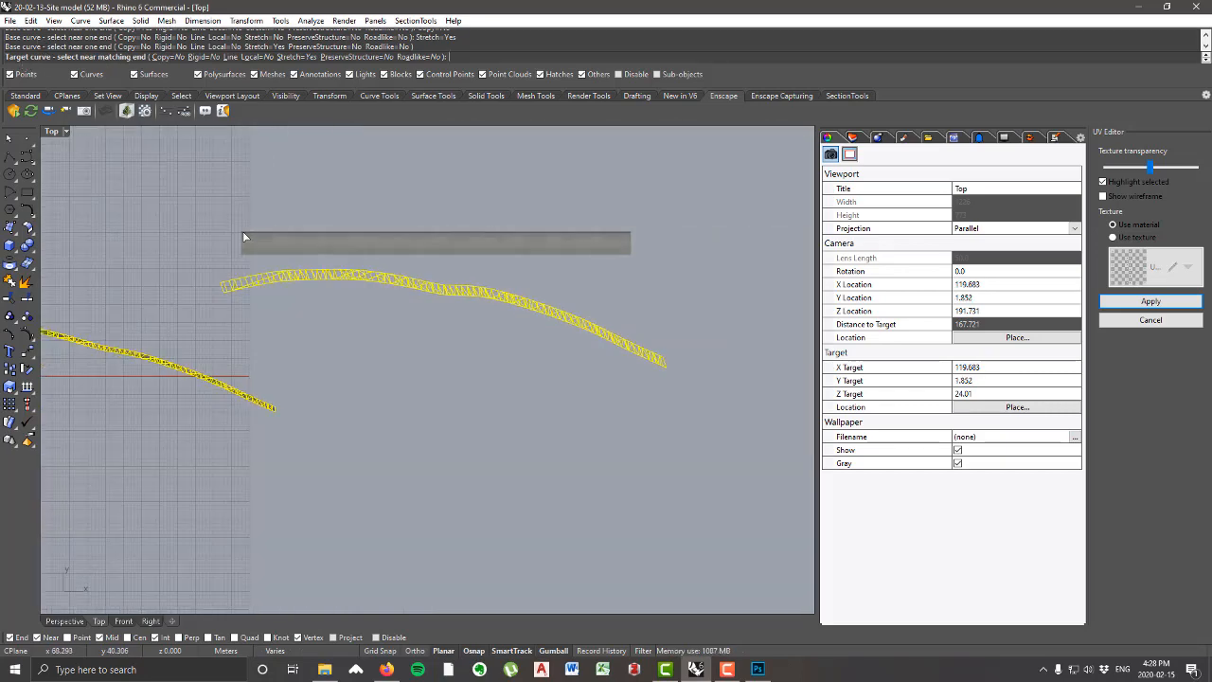
click(243, 236)
key(Escape)
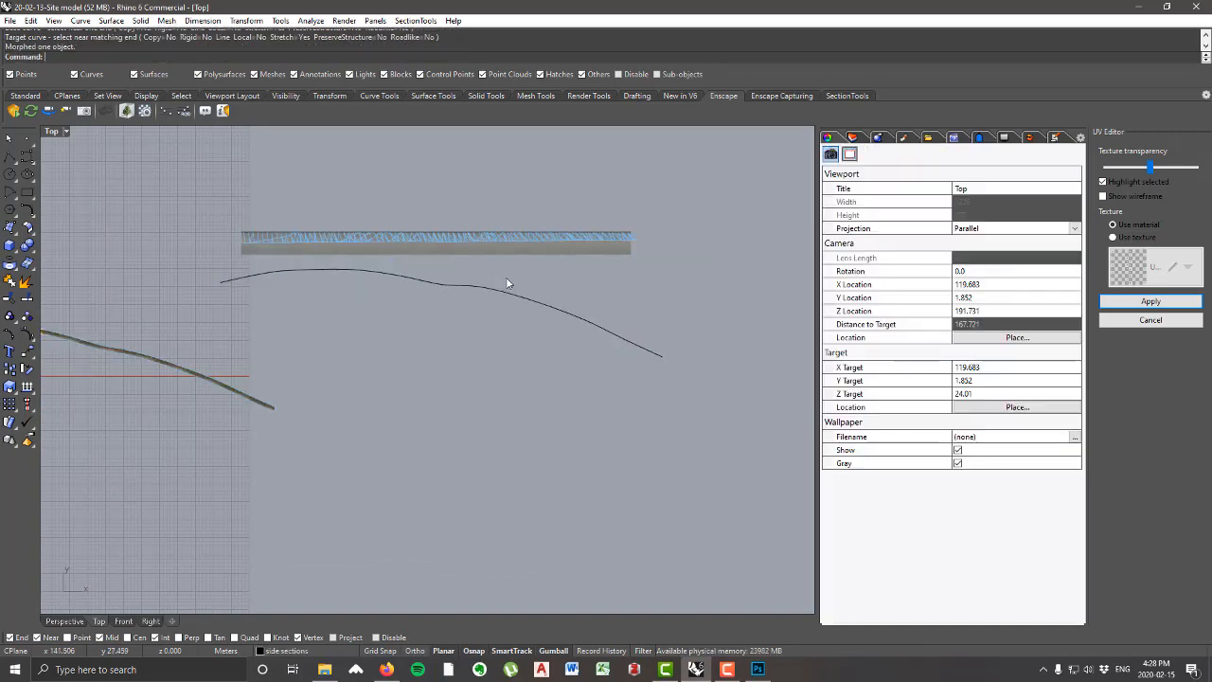
Step: Delete the leftover curved edge line below the dirt road image
scroll(335, 223, up, 4)
right_drag(700, 255, 581, 269)
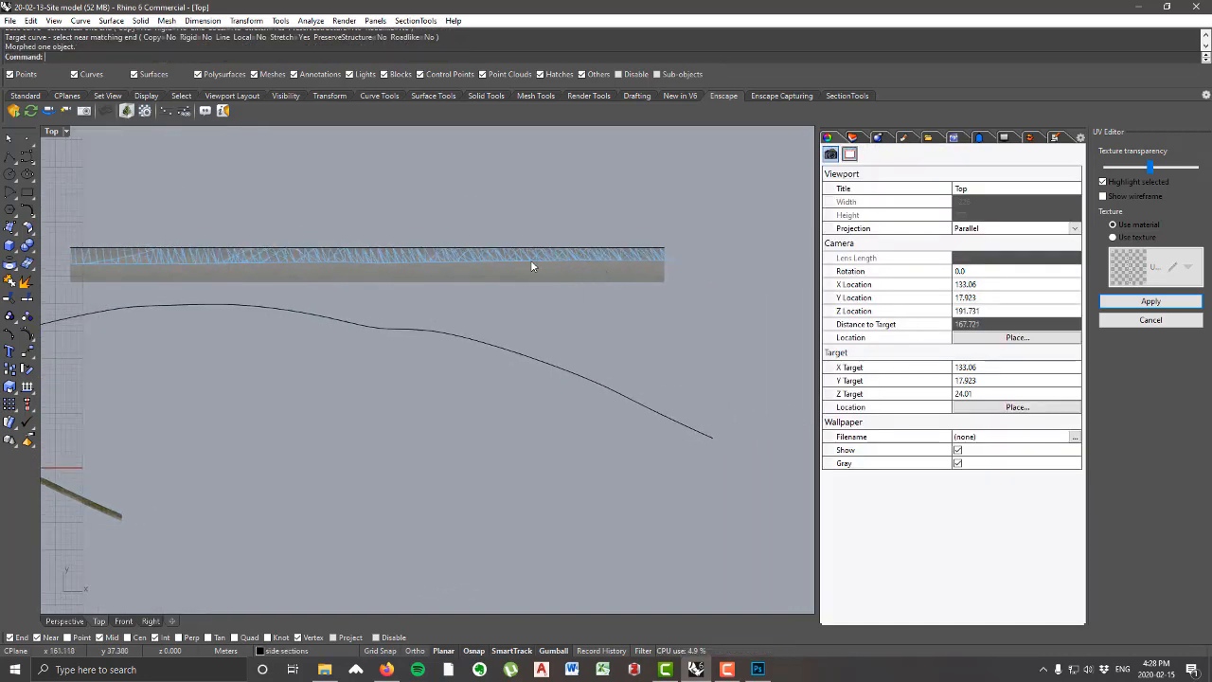
right_drag(279, 245, 351, 265)
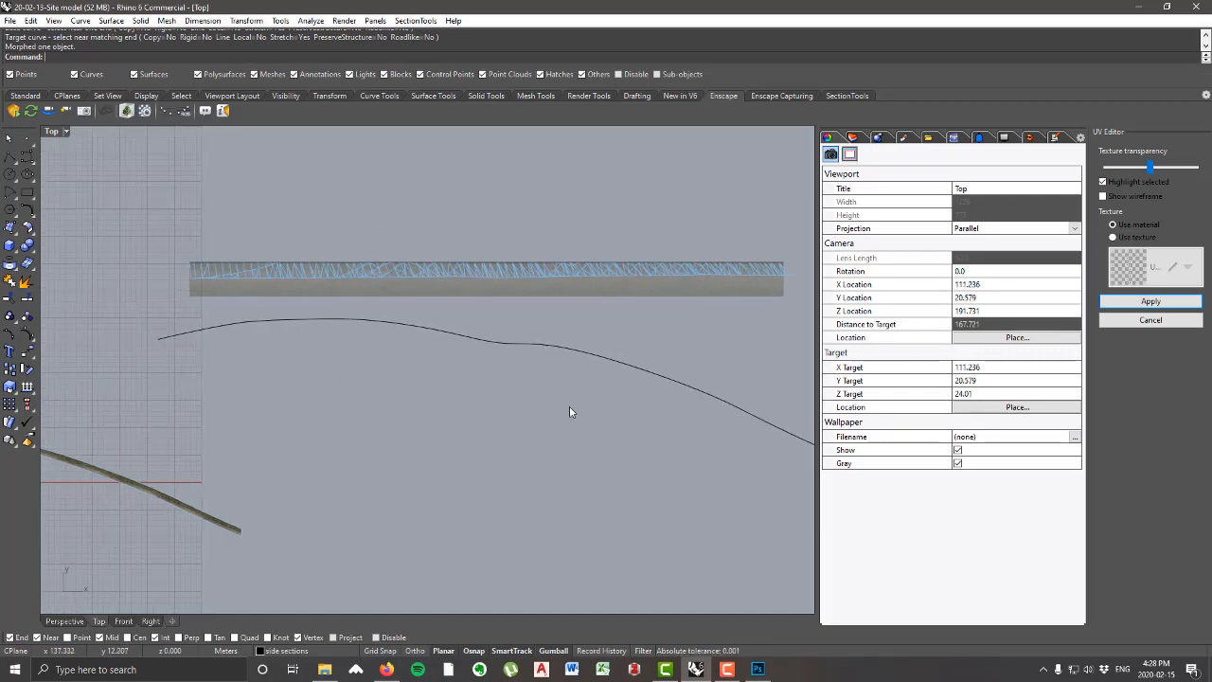
click(511, 343)
right_drag(521, 351, 504, 375)
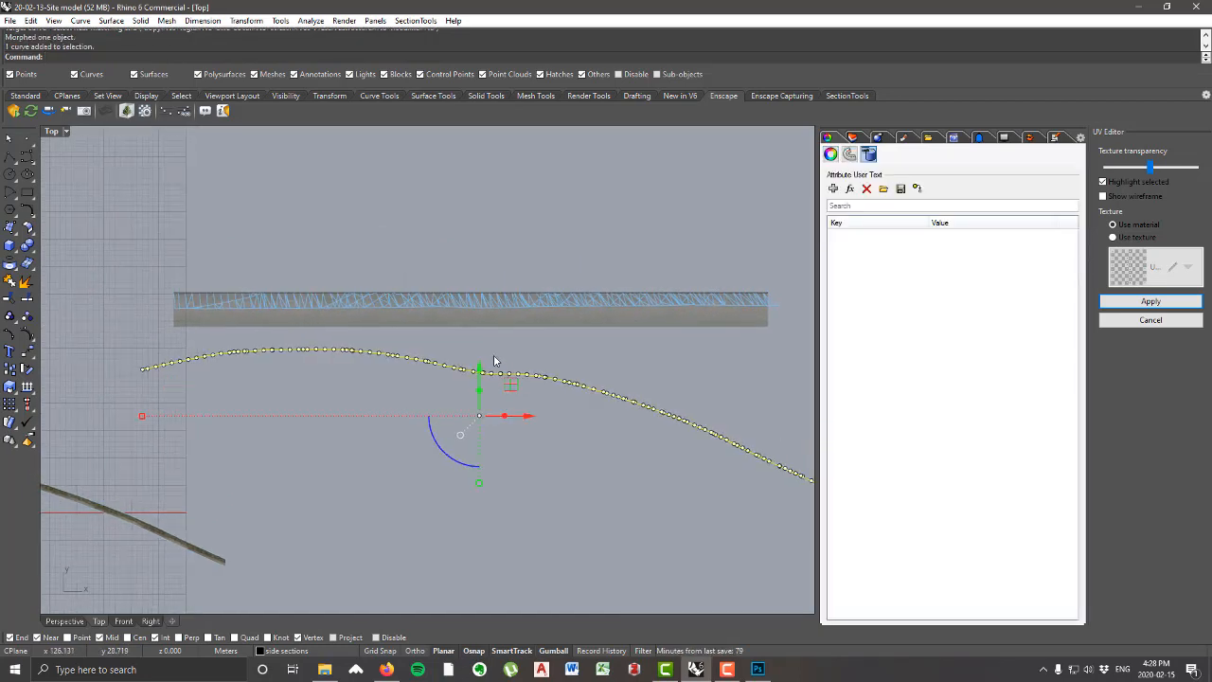
key(Delete)
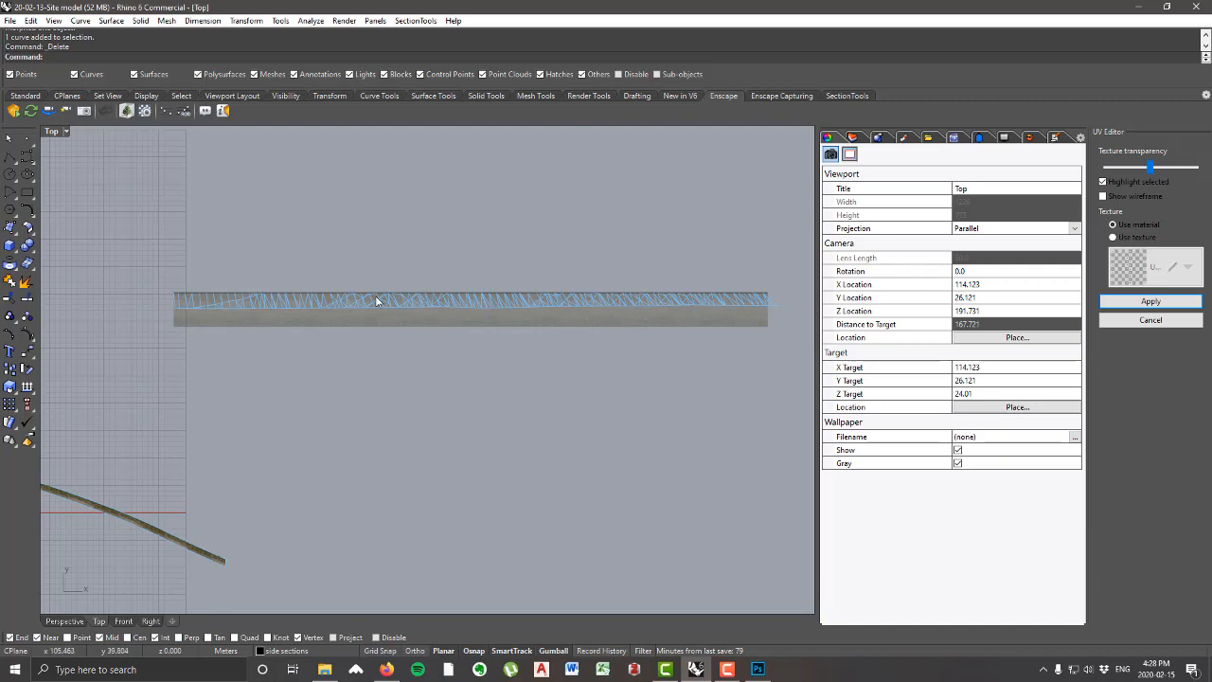
Step: Scale the straightened UV mesh vertically with Scale1D from its upper edge so it covers nearly the full height of the dirt road image
click(374, 301)
scroll(232, 313, up, 5)
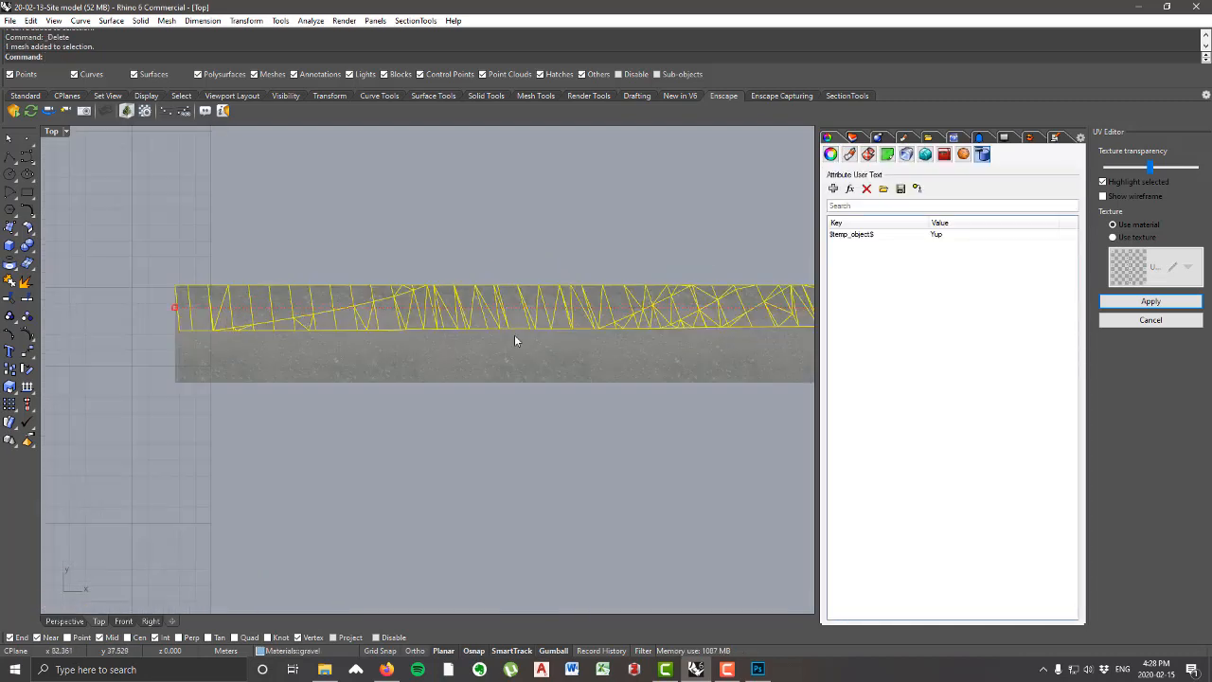
scroll(285, 328, down, 10)
right_drag(558, 337, 390, 360)
scroll(543, 321, up, 7)
scroll(391, 352, up, 4)
text(Scale1D)
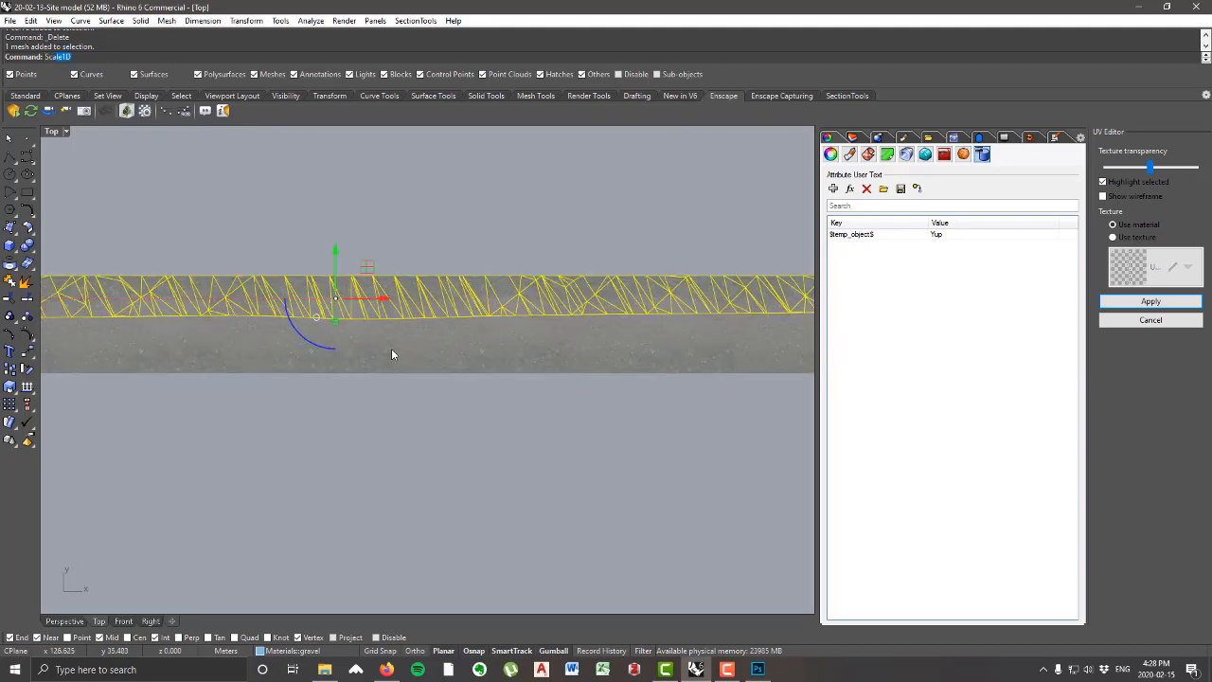
key(Return)
click(407, 277)
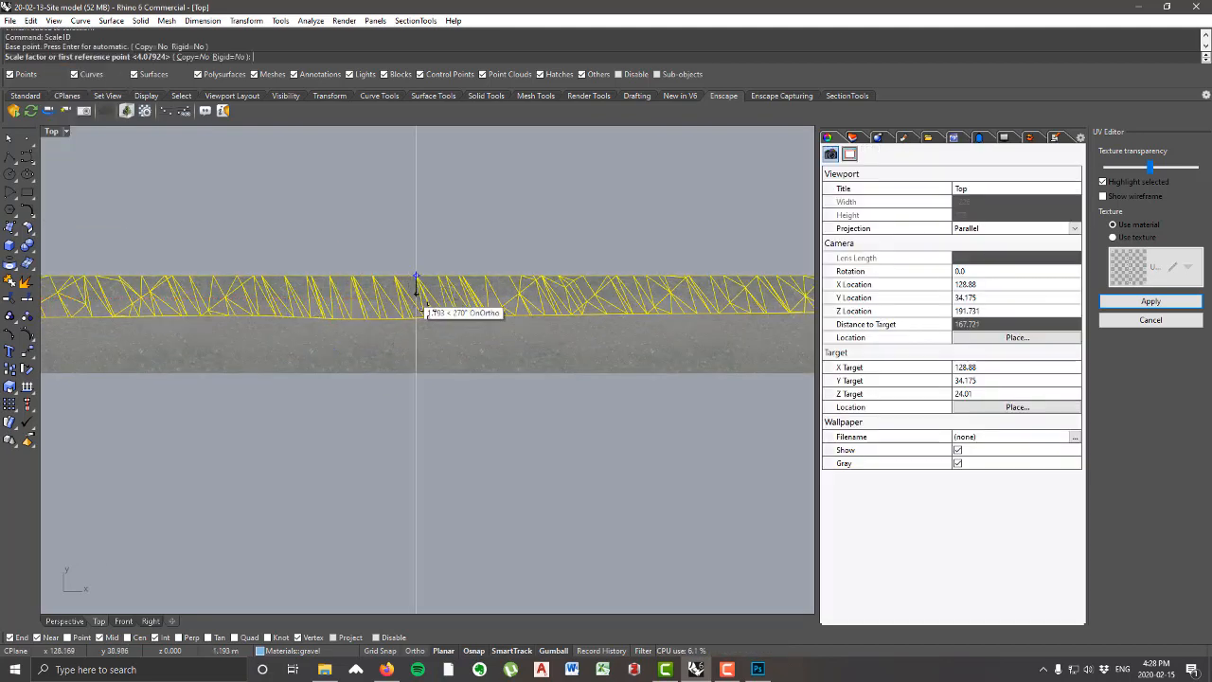
scroll(409, 312, up, 3)
scroll(407, 341, up, 4)
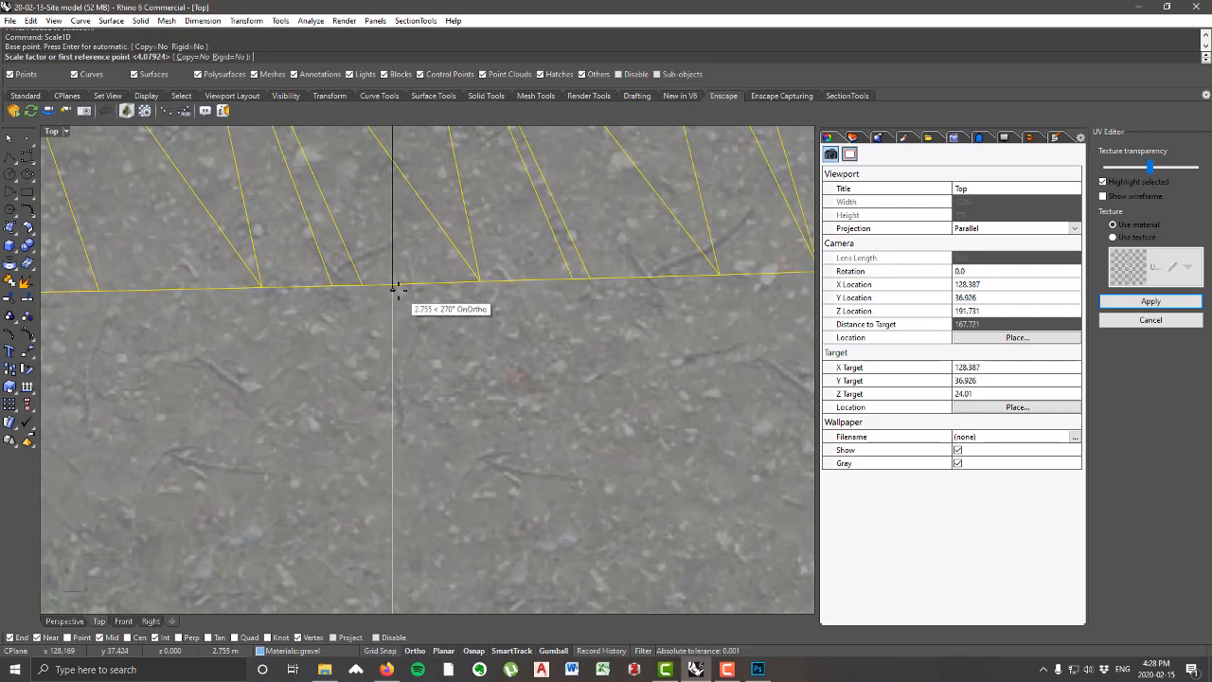
click(393, 294)
scroll(394, 312, down, 5)
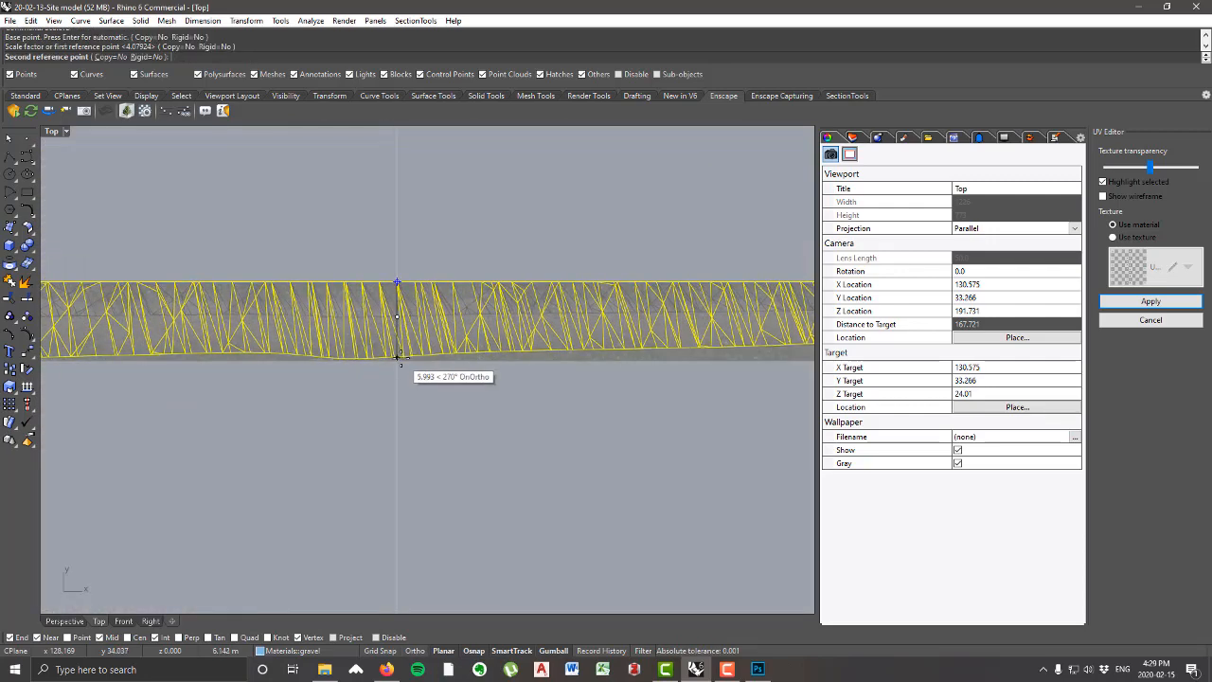
scroll(397, 356, down, 3)
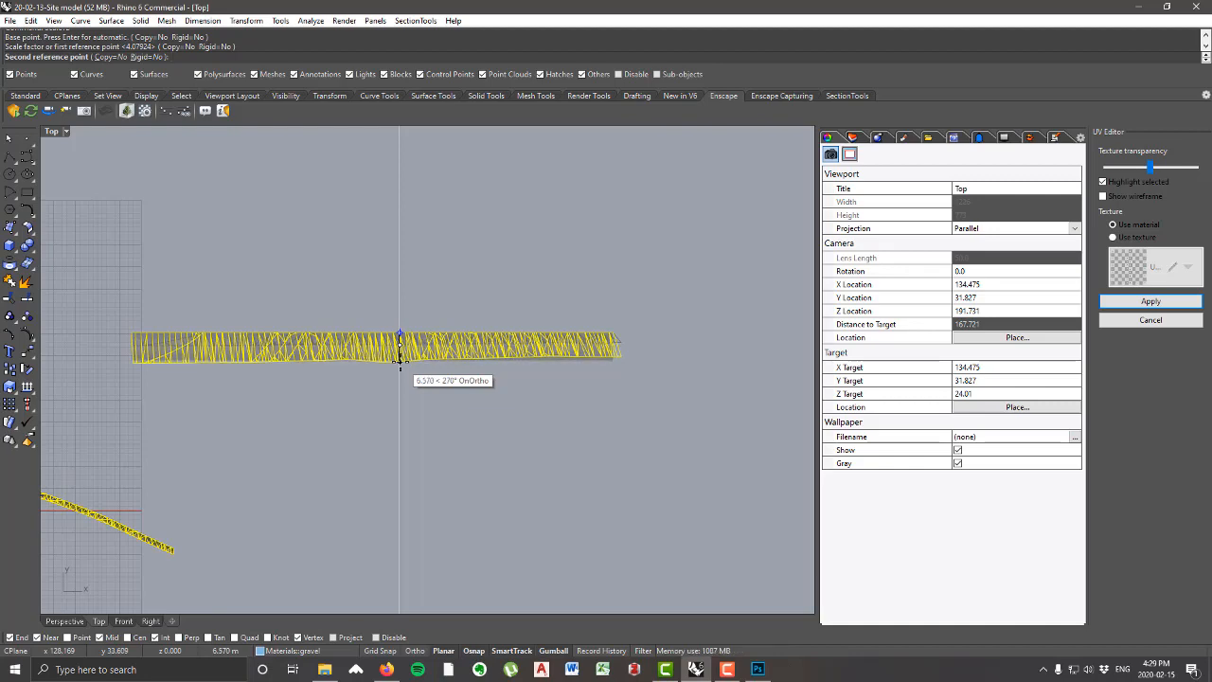
click(399, 348)
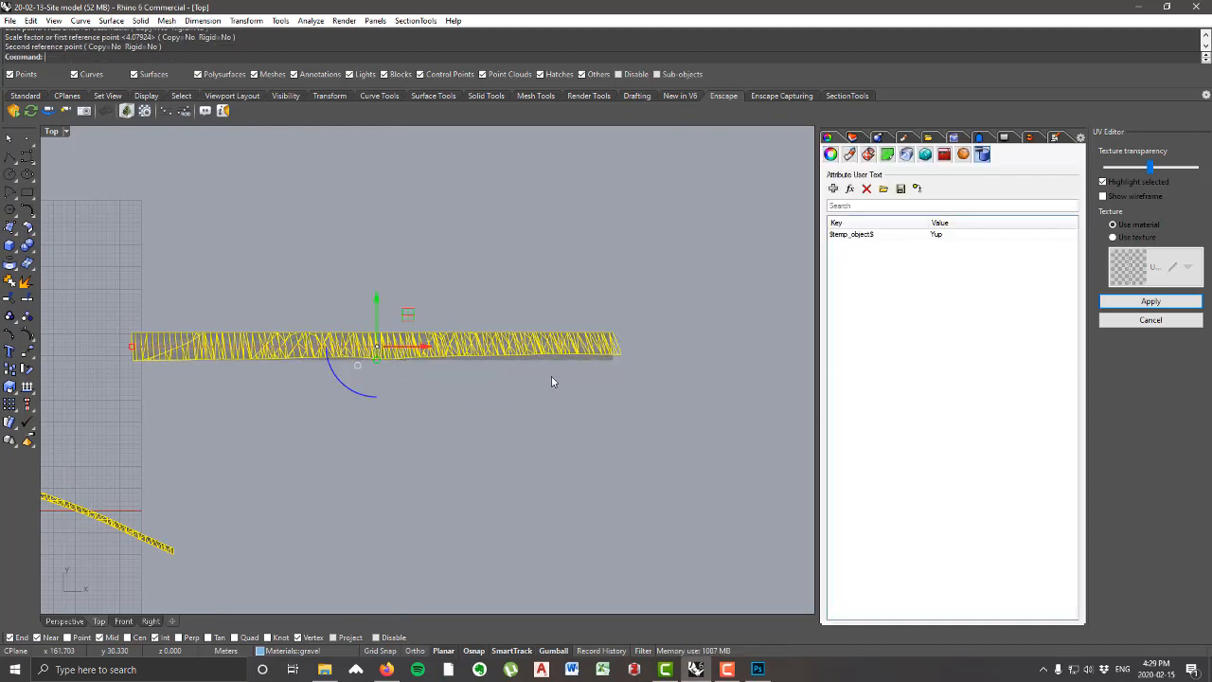
Step: Examine how the straightened mesh's lower edge and end fit the dirt road image along its length
scroll(393, 362, up, 3)
scroll(435, 367, down, 1)
right_drag(435, 362, 468, 329)
right_drag(346, 354, 378, 358)
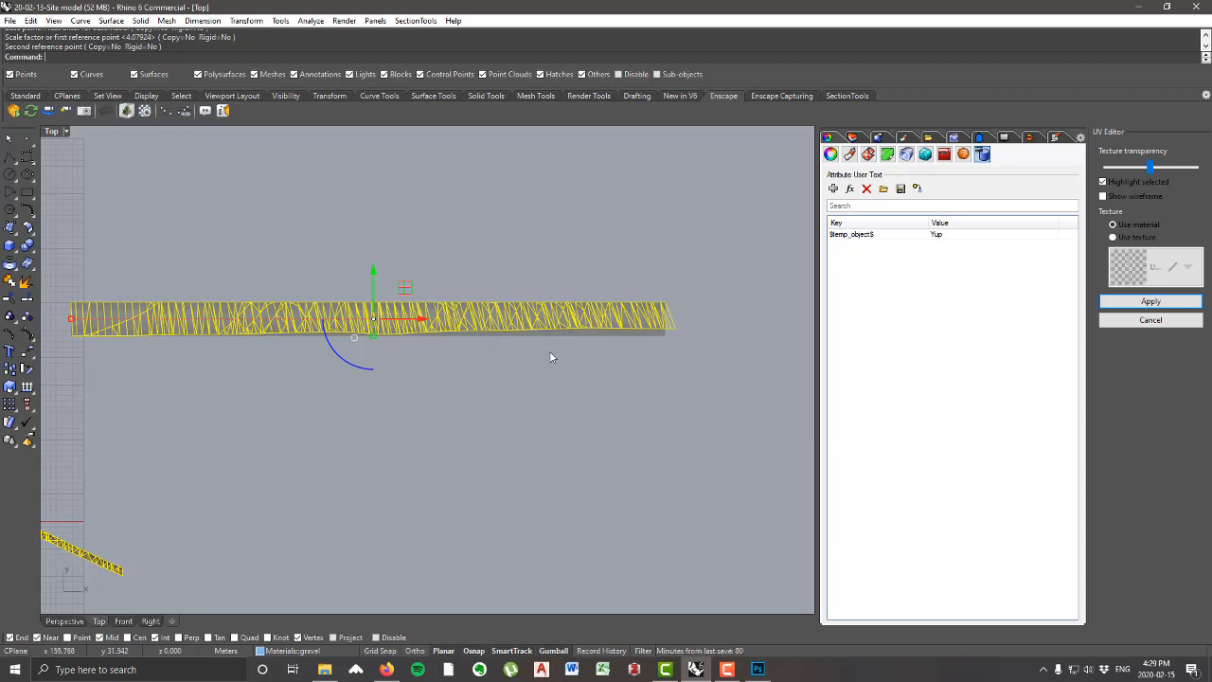
scroll(476, 360, up, 2)
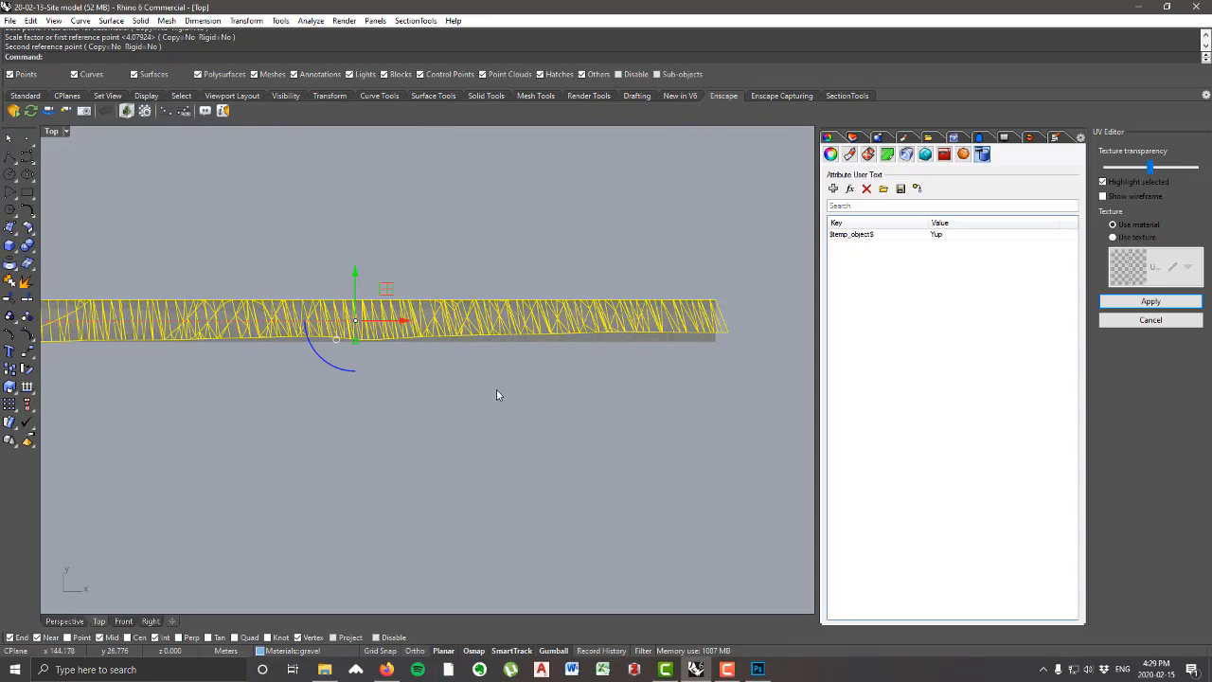
click(527, 367)
click(547, 331)
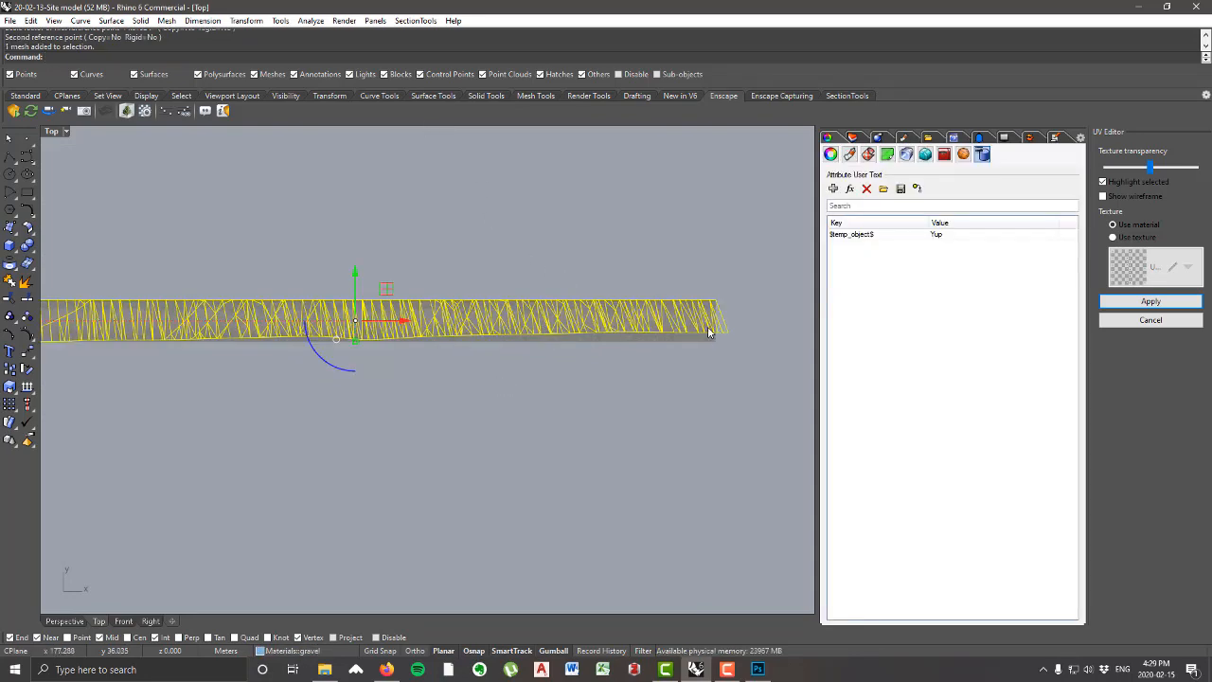
scroll(708, 331, down, 2)
scroll(653, 330, up, 6)
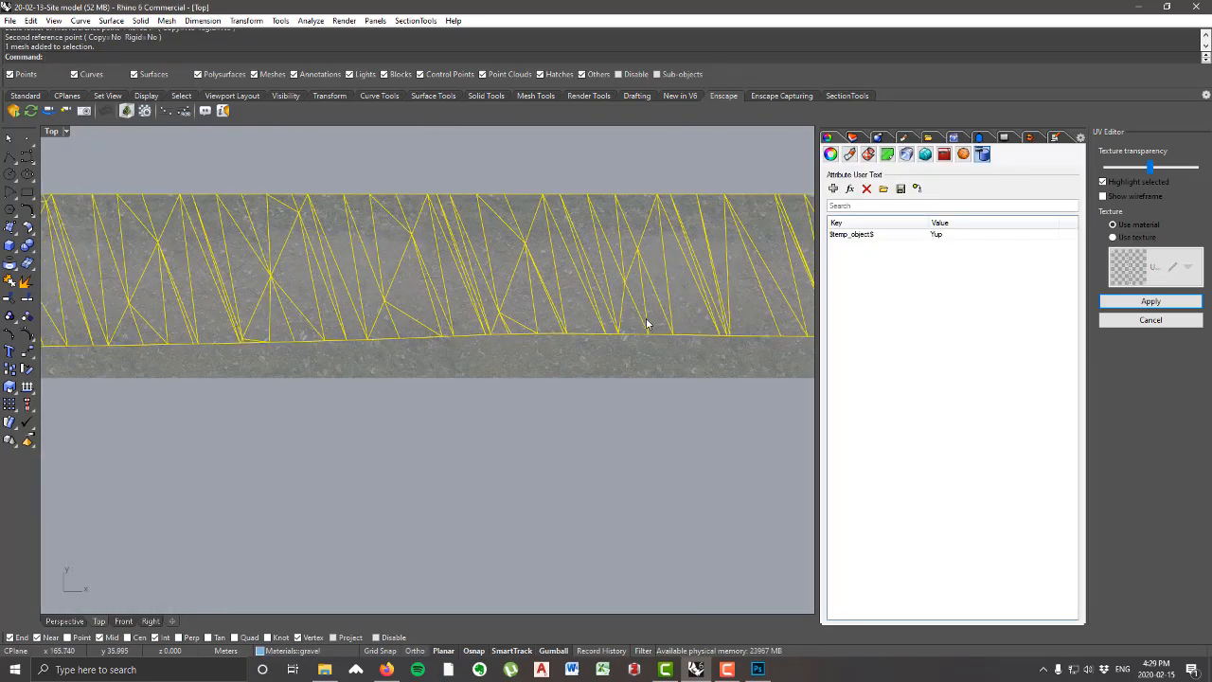
scroll(646, 324, down, 5)
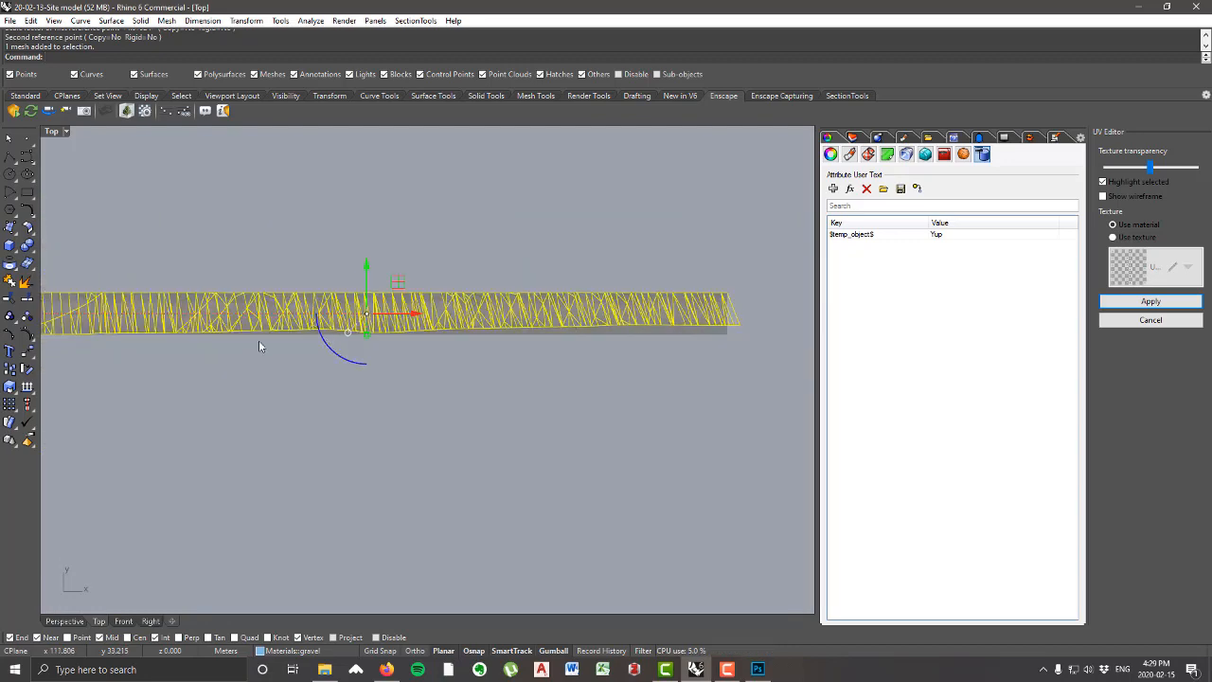
right_drag(260, 341, 355, 339)
right_drag(460, 346, 398, 338)
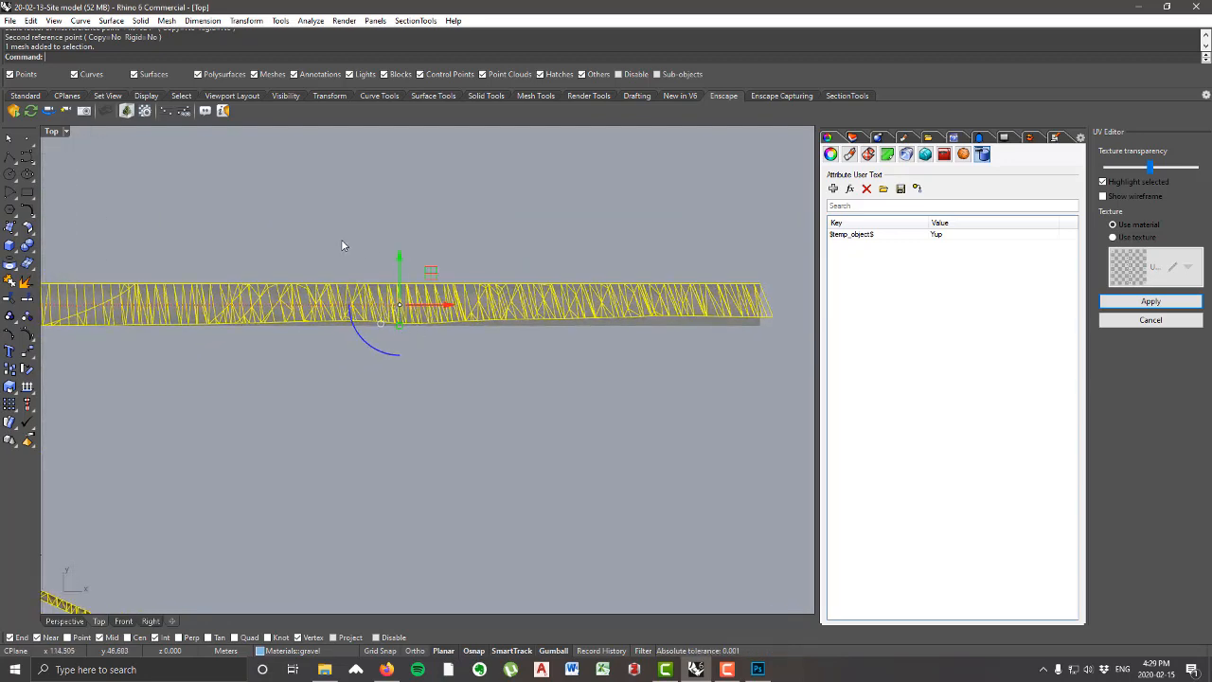
right_drag(343, 246, 394, 264)
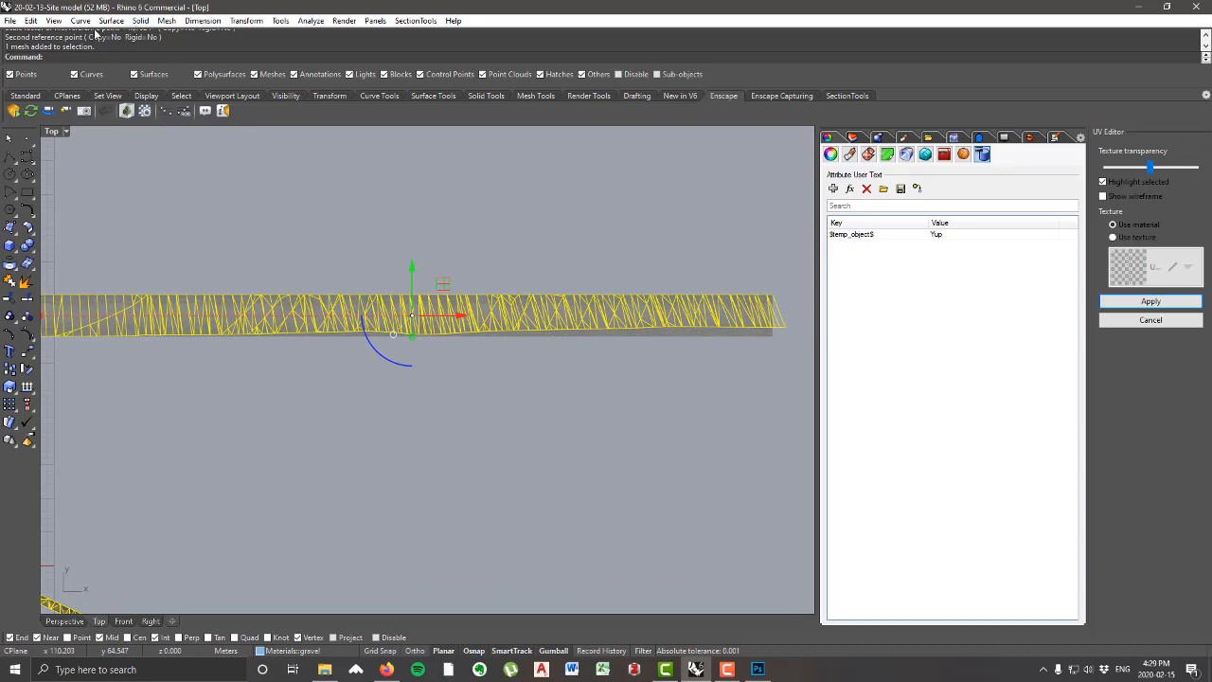
Step: Turn on the control points of the straightened UV mesh
click(54, 20)
mouse_move(33, 21)
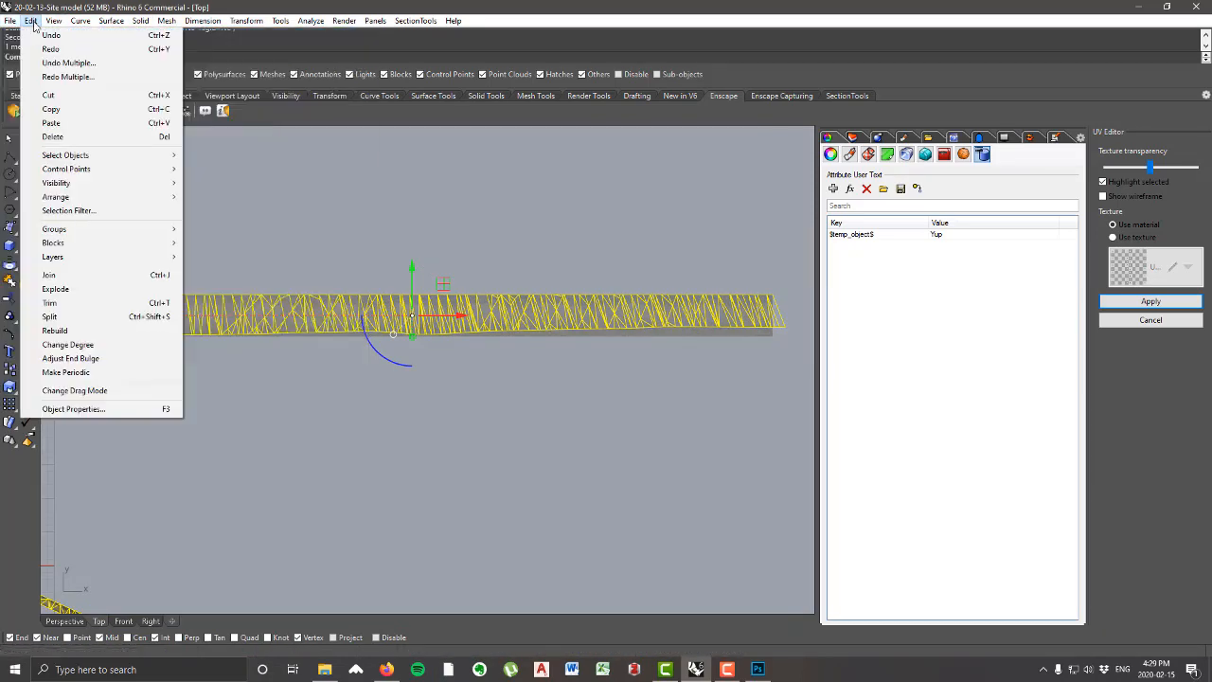
mouse_move(114, 168)
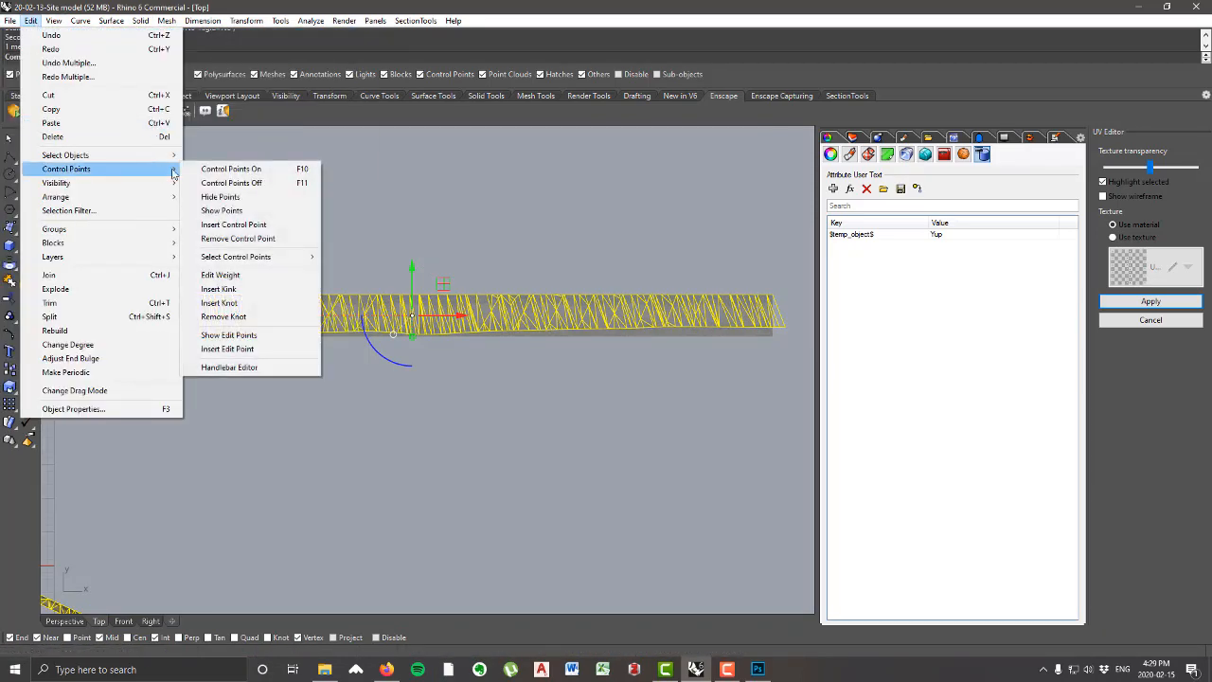
click(248, 169)
right_drag(712, 367, 655, 354)
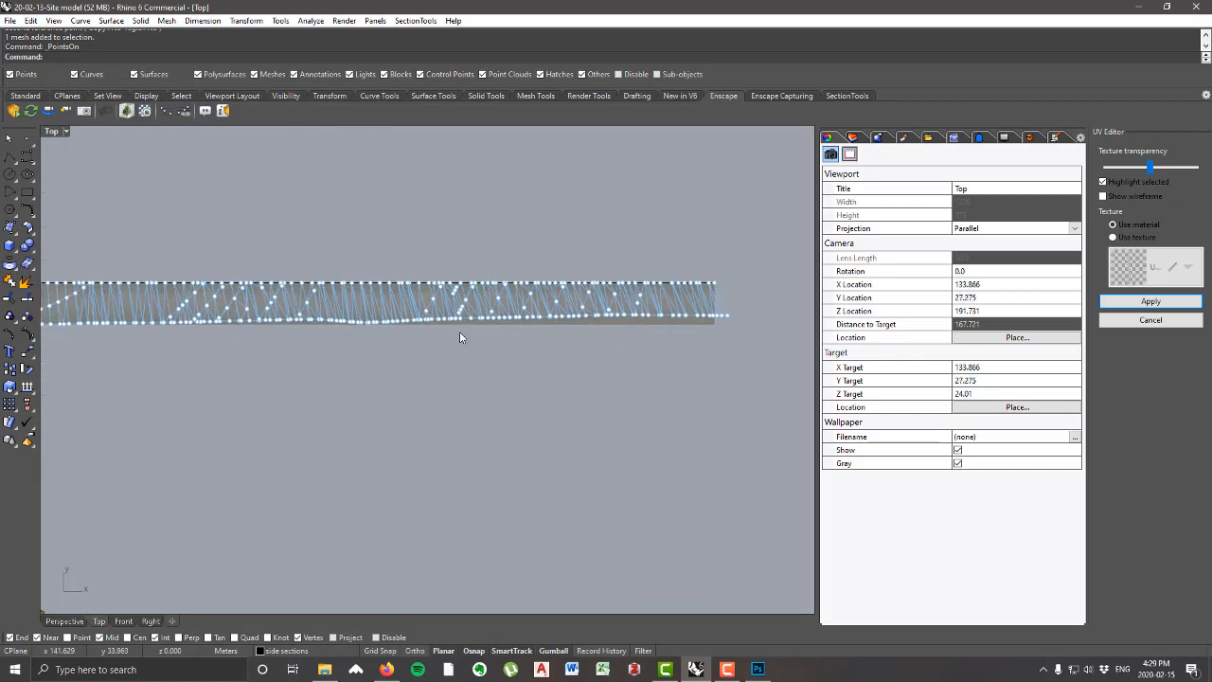
scroll(459, 331, down, 2)
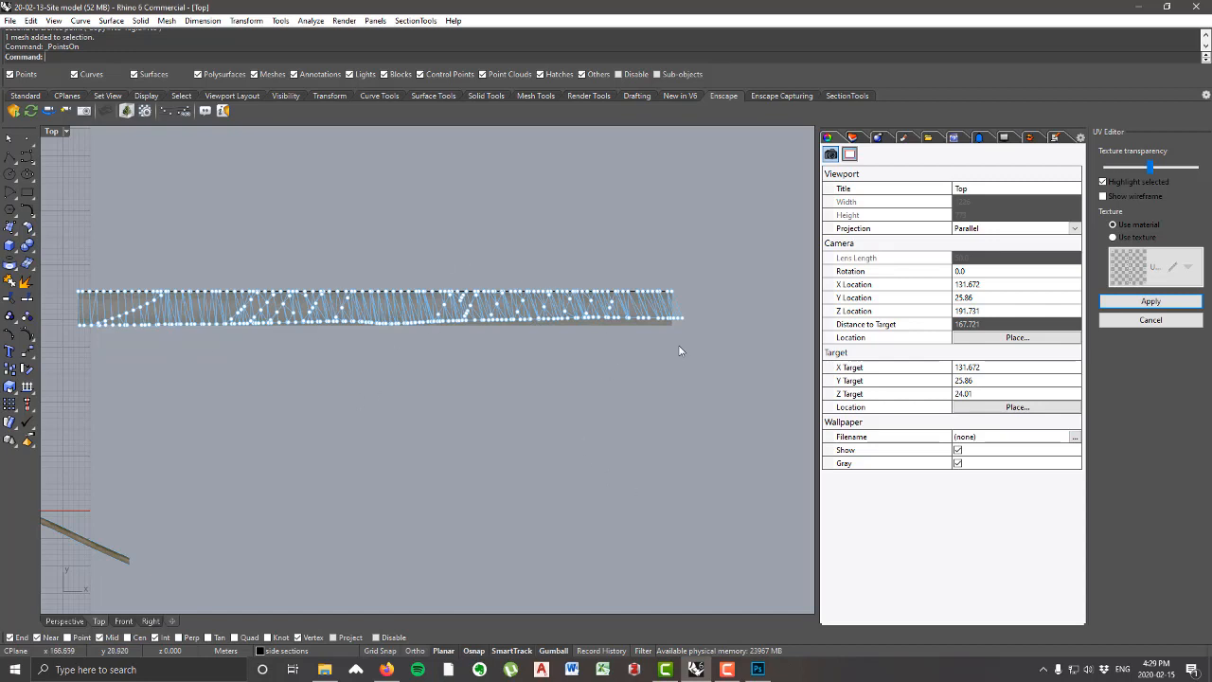
scroll(583, 327, up, 3)
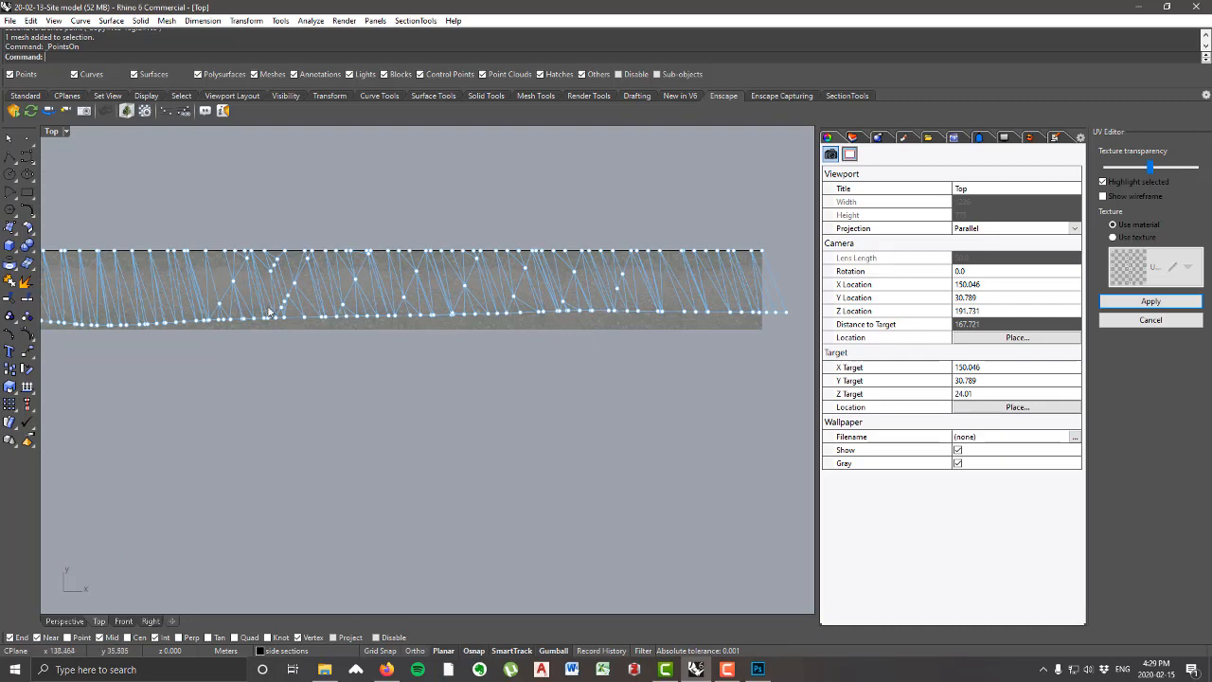
drag(200, 312, 392, 328)
key(ctrl+z)
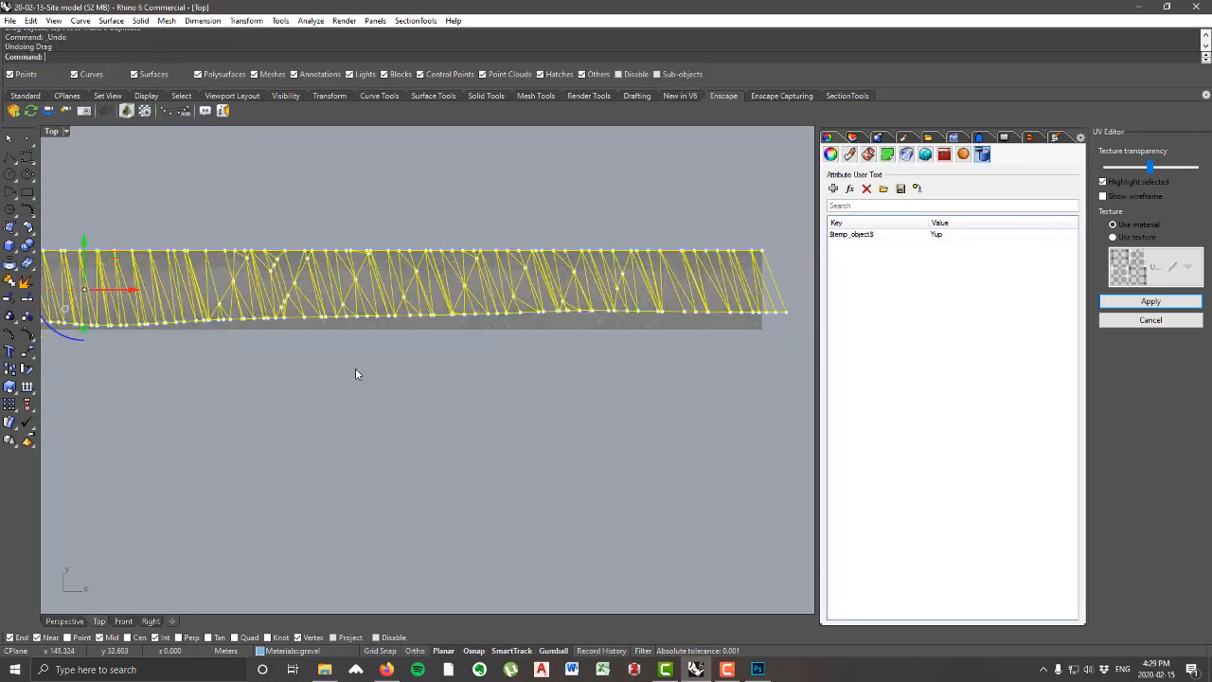
click(355, 367)
Step: Select the lower-edge control points along the mesh's right part and move them straight down to the dirt road image's lower edge
scroll(257, 314, up, 2)
scroll(258, 311, up, 2)
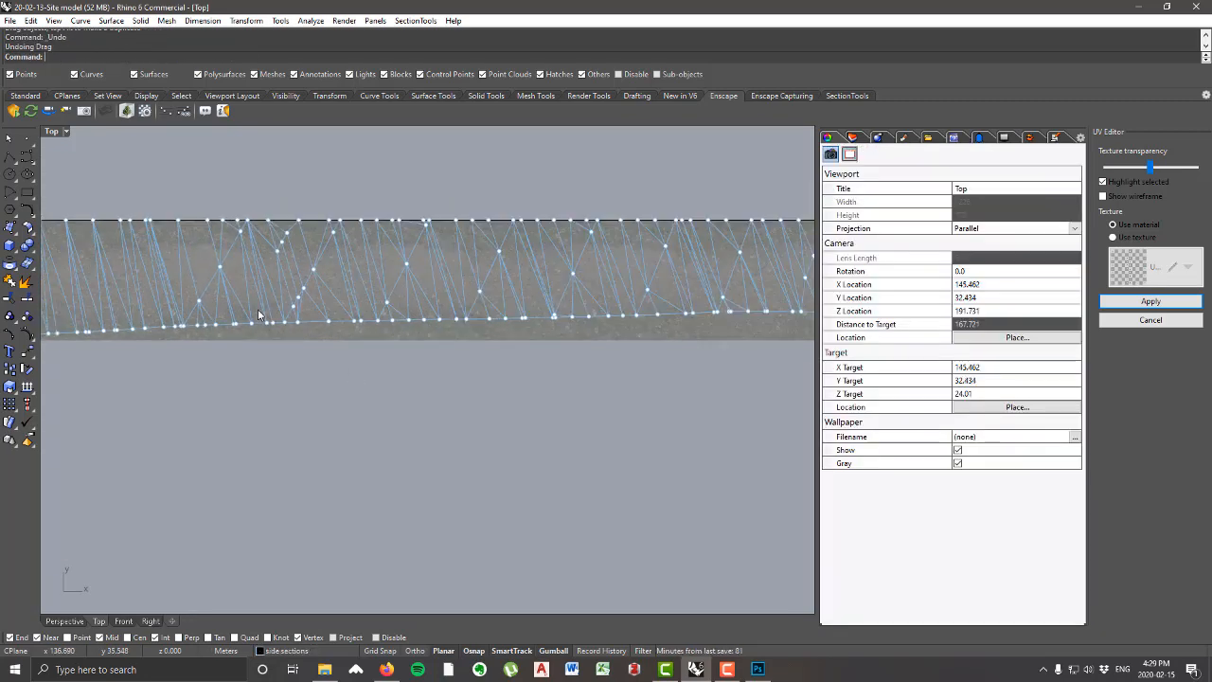
drag(258, 341, 511, 356)
right_drag(511, 356, 440, 340)
shift+drag(359, 367, 717, 316)
scroll(460, 338, up, 2)
right_drag(289, 339, 385, 341)
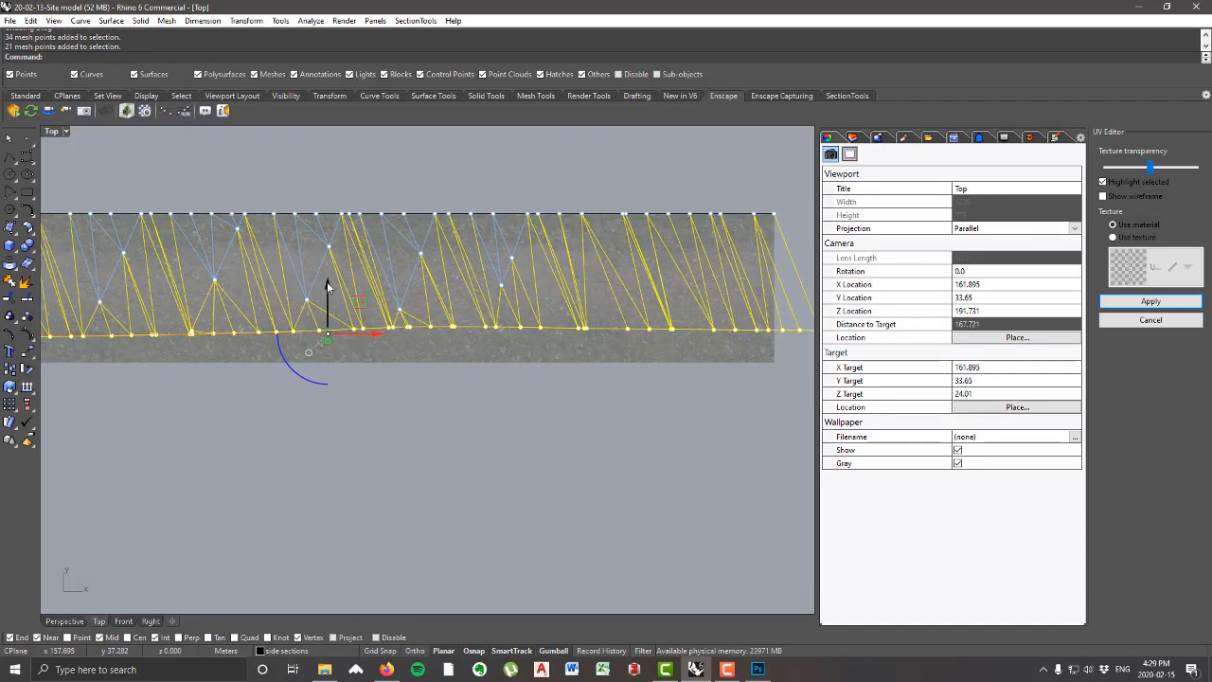
drag(327, 281, 333, 312)
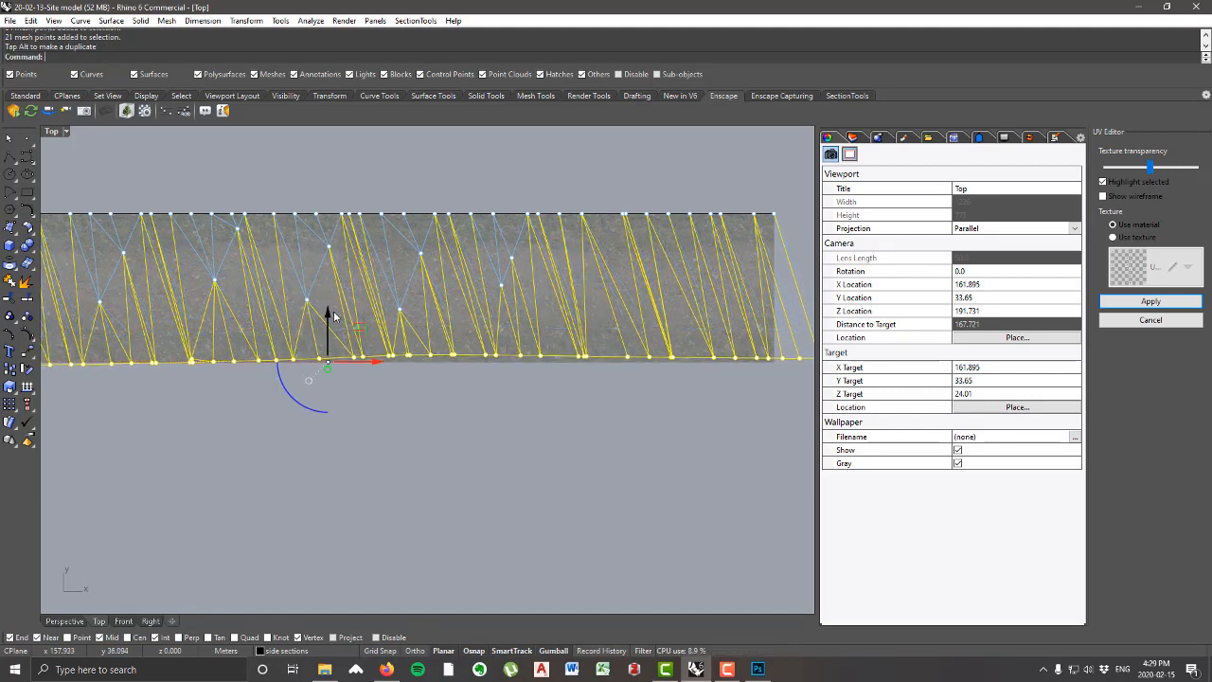
Step: Select the adjoining stretch of lower-edge mesh points to the left and move them down slightly toward the image's lower edge
scroll(333, 313, down, 6)
right_drag(310, 358, 700, 362)
scroll(458, 341, up, 9)
right_drag(366, 333, 476, 346)
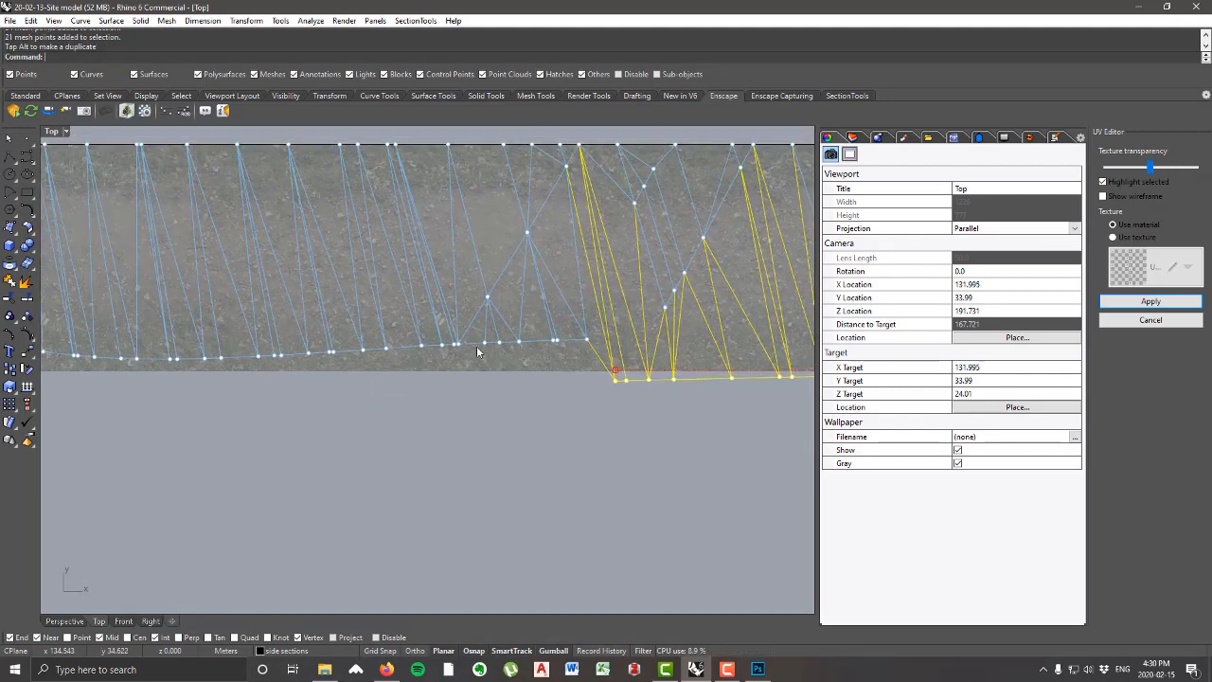
click(188, 337)
drag(191, 341, 589, 367)
drag(396, 307, 396, 318)
scroll(511, 355, up, 4)
right_drag(511, 356, 433, 356)
scroll(476, 343, down, 4)
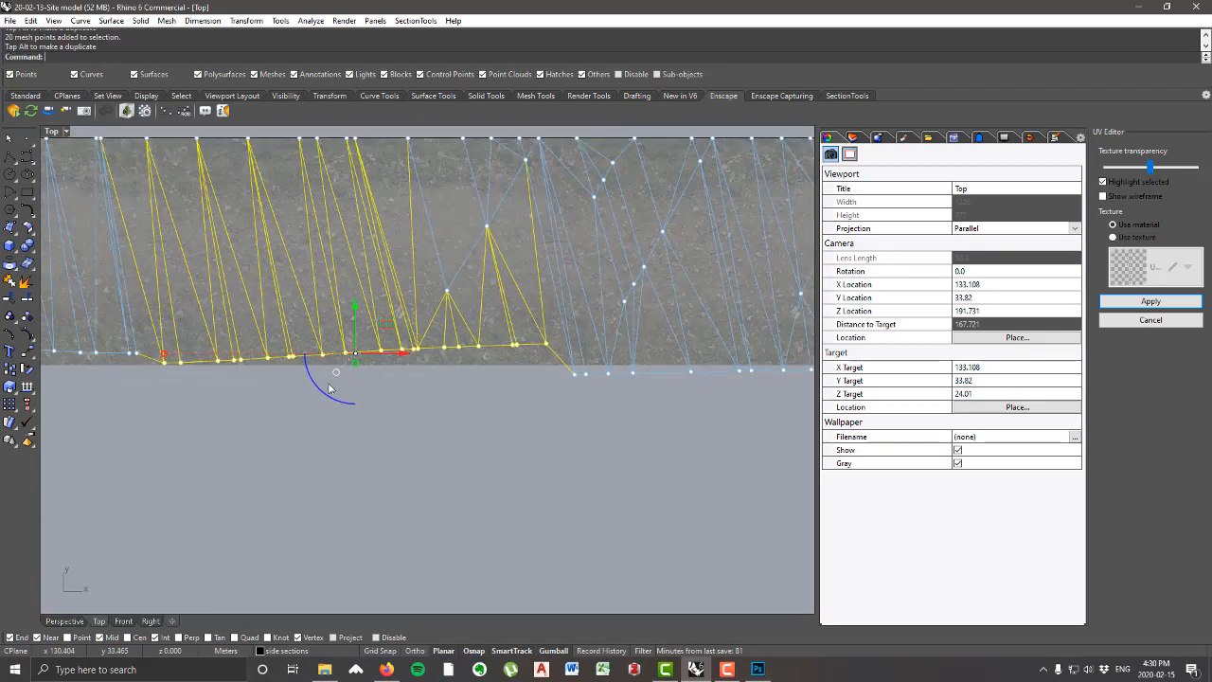
Step: Rotate the selected lower-edge mesh points level and move them down to the dirt road image's lower edge
drag(328, 393, 327, 393)
drag(355, 309, 355, 318)
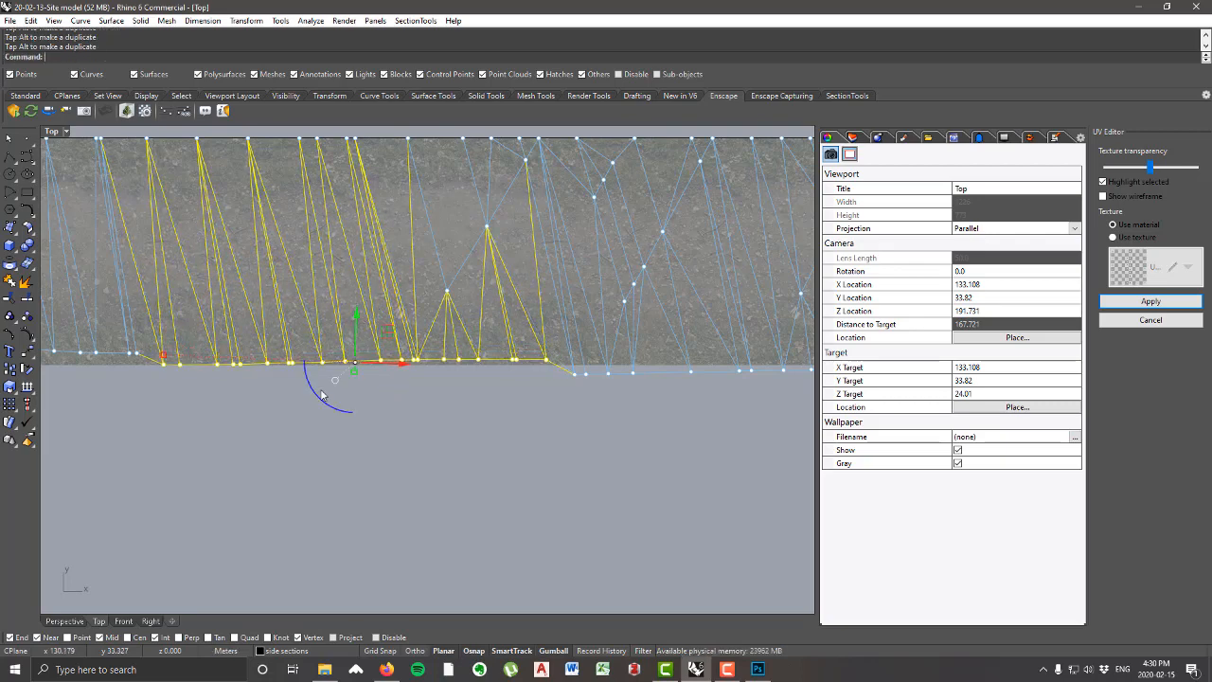
drag(320, 397, 318, 399)
click(316, 458)
Step: Select the next stretch of lower-edge mesh points to the left, rotate it slightly and move it down to the image's edge
right_drag(317, 459, 632, 475)
right_drag(233, 411, 563, 403)
scroll(515, 384, down, 7)
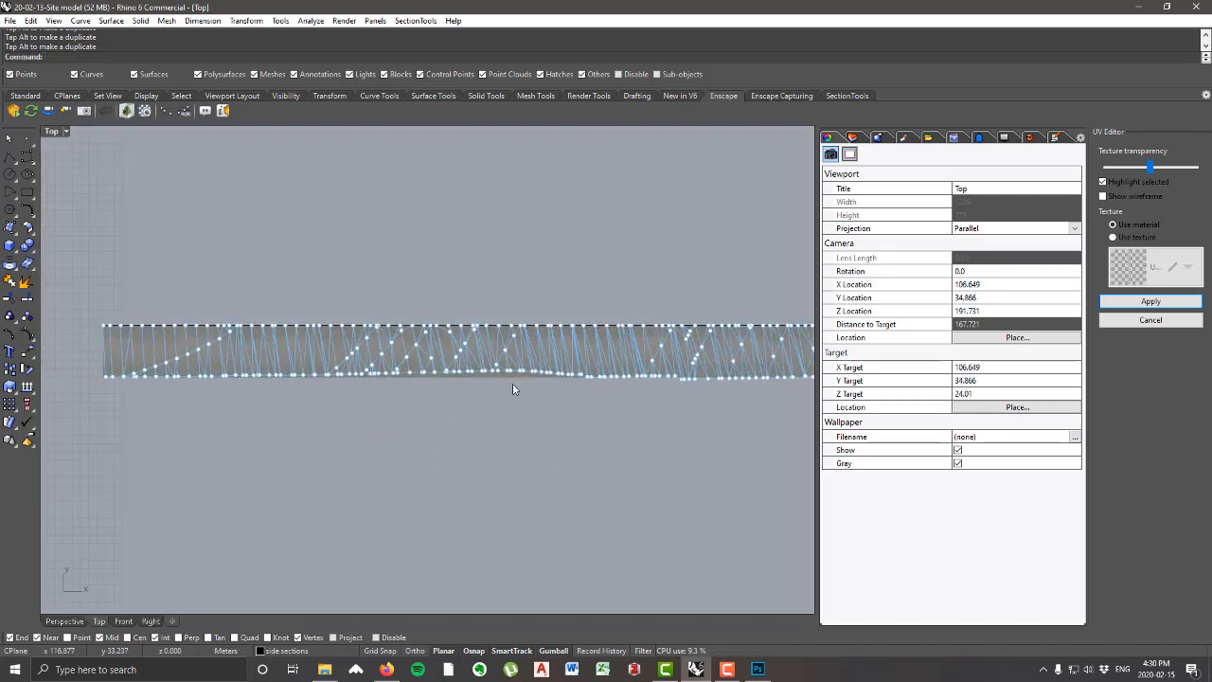
scroll(514, 386, up, 8)
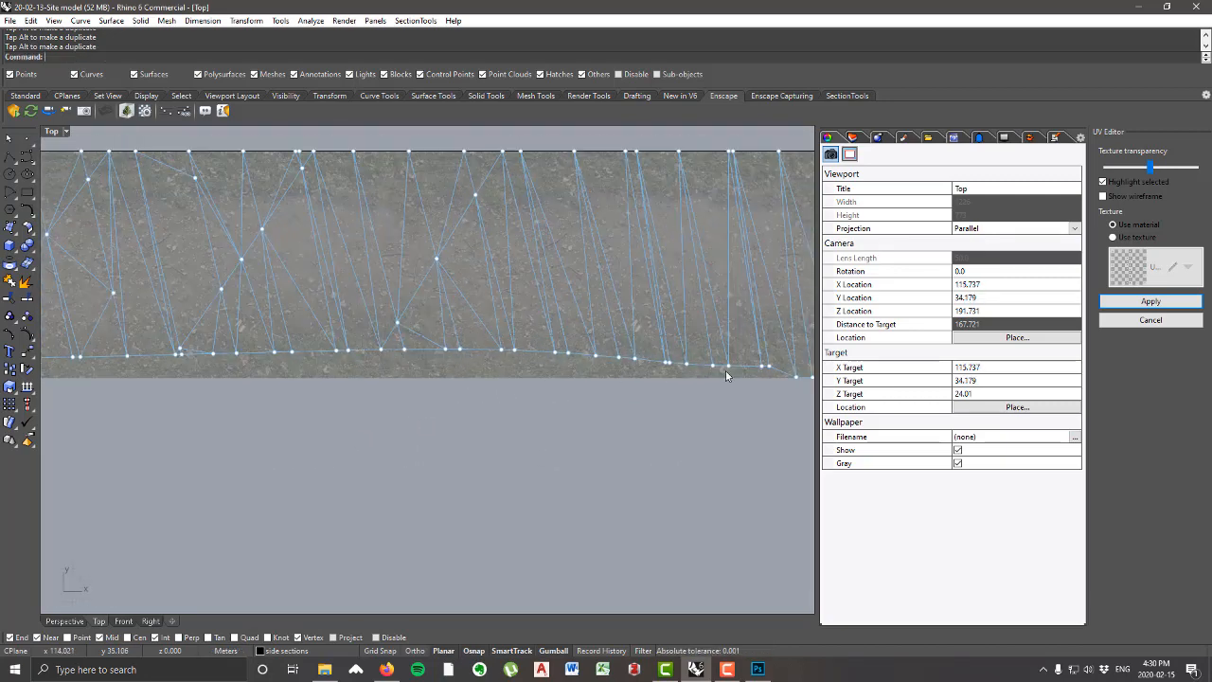
drag(725, 376, 772, 388)
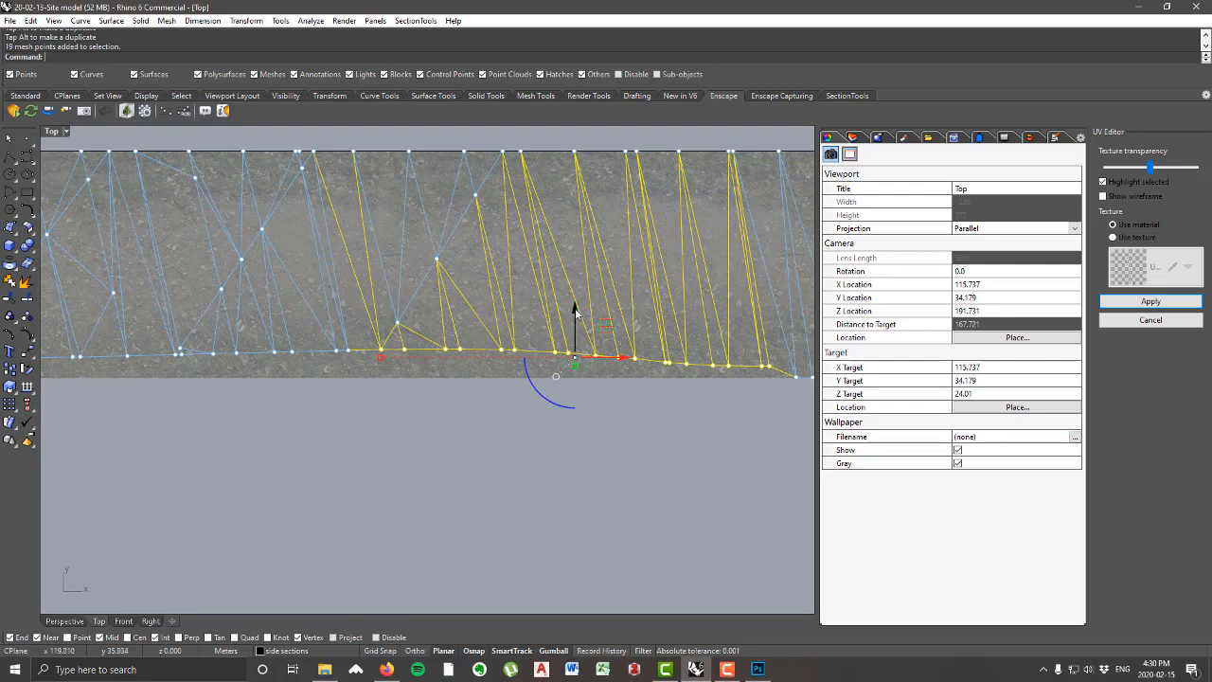
drag(535, 388, 541, 404)
drag(572, 319, 573, 326)
click(492, 448)
Step: Level the remaining raised stretch of lower-edge points farther left and move it down onto the image's lower edge
right_drag(246, 425, 695, 441)
scroll(461, 386, down, 4)
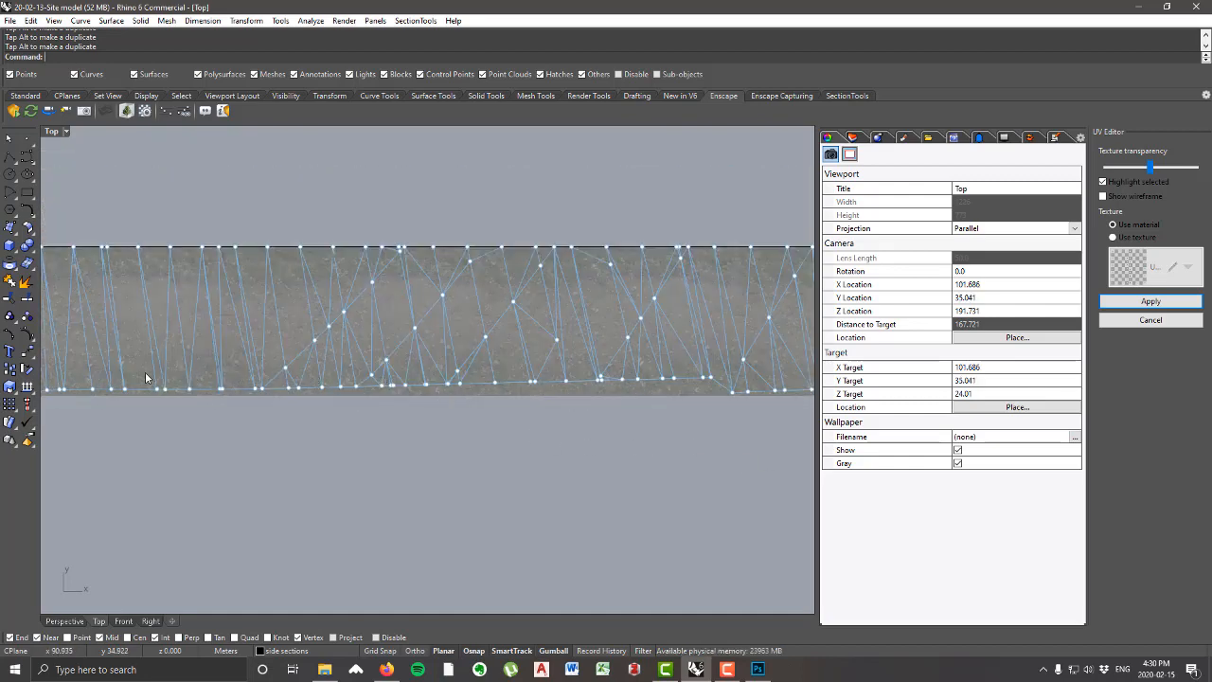
drag(142, 372, 721, 428)
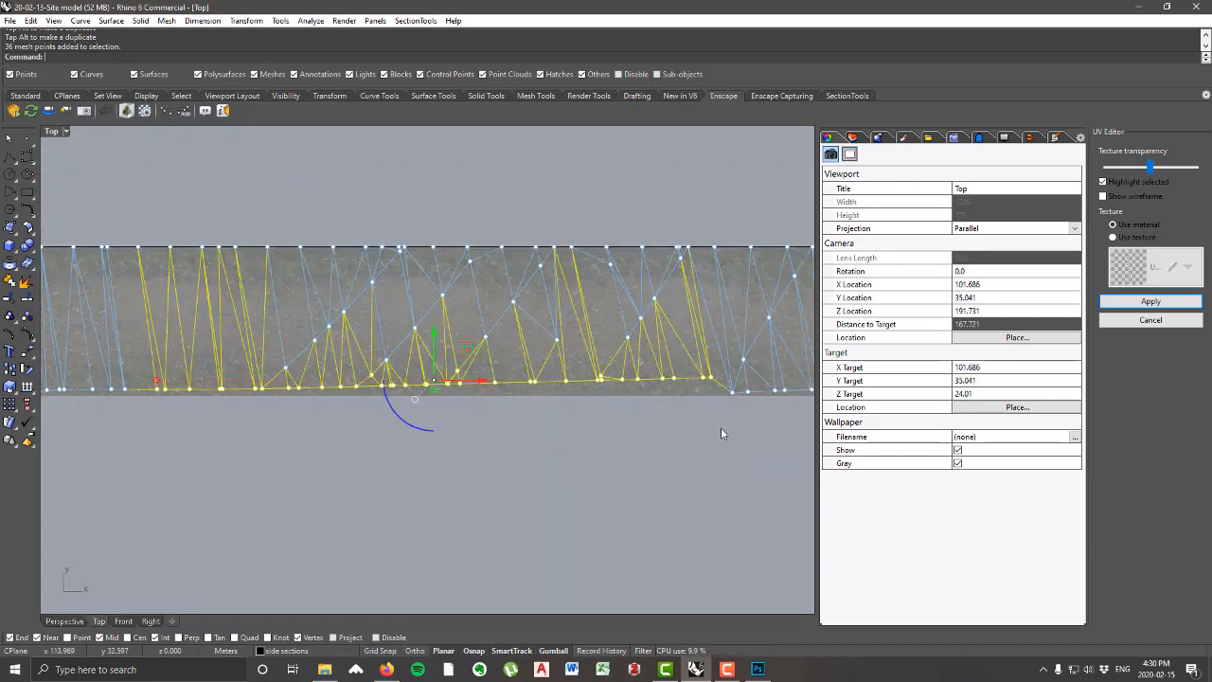
scroll(409, 393, up, 2)
drag(410, 417, 410, 418)
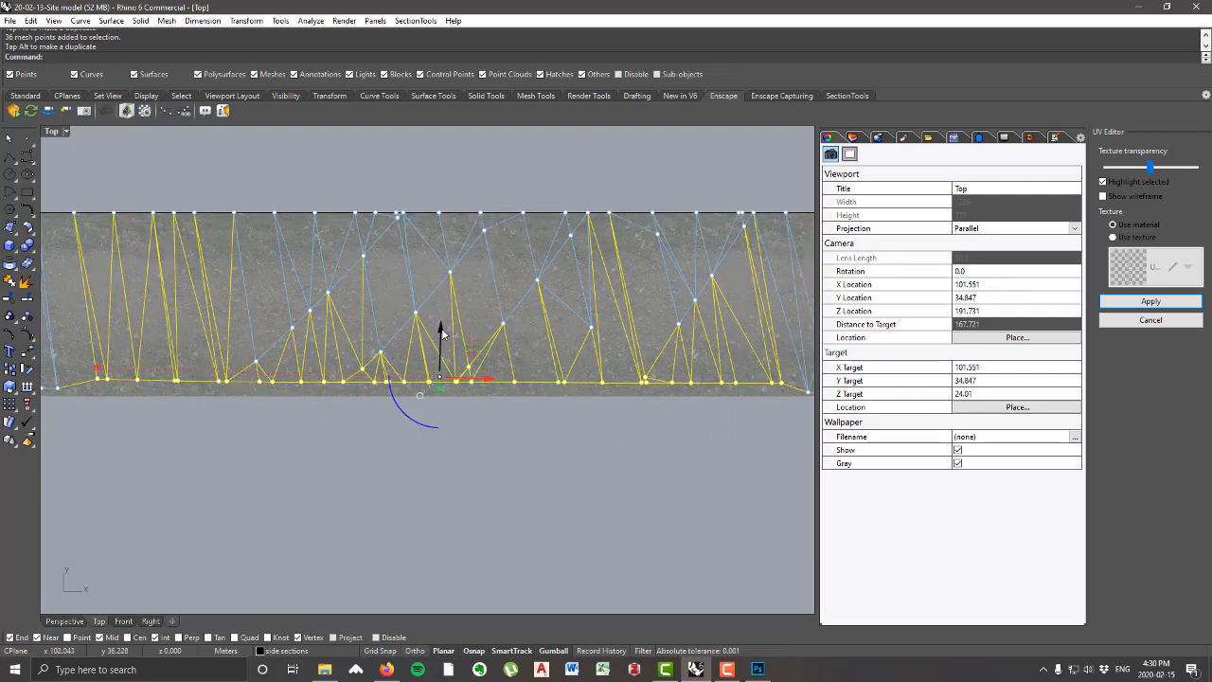
drag(441, 331, 442, 342)
scroll(577, 374, down, 8)
click(437, 446)
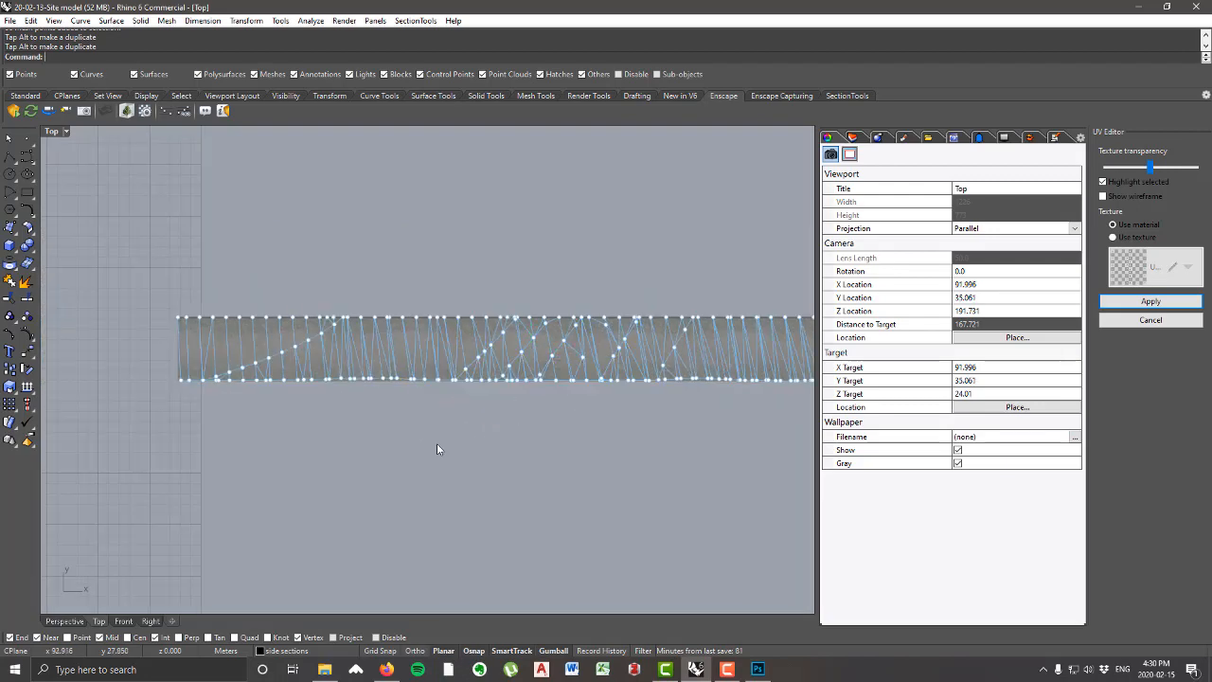
Step: Select the lower-edge points hanging below the image right of the adjusted stretches and move them straight up to its edge
right_drag(611, 379, 392, 383)
right_drag(724, 431, 499, 423)
scroll(497, 388, up, 11)
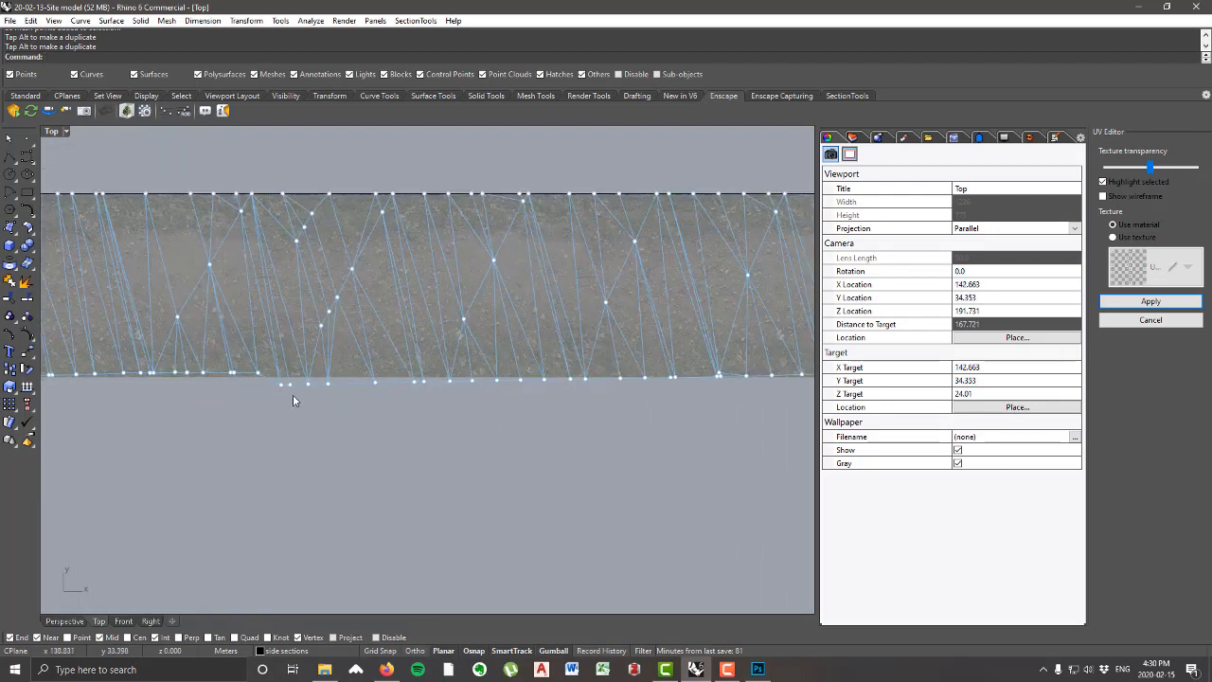
drag(227, 376, 678, 423)
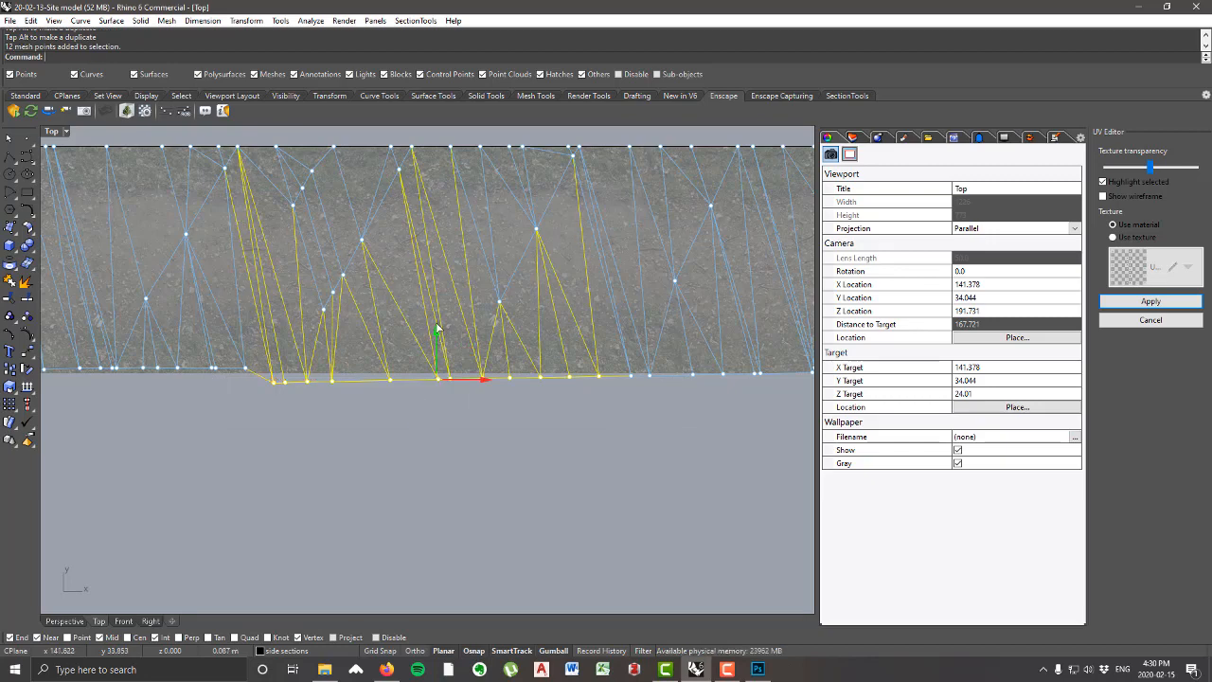
drag(434, 331, 435, 320)
right_drag(557, 391, 292, 352)
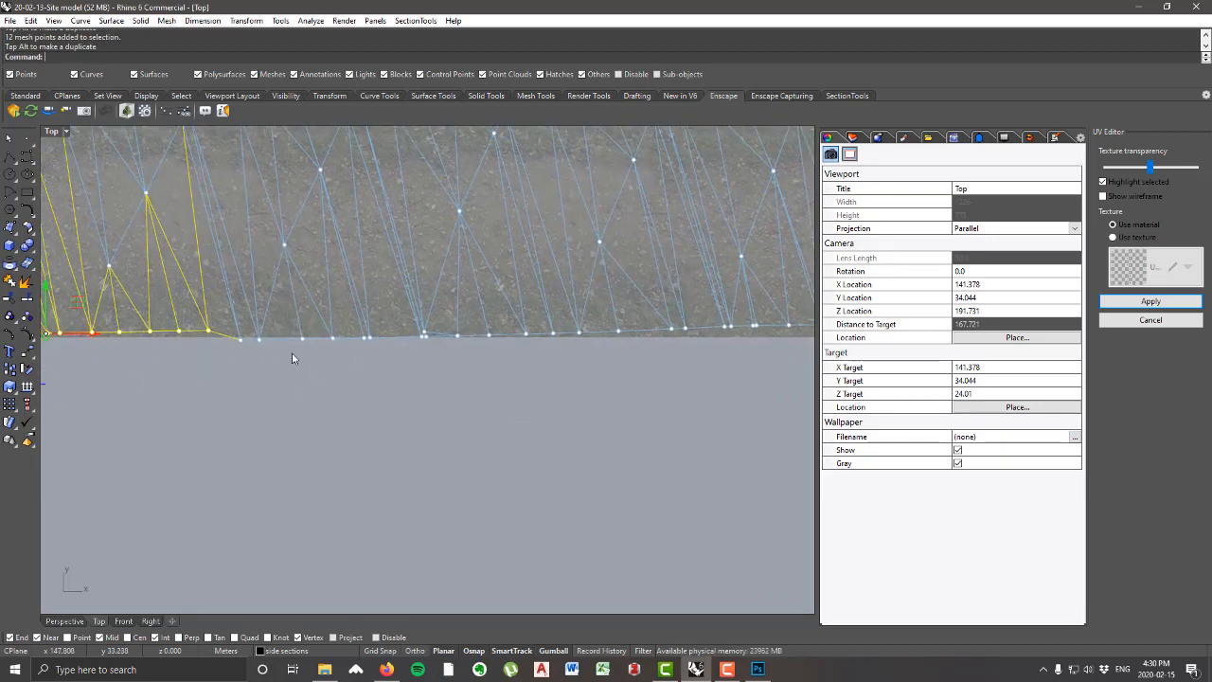
scroll(527, 358, down, 5)
key(Escape)
Step: Select the slightly raised lower-edge points toward the mesh's right end and move them down to the image's lower edge
drag(418, 336, 783, 367)
scroll(592, 307, up, 2)
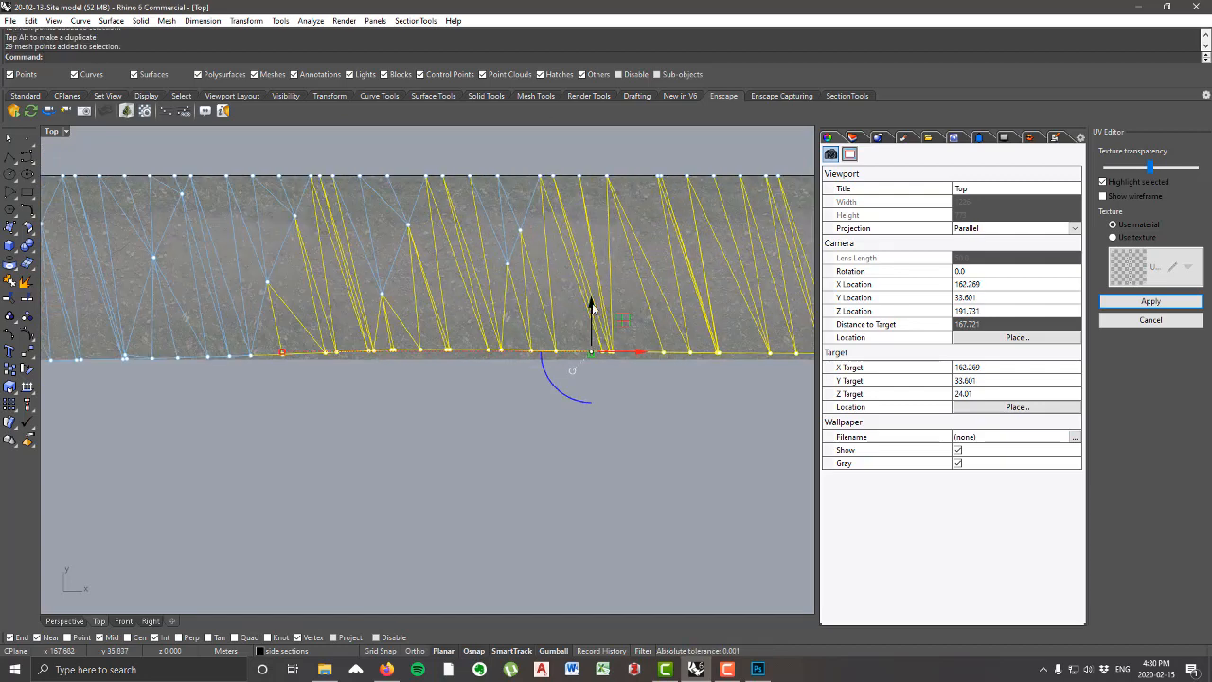
drag(593, 311, 595, 317)
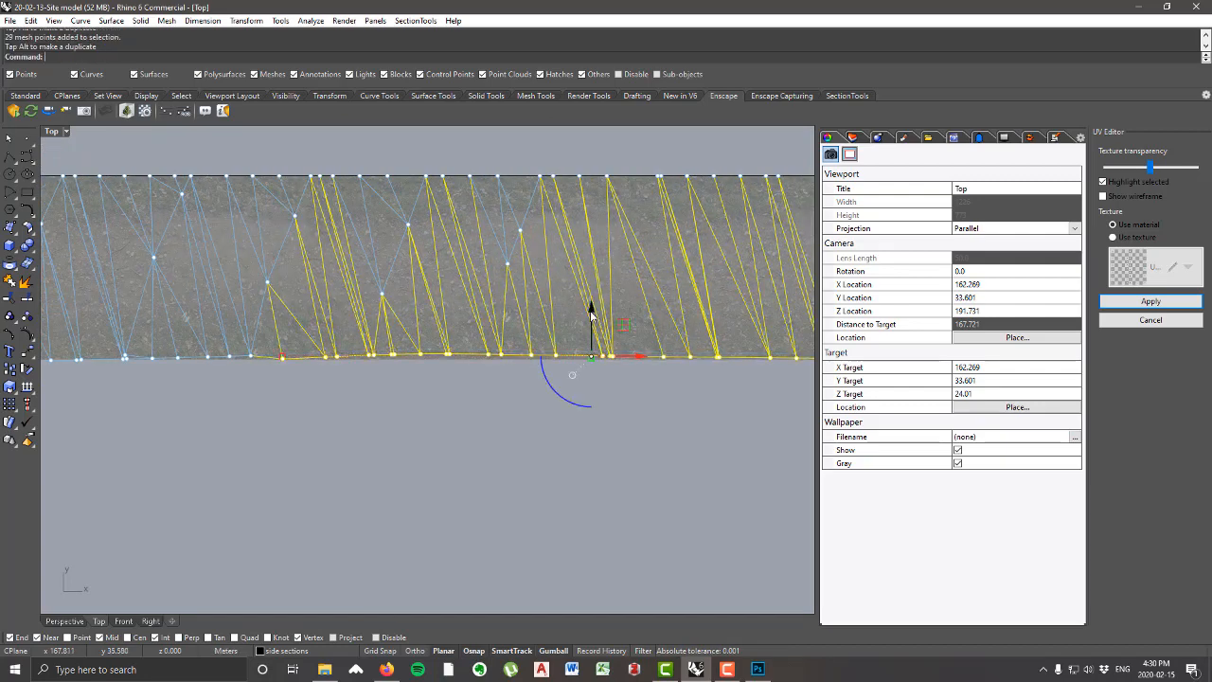
scroll(594, 316, down, 4)
right_drag(692, 374, 536, 376)
scroll(611, 350, up, 3)
click(575, 385)
Step: Select the lower-edge points at the mesh's right end and scale them lengthwise so they end at the image's end
scroll(601, 375, down, 6)
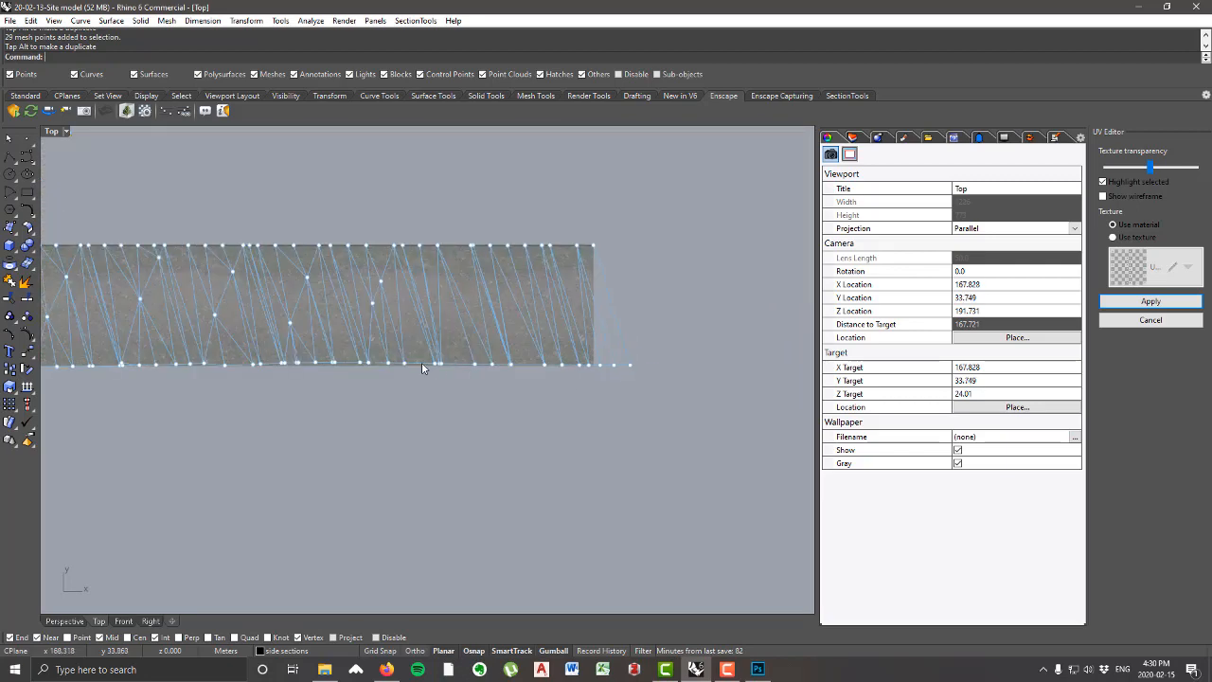
drag(418, 348, 661, 383)
scroll(613, 362, up, 6)
scroll(660, 383, down, 2)
scroll(610, 388, down, 1)
drag(401, 375, 415, 375)
drag(572, 375, 537, 375)
click(398, 409)
Step: Adjust the position of a single lower-edge mesh point near the right end
scroll(360, 401, up, 5)
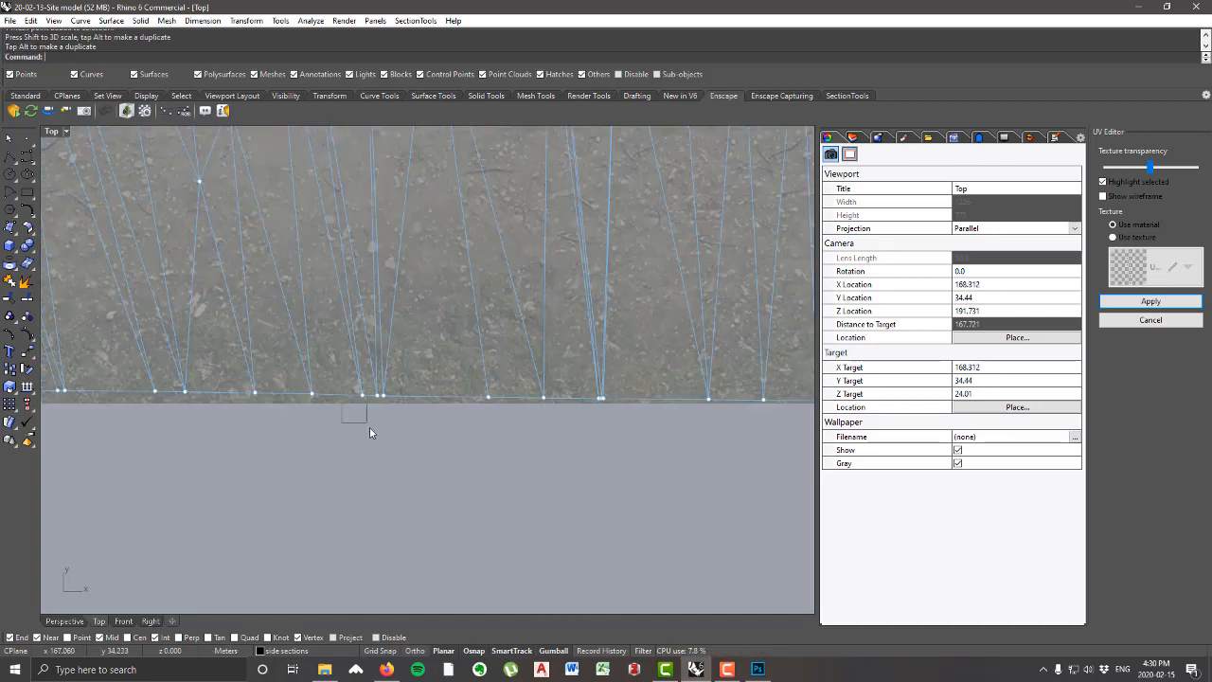
click(379, 395)
click(392, 449)
scroll(587, 412, down, 5)
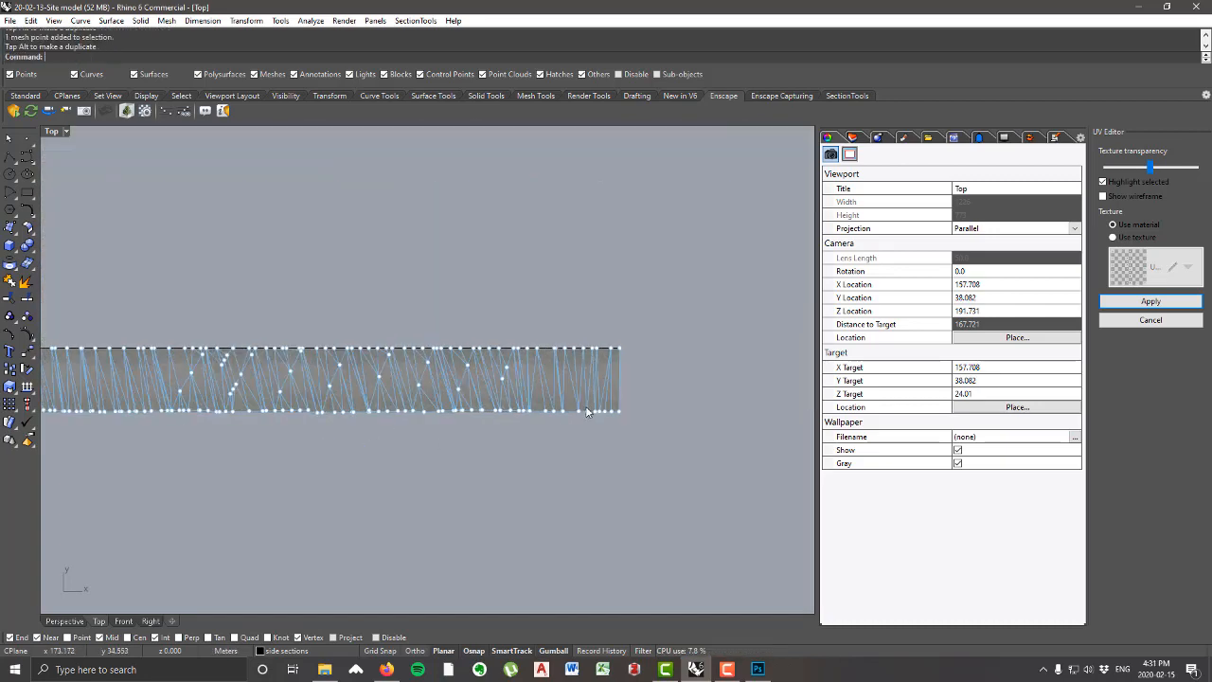
Step: Turn off the control points of the straightened UV mesh
scroll(587, 412, down, 7)
right_drag(495, 419, 559, 401)
scroll(559, 401, up, 2)
scroll(544, 326, down, 4)
right_drag(545, 327, 599, 345)
scroll(625, 356, up, 4)
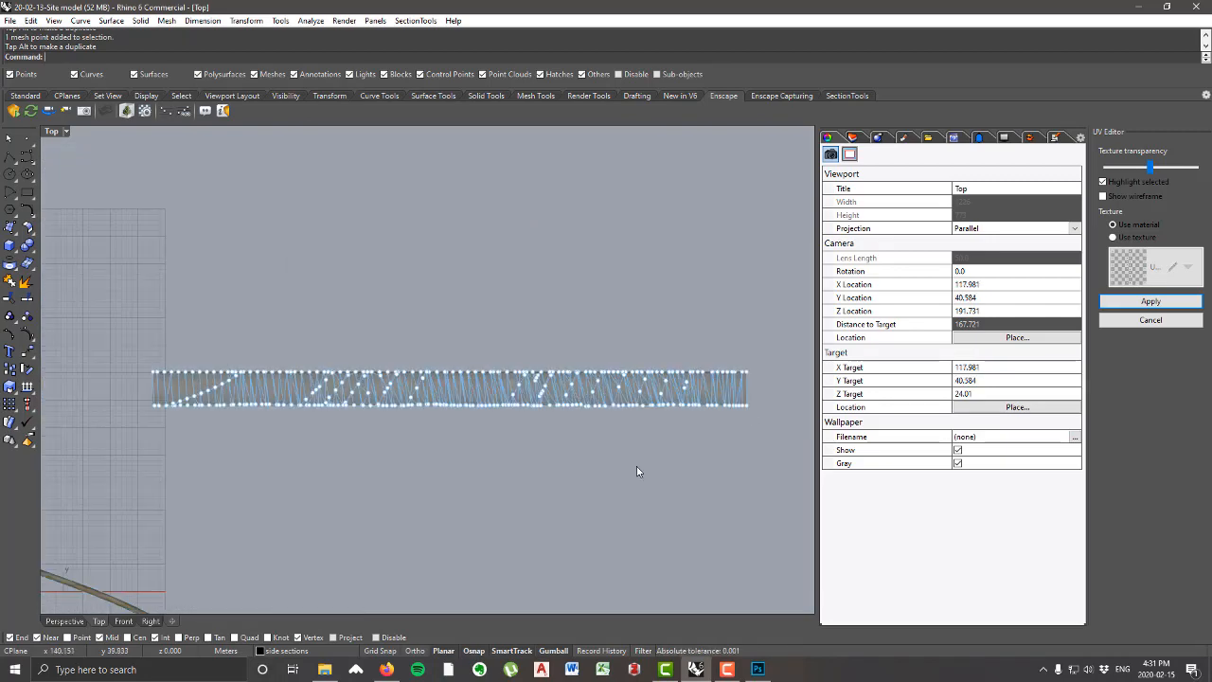
key(Escape)
Step: Check the fitted mesh's overall outline and delete the straight curve running along its upper edge
right_drag(507, 398, 588, 347)
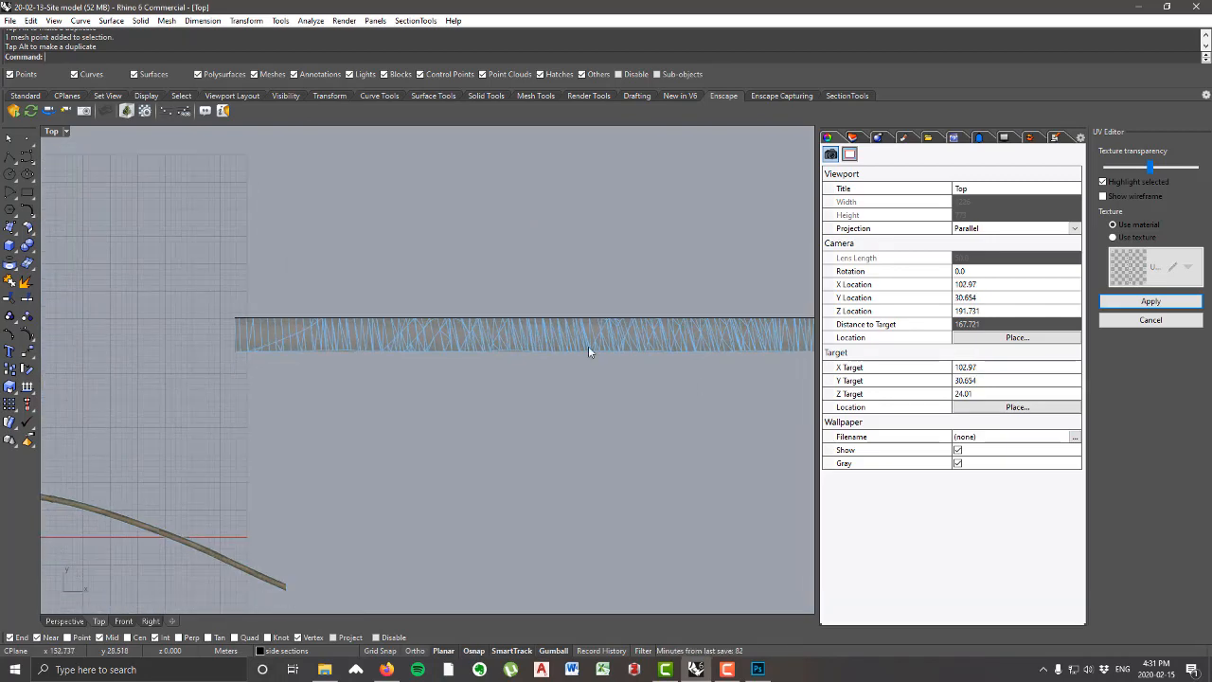
right_drag(476, 356, 422, 383)
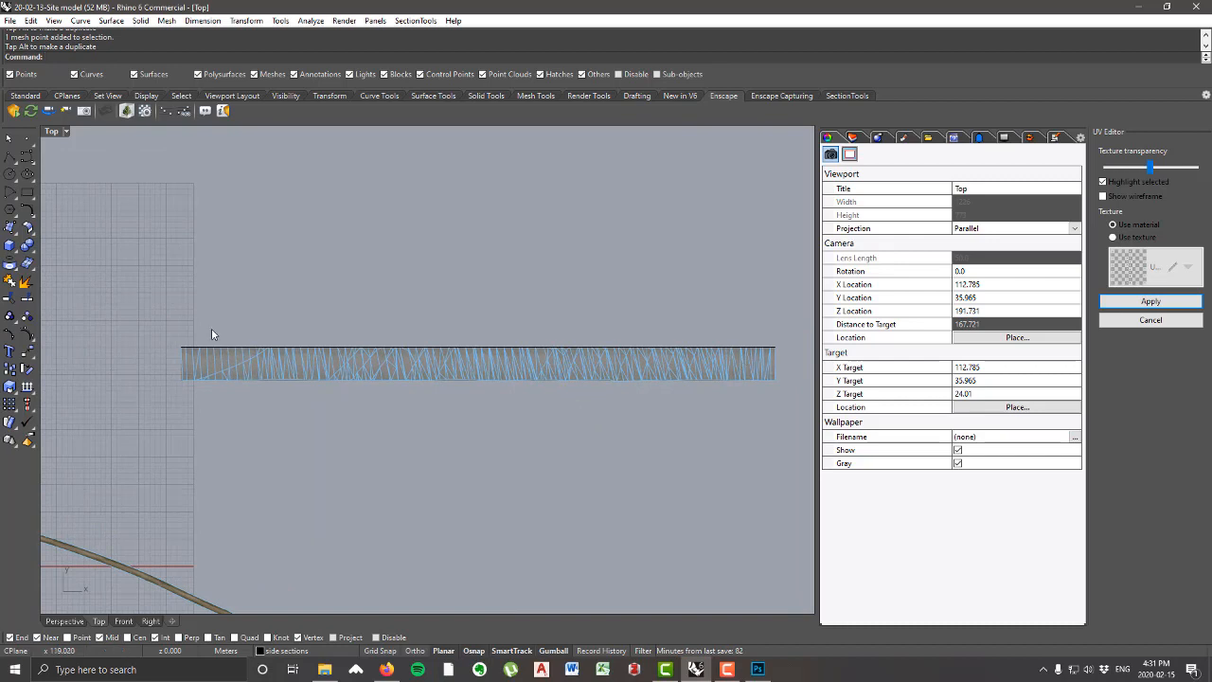
right_drag(560, 413, 454, 309)
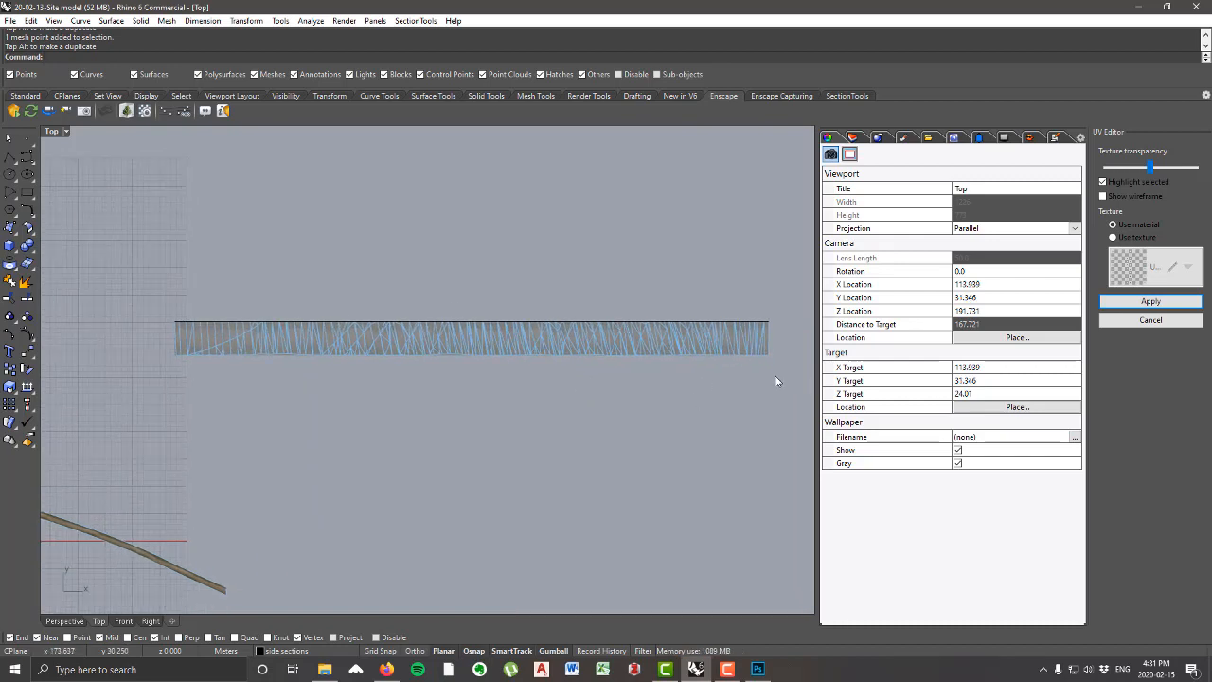
right_drag(776, 380, 749, 363)
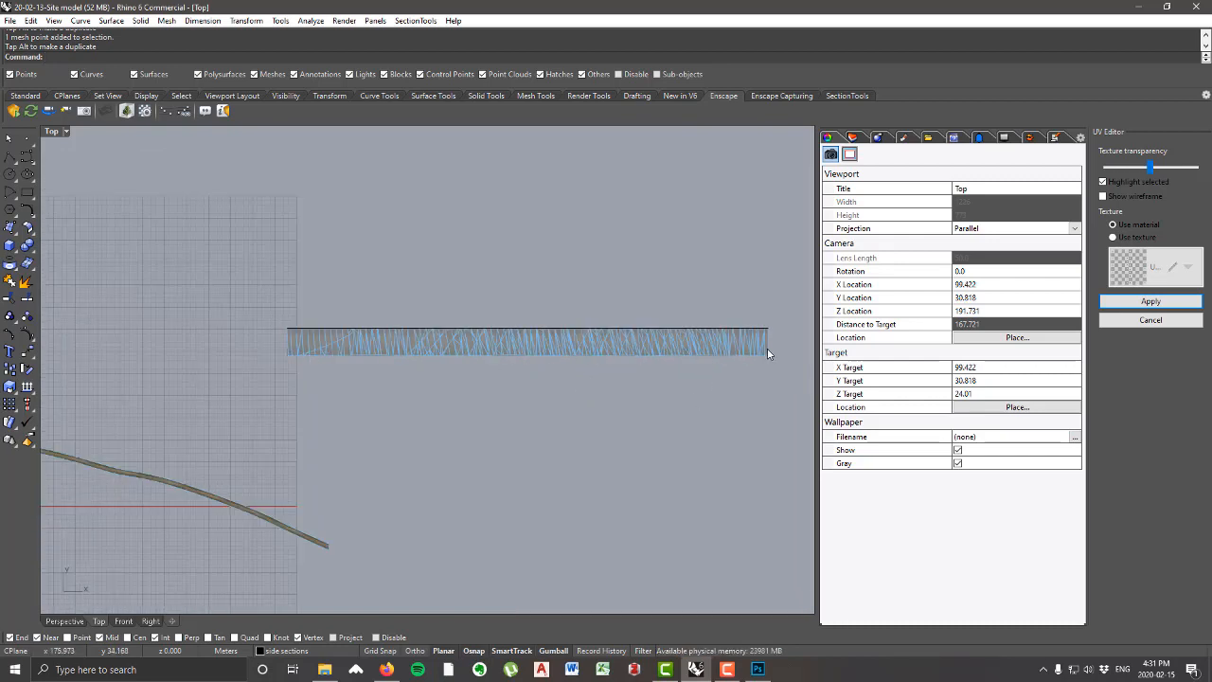
scroll(299, 343, up, 3)
scroll(281, 347, down, 6)
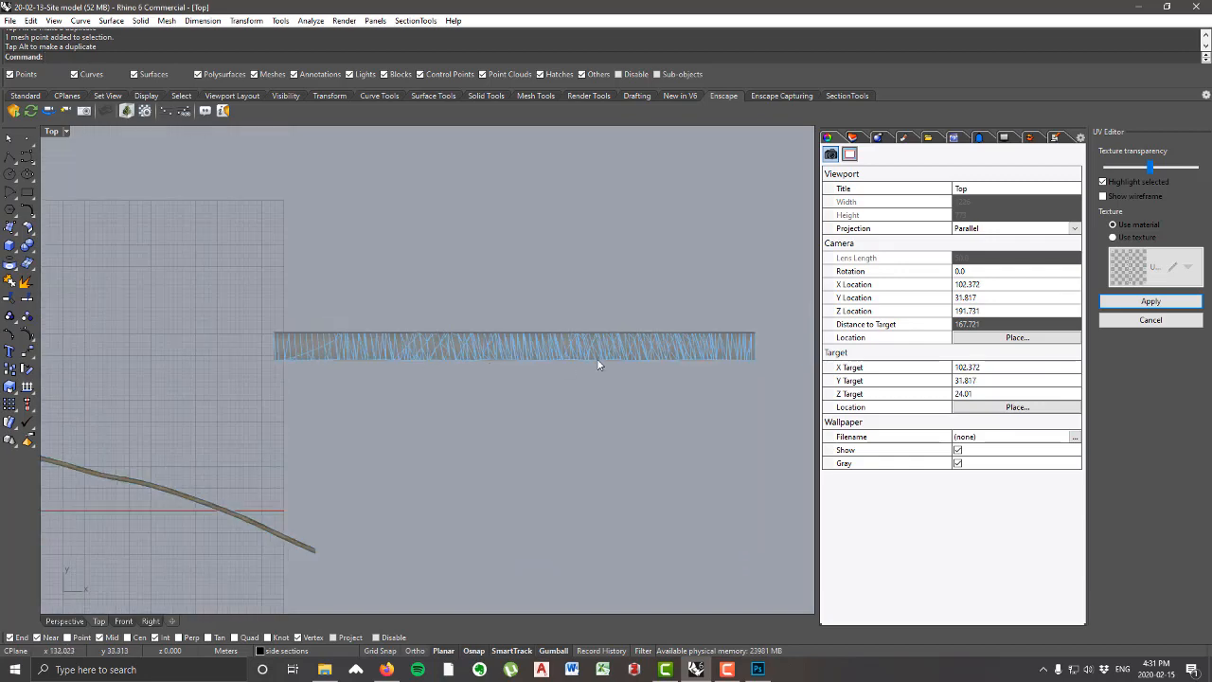
scroll(715, 339, up, 4)
click(730, 327)
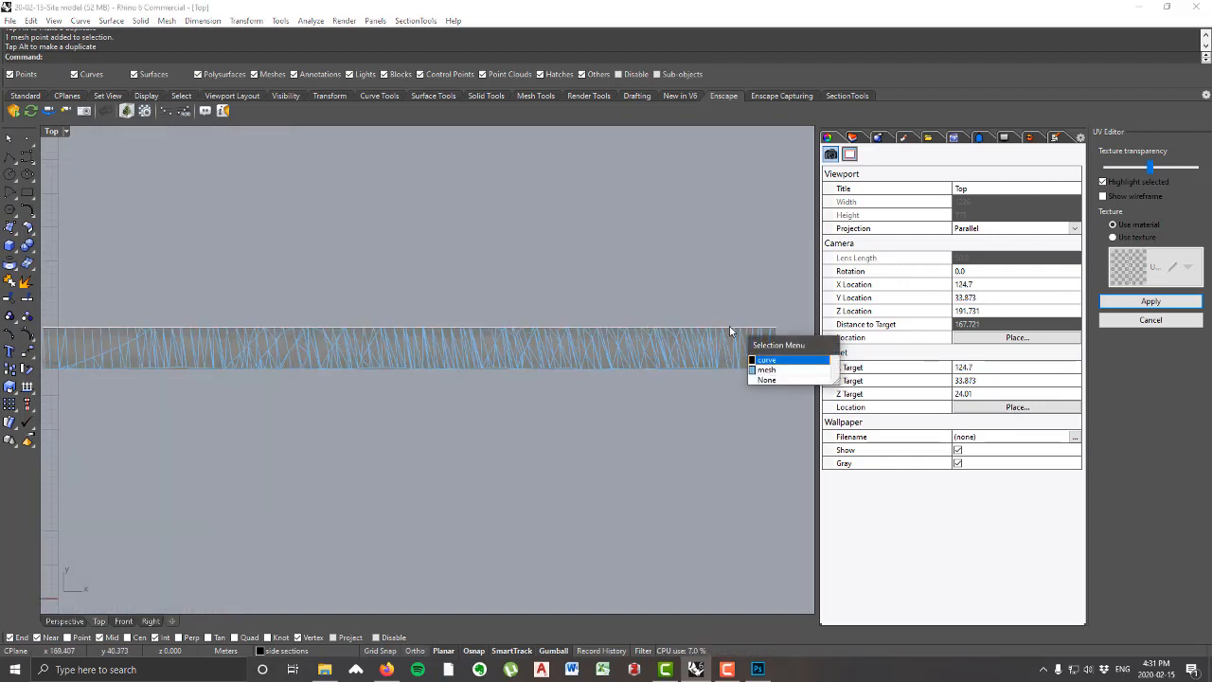
click(766, 360)
key(Delete)
scroll(731, 327, down, 3)
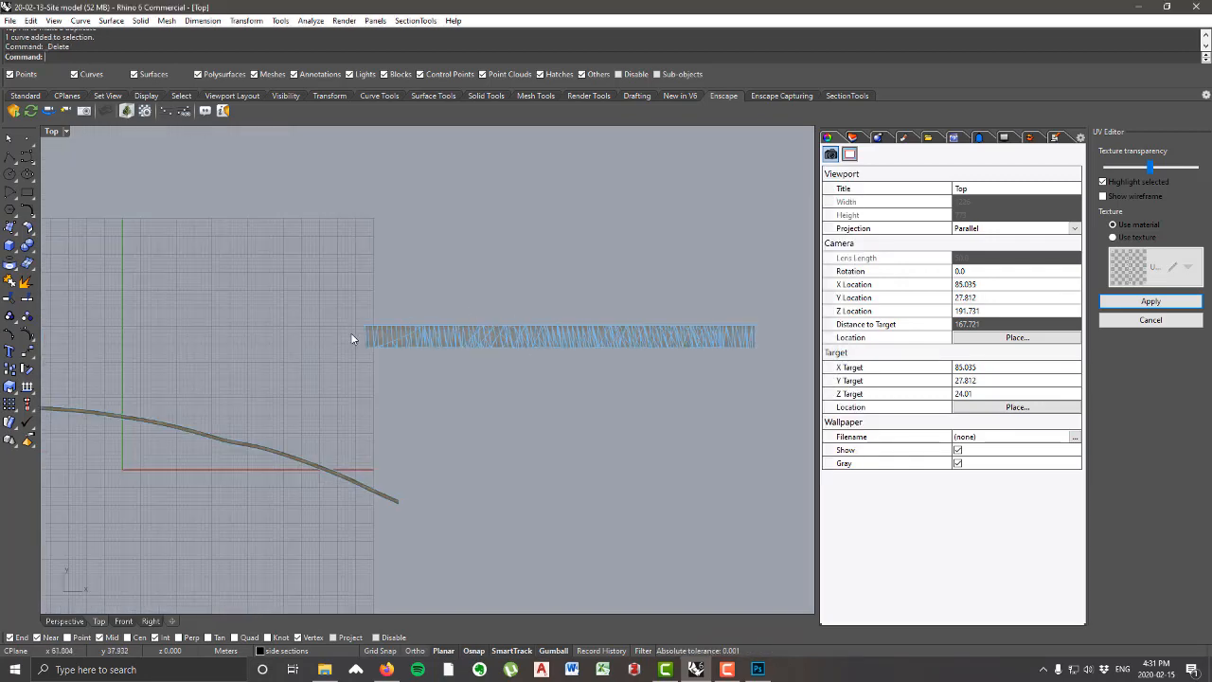
Step: Apply the edited UV mapping to the curved road and maximize the Perspective viewport
click(1146, 303)
scroll(653, 371, up, 3)
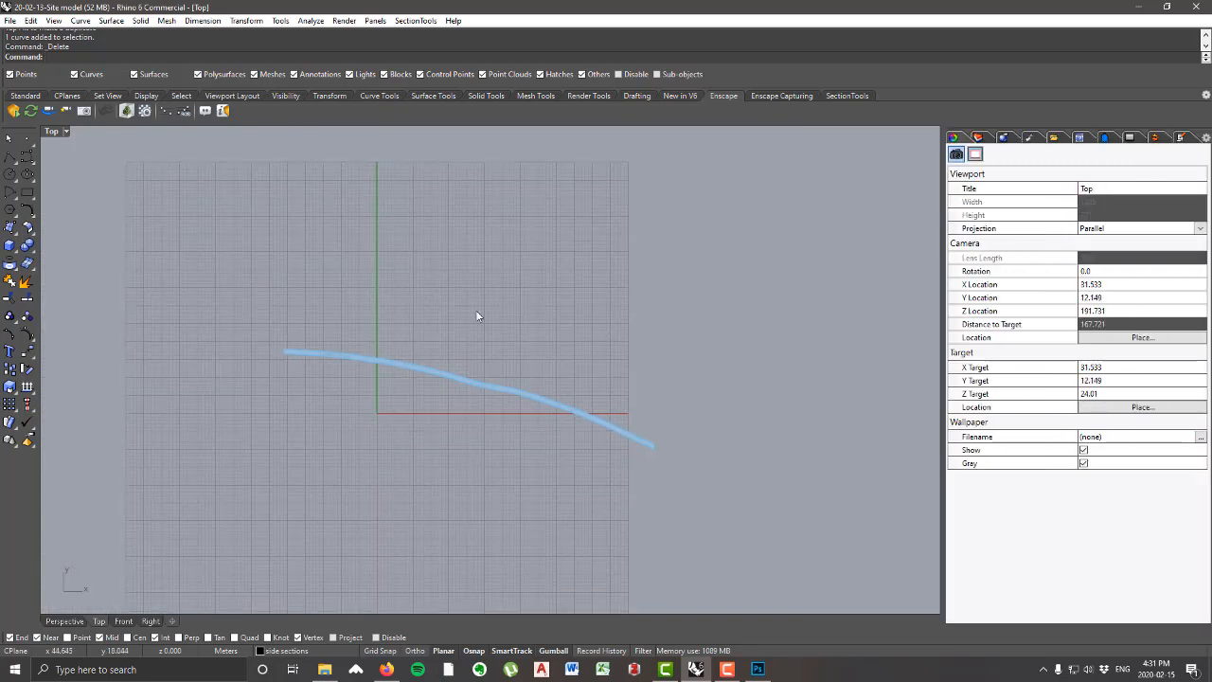
double_click(52, 132)
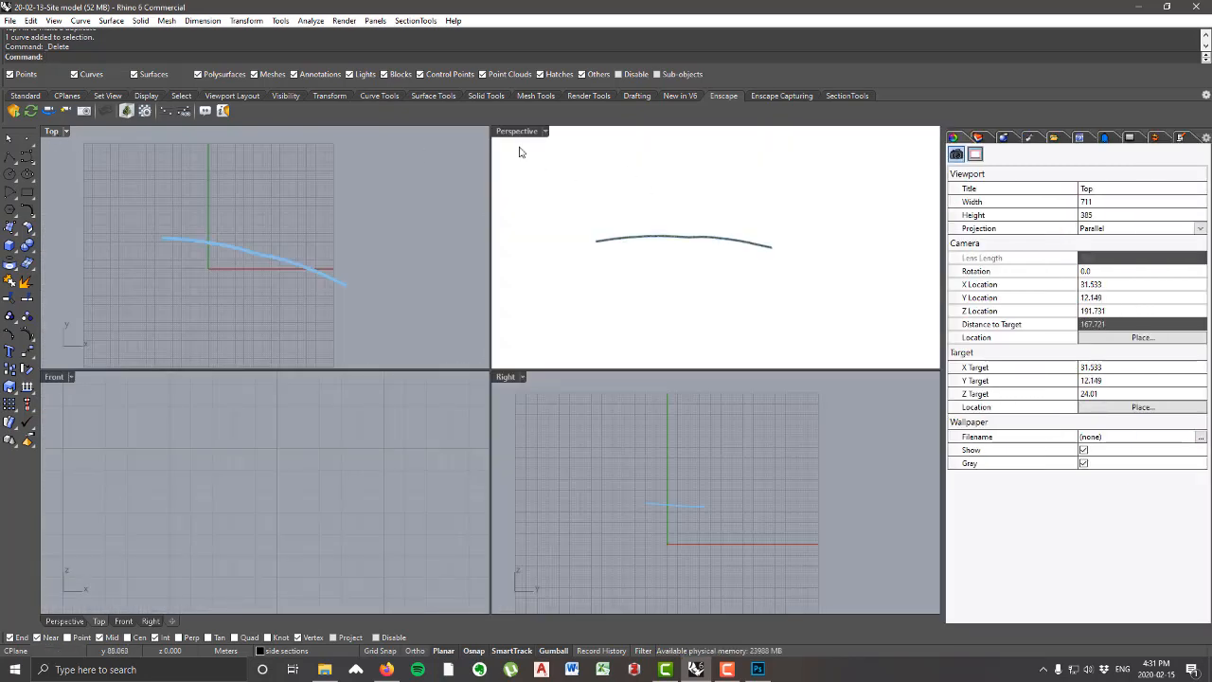
double_click(517, 133)
Step: Examine how the dirt road texture follows the curved road along its length and at its end
scroll(481, 369, up, 10)
right_drag(480, 369, 353, 273)
scroll(509, 433, down, 8)
right_drag(508, 432, 492, 354)
scroll(408, 278, up, 8)
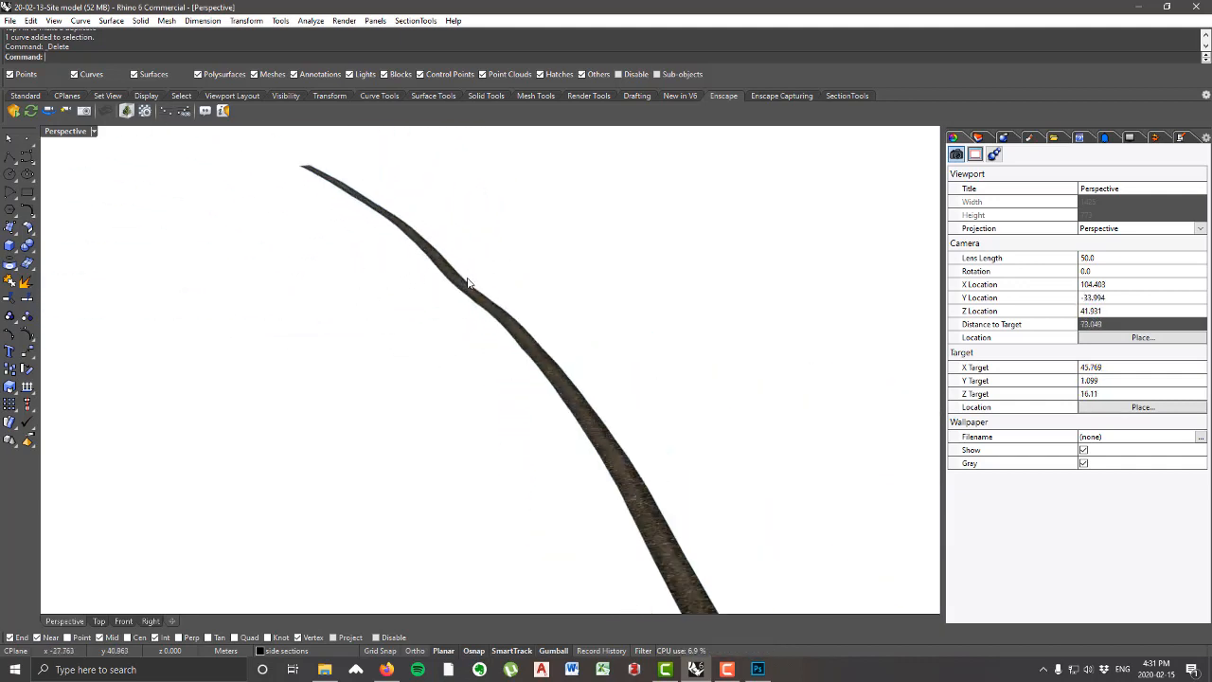
scroll(483, 305, up, 8)
scroll(443, 277, down, 4)
right_drag(488, 316, 663, 412)
scroll(625, 403, down, 8)
scroll(284, 284, up, 9)
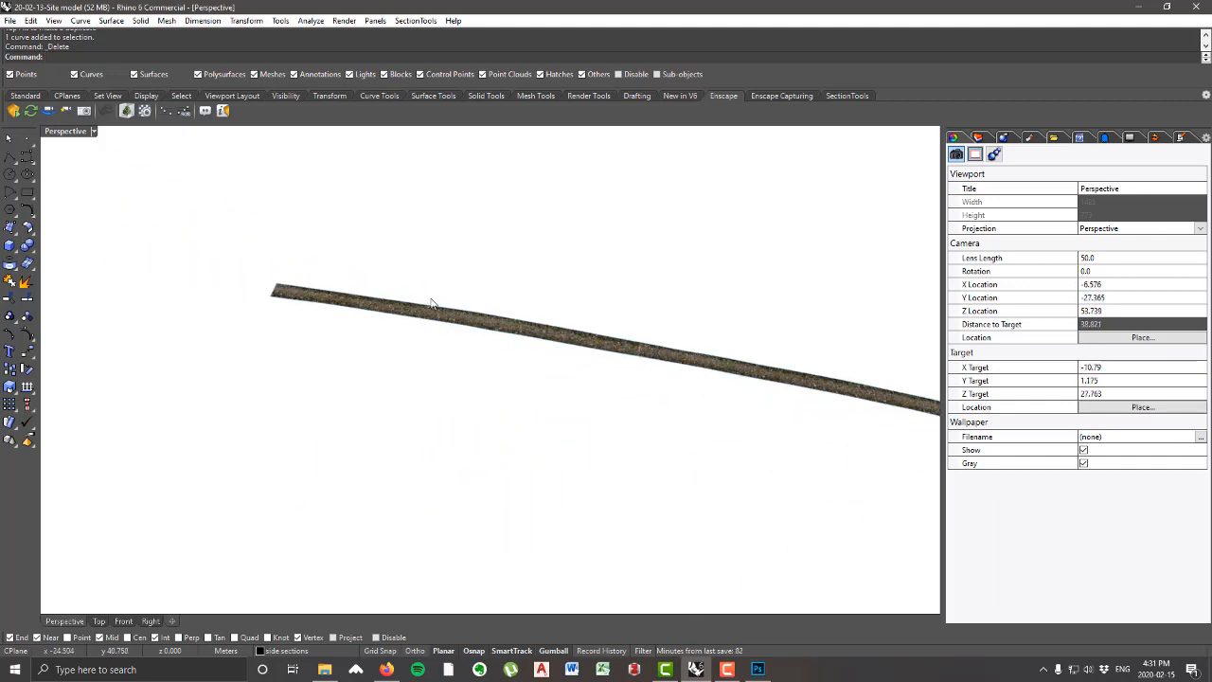
scroll(346, 303, up, 6)
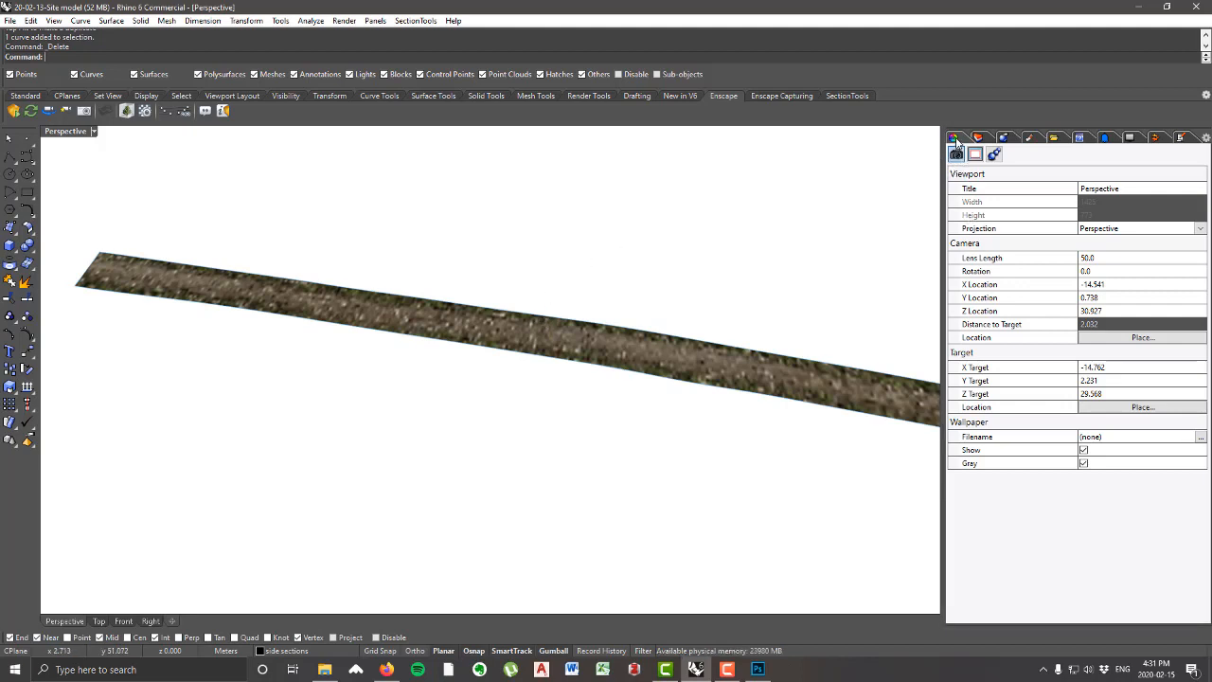
scroll(423, 273, down, 10)
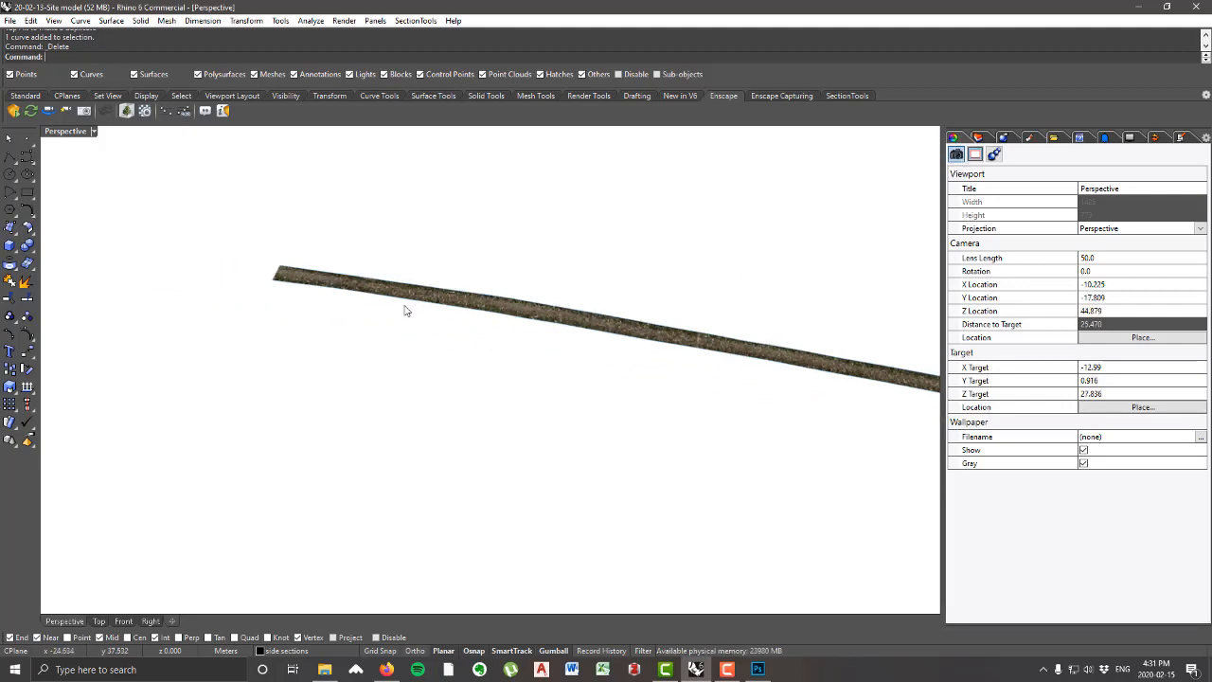
scroll(801, 357, up, 9)
scroll(721, 396, up, 3)
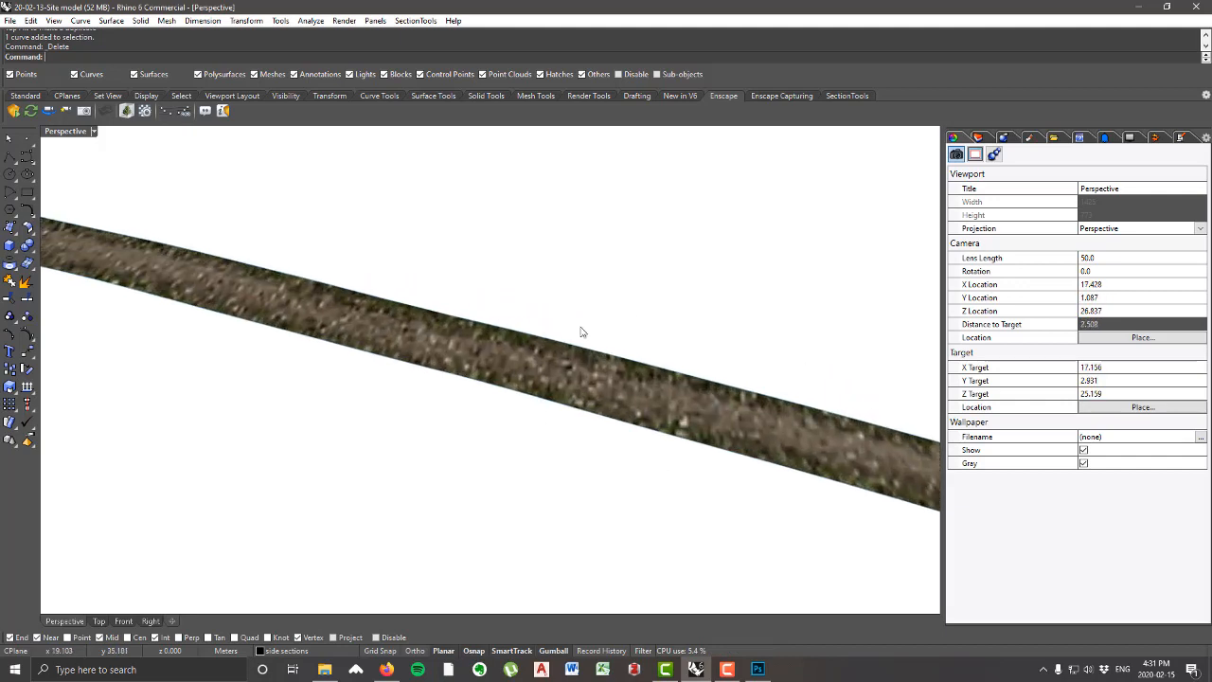
Step: Enable a custom render mesh for the curved road surface and accept its detailed polygon mesh options
click(701, 404)
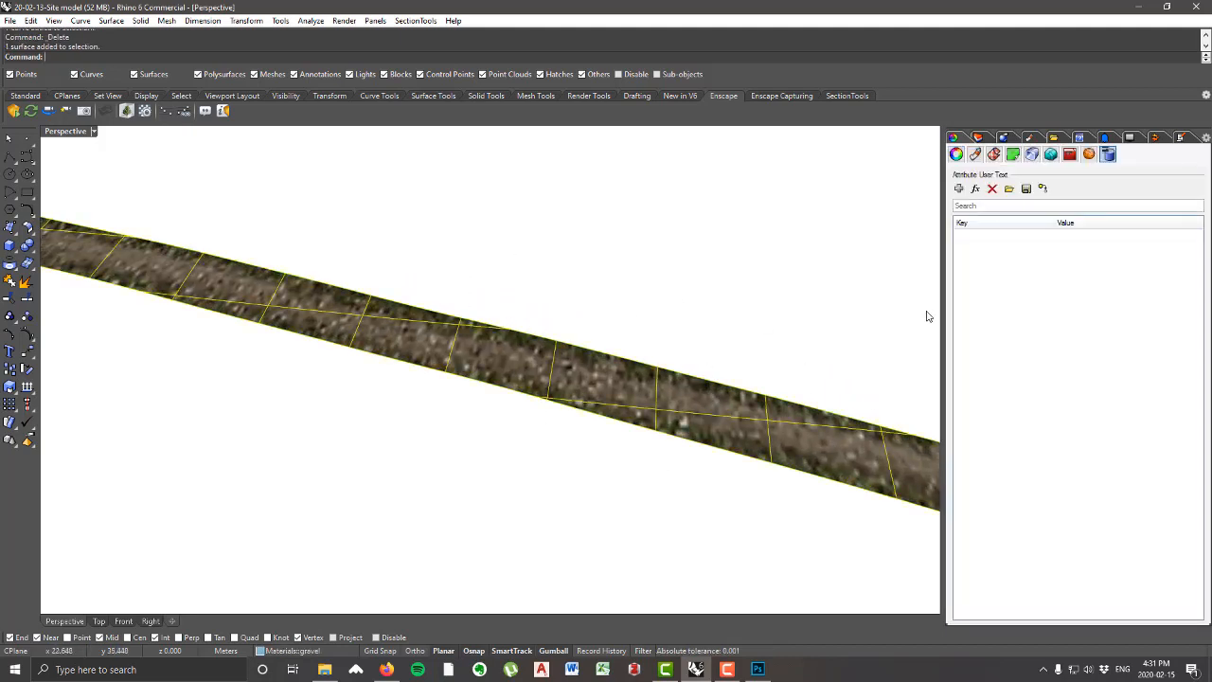
click(956, 155)
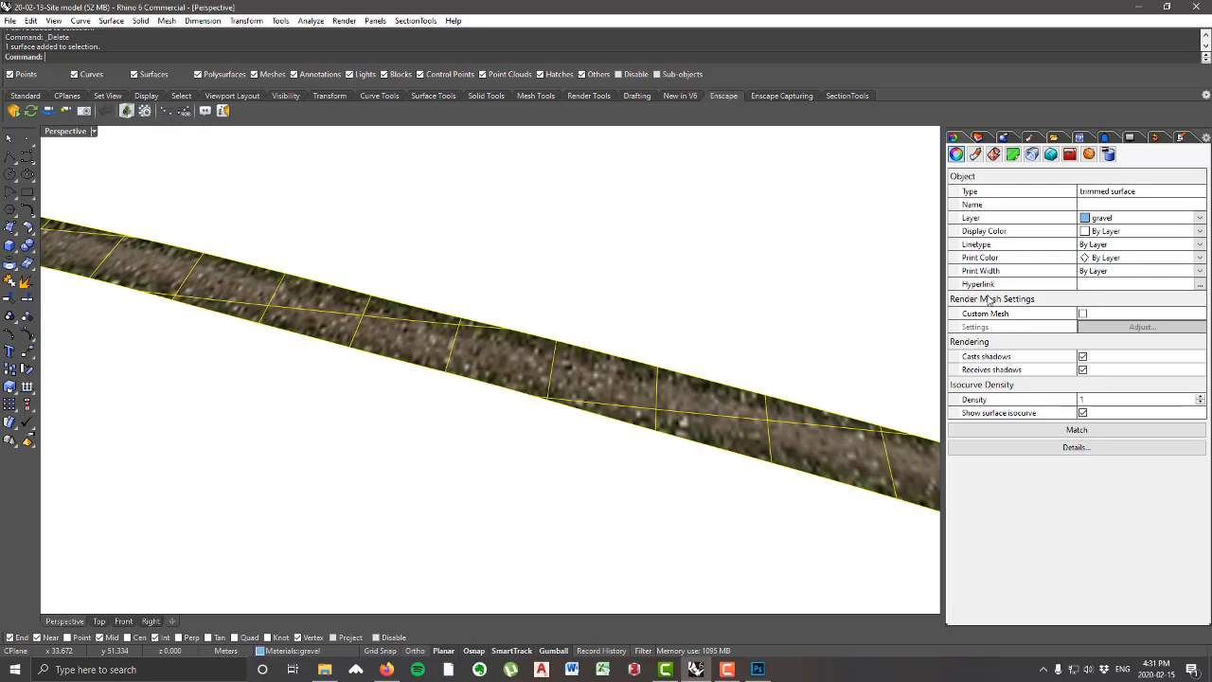
click(1083, 314)
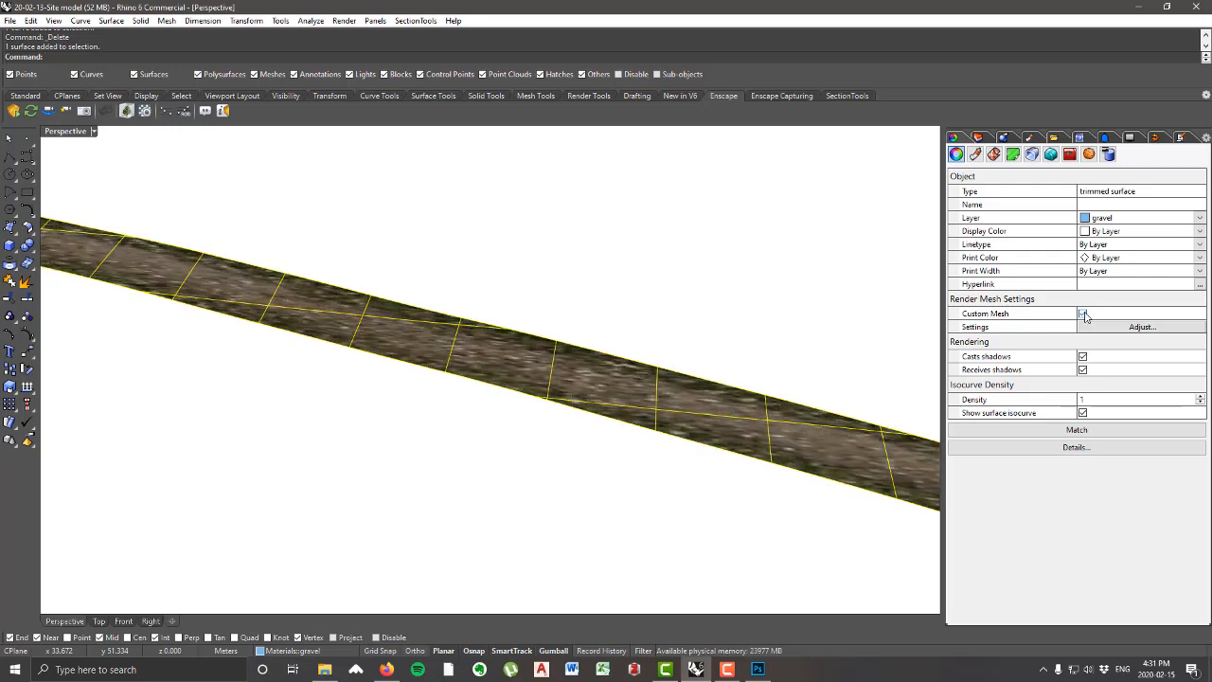
click(1141, 326)
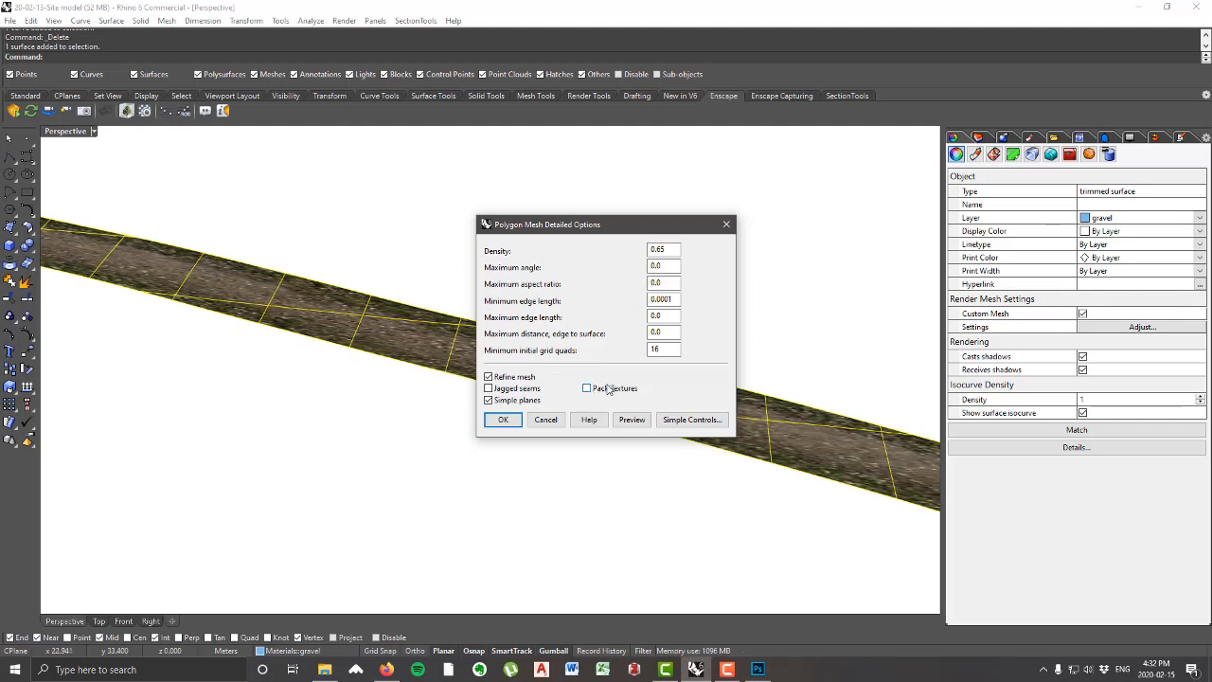
click(504, 420)
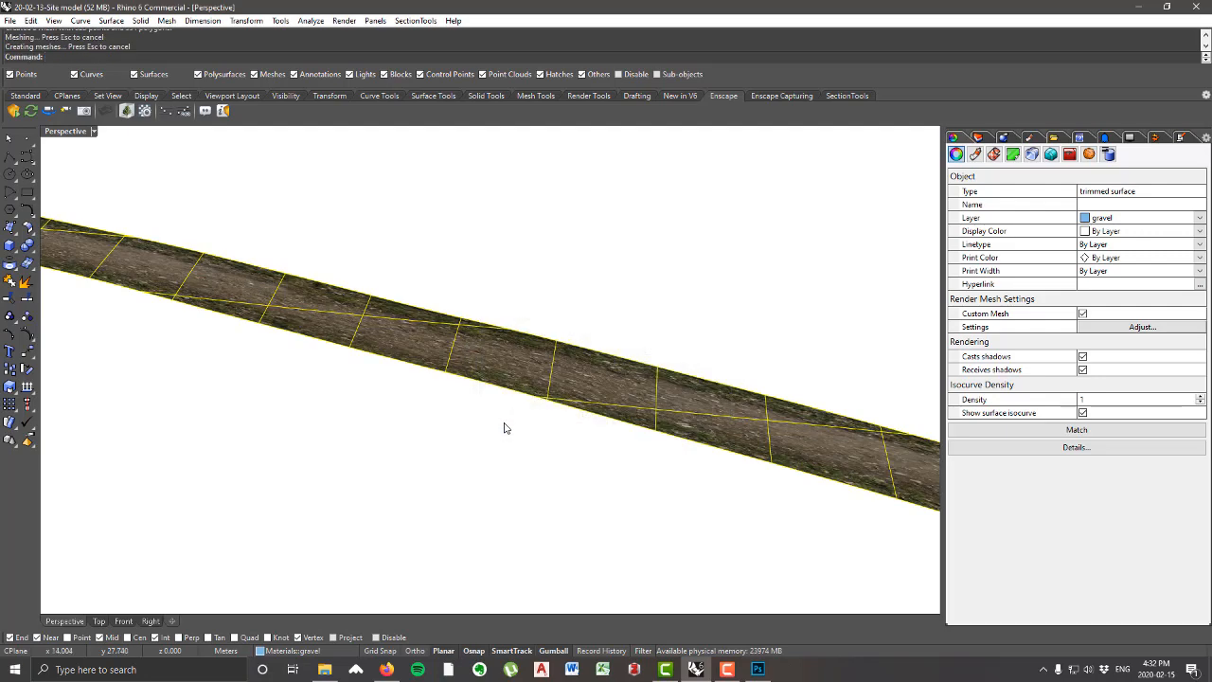
Step: Inspect the dirt road texture on the remeshed curved road, from an overview to close range
scroll(555, 360, down, 15)
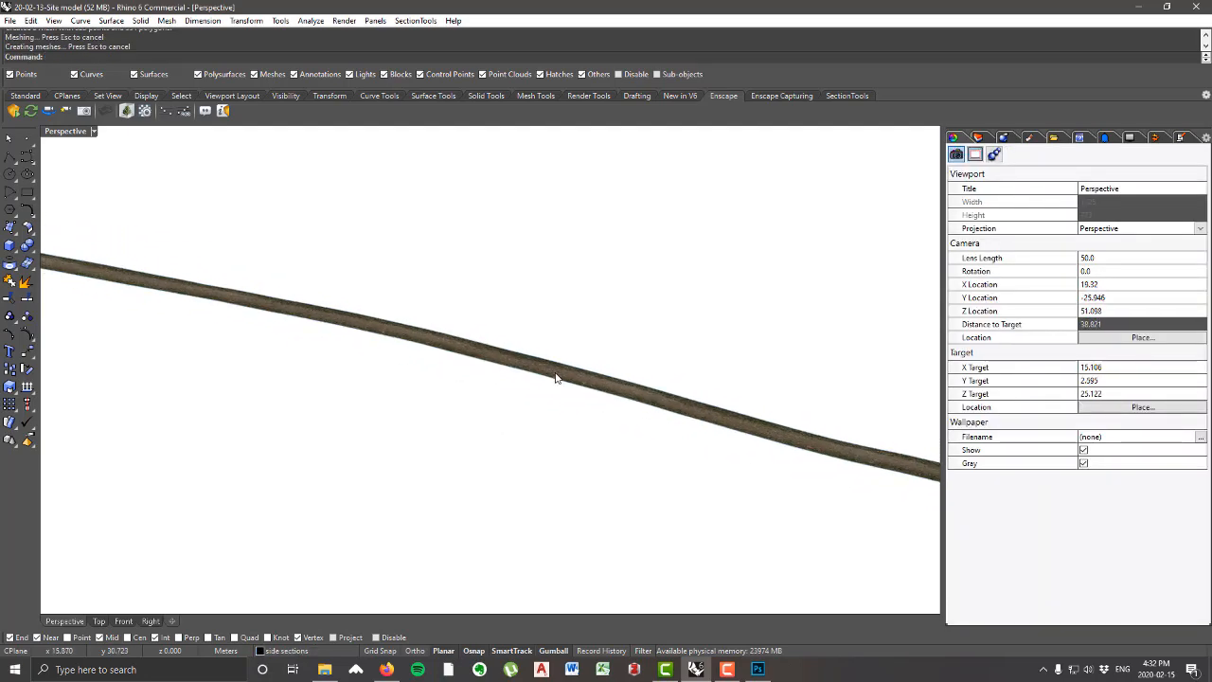
scroll(581, 433, up, 9)
right_drag(560, 393, 662, 536)
scroll(666, 541, up, 3)
scroll(666, 542, up, 2)
scroll(652, 395, down, 6)
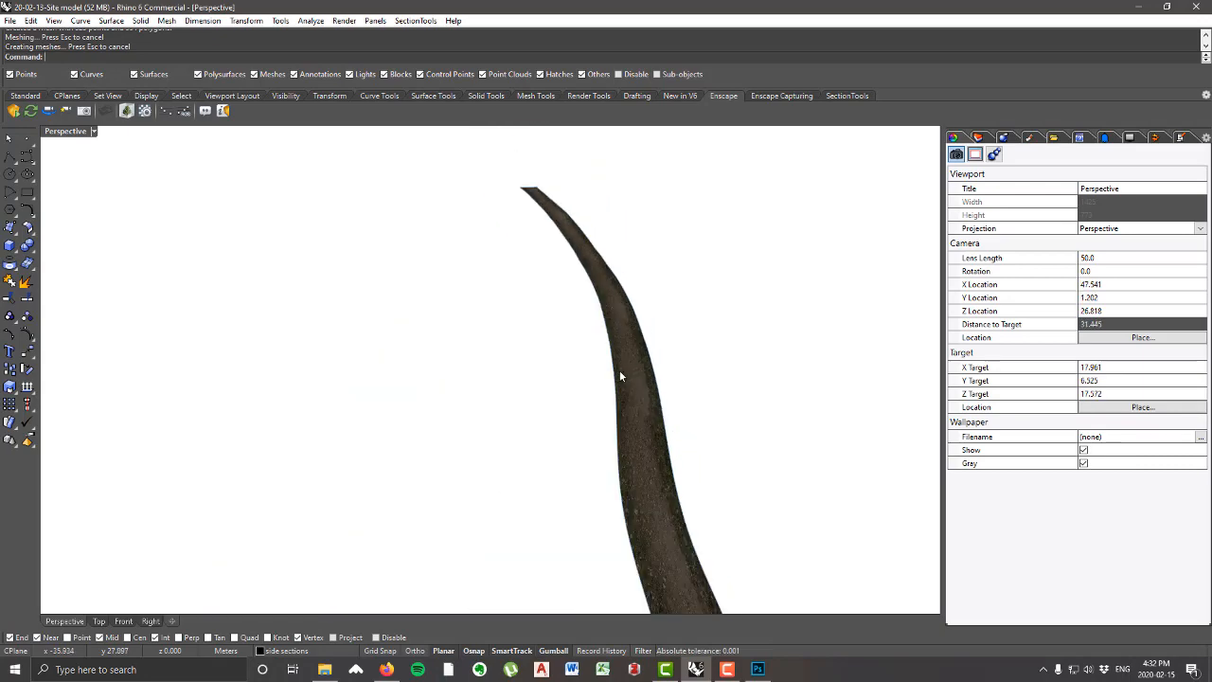
scroll(670, 417, up, 7)
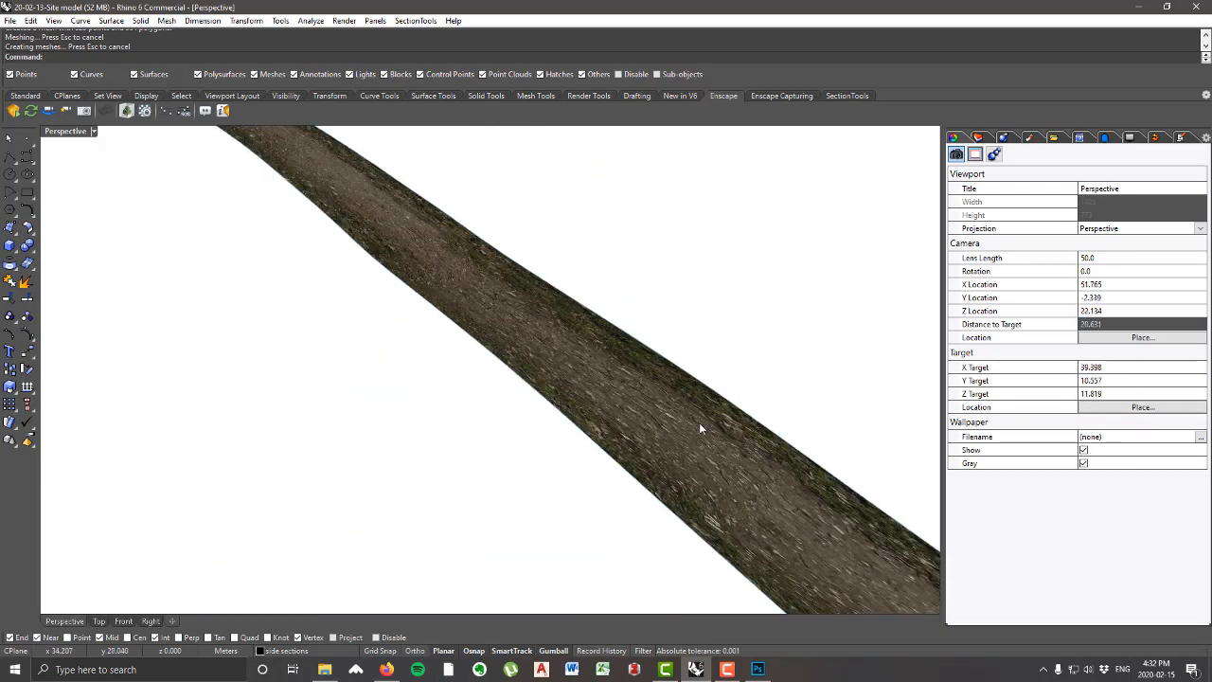
scroll(612, 396, down, 7)
right_drag(612, 395, 582, 384)
scroll(586, 416, up, 6)
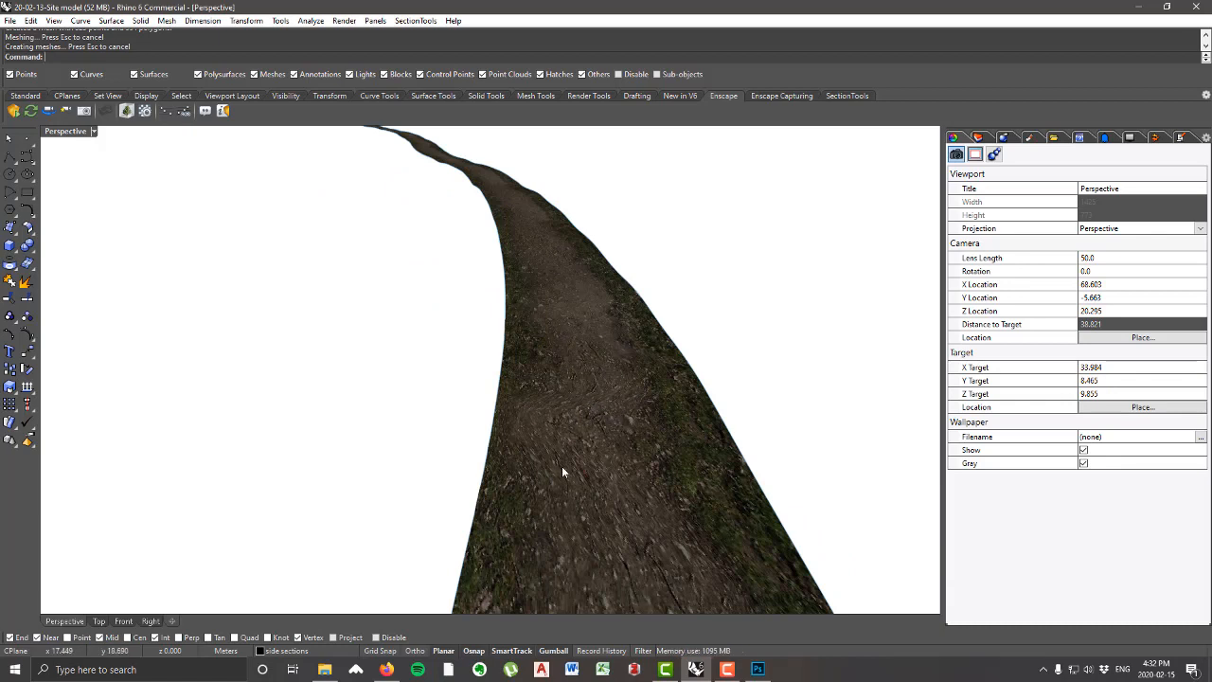
Step: Open the UV editor for the curved road and place its UV rectangle in the empty area beside the road
click(617, 438)
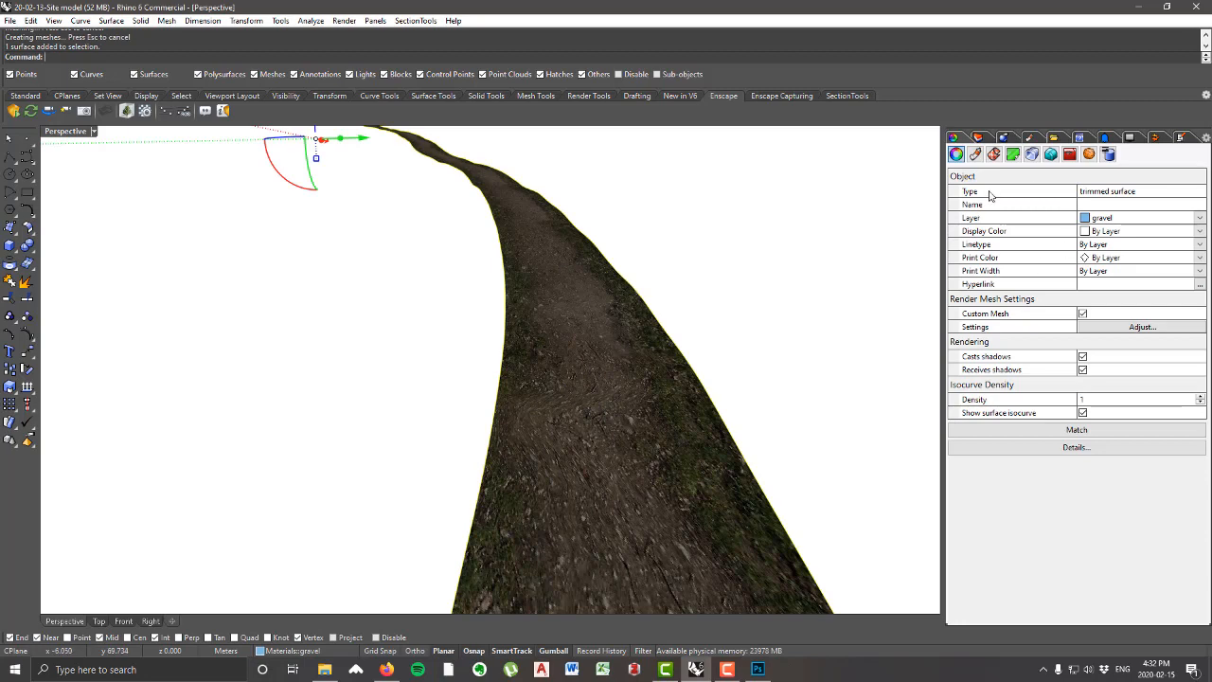
click(993, 154)
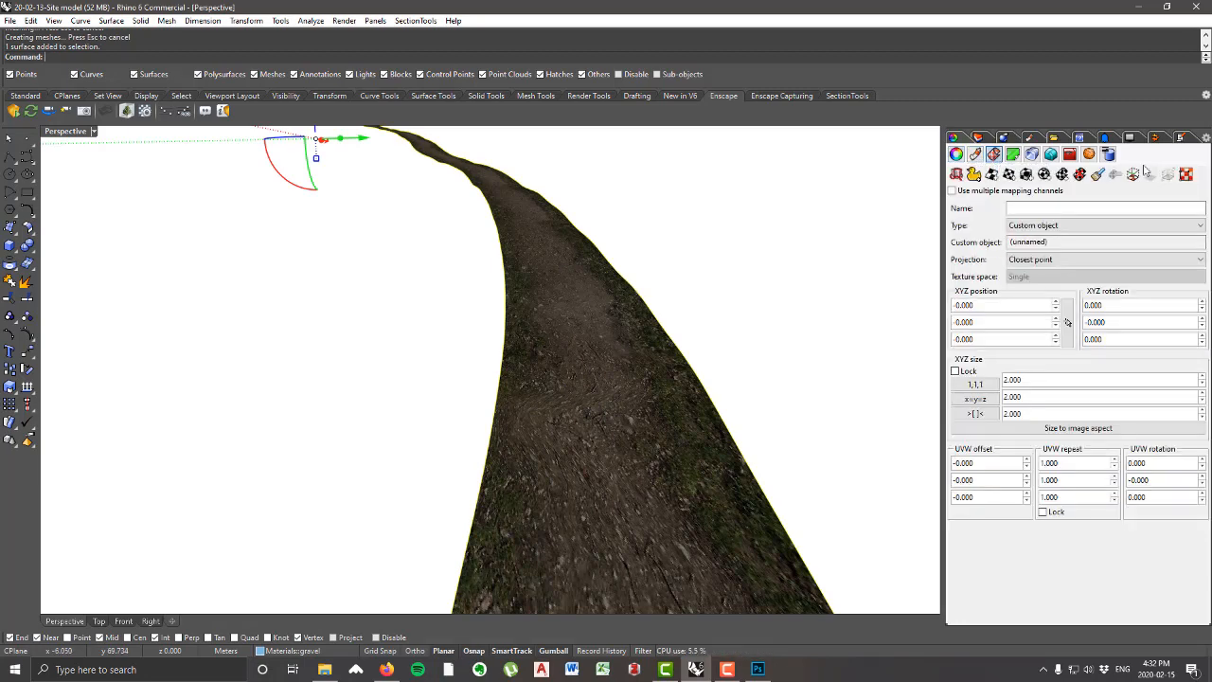
click(1187, 176)
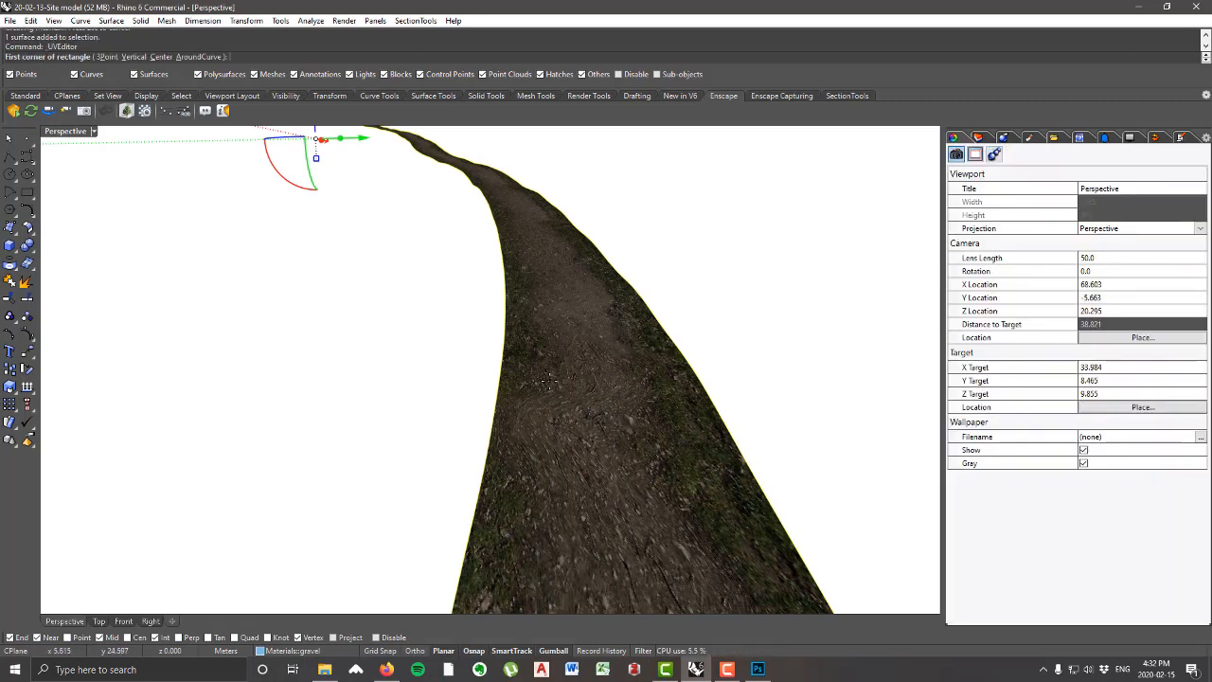
scroll(579, 343, down, 15)
right_drag(547, 408, 629, 353)
click(595, 271)
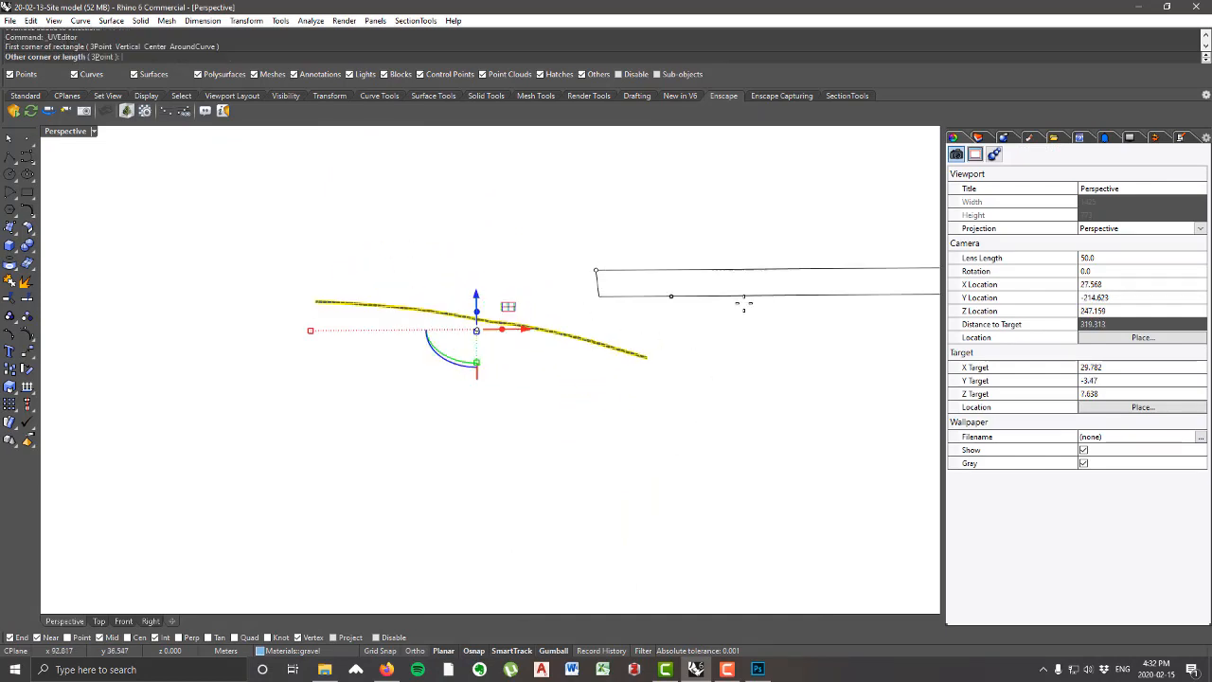
click(707, 282)
scroll(663, 370, up, 3)
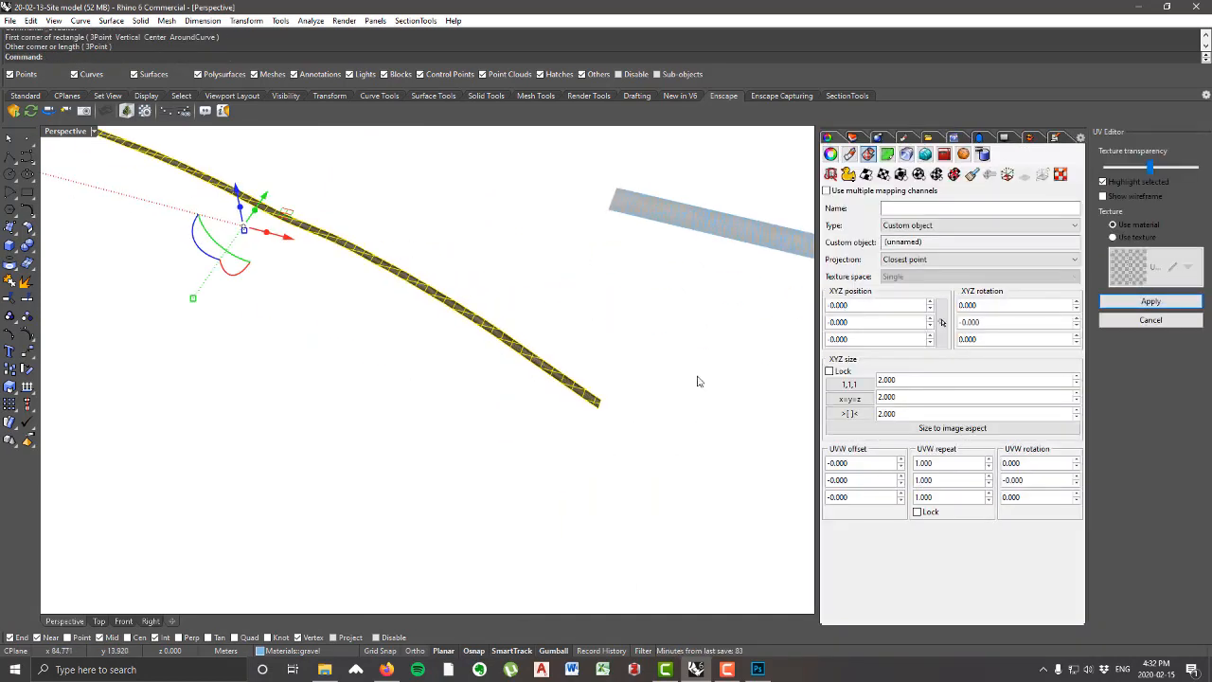
key(Escape)
Step: Compare the texture near the road's end with the mesh layout of the straight UV strip
scroll(576, 387, up, 4)
scroll(495, 360, up, 5)
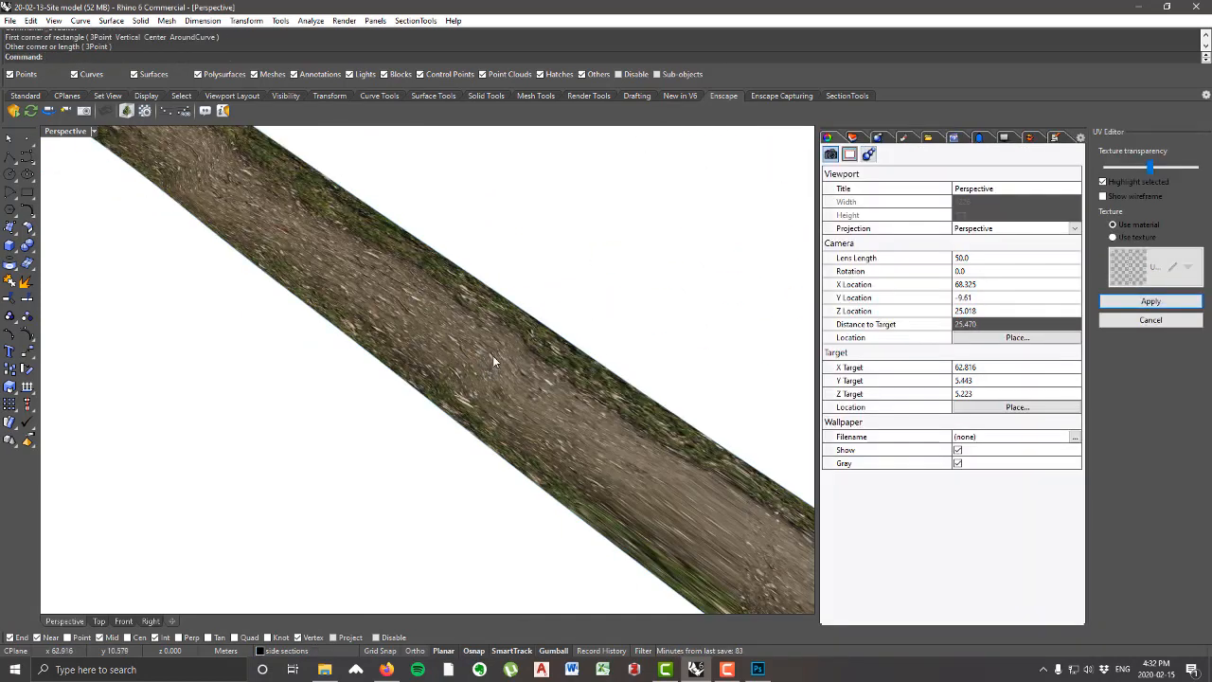
scroll(351, 425, down, 14)
scroll(676, 332, up, 6)
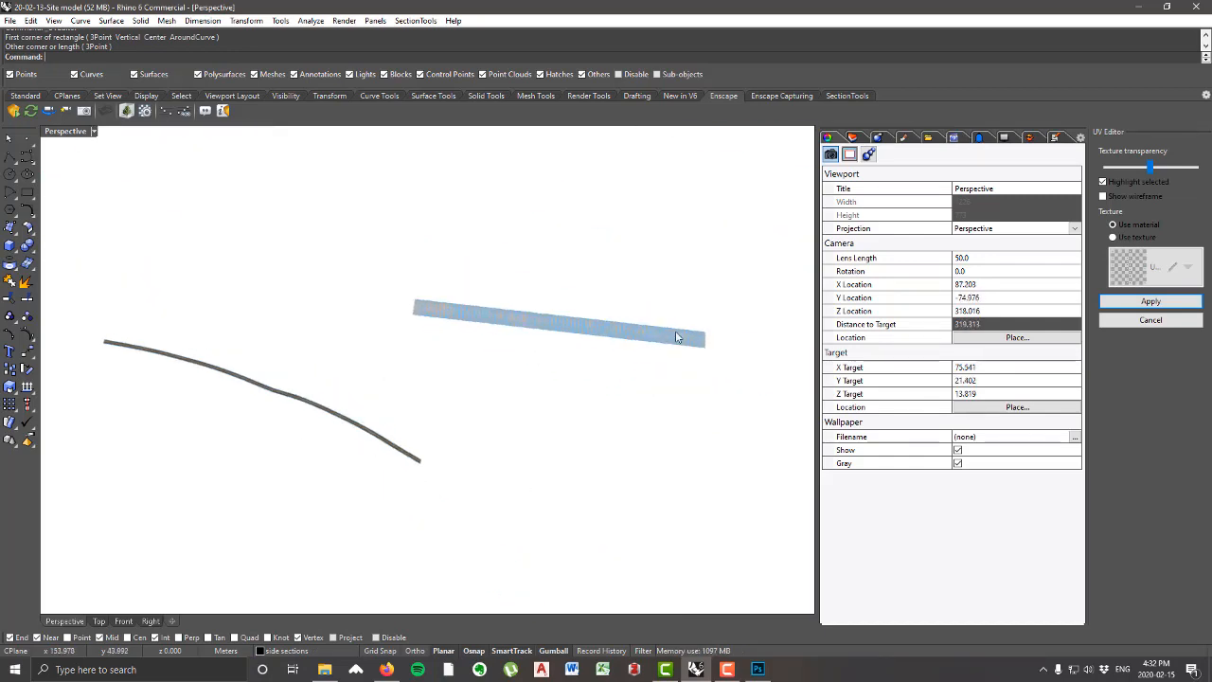
scroll(658, 352, down, 1)
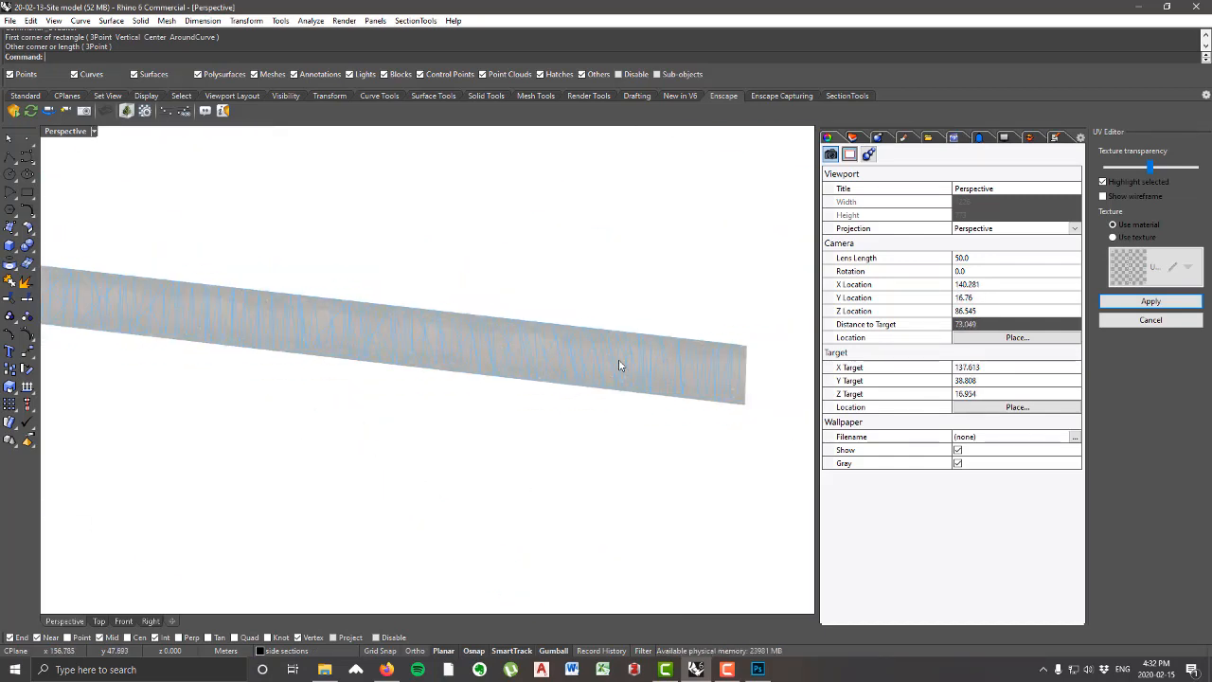
scroll(612, 350, up, 3)
scroll(536, 353, up, 3)
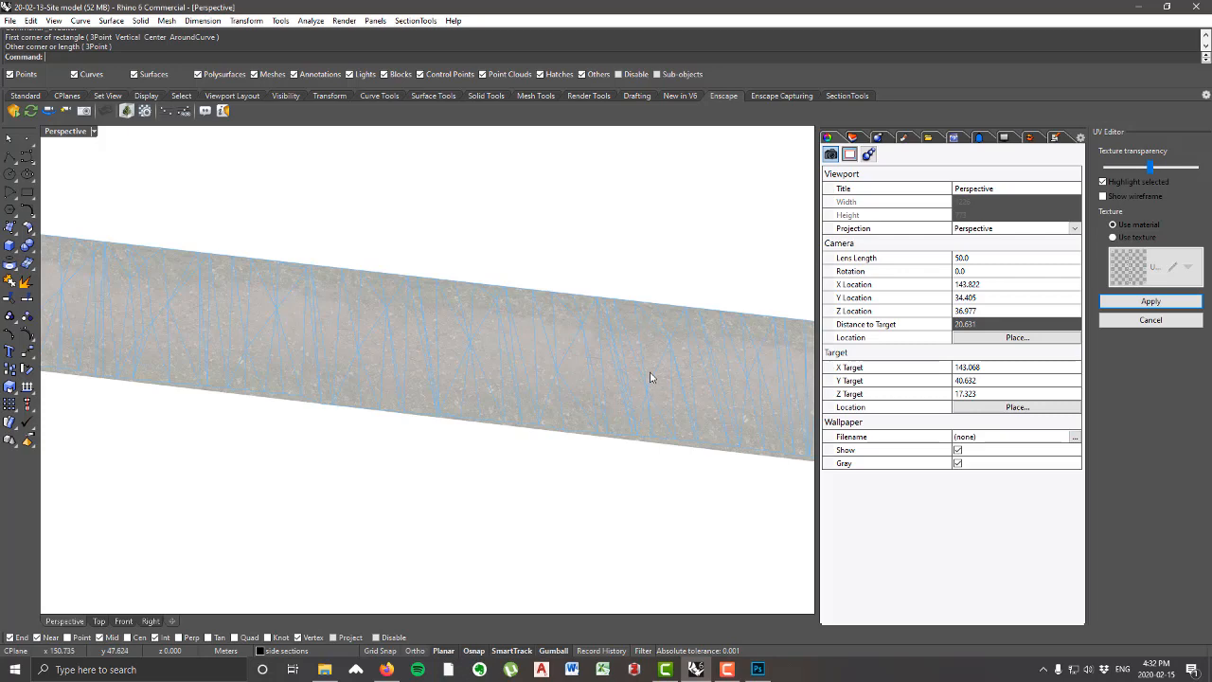
scroll(650, 378, down, 5)
scroll(634, 377, up, 2)
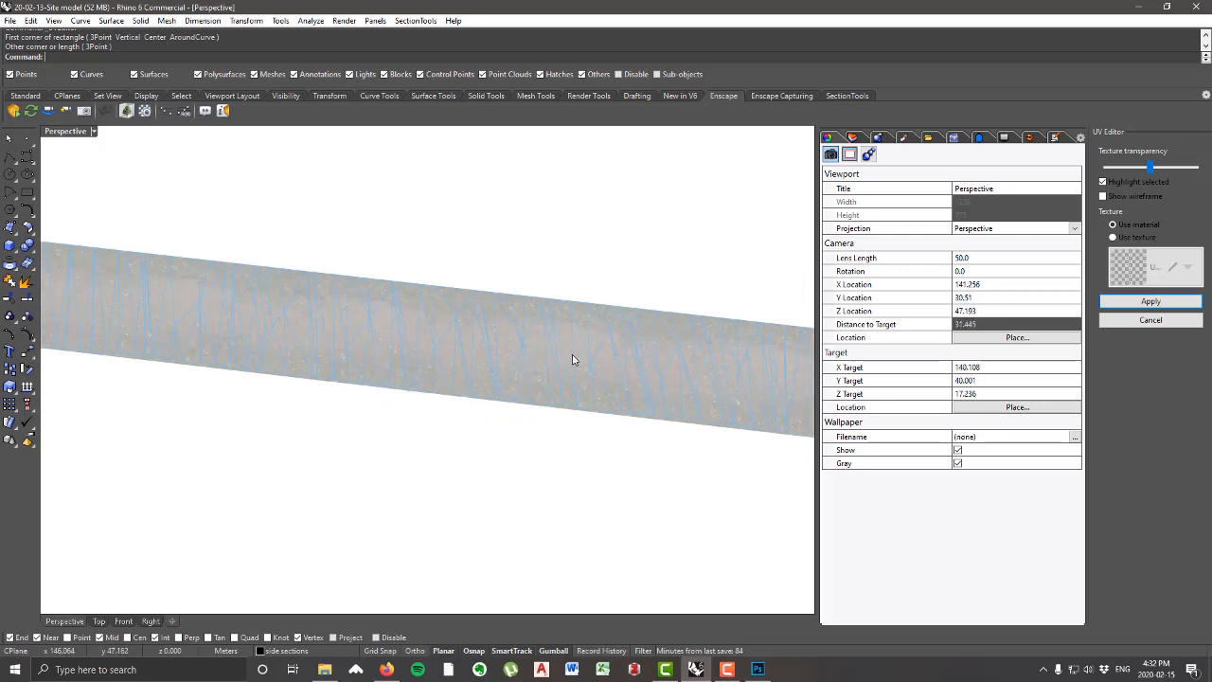
Step: Turn on the control points of the straight UV mesh
click(577, 360)
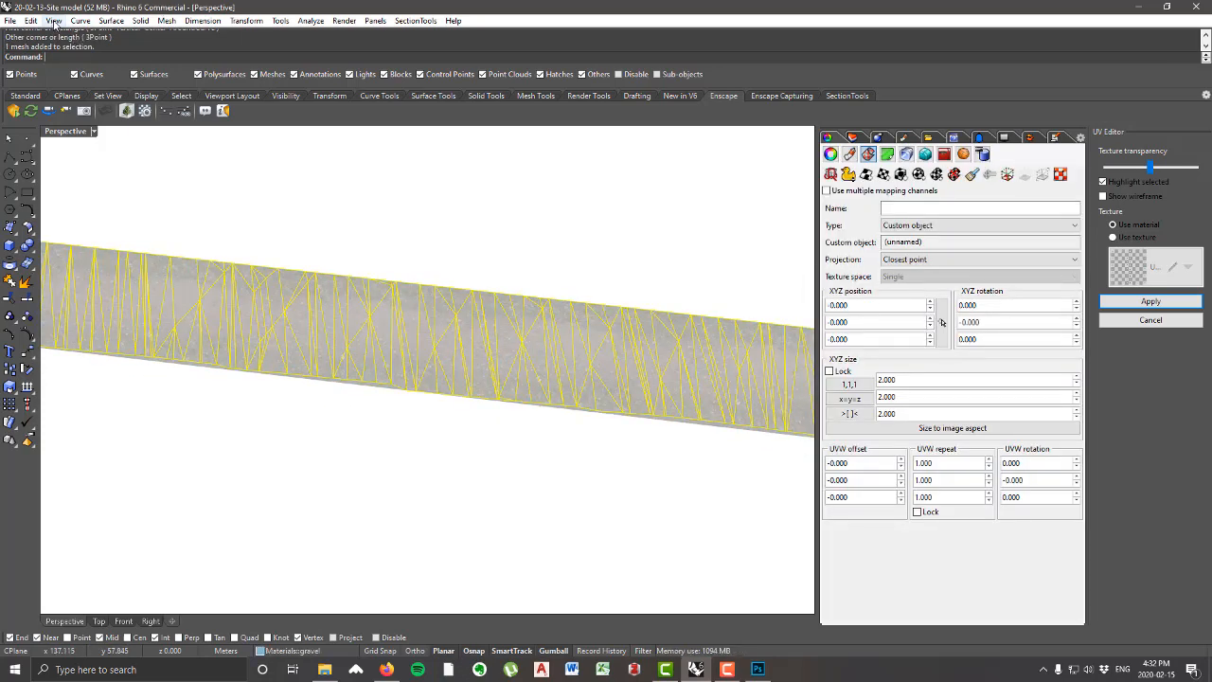
click(54, 21)
mouse_move(31, 20)
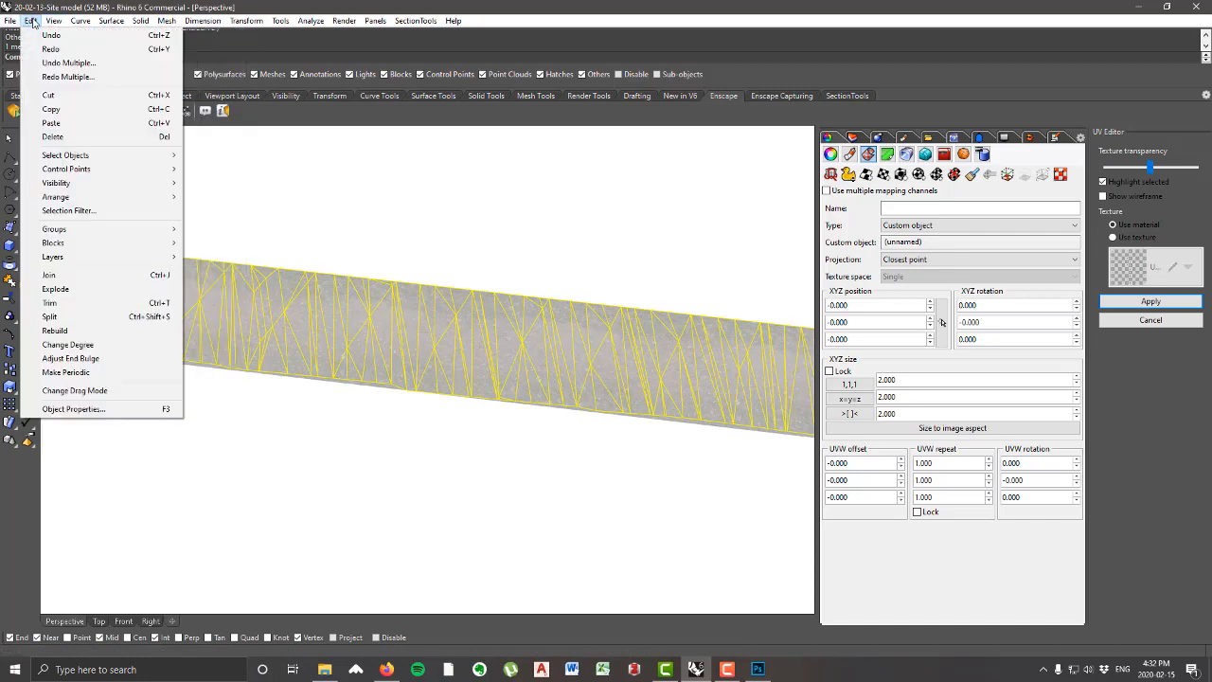
mouse_move(142, 168)
click(236, 170)
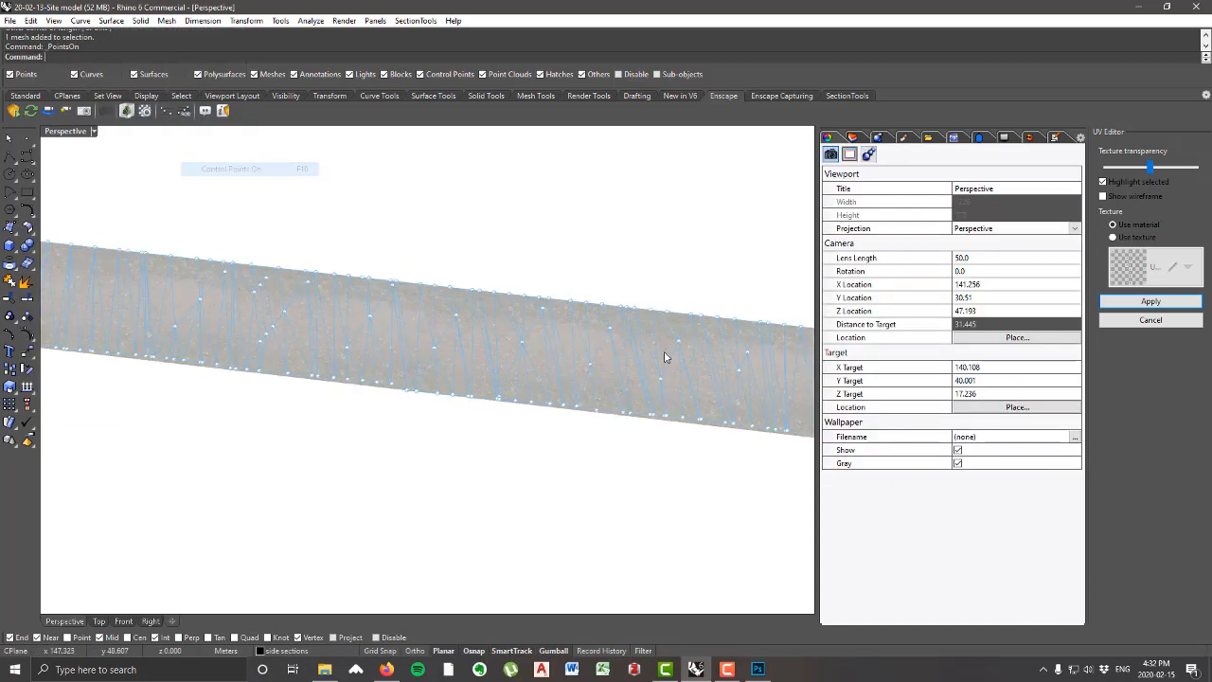
Step: Move an interior mesh point slightly across the UV strip and check the effect on the road texture
click(590, 368)
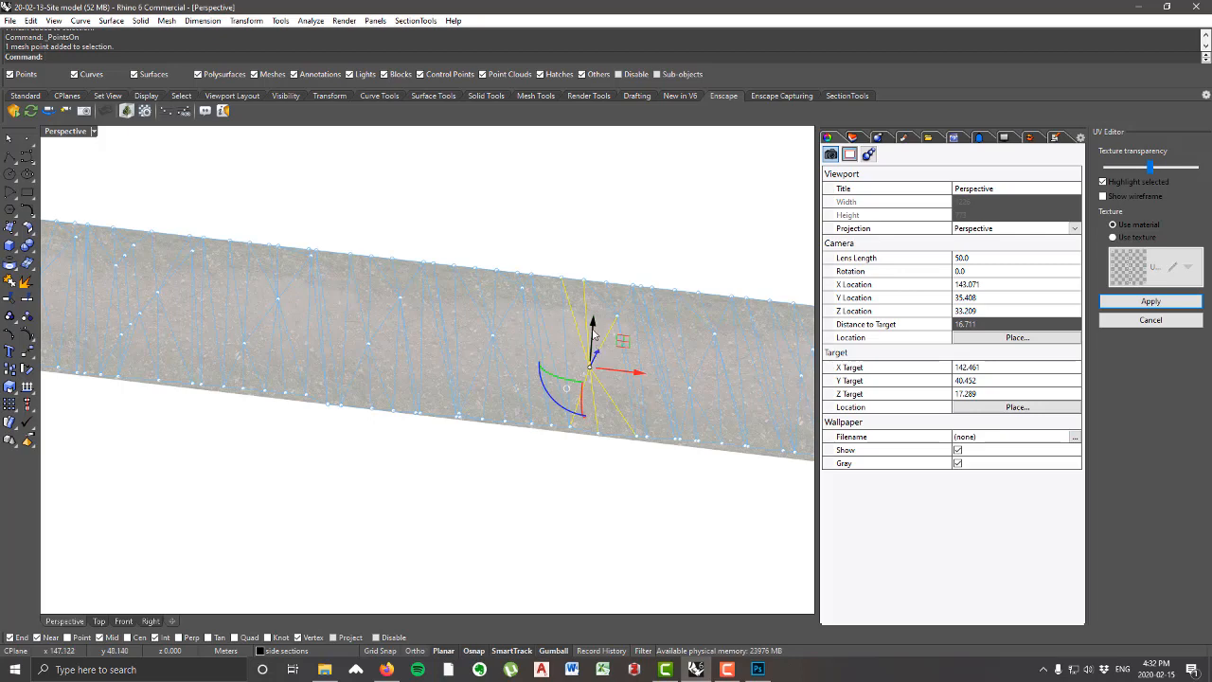
right_drag(633, 352, 571, 350)
drag(672, 421, 679, 411)
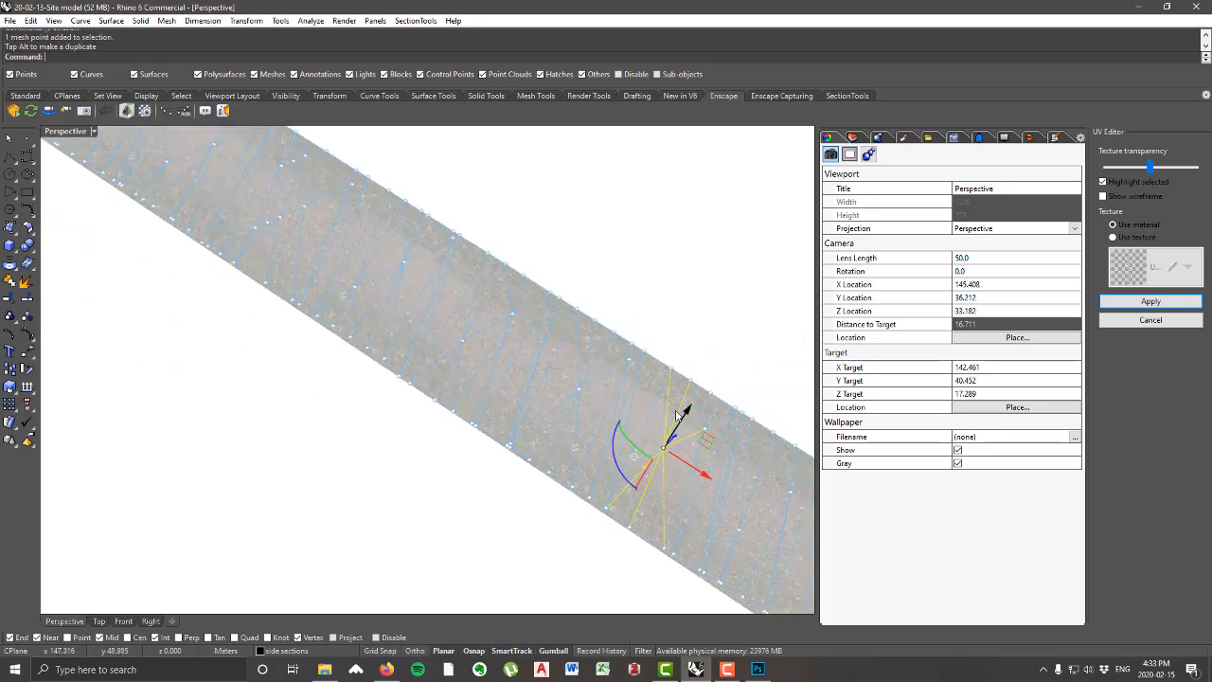
scroll(697, 406, down, 5)
scroll(530, 446, up, 6)
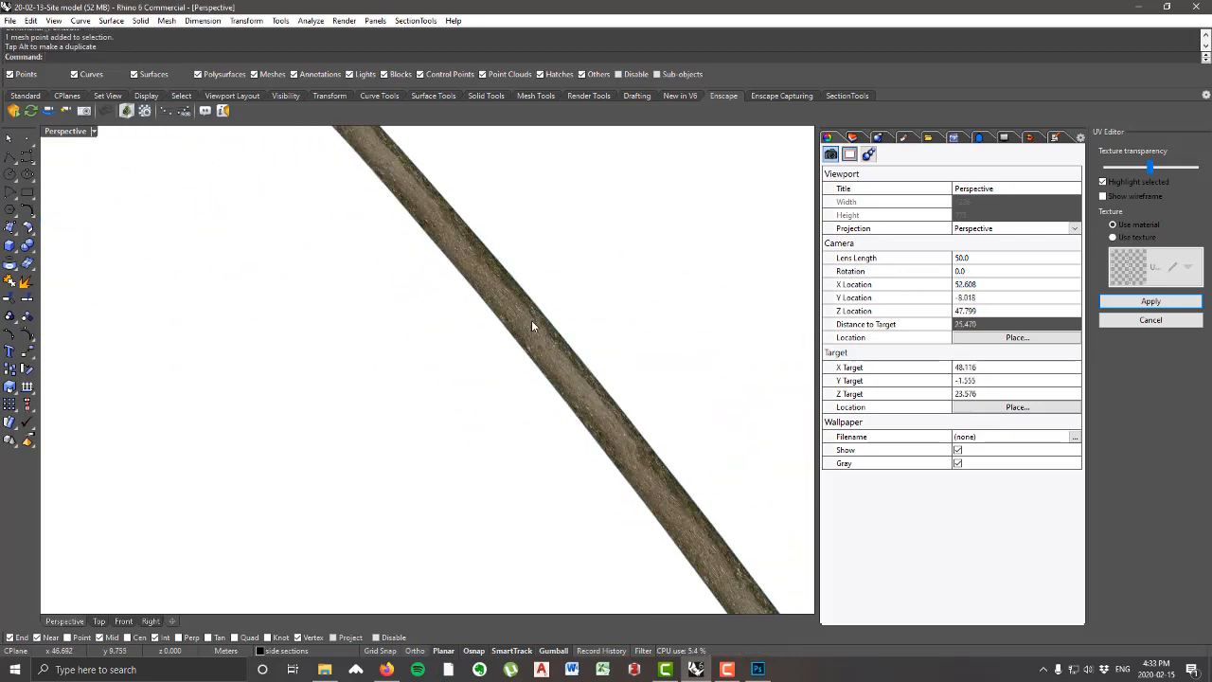
scroll(533, 325, up, 3)
scroll(362, 344, down, 15)
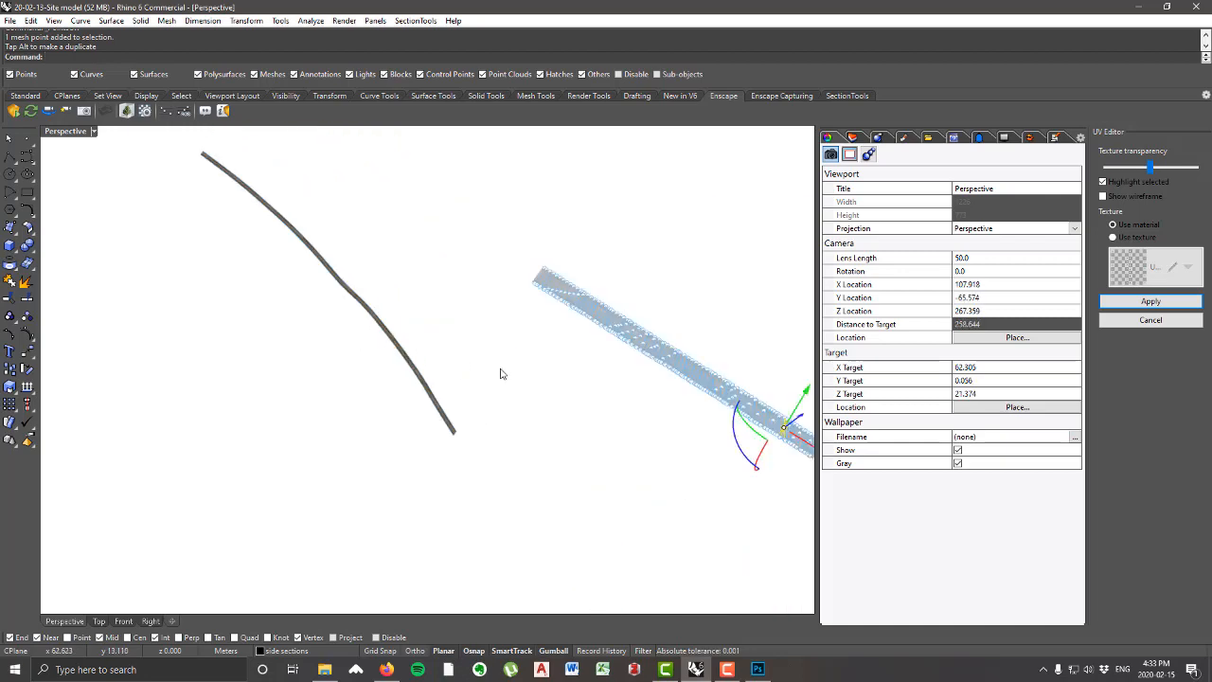
Step: Move the selected mesh point across to the strip's lower edge and check how the road texture distorts
scroll(592, 393, up, 13)
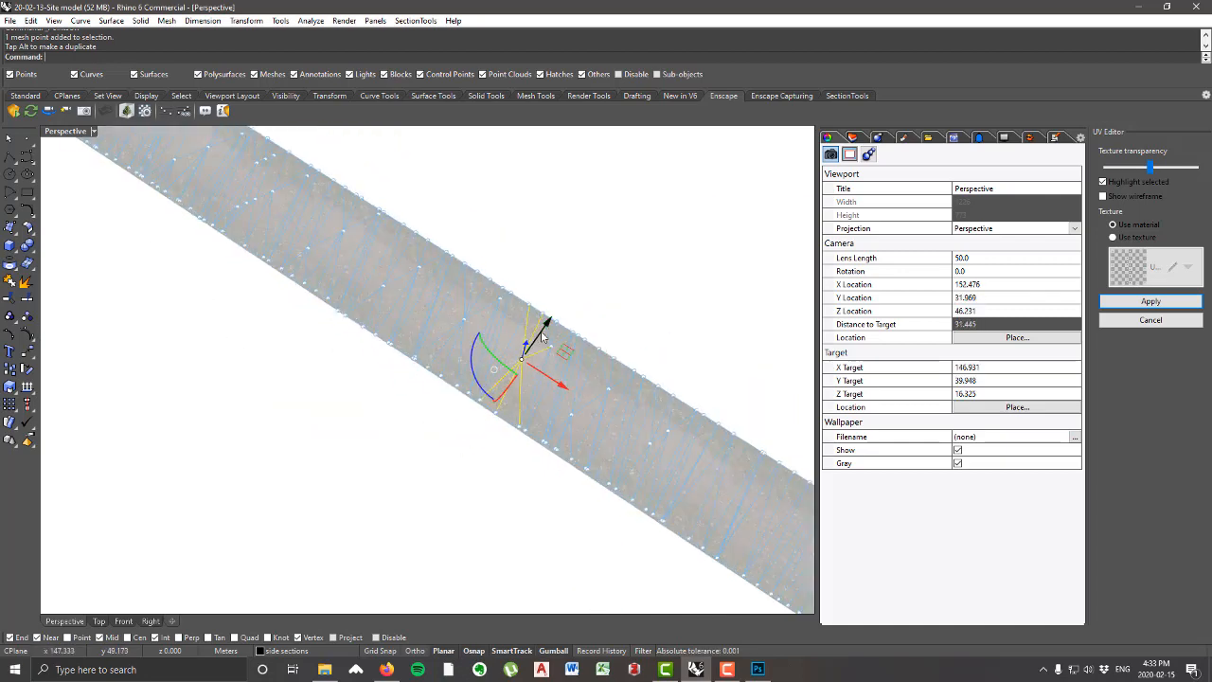
drag(542, 332, 500, 392)
scroll(554, 336, down, 14)
scroll(554, 336, up, 15)
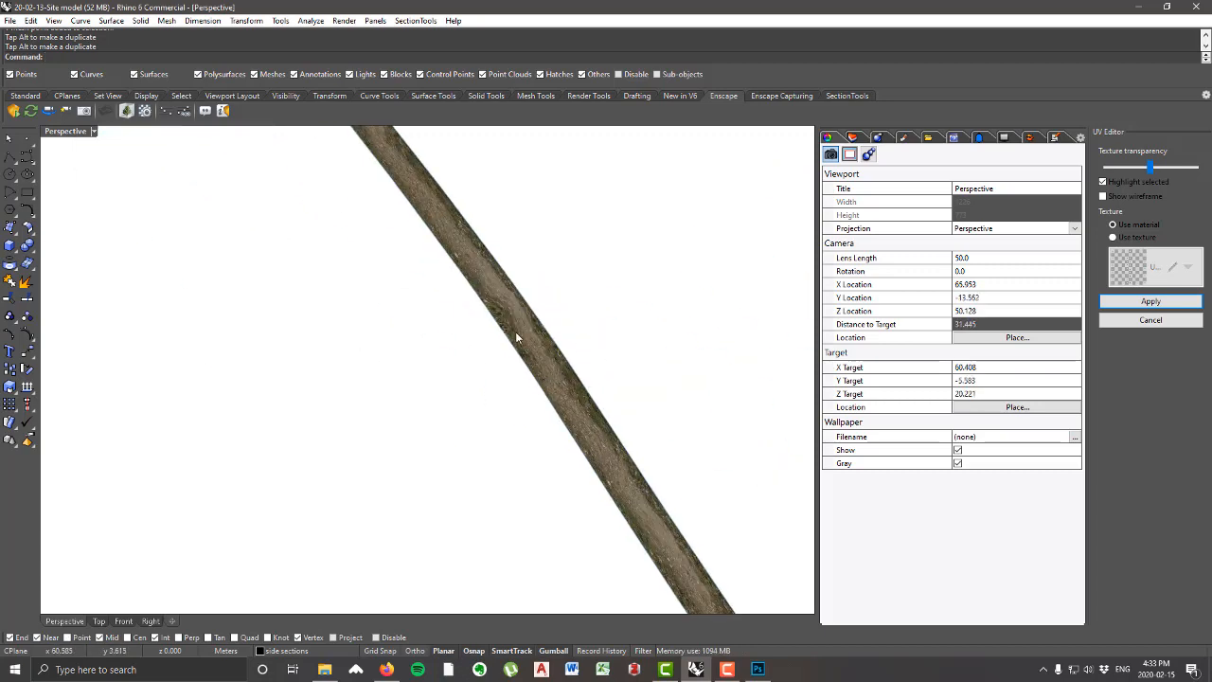
scroll(489, 303, down, 3)
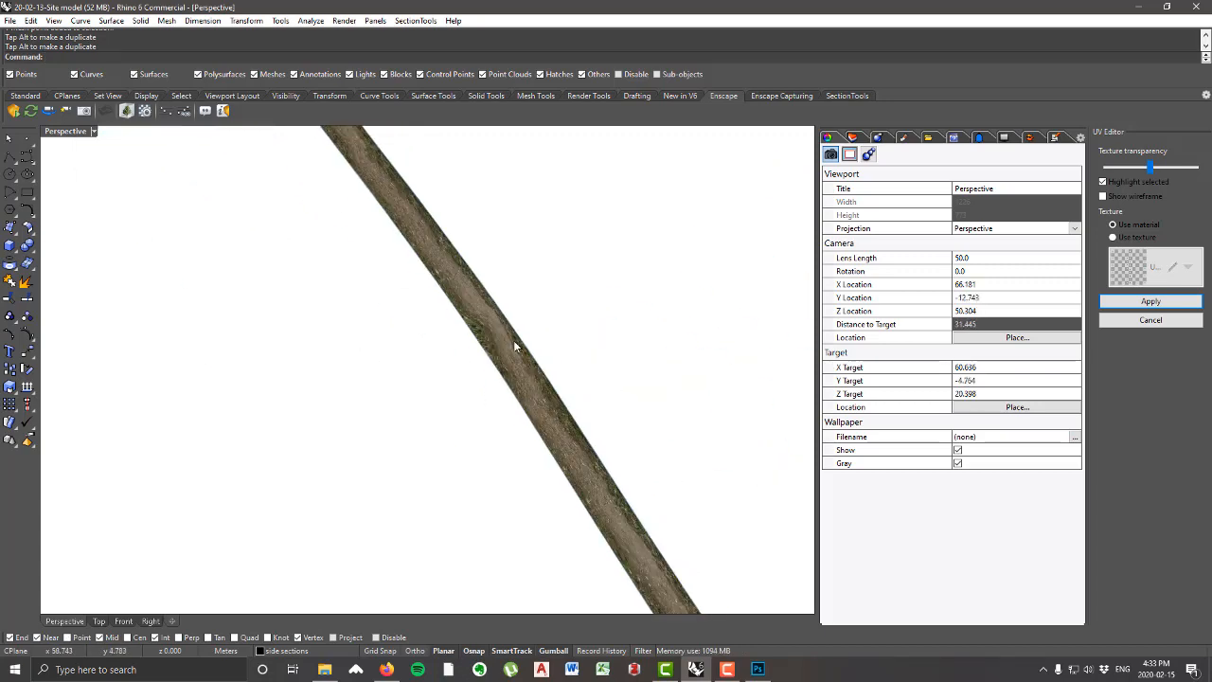
scroll(517, 347, down, 8)
scroll(698, 429, up, 5)
scroll(677, 418, up, 6)
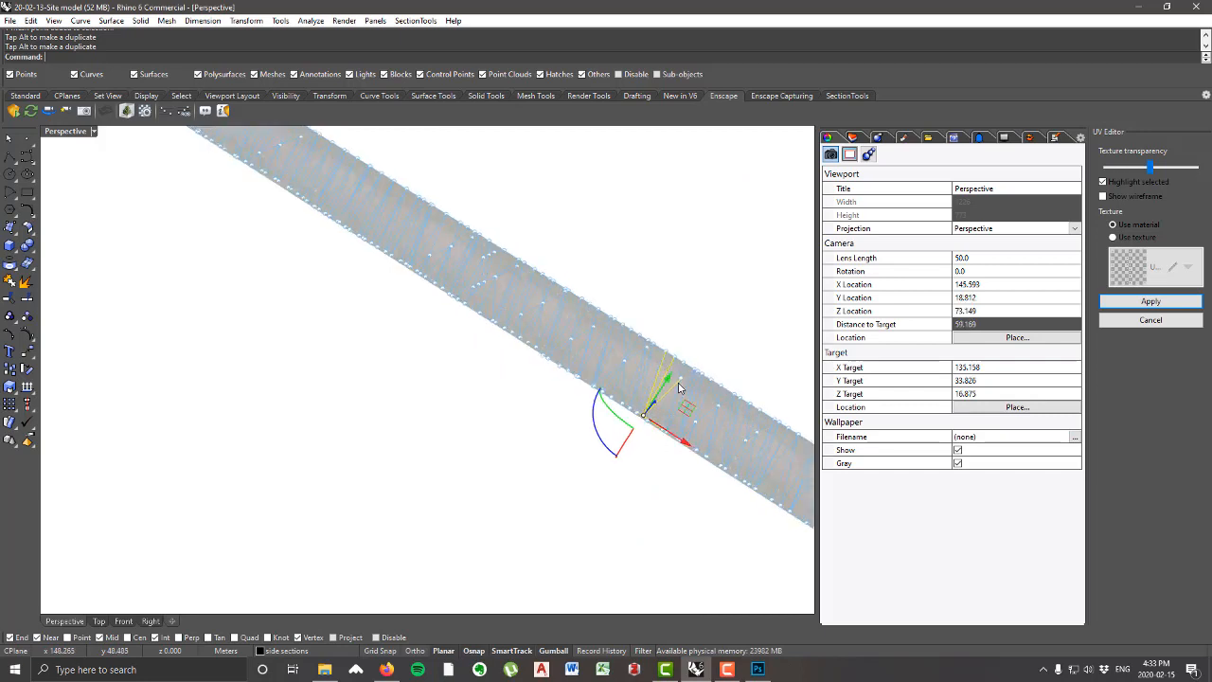
Step: Move the displaced mesh point back toward the middle of the UV strip and clear the point selection
drag(649, 408, 693, 361)
click(682, 377)
click(650, 526)
Step: Apply the edited UV mapping to the curved road and check the texture along its length
scroll(501, 439, down, 8)
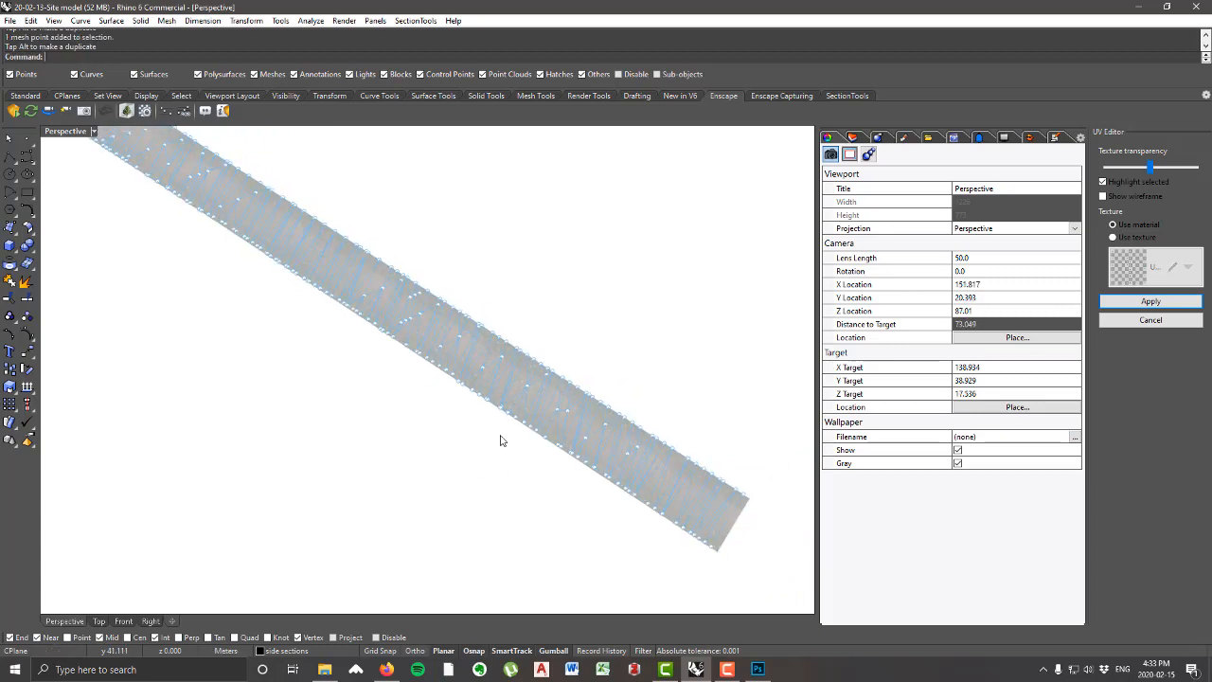
right_drag(501, 438, 493, 426)
scroll(650, 363, down, 12)
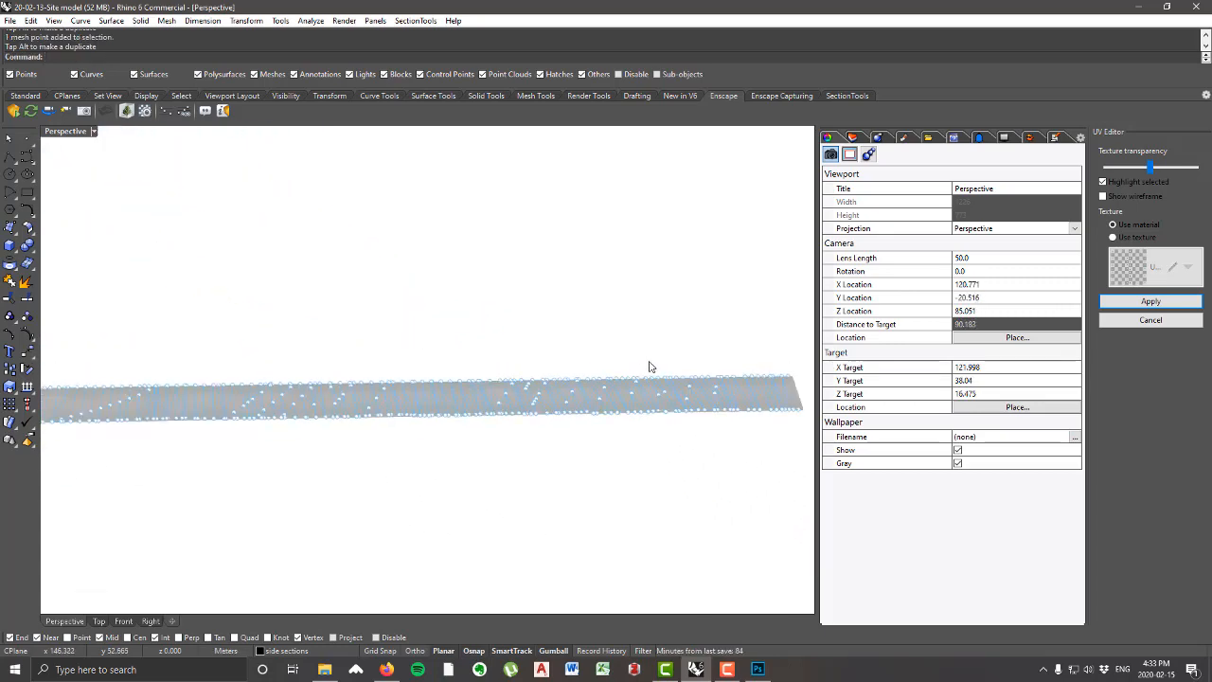
scroll(517, 354, up, 6)
scroll(514, 338, down, 2)
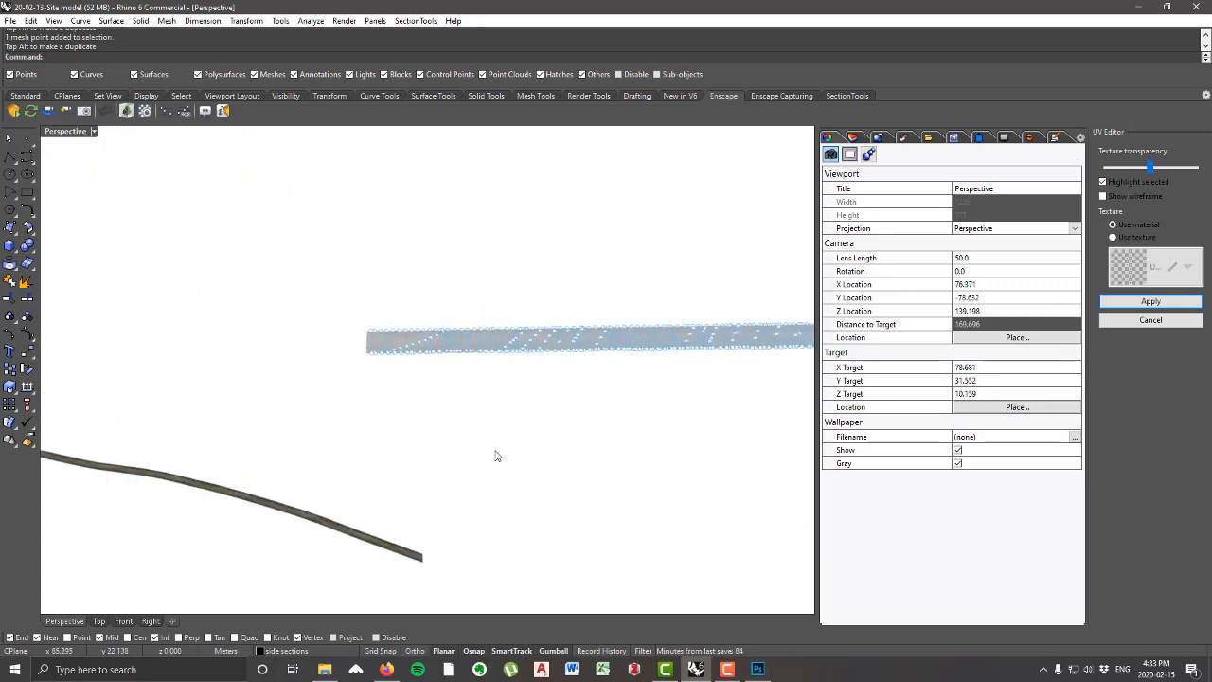
click(1151, 301)
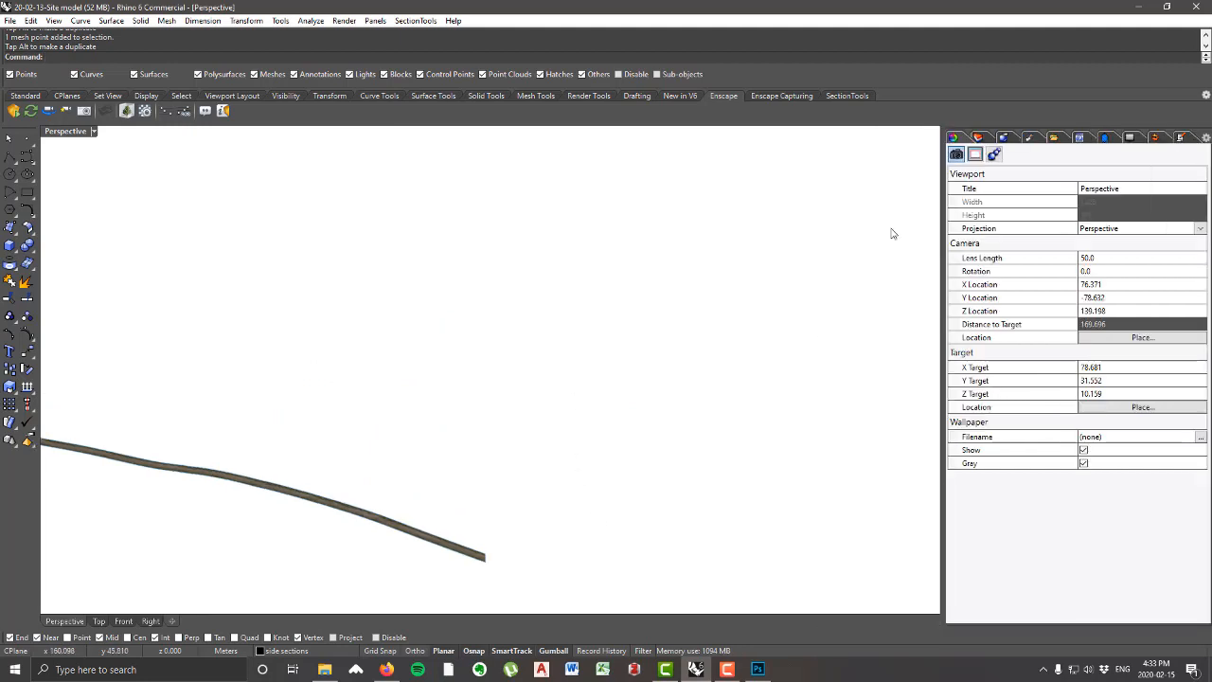
scroll(575, 370, down, 9)
right_drag(575, 370, 449, 389)
scroll(509, 398, up, 10)
scroll(428, 286, up, 4)
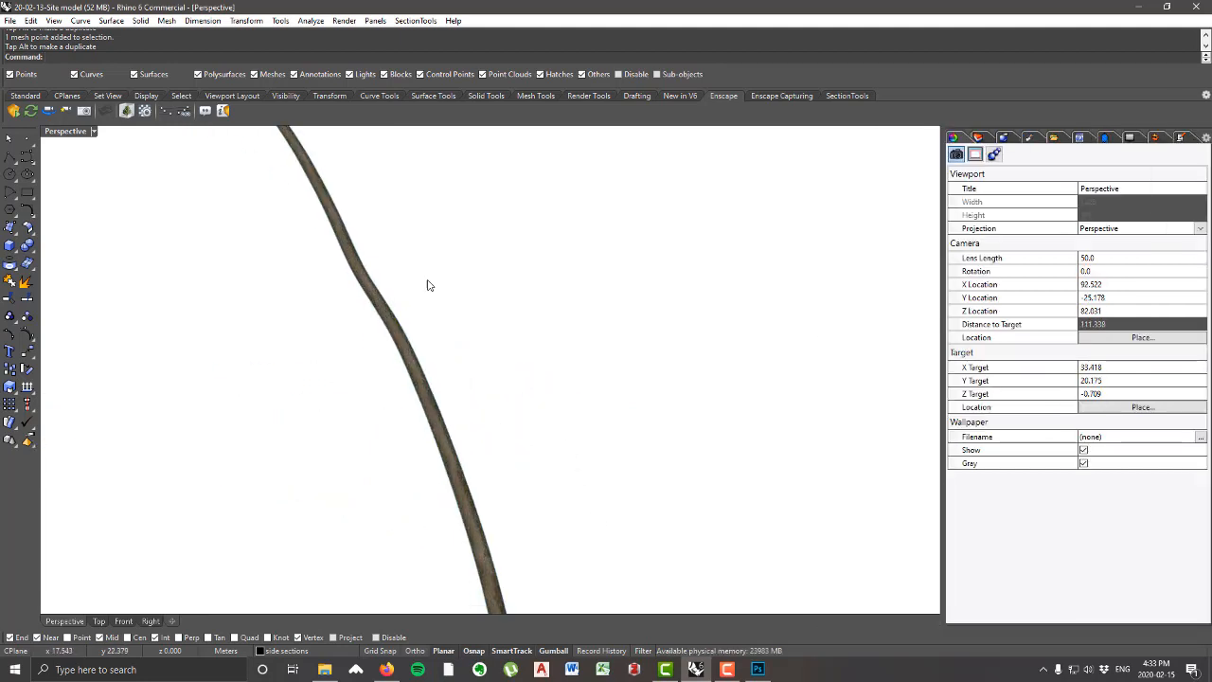
Step: Bring back the hidden objects with ShowSelected, choosing everything in the site model including the curved road
scroll(390, 303, up, 2)
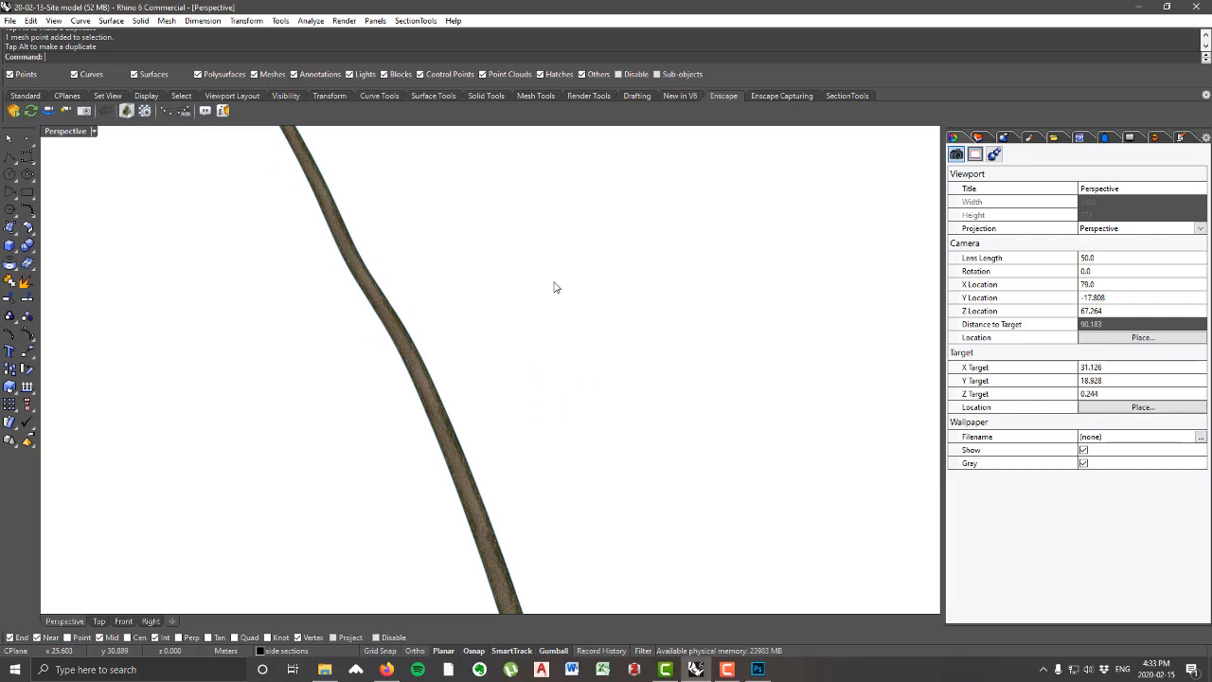
key(ctrl+shift+h)
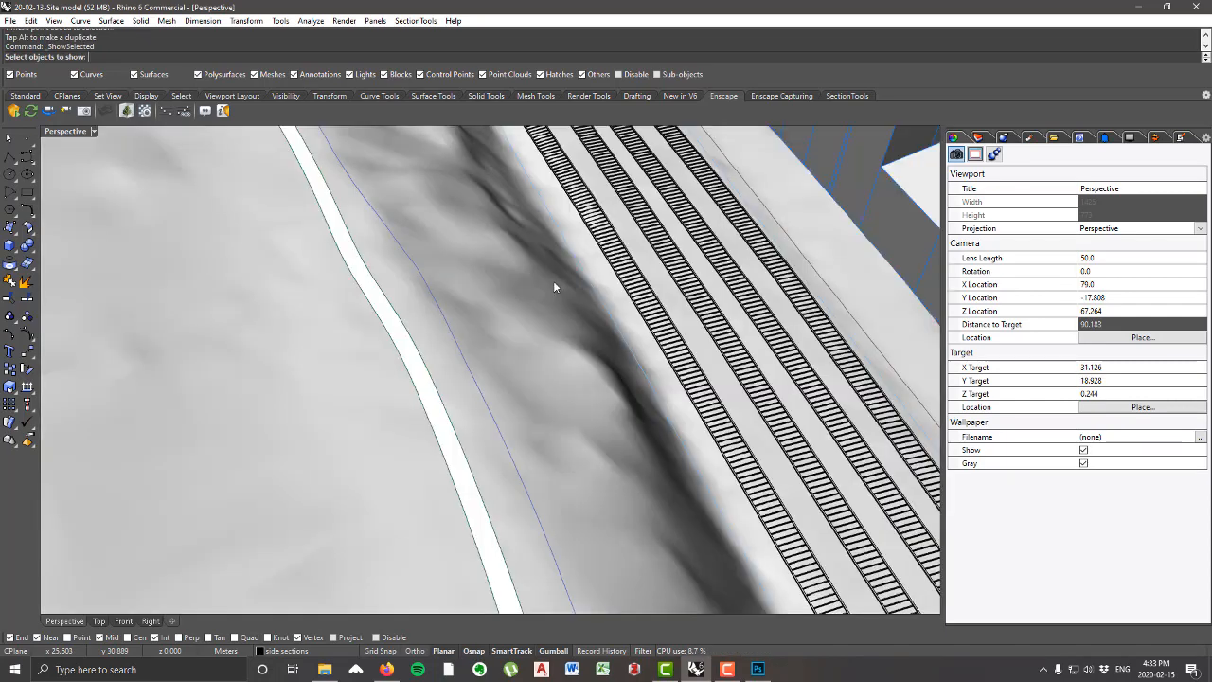
scroll(582, 283, down, 15)
scroll(687, 343, up, 5)
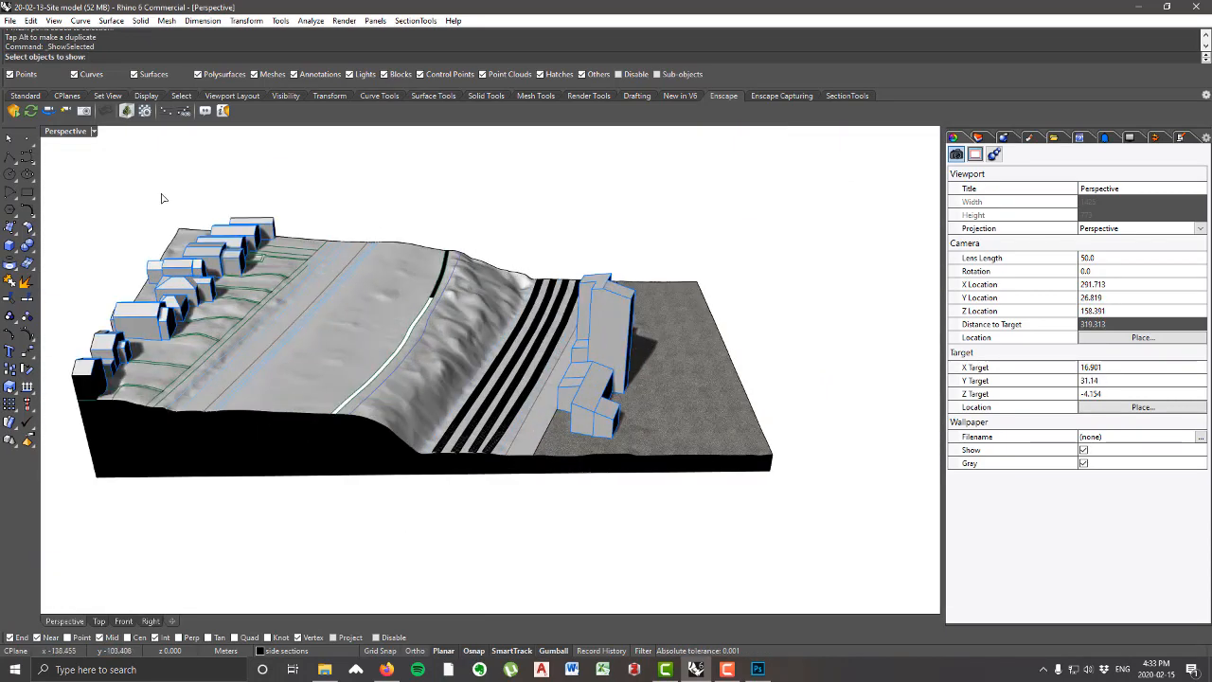
scroll(783, 375, down, 2)
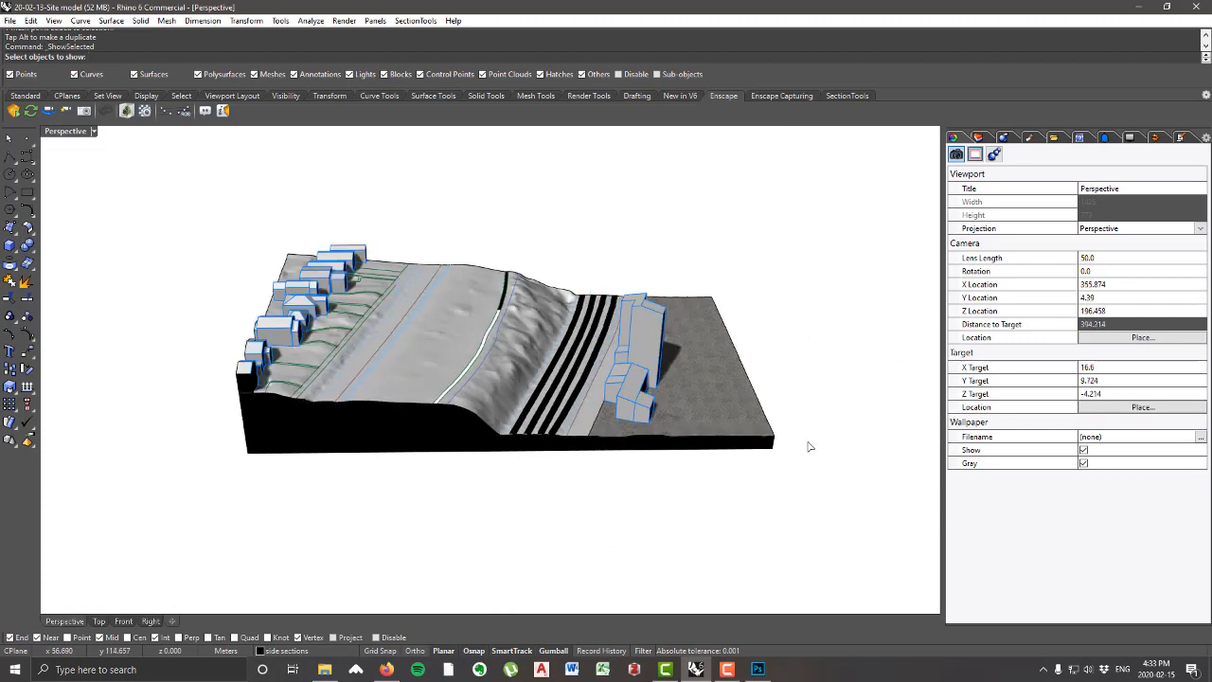
drag(863, 504, 174, 185)
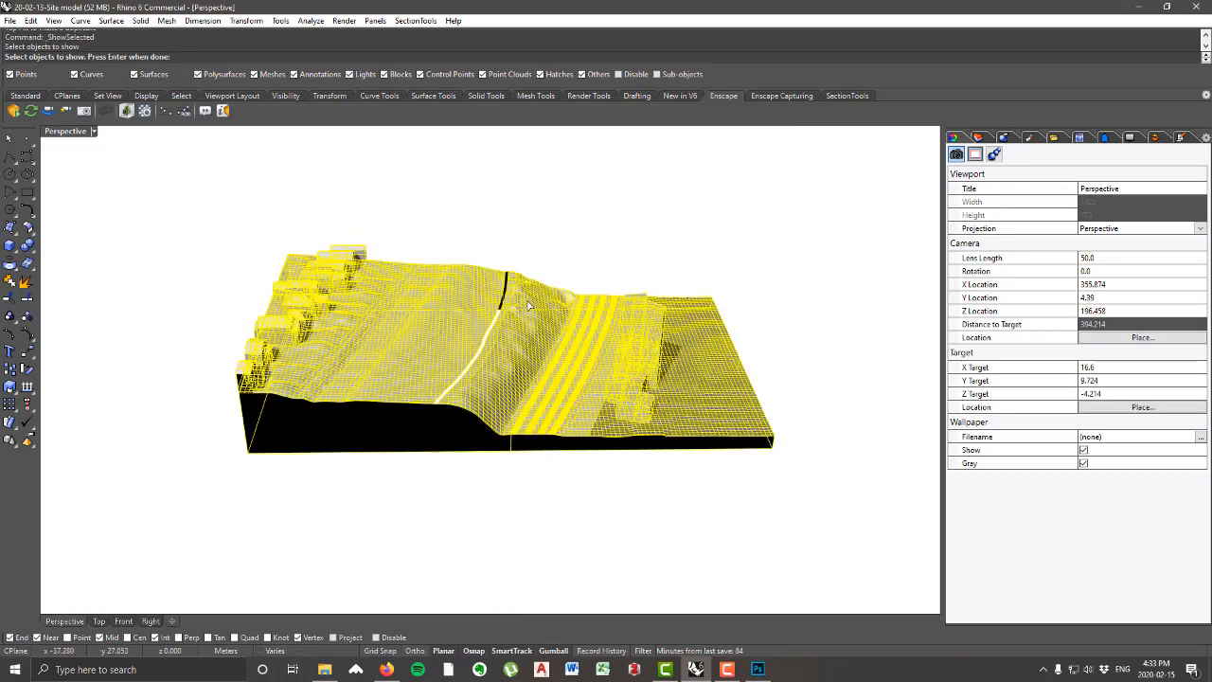
key(Return)
Step: Examine the dirt road texture along the curved road within the whole site model and consult the lesson notes
scroll(495, 343, up, 10)
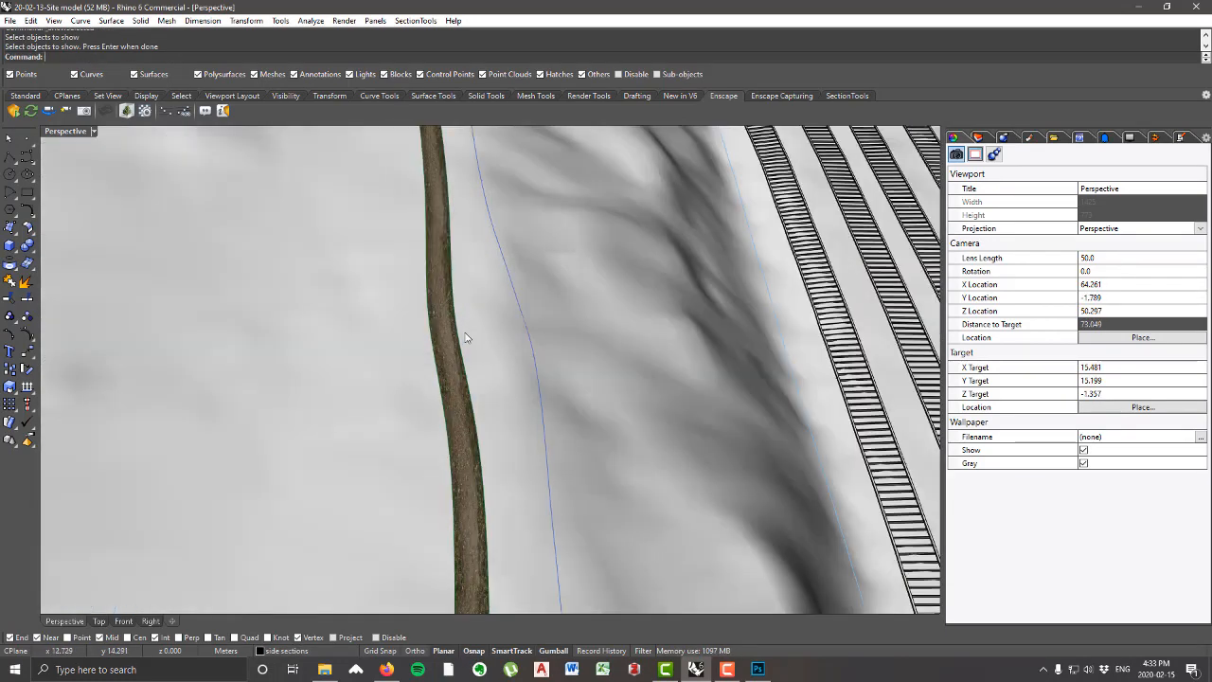
scroll(437, 248, up, 5)
scroll(458, 211, down, 7)
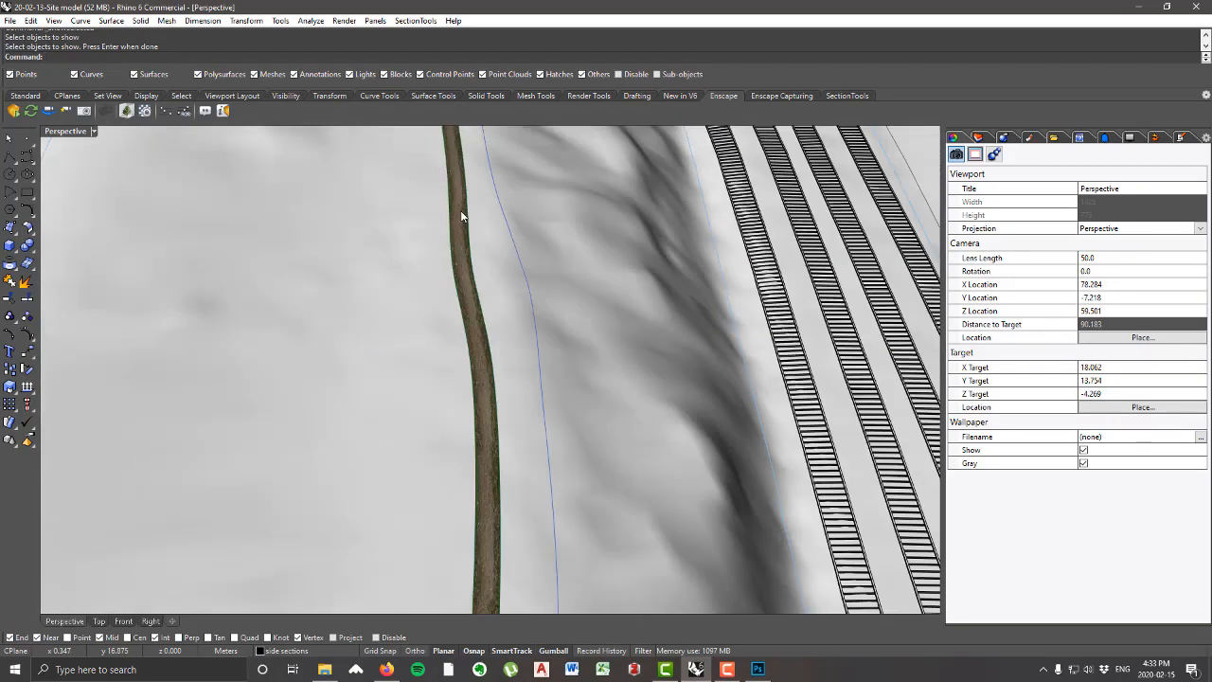
scroll(460, 213, down, 8)
scroll(460, 234, up, 8)
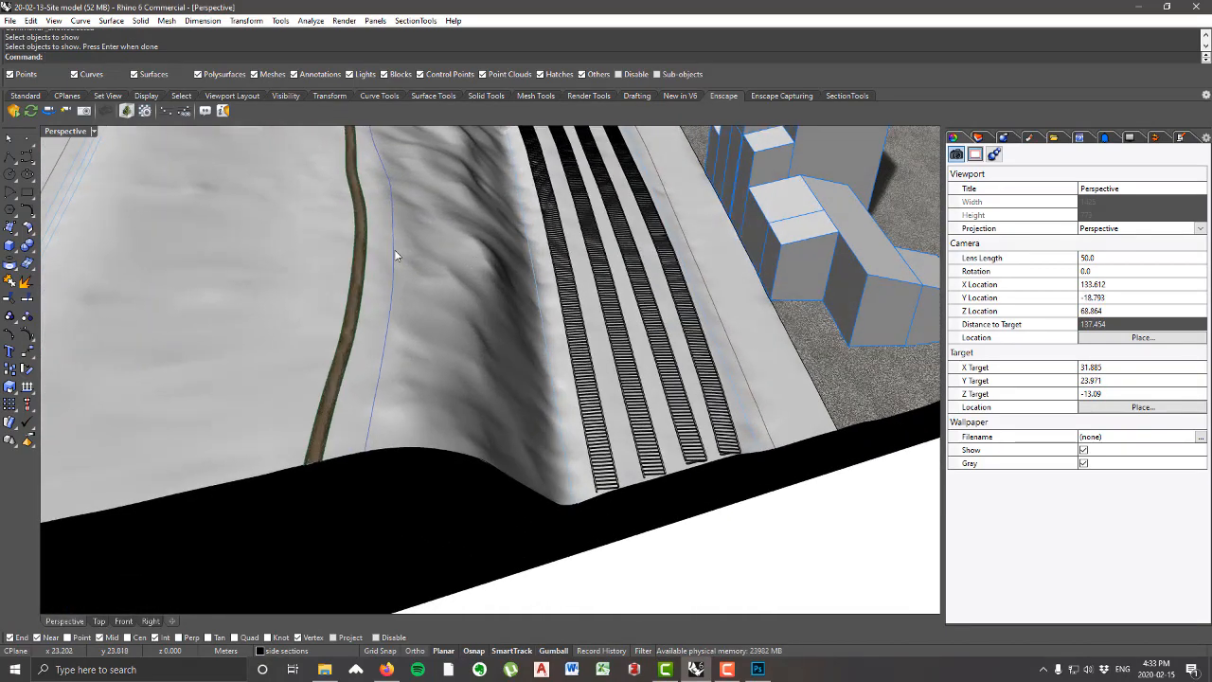
scroll(321, 388, down, 7)
right_drag(321, 388, 417, 378)
scroll(644, 322, up, 7)
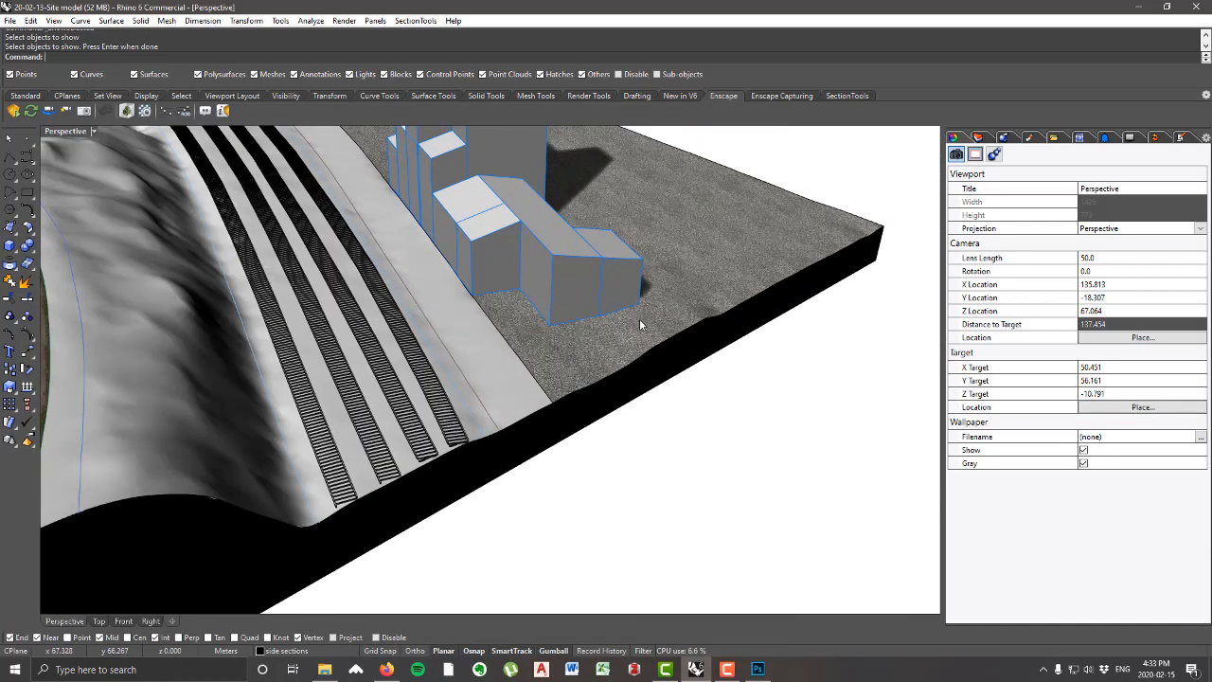
scroll(671, 320, down, 2)
scroll(673, 322, down, 8)
right_drag(683, 292, 394, 274)
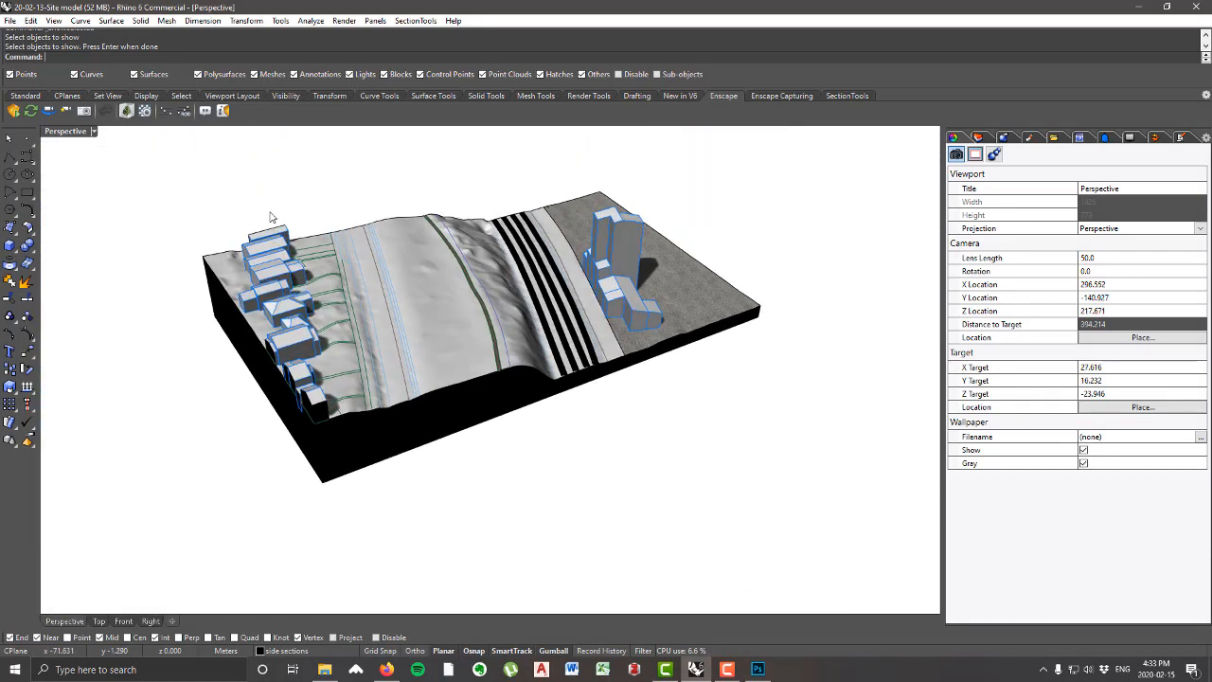
scroll(382, 277, up, 3)
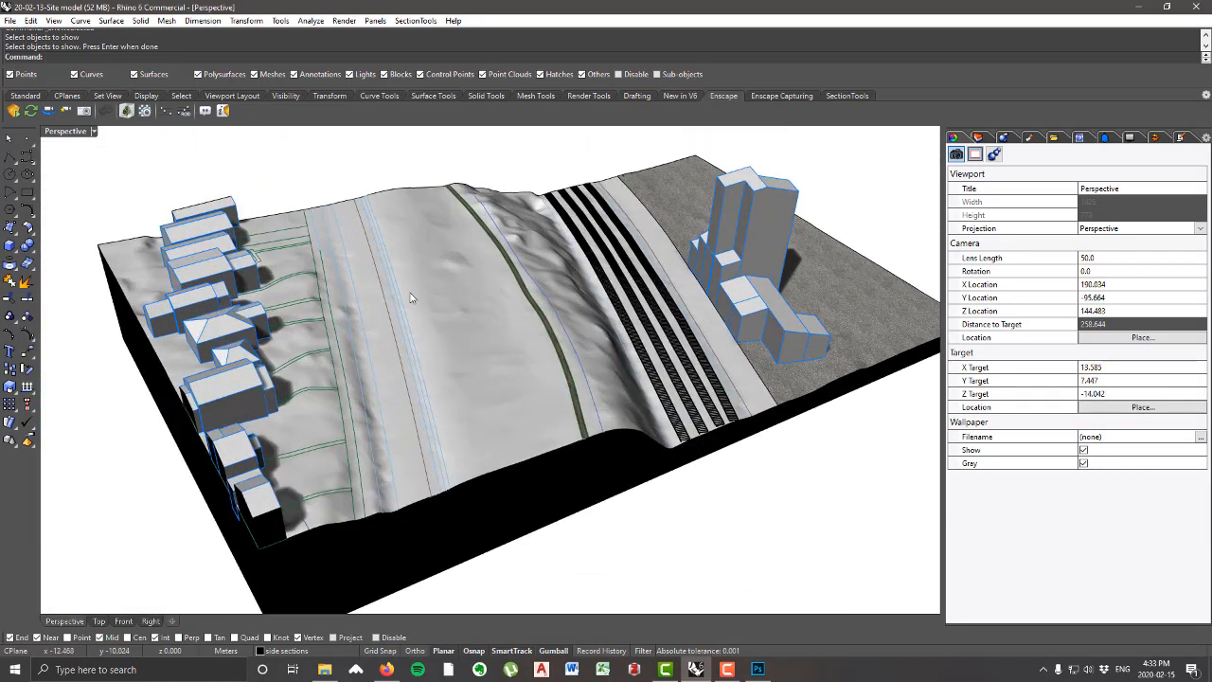
click(1185, 139)
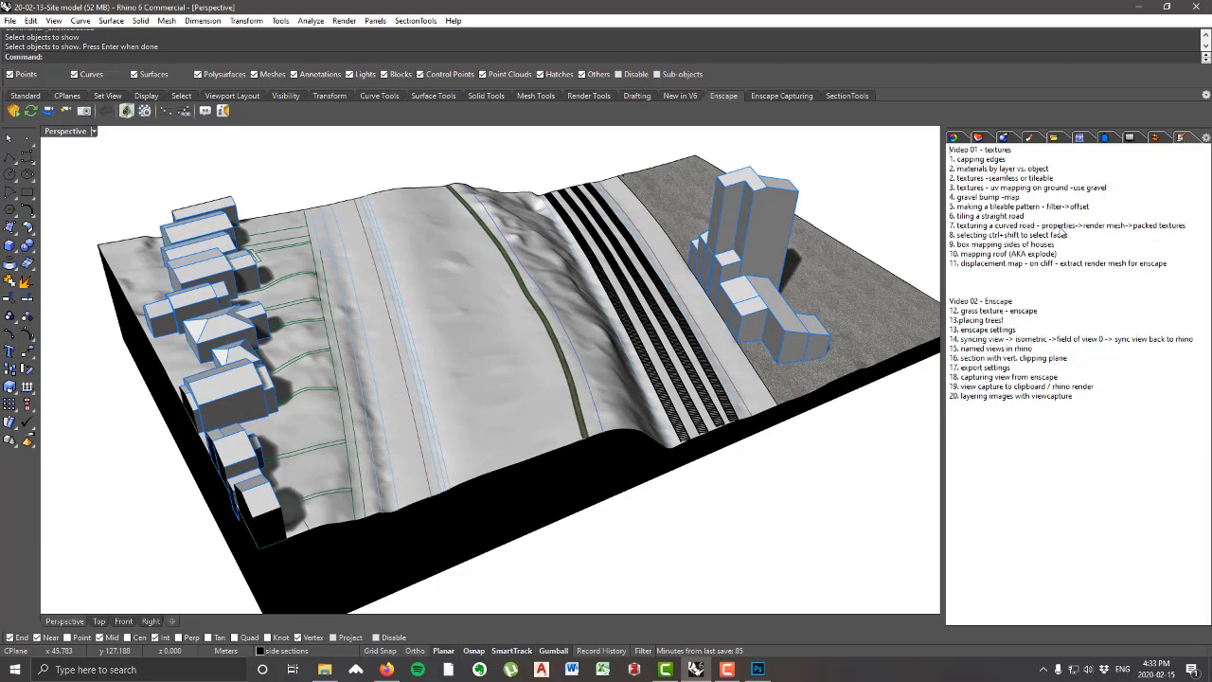
Step: Isolate the gabled house second from the end of the row of houses and clear the selection
right_drag(397, 300, 636, 273)
scroll(532, 289, down, 6)
scroll(552, 198, up, 14)
scroll(556, 301, down, 8)
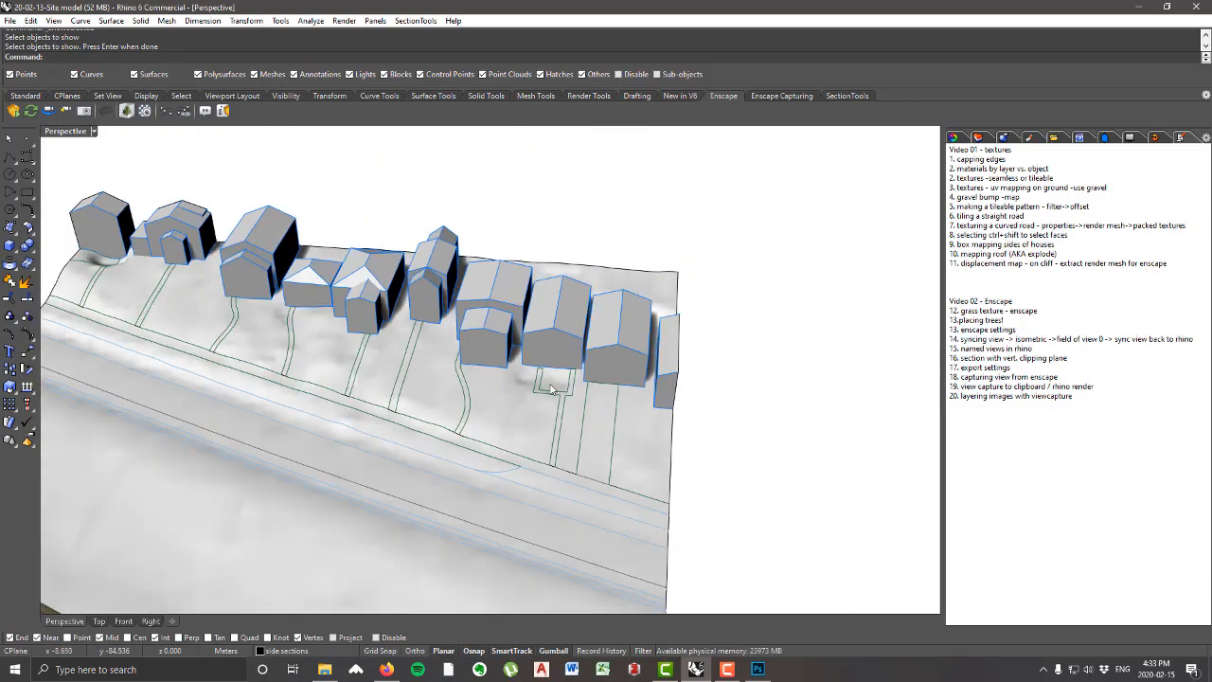
scroll(551, 388, up, 6)
click(613, 361)
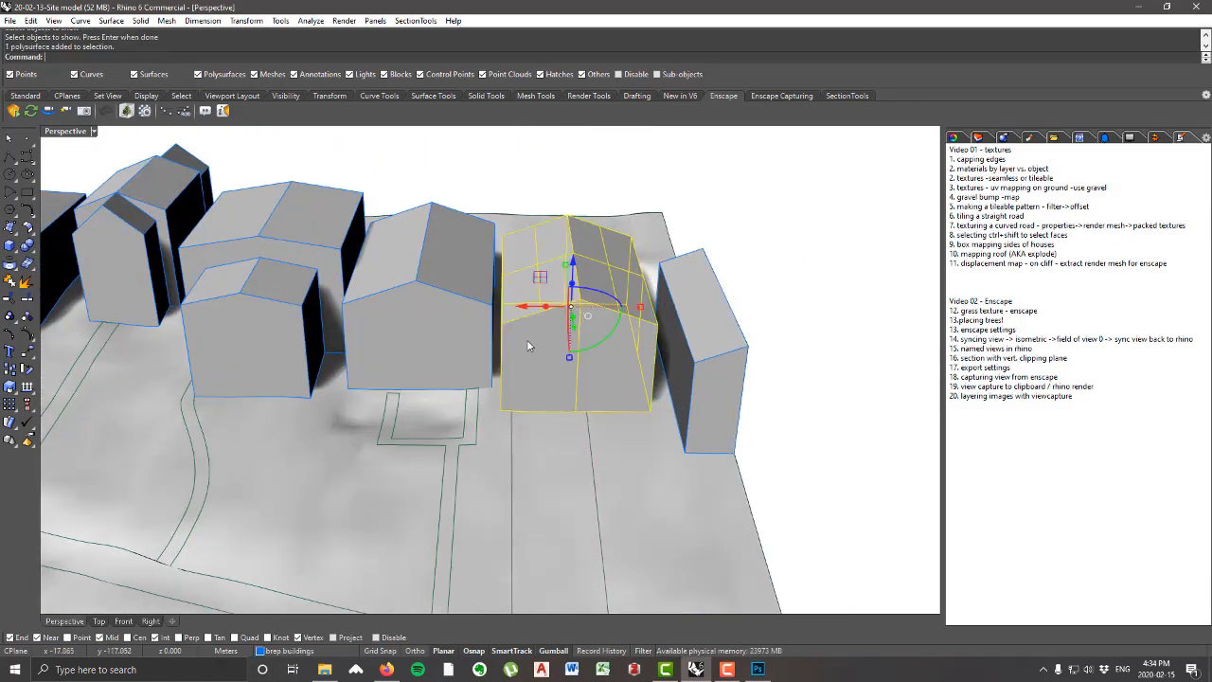
scroll(680, 258, down, 5)
scroll(680, 257, up, 5)
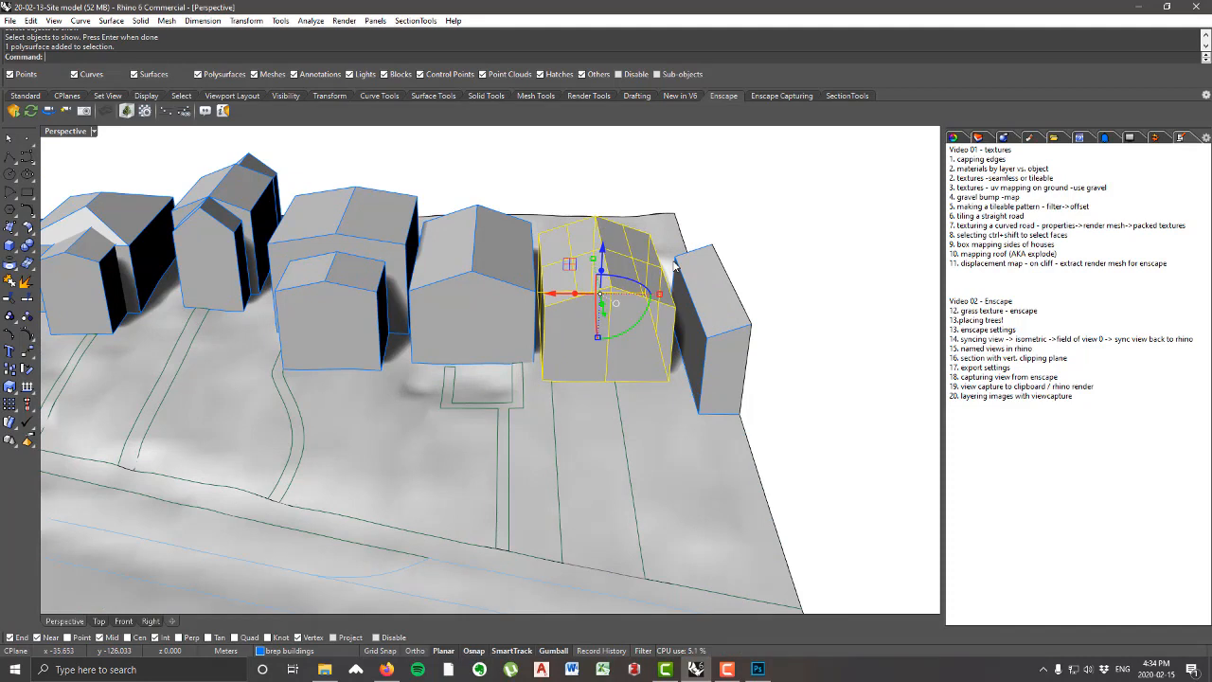
text(isolate)
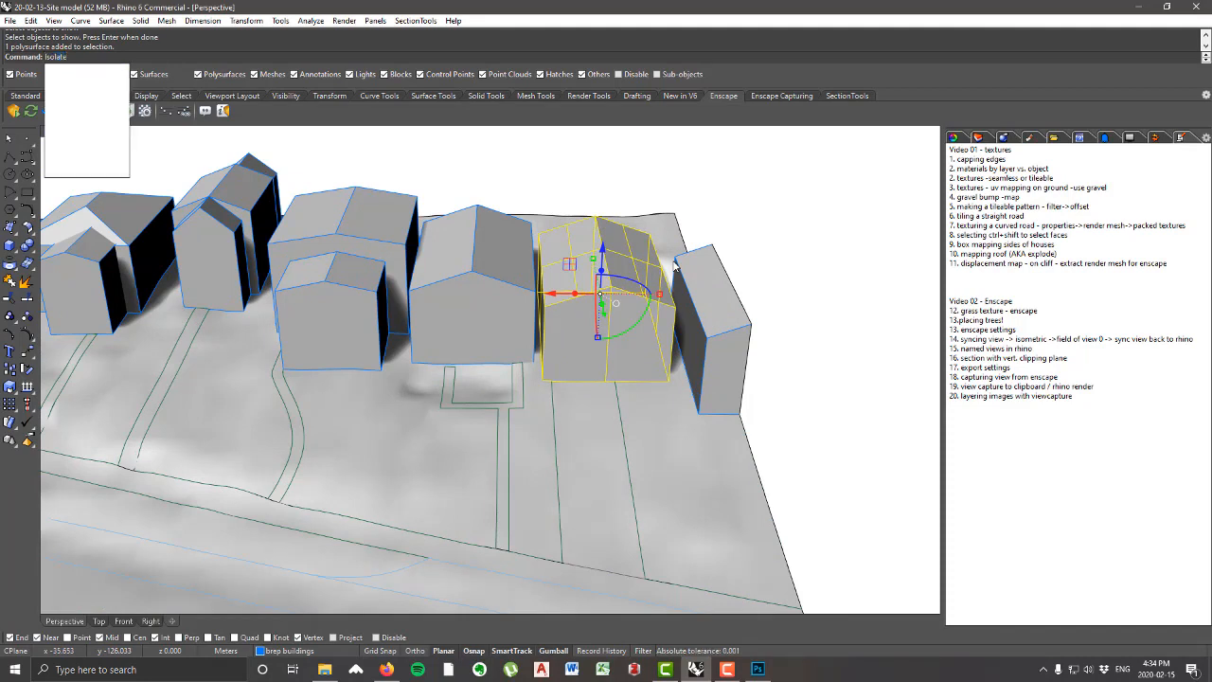
key(Return)
click(667, 248)
scroll(595, 297, down, 5)
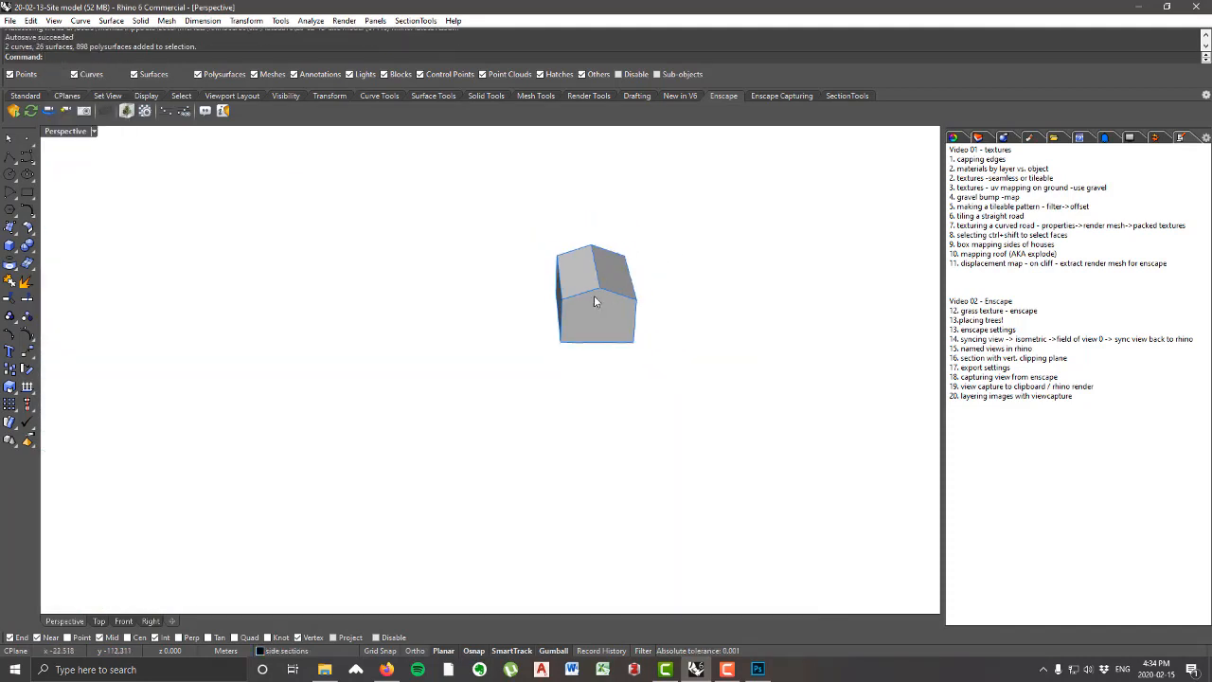
scroll(647, 298, up, 3)
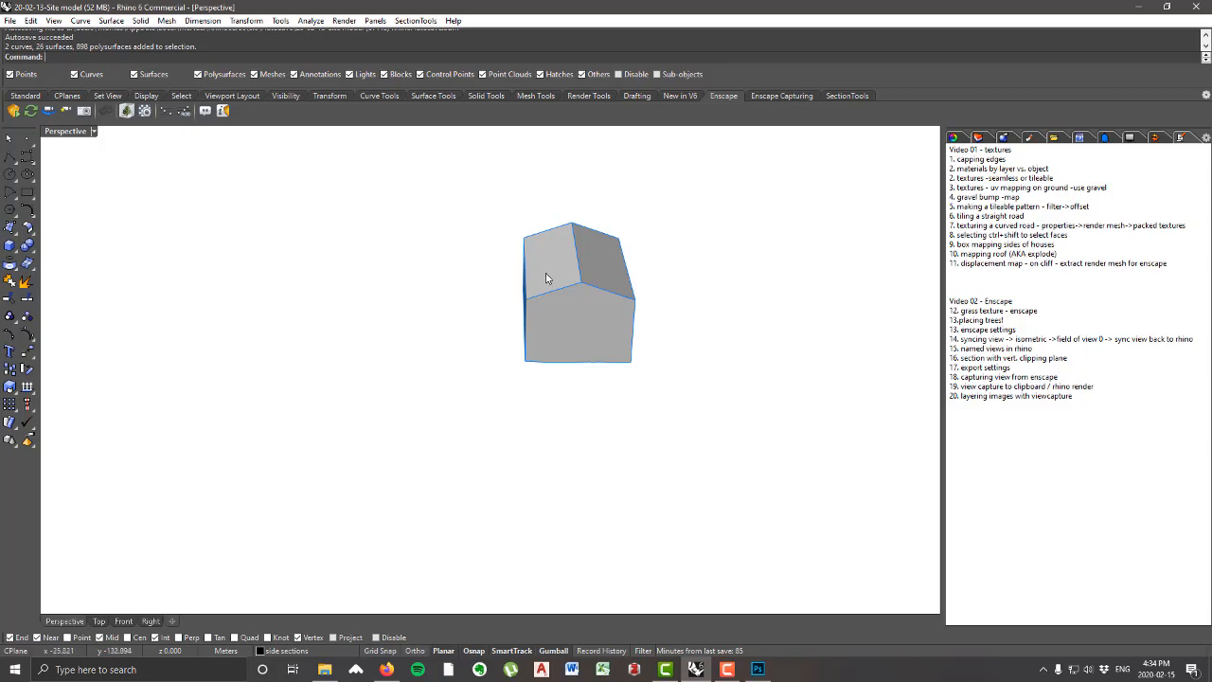
right_drag(545, 277, 531, 287)
right_drag(528, 342, 569, 354)
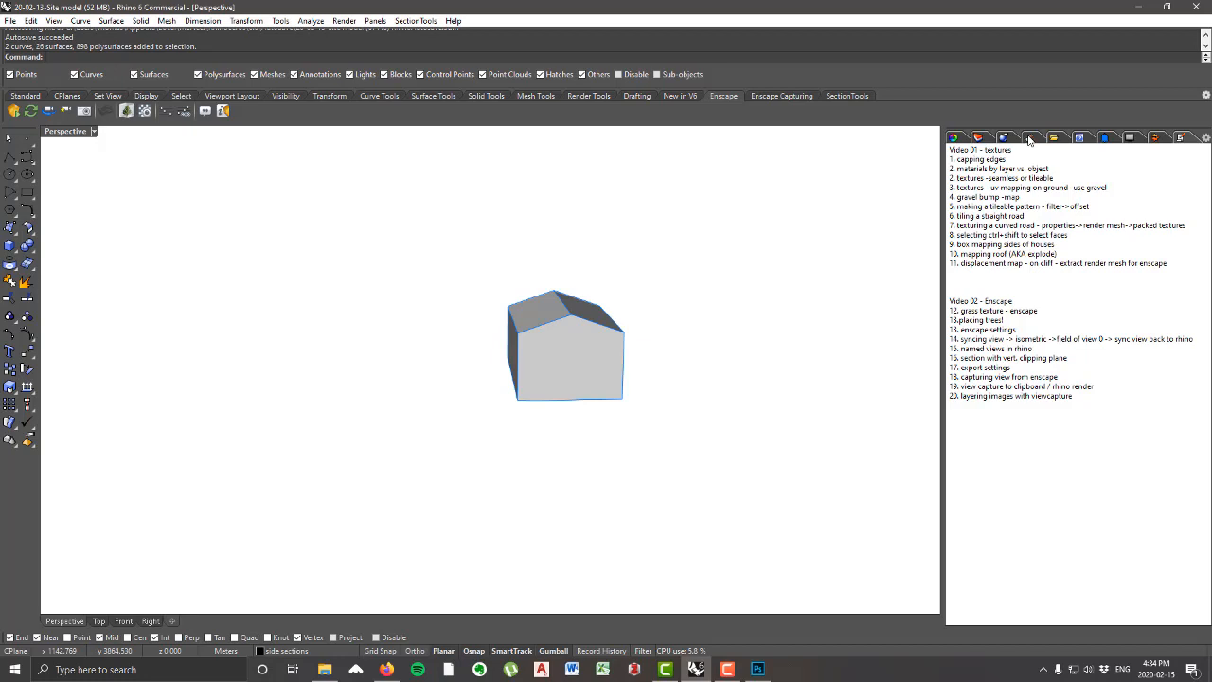
Step: Create a new Custom material named "vinyl siding"
click(1029, 138)
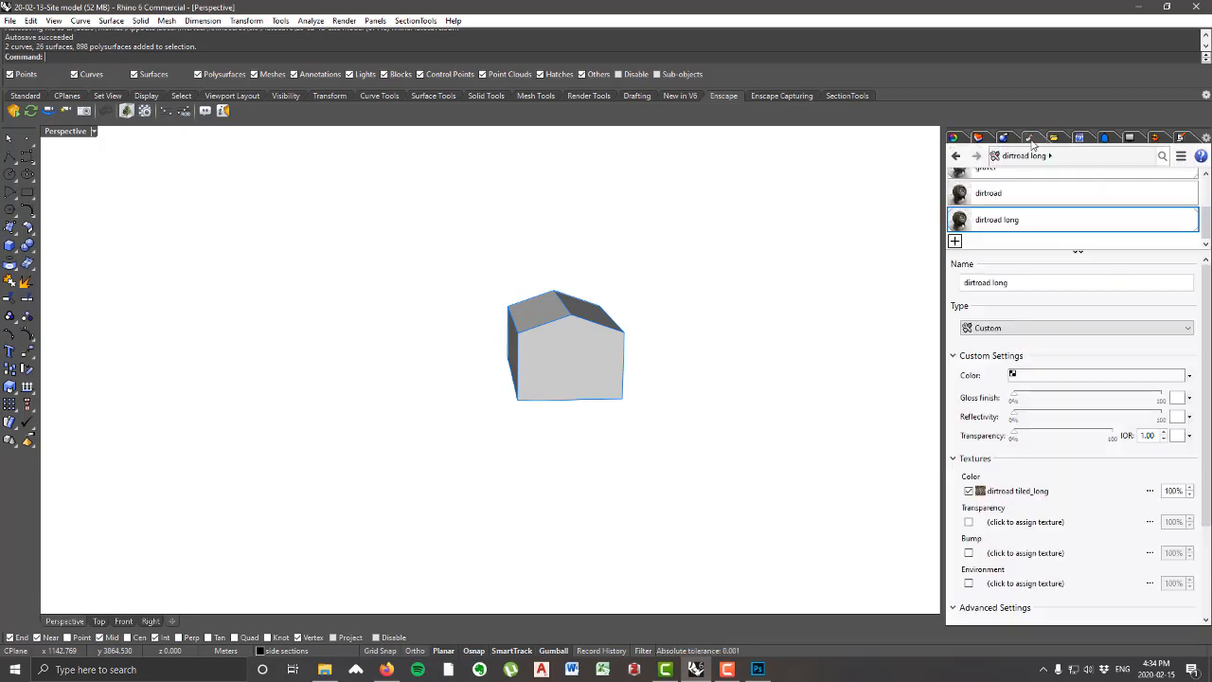
click(955, 242)
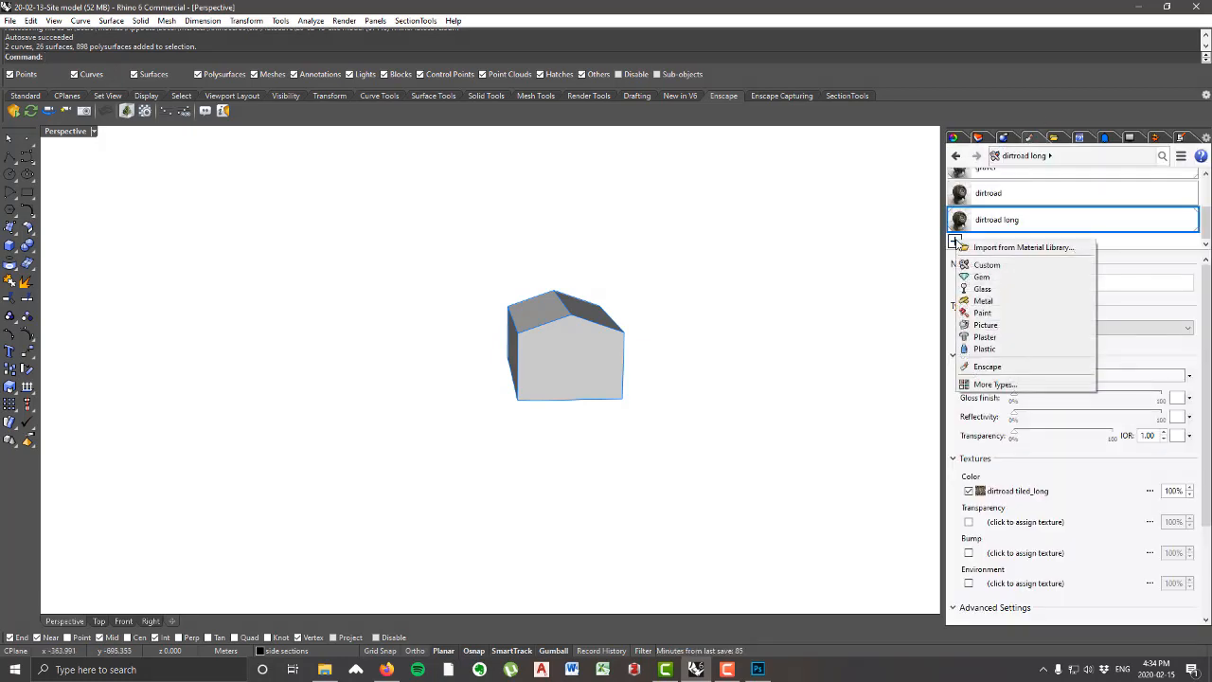
click(987, 266)
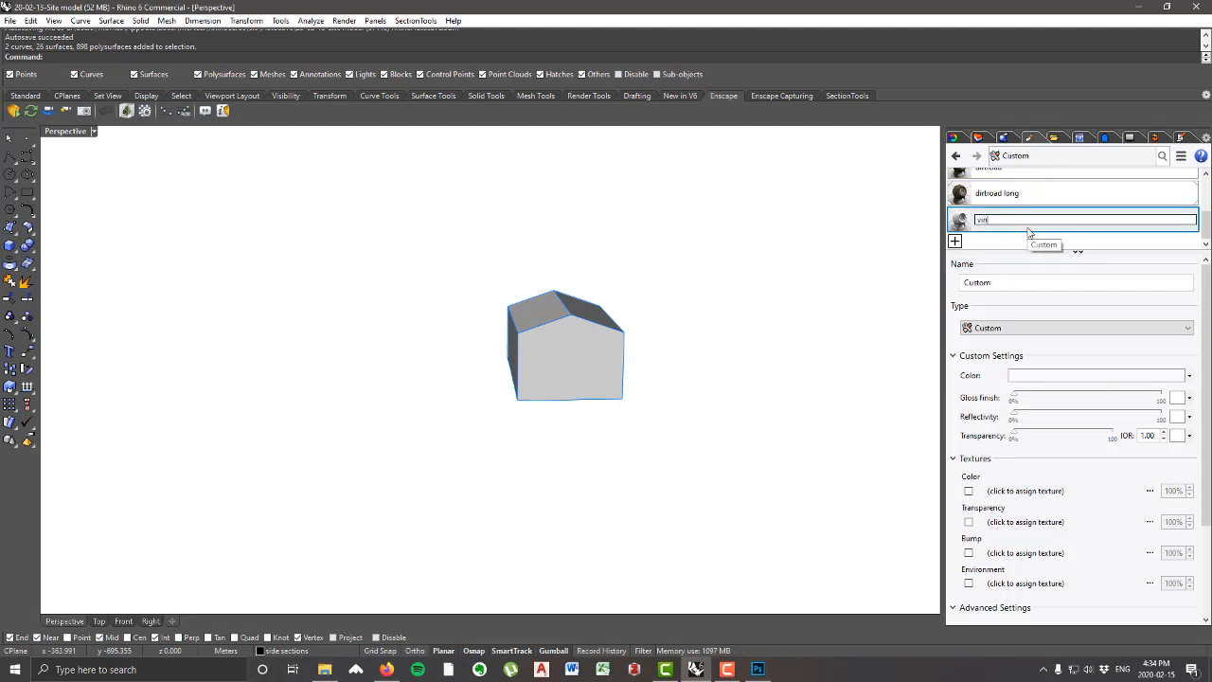
key(Return)
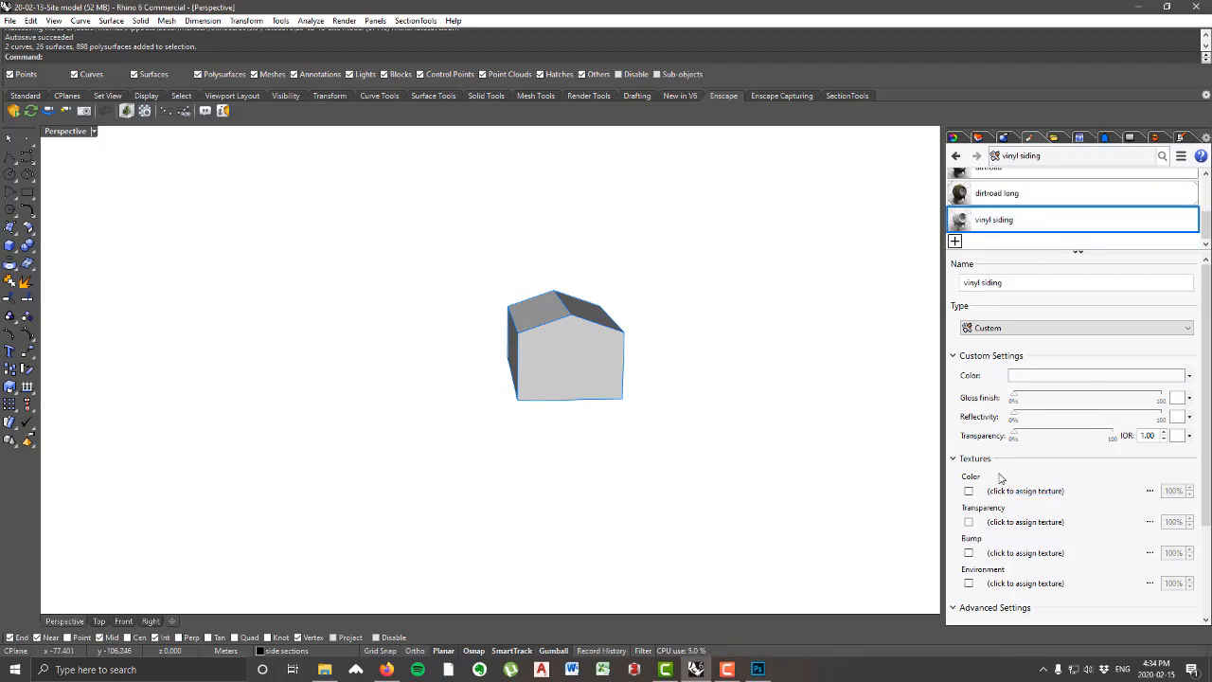
Step: Assign the vinylsiding image as both the color and the bump texture of the vinyl siding material
click(1025, 491)
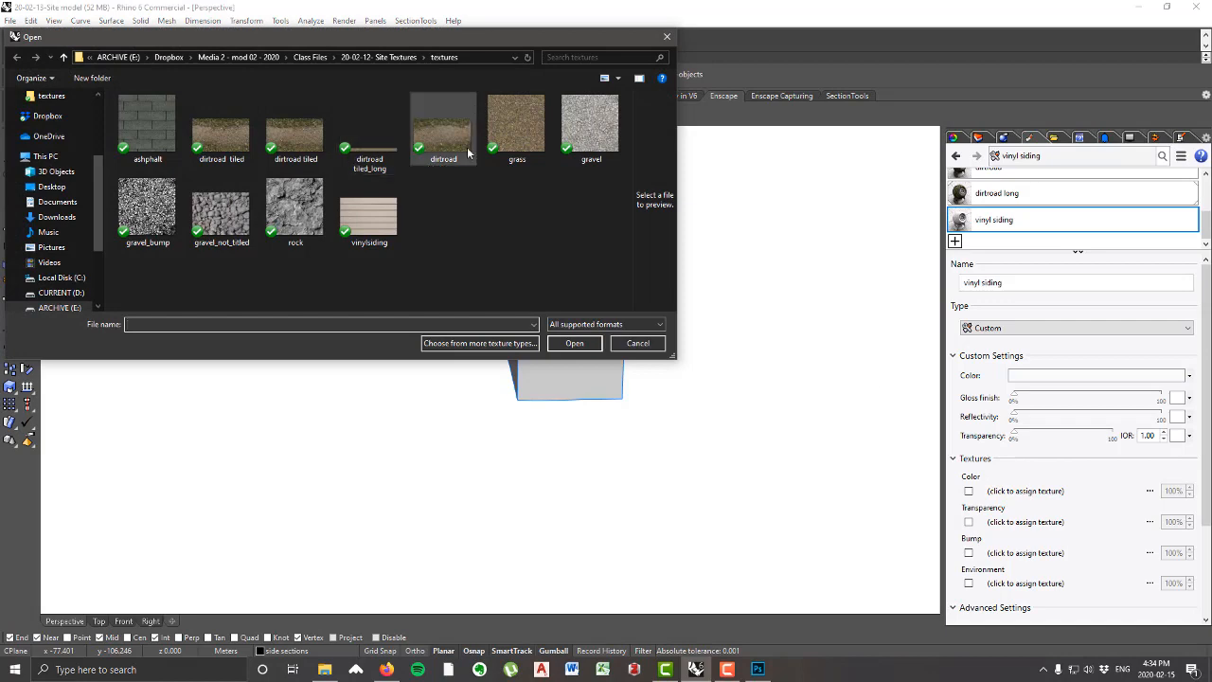
double_click(381, 214)
scroll(590, 369, up, 3)
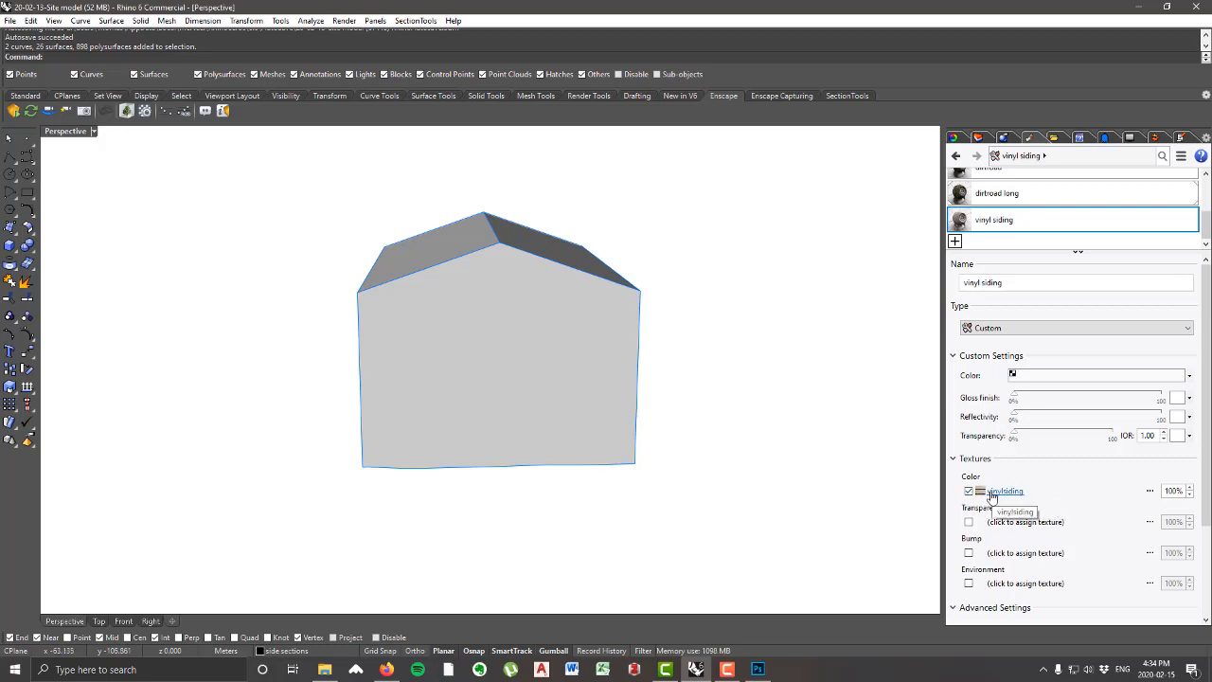
click(1007, 554)
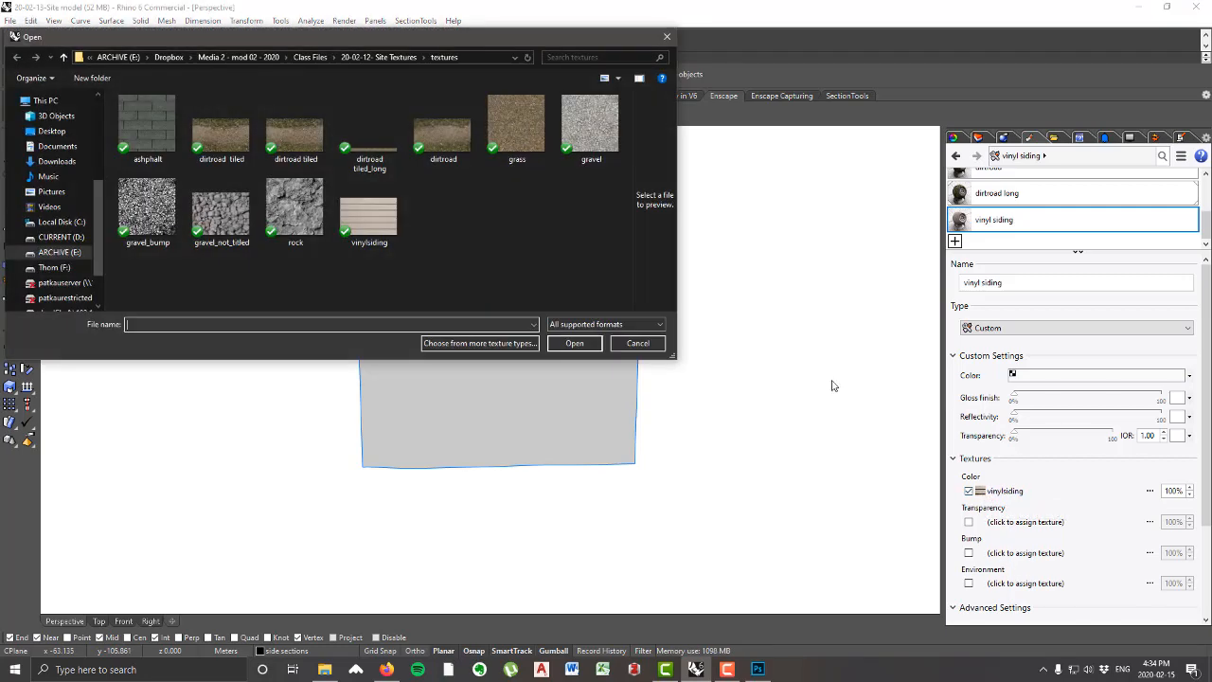
click(368, 217)
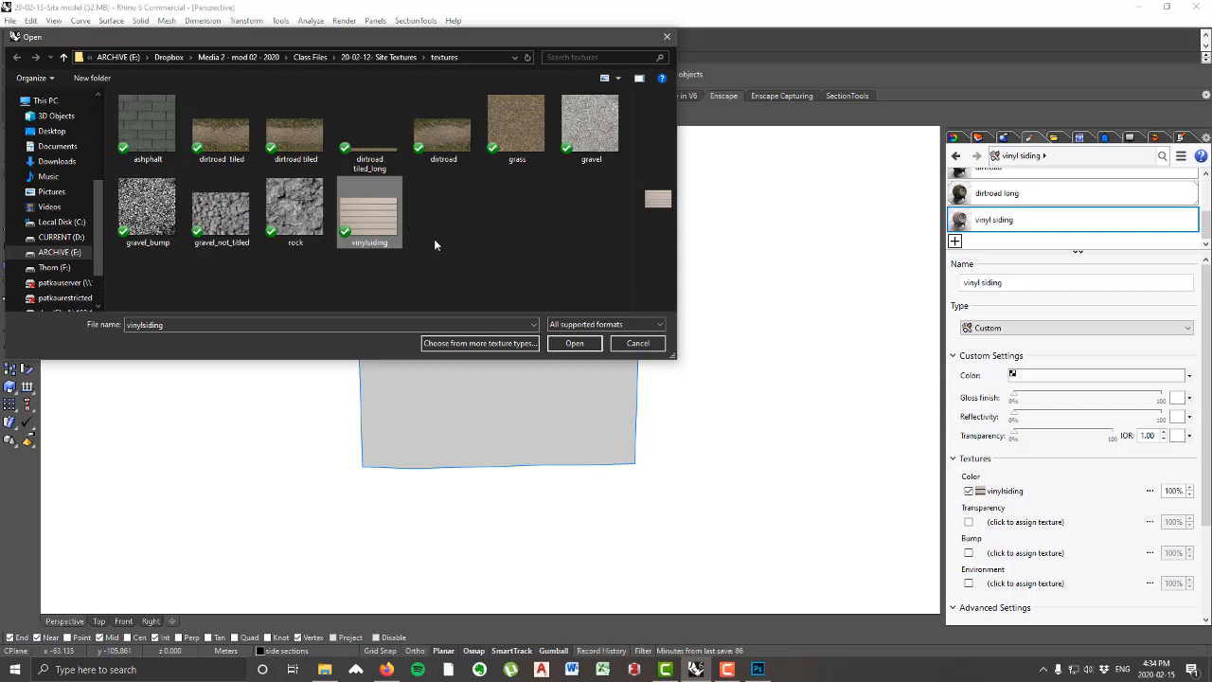
click(576, 344)
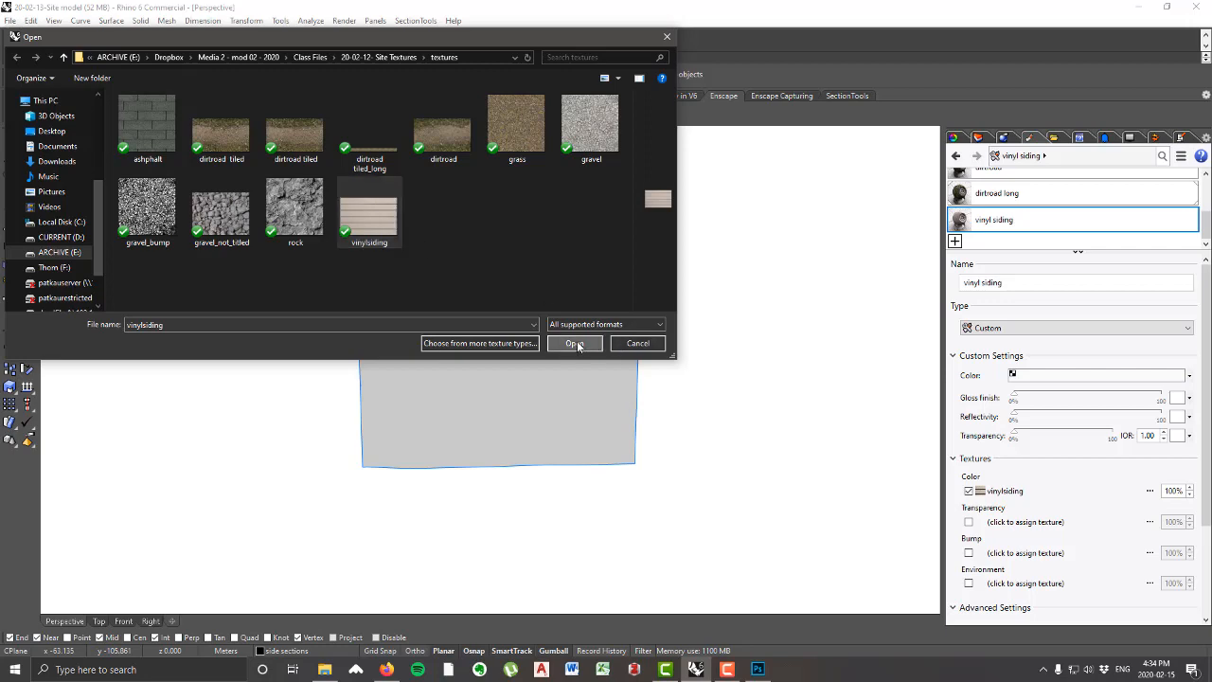
Step: Select the four wall faces of the isolated house as sub-objects, leaving out the roof faces
right_drag(717, 341, 749, 350)
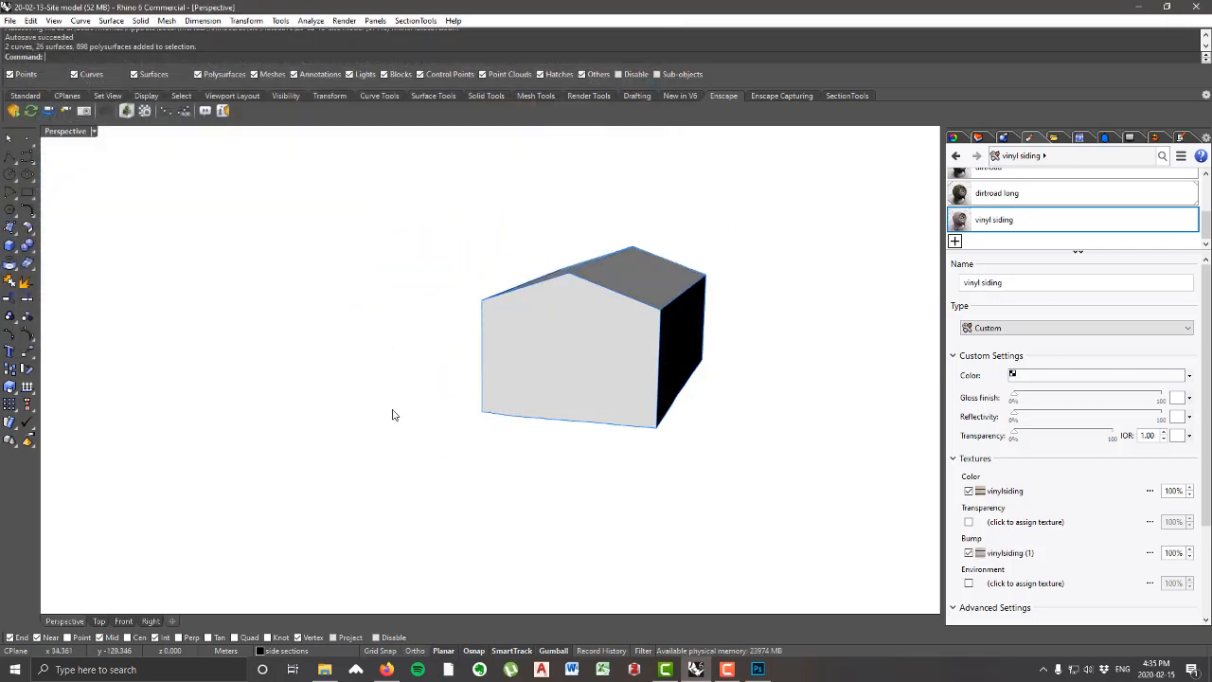
right_drag(394, 415, 940, 357)
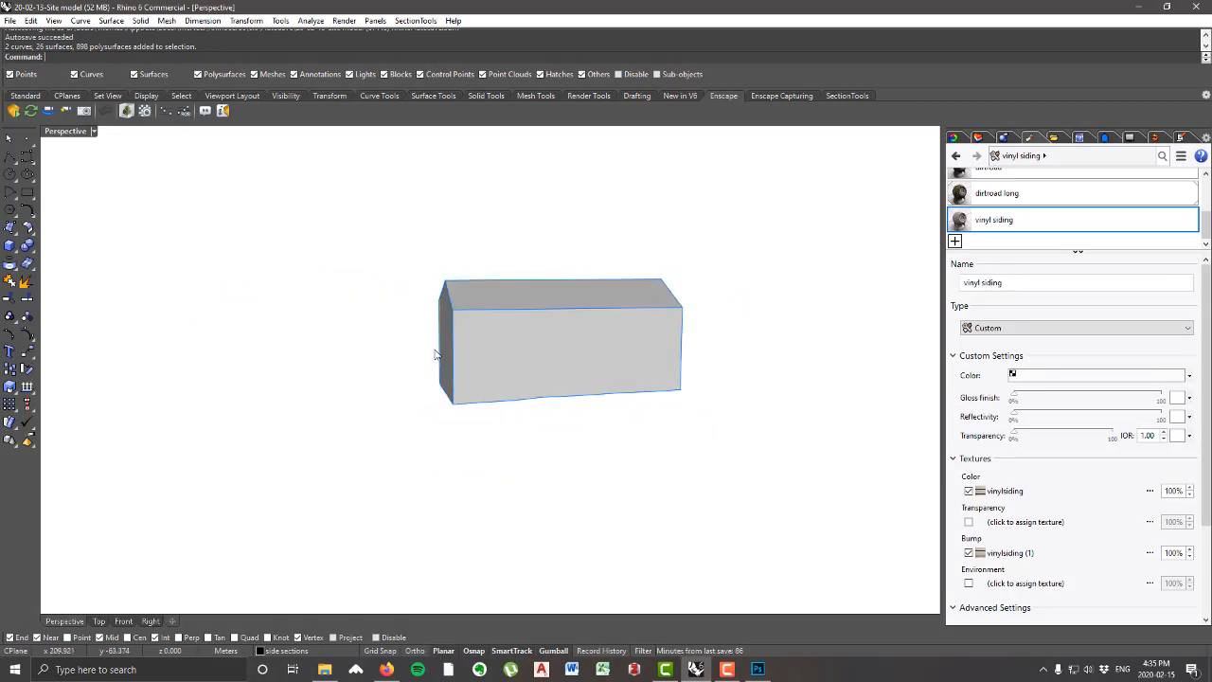
right_drag(436, 354, 505, 351)
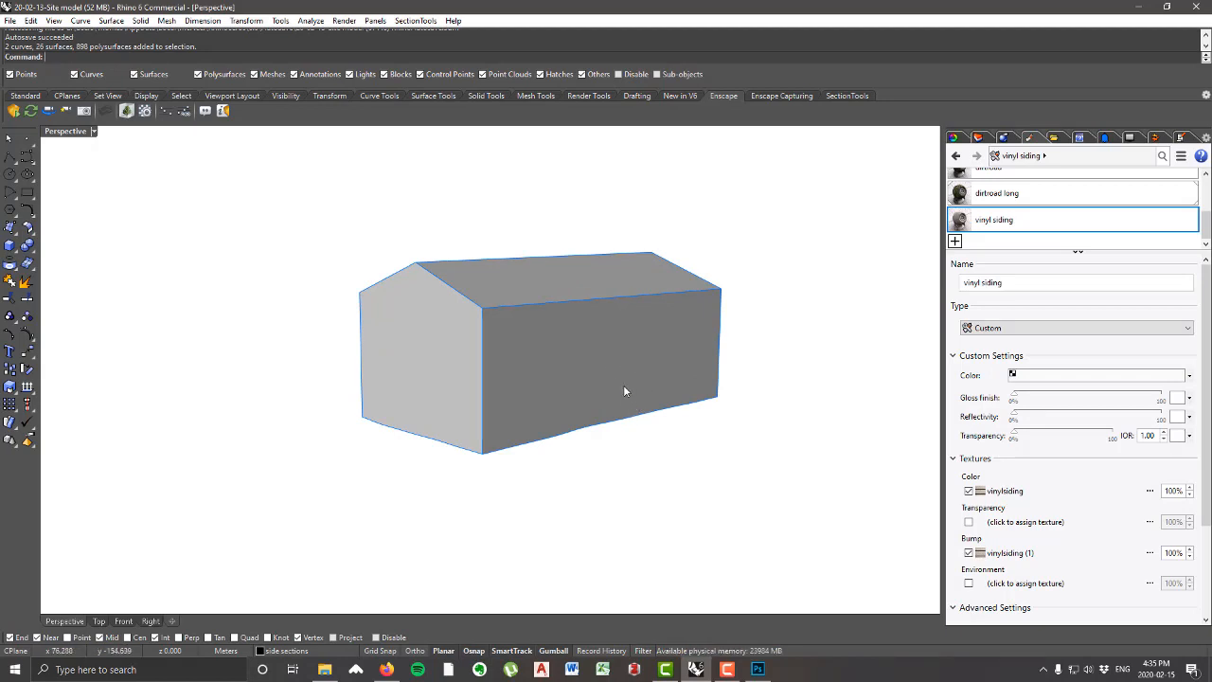
ctrl+shift+click(460, 371)
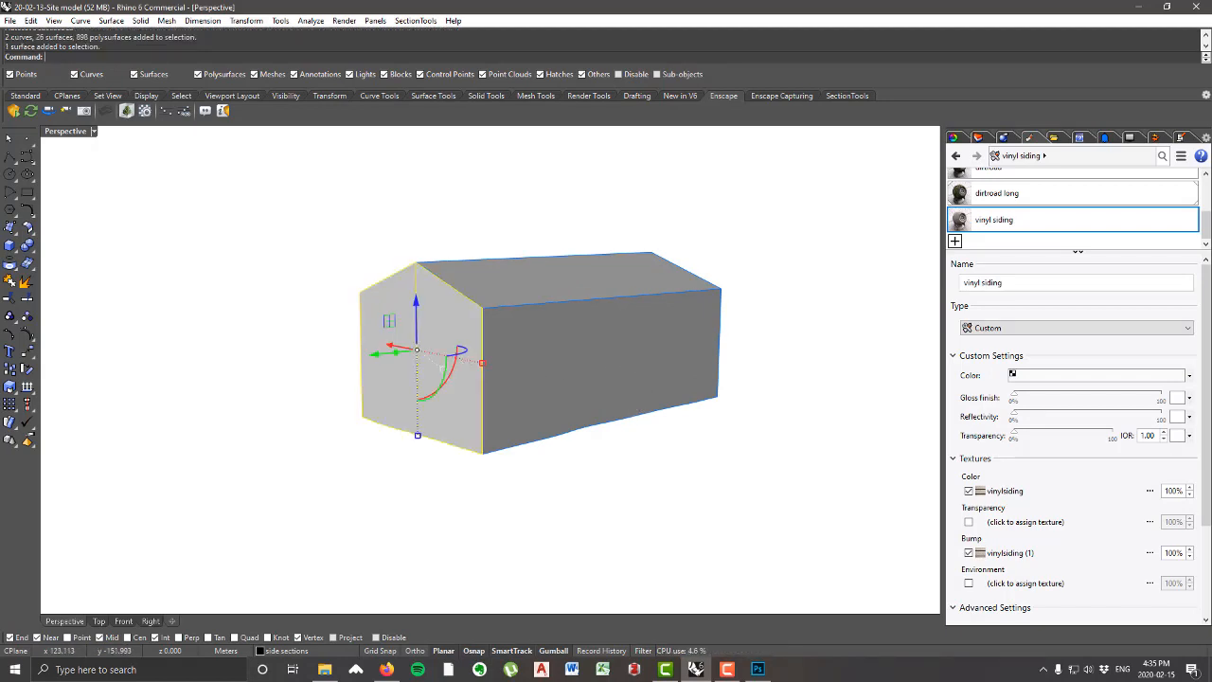
ctrl+shift+click(682, 347)
right_drag(682, 346, 592, 381)
scroll(417, 368, down, 9)
scroll(585, 379, up, 9)
ctrl+shift+click(499, 424)
scroll(719, 396, down, 6)
right_drag(663, 394, 388, 411)
ctrl+shift+click(512, 424)
scroll(492, 398, up, 5)
scroll(650, 385, down, 8)
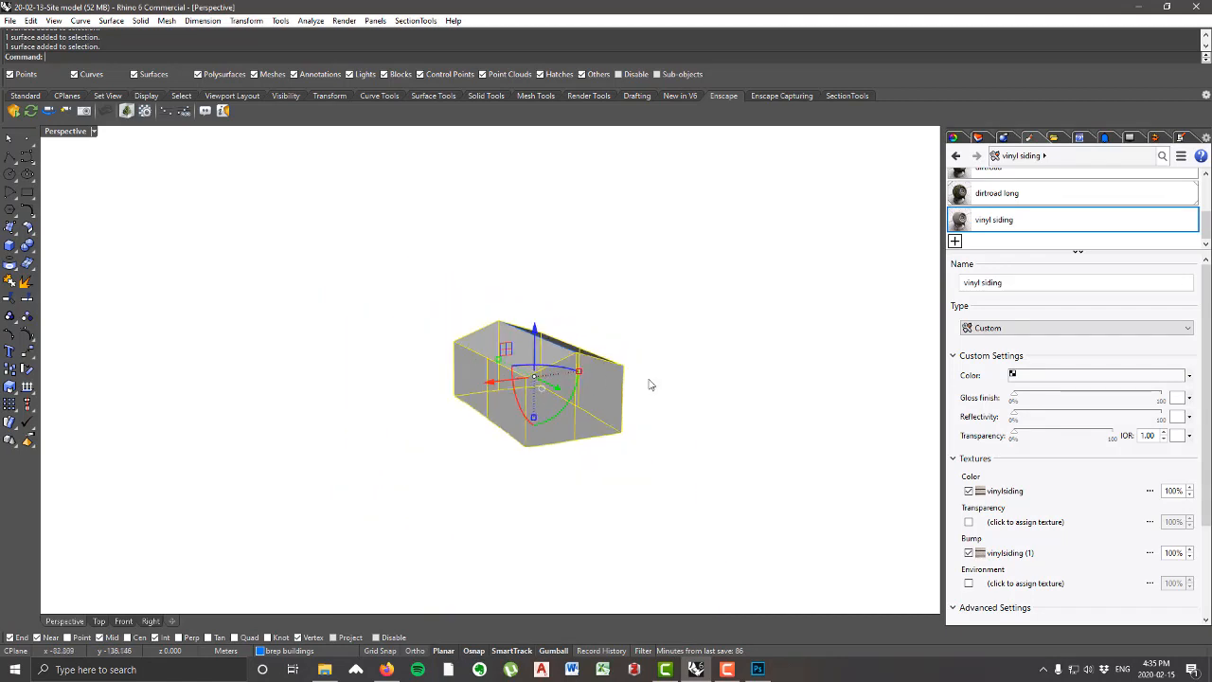
scroll(608, 402, up, 4)
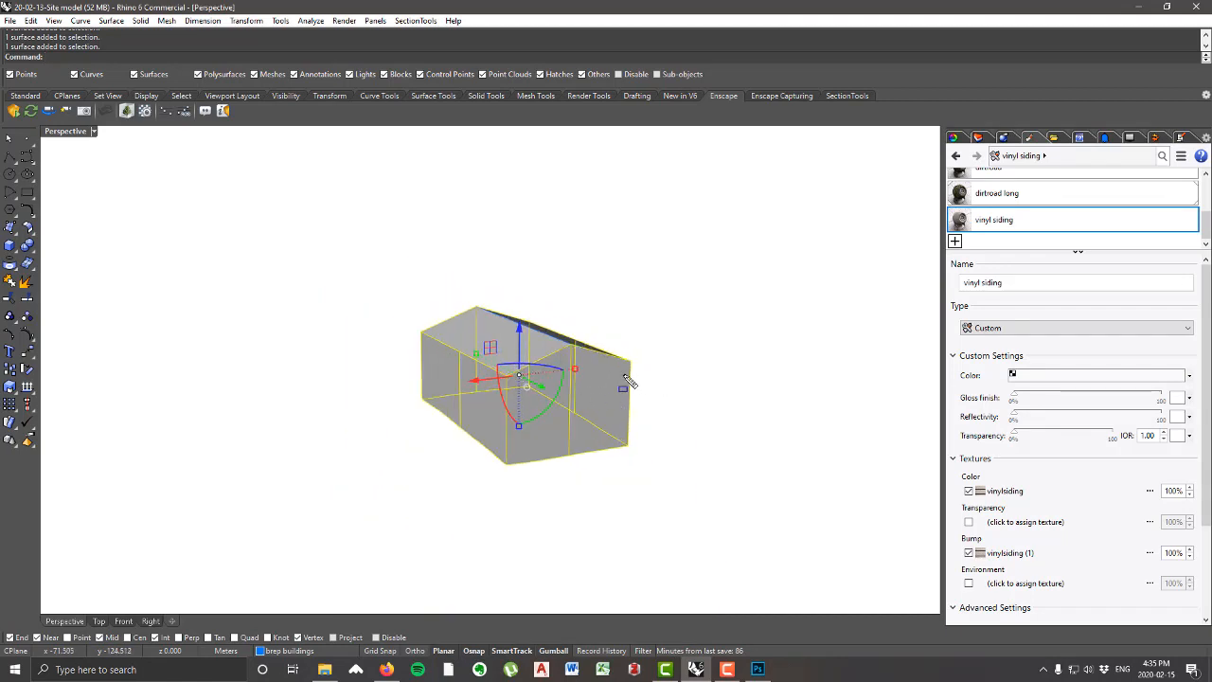
drag(625, 376, 626, 376)
right_drag(724, 365, 622, 364)
scroll(556, 414, up, 2)
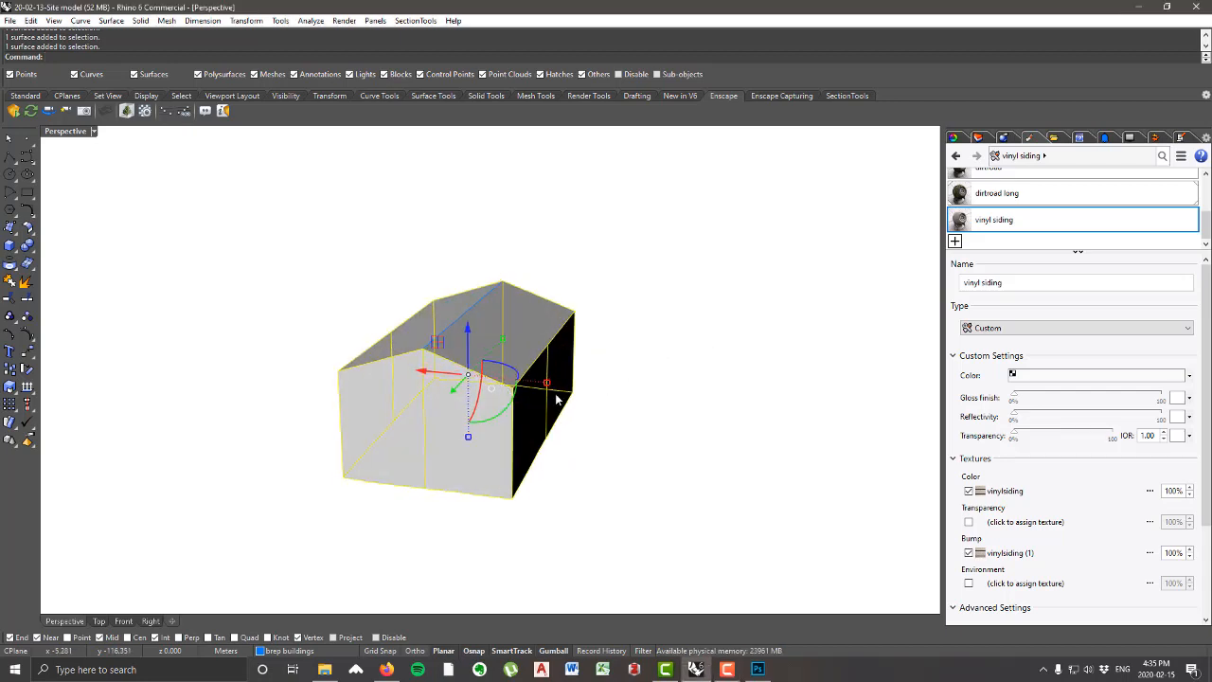
Step: Assign the vinyl siding material to the selected wall faces of the house and clear the selection
right_click(988, 223)
click(1033, 230)
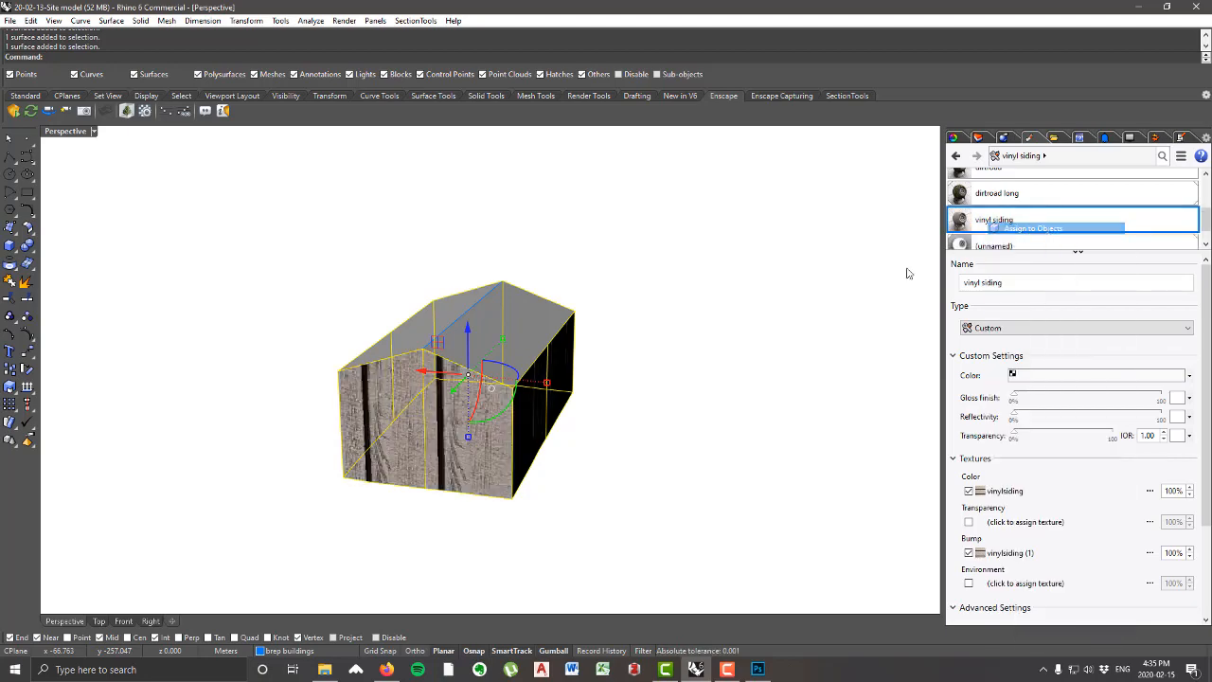
click(660, 427)
mouse_move(660, 427)
right_down()
mouse_move(586, 378)
mouse_move(698, 389)
mouse_move(682, 417)
right_up()
scroll(1013, 228, down, 1)
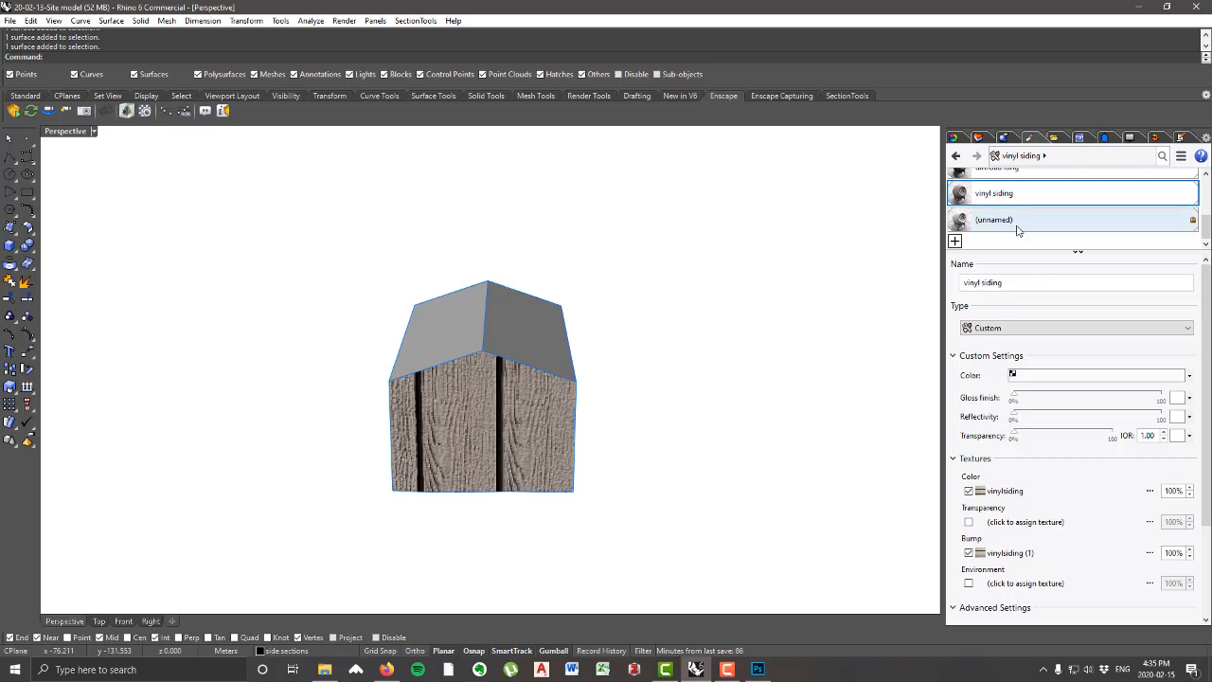
right_drag(676, 292, 492, 333)
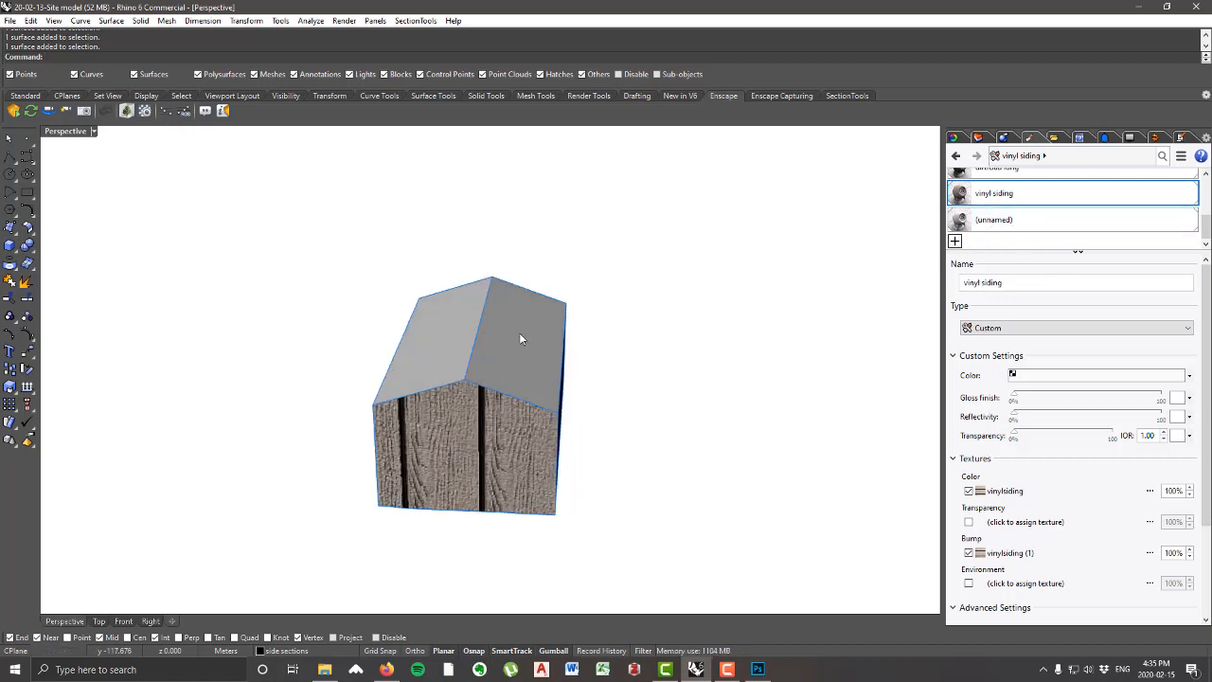
Step: Create a new Custom material named "roof shingles" and assign the ashphalt image as its color texture
click(956, 242)
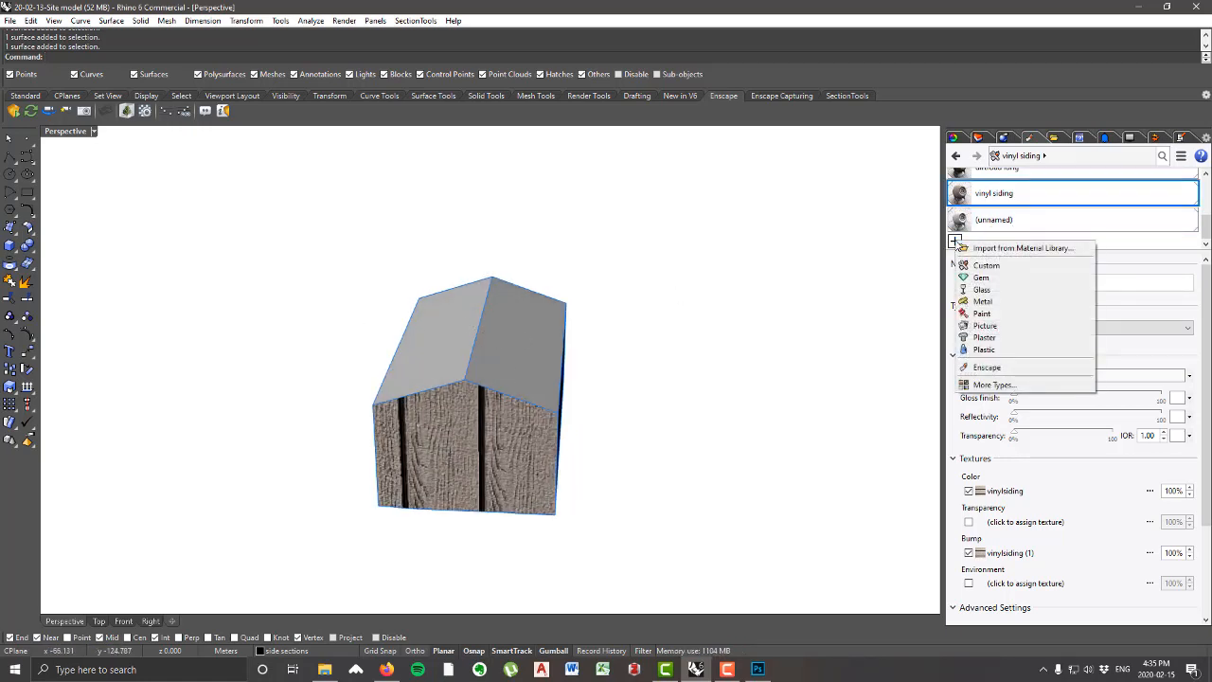
click(985, 265)
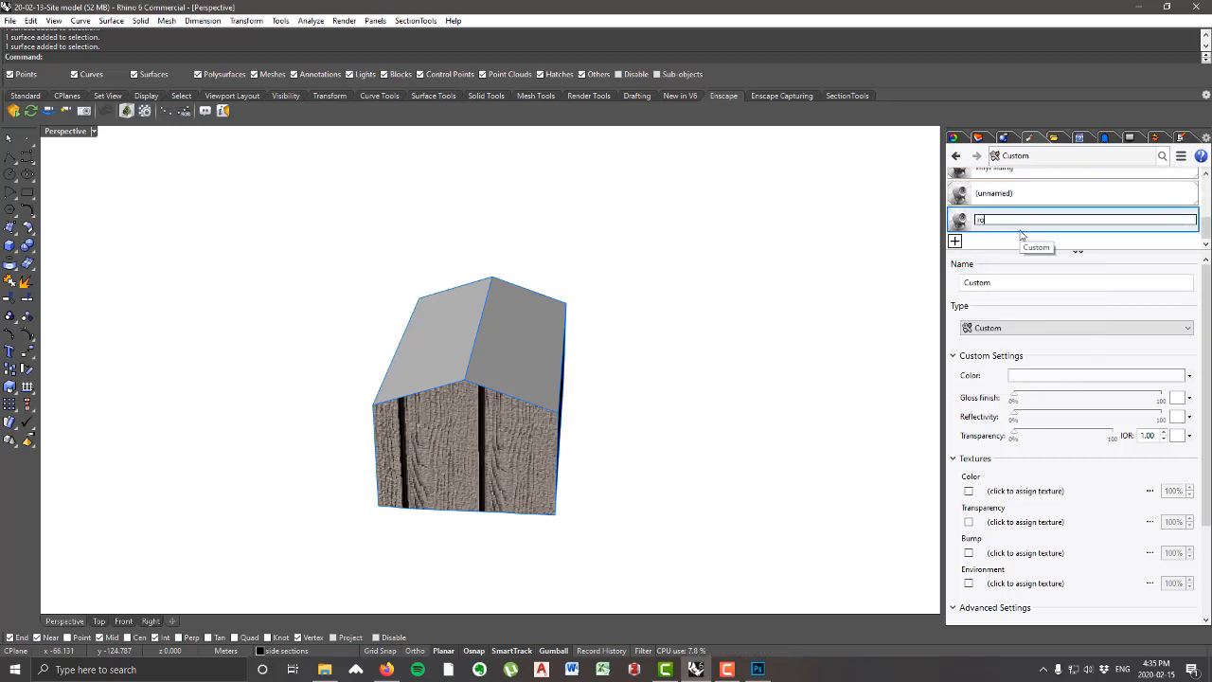
key(Return)
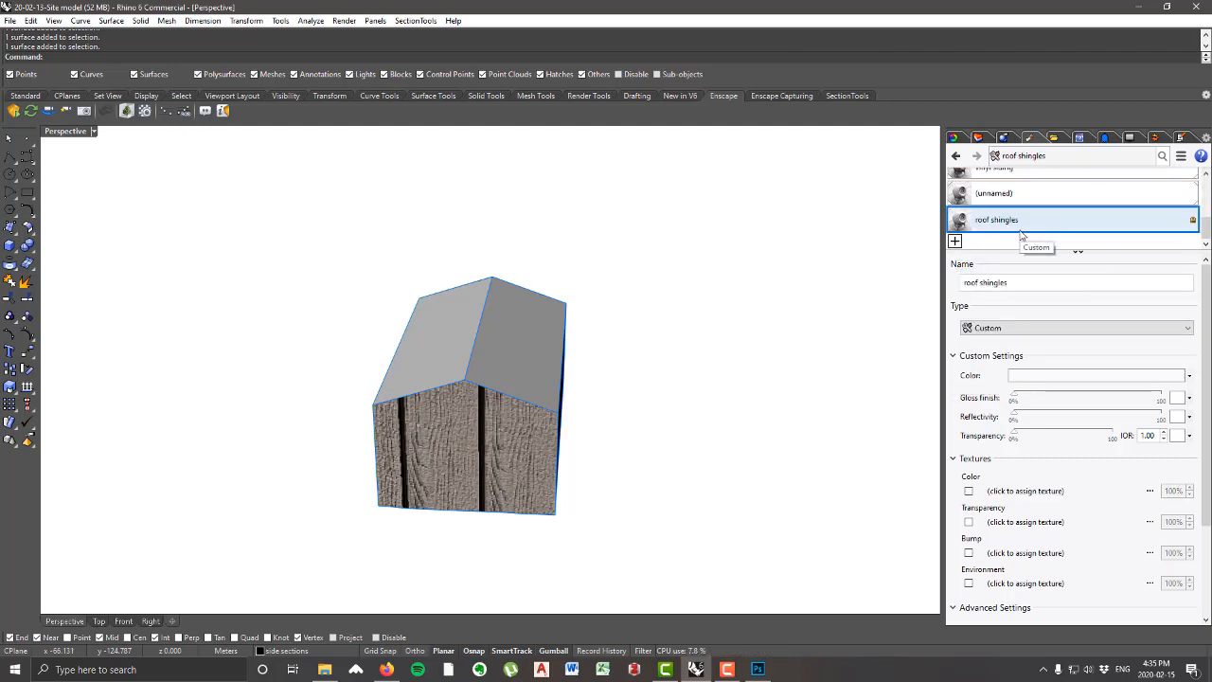
click(1032, 490)
double_click(162, 133)
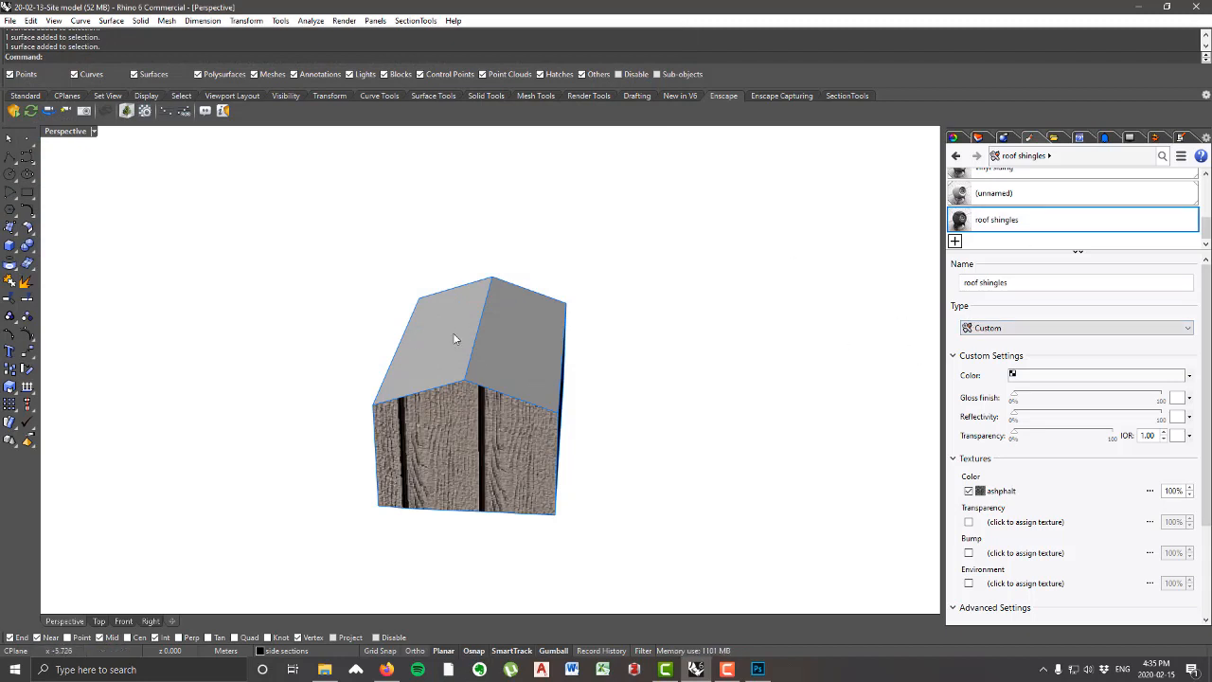
Step: Select both roof faces of the house as sub-objects, assign the roof shingles material to them, and clear the selection
right_drag(453, 338, 532, 345)
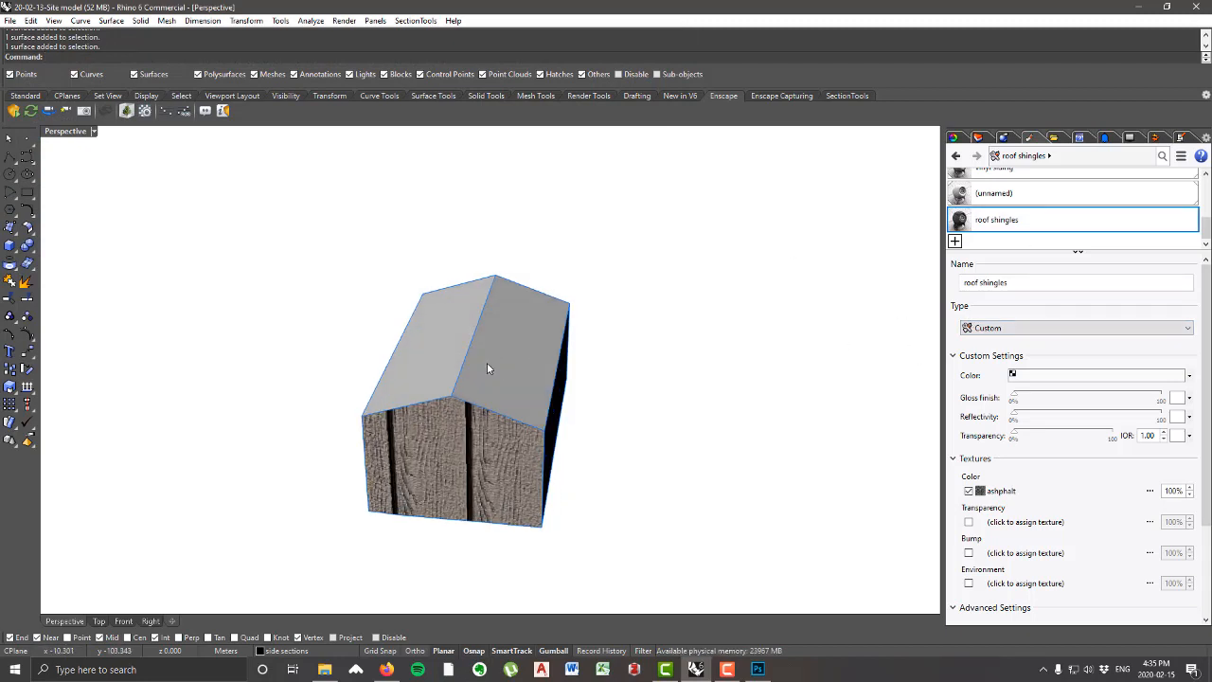
click(489, 363)
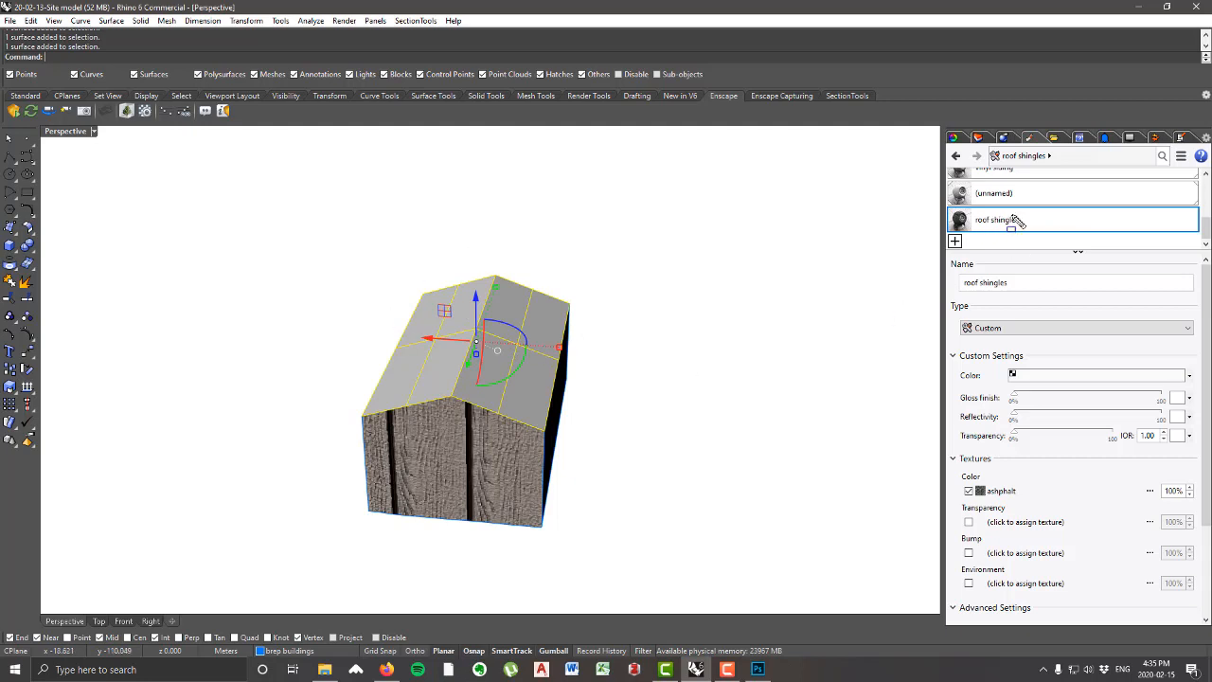
right_click(1004, 224)
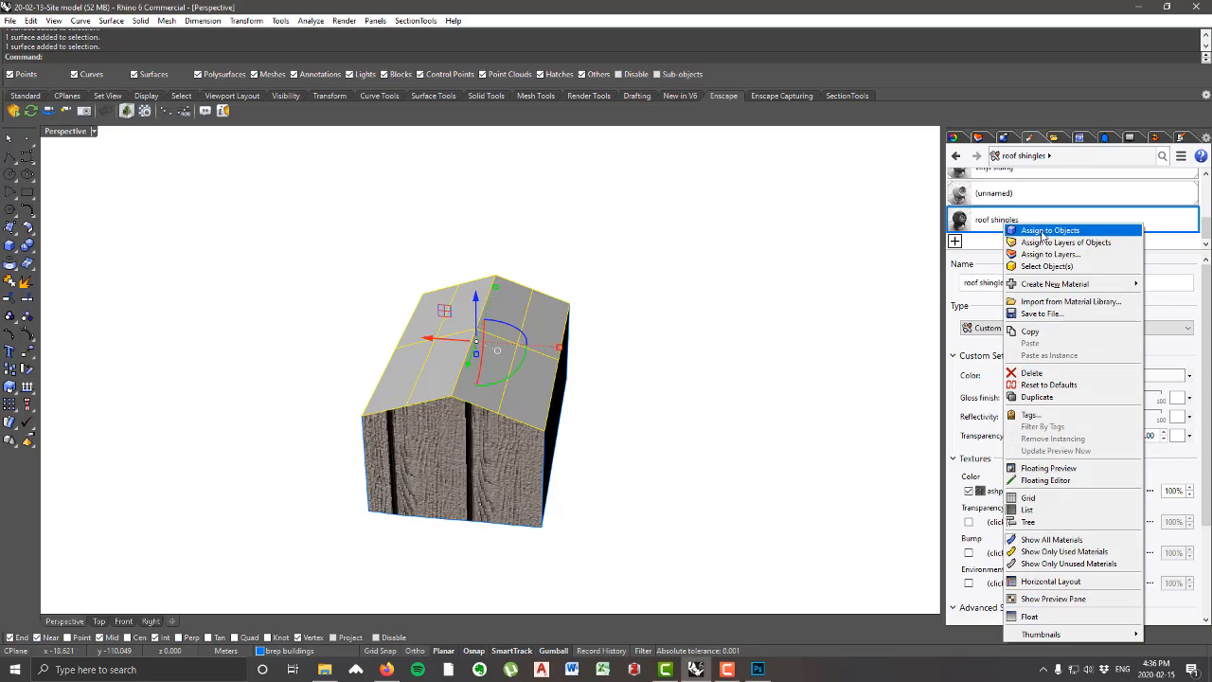
click(1042, 234)
right_drag(714, 298, 557, 320)
click(723, 368)
scroll(560, 327, up, 3)
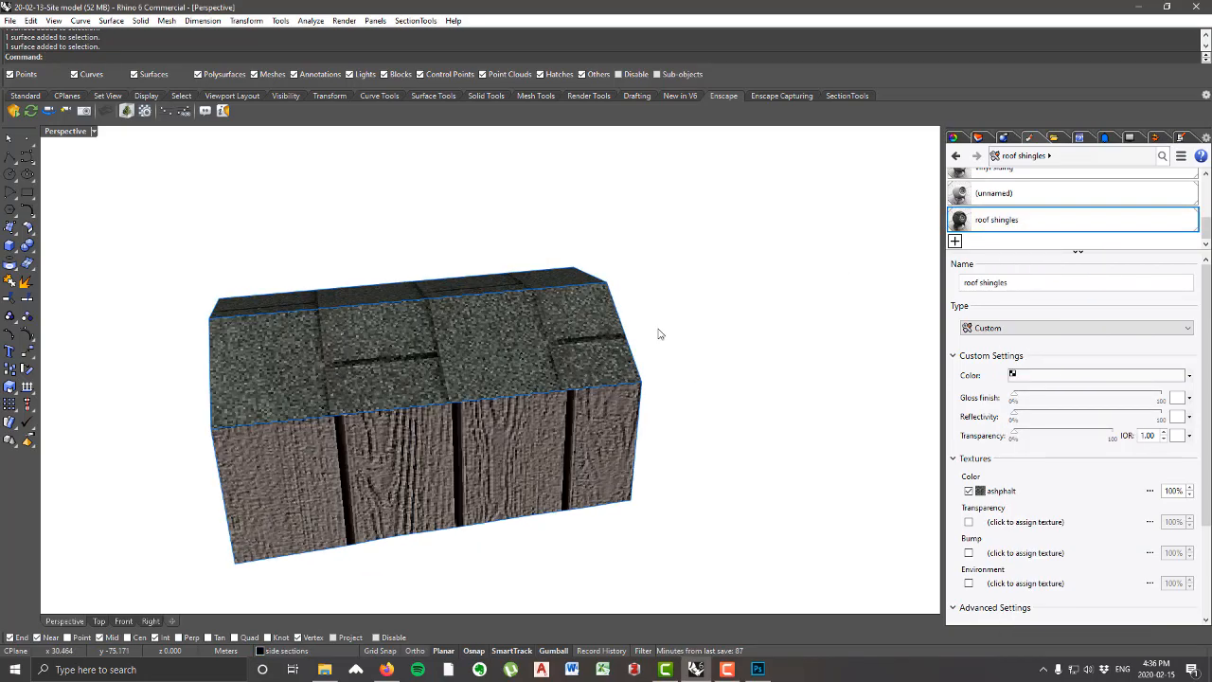
right_drag(660, 333, 545, 305)
right_drag(742, 426, 617, 366)
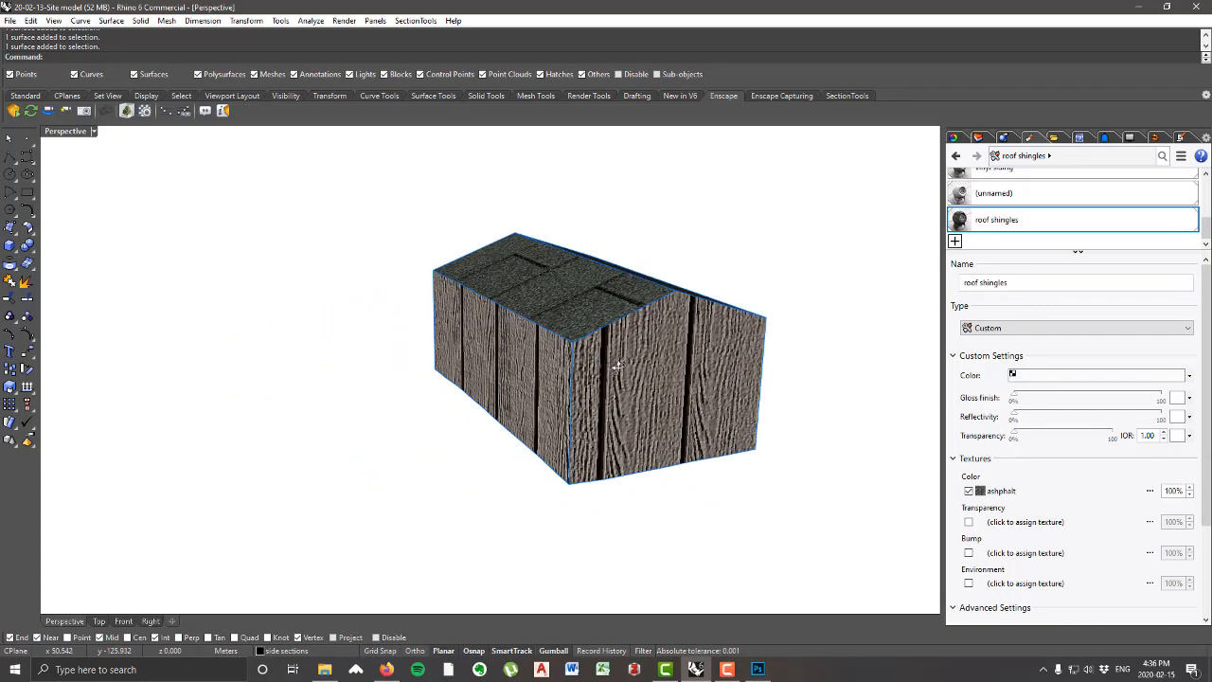
Step: Start box mapping on the whole house, drawing the base about 8.9 by 14.2 m between diagonally opposite bottom corners
click(621, 449)
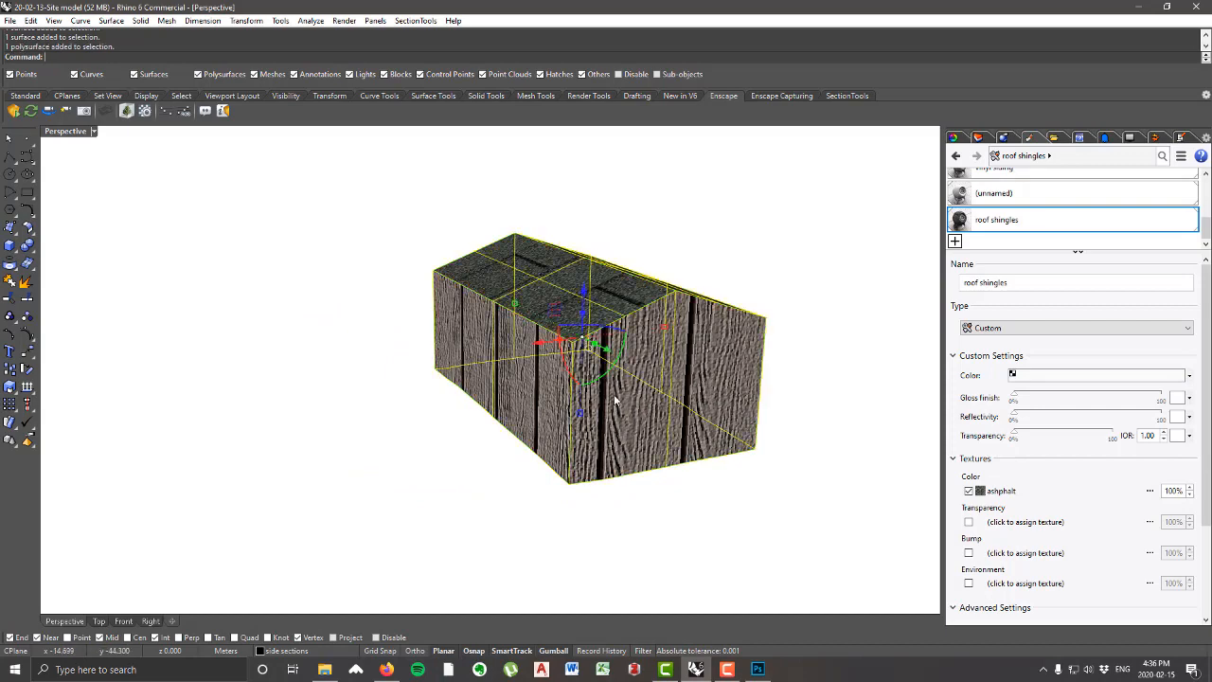
click(956, 138)
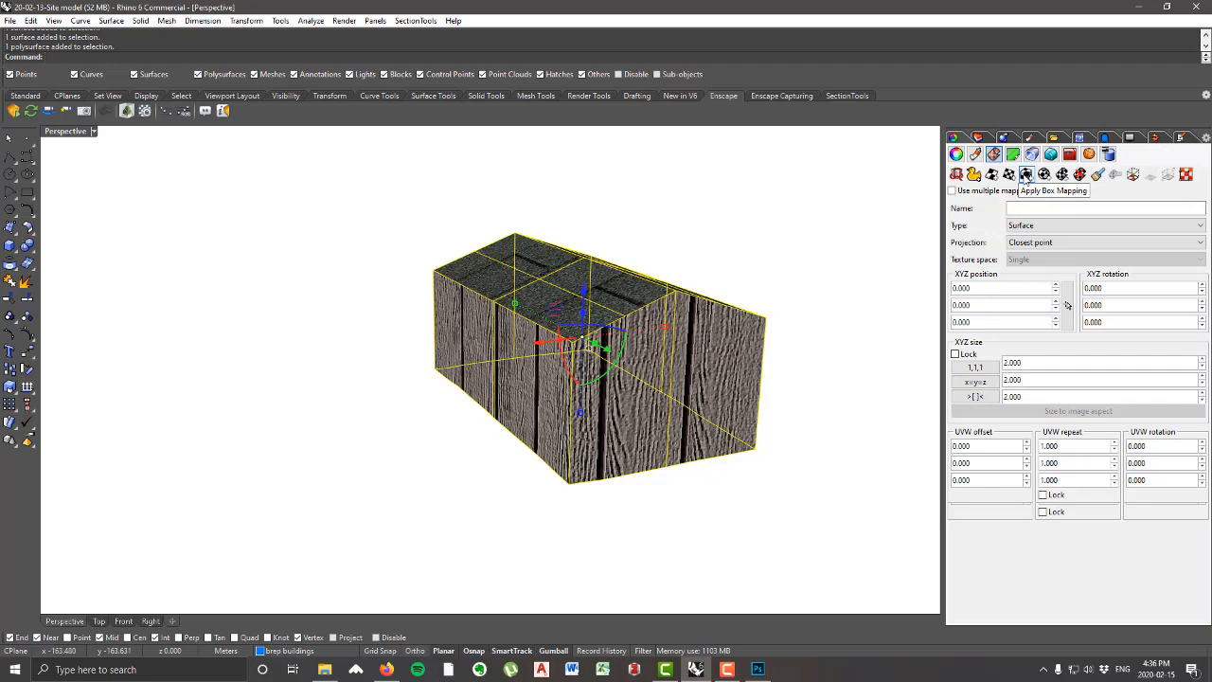
click(1026, 175)
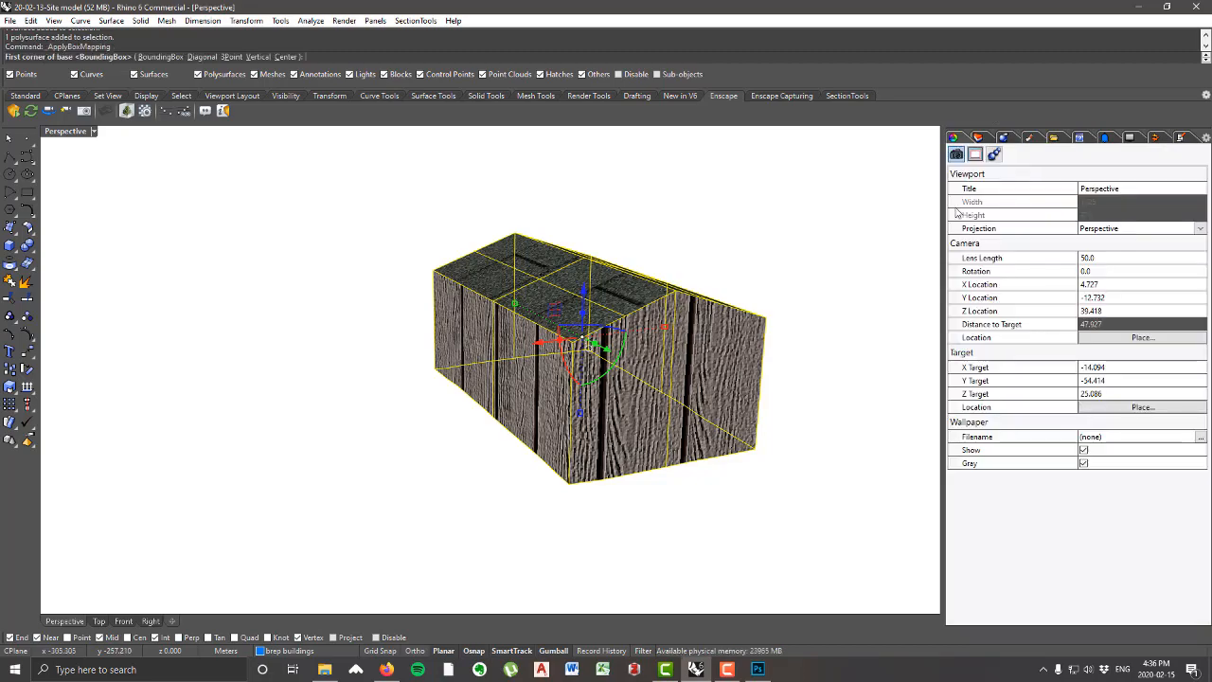
right_drag(317, 229, 306, 295)
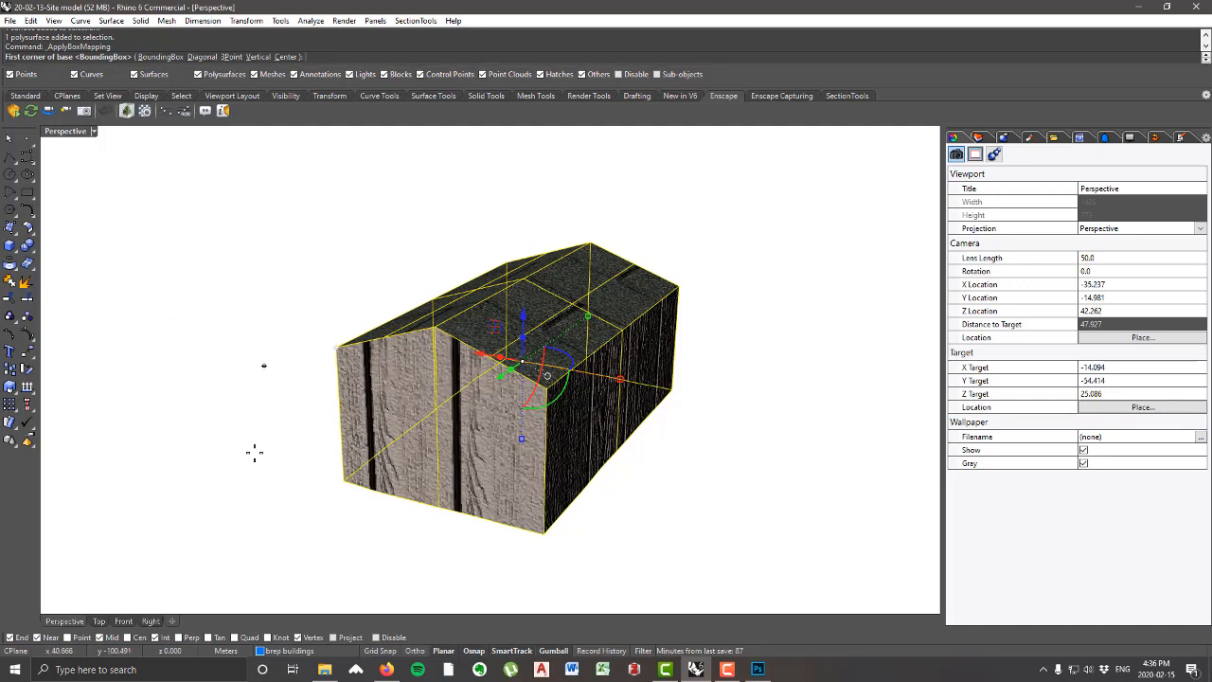
right_drag(671, 517, 584, 491)
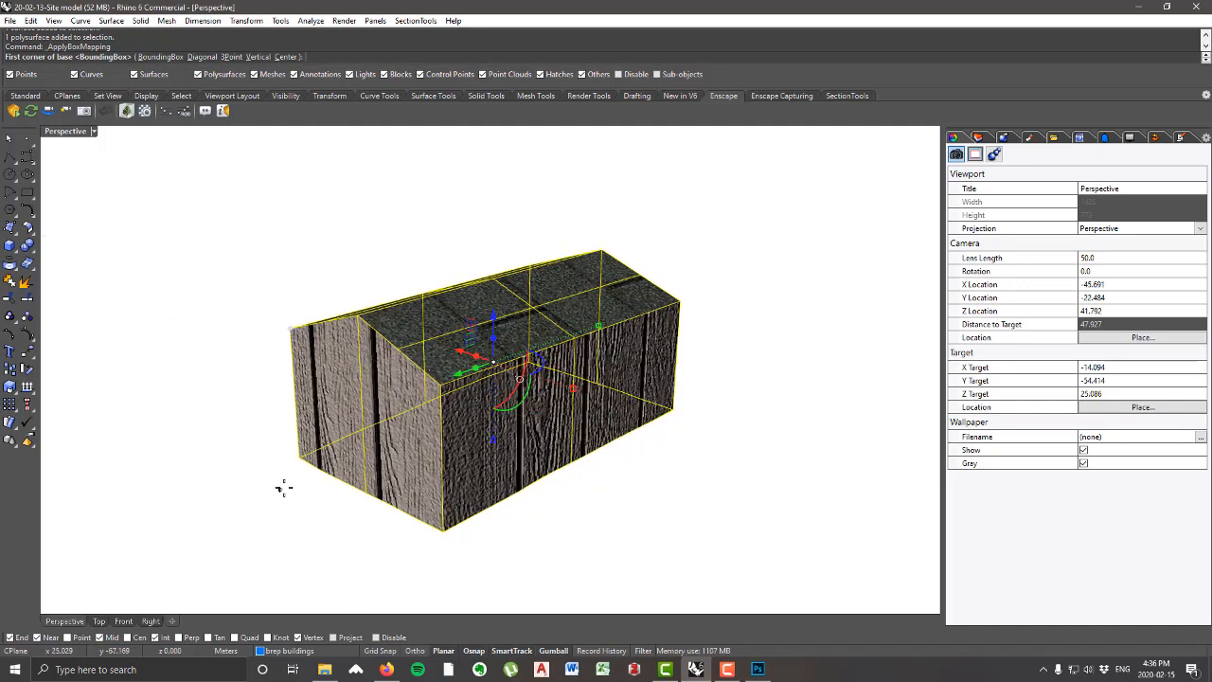
click(299, 458)
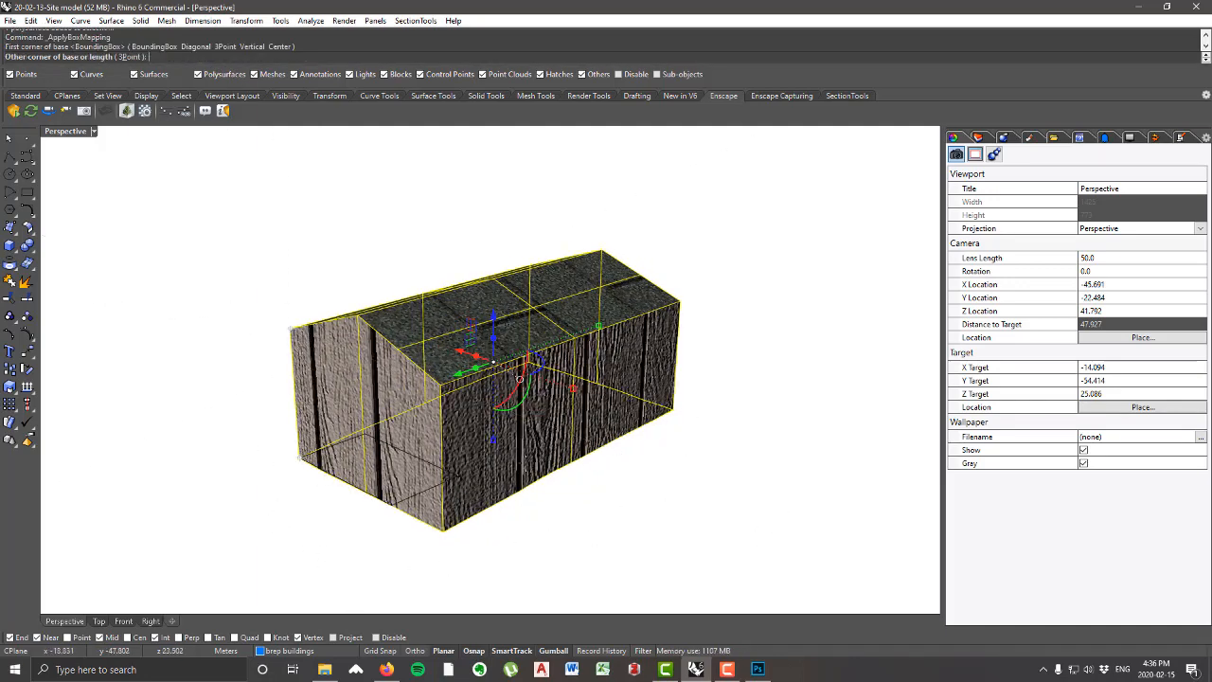
click(680, 409)
Step: Set the mapping box's height to about 7.7 m, just above the roof ridge, and make the box capped
right_drag(680, 409, 728, 224)
scroll(406, 240, up, 3)
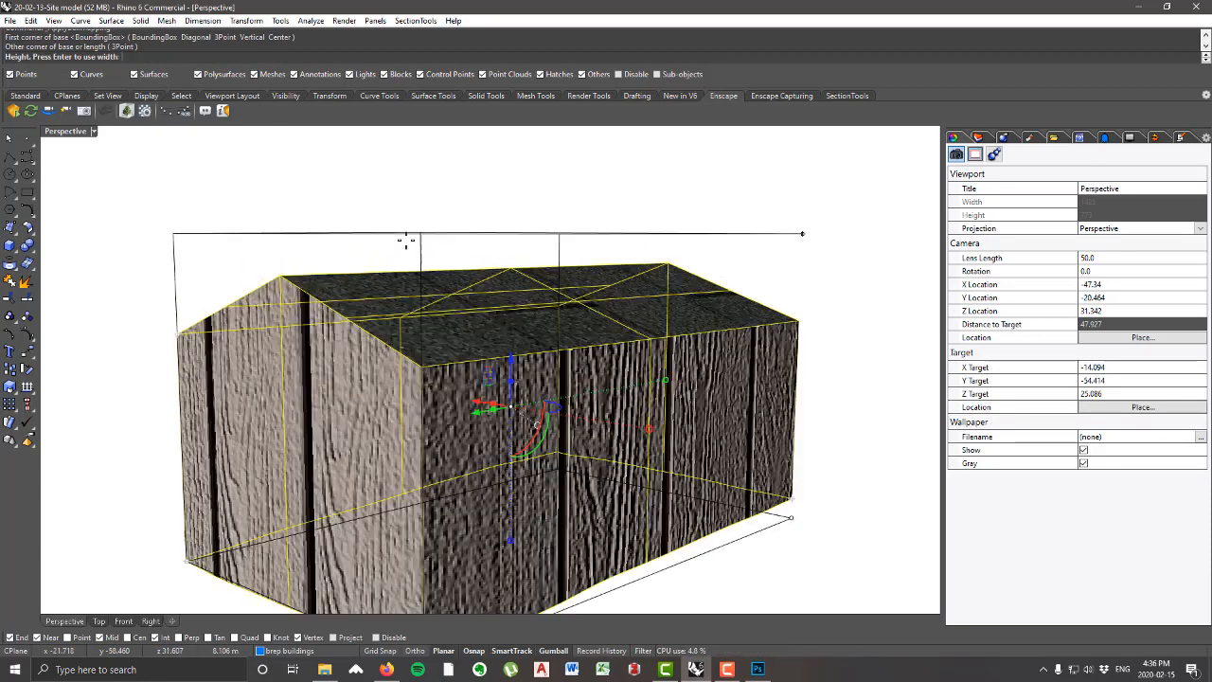
scroll(369, 239, down, 4)
mouse_move(363, 238)
right_down()
mouse_move(281, 238)
mouse_move(344, 236)
right_up()
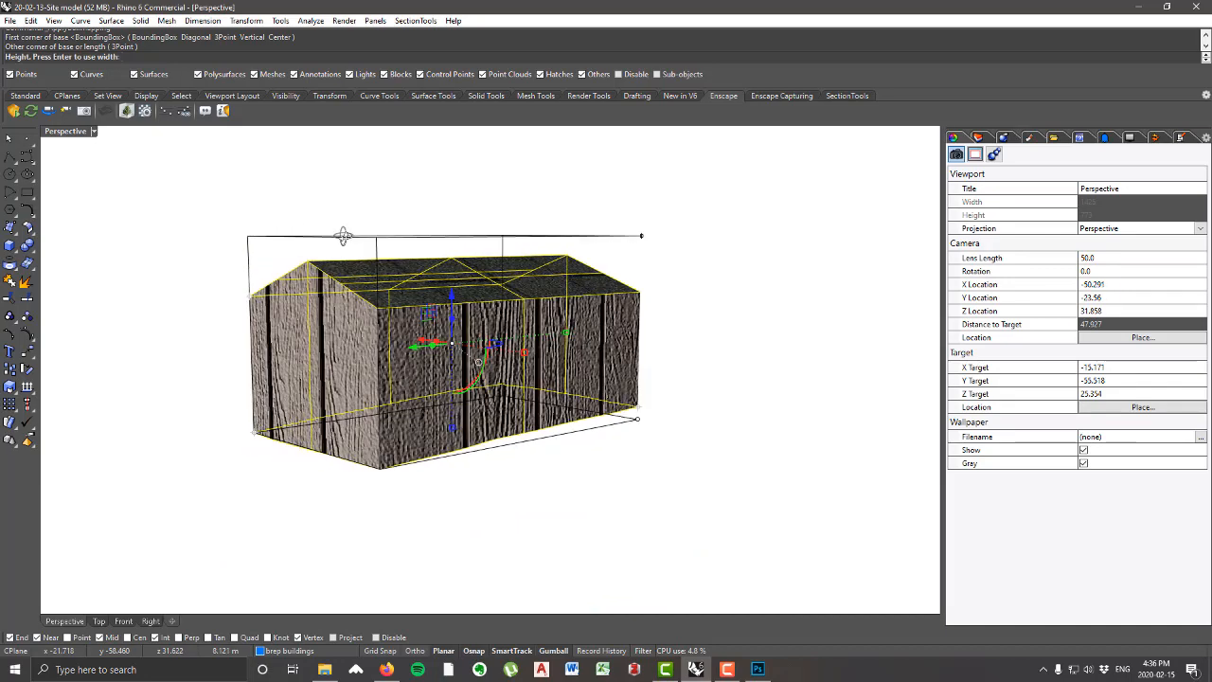
scroll(628, 238, up, 2)
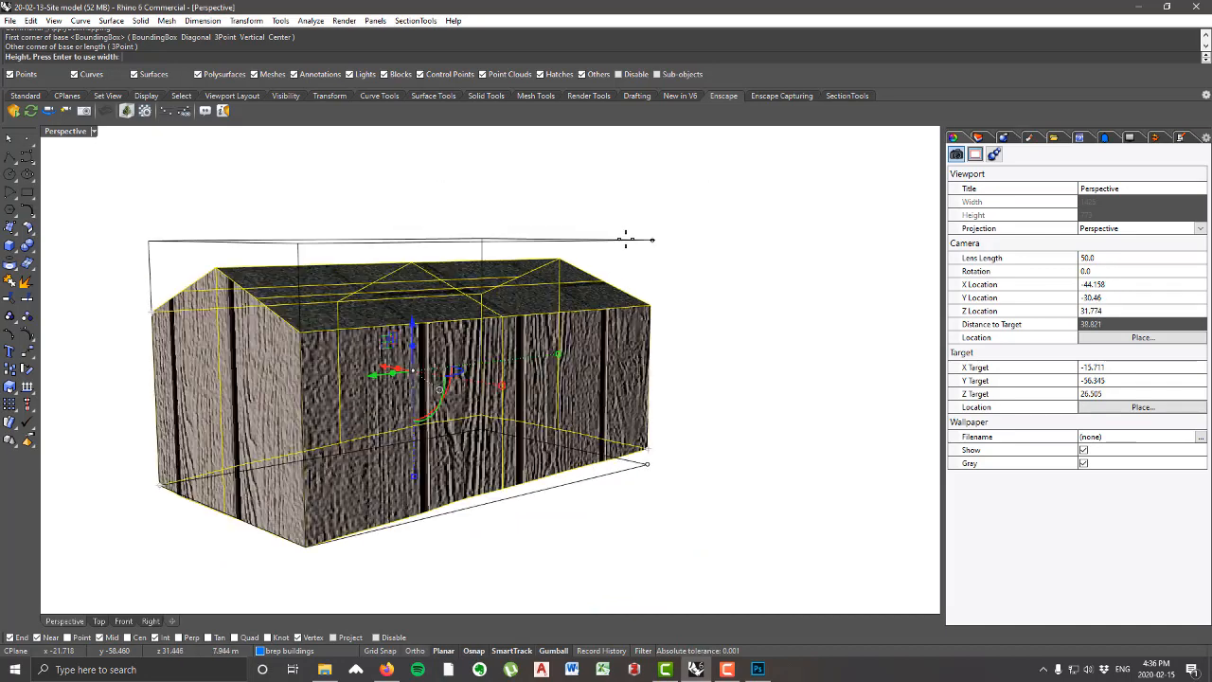
click(683, 247)
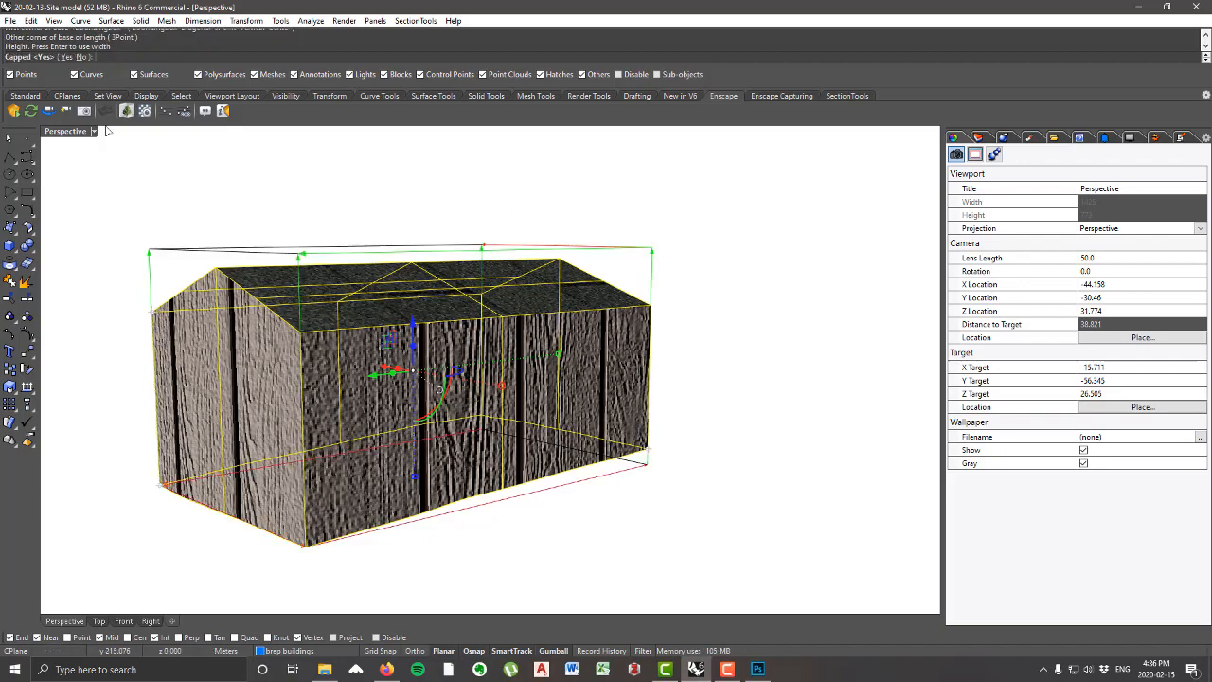
right_drag(107, 131, 190, 227)
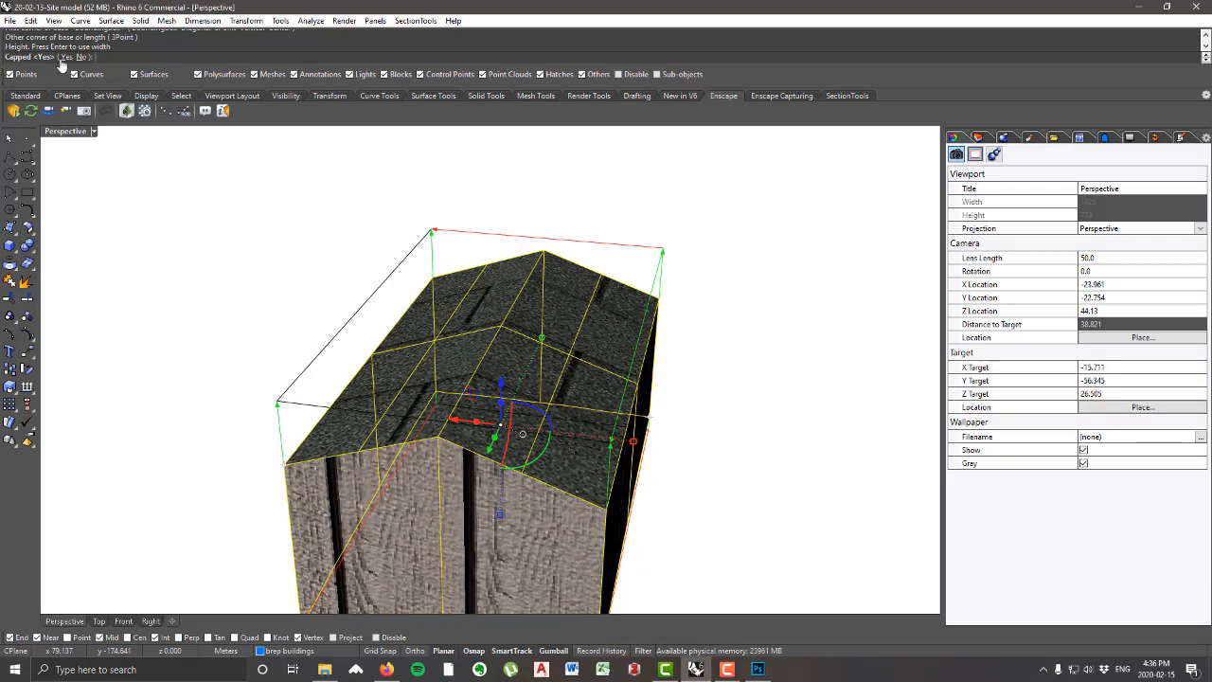
right_drag(422, 410, 287, 305)
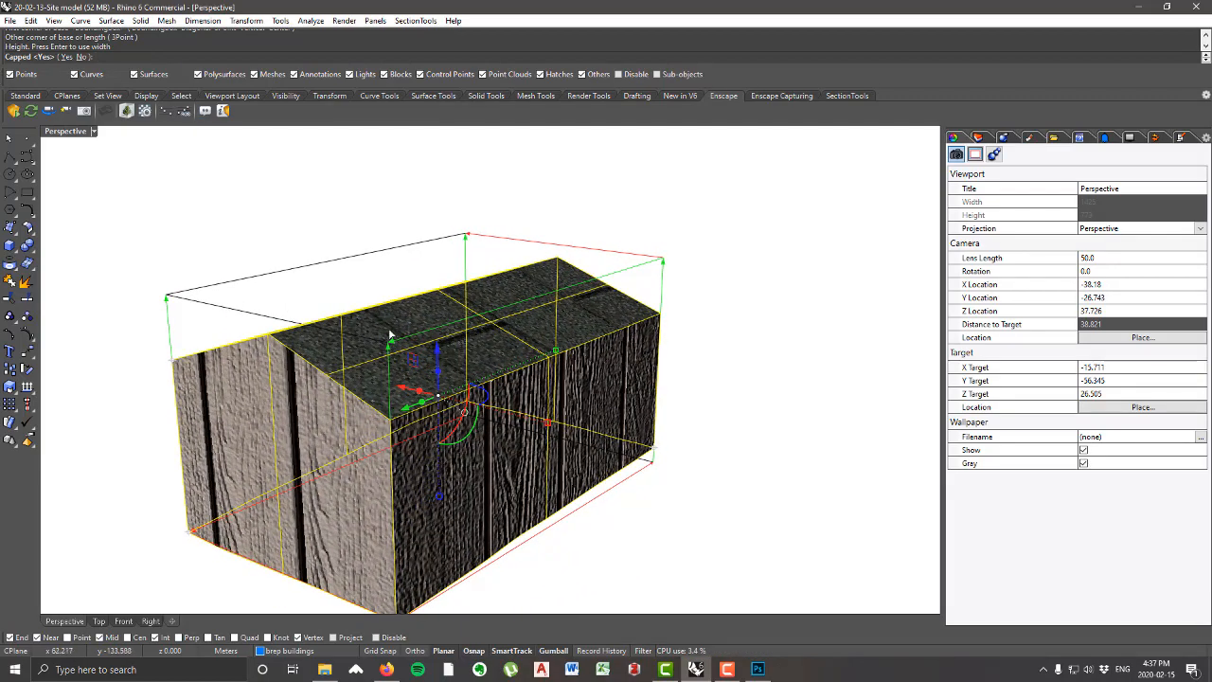
click(67, 59)
click(722, 225)
Step: Set the first two UVW repeat values of the house's box mapping to 10 each and clear the selection
right_drag(421, 311, 570, 284)
click(571, 284)
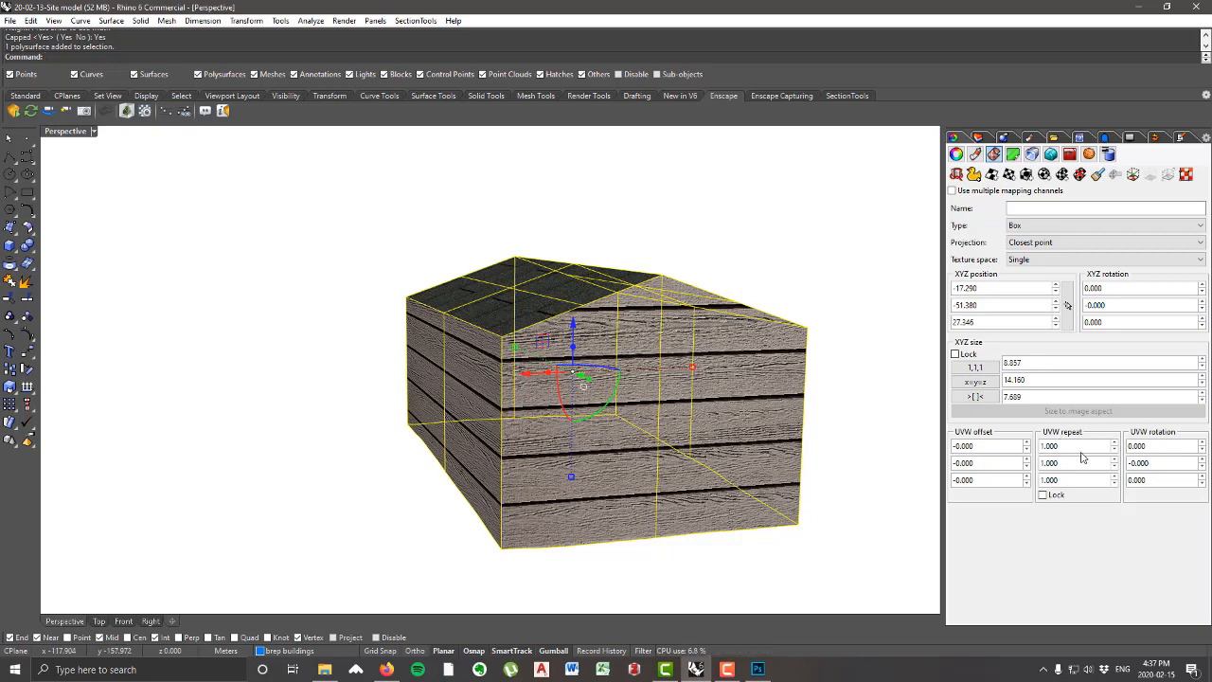
key(Tab)
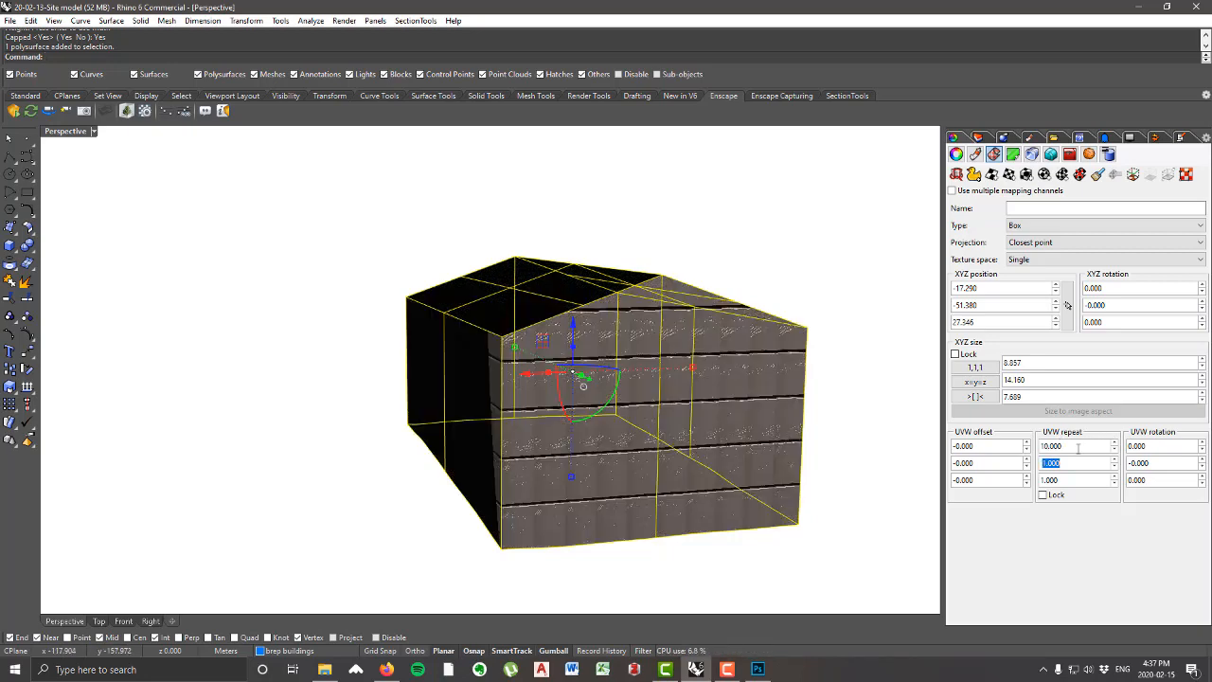
text(10)
key(Tab)
click(864, 408)
Step: Examine the scale and tiling of the siding and shingle textures on the house's walls and roof from several sides
right_drag(868, 407, 498, 387)
scroll(398, 350, up, 6)
right_drag(377, 348, 758, 343)
scroll(757, 343, up, 5)
scroll(762, 346, down, 8)
scroll(705, 337, up, 5)
mouse_move(527, 366)
right_down()
mouse_move(423, 400)
mouse_move(414, 376)
mouse_move(523, 360)
right_up()
scroll(641, 357, down, 5)
scroll(641, 357, up, 10)
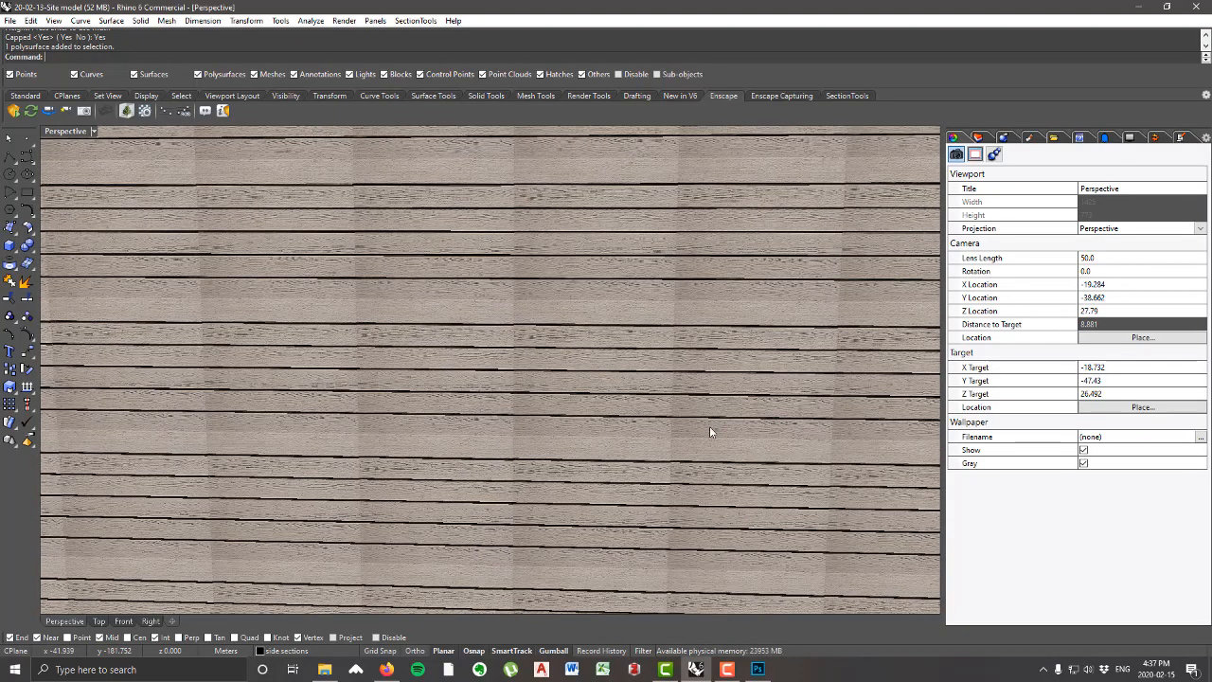
scroll(703, 398, down, 3)
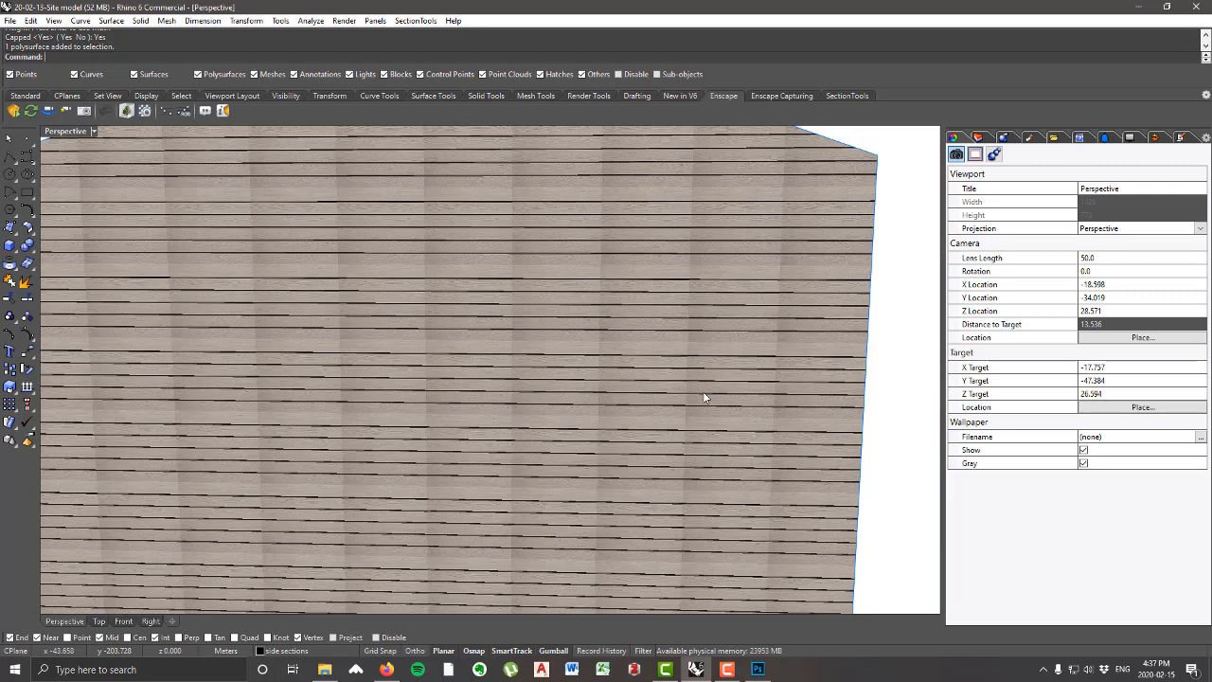
right_drag(733, 401, 726, 380)
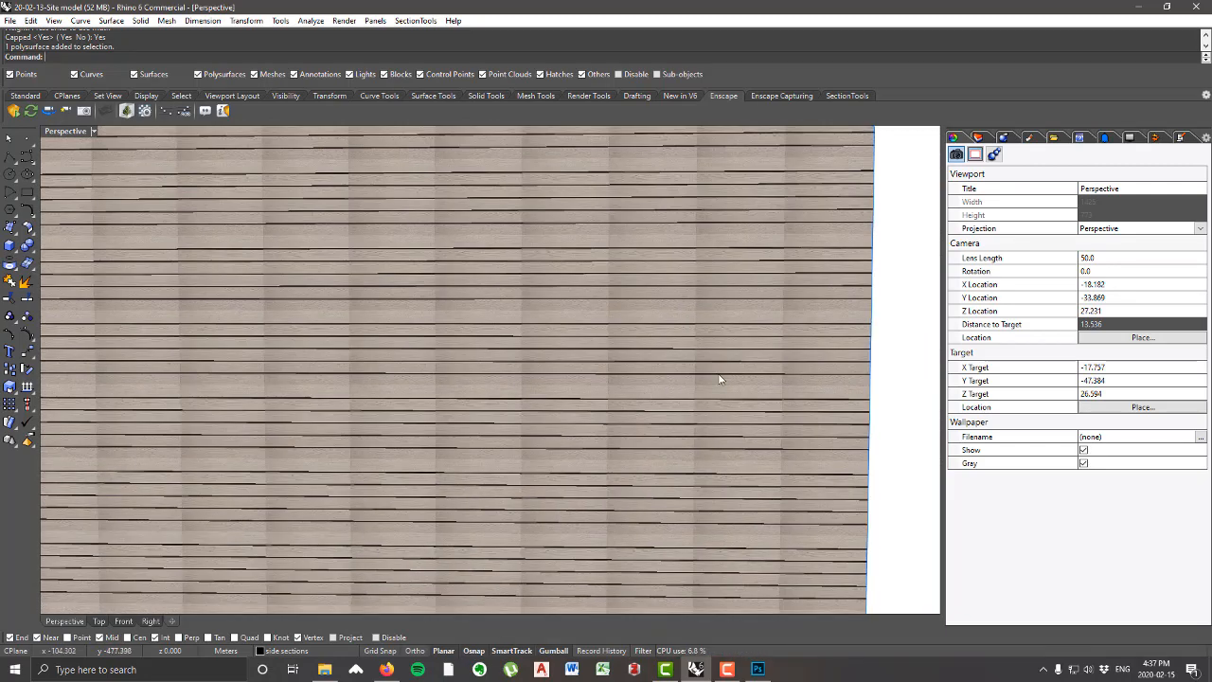
scroll(705, 347, down, 3)
right_drag(673, 349, 535, 373)
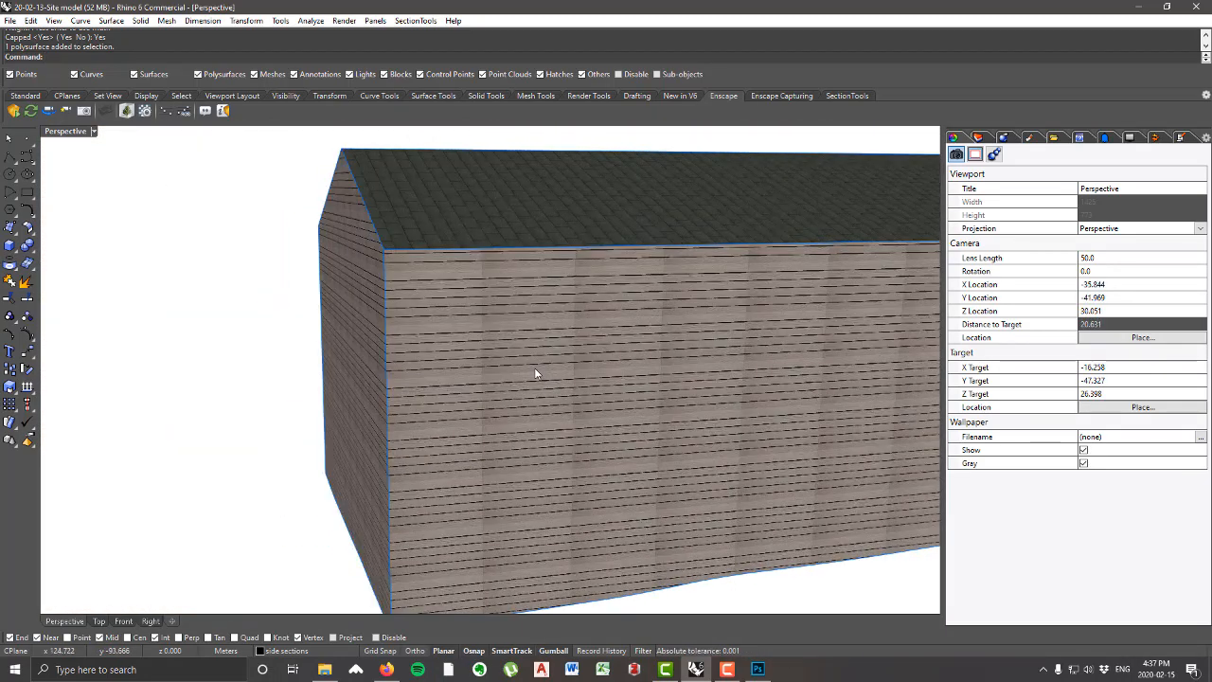
scroll(530, 441, down, 3)
right_drag(546, 455, 671, 454)
right_drag(555, 467, 597, 441)
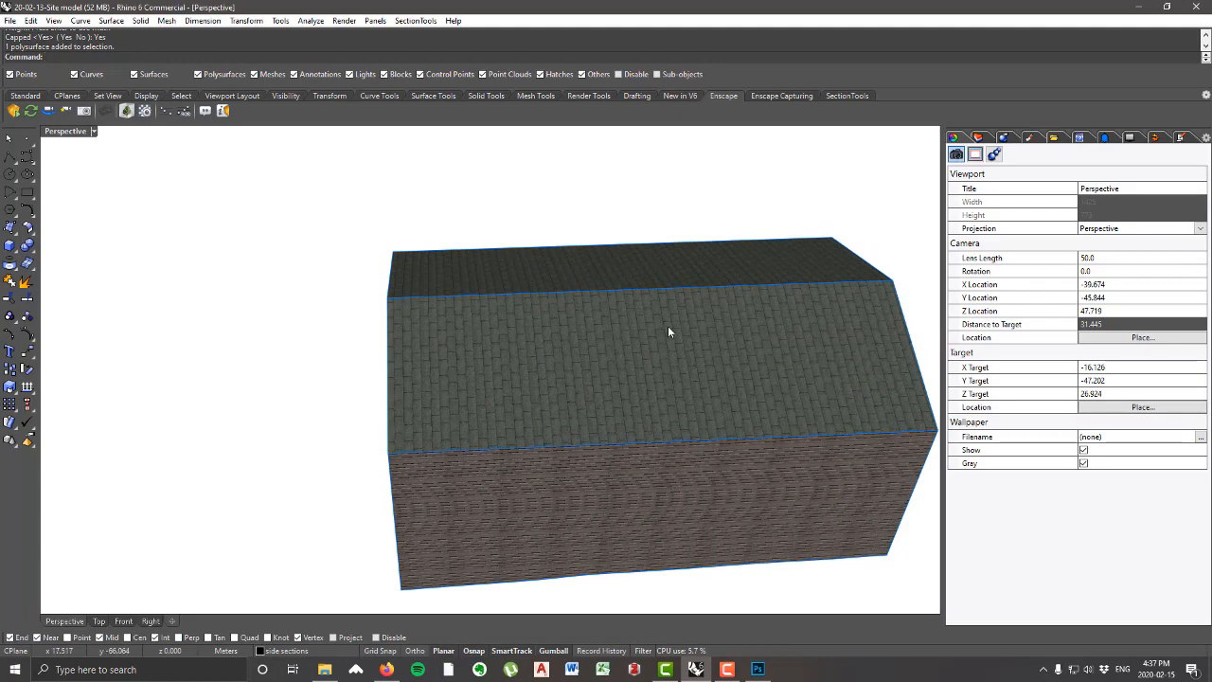
right_drag(650, 383, 702, 409)
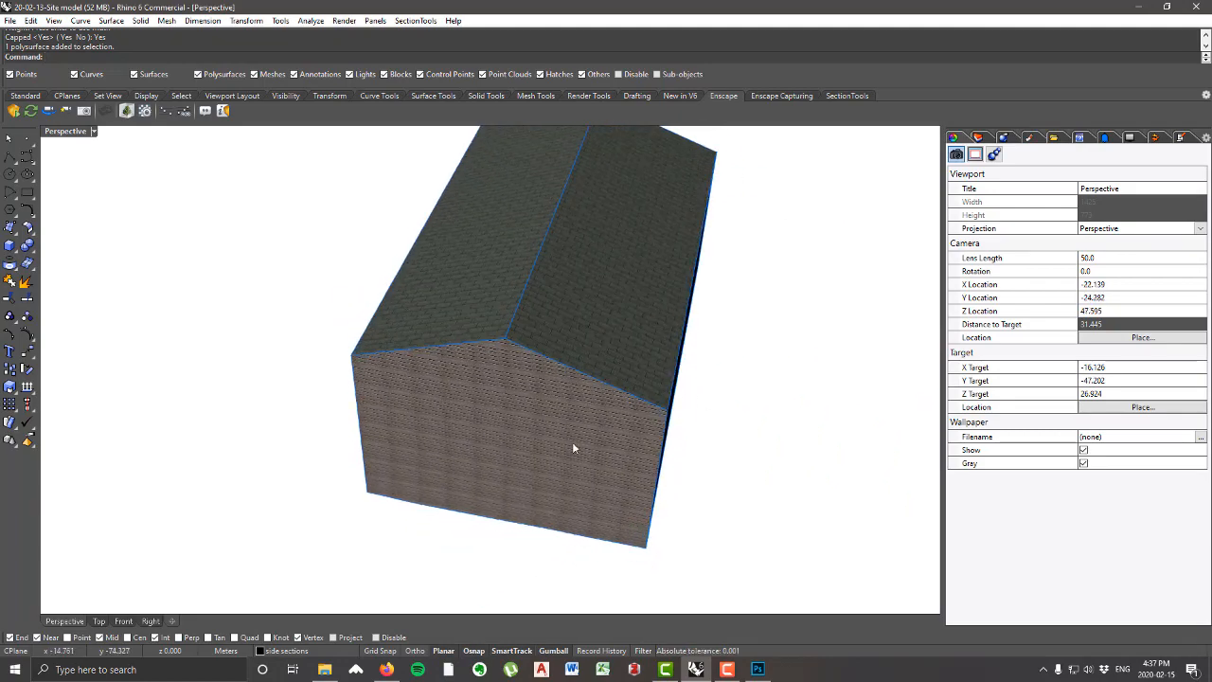
right_drag(729, 470, 729, 432)
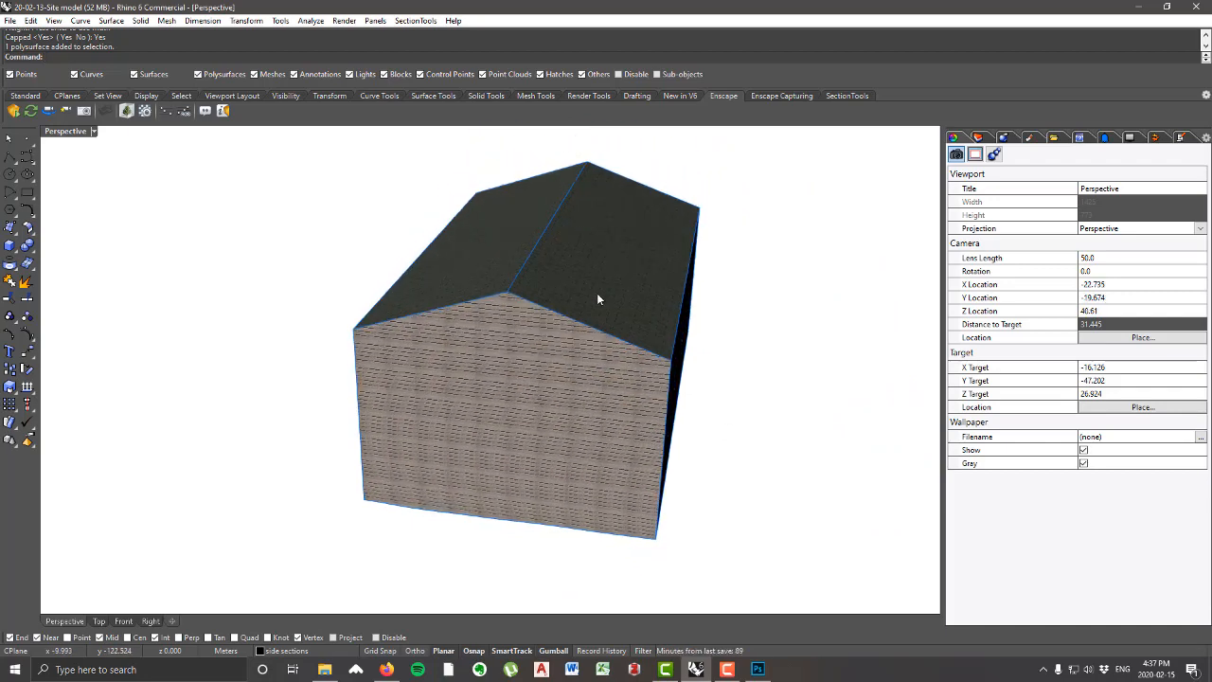
Step: Explode the textured house polysurface into separate surfaces
click(597, 297)
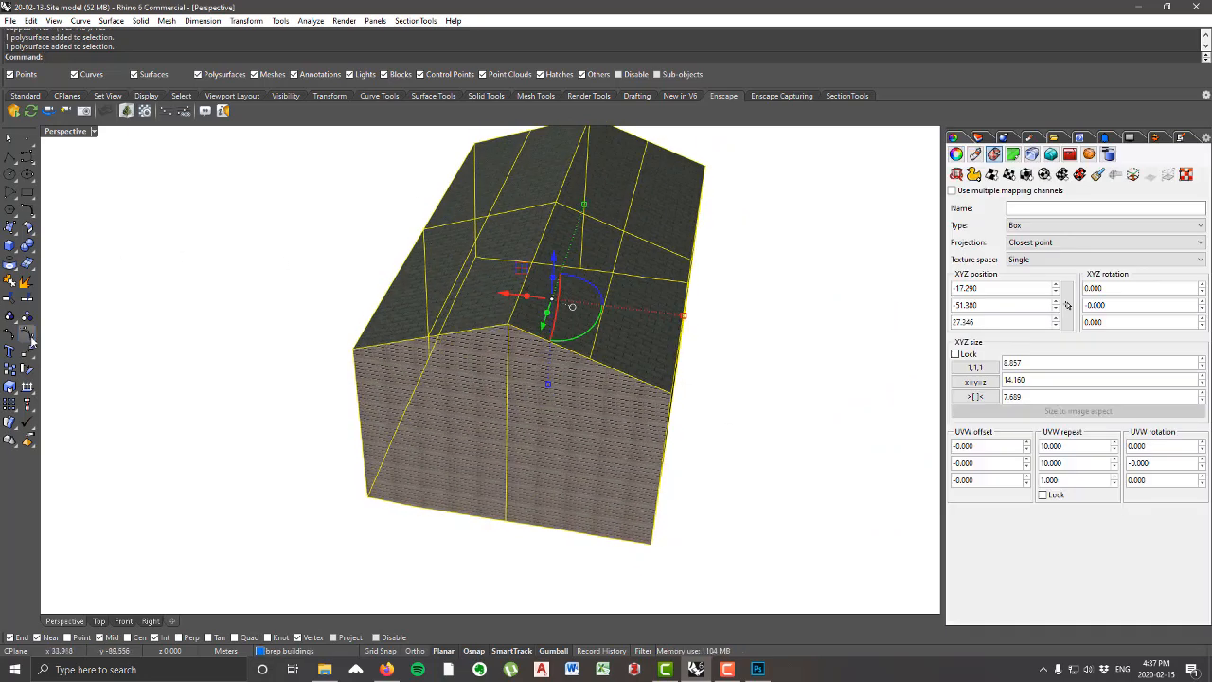
click(26, 281)
right_drag(135, 307, 170, 345)
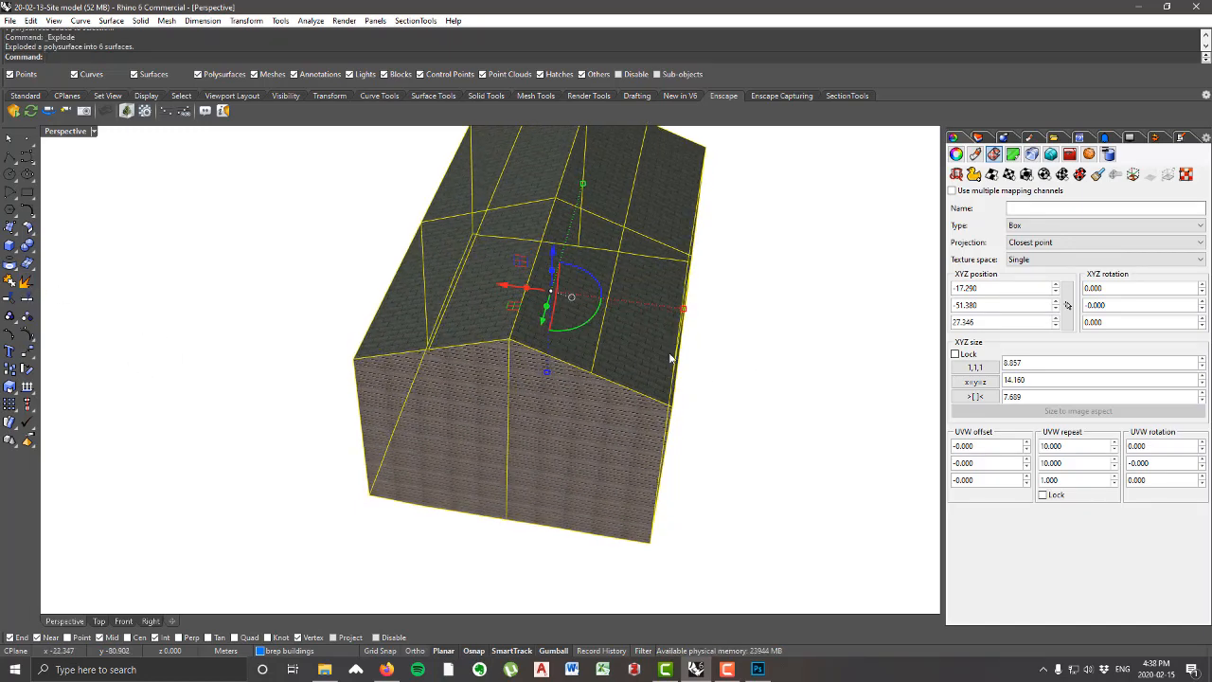
Step: Join the house's wall surfaces into one polysurface and its two roof slopes into another
ctrl+click(555, 338)
ctrl+click(481, 313)
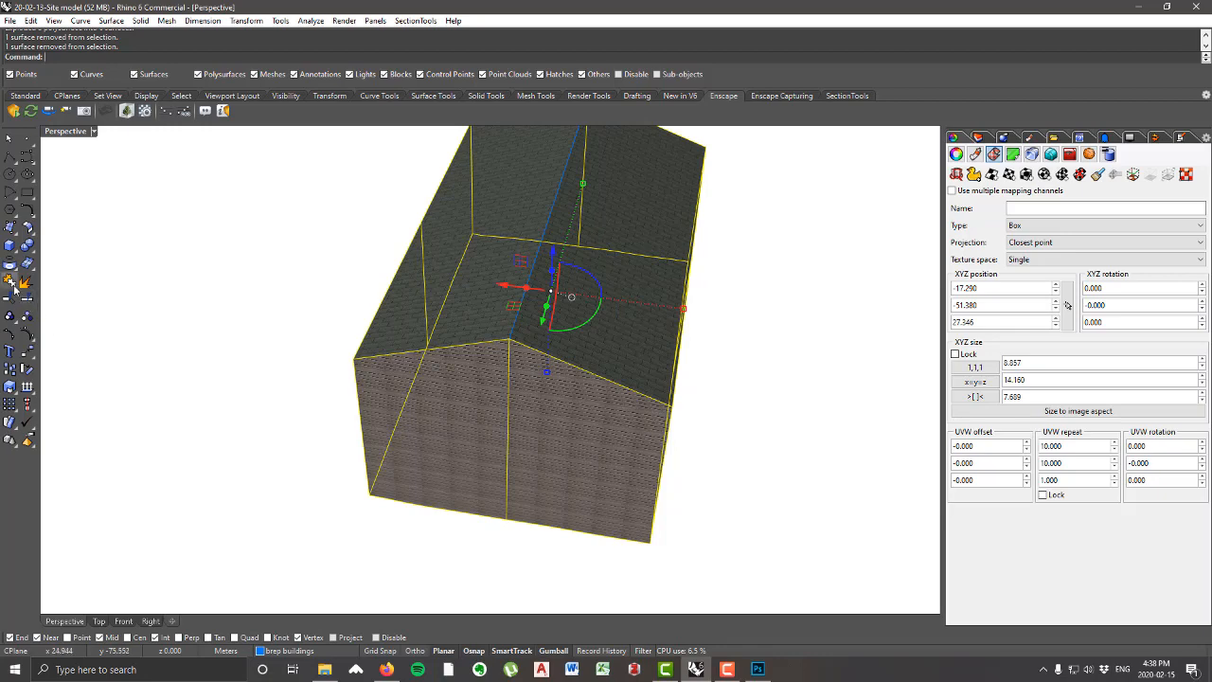
click(217, 341)
click(463, 291)
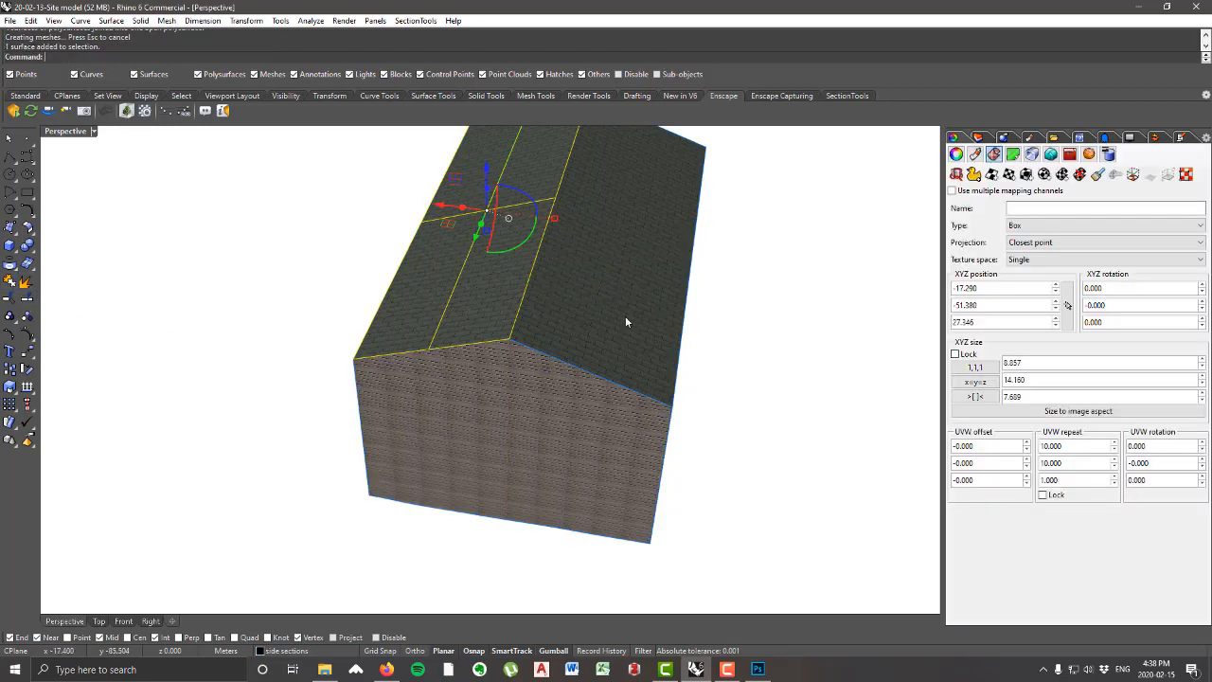
shift+click(625, 316)
click(14, 282)
click(179, 356)
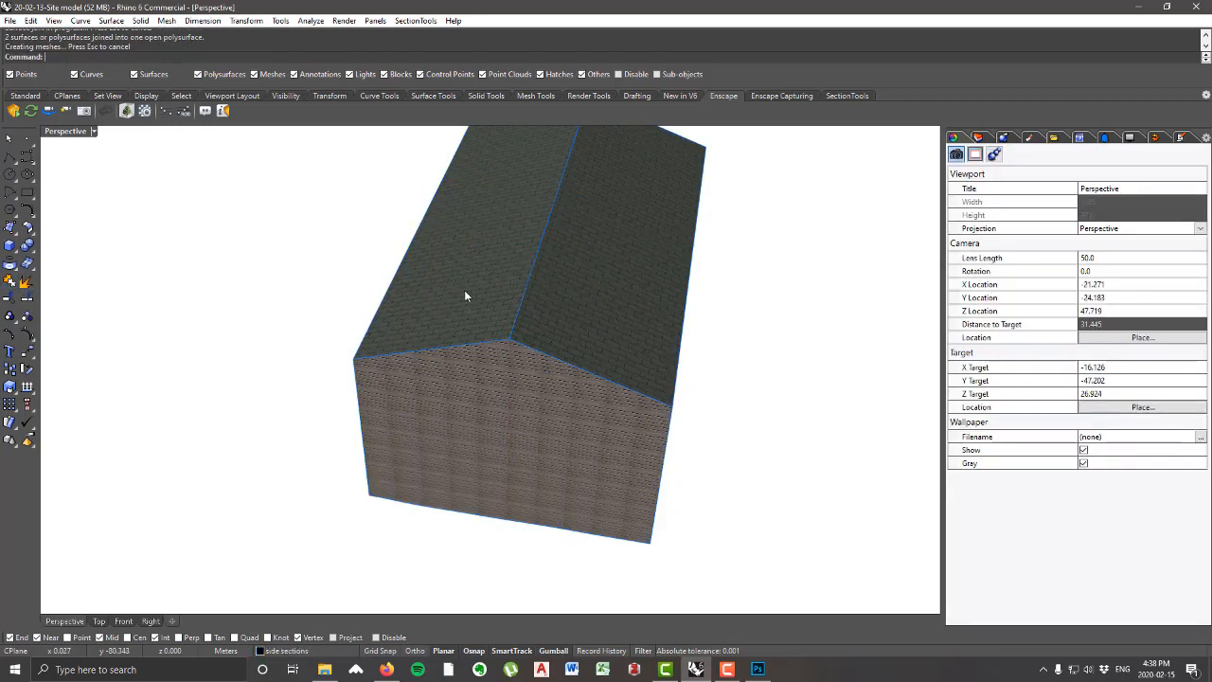
Step: Apply a planar UV mapping to the roof polysurface, spanning it between diagonally opposite roof corners
click(561, 290)
shift+click(594, 487)
right_drag(594, 487, 587, 275)
scroll(587, 274, up, 2)
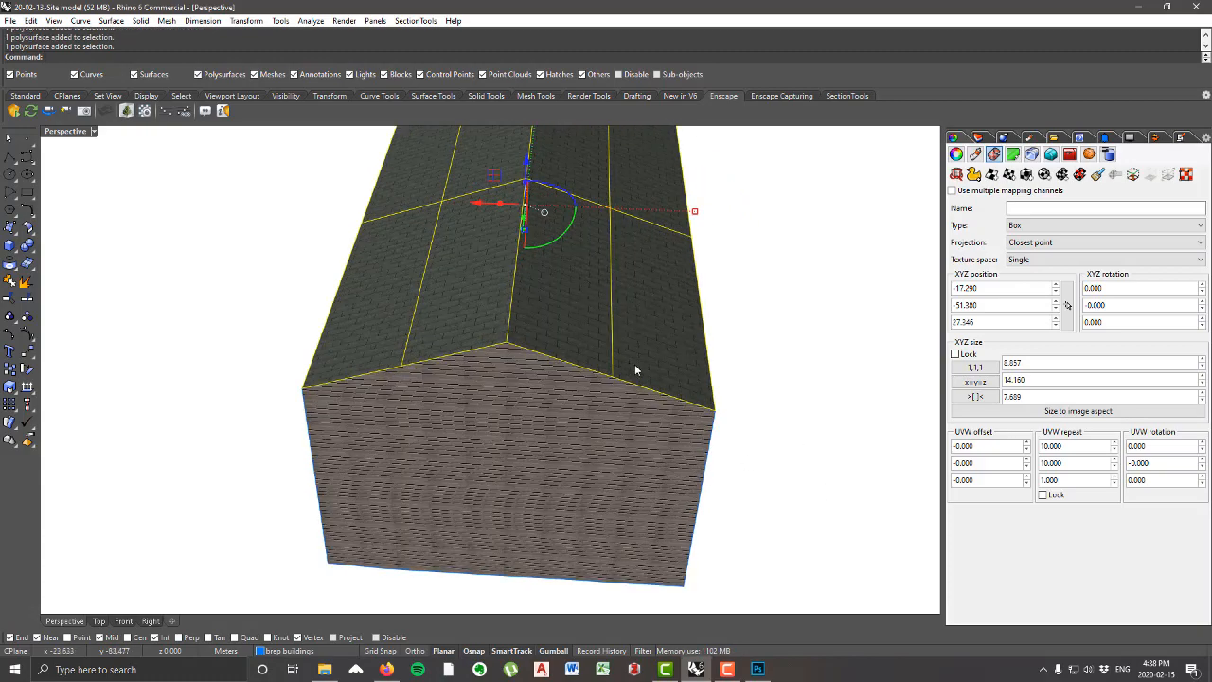
right_drag(635, 371, 631, 400)
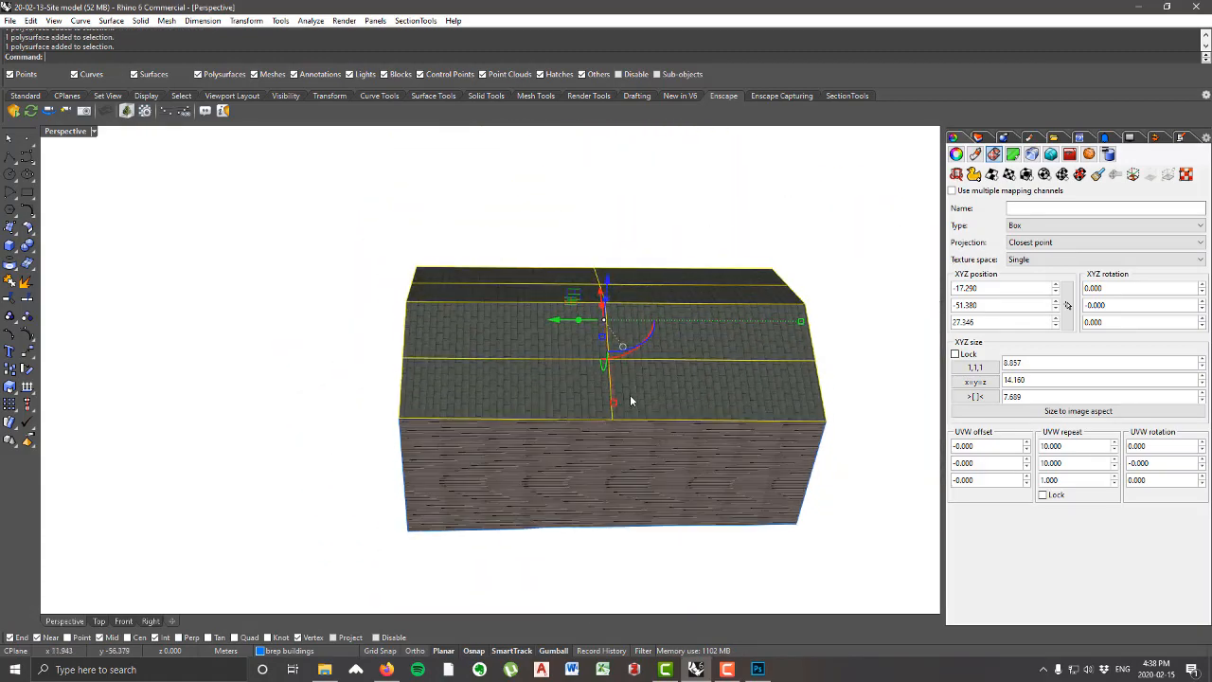
scroll(629, 401, up, 2)
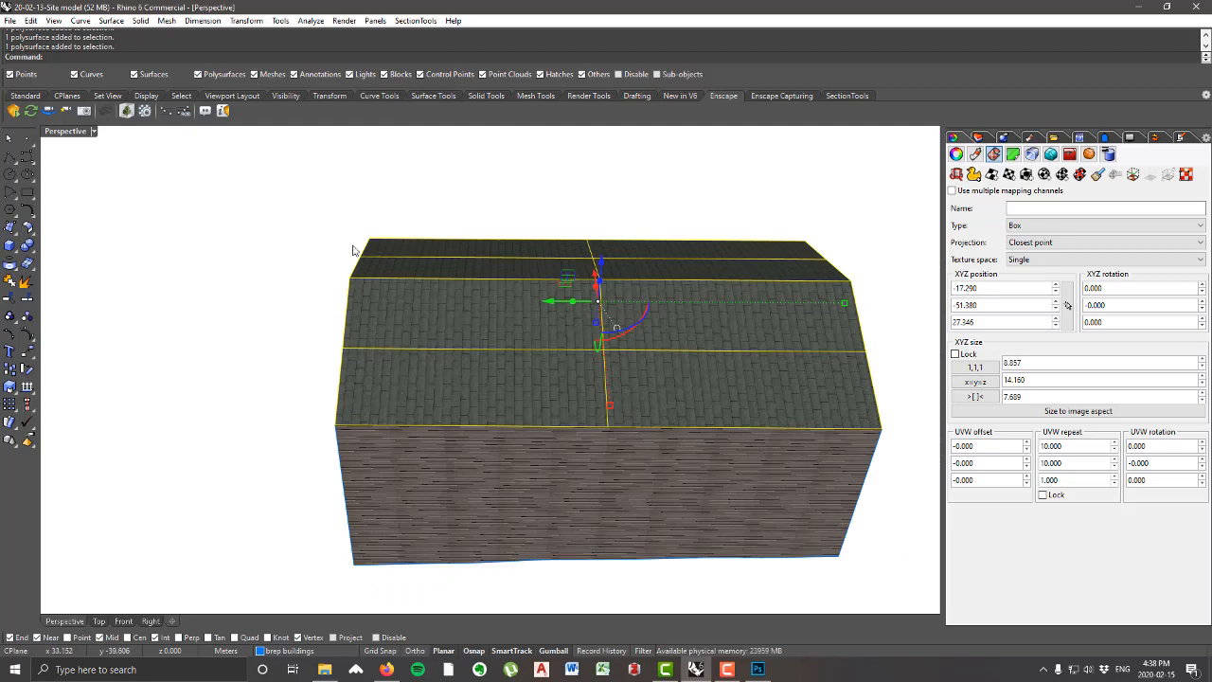
click(1010, 175)
click(366, 237)
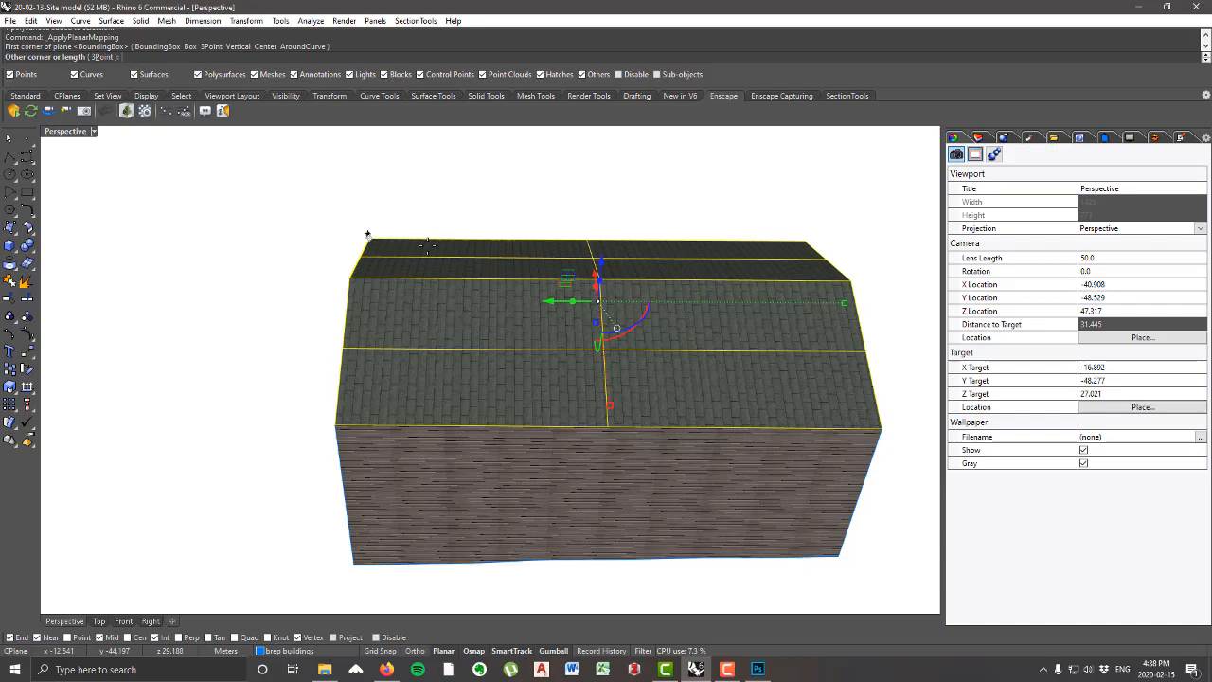
click(882, 427)
click(70, 59)
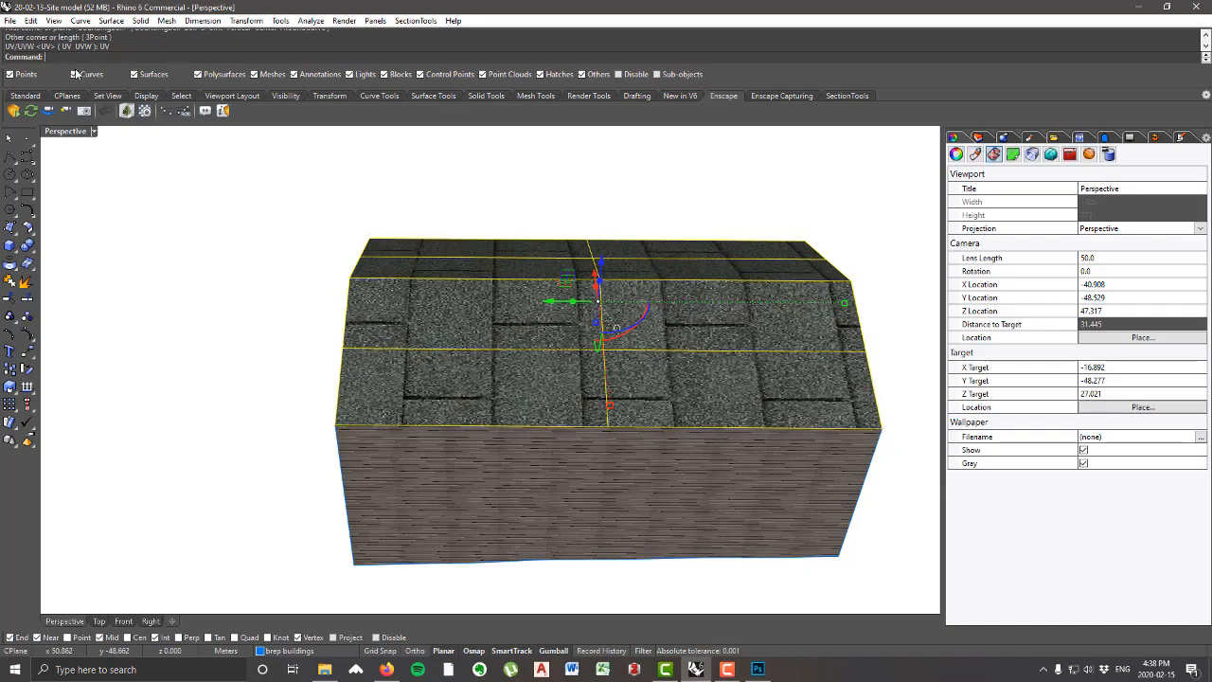
Step: Set the first two UVW repeat values of the roof's planar mapping to 10 each and inspect the shingle tiling
right_drag(164, 314, 333, 335)
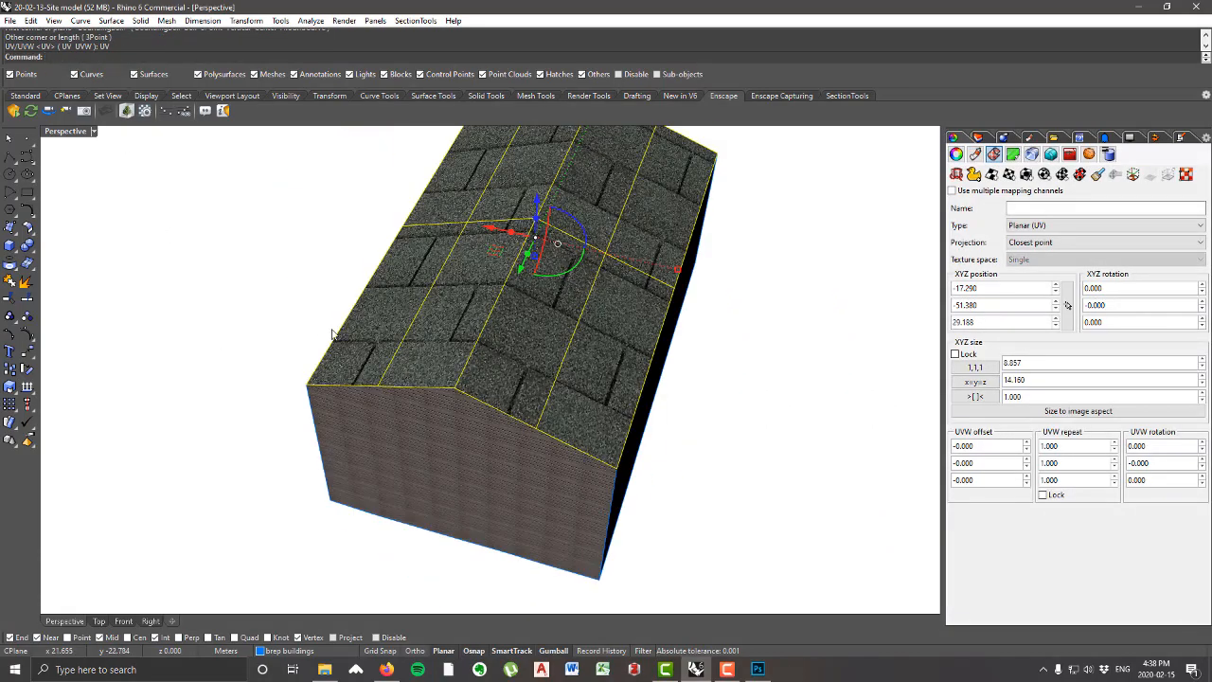
click(1080, 449)
text(10)
key(Tab)
text(1)
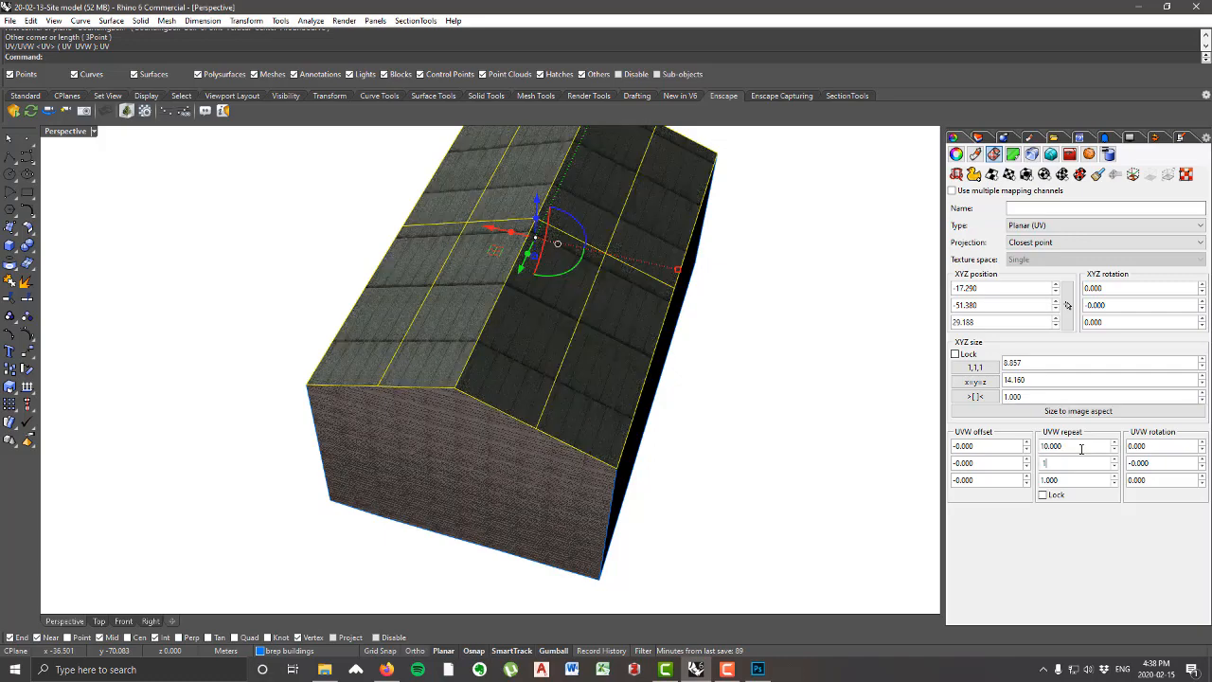
text(0)
key(Tab)
right_drag(774, 361, 580, 319)
scroll(660, 336, up, 5)
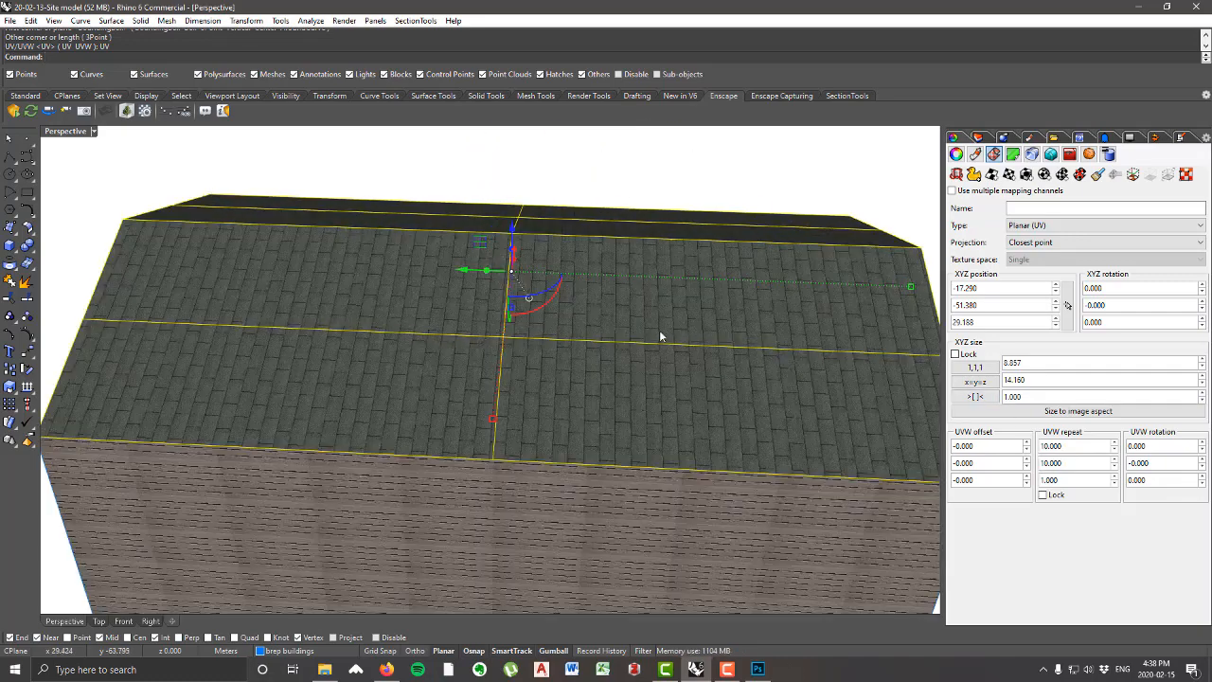
right_drag(660, 335, 663, 363)
scroll(689, 376, down, 4)
Step: Show the roof's mapping widget and rotate the mapping plane to -90 degrees about Z
click(896, 344)
scroll(690, 371, up, 5)
click(691, 371)
scroll(641, 345, down, 7)
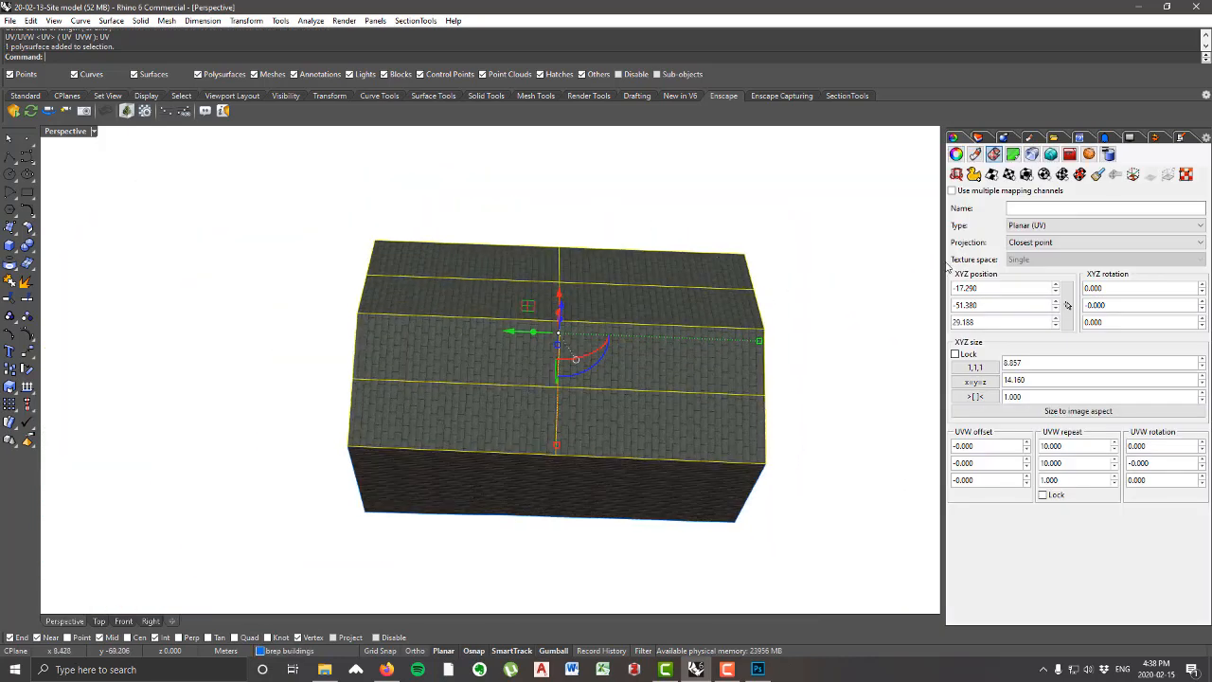
click(1134, 178)
right_drag(843, 349, 842, 318)
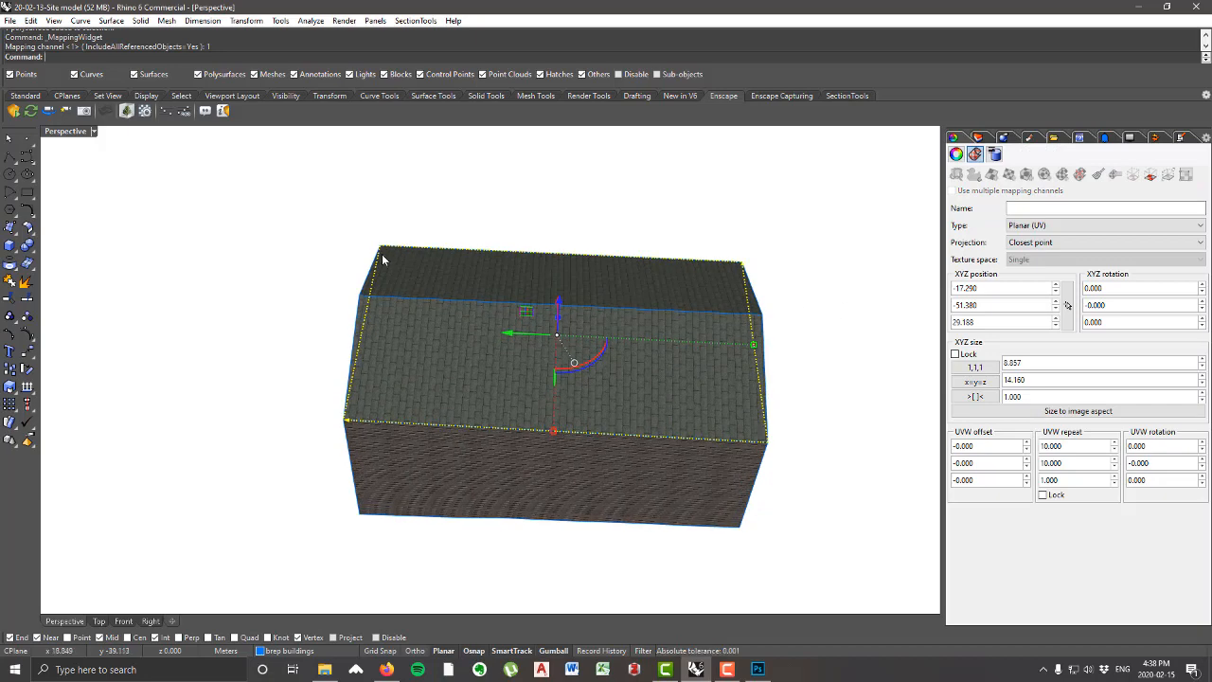
right_drag(612, 363, 593, 409)
drag(613, 393, 670, 296)
right_drag(762, 349, 629, 339)
drag(691, 350, 658, 355)
right_drag(502, 395, 654, 401)
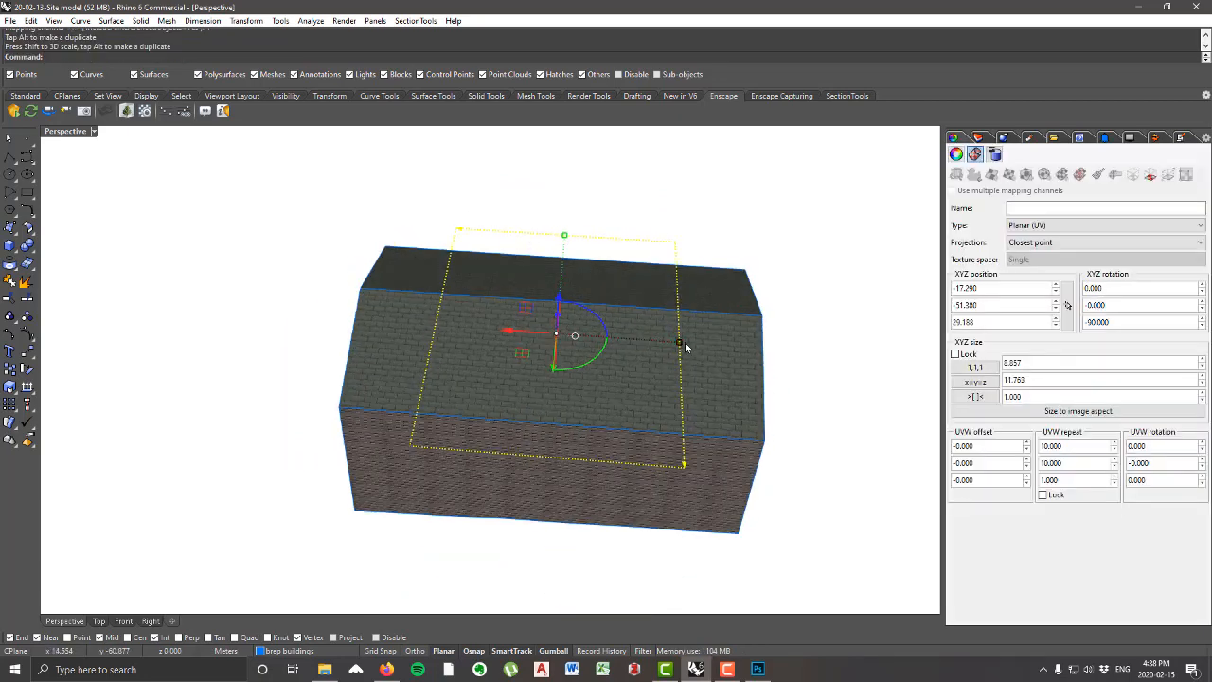
Step: Resize the roof's mapping plane to about 17.4 m in X and about 9.1 m in Y
drag(680, 343, 806, 353)
right_drag(822, 373, 787, 330)
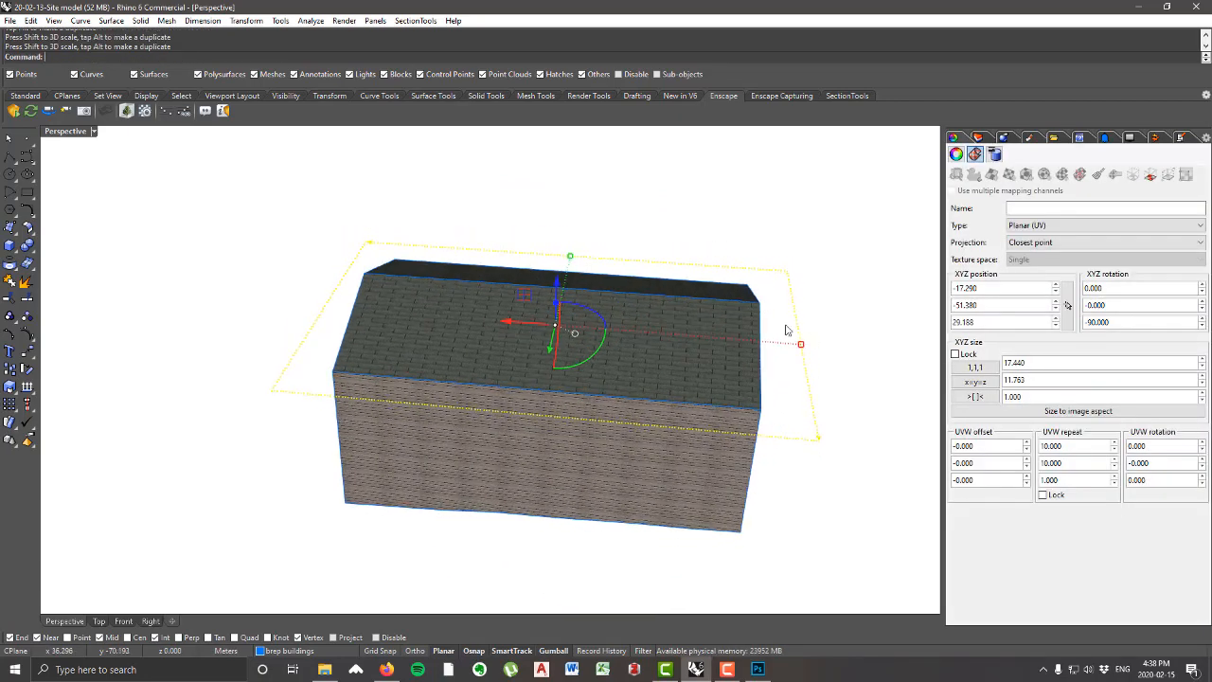
scroll(500, 354, up, 4)
right_drag(498, 354, 445, 303)
scroll(508, 384, down, 4)
drag(637, 354, 609, 354)
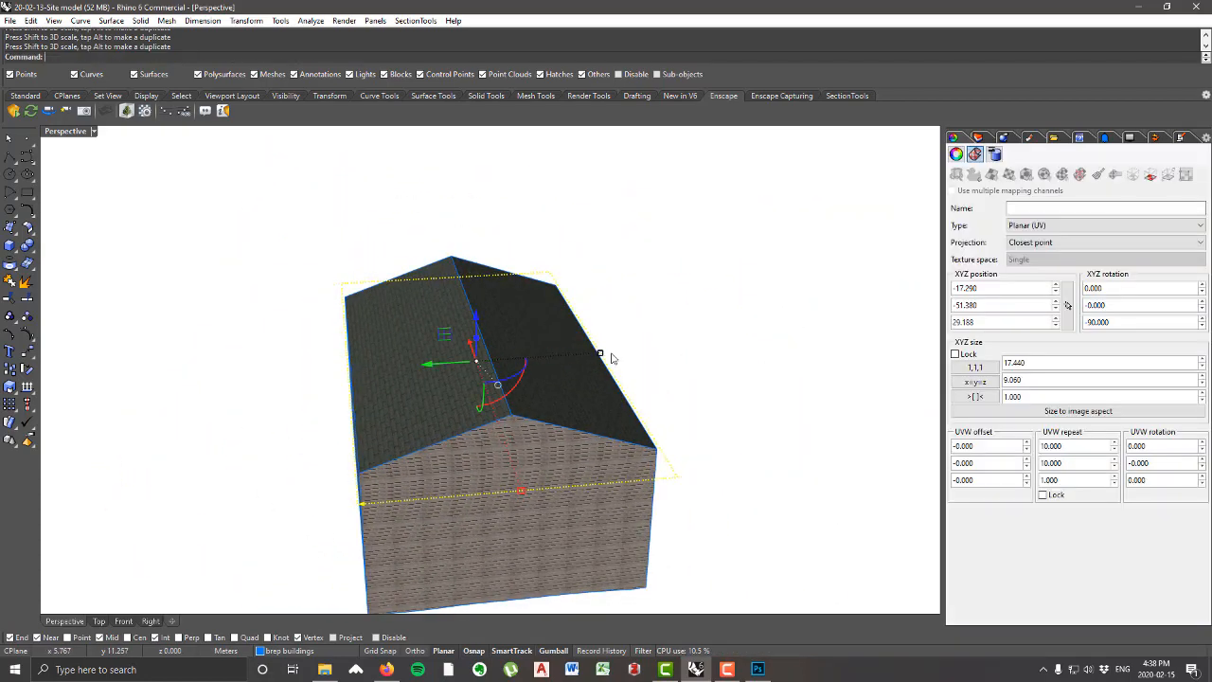
Step: Hide the roof's mapping widget and leave the roof unselected
click(1149, 176)
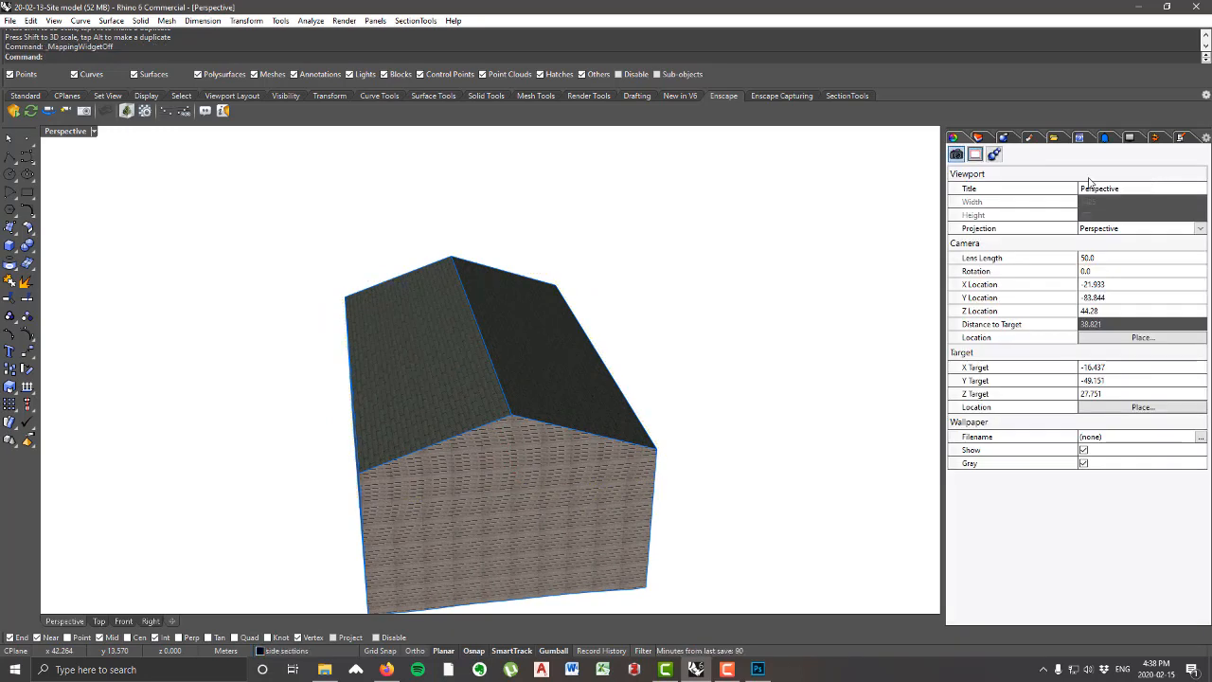
click(508, 370)
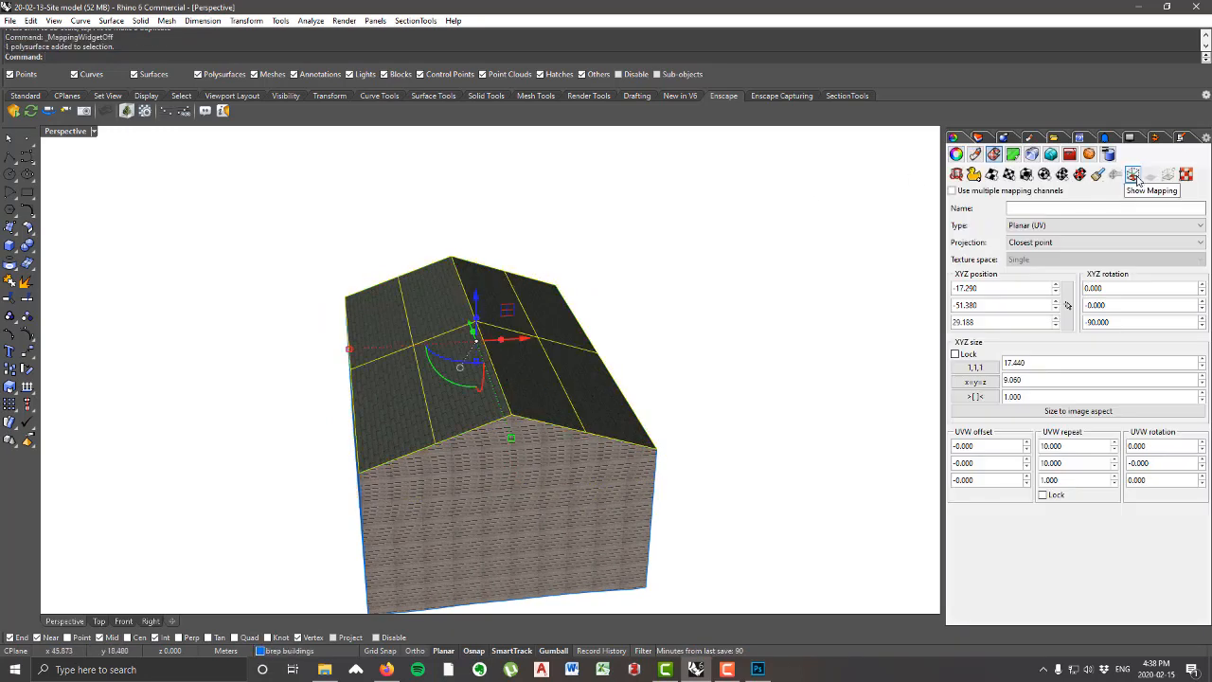
scroll(536, 373, down, 4)
right_drag(614, 316, 621, 472)
scroll(621, 471, up, 3)
click(715, 479)
right_drag(715, 479, 648, 507)
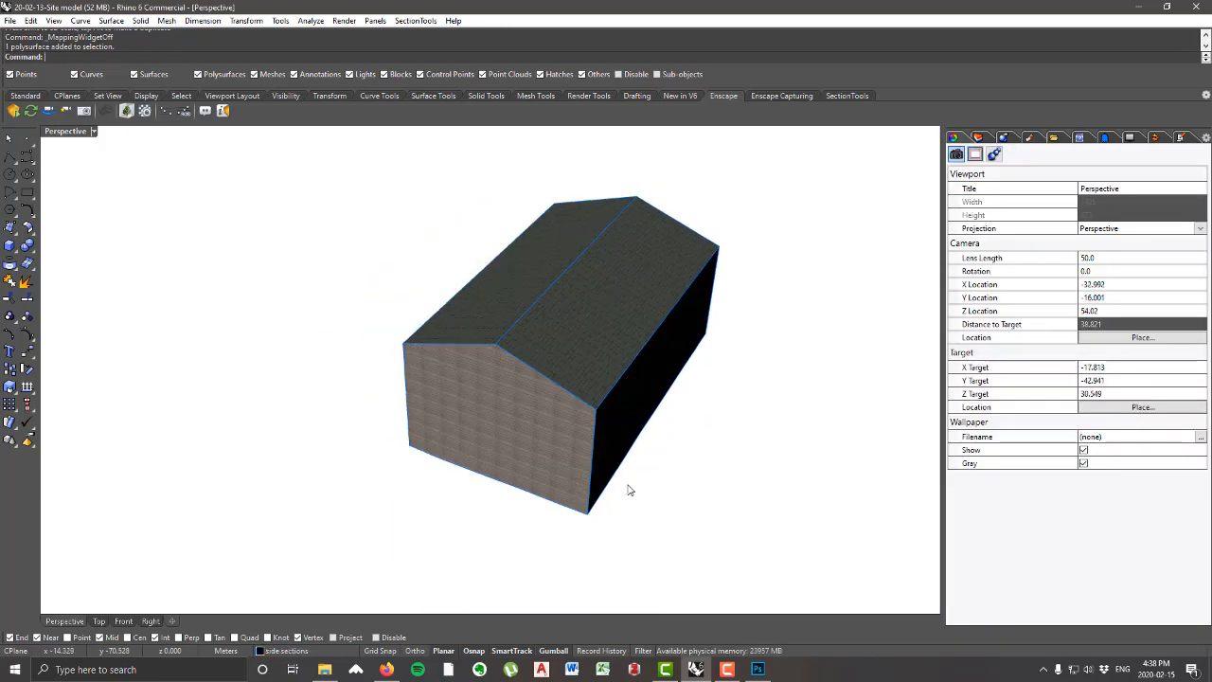
Step: Unhide all of the site model's hidden objects around the textured house
key(ctrl+shift+h)
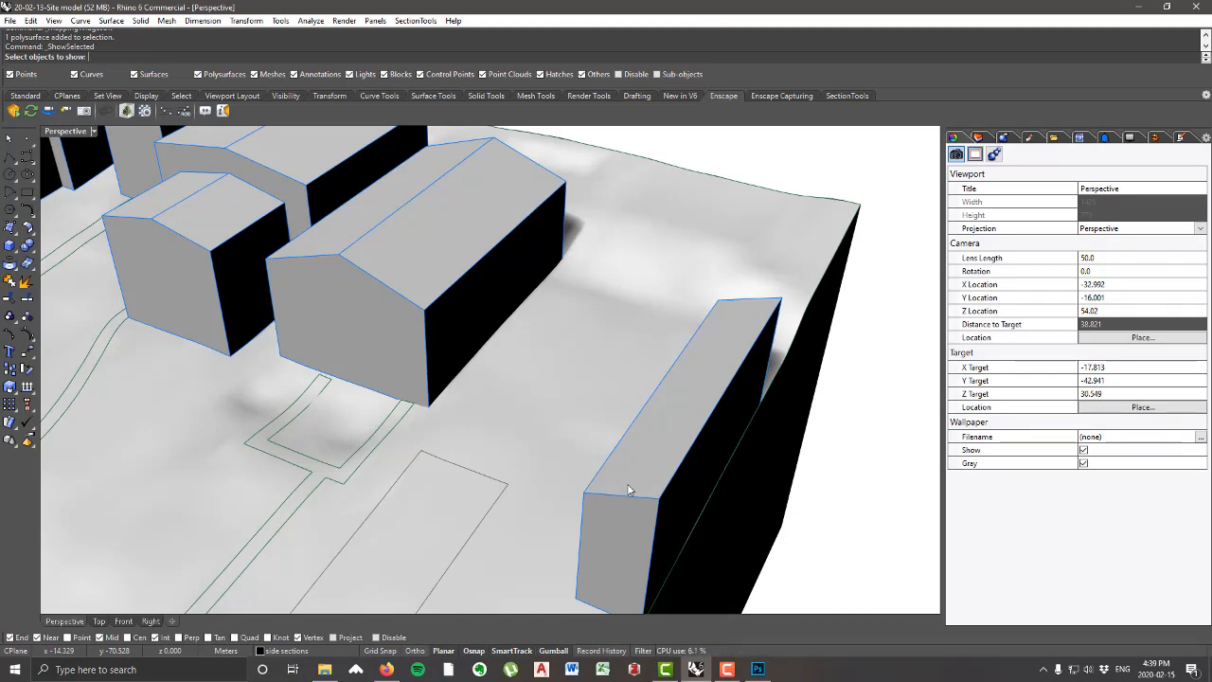
key(ctrl+a)
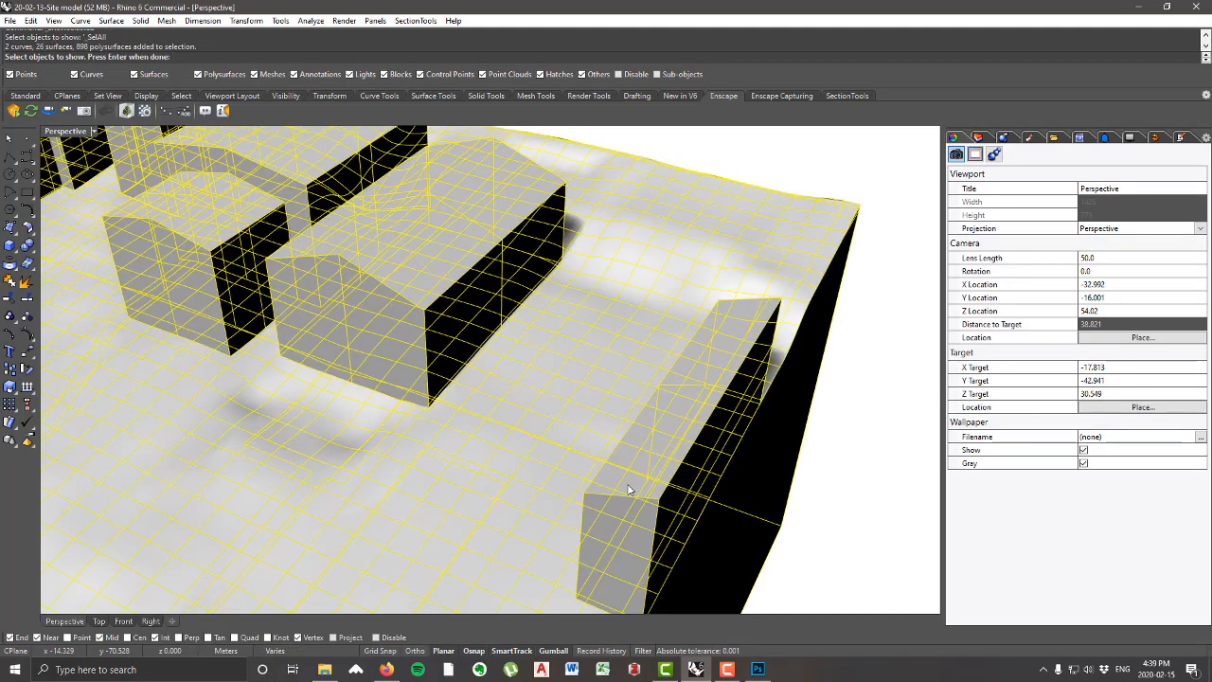
key(Return)
scroll(434, 381, down, 4)
right_drag(433, 381, 487, 398)
scroll(487, 399, up, 4)
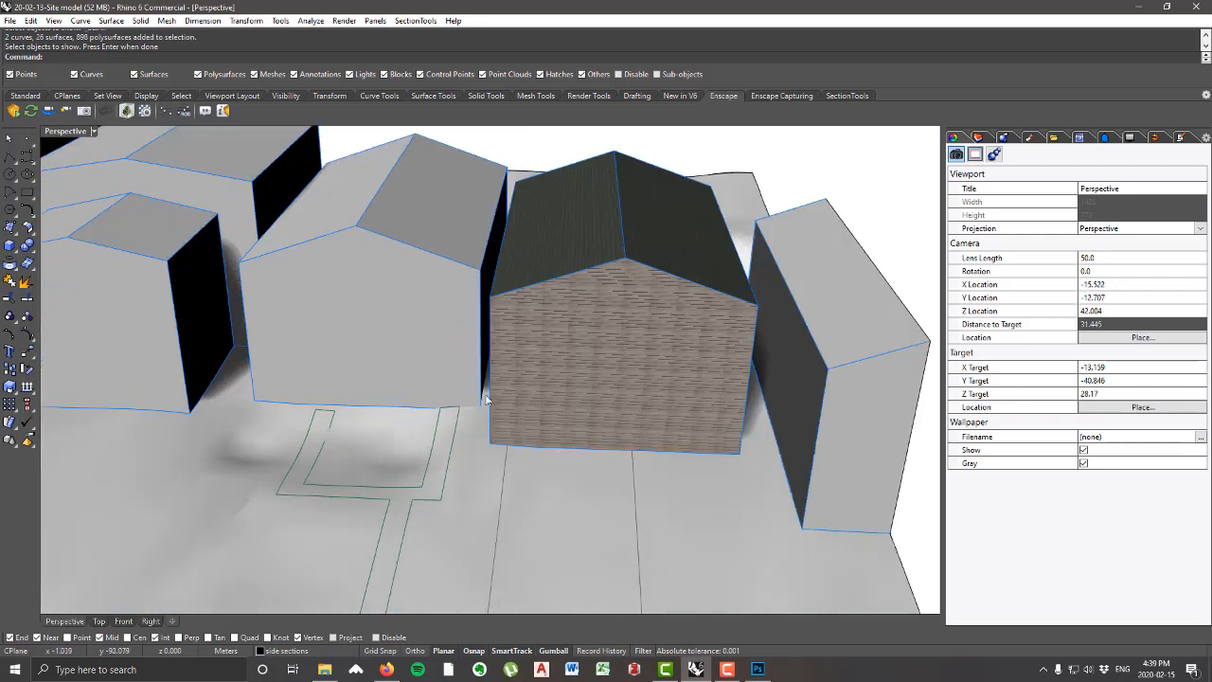
scroll(741, 357, down, 3)
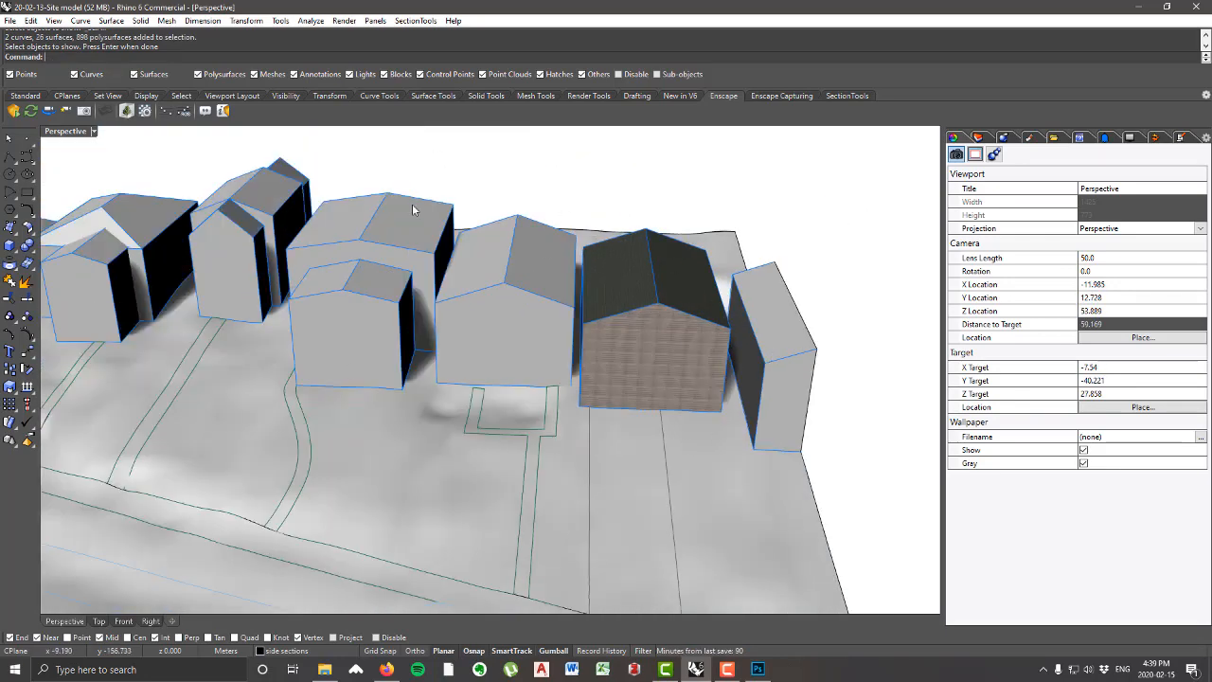
click(543, 347)
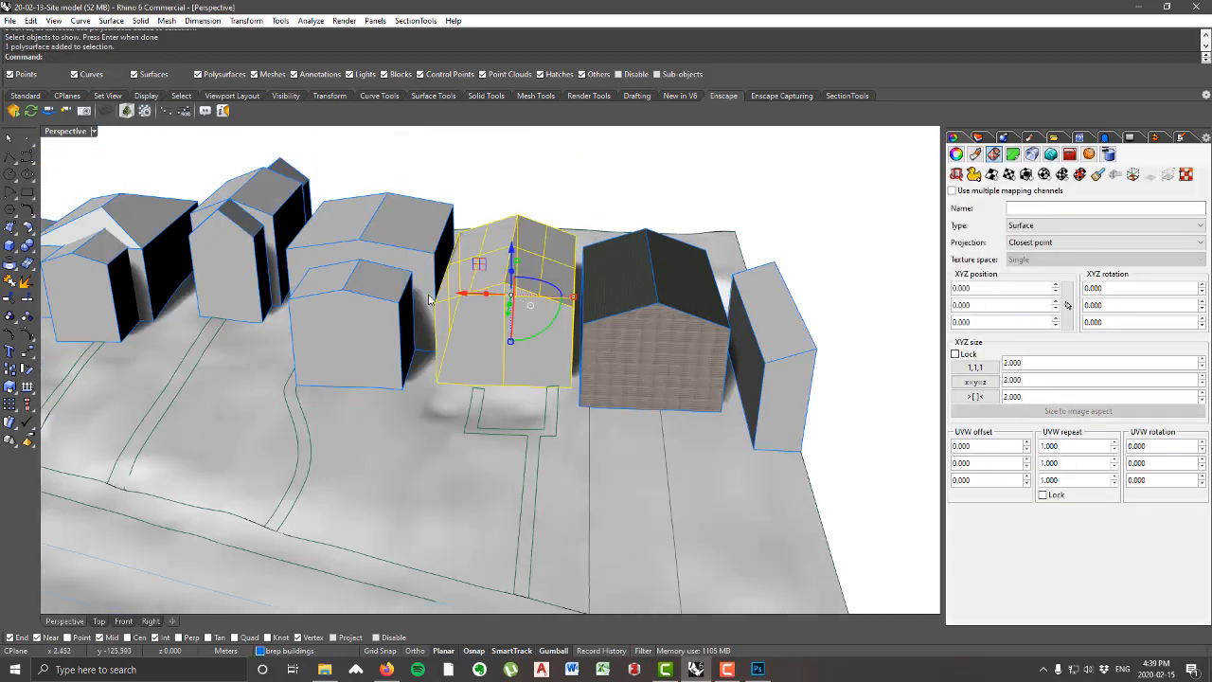
shift+click(415, 219)
shift+click(363, 345)
shift+right_drag(363, 345, 569, 414)
shift+click(480, 305)
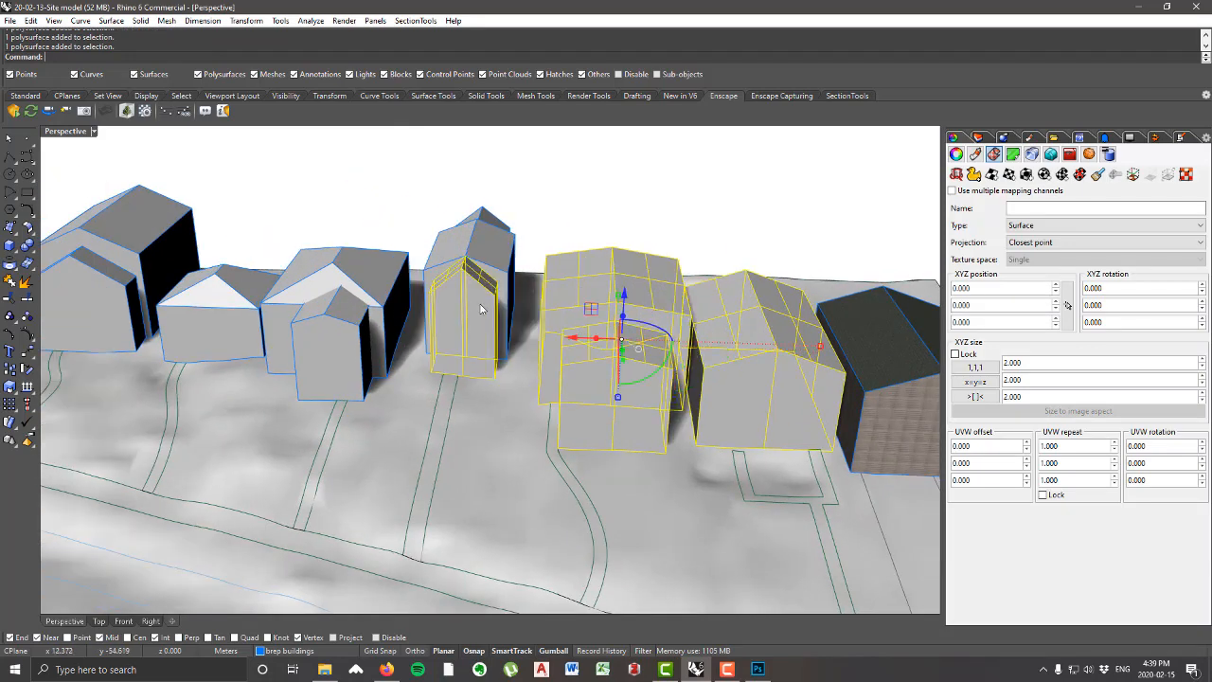
shift+click(493, 254)
shift+click(481, 214)
shift+click(344, 333)
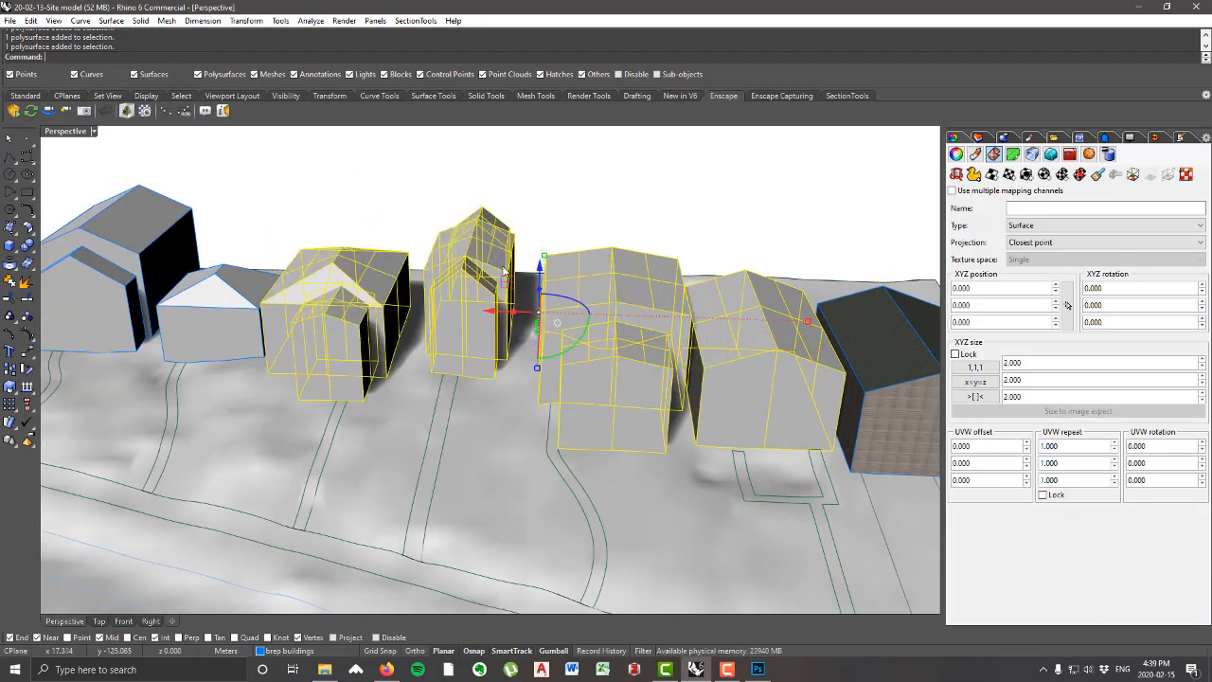
shift+right_drag(820, 368, 673, 370)
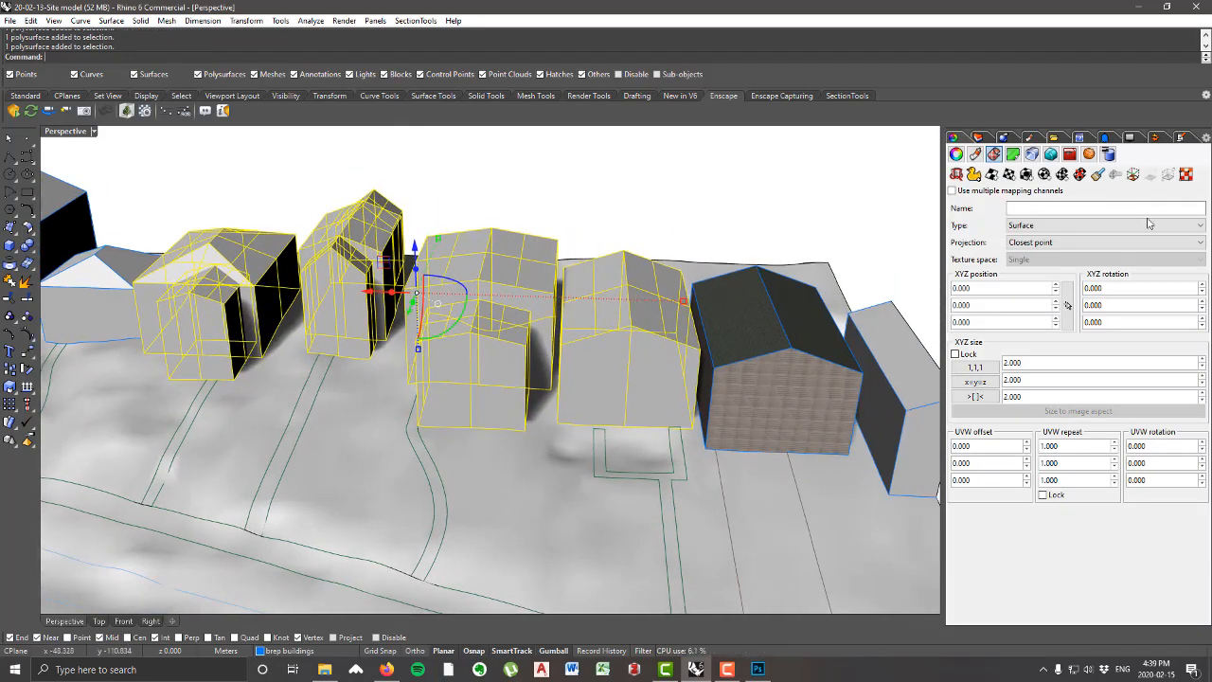
click(975, 153)
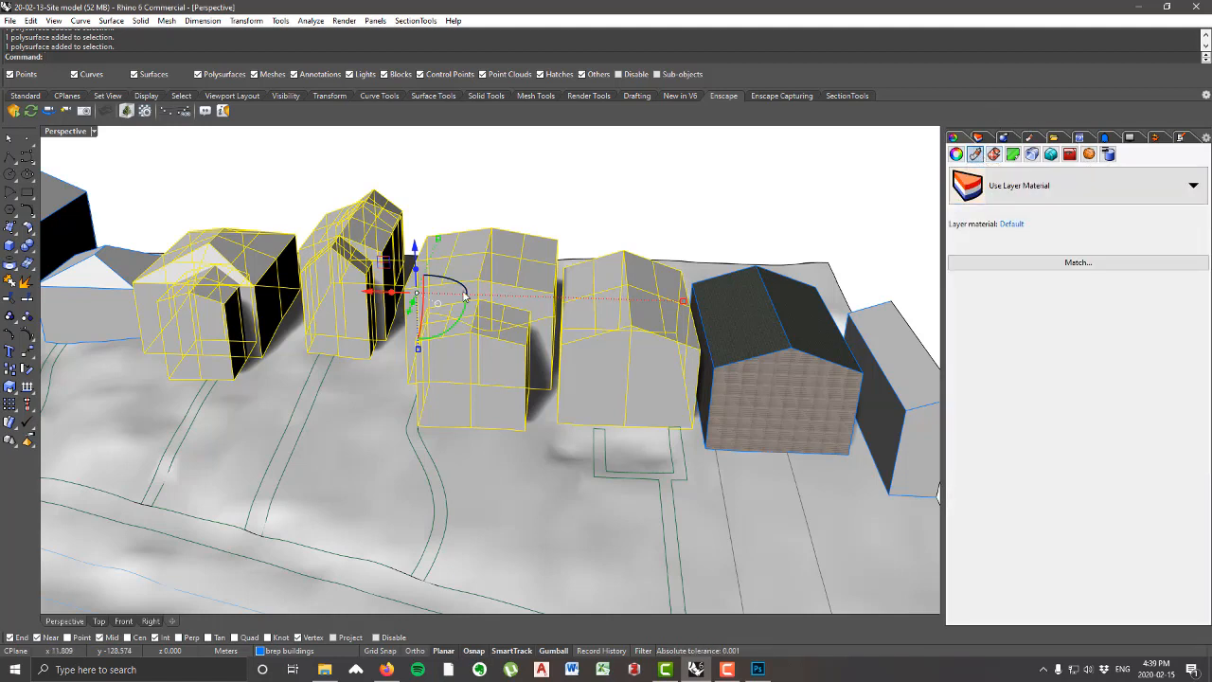
Step: Assign the vinyl siding material to the brep buildings layer and clear the selection
click(1039, 141)
click(980, 139)
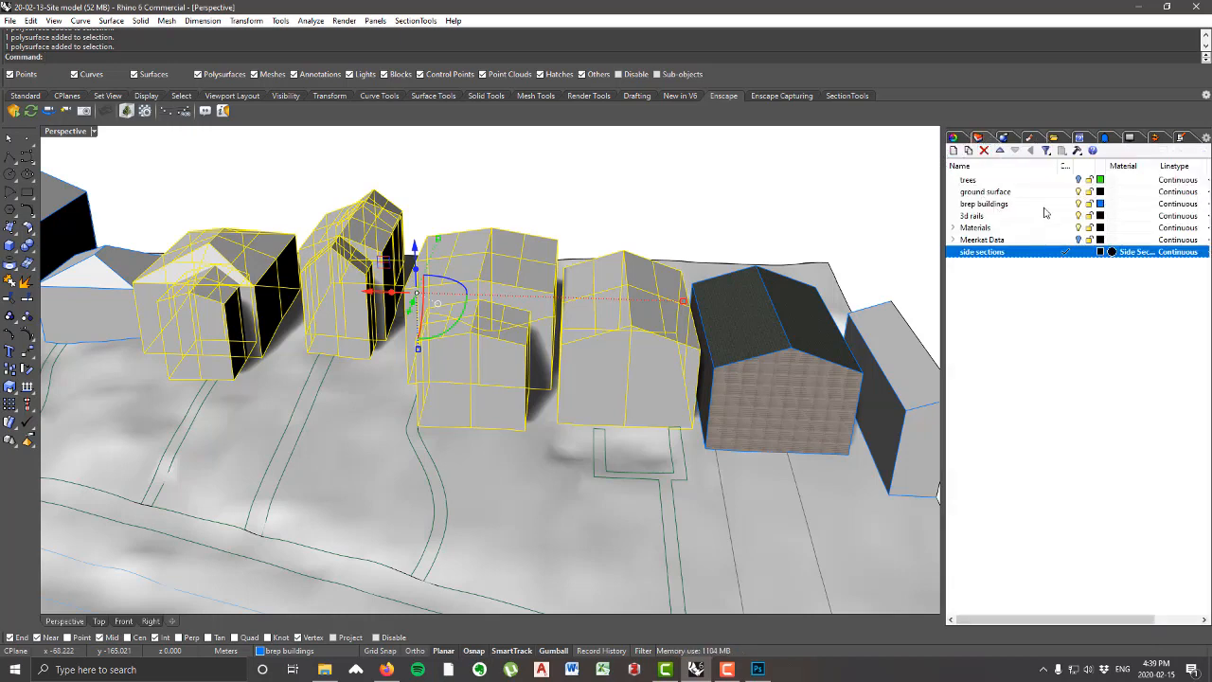
click(1113, 204)
click(625, 177)
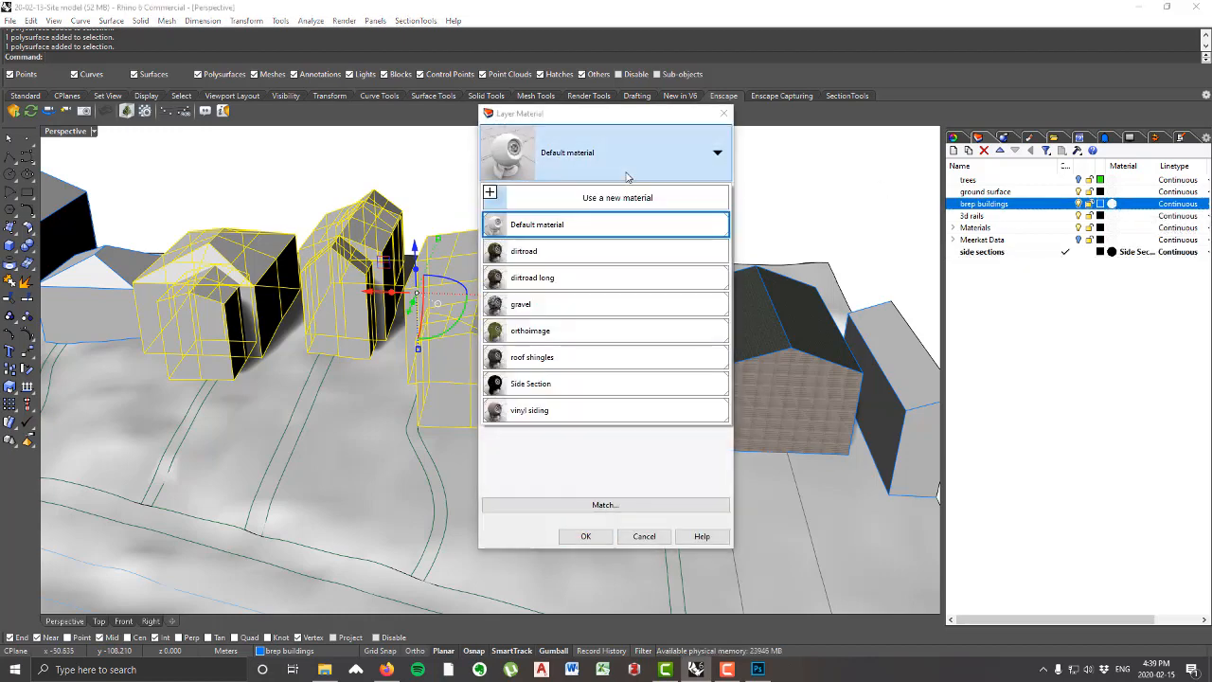
click(566, 411)
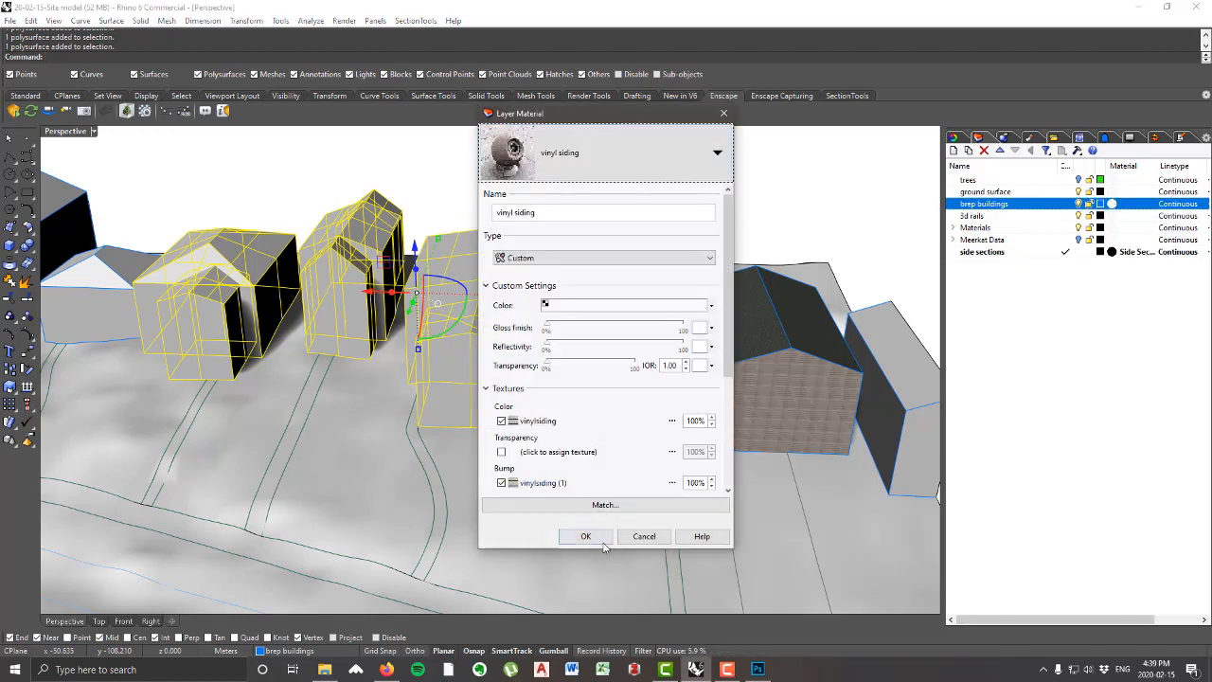
click(598, 539)
click(649, 201)
Step: Select all objects on the brep buildings layer except the already textured house's walls and roof
scroll(650, 253, down, 5)
right_drag(649, 253, 645, 281)
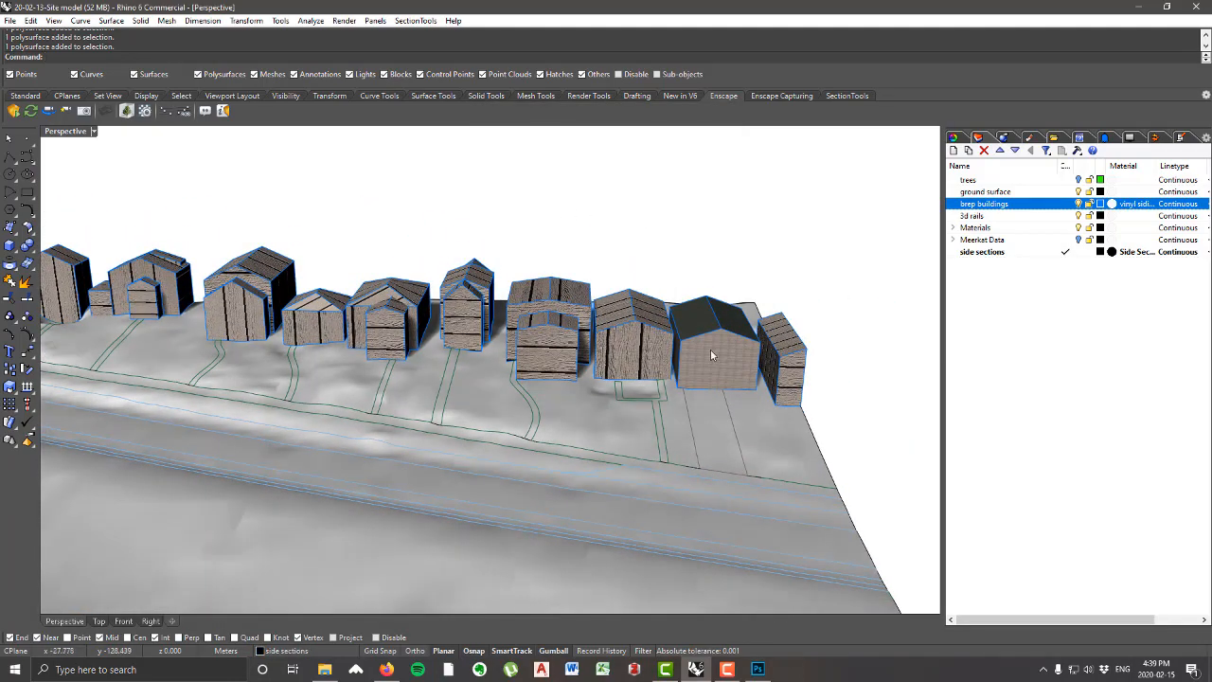
scroll(711, 352, down, 5)
scroll(598, 332, up, 5)
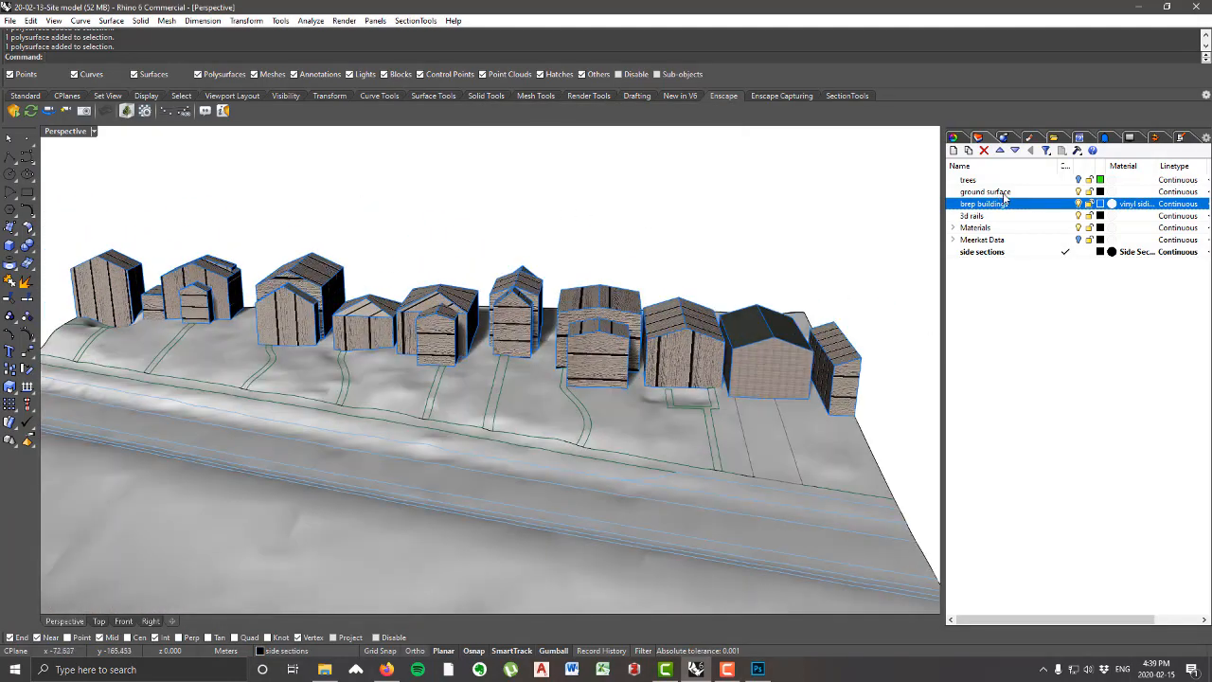
right_click(1000, 206)
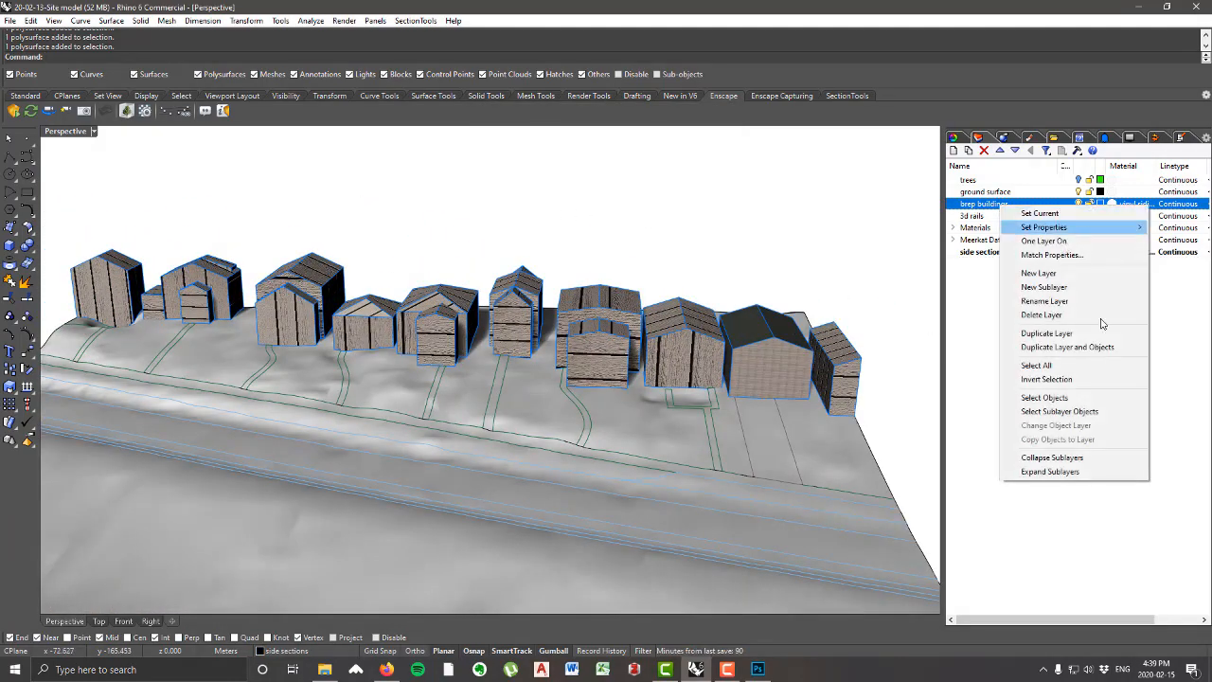
click(1043, 398)
ctrl+click(772, 345)
scroll(748, 294, up, 4)
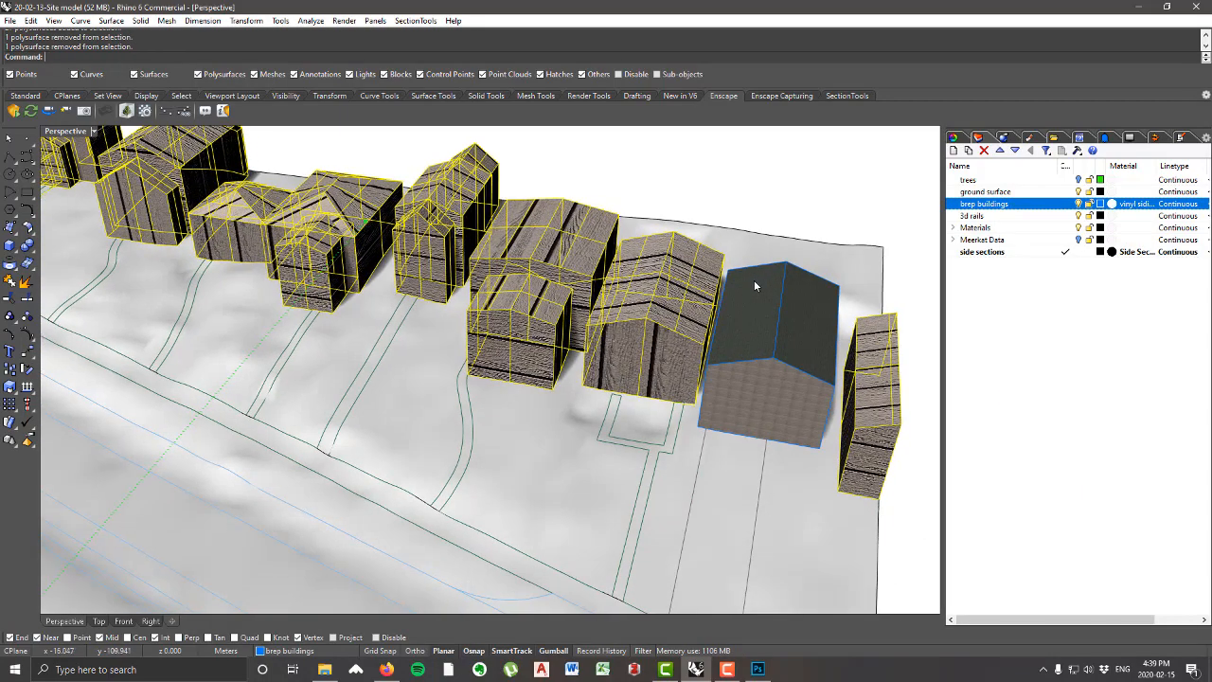
Step: Match the texture mapping of the selected buildings to the front wall of the finished house with the dark shingle roof
scroll(682, 370, down, 5)
right_drag(682, 369, 674, 359)
scroll(668, 360, up, 4)
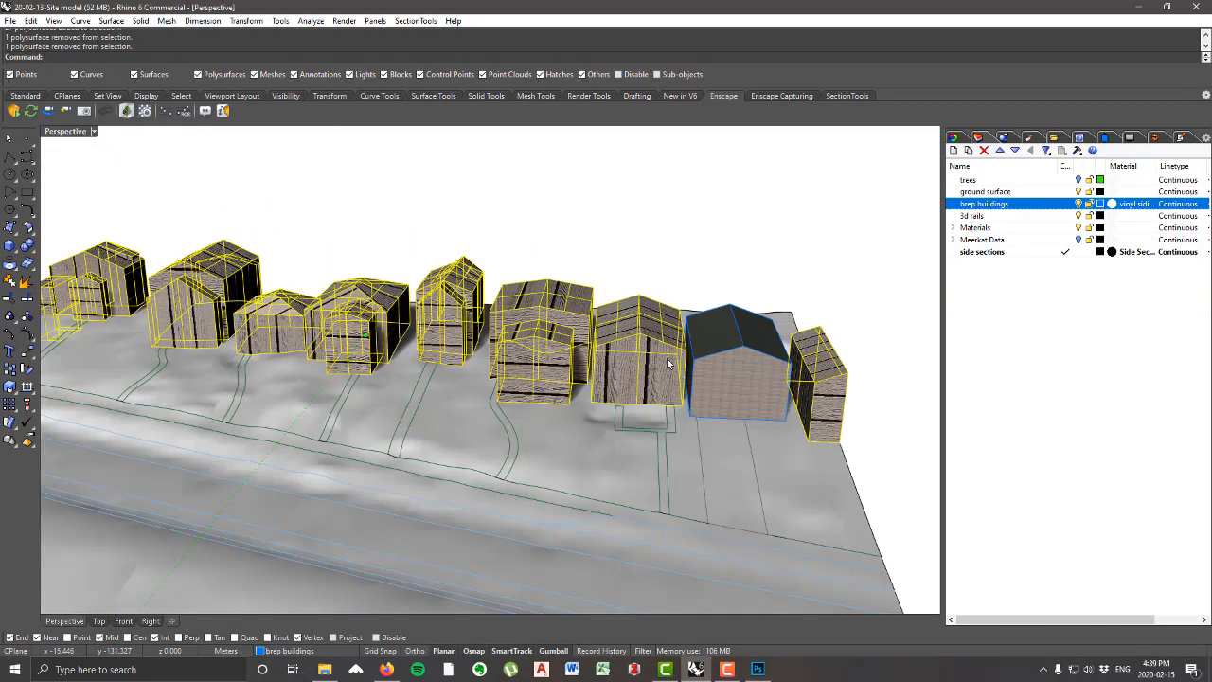
click(955, 138)
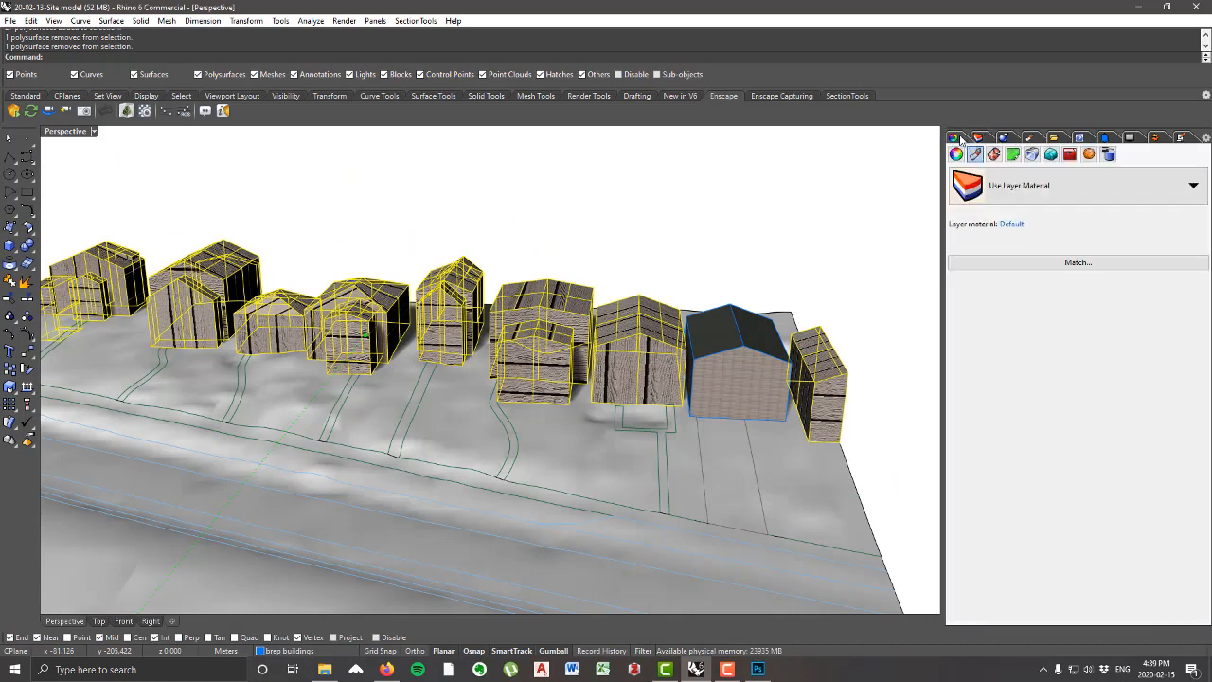
click(993, 154)
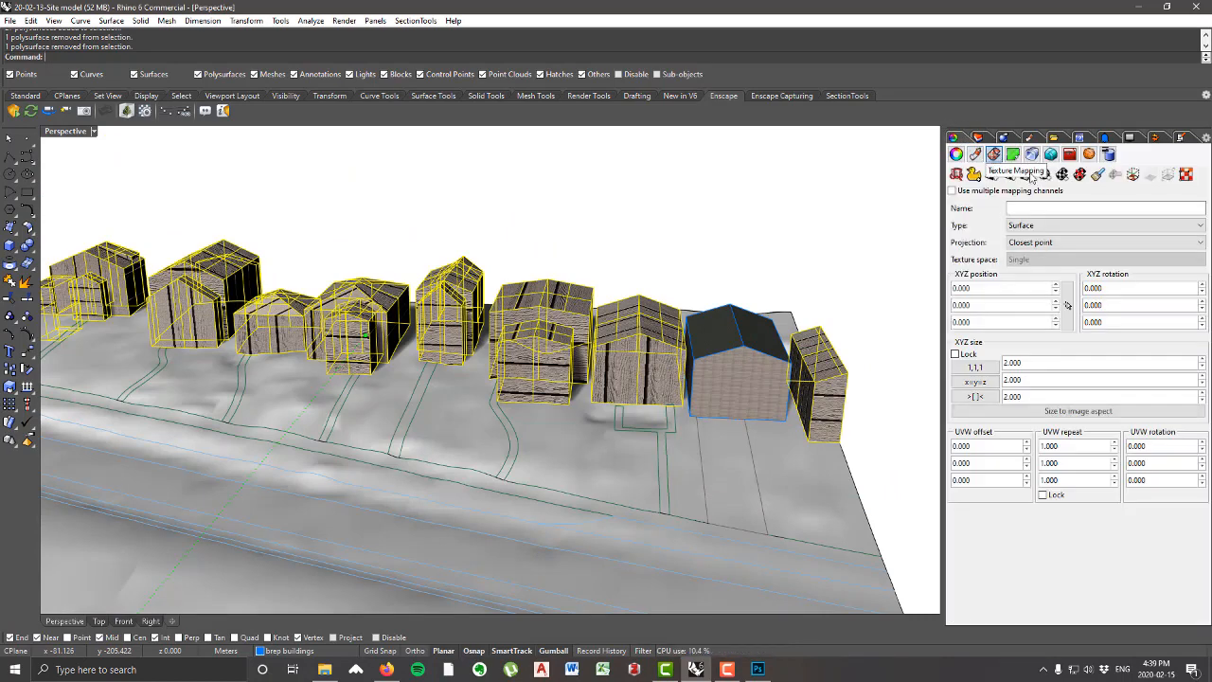
click(1098, 175)
scroll(699, 379, up, 3)
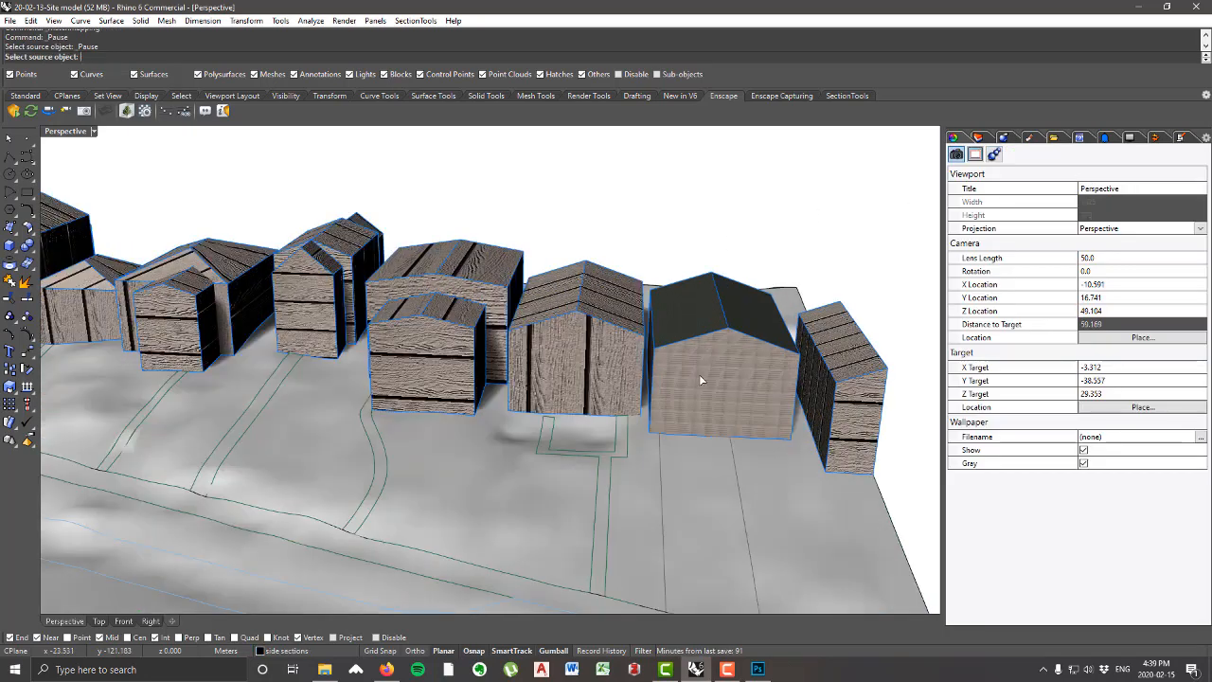
scroll(701, 380, up, 2)
scroll(719, 359, up, 5)
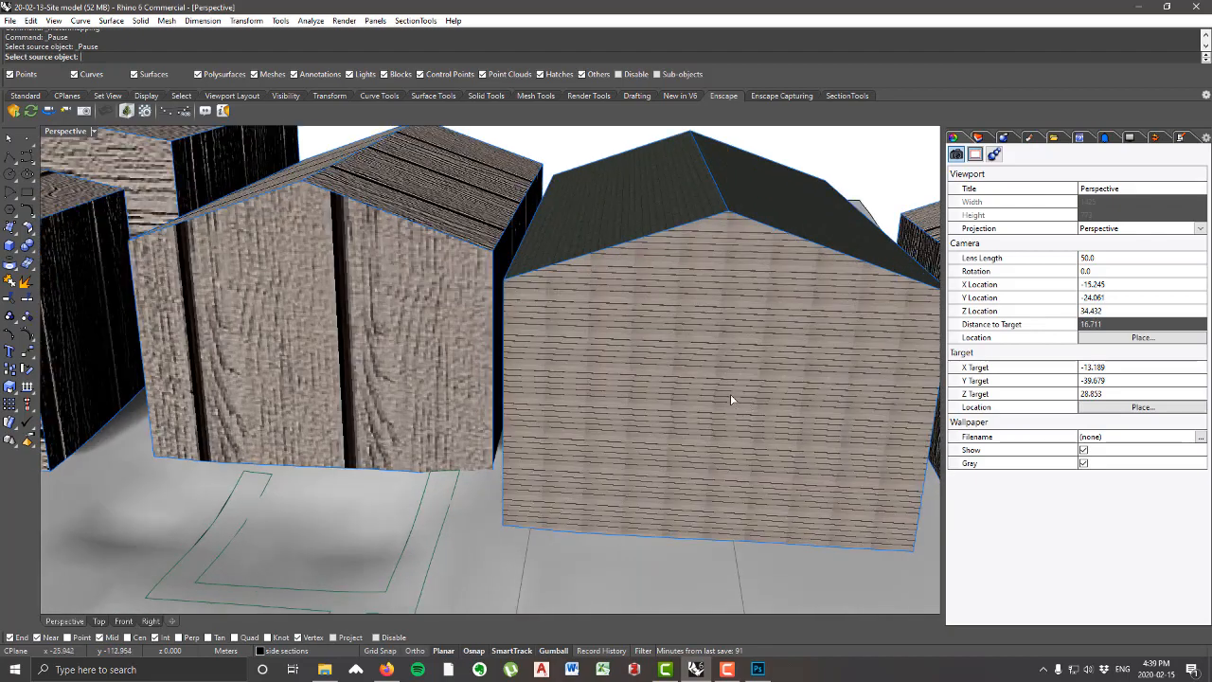
scroll(856, 531, down, 5)
scroll(737, 402, up, 1)
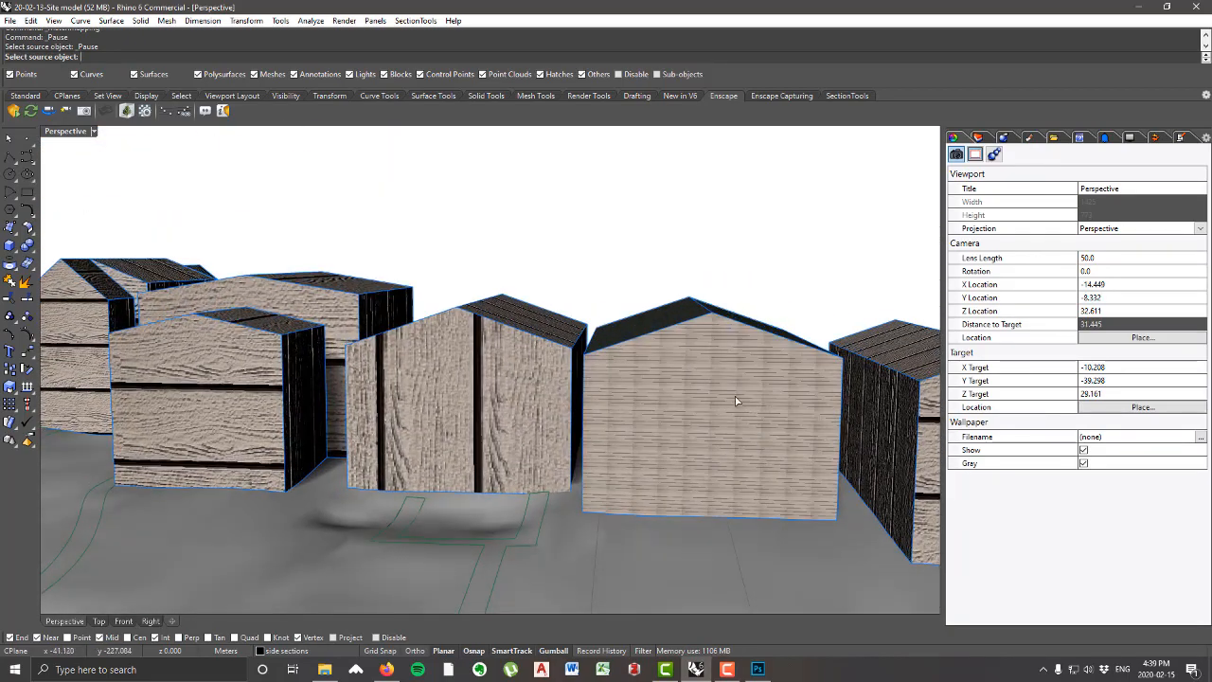
click(713, 430)
Step: Examine the siding texture on the walls and roofs of the row of houses from several angles
scroll(519, 310, down, 9)
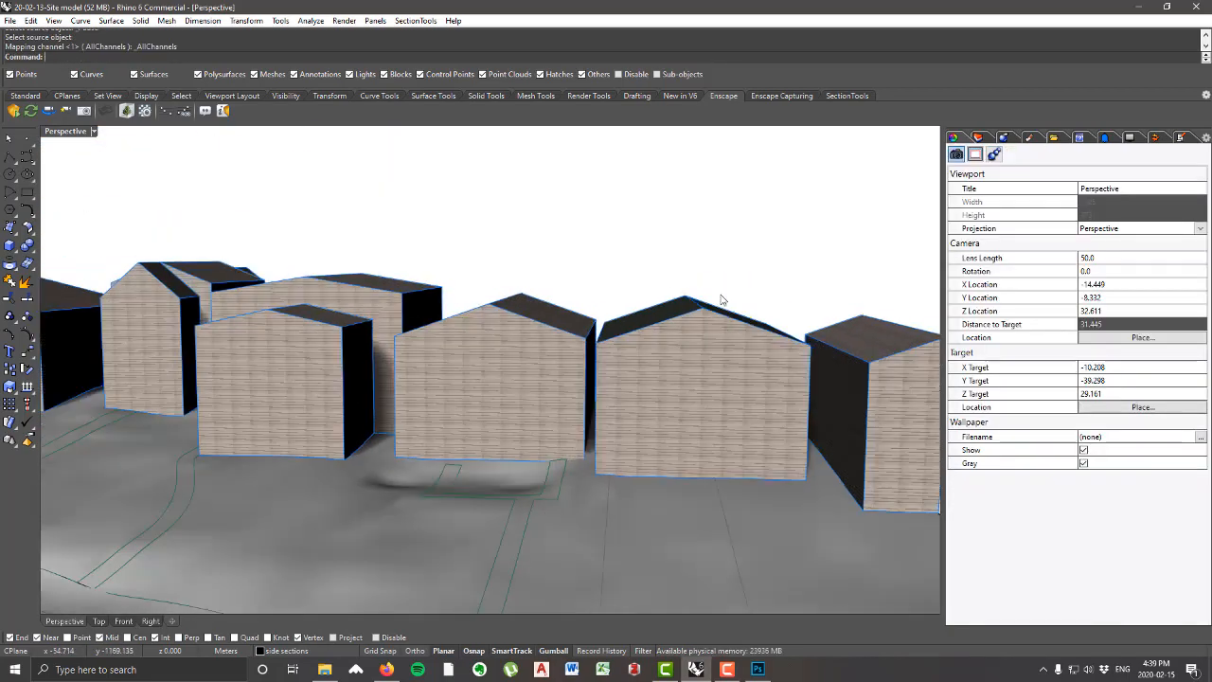
scroll(519, 312, up, 6)
right_drag(731, 321, 636, 357)
scroll(635, 357, down, 5)
scroll(787, 371, up, 3)
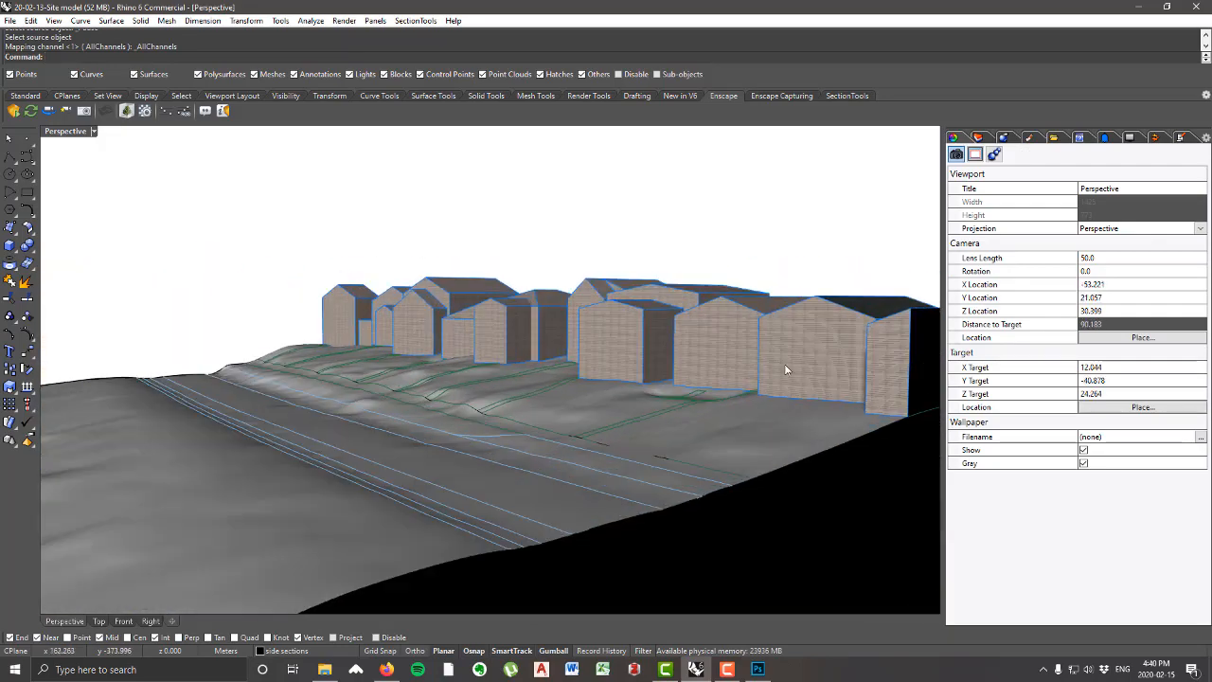
right_drag(787, 370, 773, 367)
right_drag(605, 352, 778, 353)
scroll(845, 370, up, 2)
right_drag(846, 370, 842, 405)
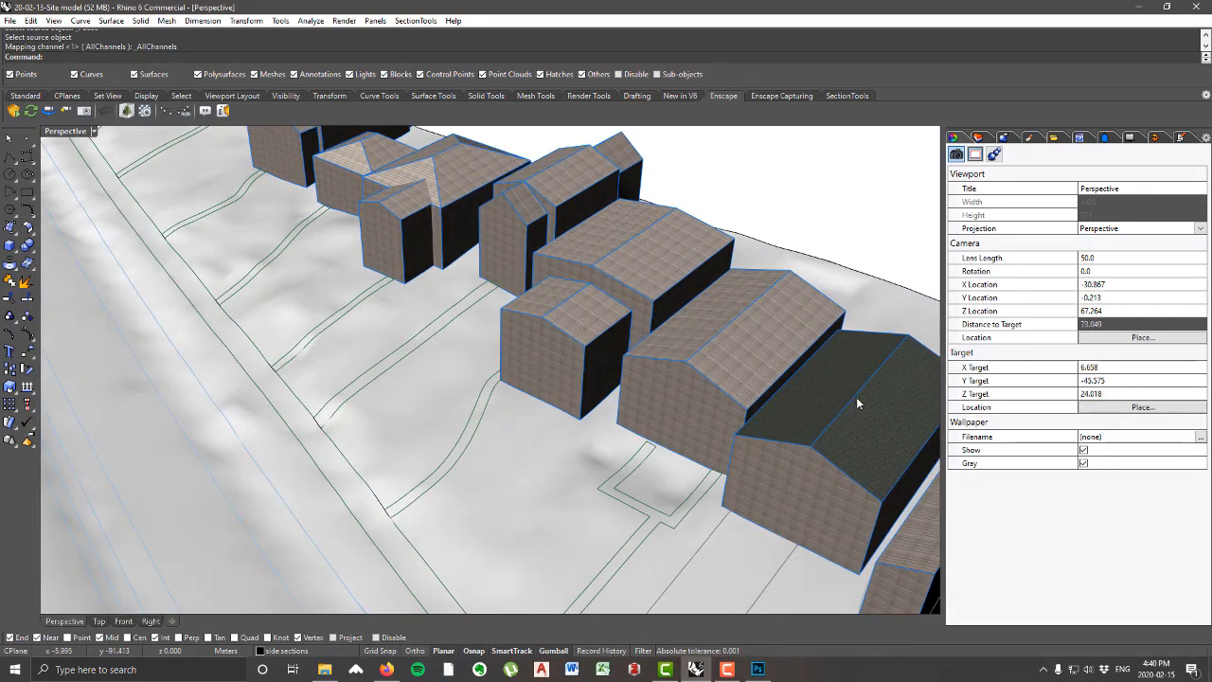
scroll(856, 397, up, 2)
scroll(702, 332, down, 16)
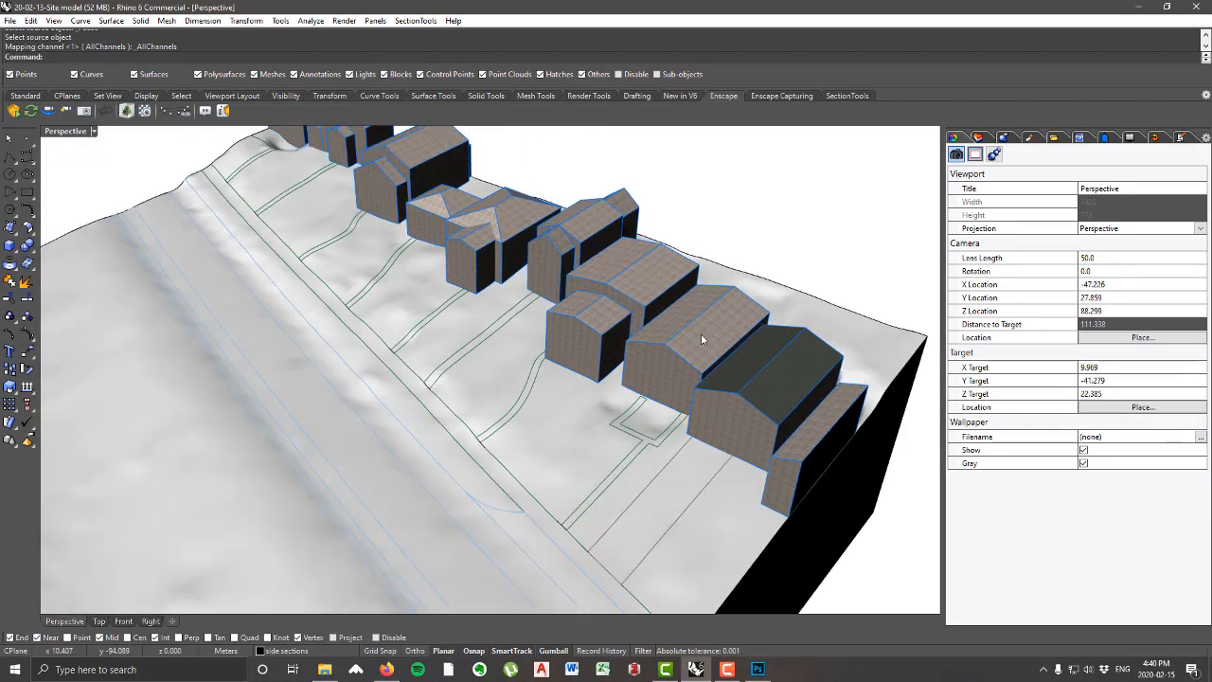
right_drag(702, 341, 638, 348)
scroll(626, 363, up, 4)
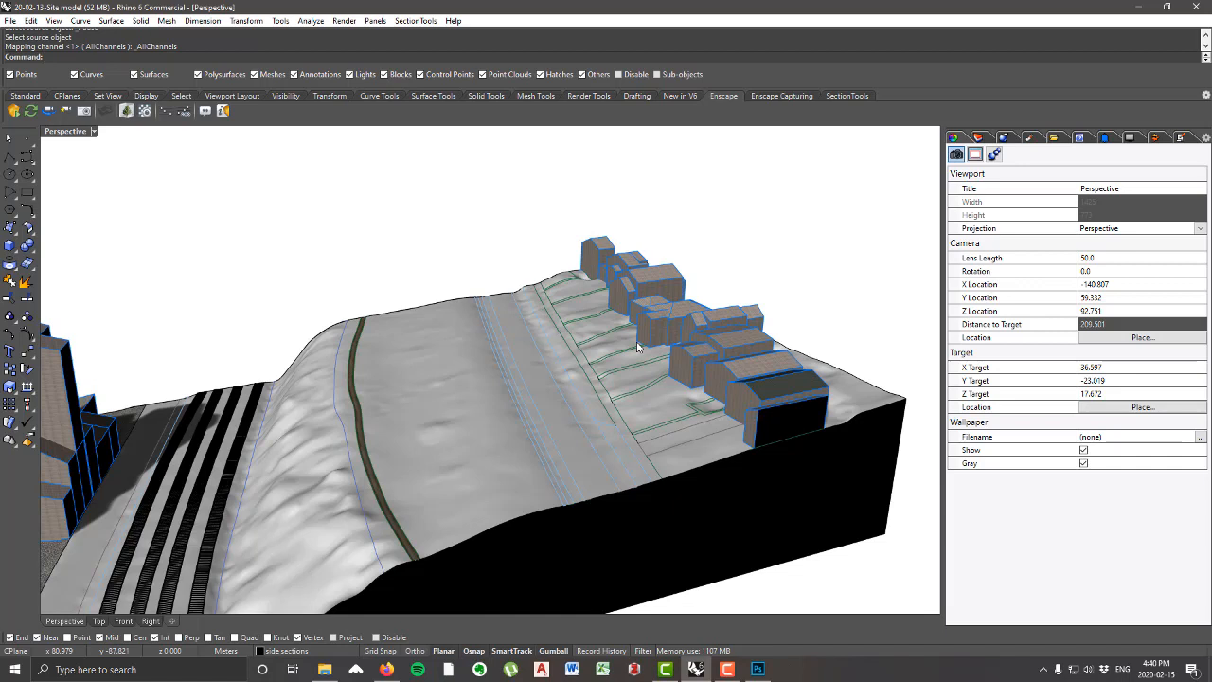
Step: Bring up the notes with the video topic list and review the whole site model, including the cliff and tower
click(1180, 137)
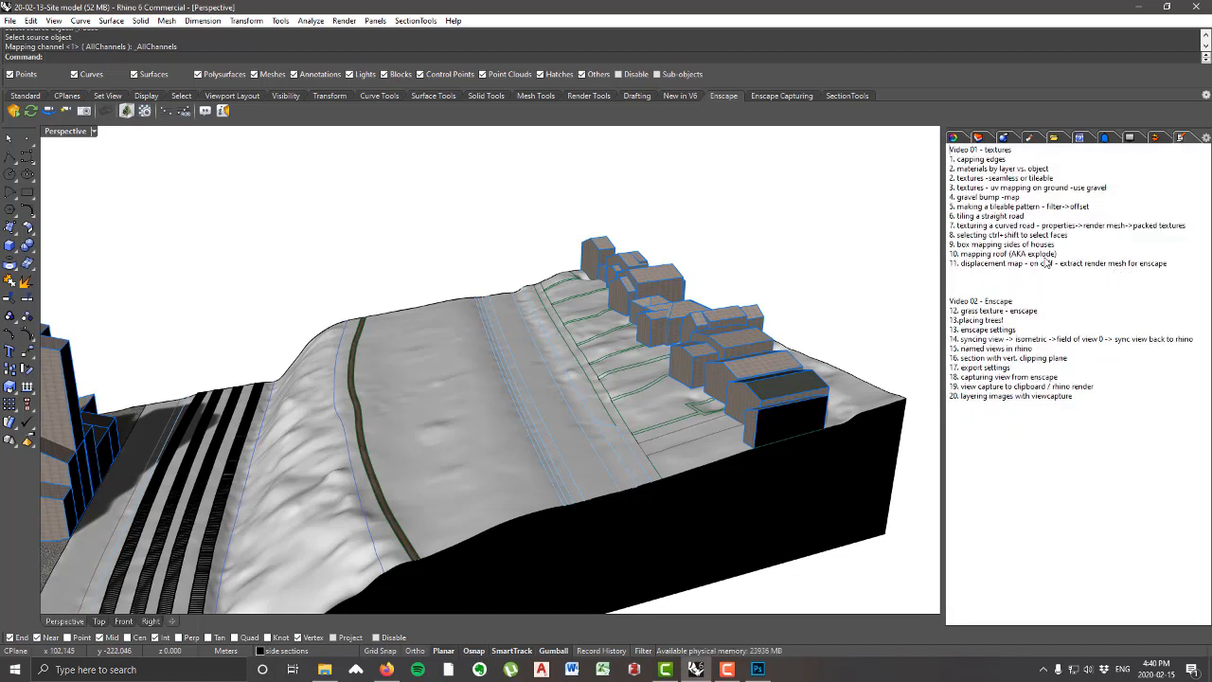
right_drag(743, 271, 572, 361)
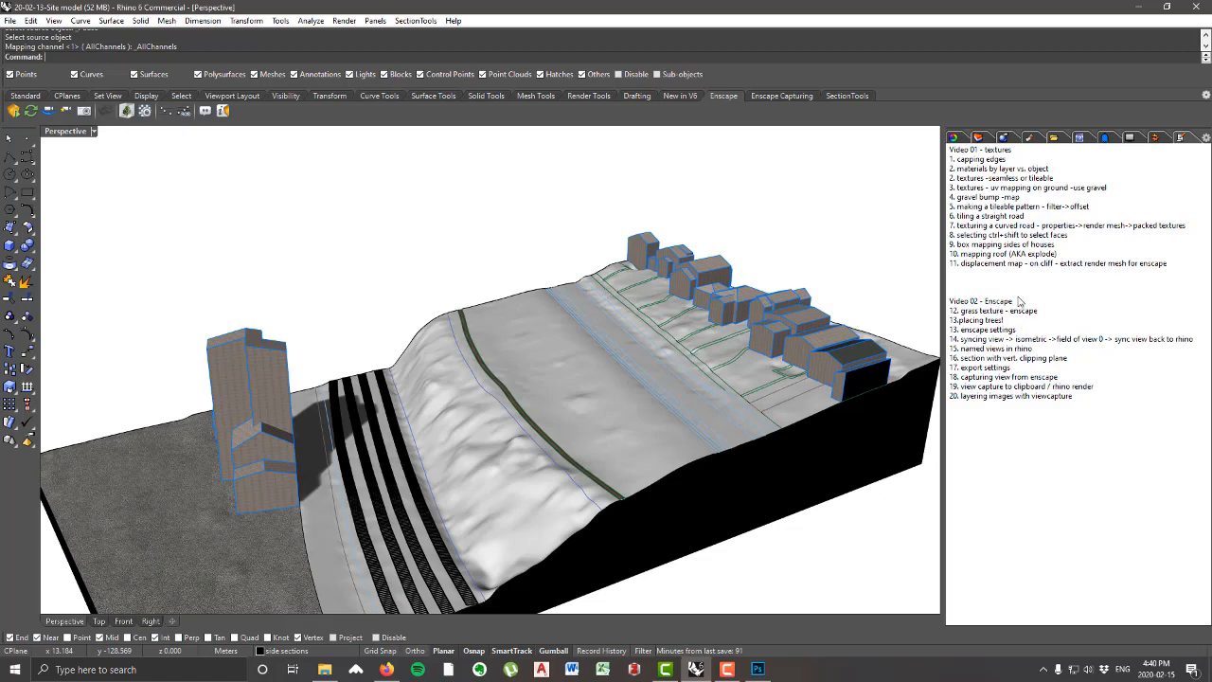
mouse_move(493, 370)
right_down()
mouse_move(459, 359)
mouse_move(587, 352)
mouse_move(492, 386)
right_up()
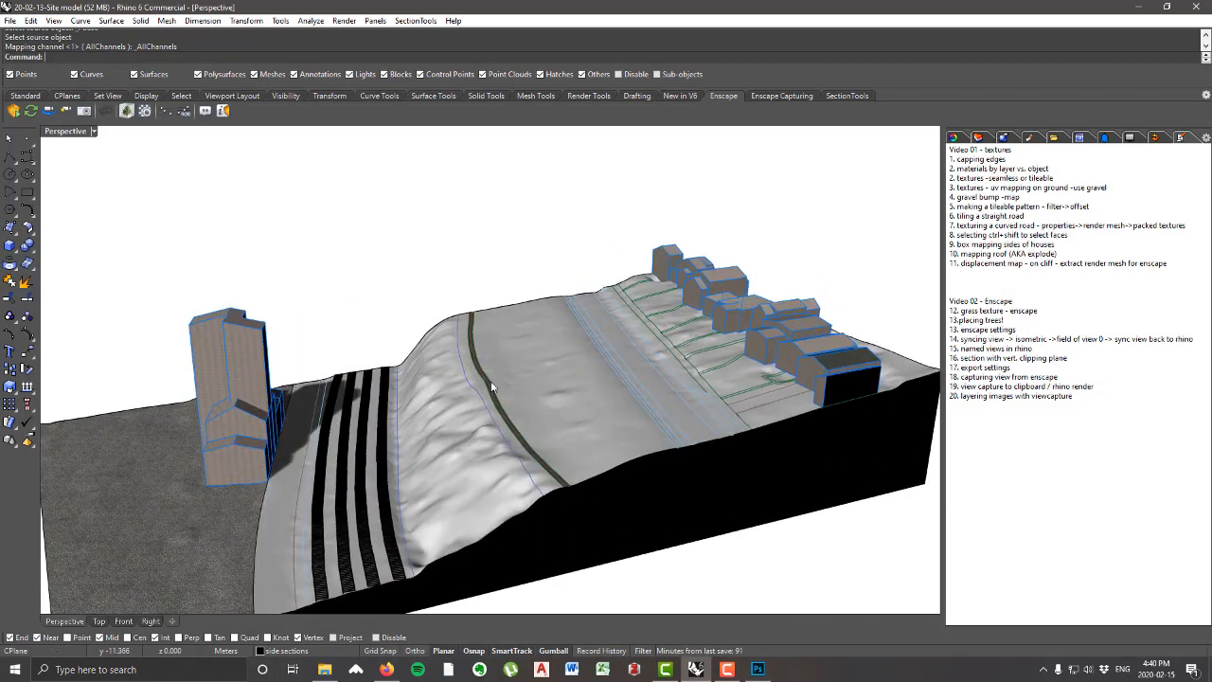
right_drag(700, 373, 747, 355)
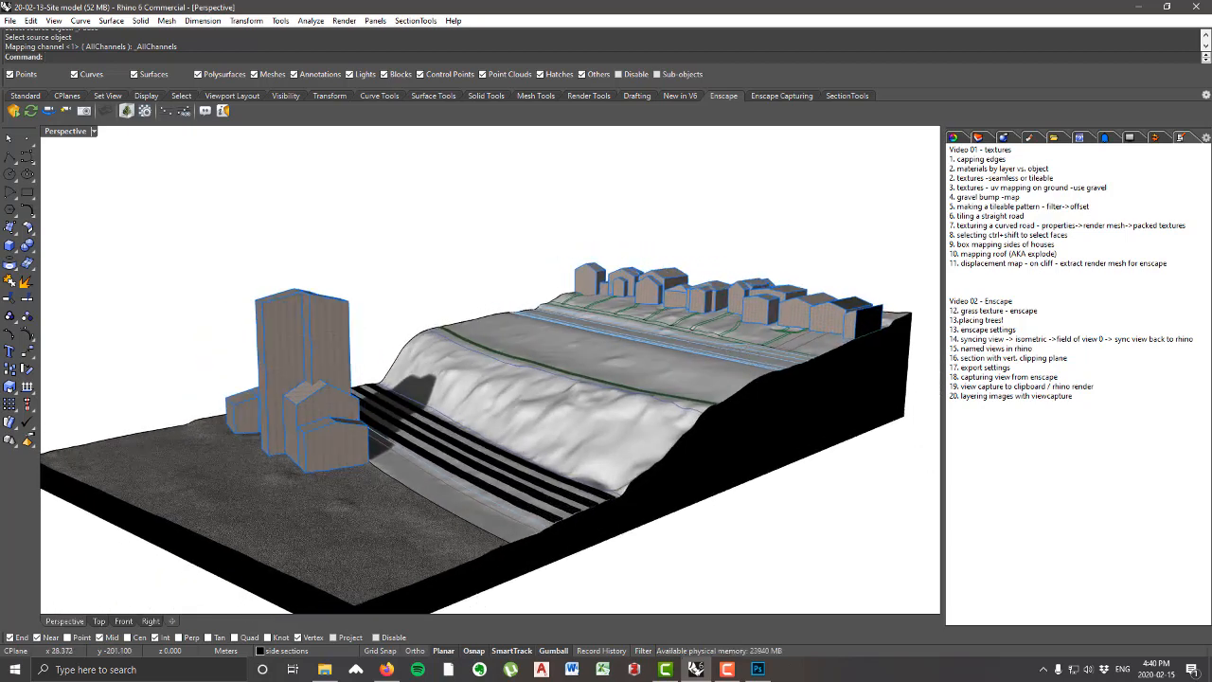